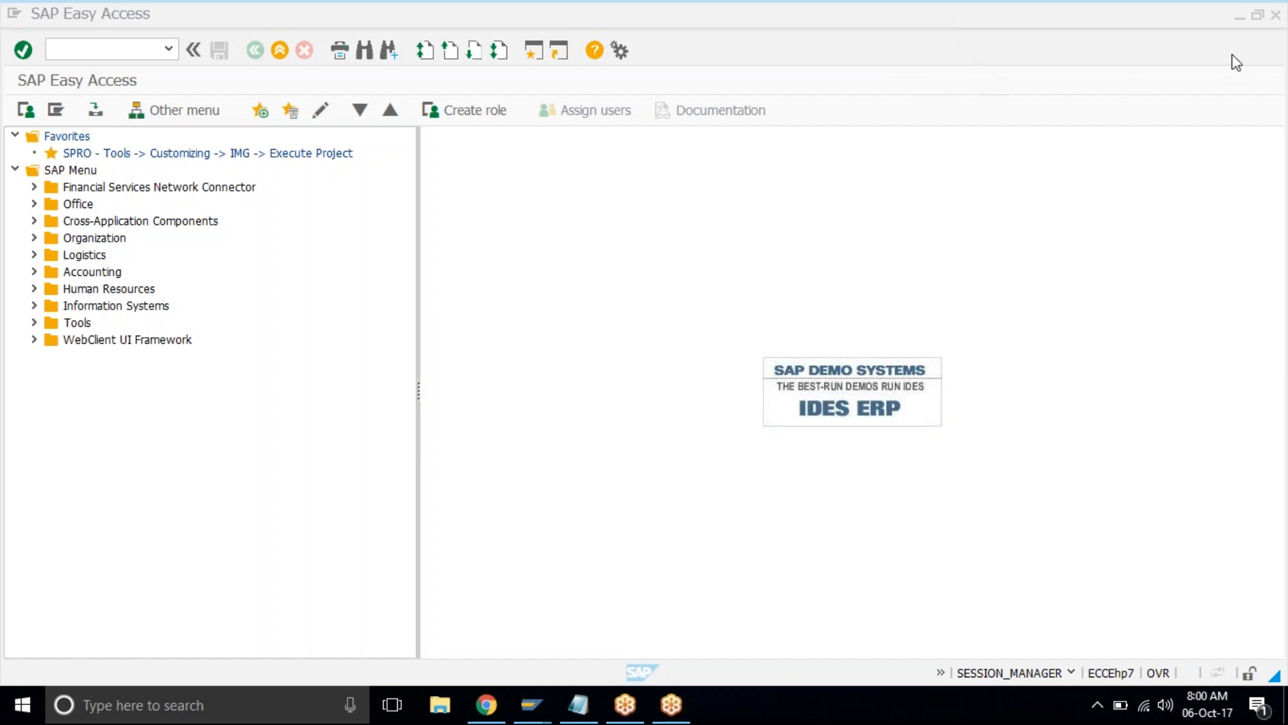
Switch to the training document spreadsheet in Chrome and review the asset accounting topic list around Specify Document Type for Posting of Depreciation.
click(651, 291)
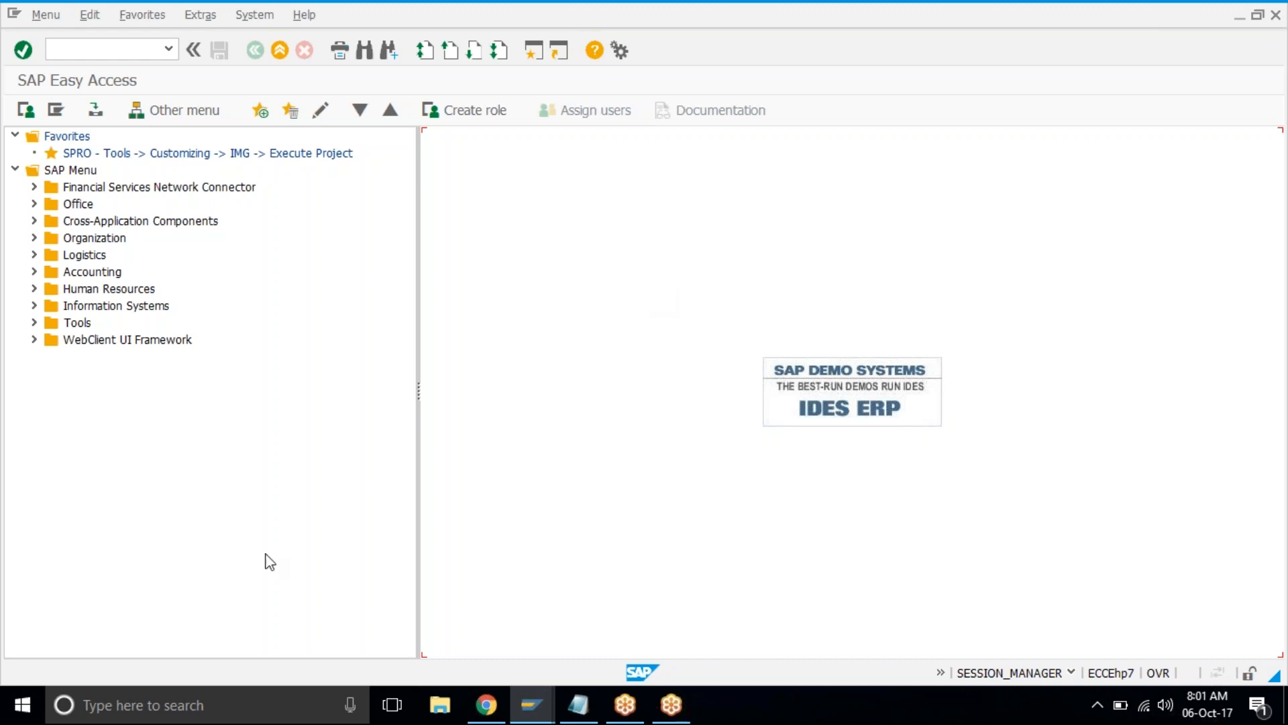
click(487, 711)
click(425, 270)
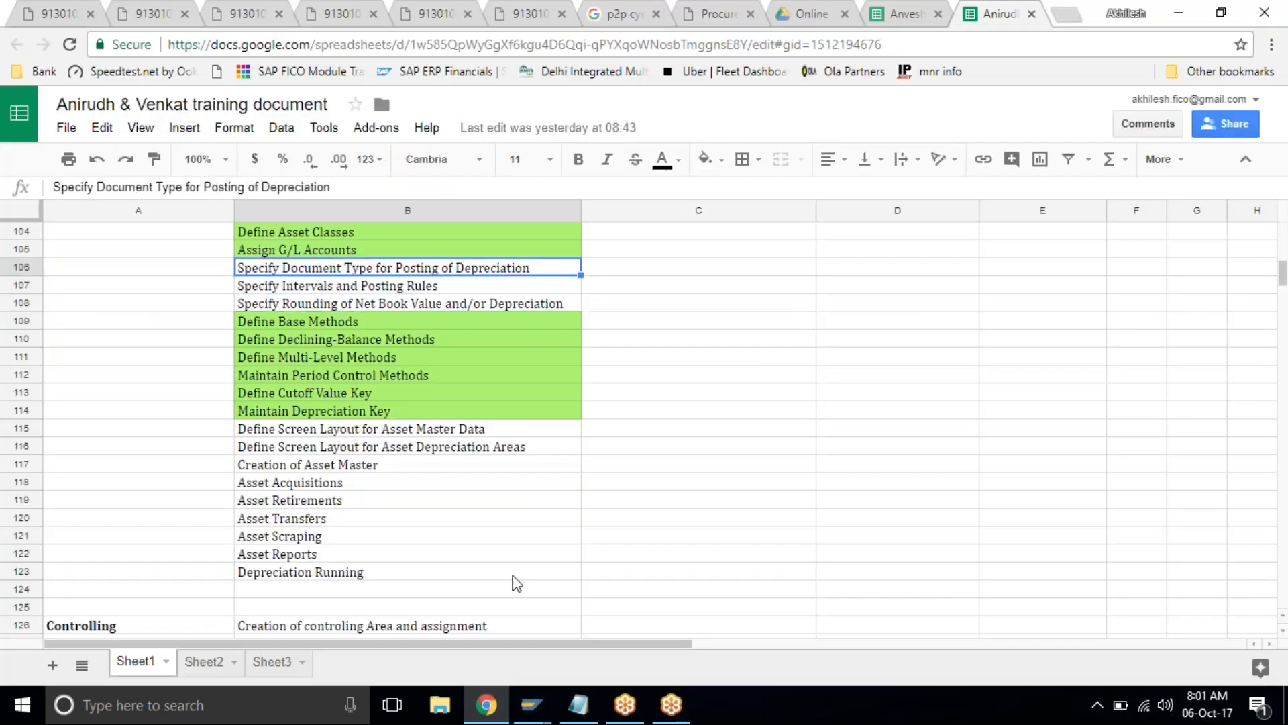
Switch back to SAP Easy Access and open the SAP Reference IMG through the SPRO favorite.
click(527, 711)
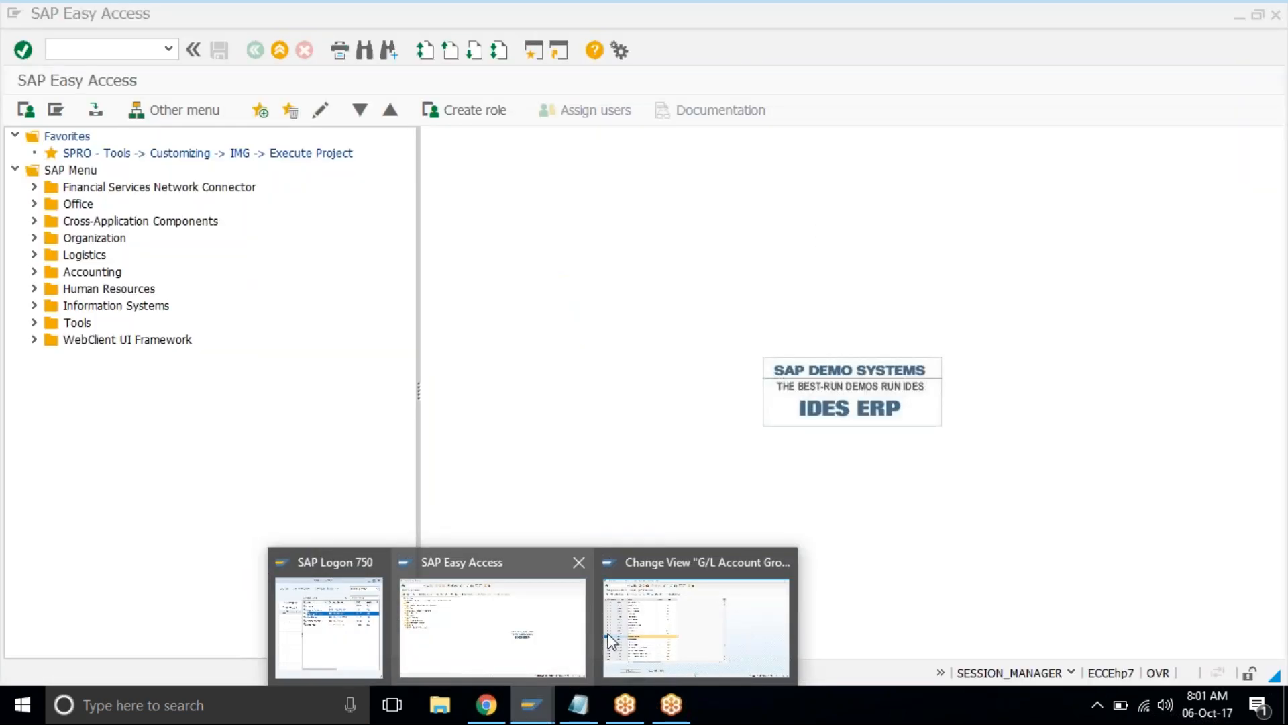
click(493, 628)
double_click(275, 154)
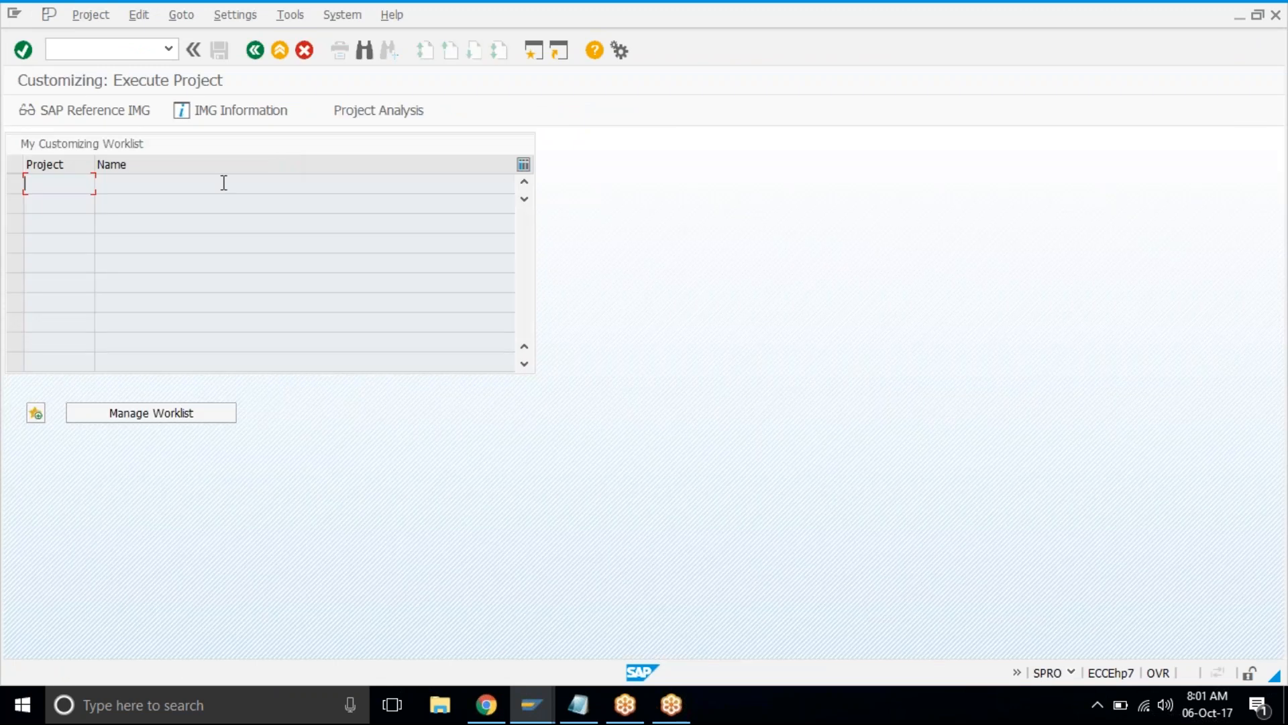
click(90, 111)
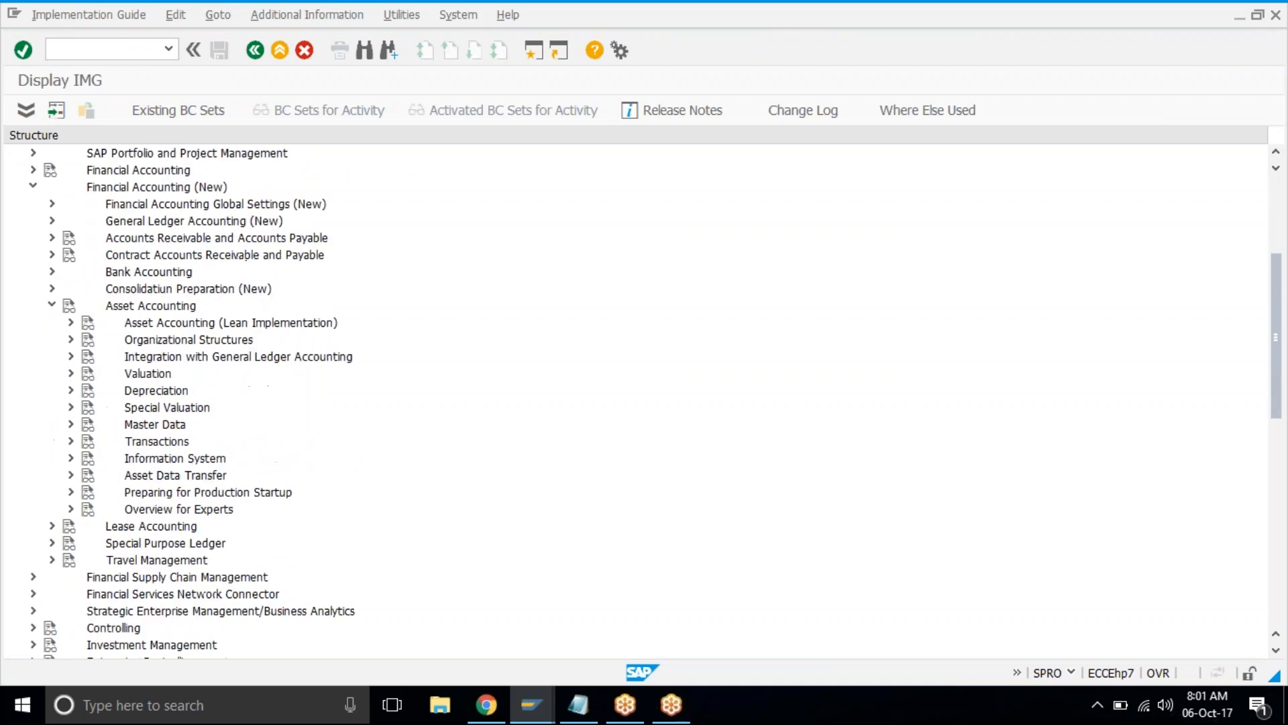
Under Asset Accounting, expand Valuation and Integration with General Ledger Accounting, including its Post Depreciation to General Ledger Accounting node.
click(71, 374)
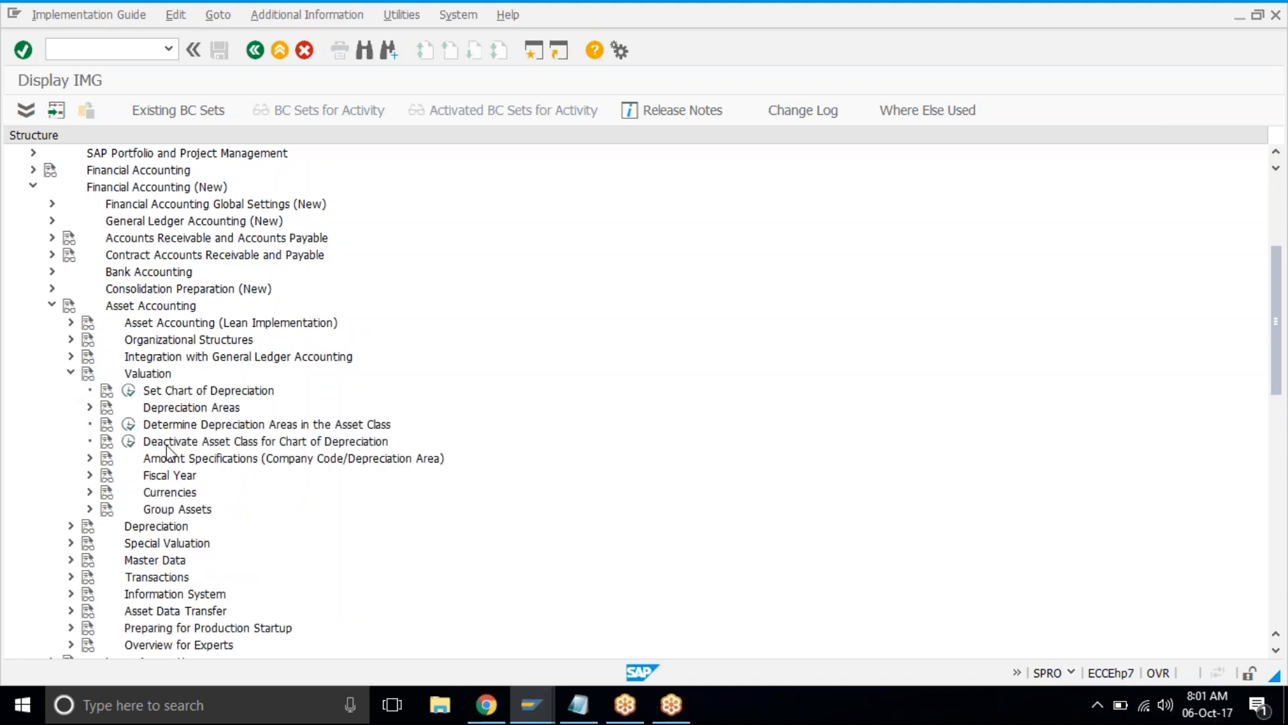
click(72, 357)
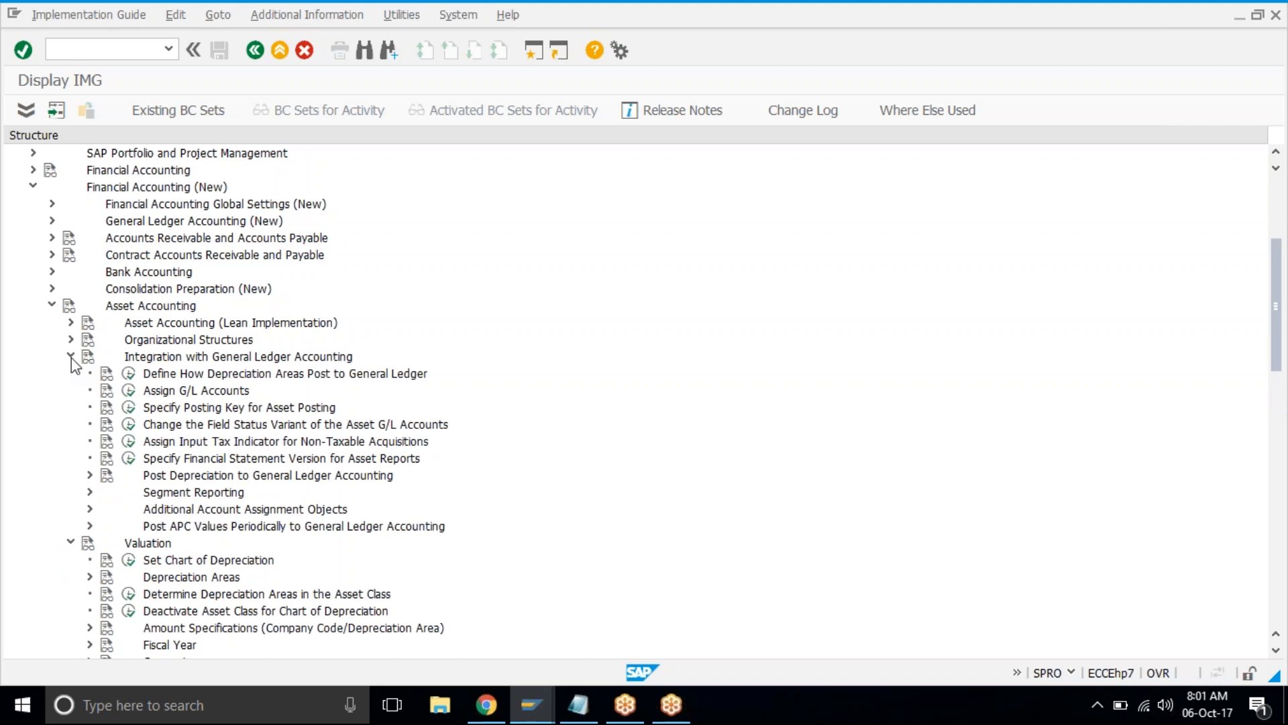
click(160, 361)
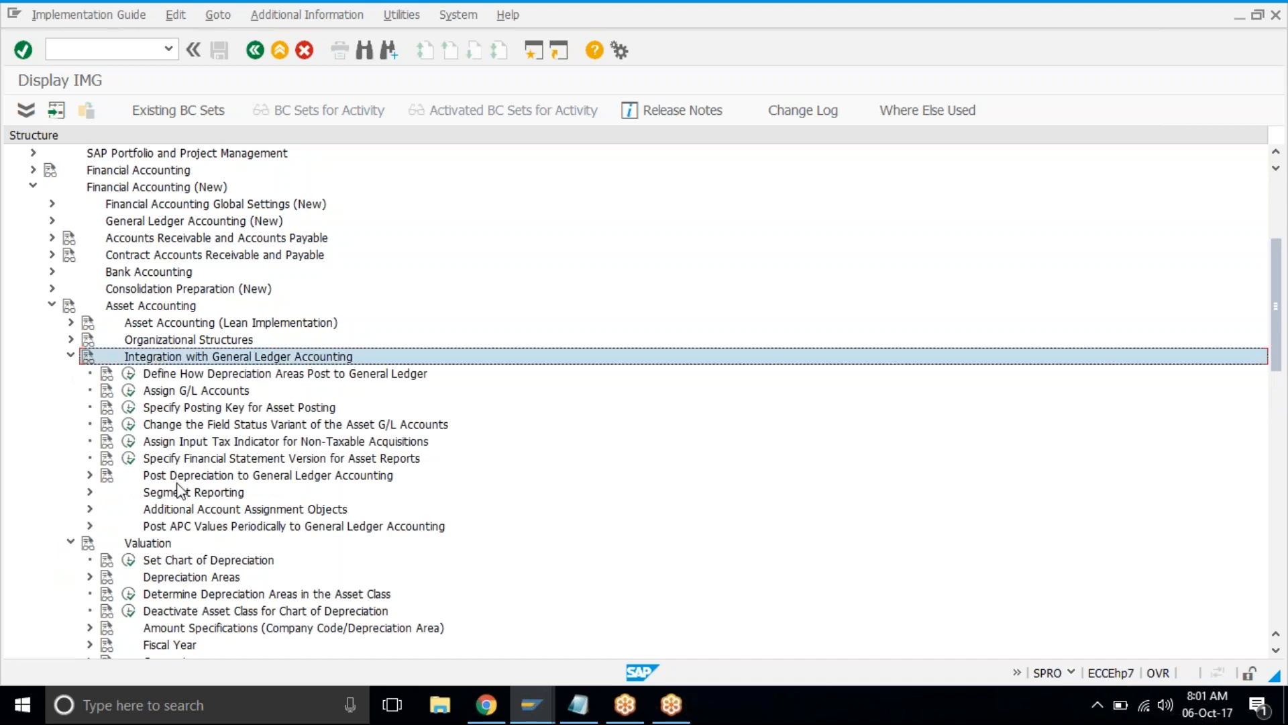
click(100, 475)
click(90, 475)
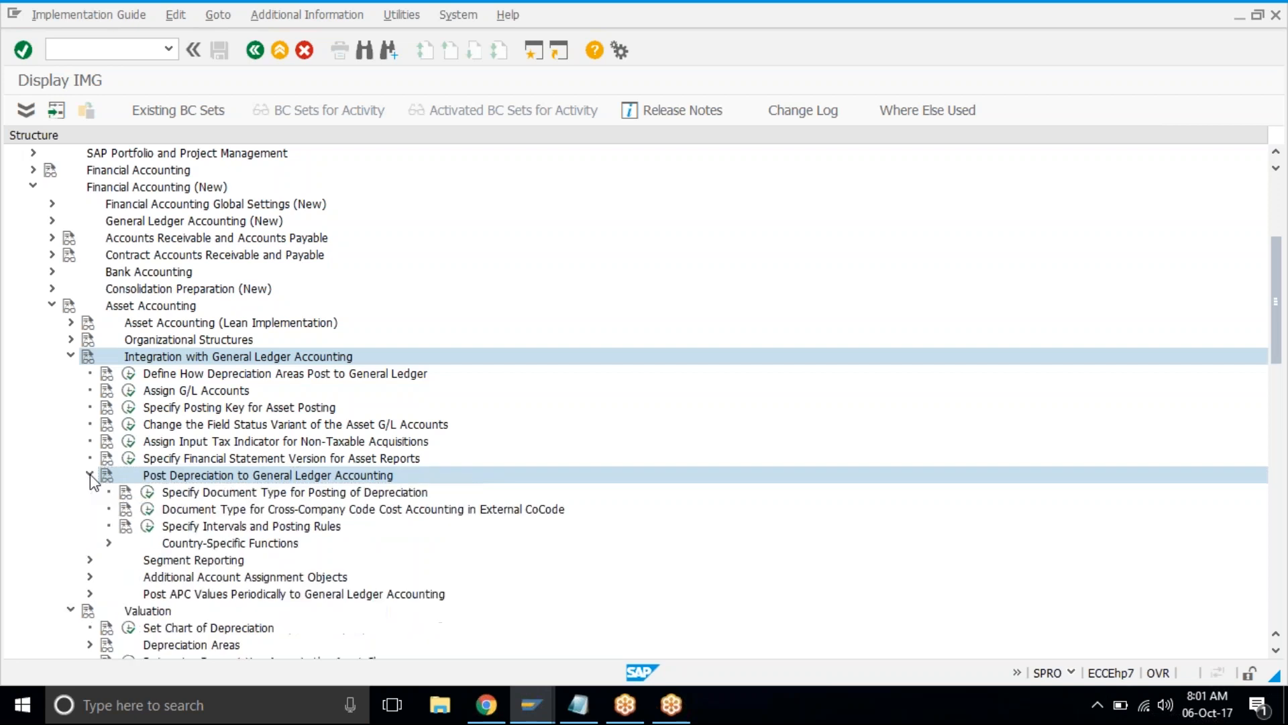
Execute Specify Document Type for Posting of Depreciation and choose the activity of the same name.
click(201, 492)
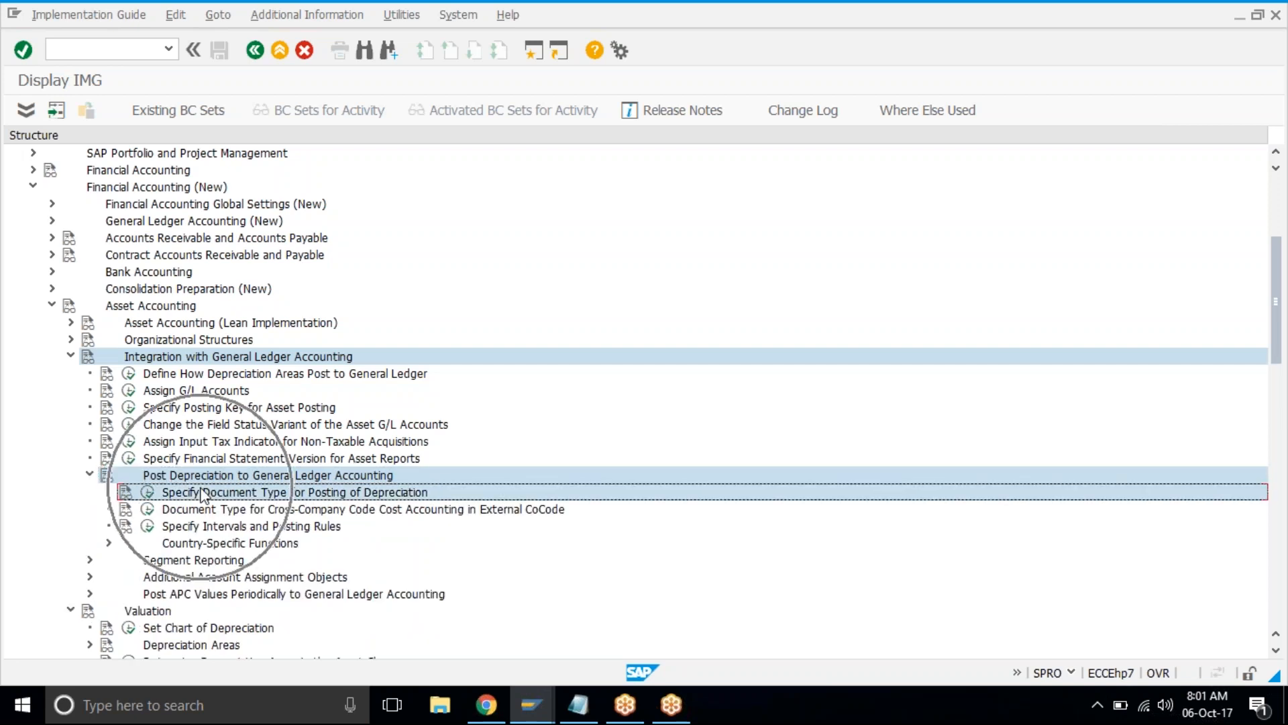
click(148, 493)
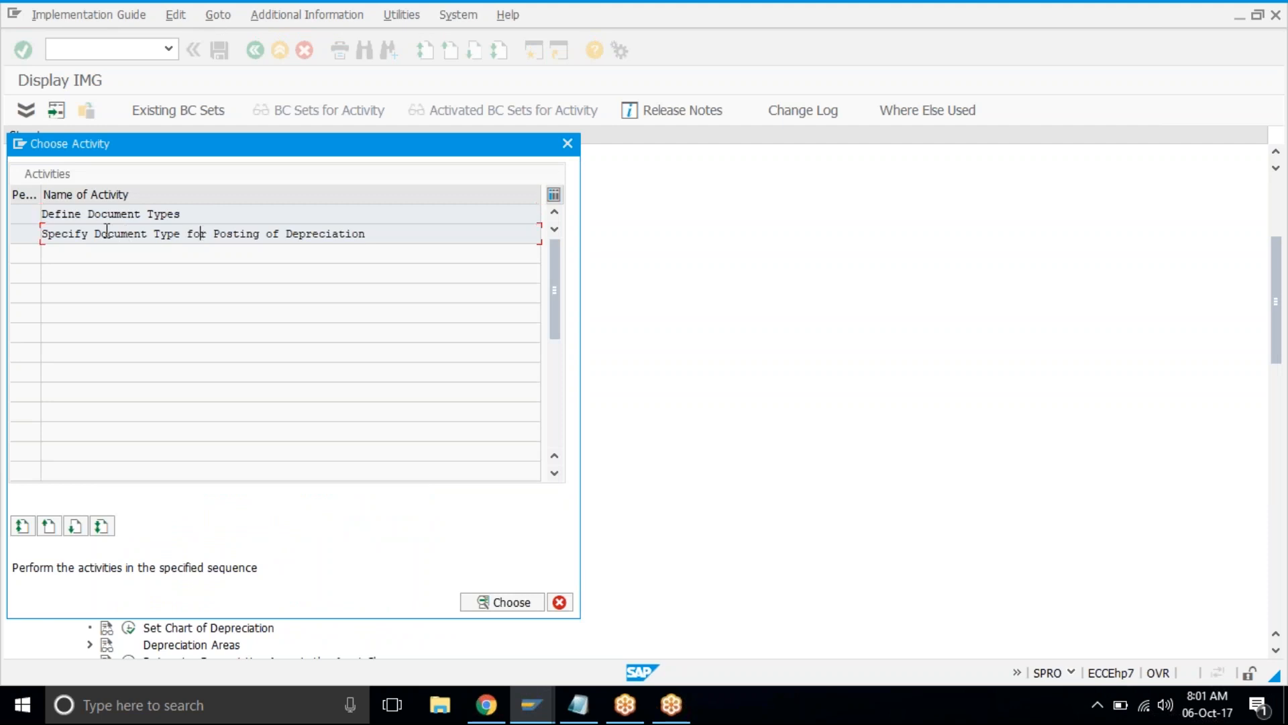
drag(43, 234, 368, 233)
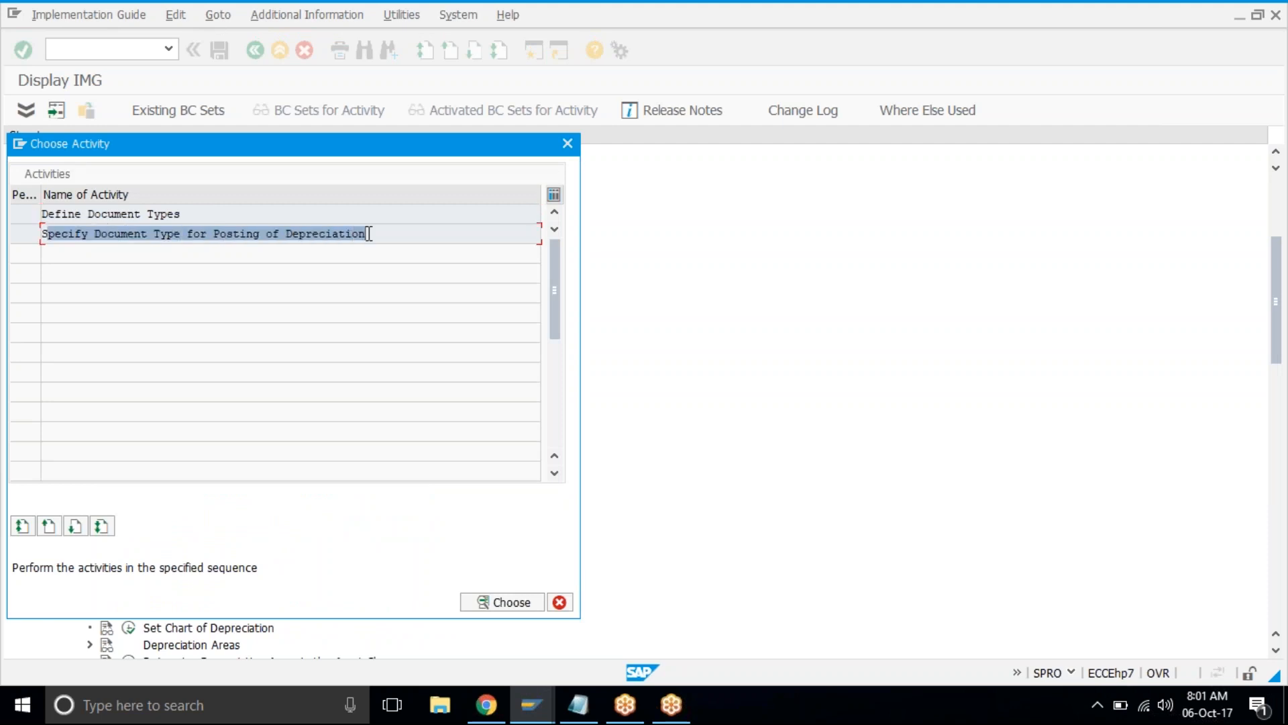
click(368, 234)
double_click(368, 233)
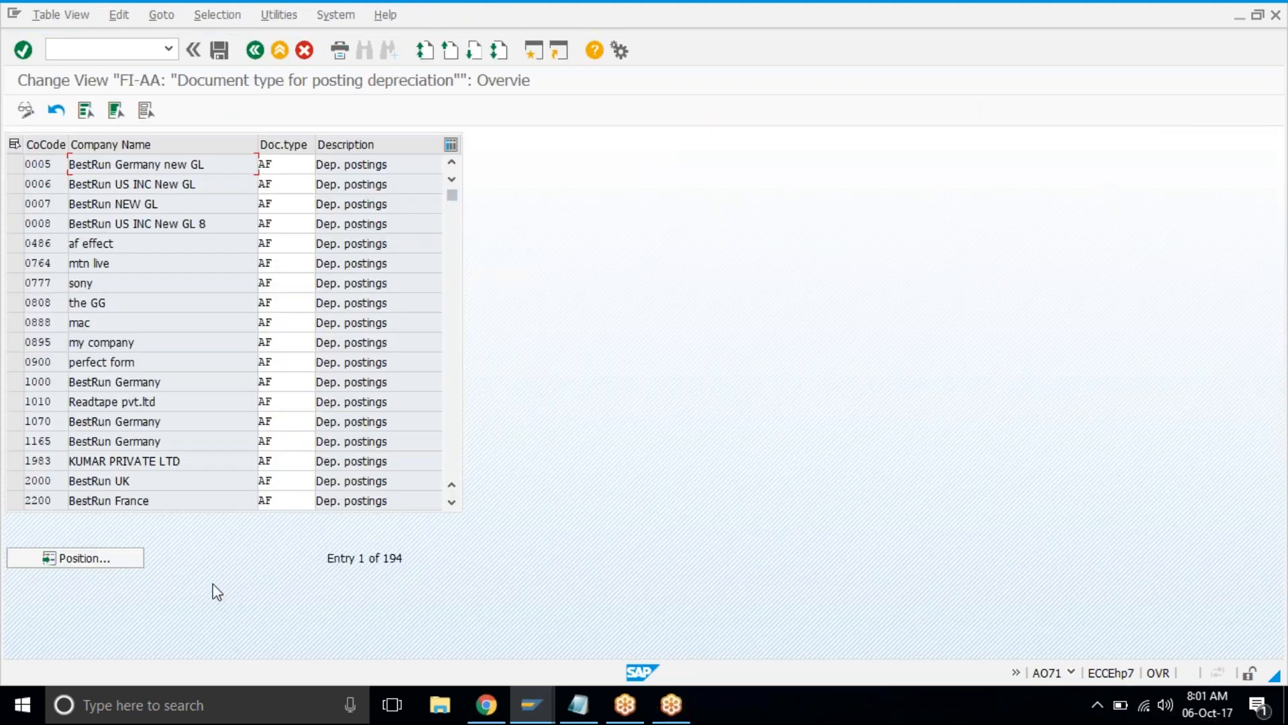
Position the list on company code TAT1 and check its document type for depreciation posting.
click(102, 560)
text(tatl)
key(Return)
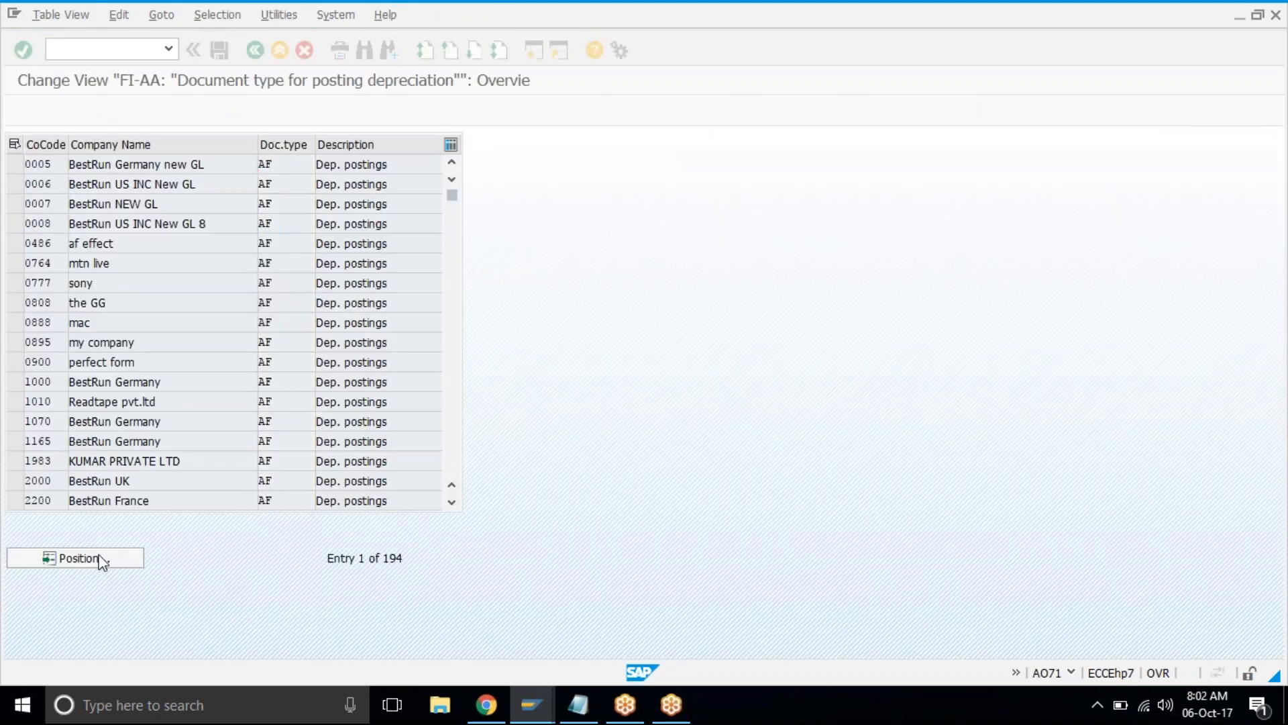
click(288, 164)
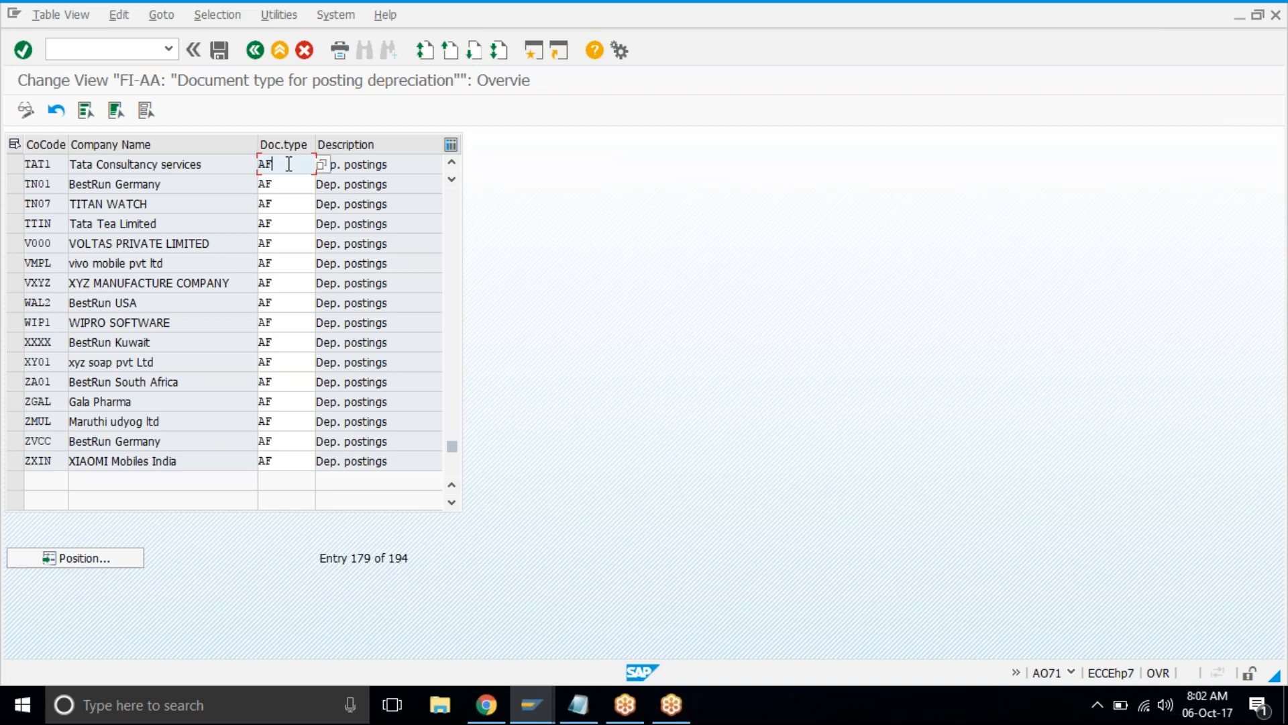
Return to the IMG structure and select the Specify Intervals and Posting Rules activity.
click(255, 51)
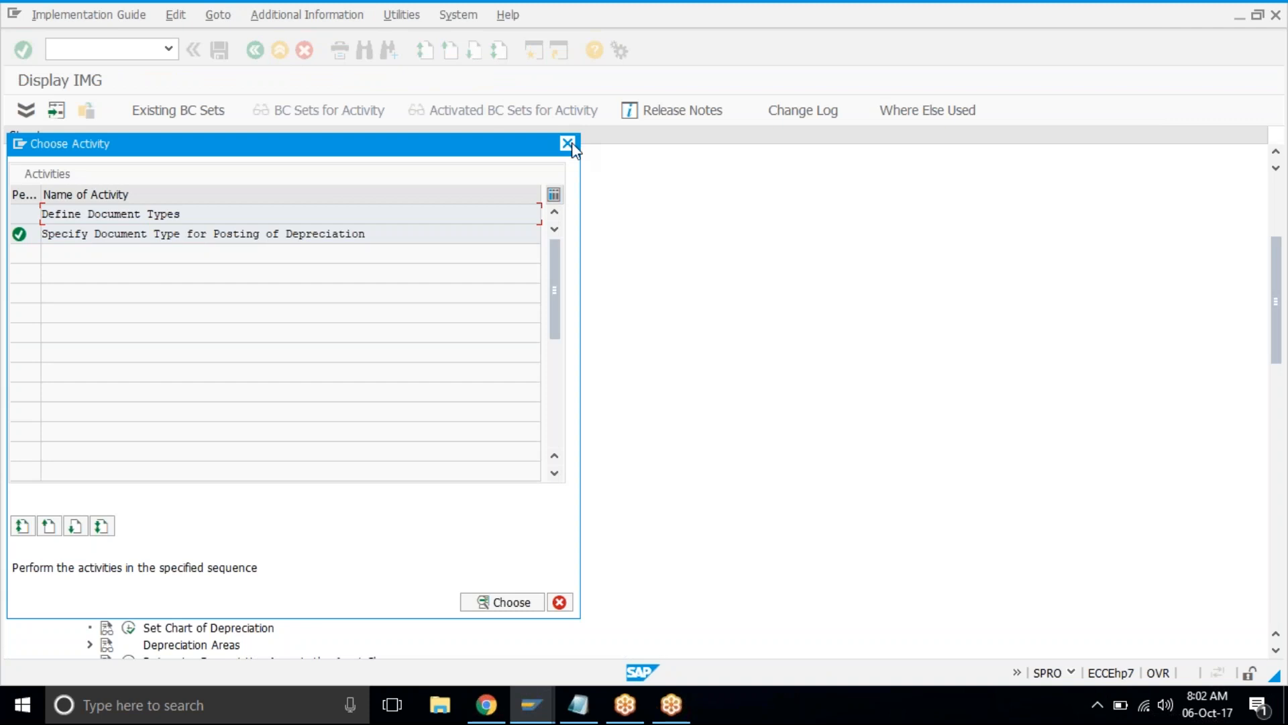
click(567, 143)
click(242, 529)
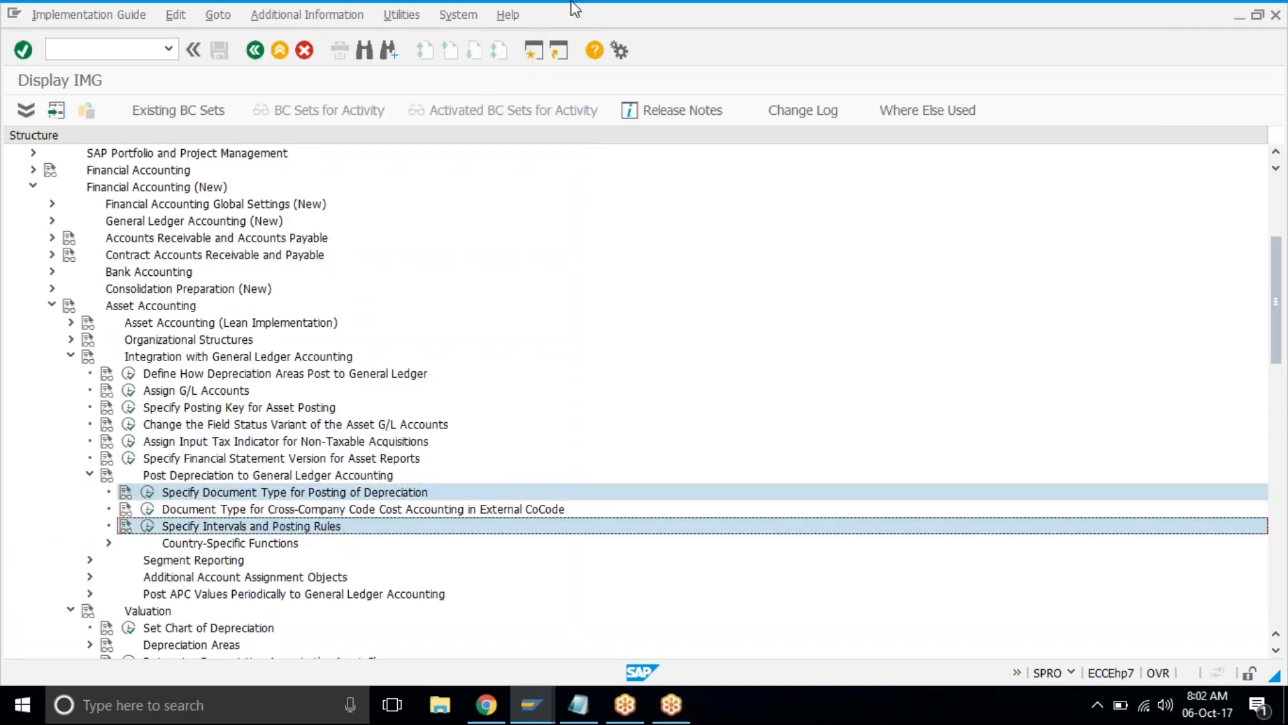
Open the SAP GUI options and choose SAP Signature Theme as the theme.
click(618, 51)
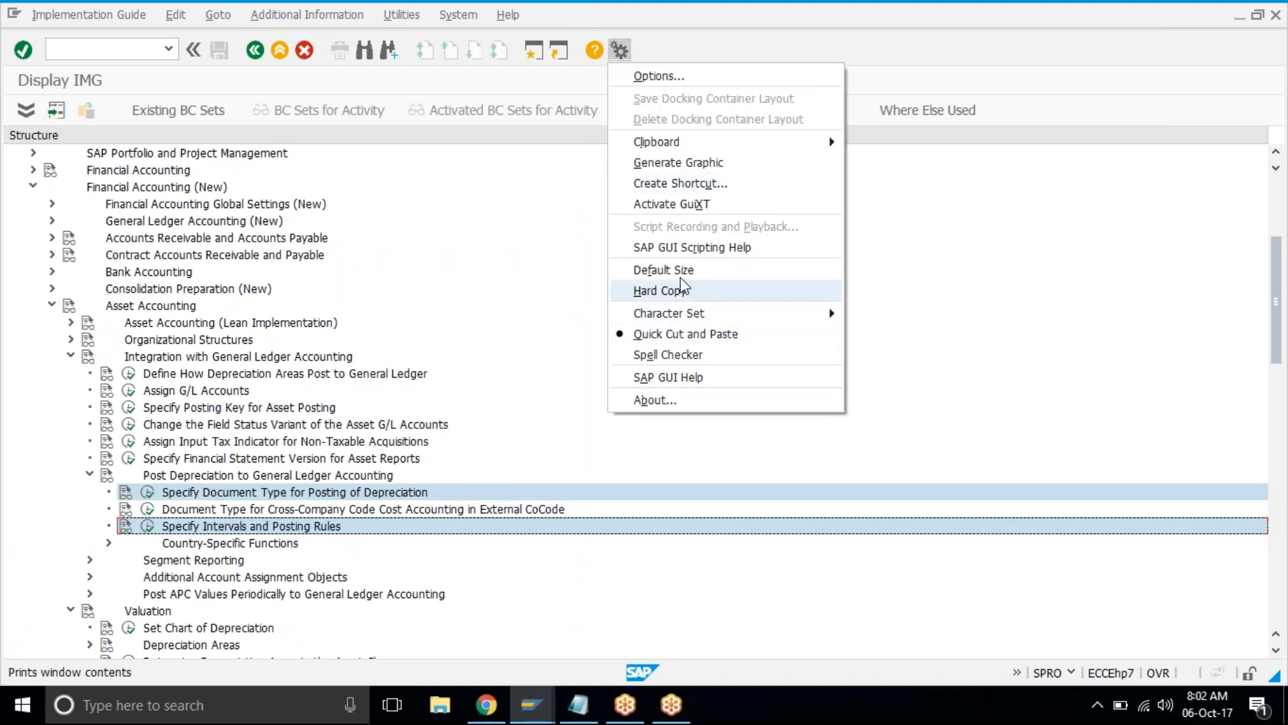
click(682, 78)
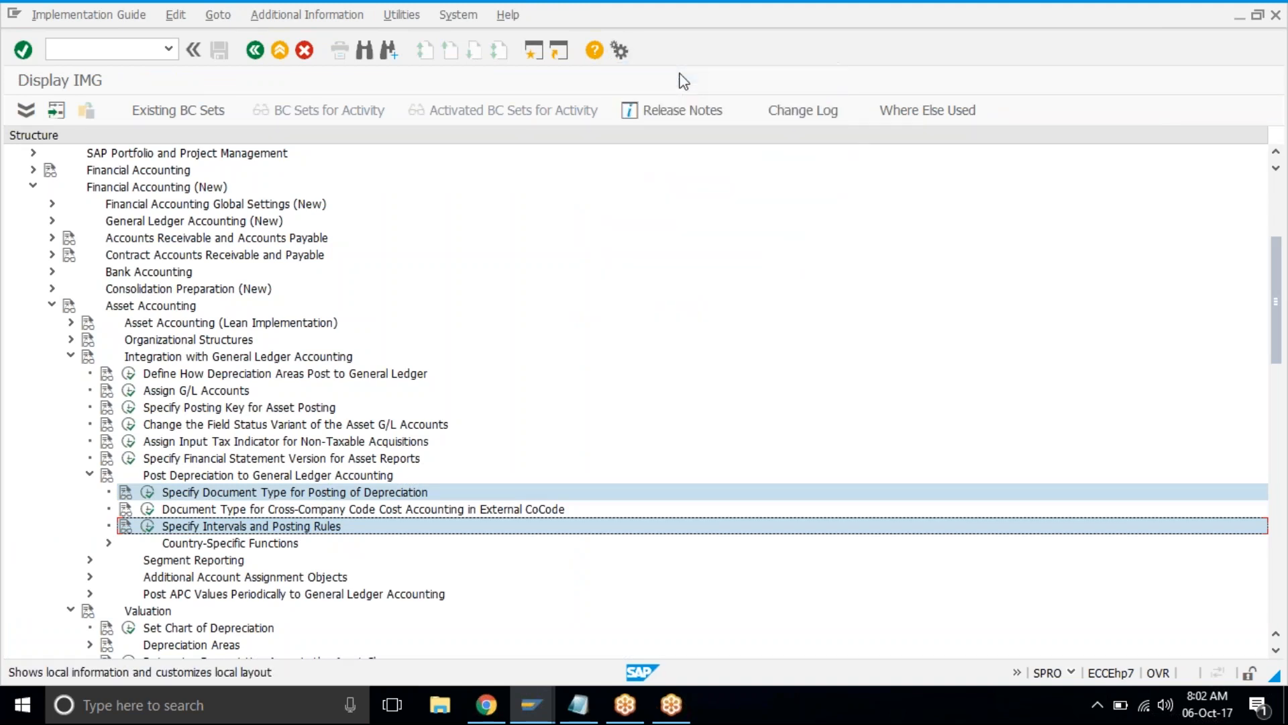
click(549, 128)
click(421, 174)
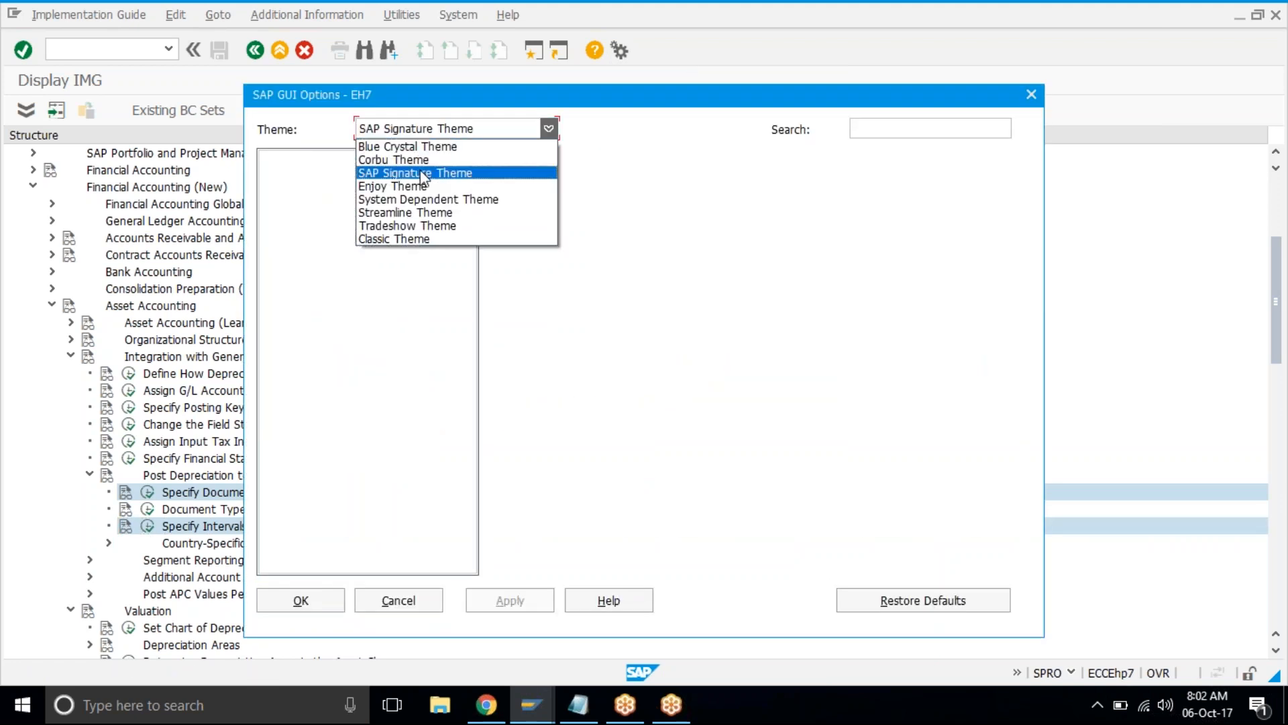
Preview the Enjoy Theme and the Corbu Theme in the visual design settings.
click(443, 128)
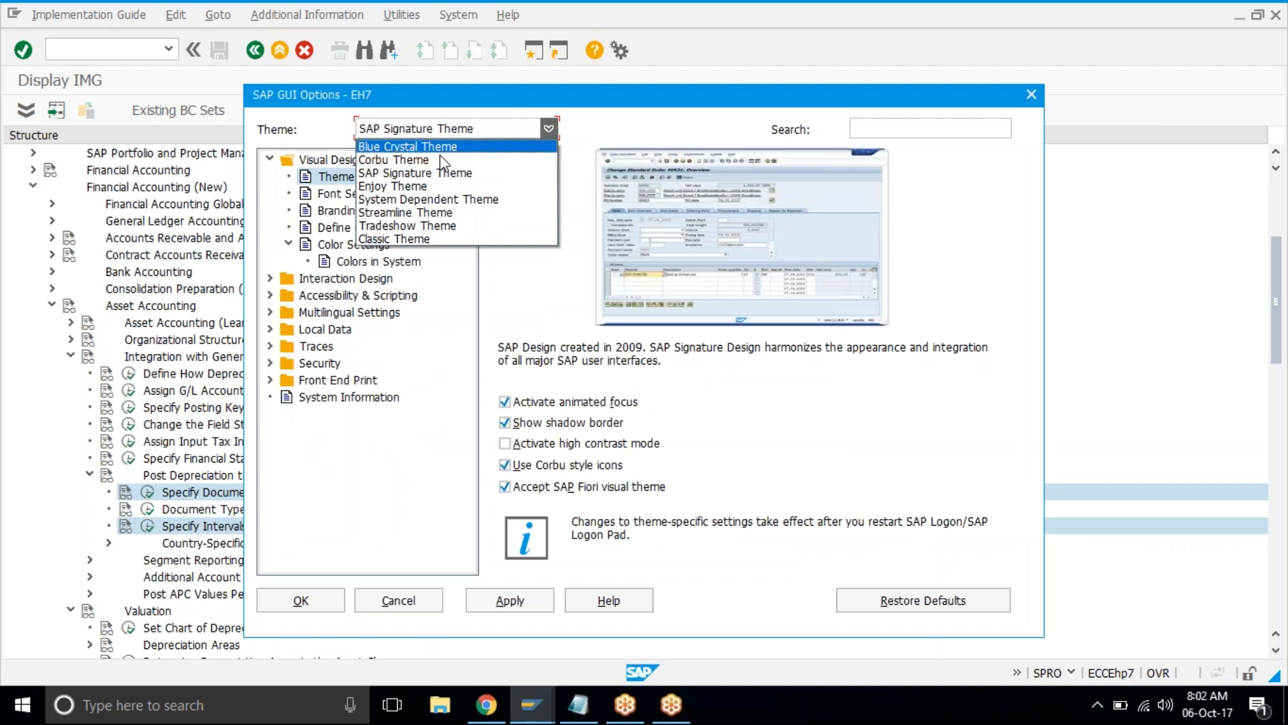
click(438, 188)
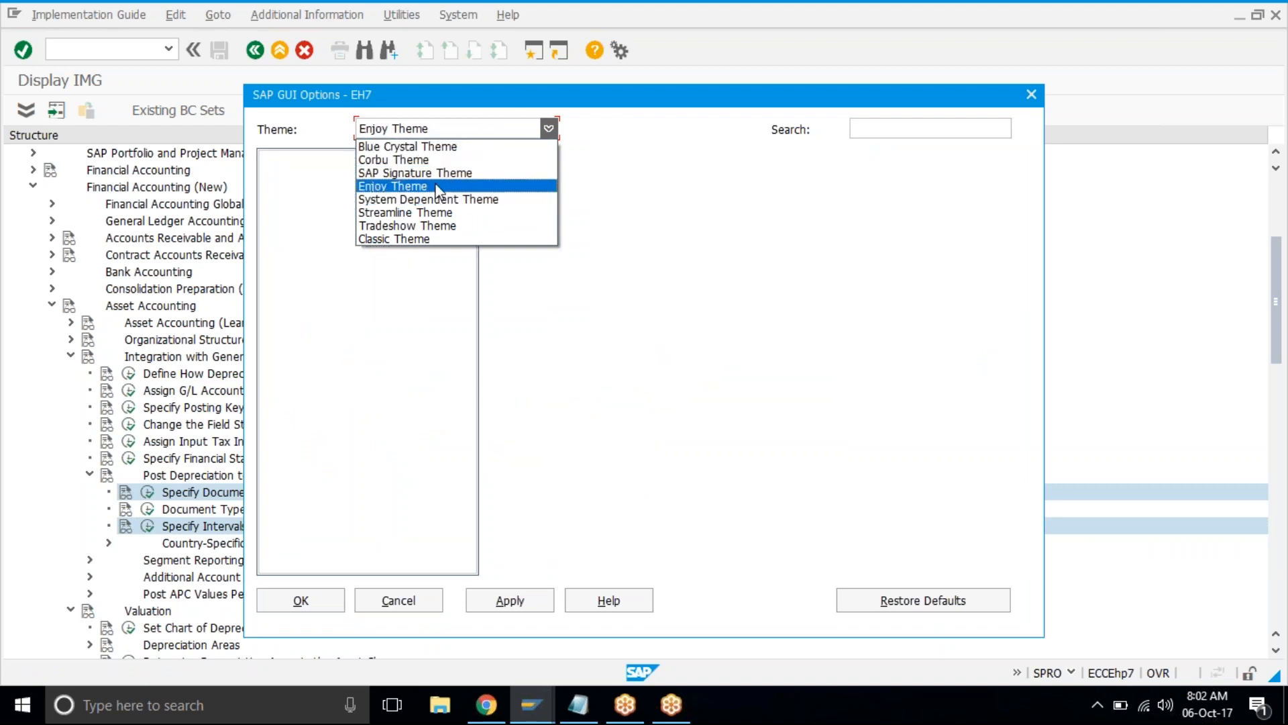
click(451, 133)
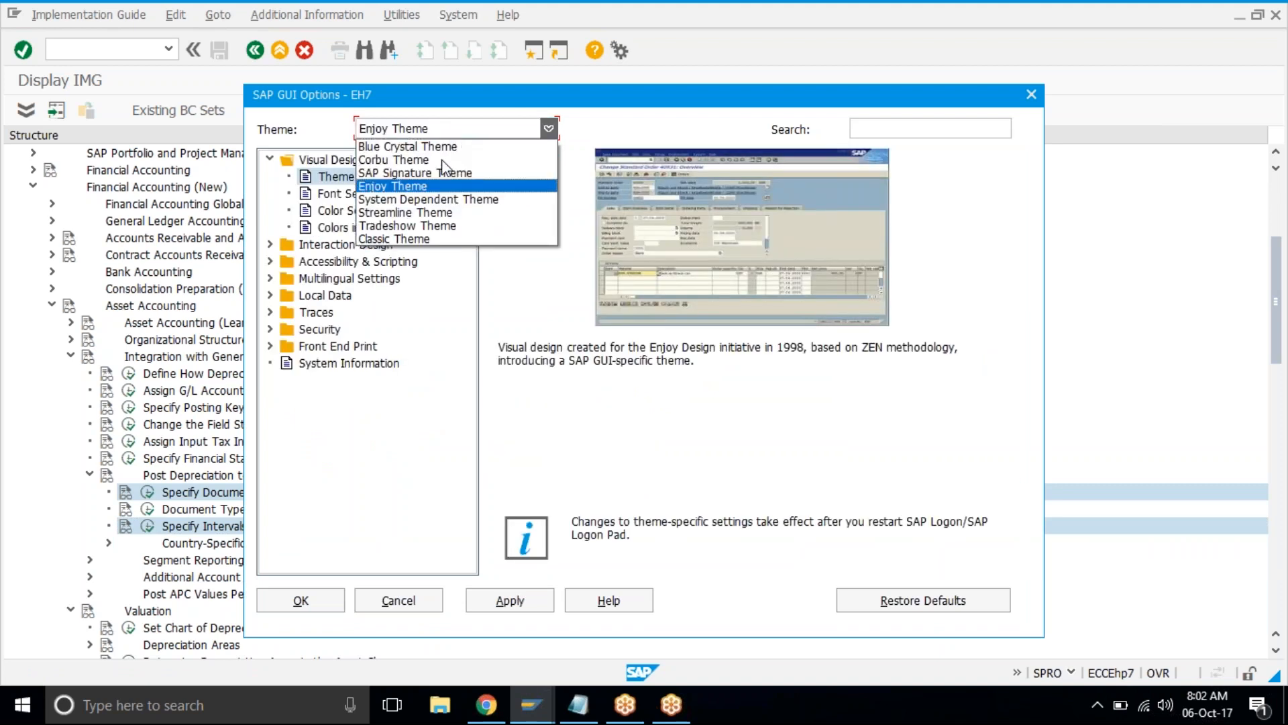
click(431, 161)
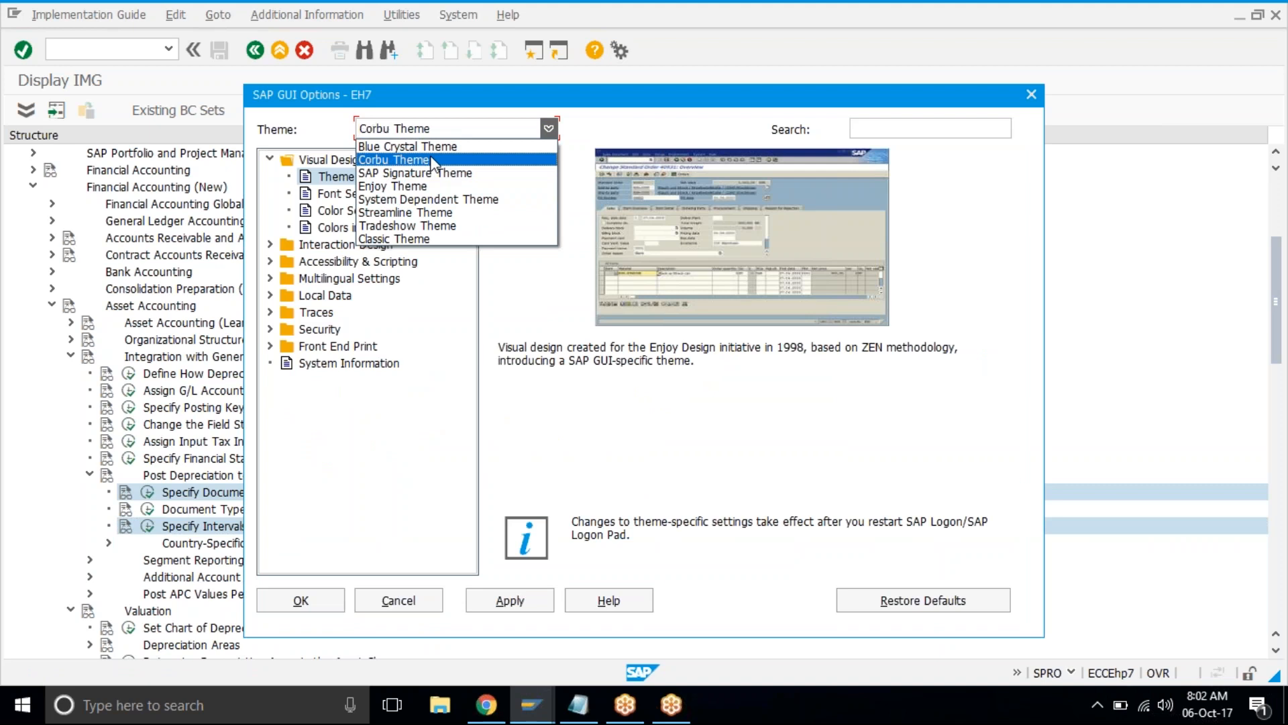
click(432, 161)
click(478, 127)
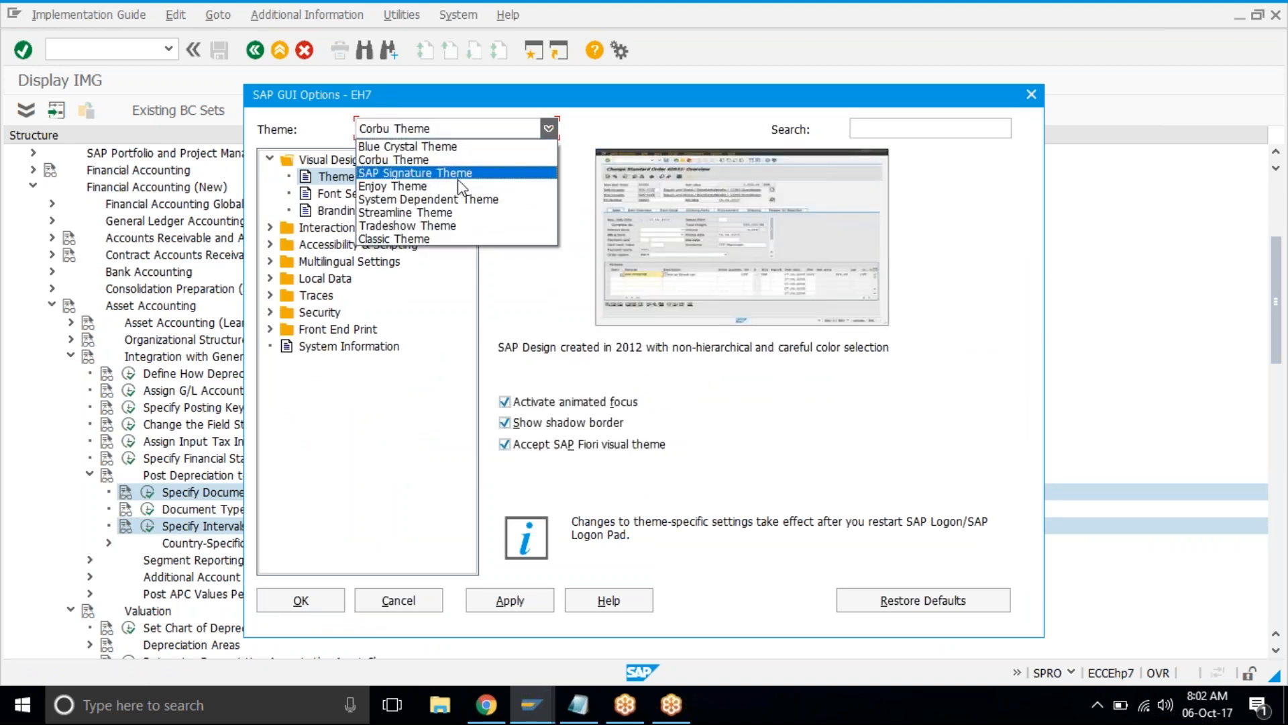
Preview the Classic, Tradeshow and Streamline themes.
click(448, 243)
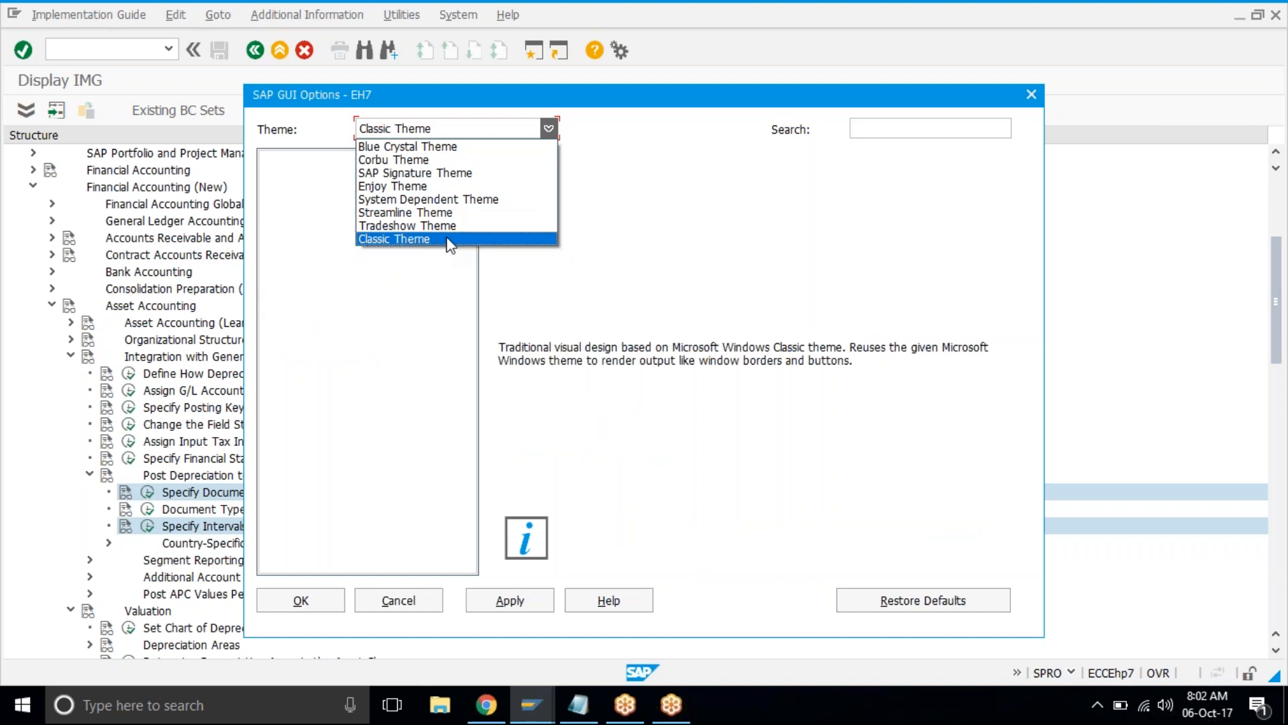
click(451, 225)
key(Up)
key(Down)
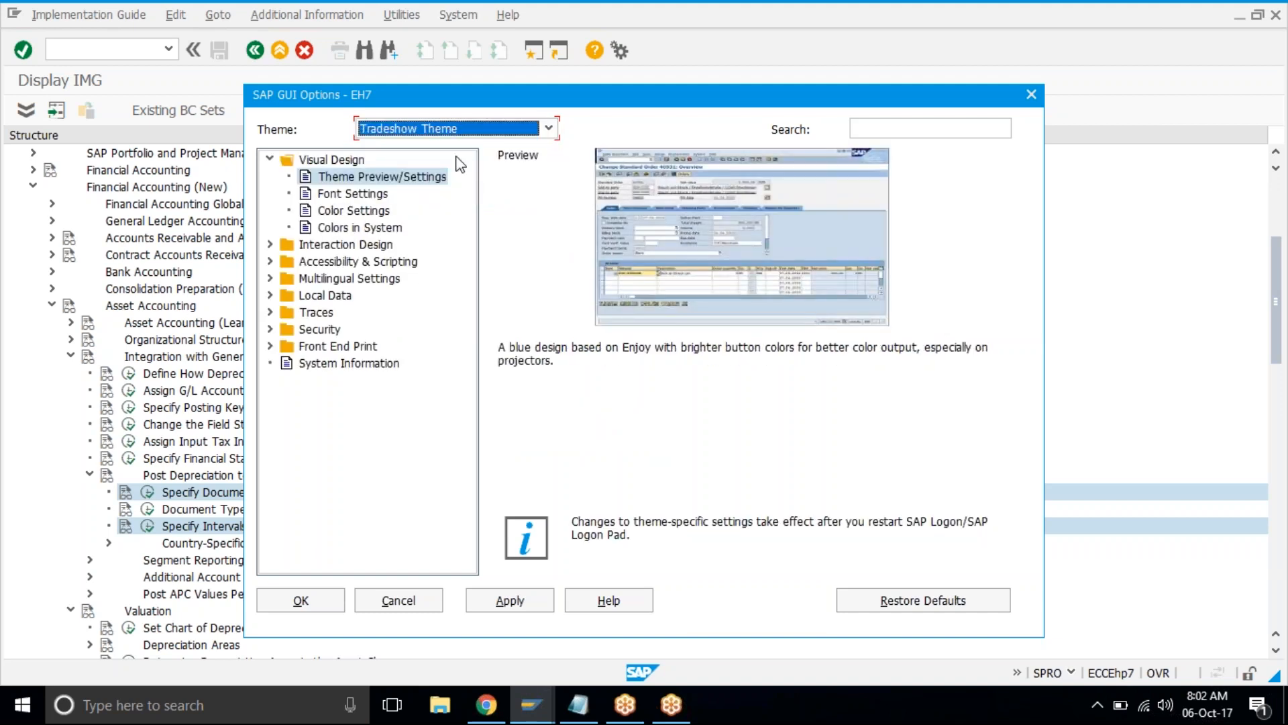
key(Up)
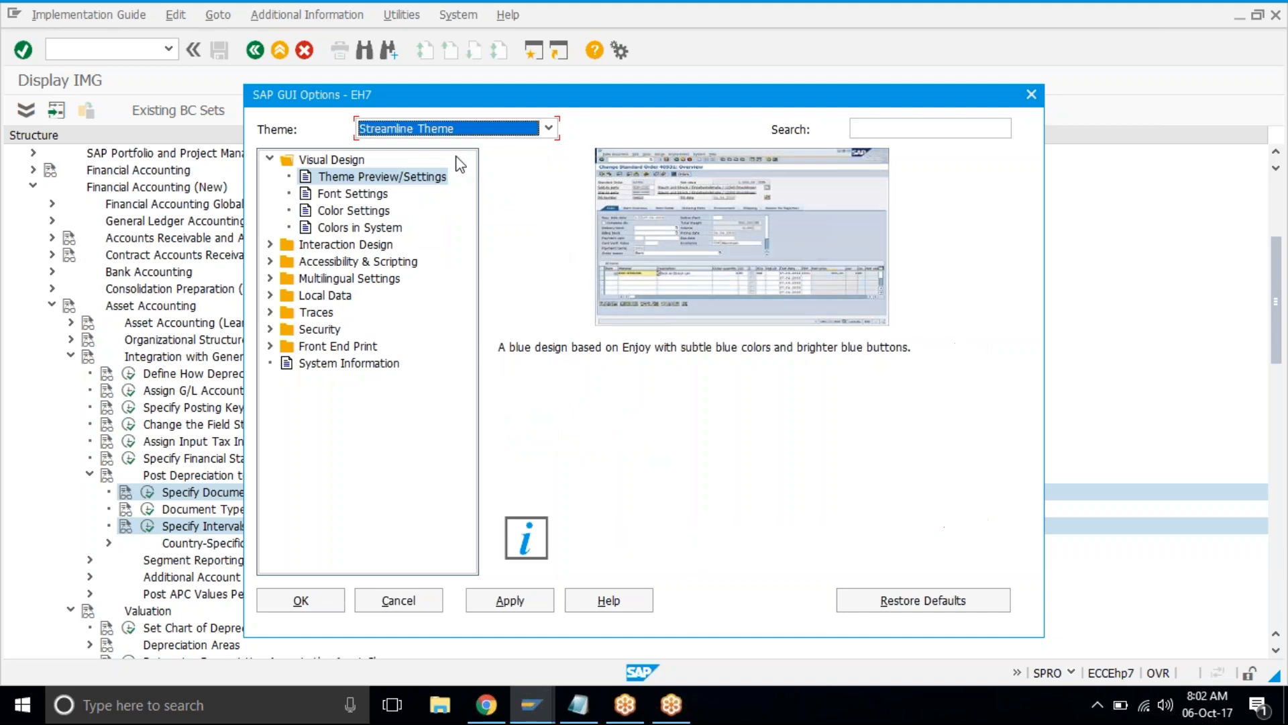
Set the theme back to SAP Signature Theme, apply it and confirm the SAP GUI options.
key(Home)
key(Down)
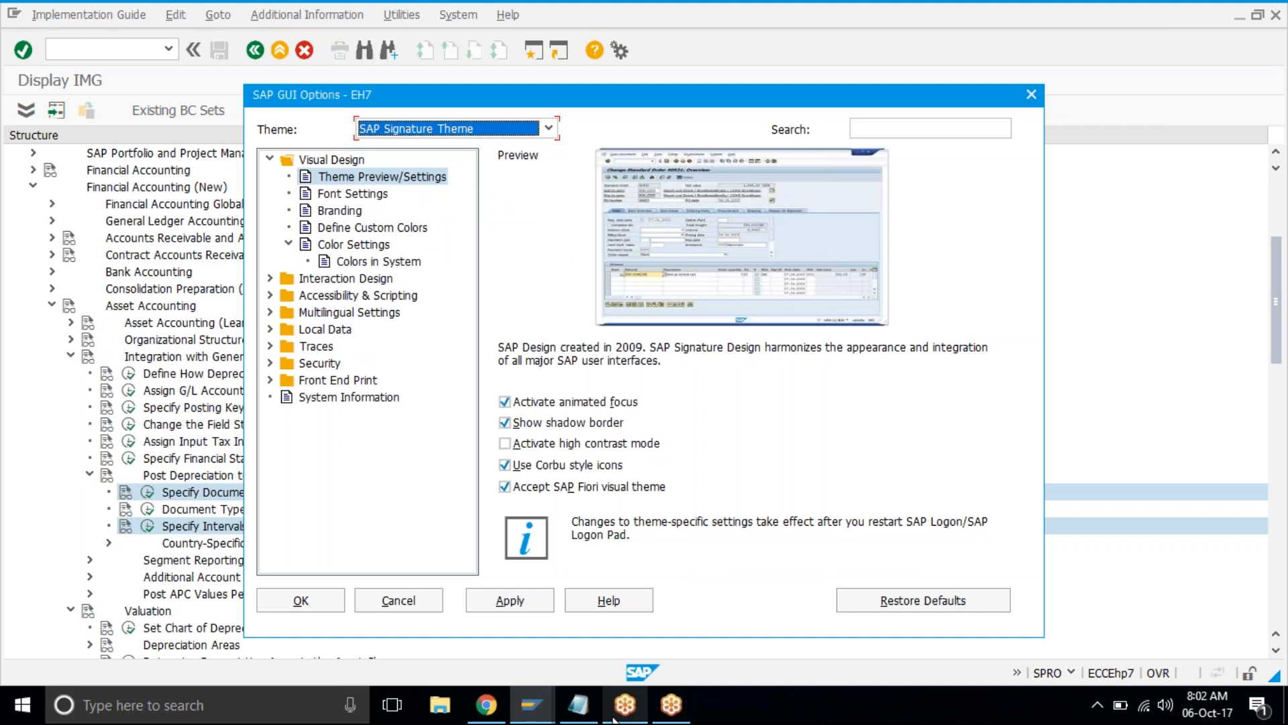
click(511, 603)
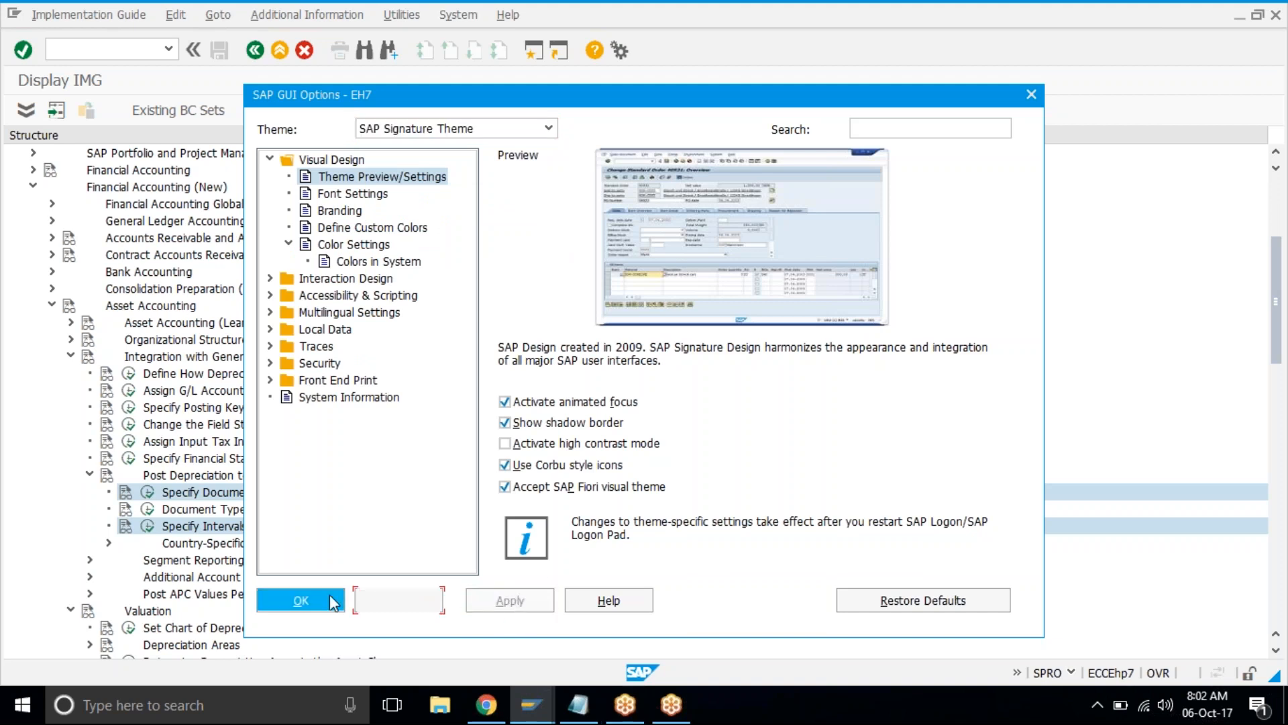
click(329, 600)
Log off from the SAP system and confirm the logoff.
click(462, 16)
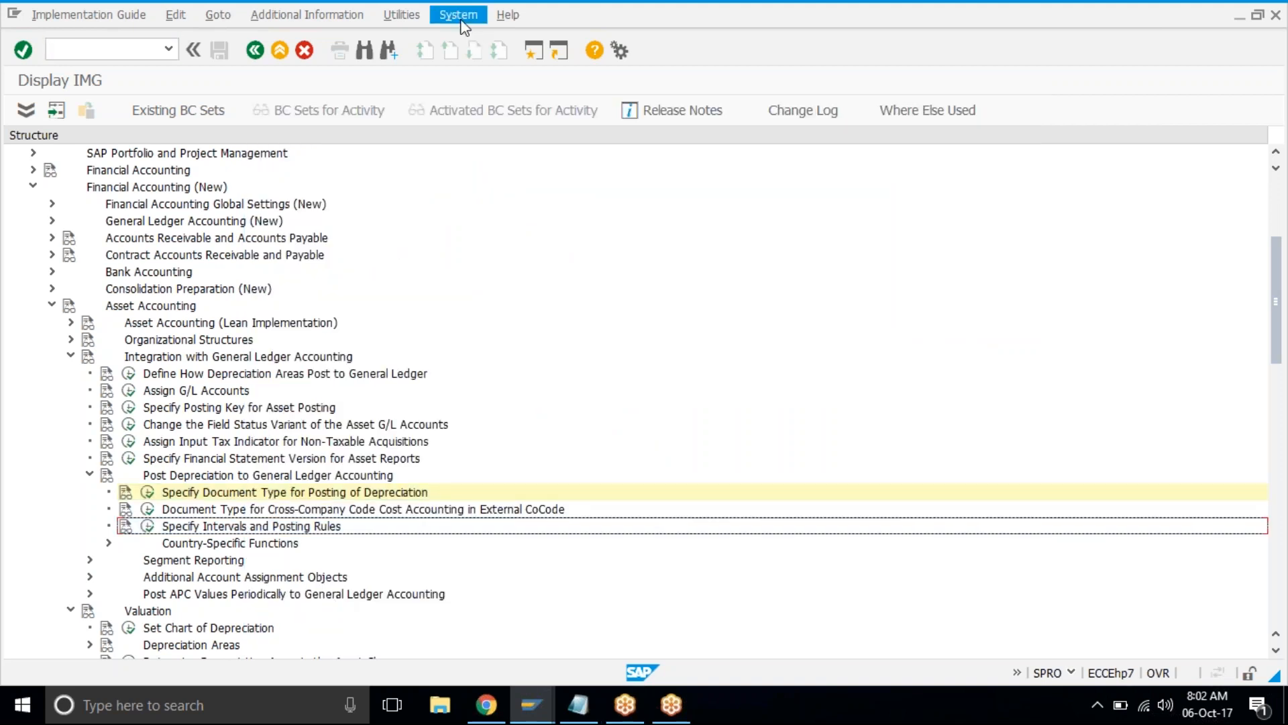
click(508, 283)
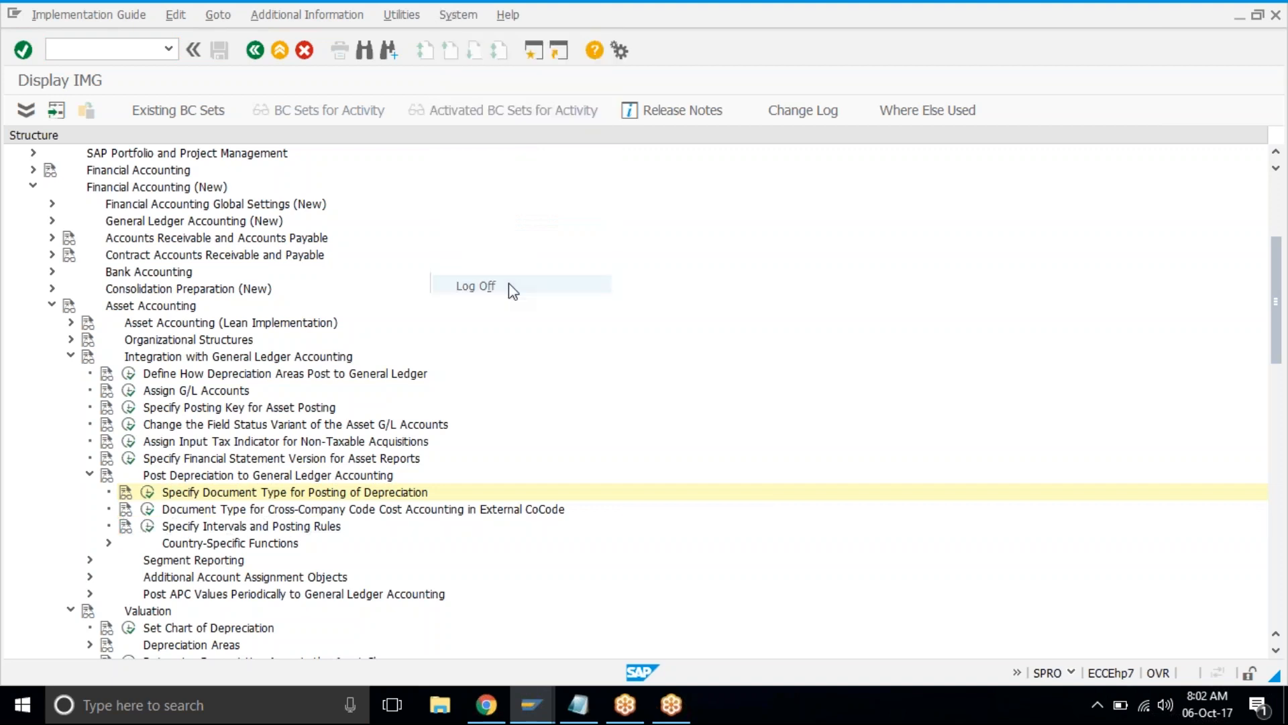
click(204, 341)
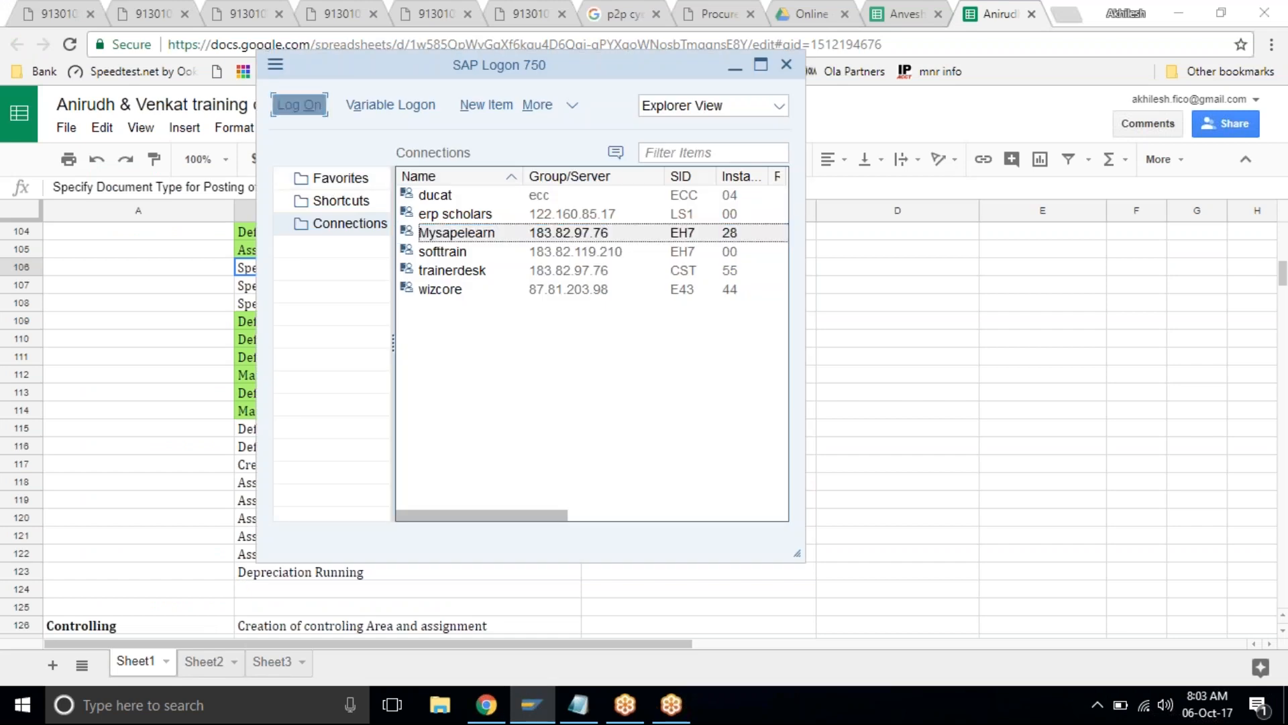
Log on to the Mysapelearn system with the FICO user ID and the account password.
key(Return)
text(a)
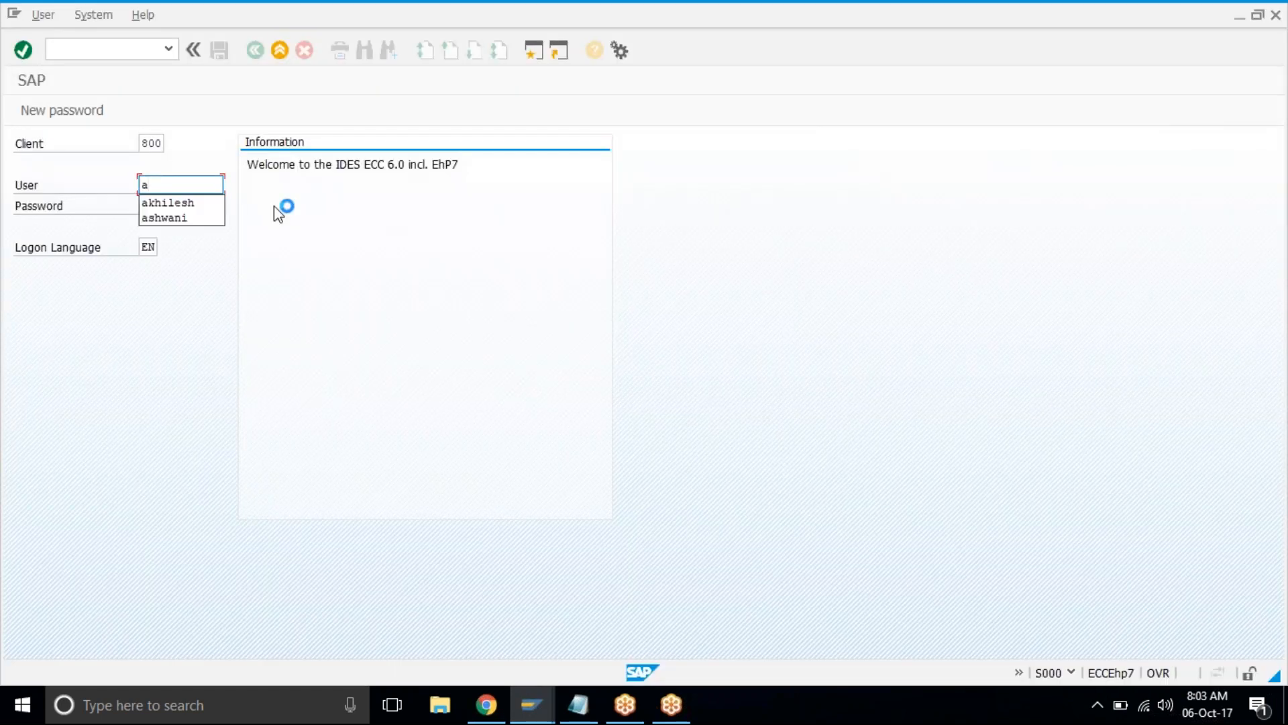
key(BackSpace)
text(F)
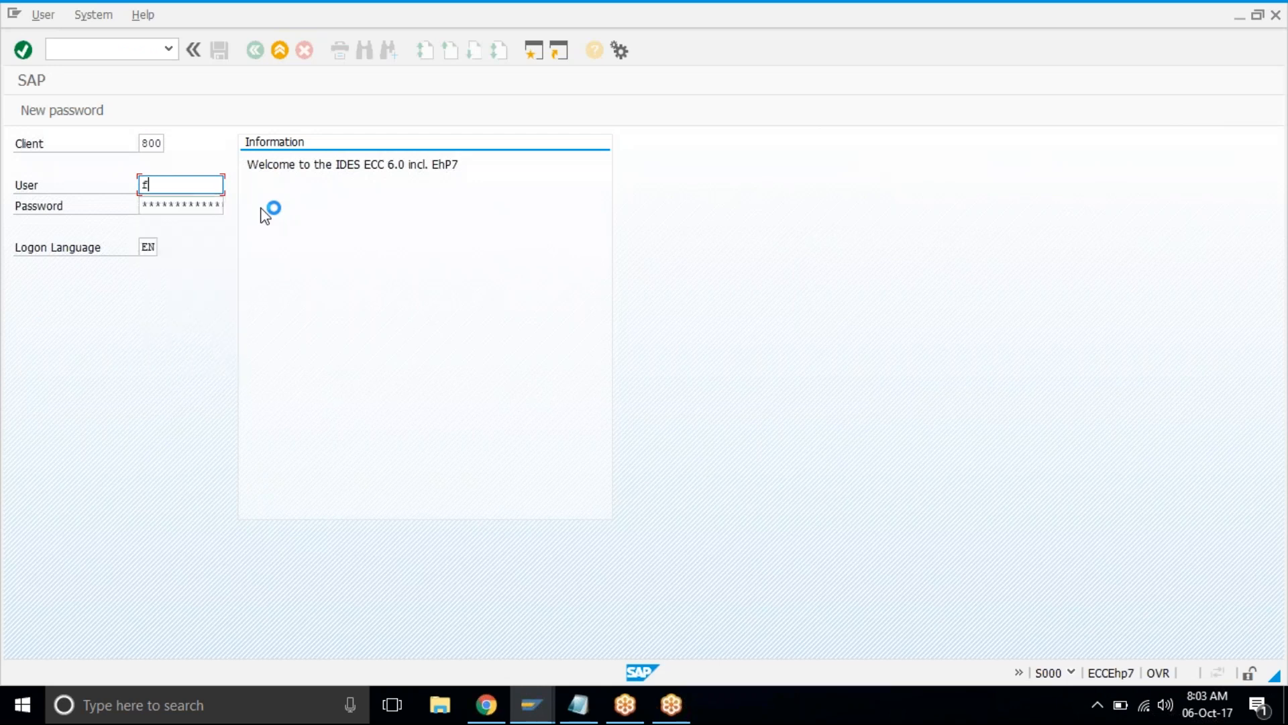
key(Down)
key(Return)
key(Tab)
text(***)
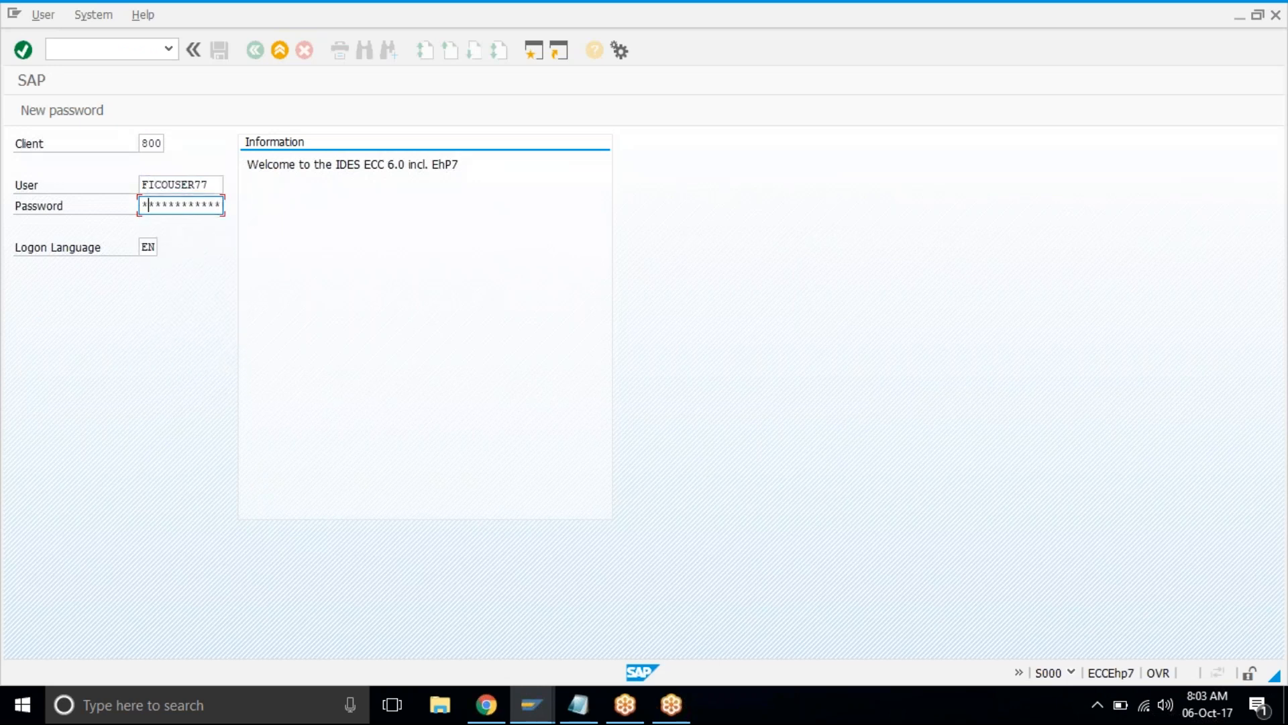
text(*)
key(Return)
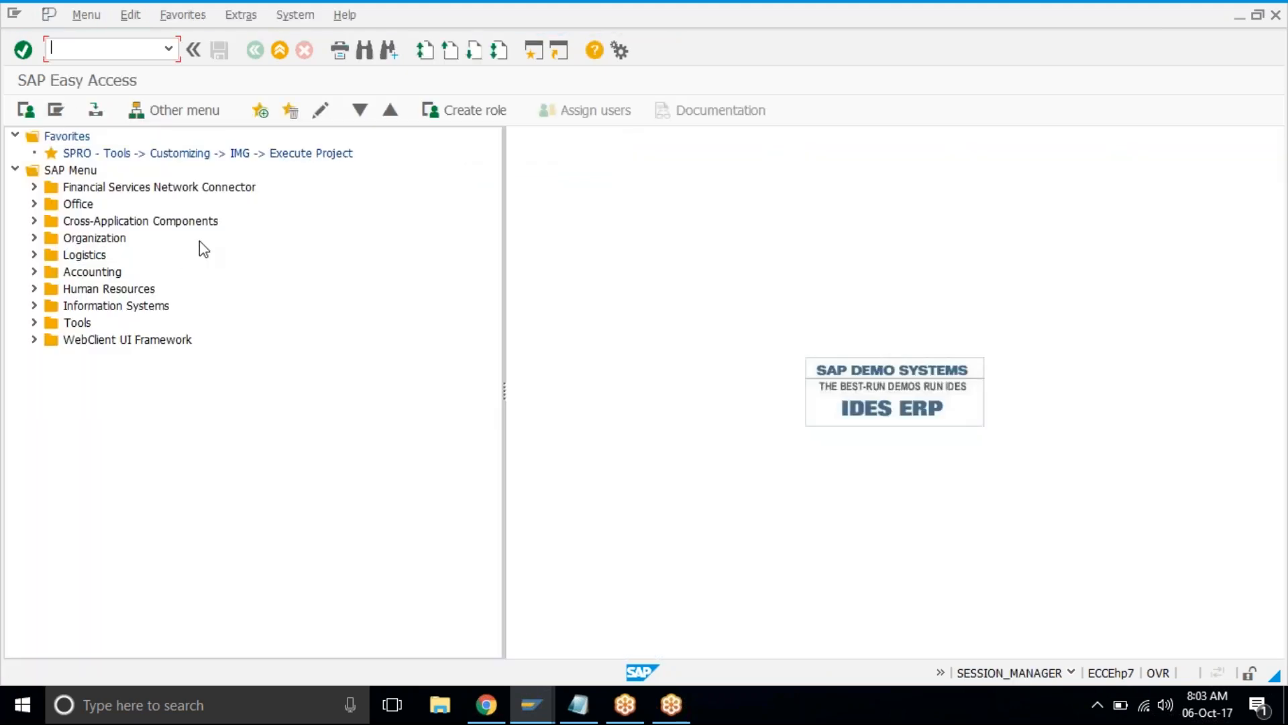
Open the SAP Reference IMG from the SPRO favorite and expand Financial Accounting (New).
double_click(245, 160)
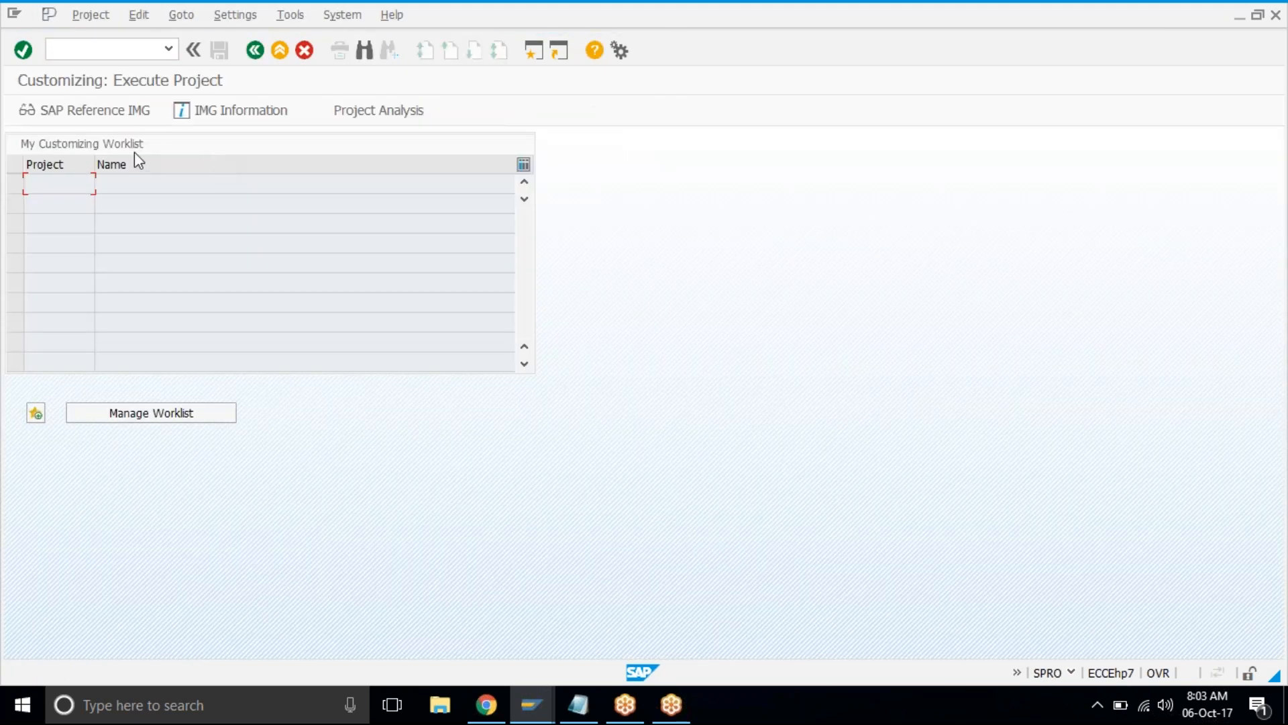
click(132, 110)
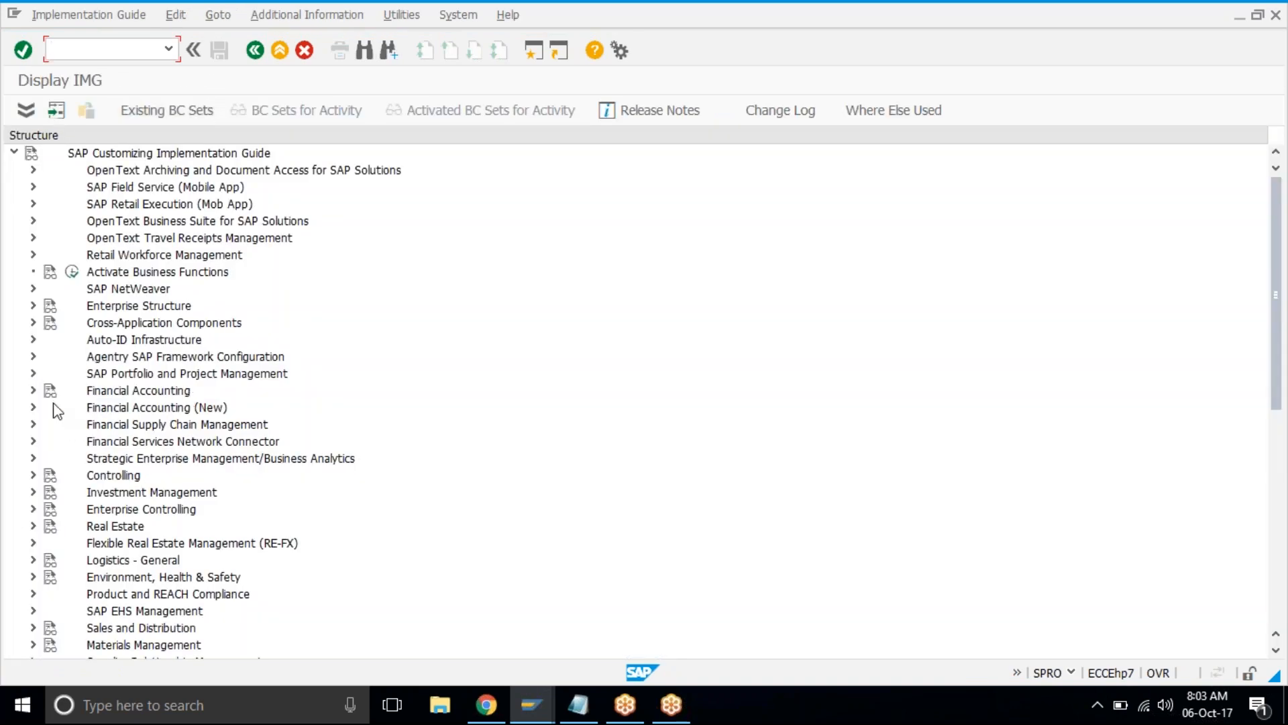
click(33, 407)
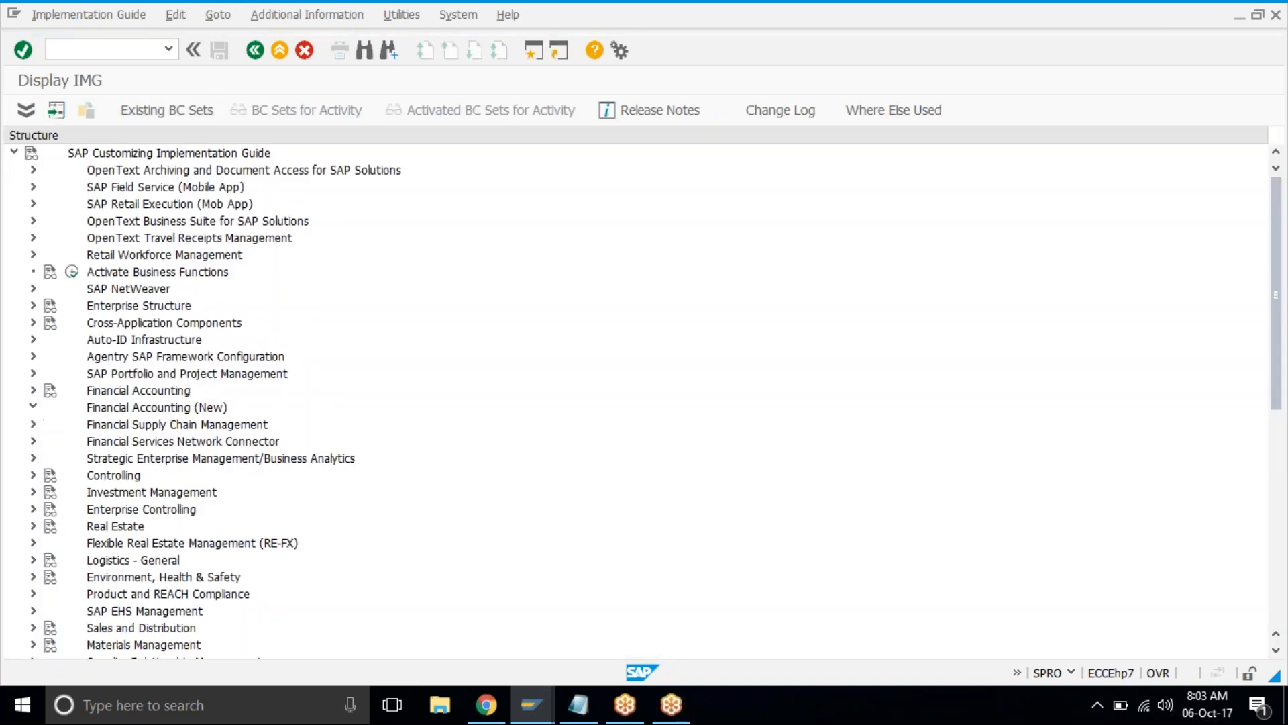
click(135, 408)
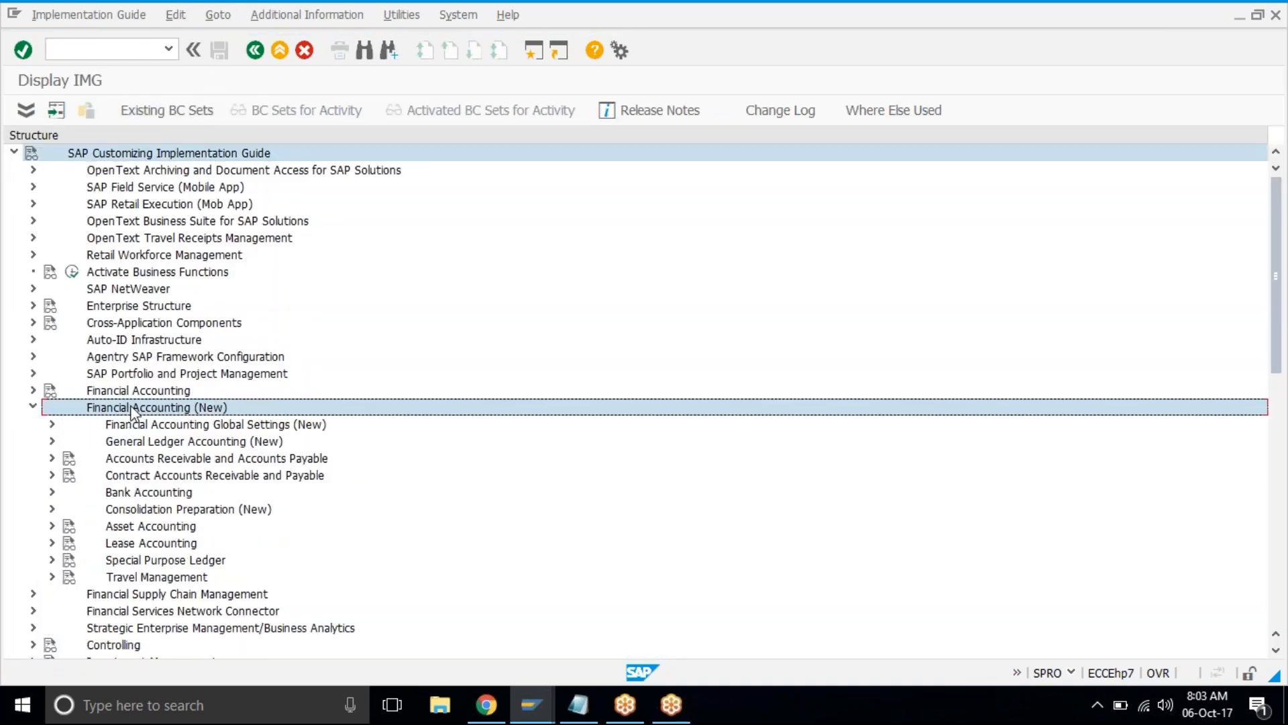
Open Specify Intervals and Posting Rules under Asset Accounting, Integration with General Ledger Accounting, Post Depreciation to General Ledger Accounting.
click(145, 462)
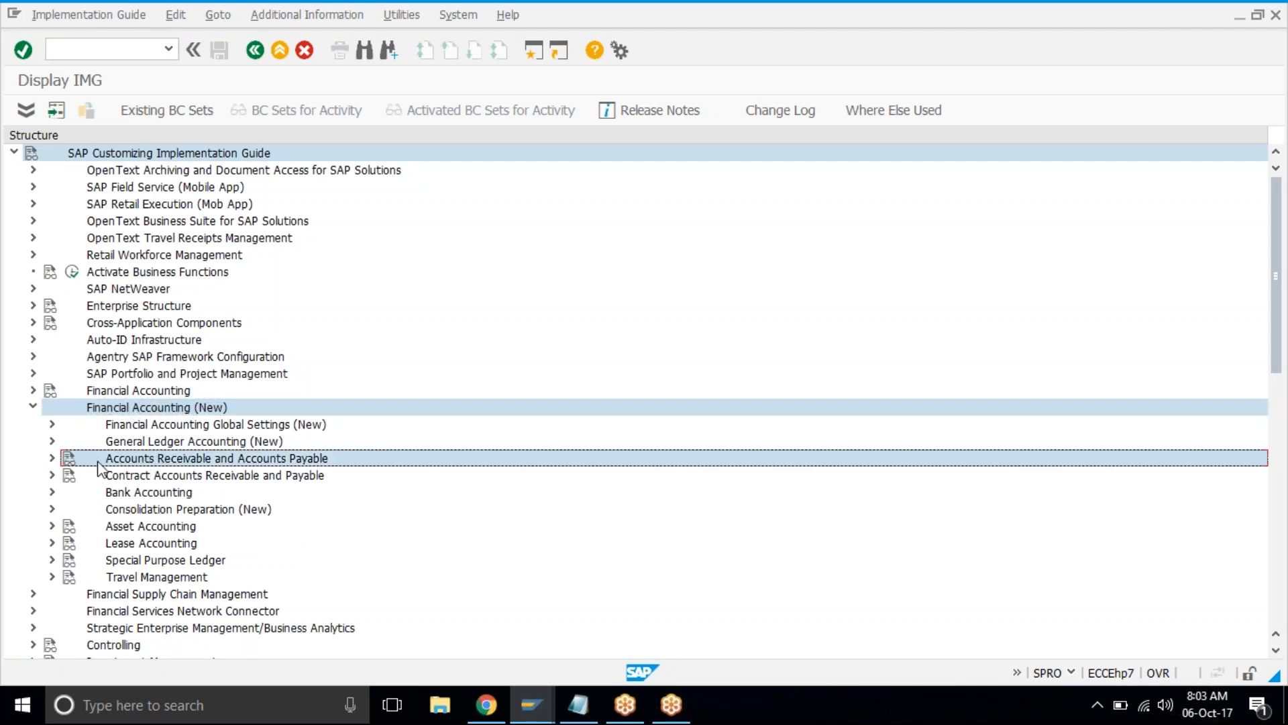
click(128, 531)
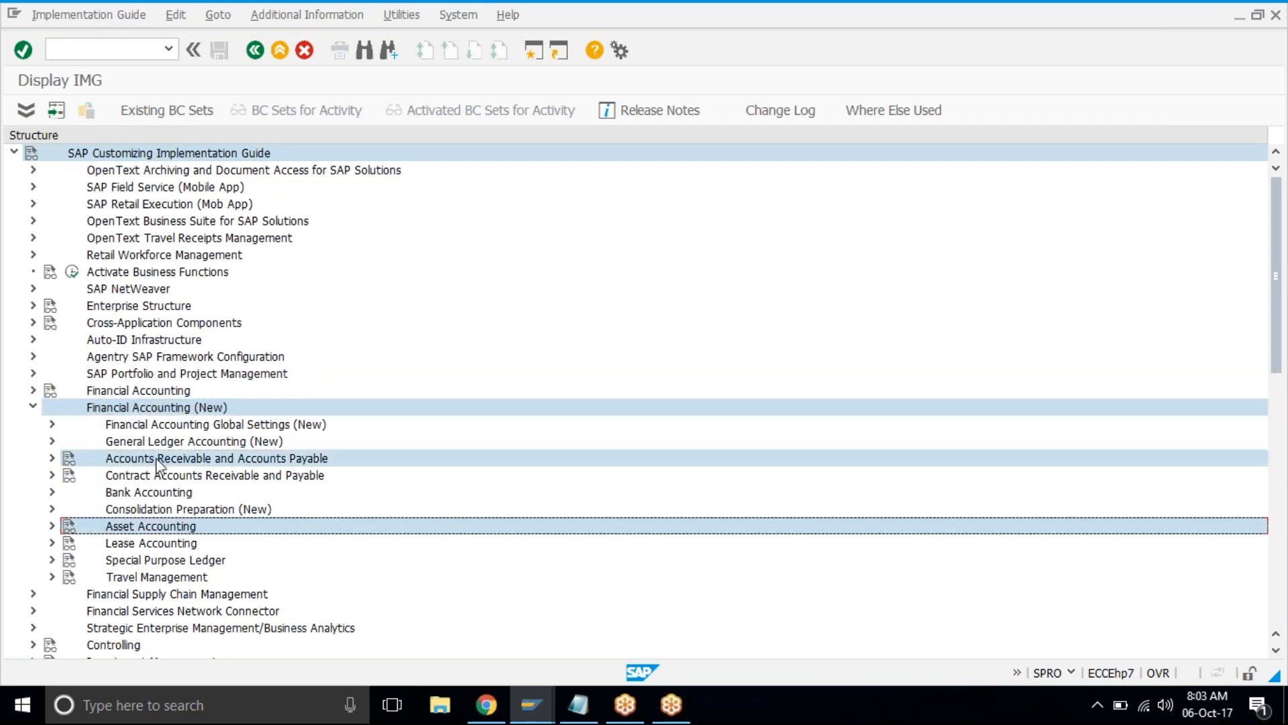
click(52, 526)
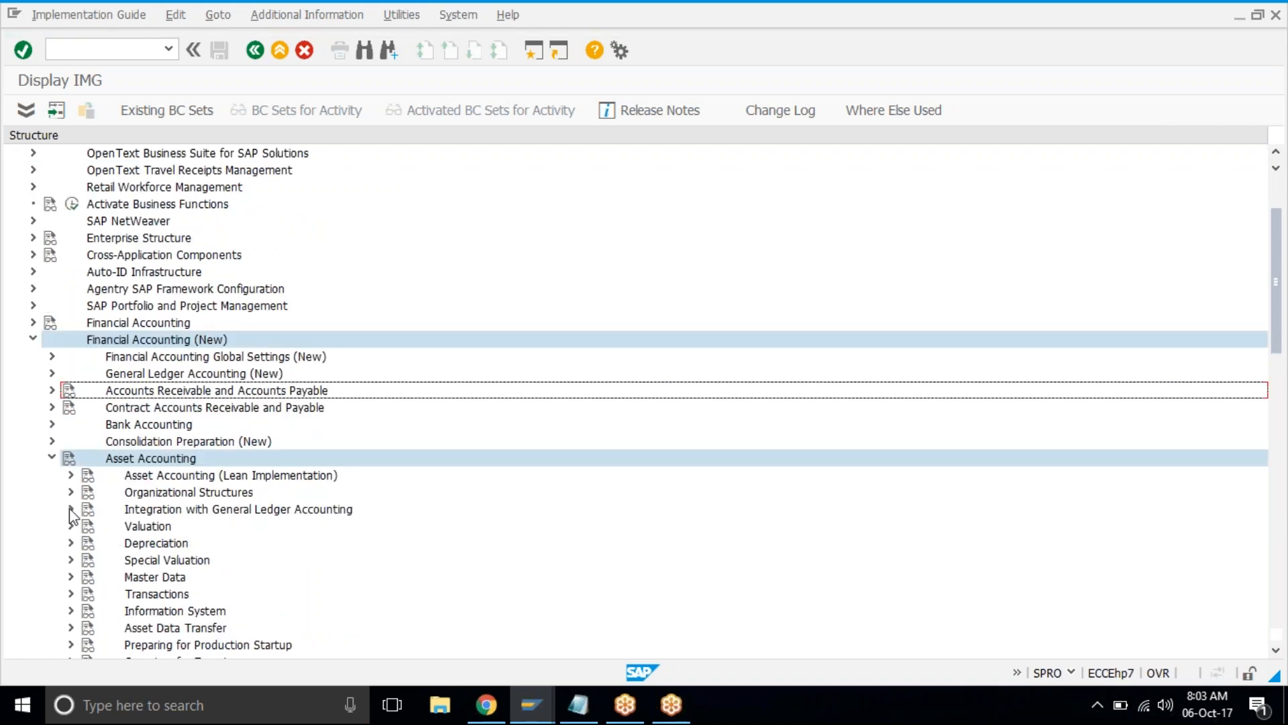
click(70, 509)
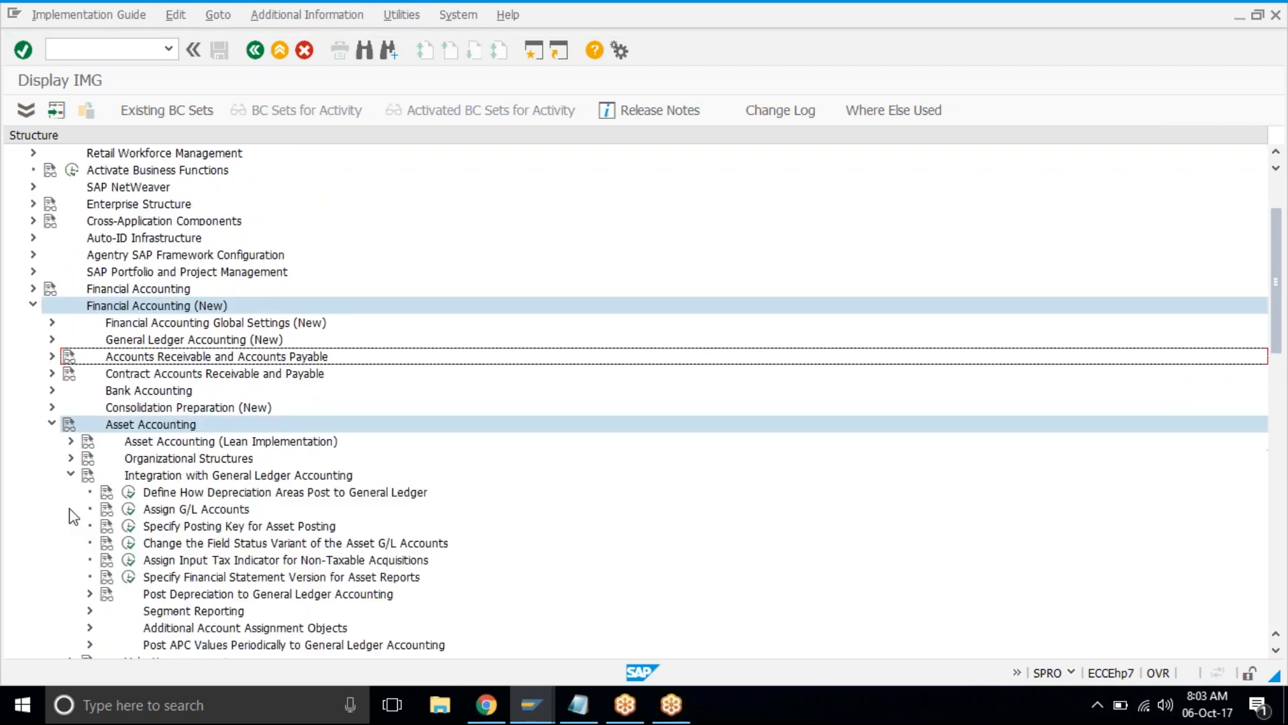
scroll(92, 598, down, 1)
click(90, 594)
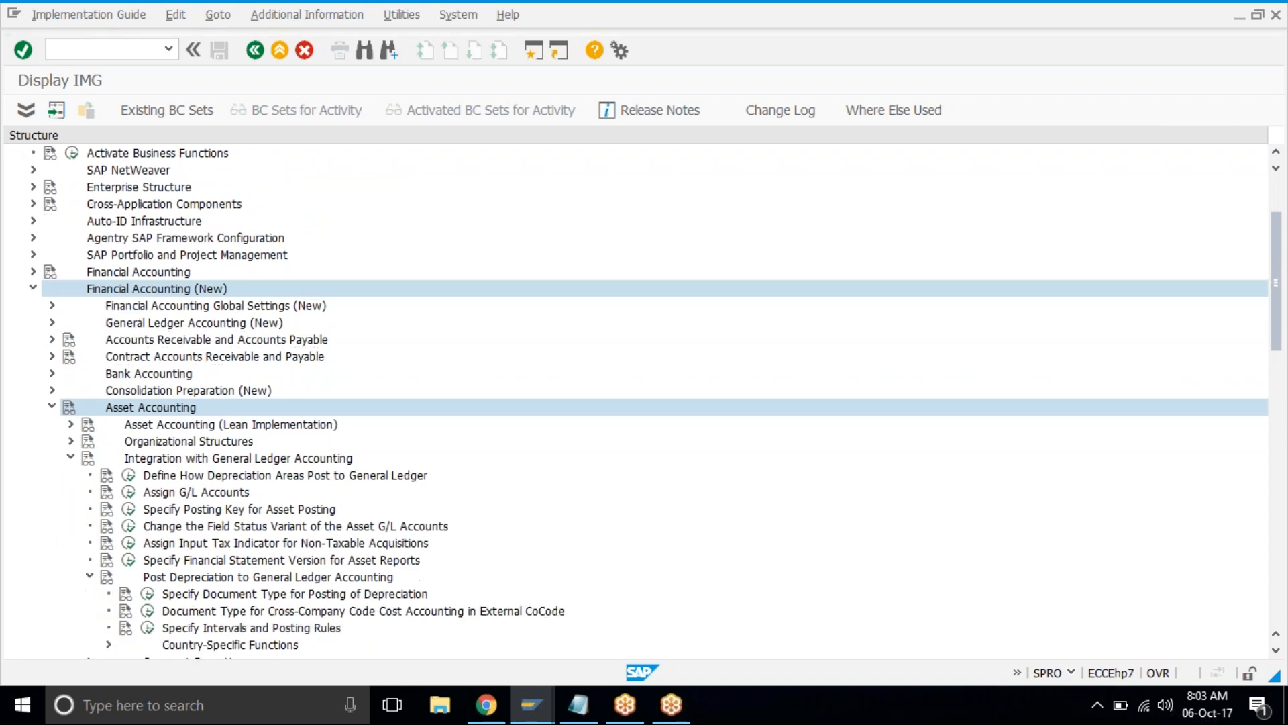
click(200, 632)
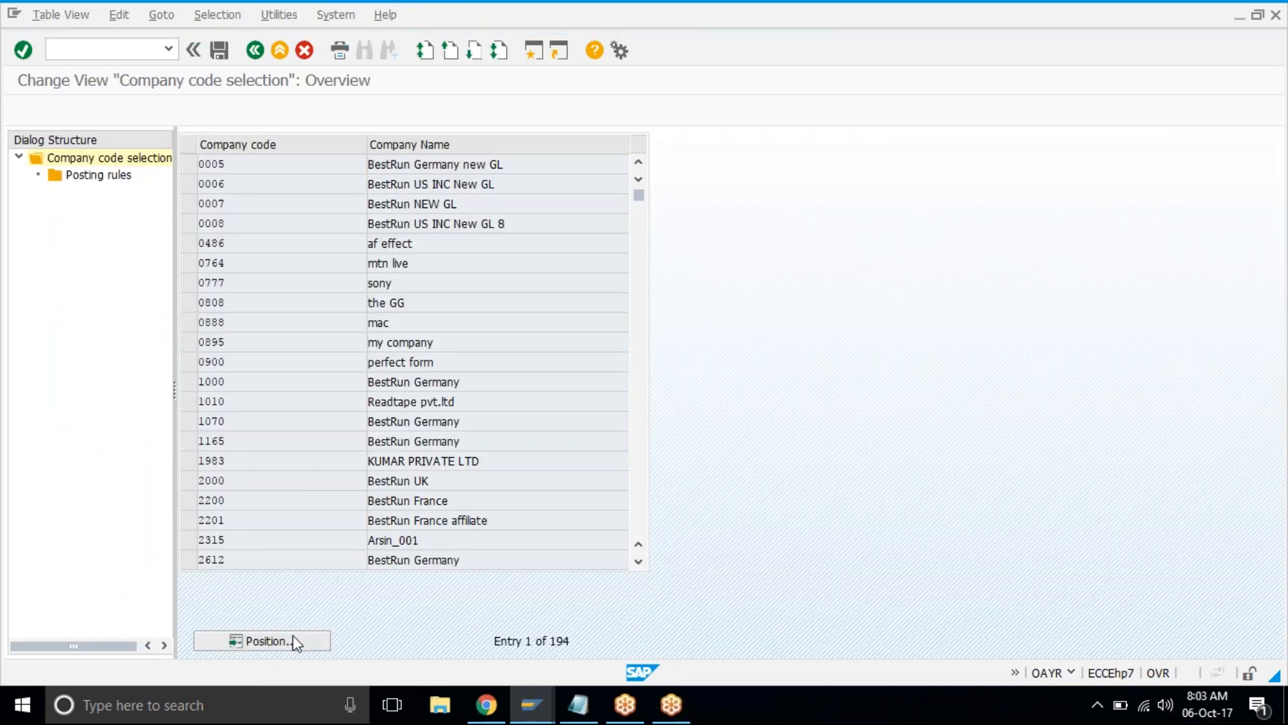
Position the company code list at TAT1.
click(292, 634)
text(t)
key(Down)
key(Return)
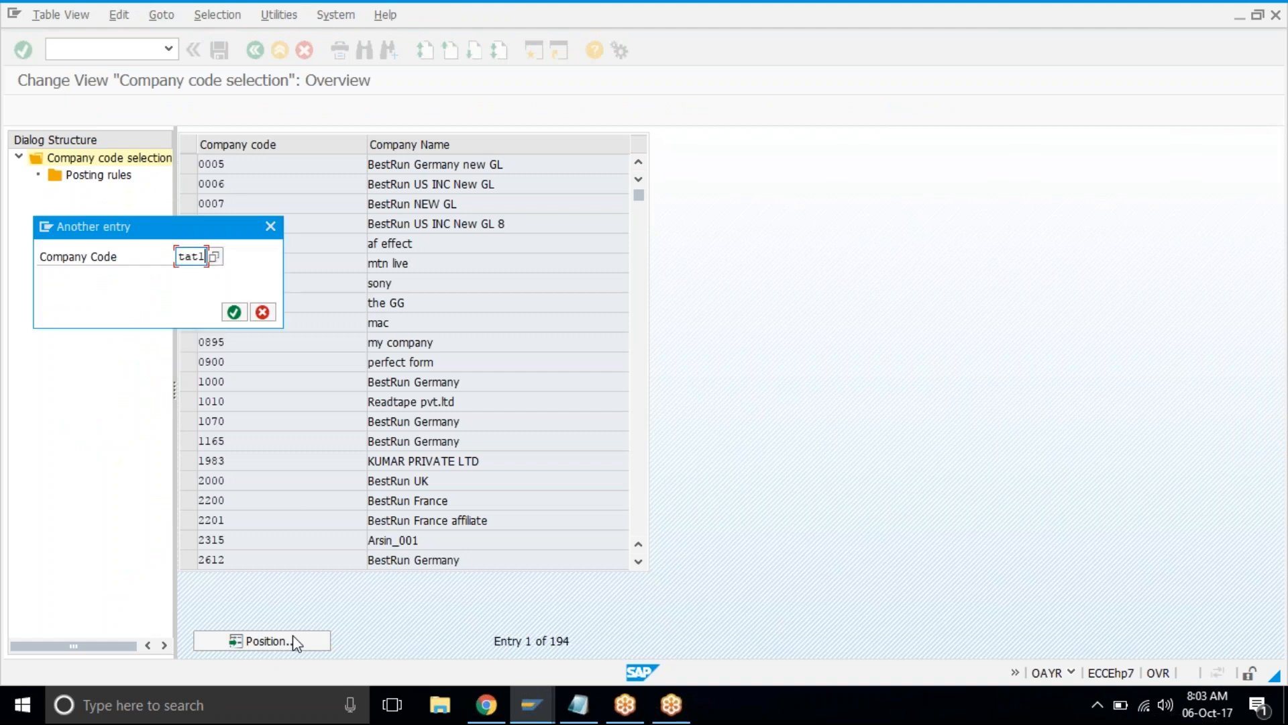
key(Return)
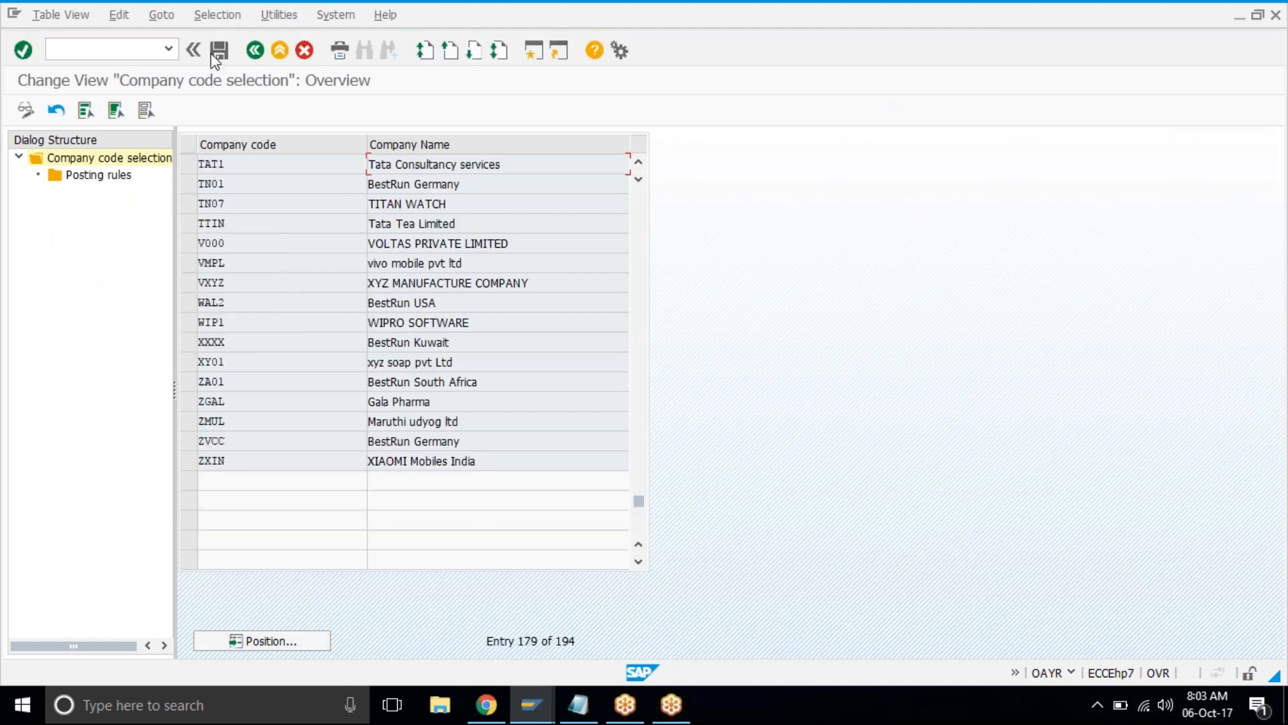
Select company code TAT1 and open its posting rules details for depreciation area 01.
click(189, 164)
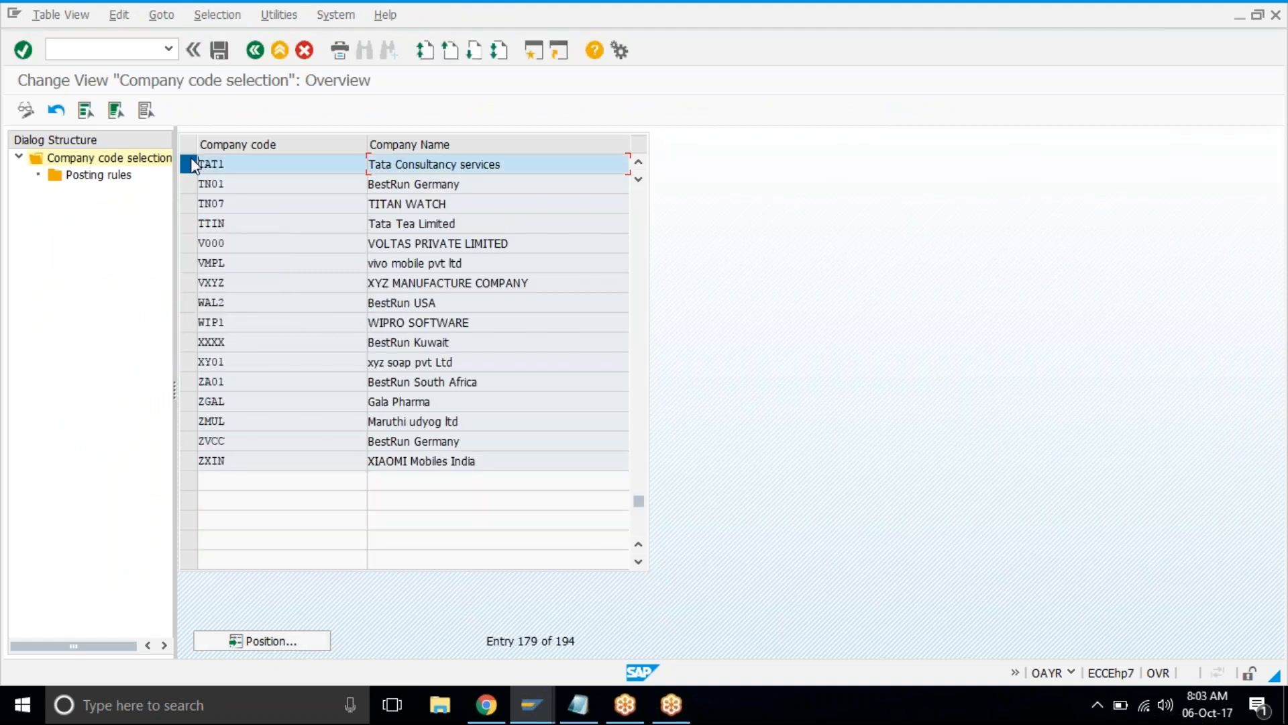
click(133, 178)
double_click(133, 178)
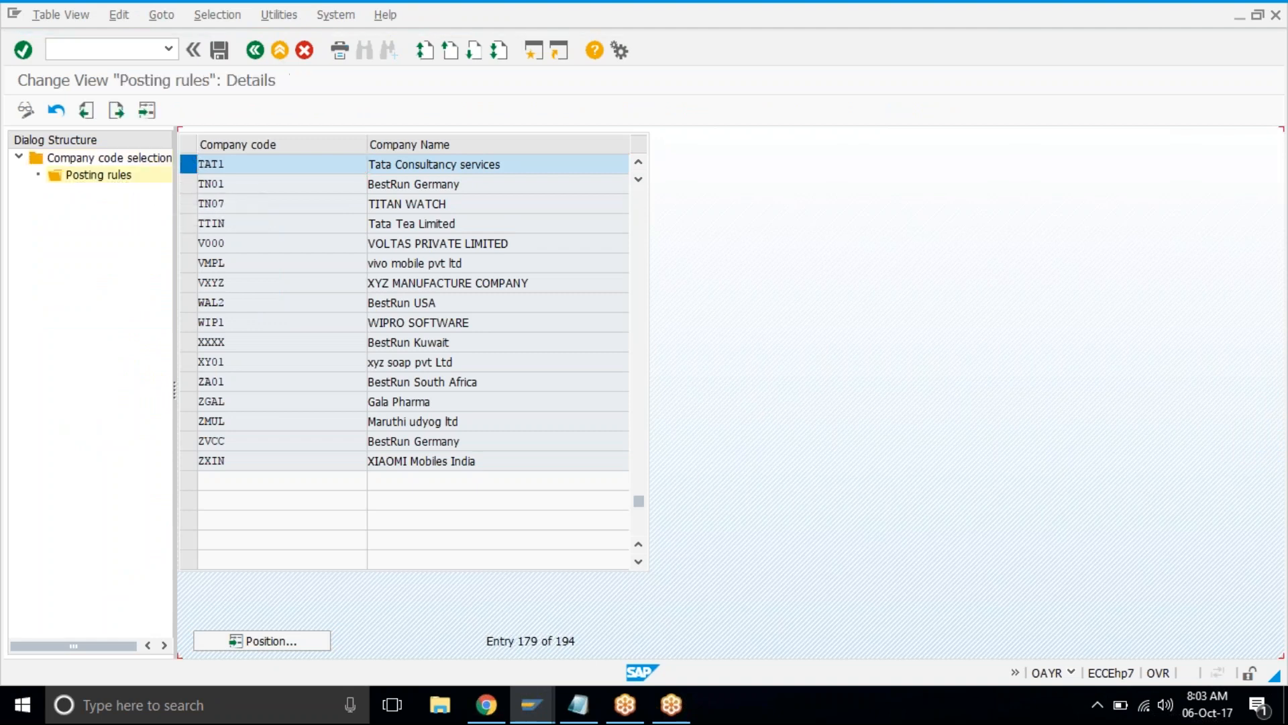
click(231, 232)
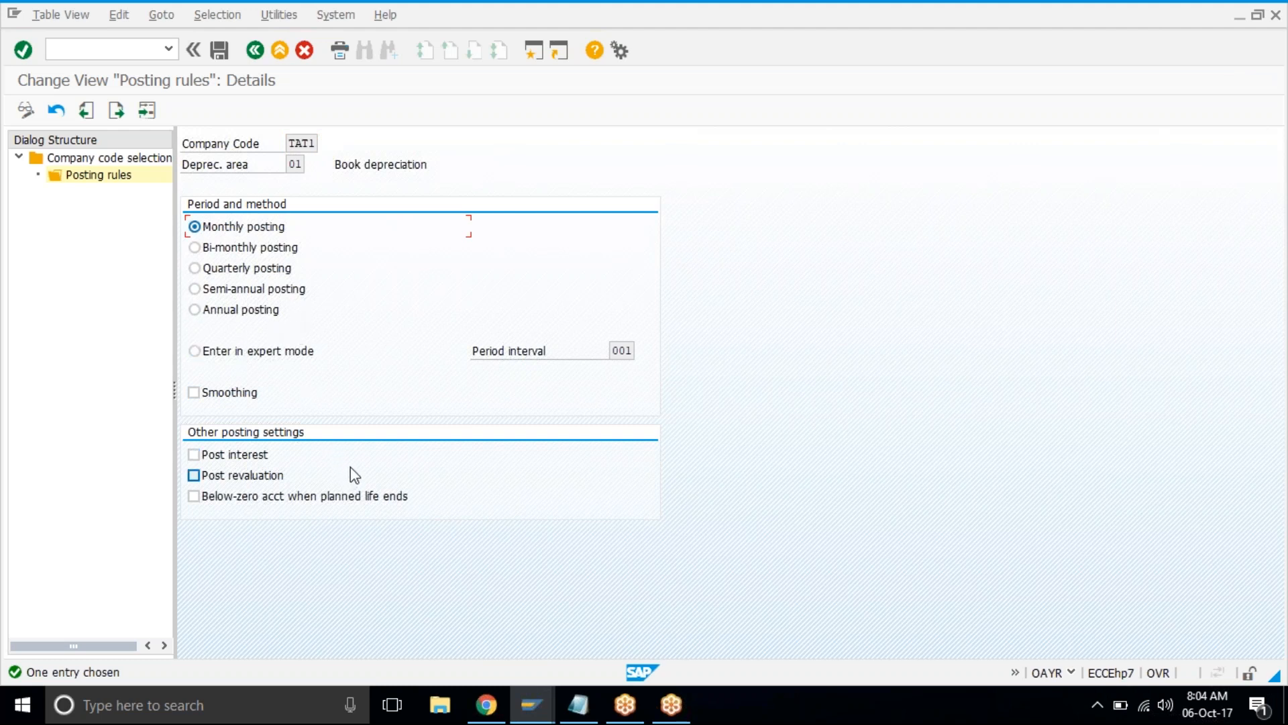
Switch to Calculator and work out 40 percent of 800,000 by multiplying by 40 and dividing by 100.
click(194, 393)
key(super+r)
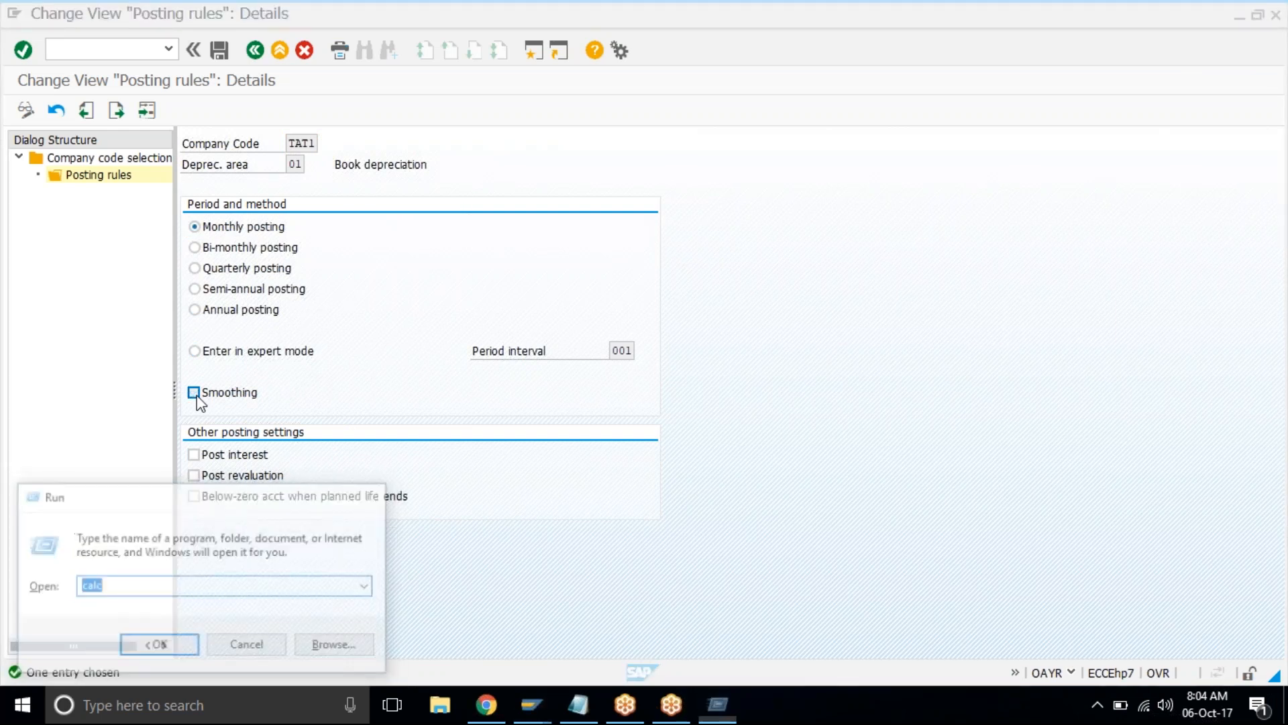
key(Return)
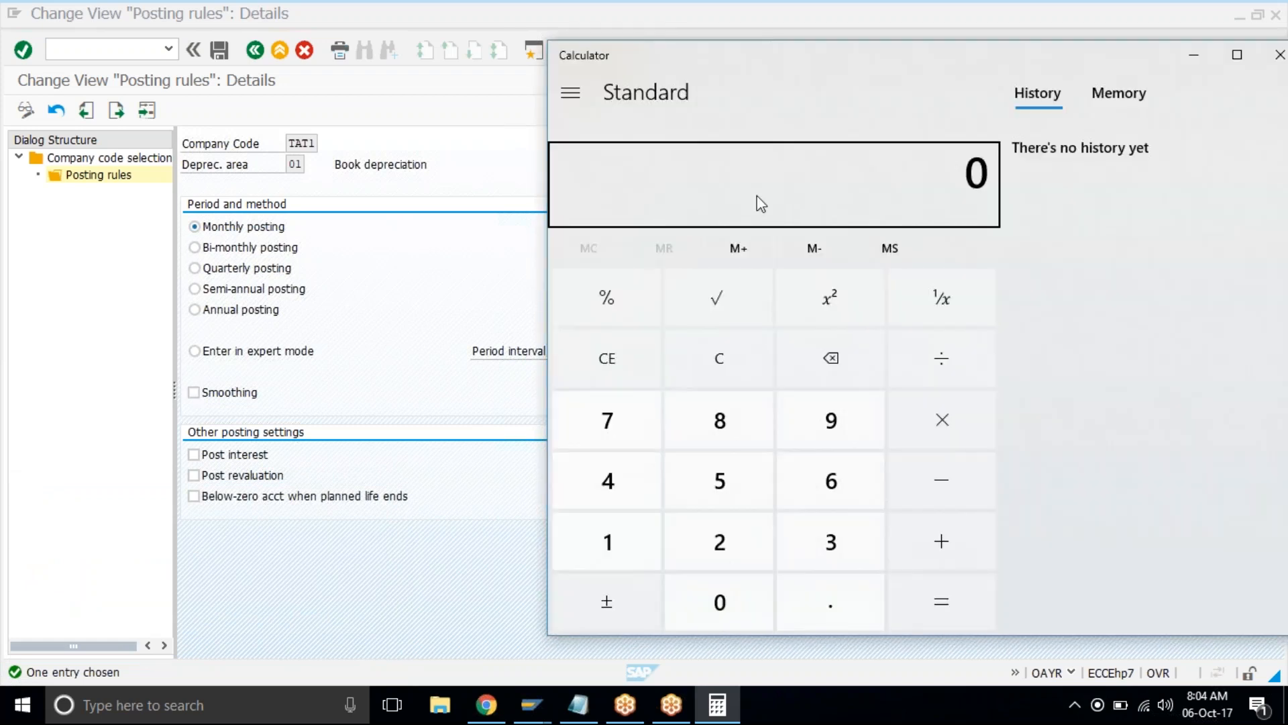
drag(848, 71, 651, 57)
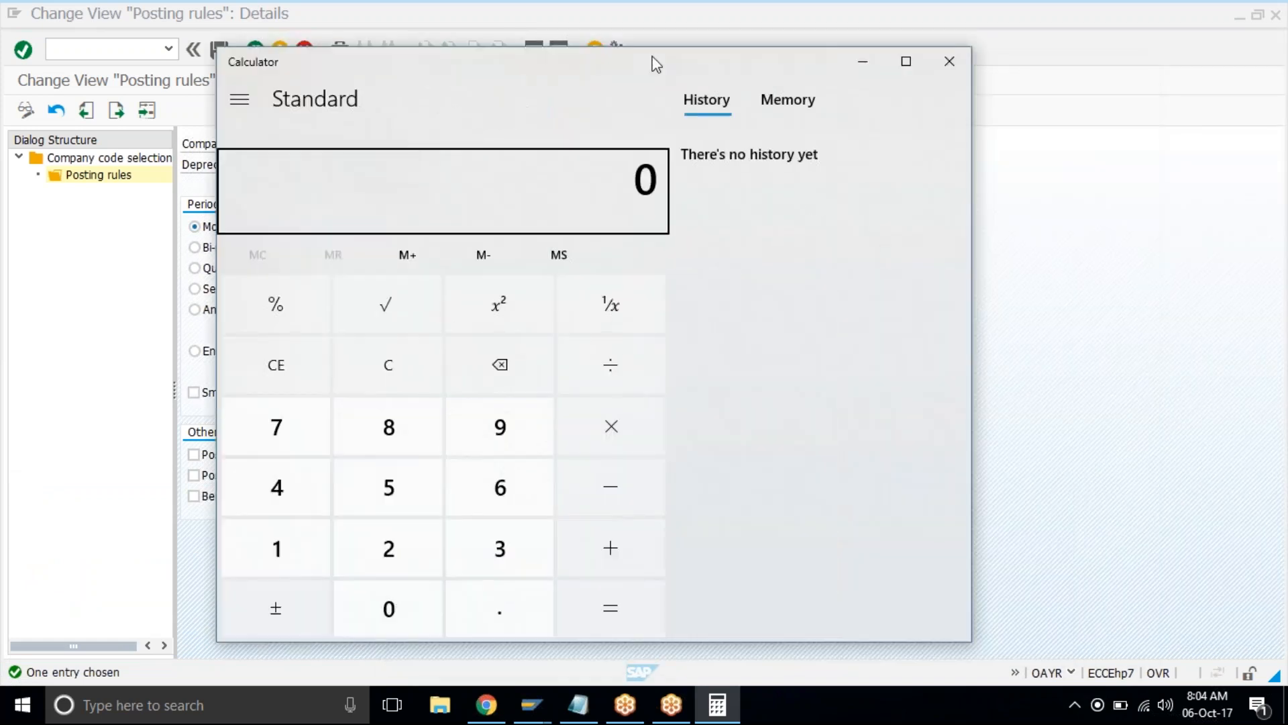
text(8000000)
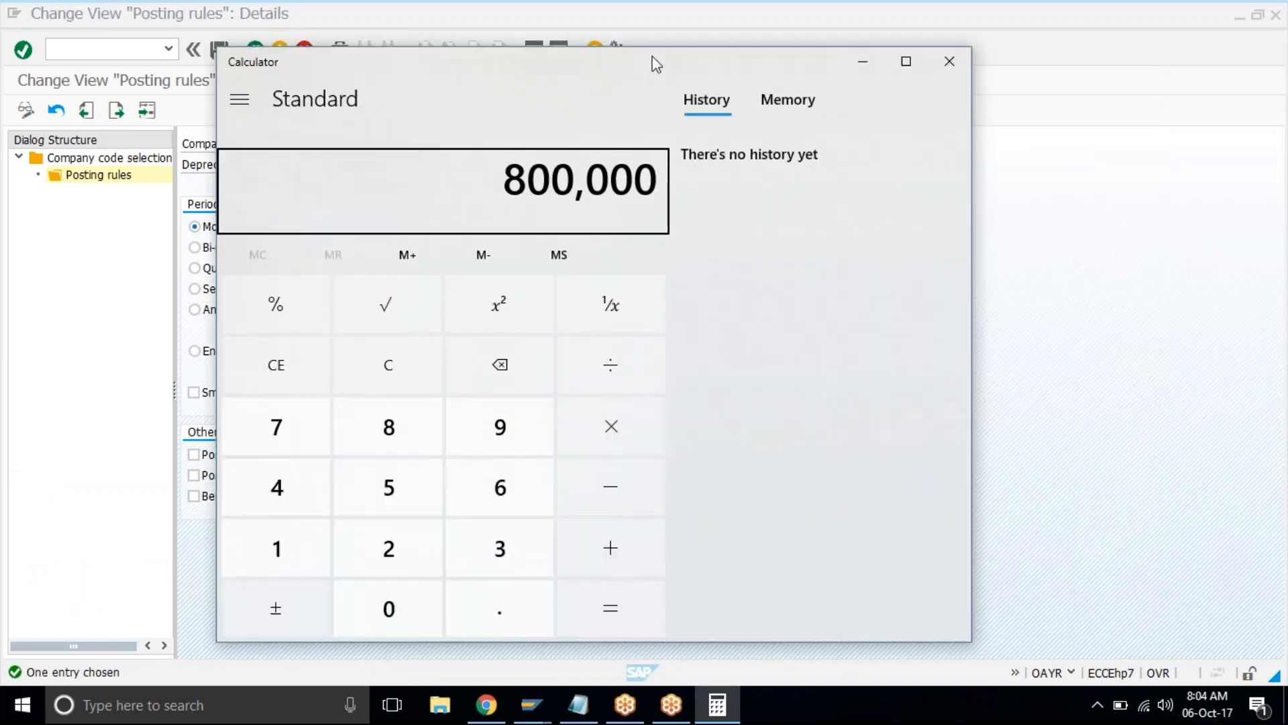
text(*40)
key(Return)
text(/100)
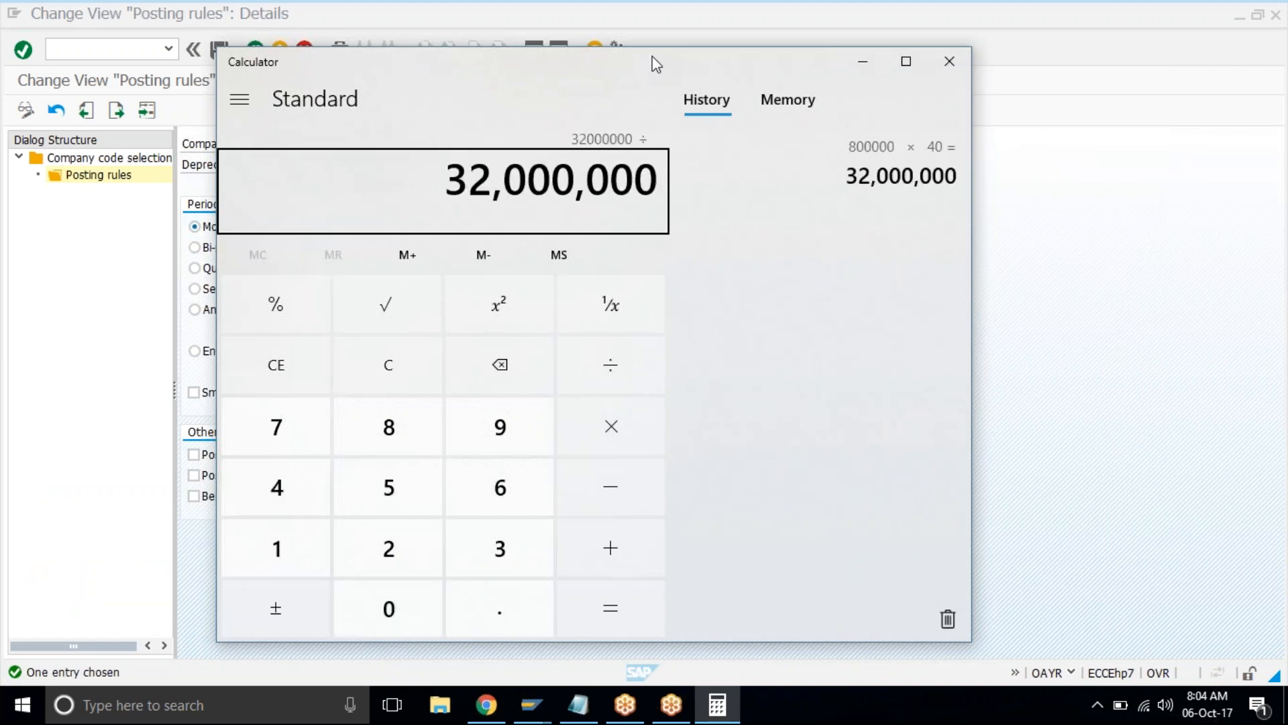
key(Return)
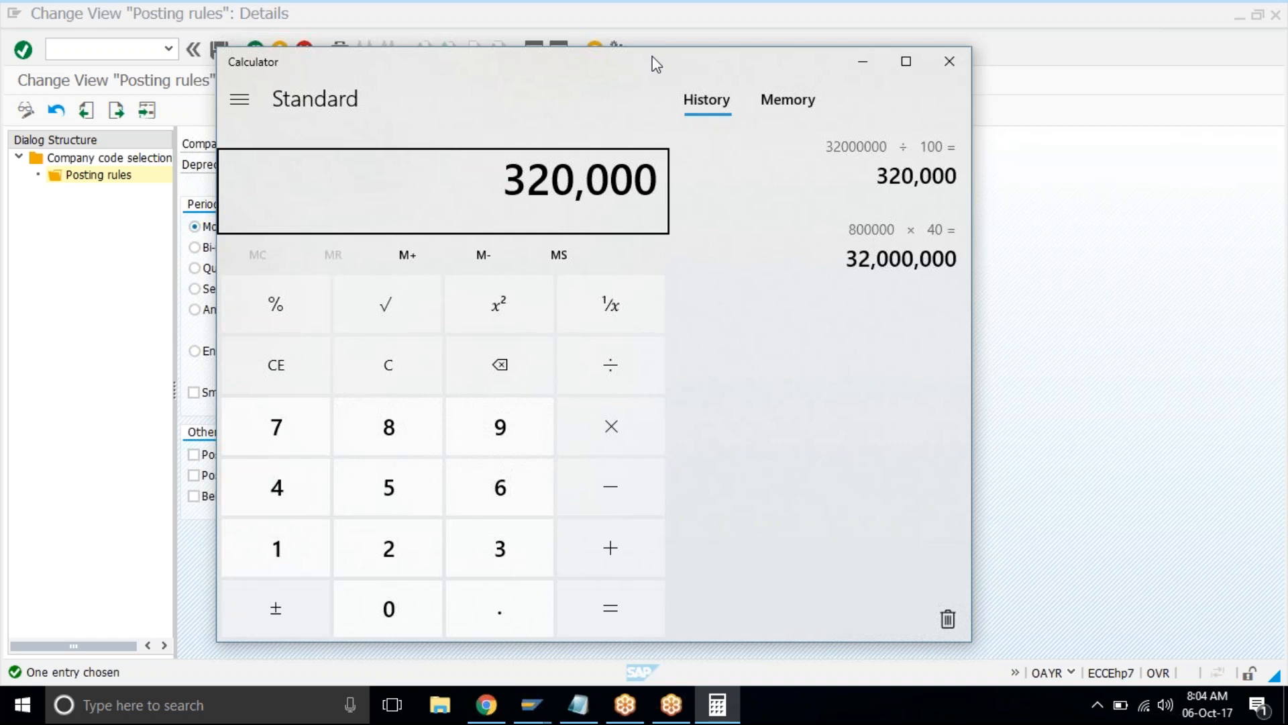
Divide the yearly depreciation by 365 and multiply the daily amount by 31 for a 31-day month.
key(slash)
text(365)
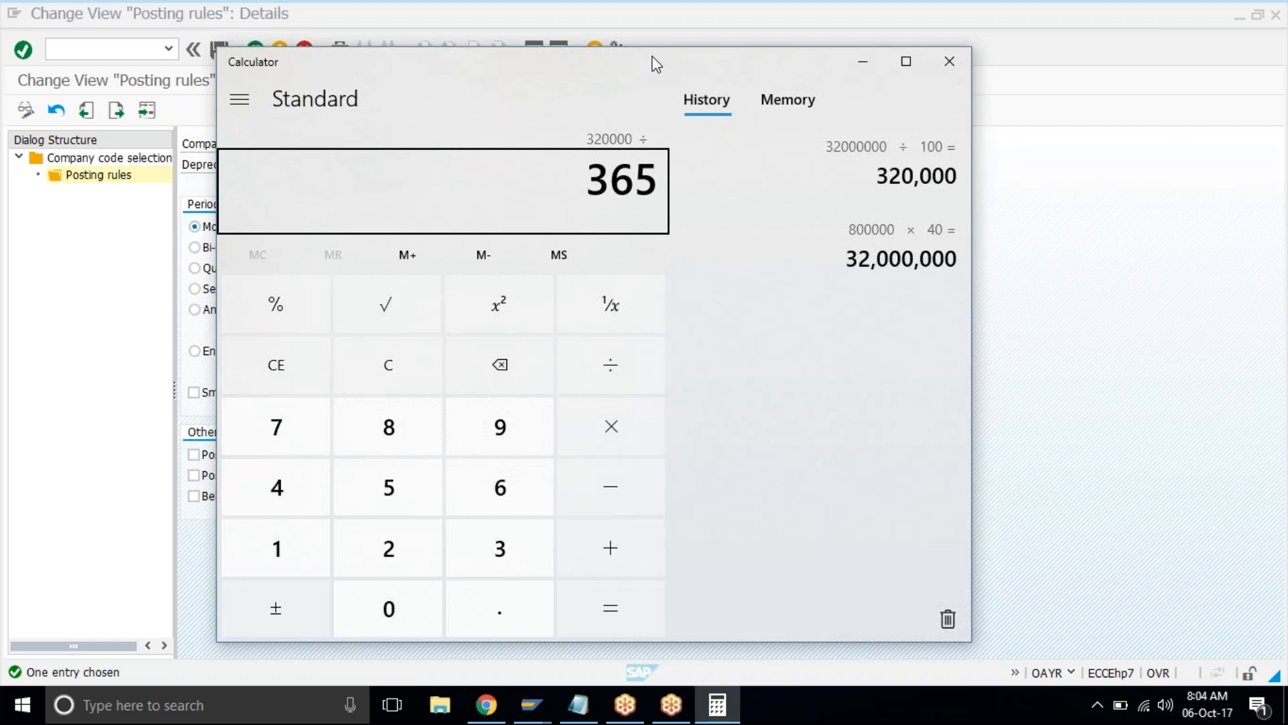
key(Return)
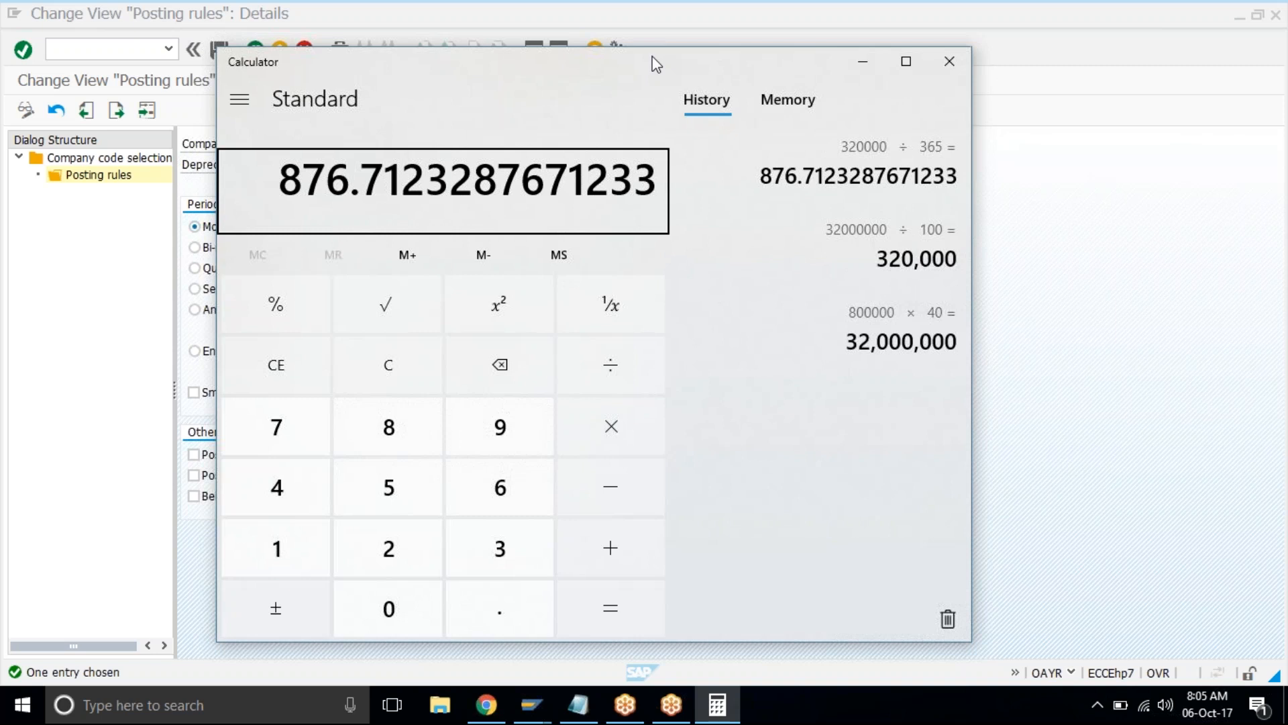
text(*31)
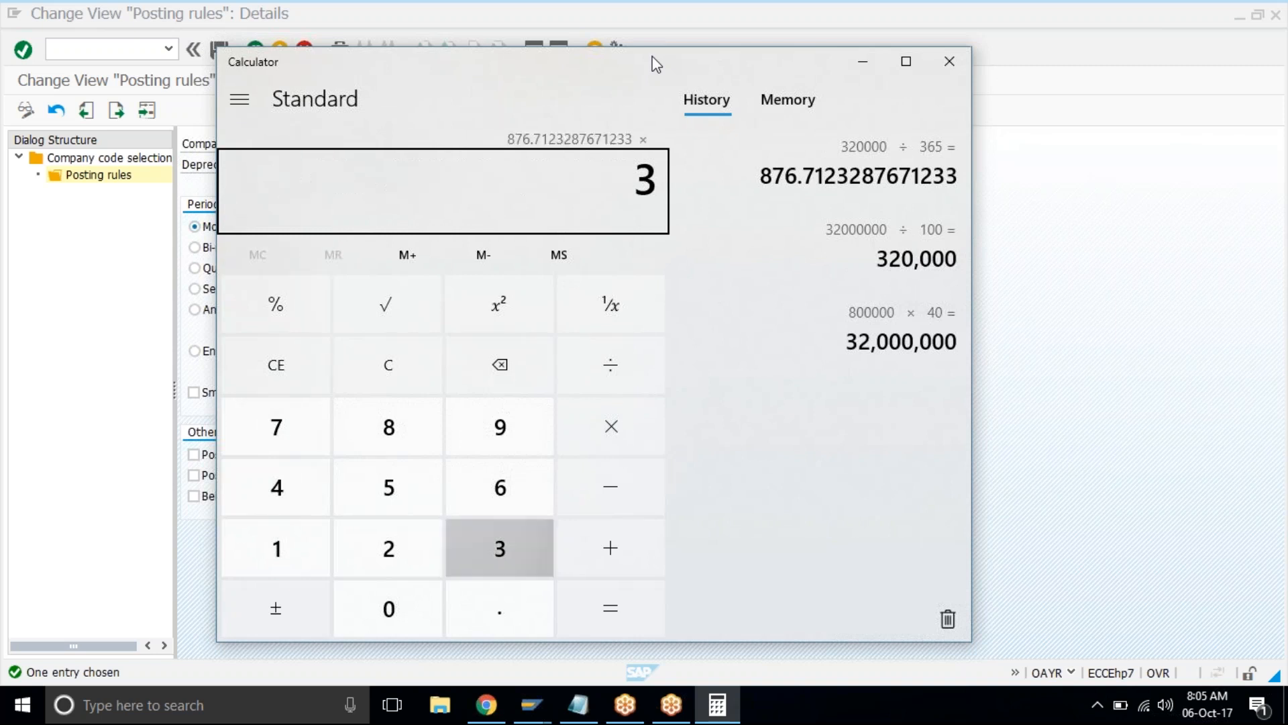
key(Return)
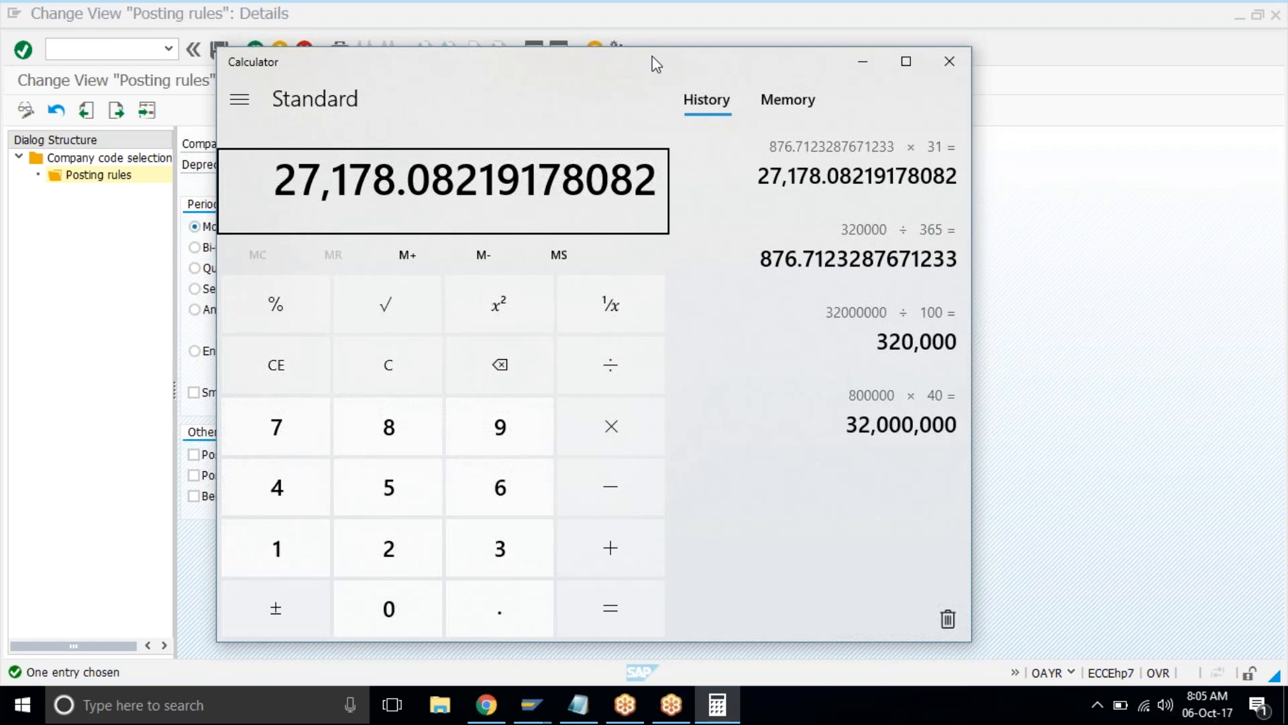
Clear the calculator and multiply the daily depreciation of 876.7123287671233 by 30 for a 30-day month.
key(Escape)
text(876.7123287671233)
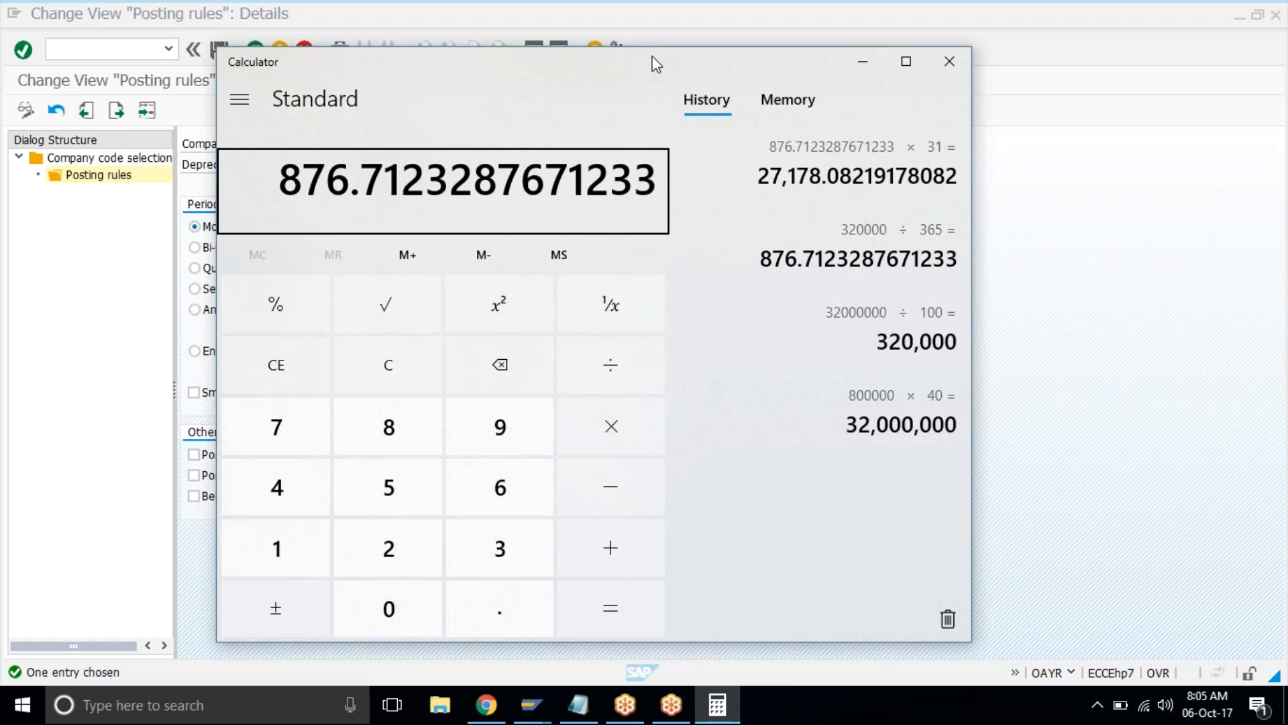
text(*30)
key(Return)
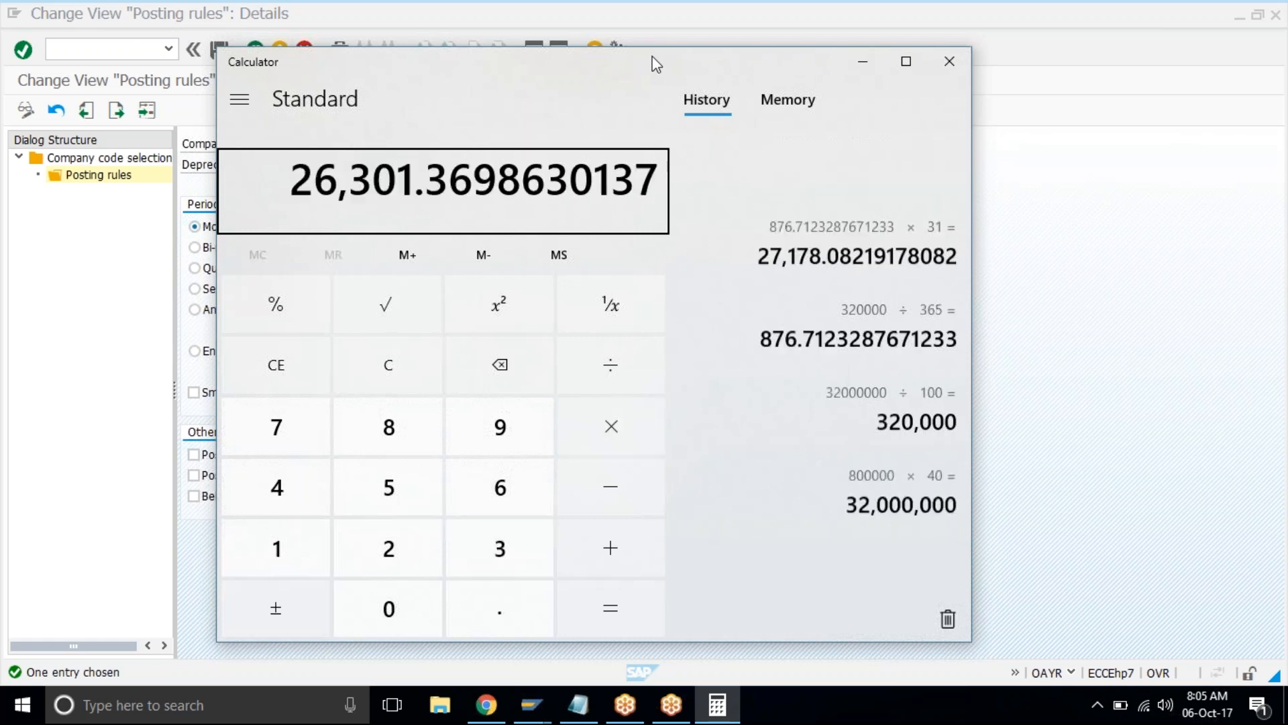
Multiply the daily depreciation of 876.7123287671233 by 28, and recall the 31-day calculation from the history.
key(Escape)
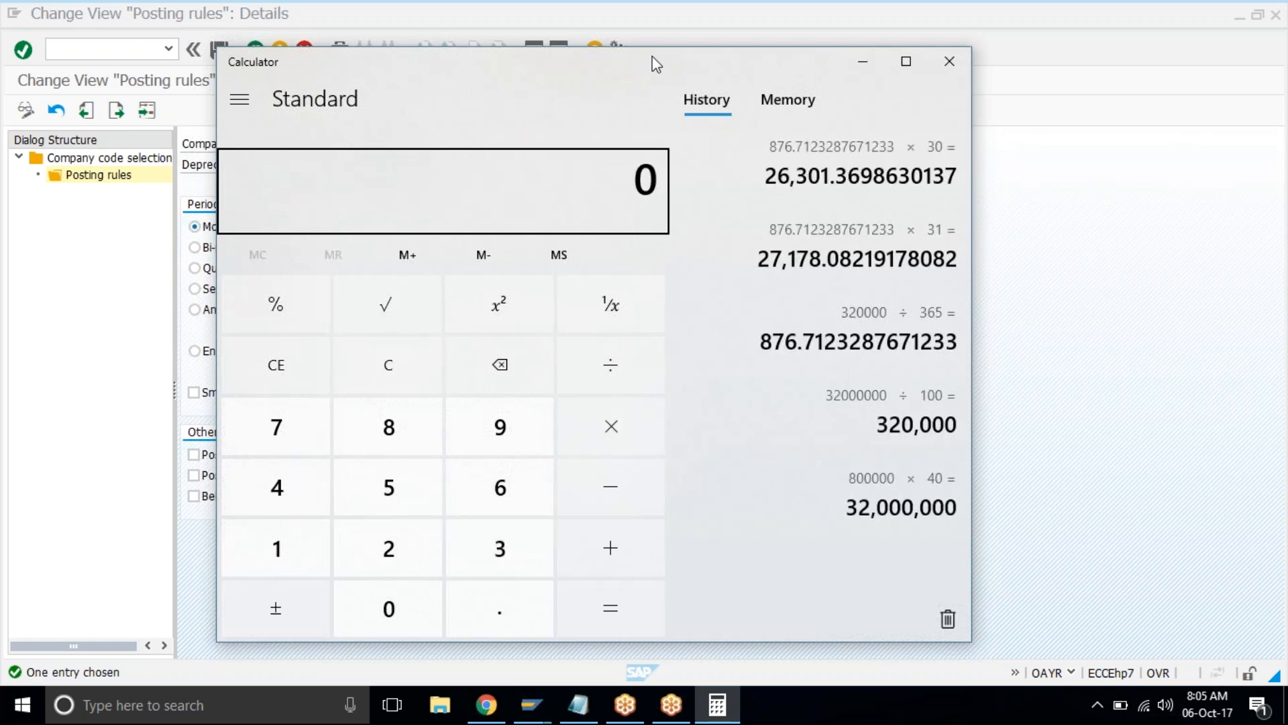
text(876.7123287671233)
key(asterisk)
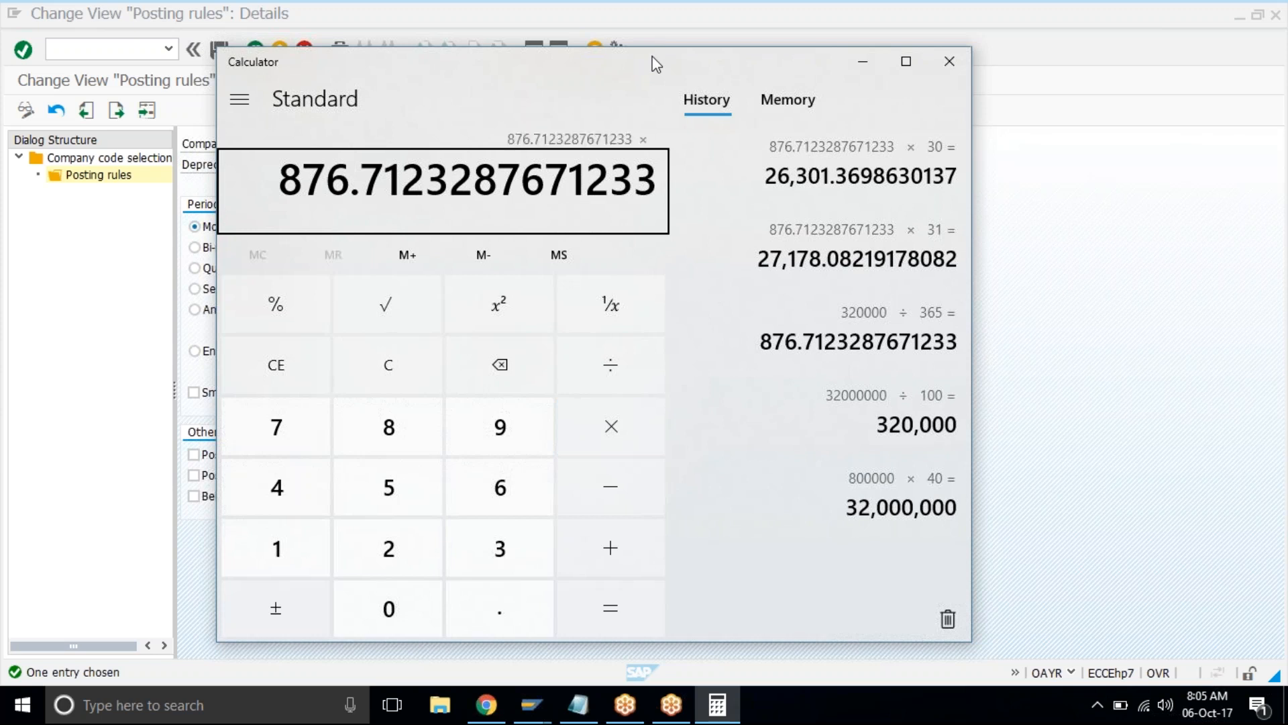
text(28)
key(Return)
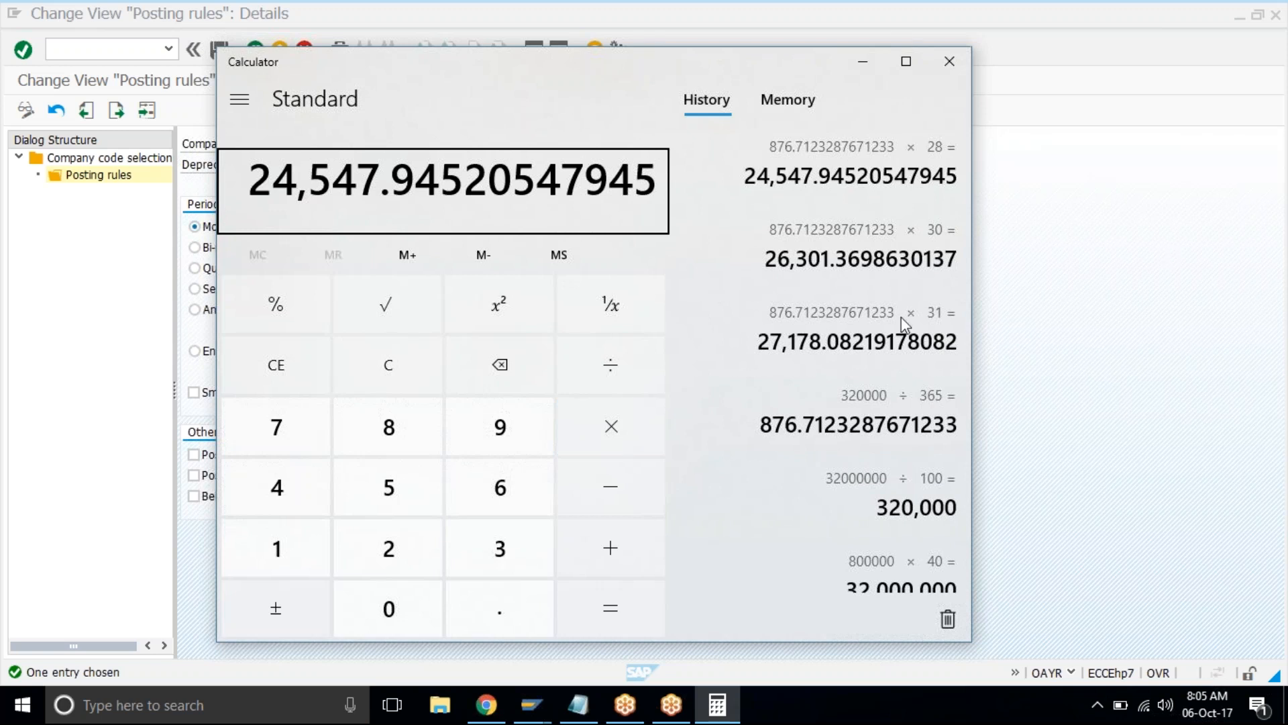
click(916, 348)
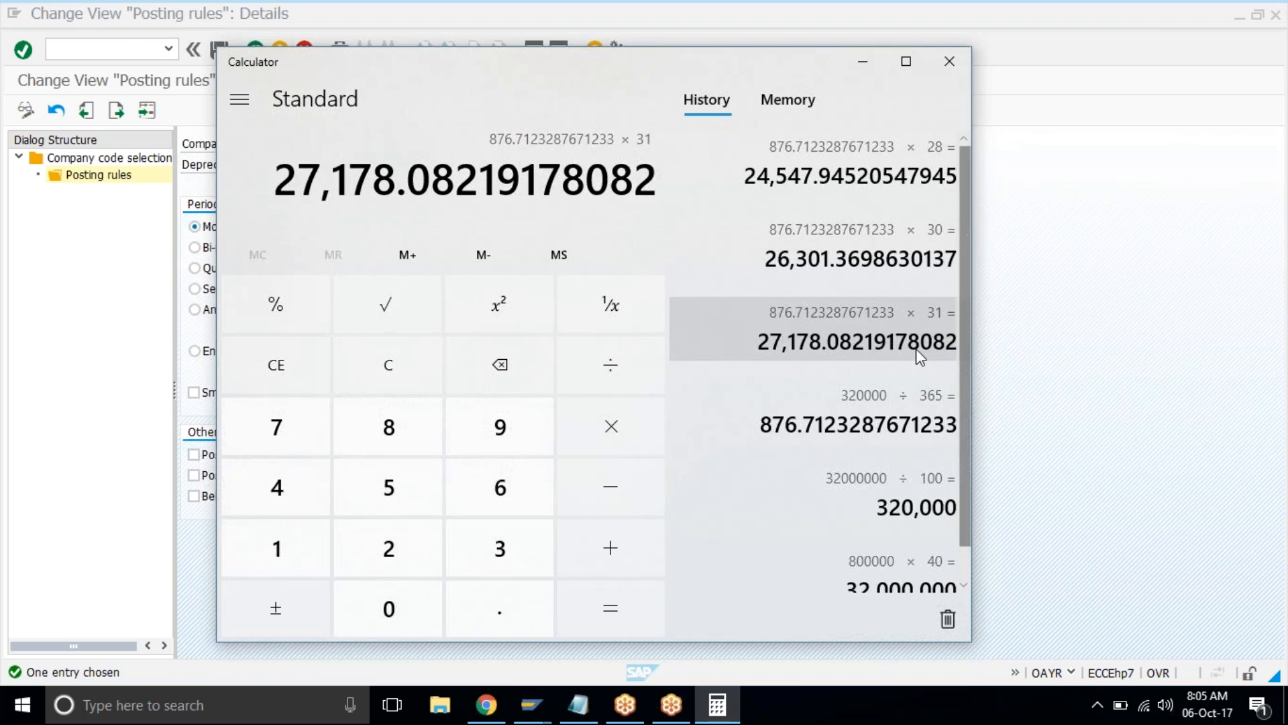
Recall the 30-day and 28-day calculations from the history, and divide 360,000 by 12 for an equal monthly depreciation.
click(903, 255)
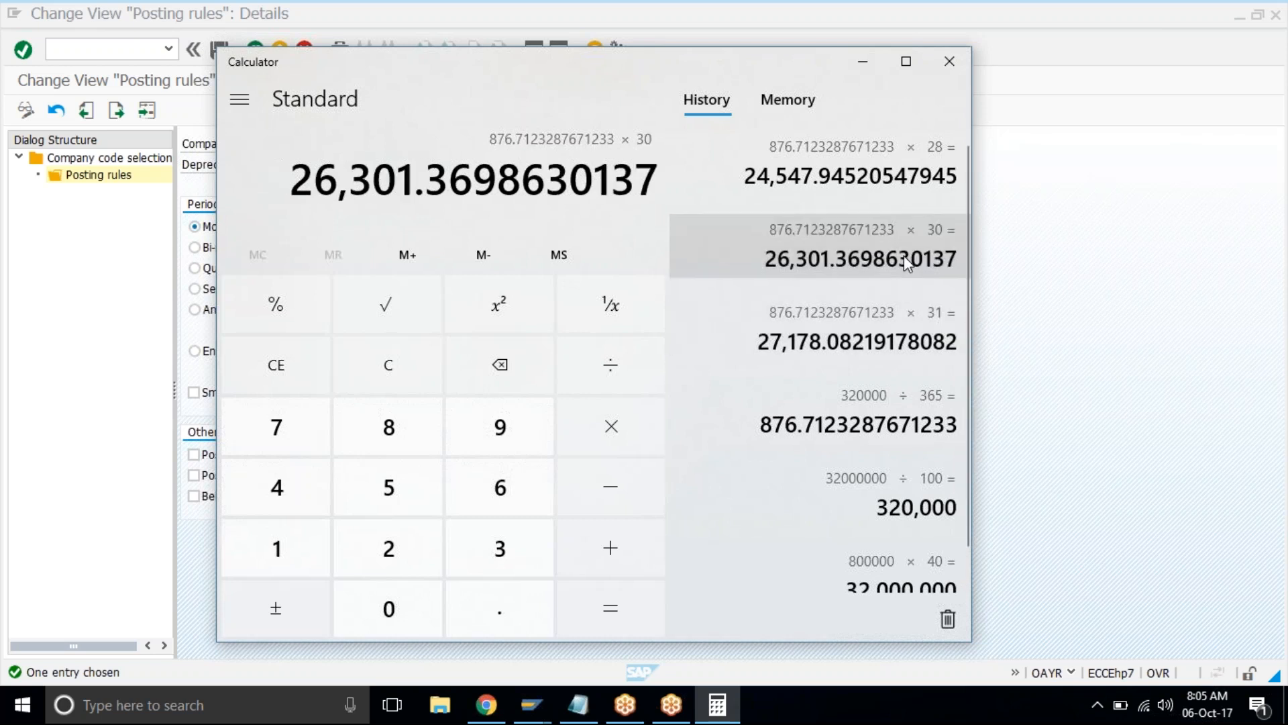
click(868, 181)
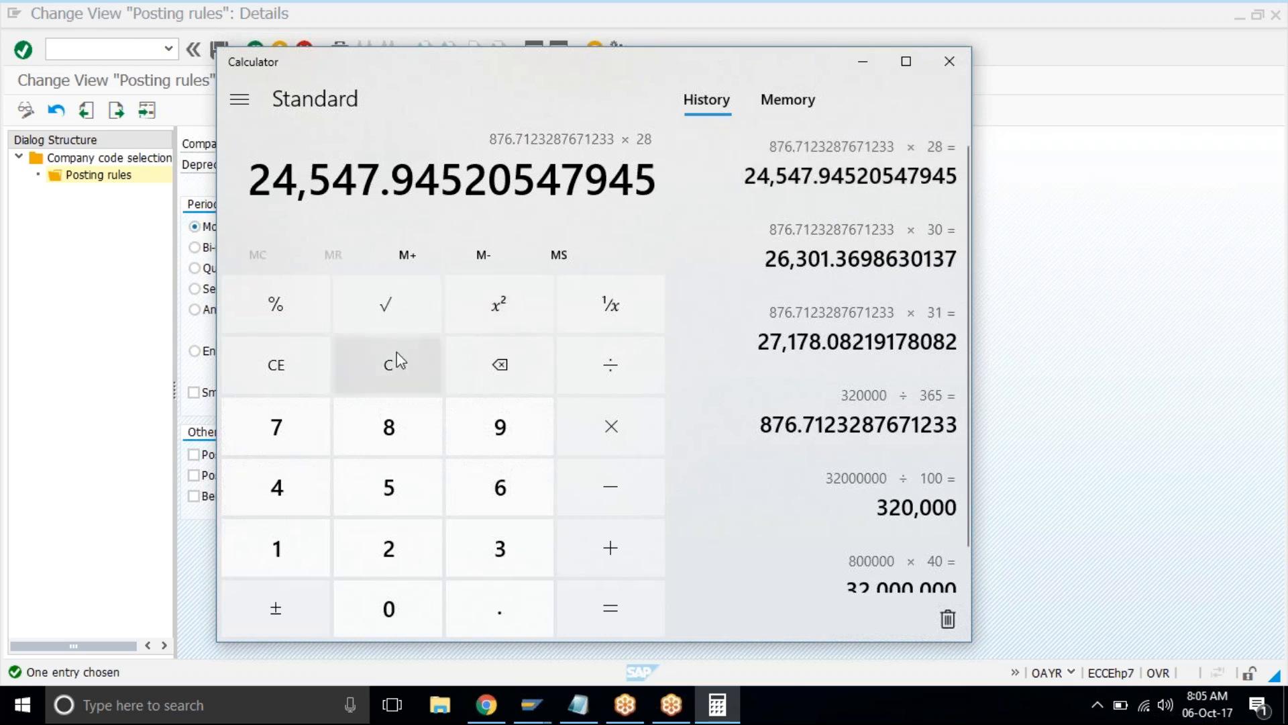
click(376, 357)
text(3600000)
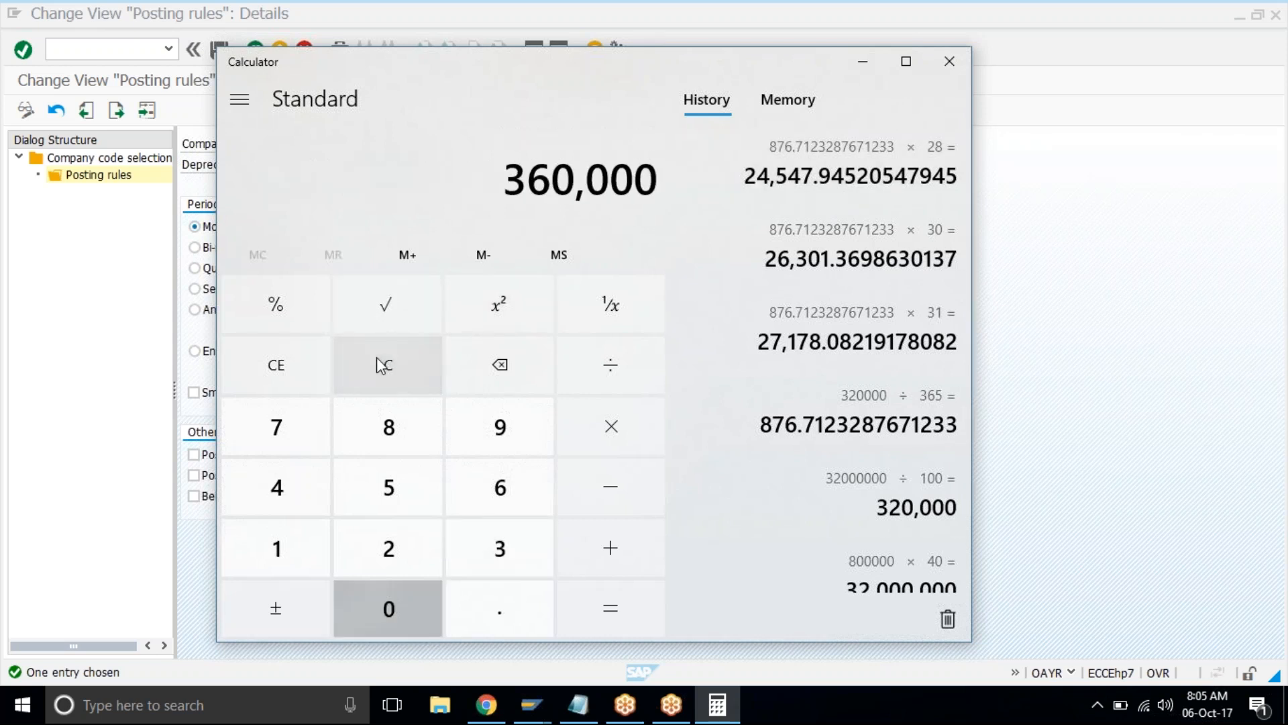
key(slash)
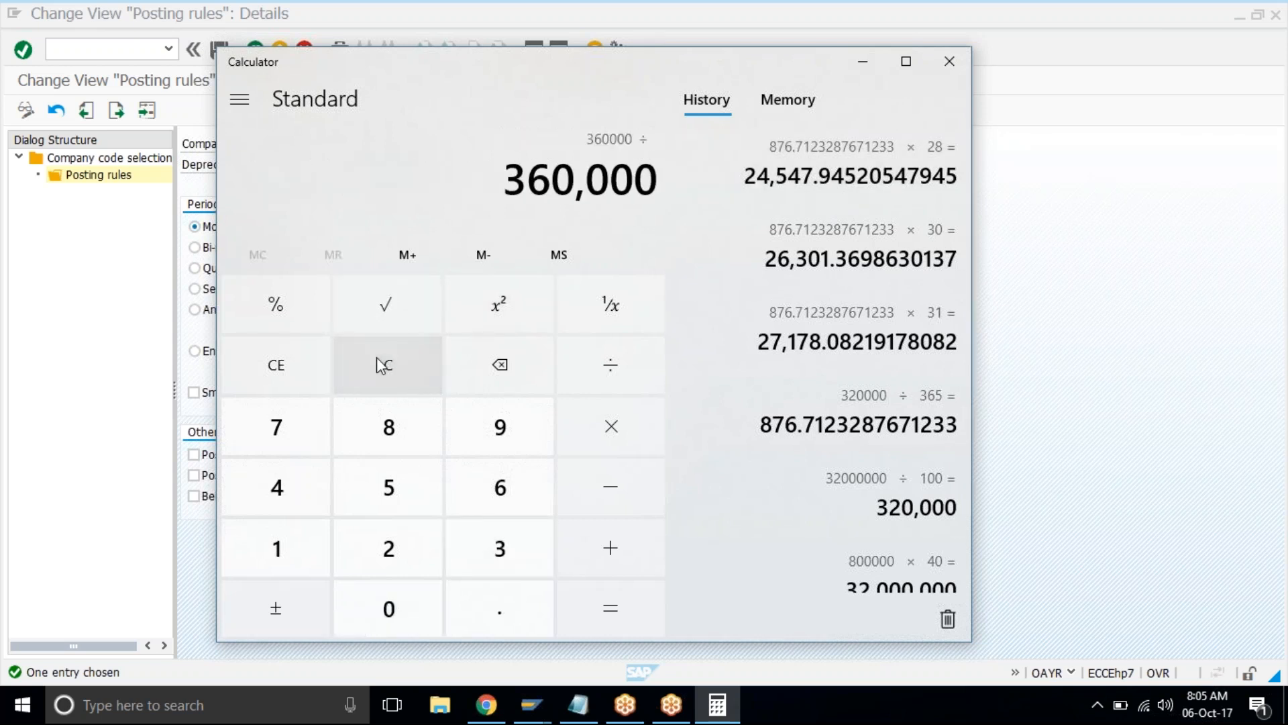
text(12)
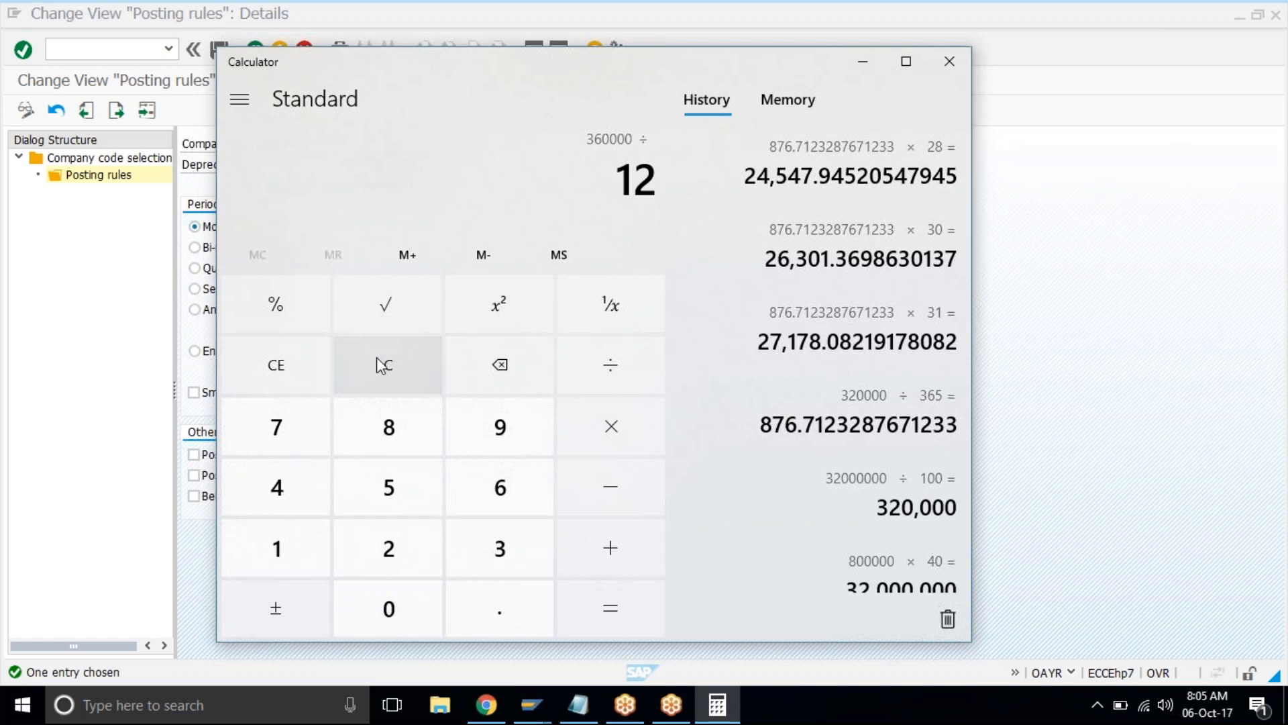
key(Return)
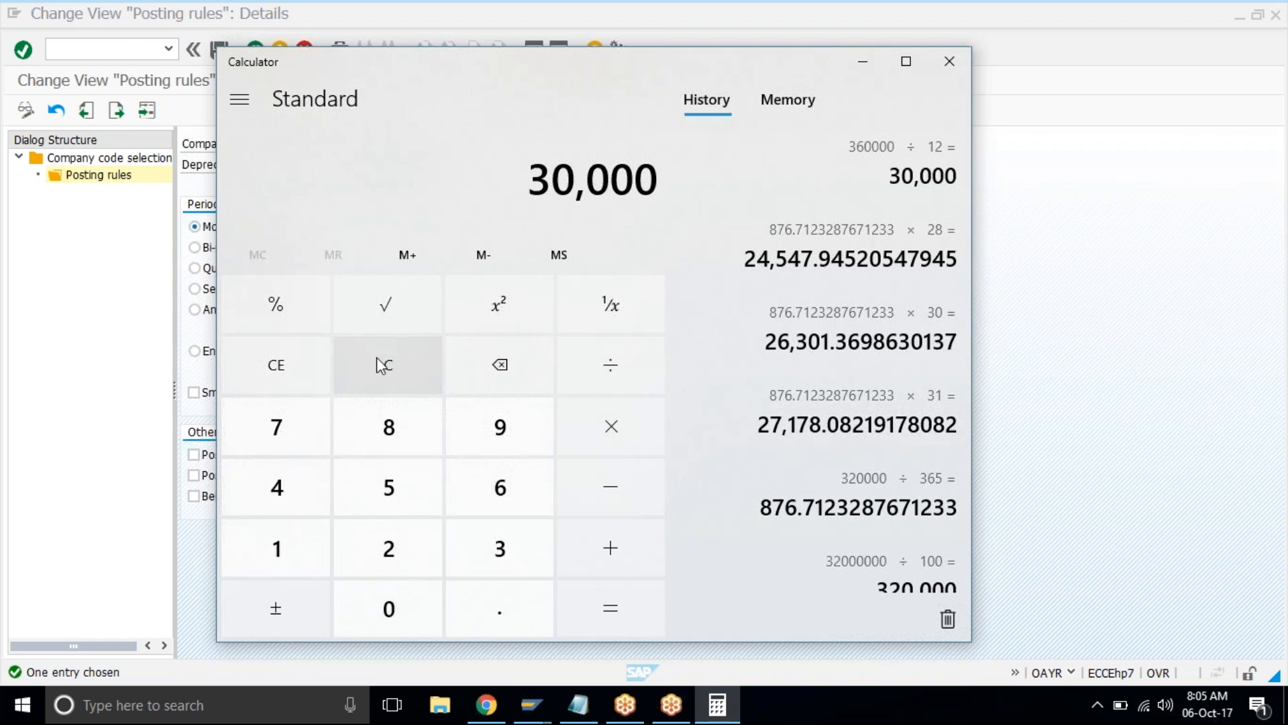
Switch to SAP, save the TAT1 posting rules in the customizing request, and return to the IMG, collapsing Post Depreciation to General Ledger Accounting.
click(37, 394)
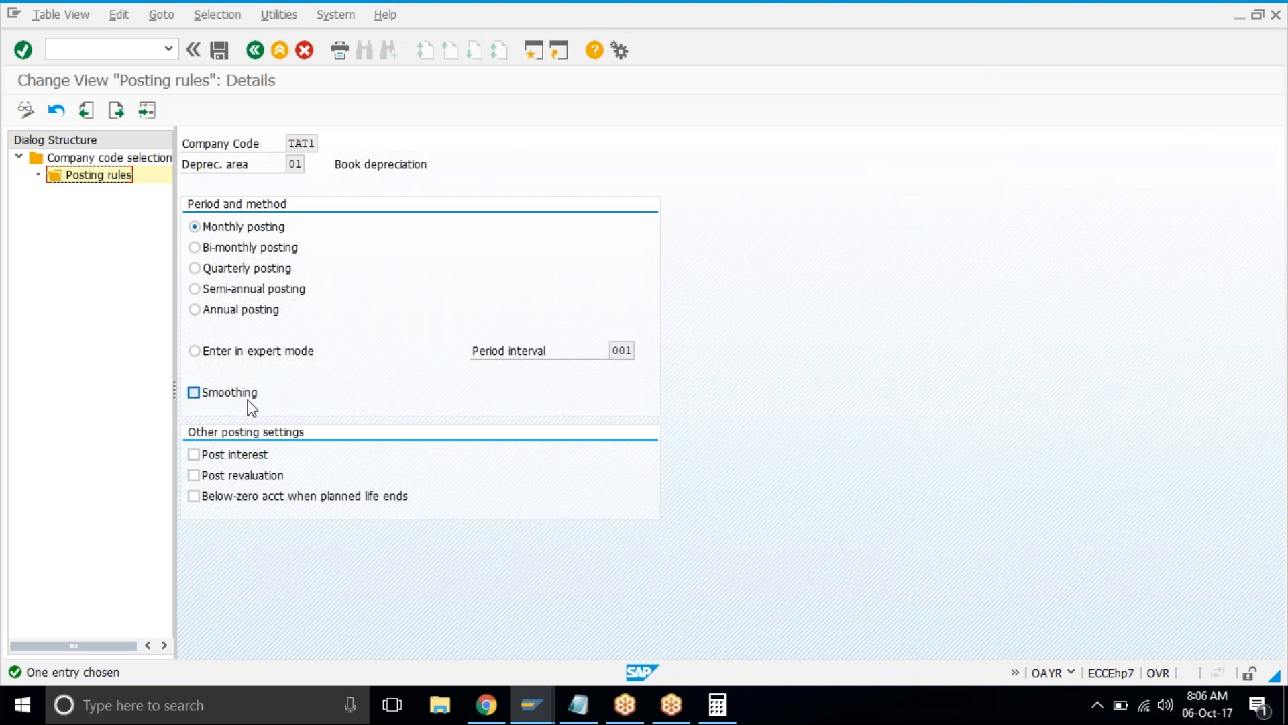
click(221, 50)
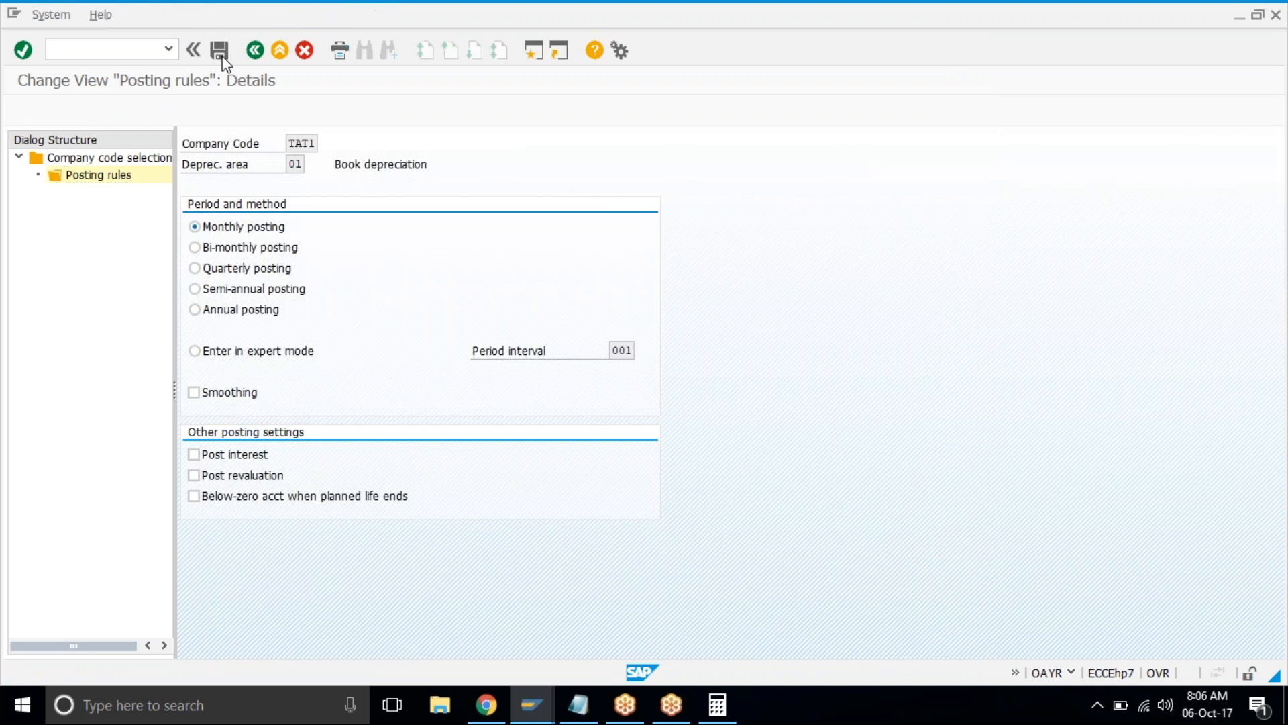
click(227, 311)
click(264, 51)
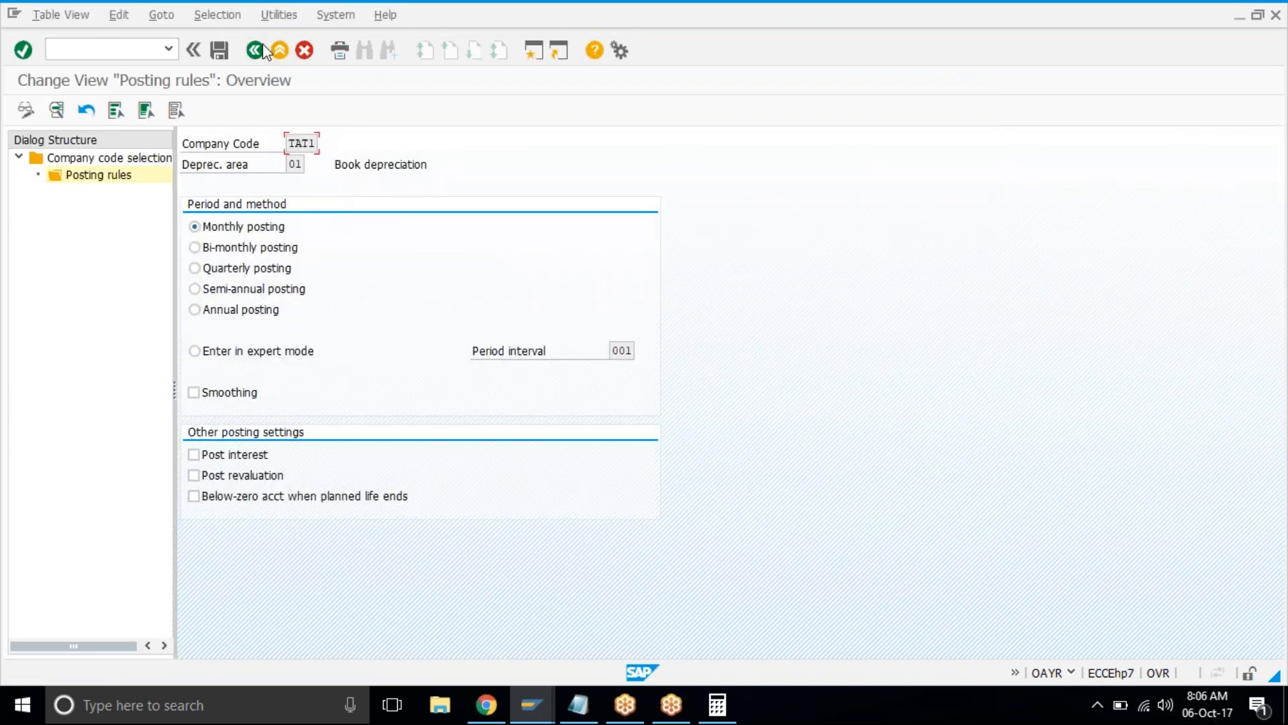
click(264, 51)
click(264, 51)
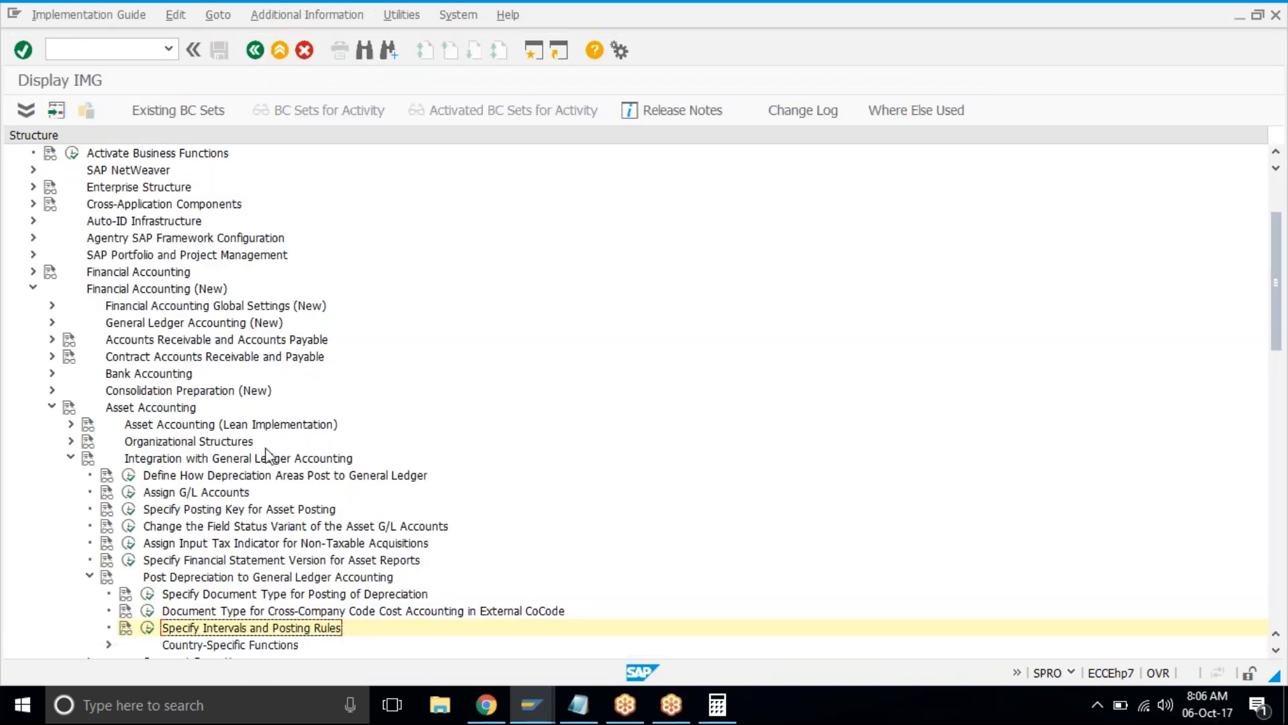
scroll(266, 449, down, 3)
click(89, 440)
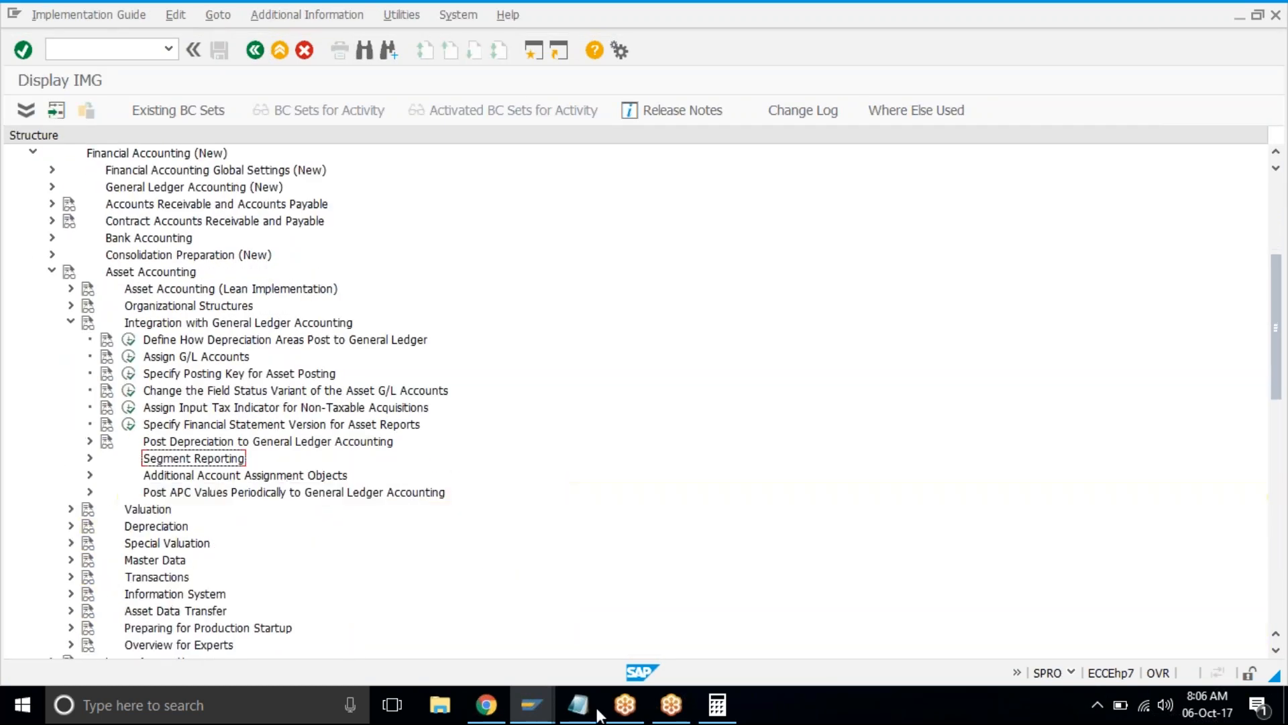
Switch to the Google Sheets training document and fill cells B106 to B108 with the custom light green colour.
click(496, 714)
key(shift+Down)
key(shift+Down)
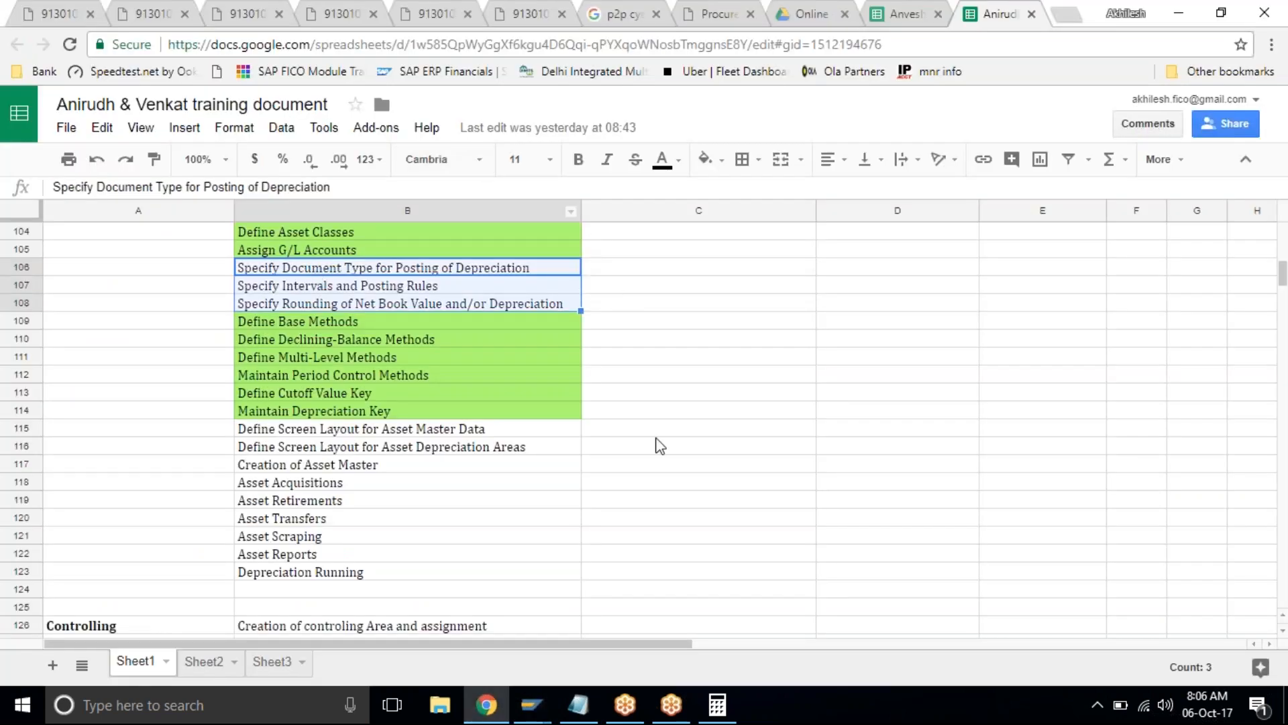
click(704, 161)
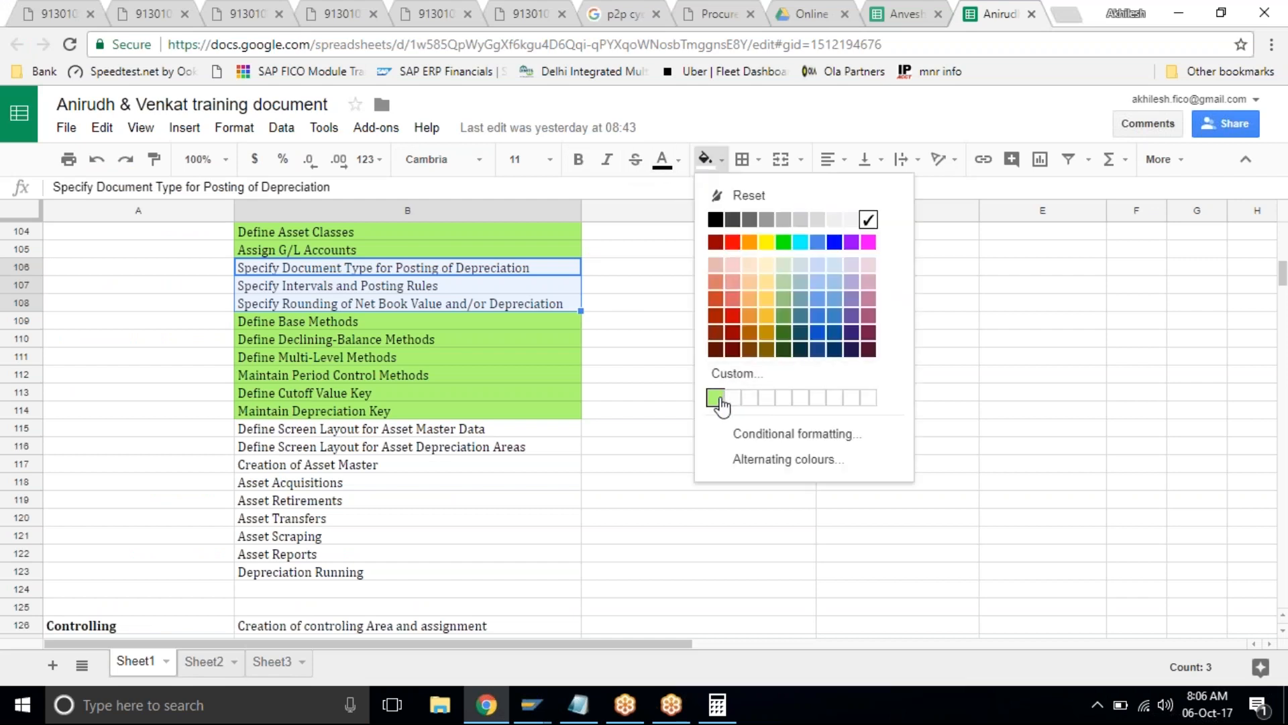
click(716, 399)
Switch to Calculator and recall the 30-day depreciation calculation from the history.
click(725, 719)
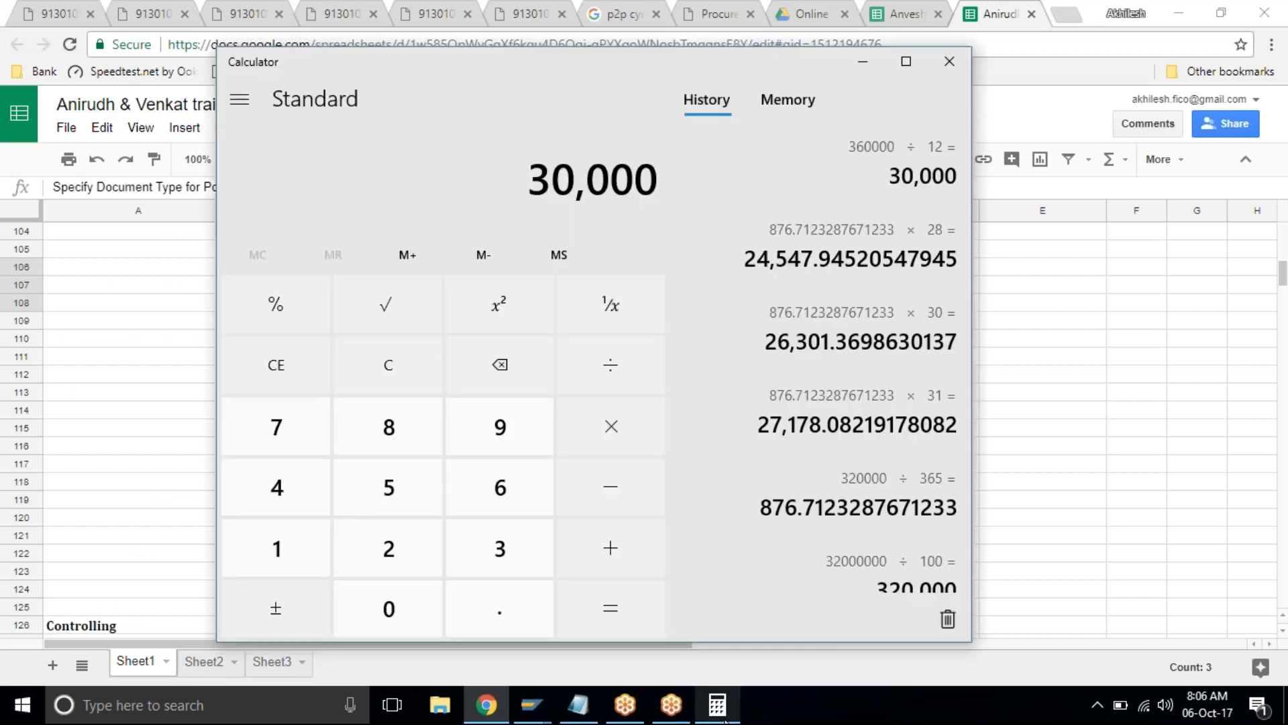
click(838, 345)
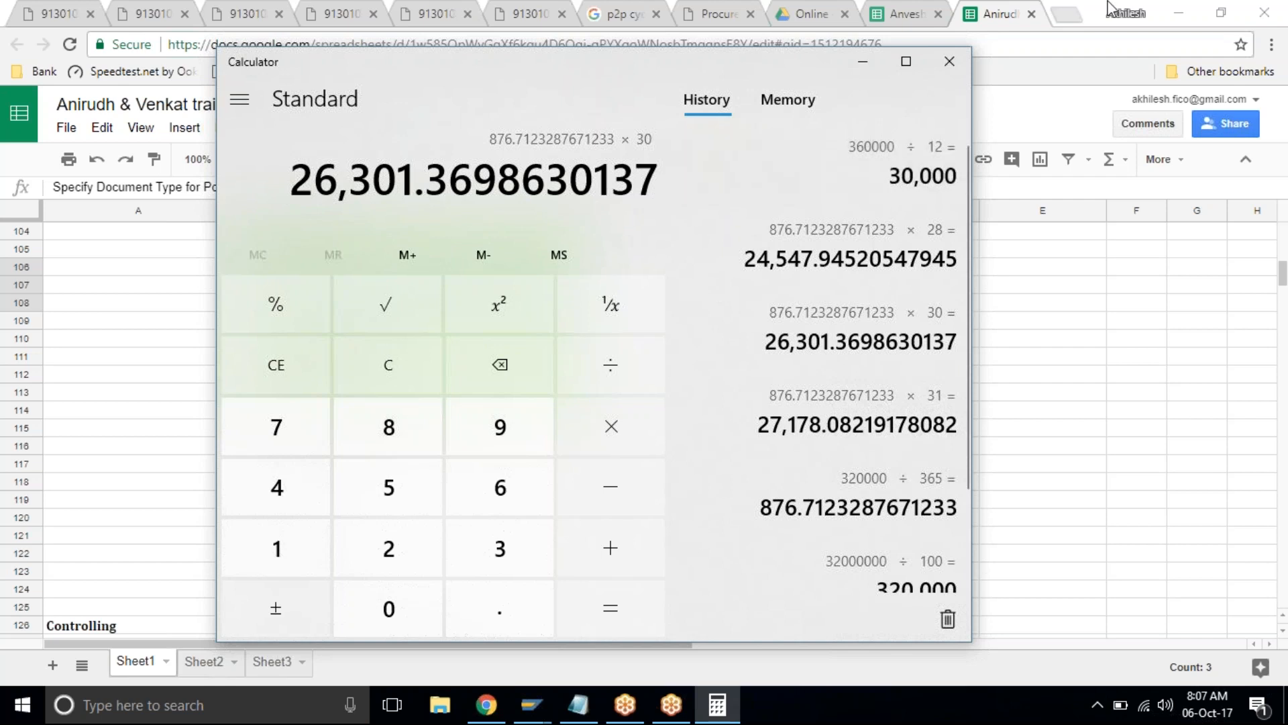
click(1176, 12)
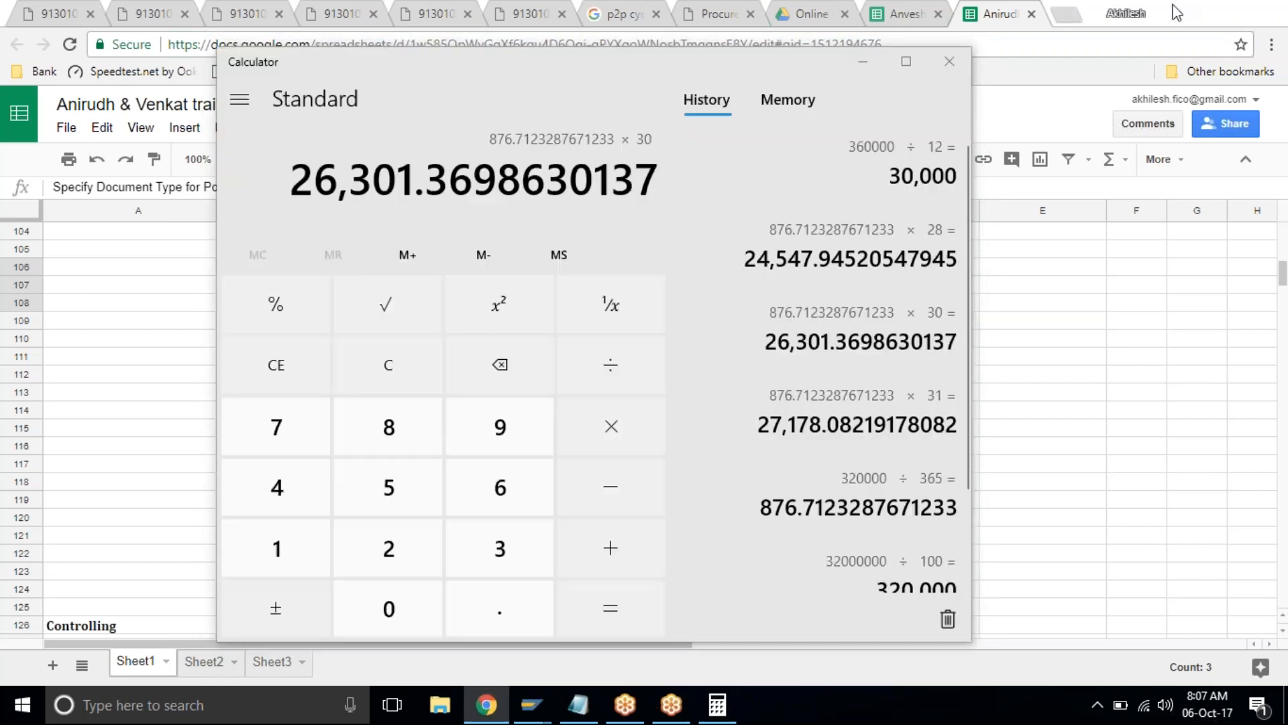
Switch to SAP, collapse Integration with General Ledger Accounting, and expand Valuation down to Amount Specifications (Company Code/Depreciation Area).
key(alt+Tab)
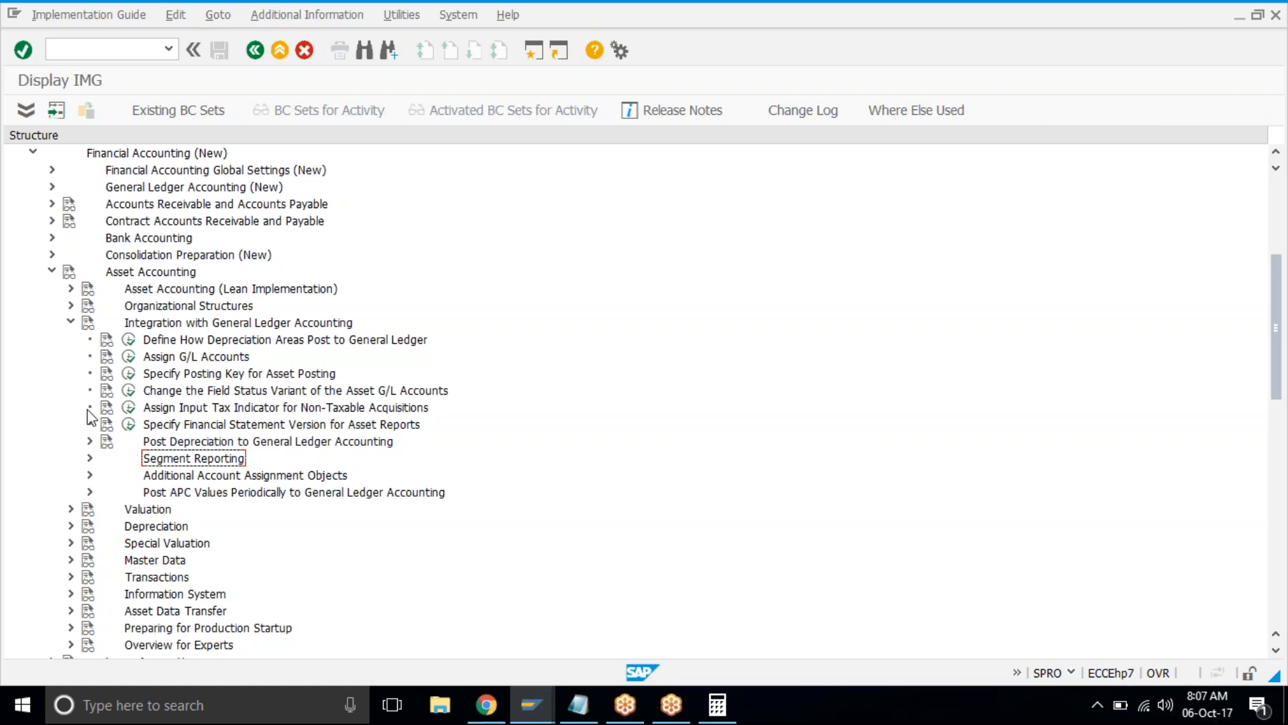
click(71, 323)
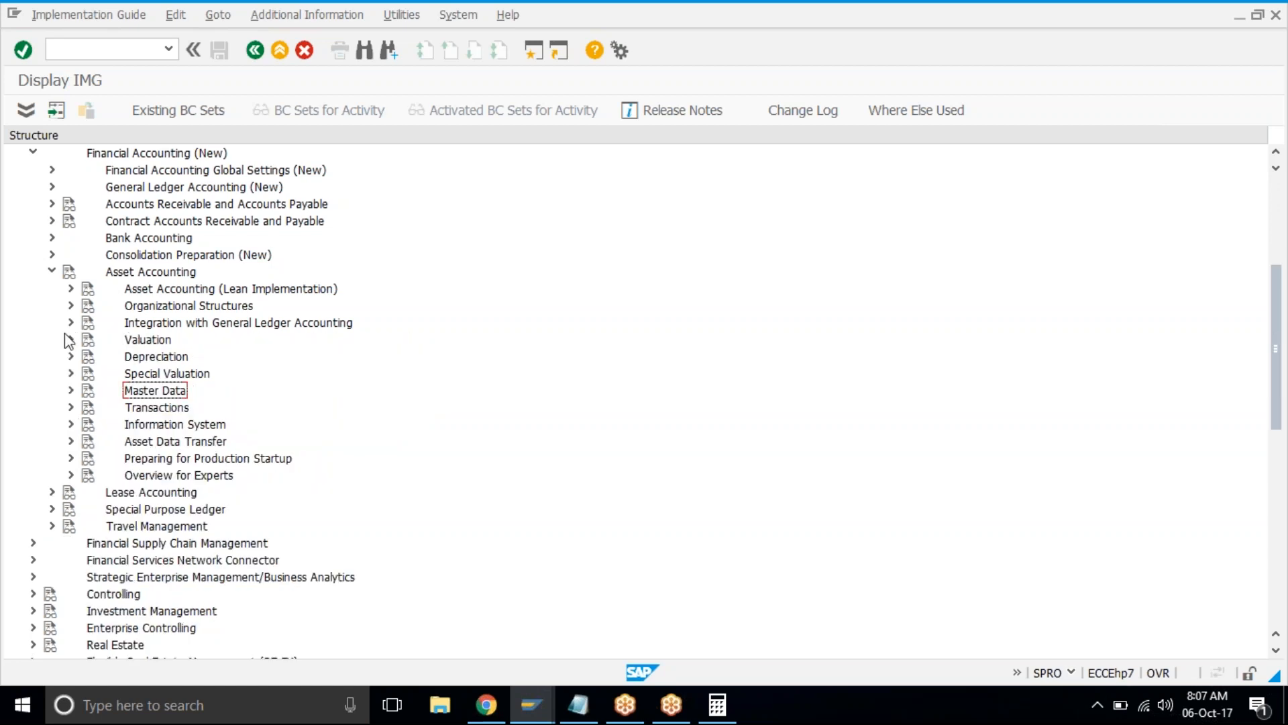
click(70, 340)
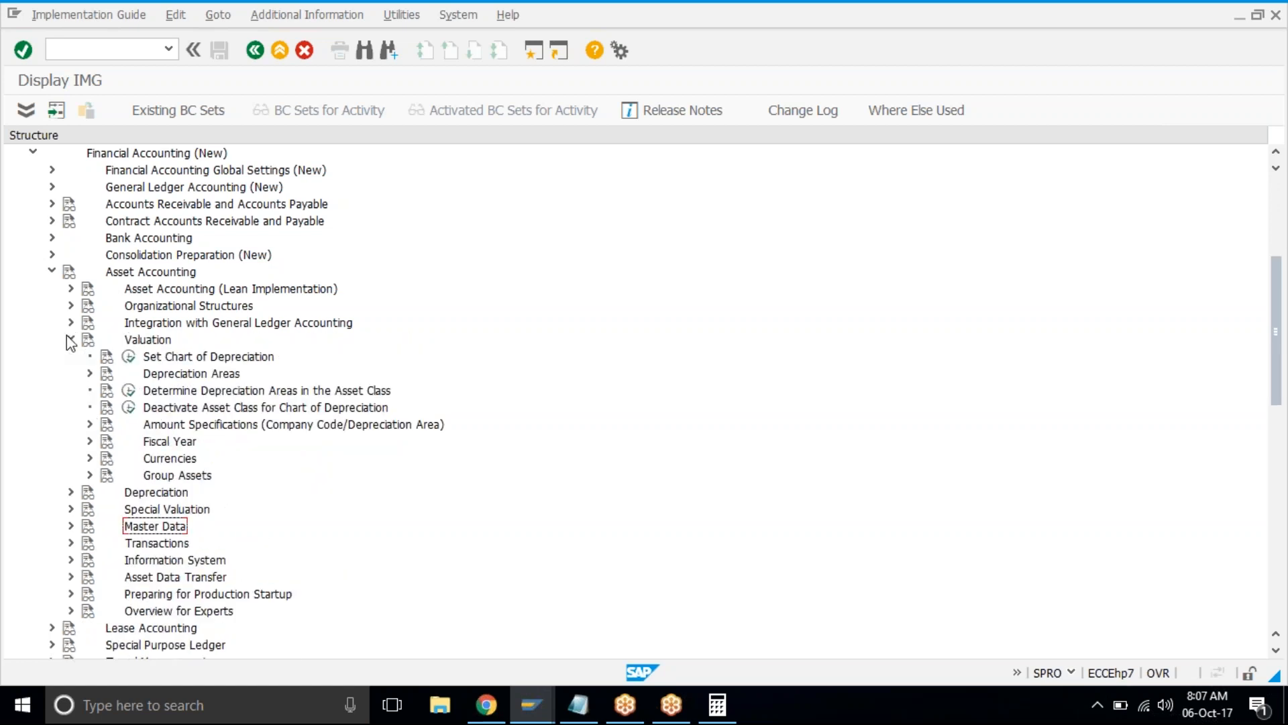
click(155, 342)
click(178, 425)
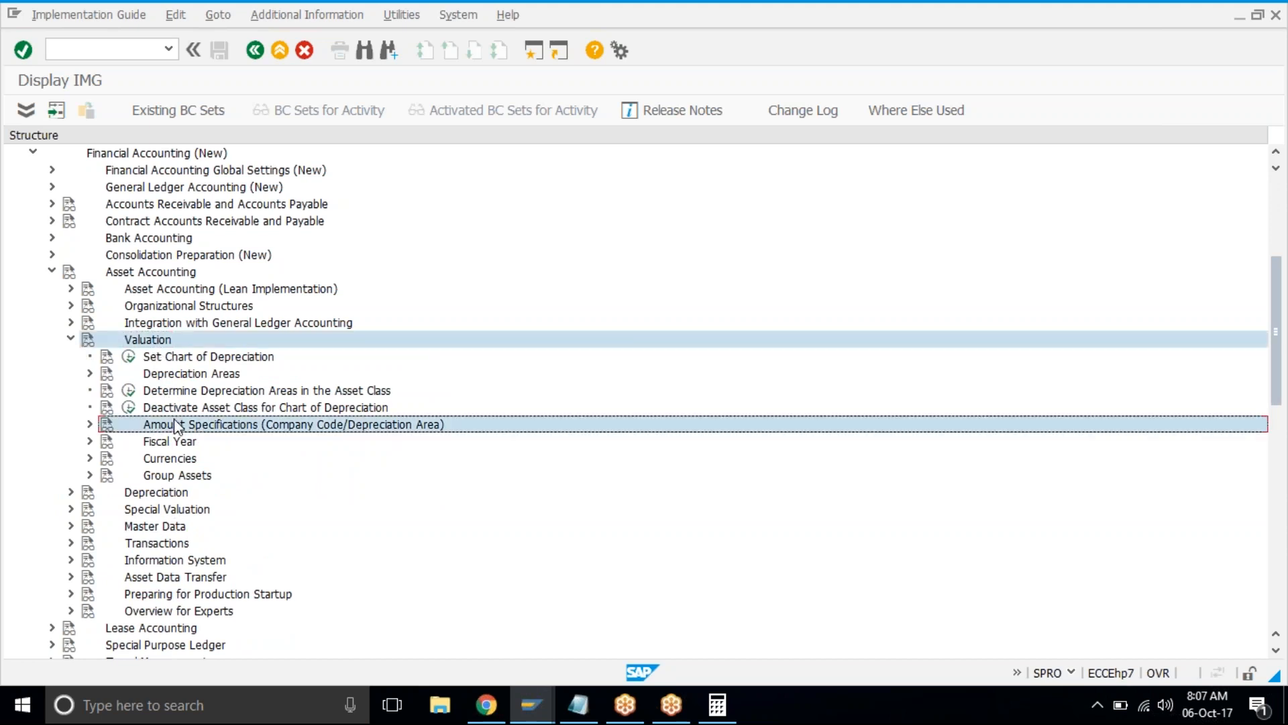
click(90, 424)
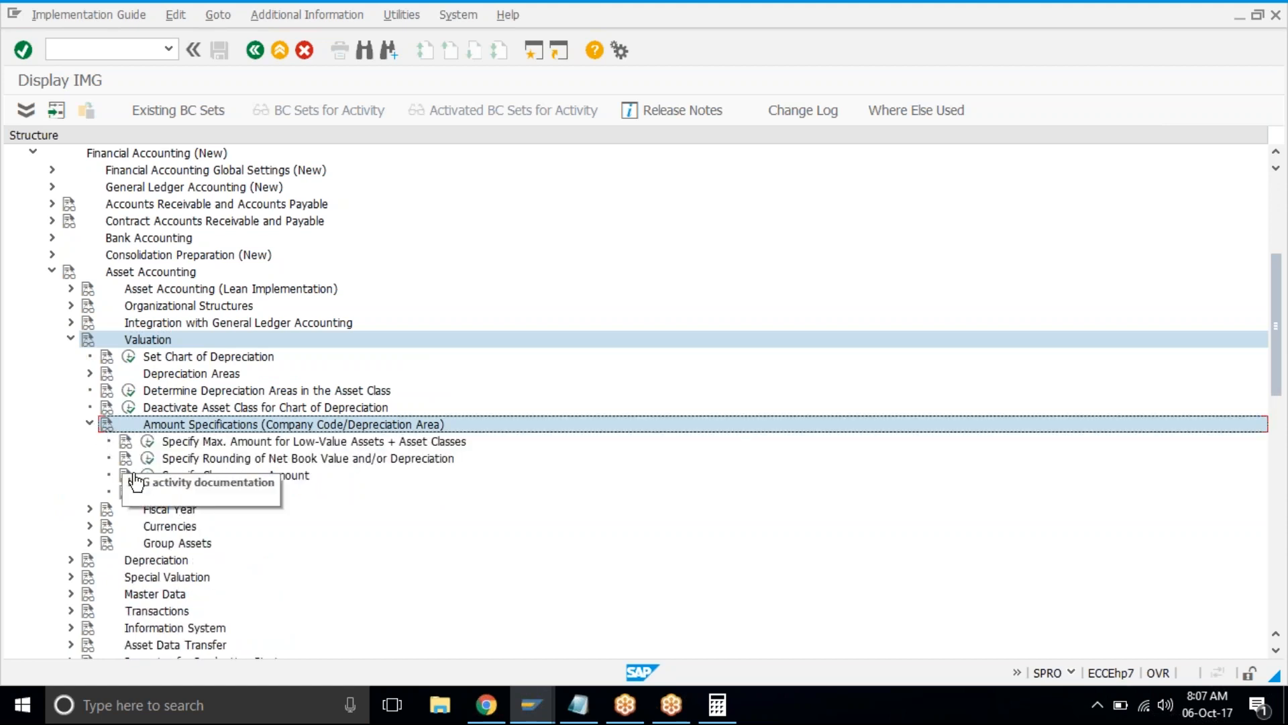
Execute Specify Rounding of Net Book Value and/or Depreciation, acknowledge the rounding message, and save the company code selection view.
click(195, 461)
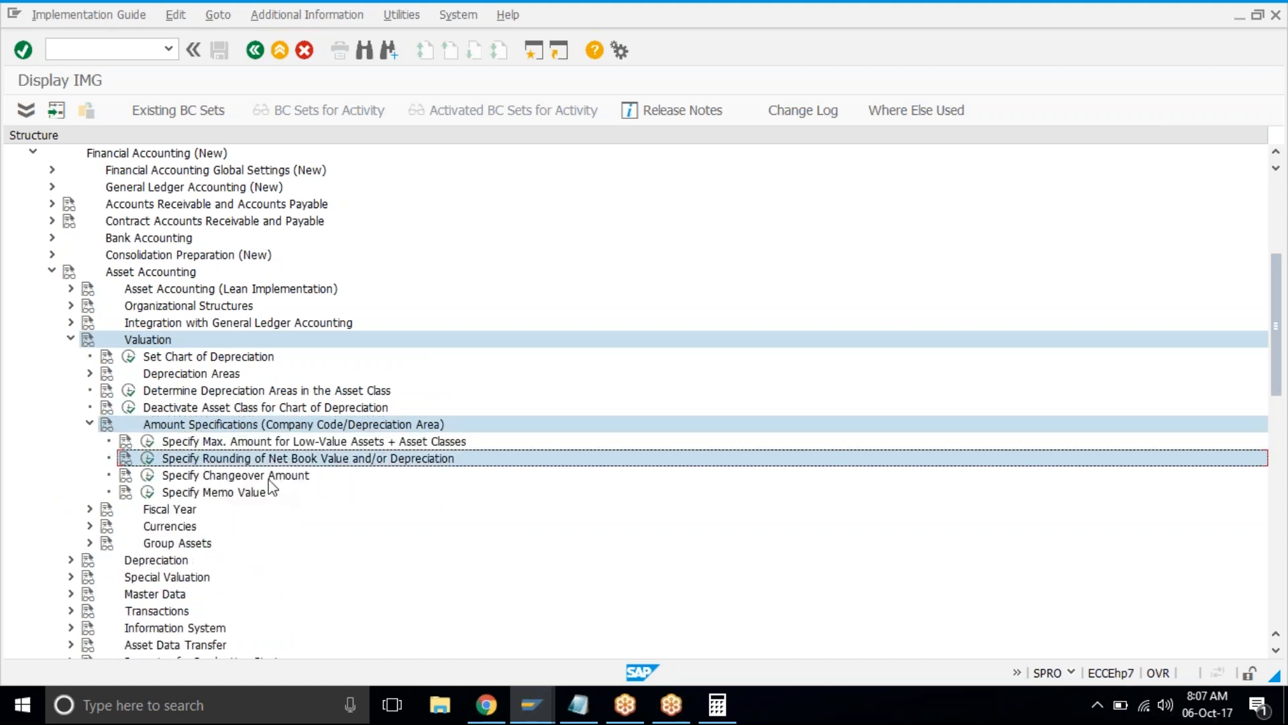
click(147, 458)
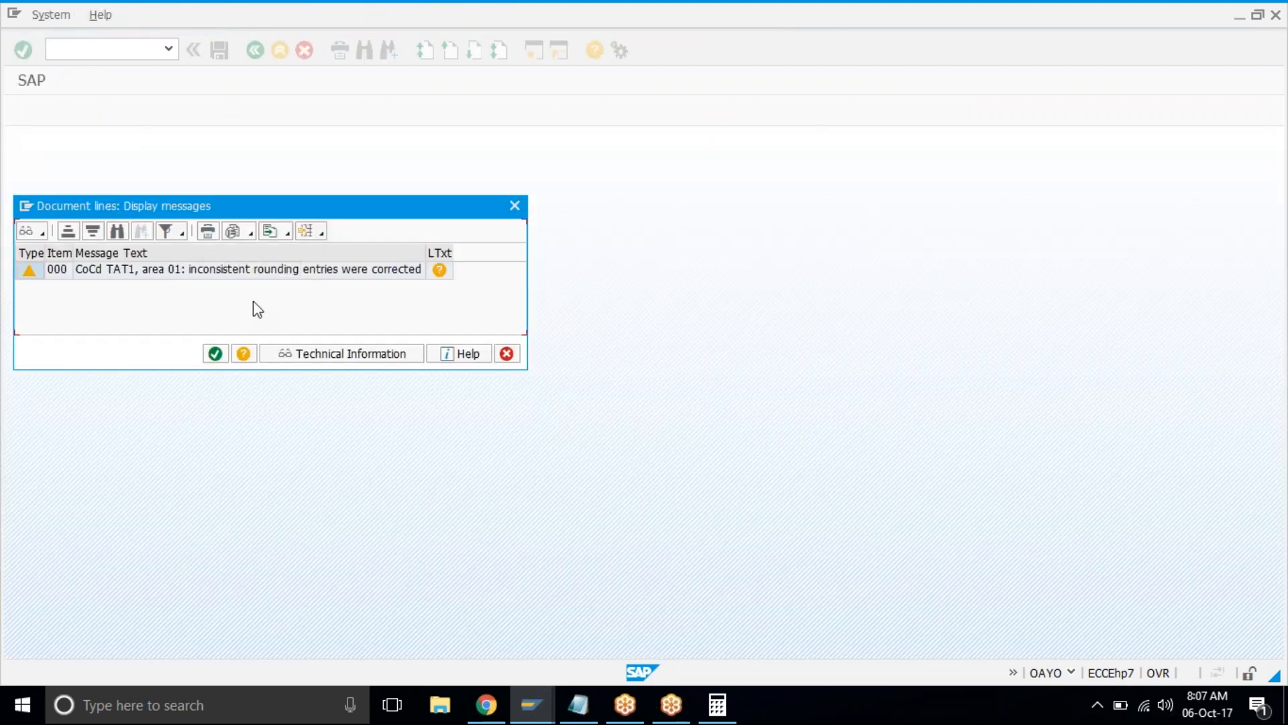
click(221, 355)
click(432, 520)
click(220, 50)
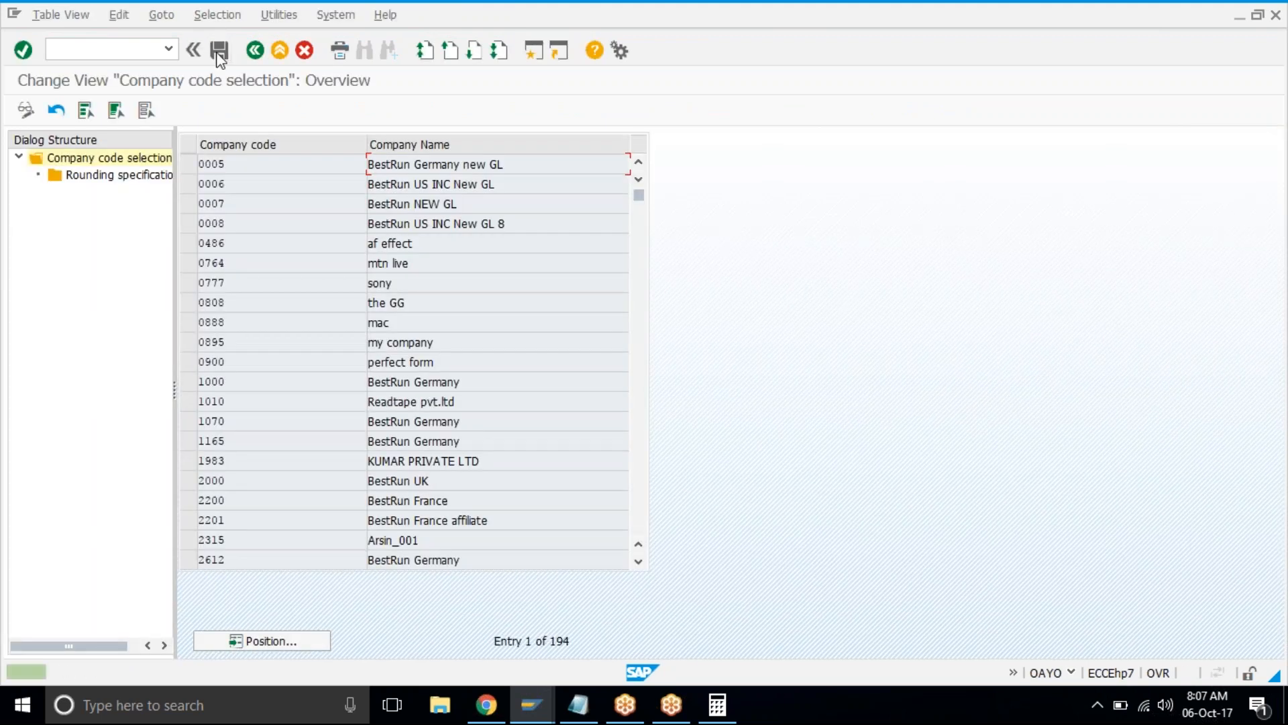
Find company code TAT1 in the company code list, select it, and open its Rounding specifications.
click(259, 641)
text(tat)
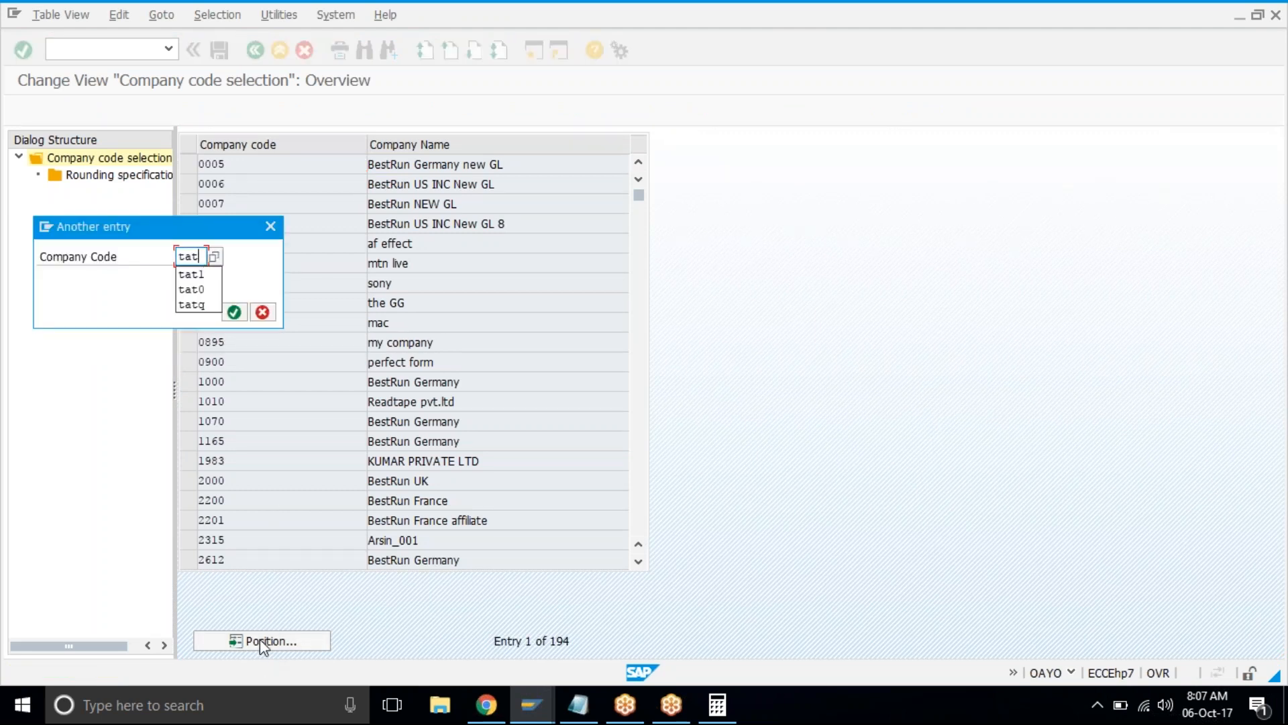
key(Escape)
key(Escape)
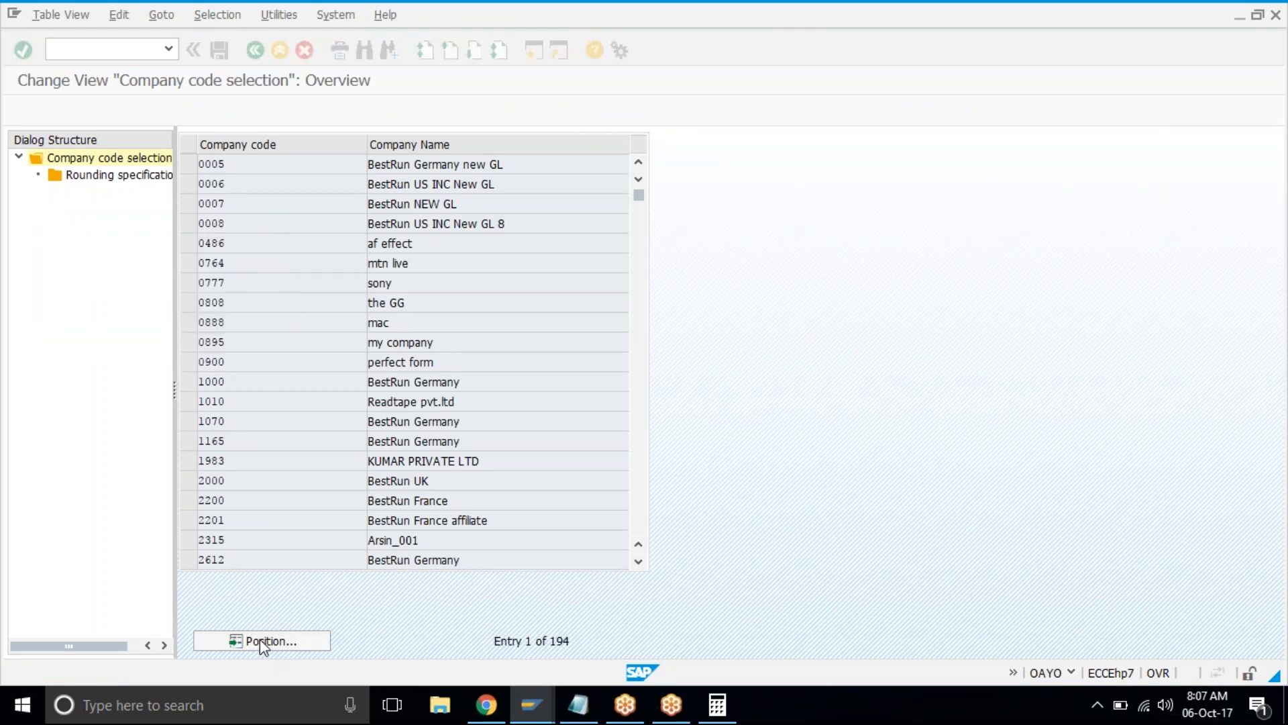
click(188, 163)
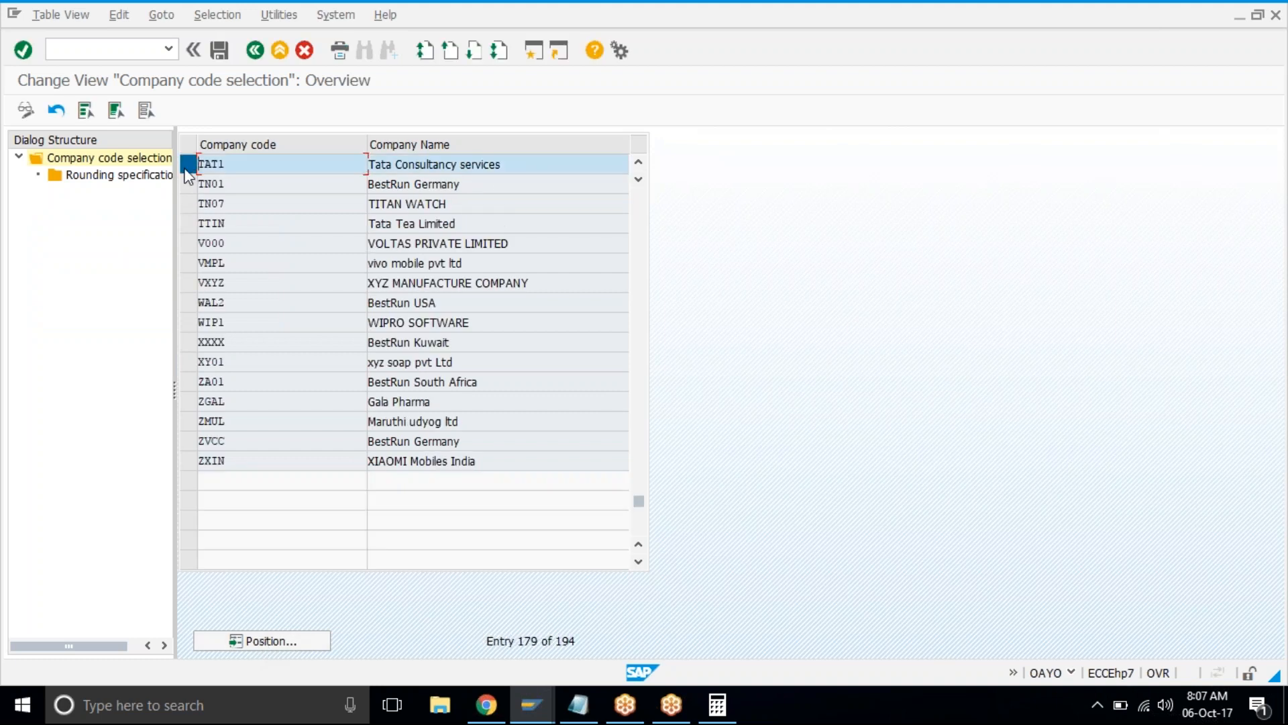
click(136, 180)
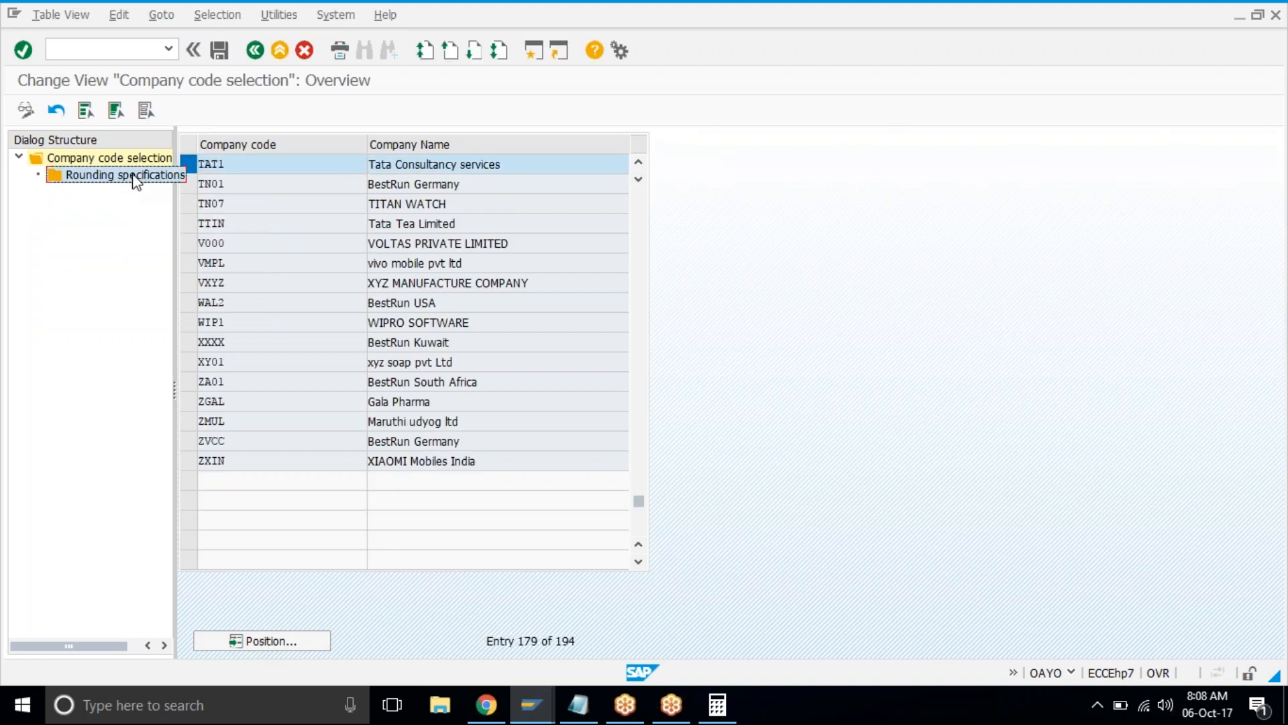
double_click(136, 180)
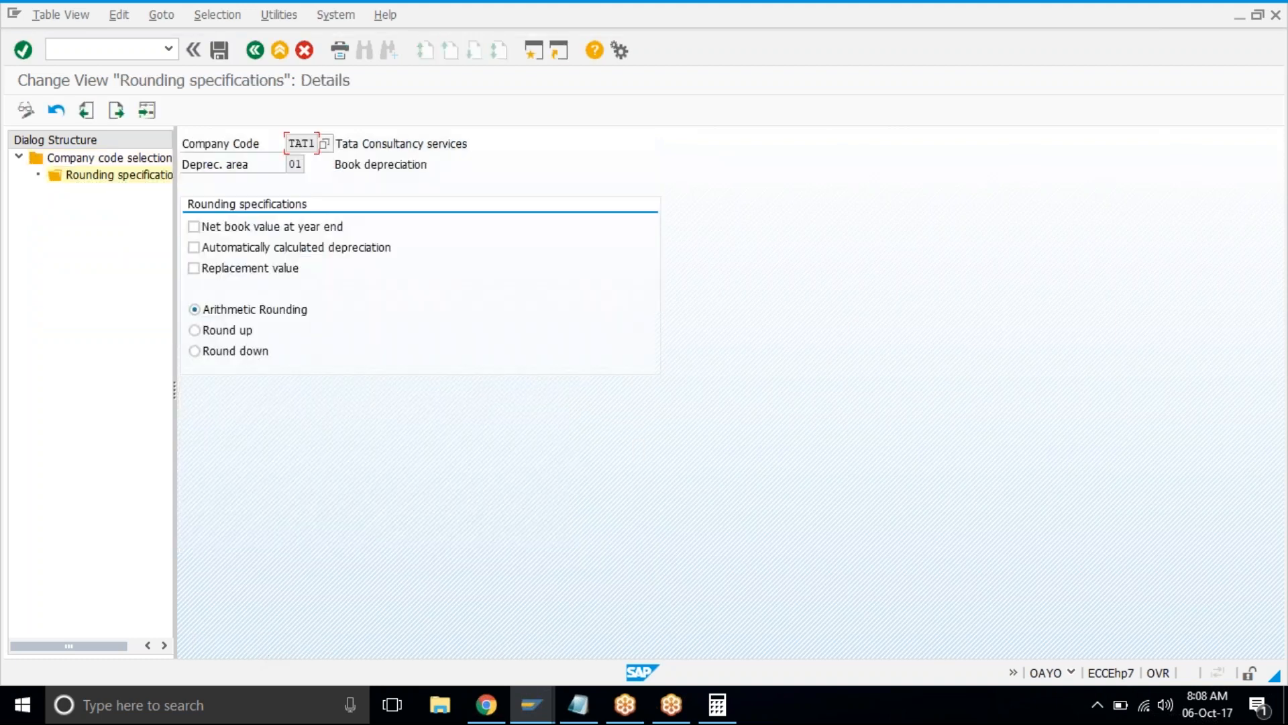
Enable rounding for automatically calculated depreciation with Arithmetic Rounding, save it in the proposed customizing request, and return to the IMG.
click(220, 248)
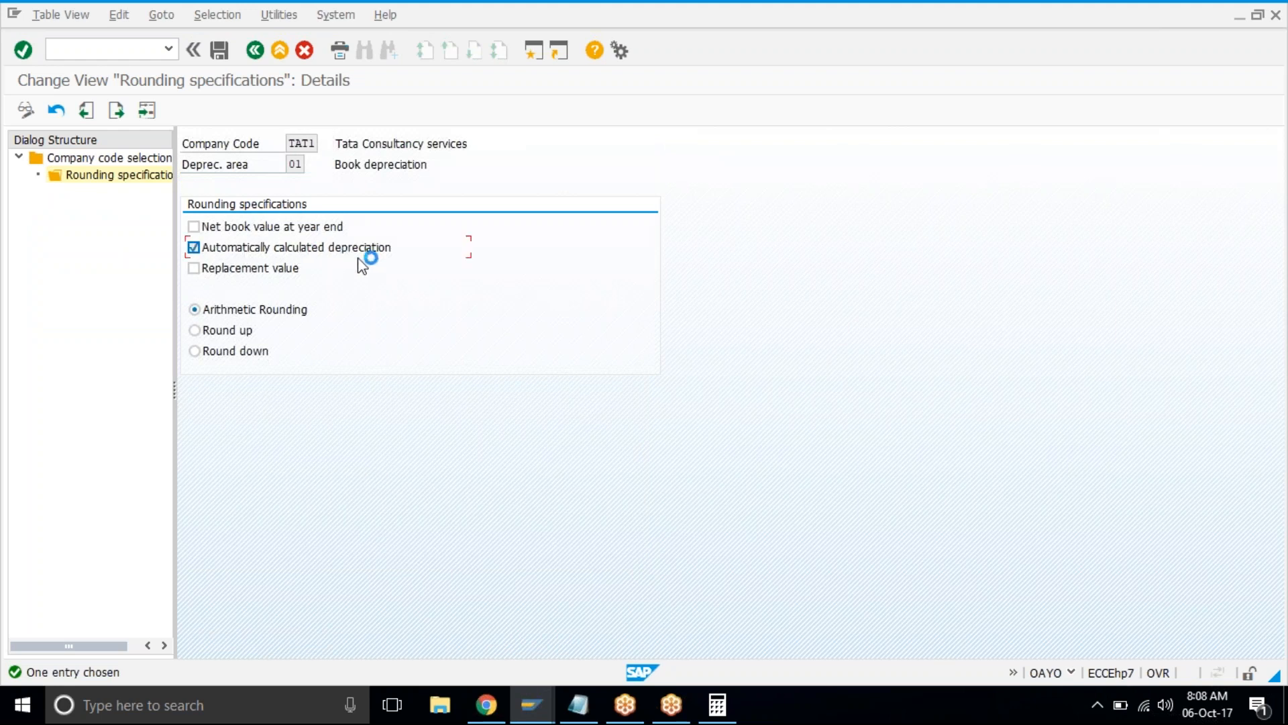
click(235, 313)
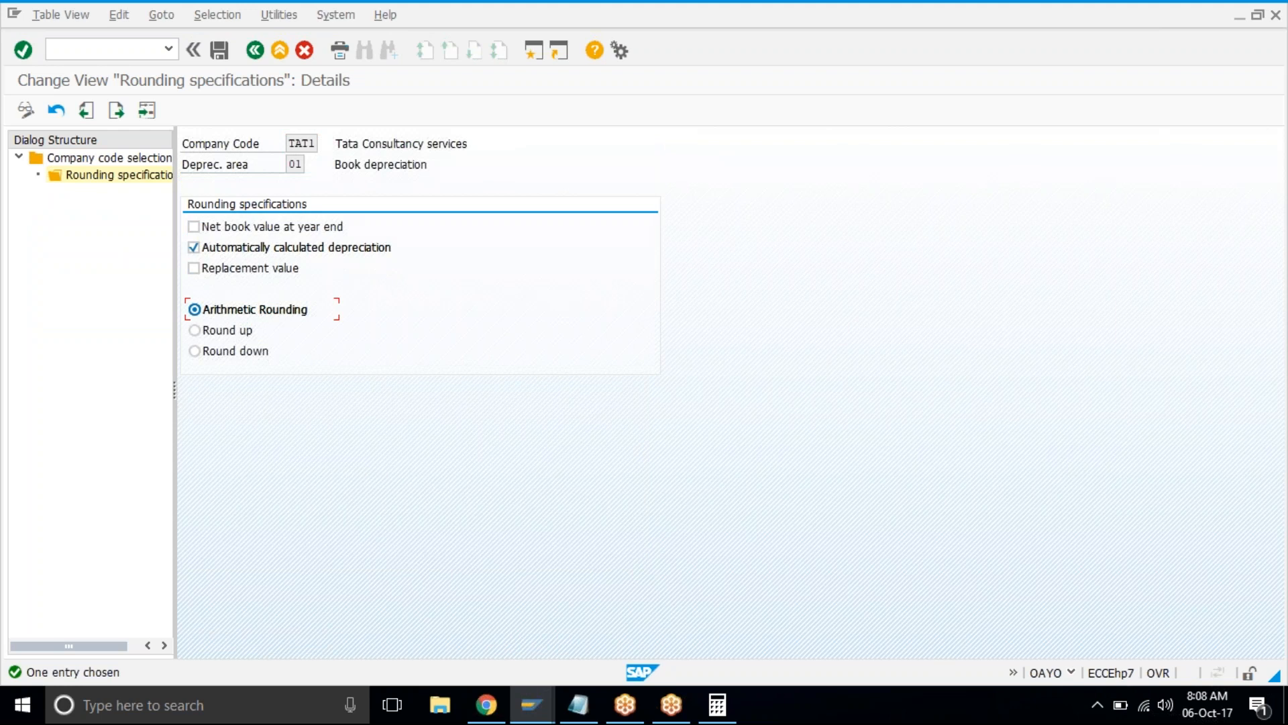
click(221, 51)
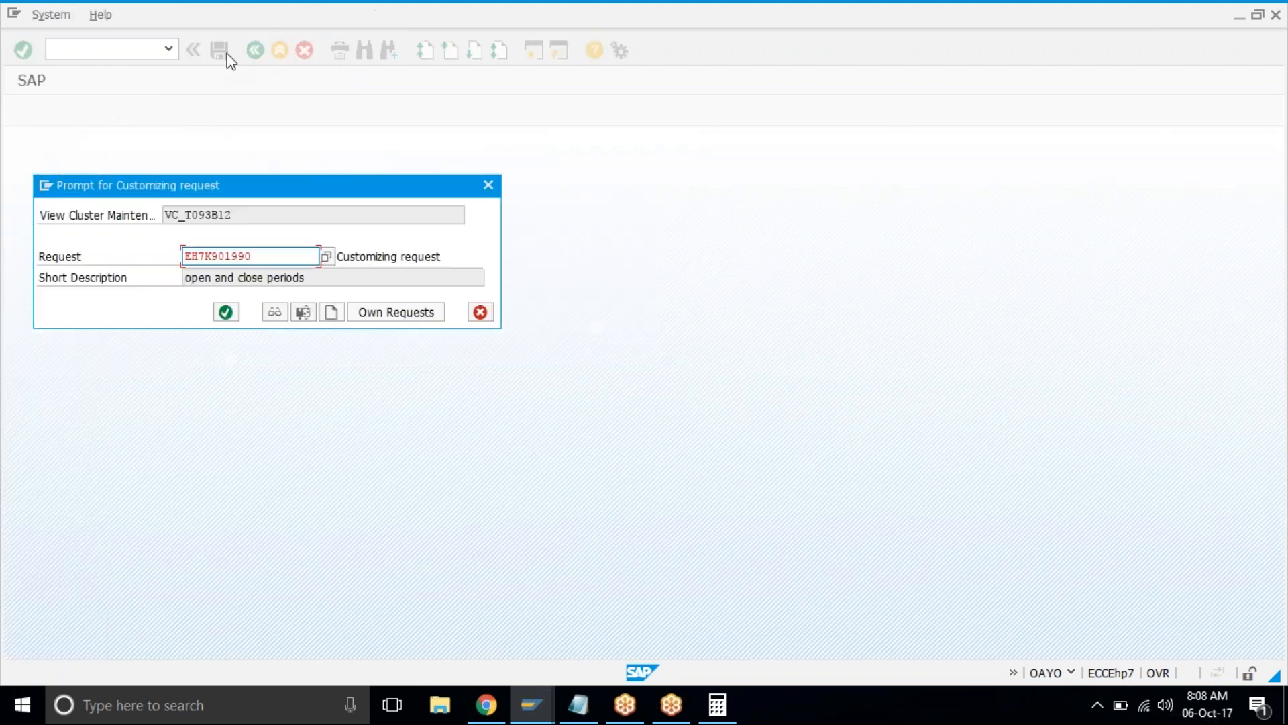
click(227, 312)
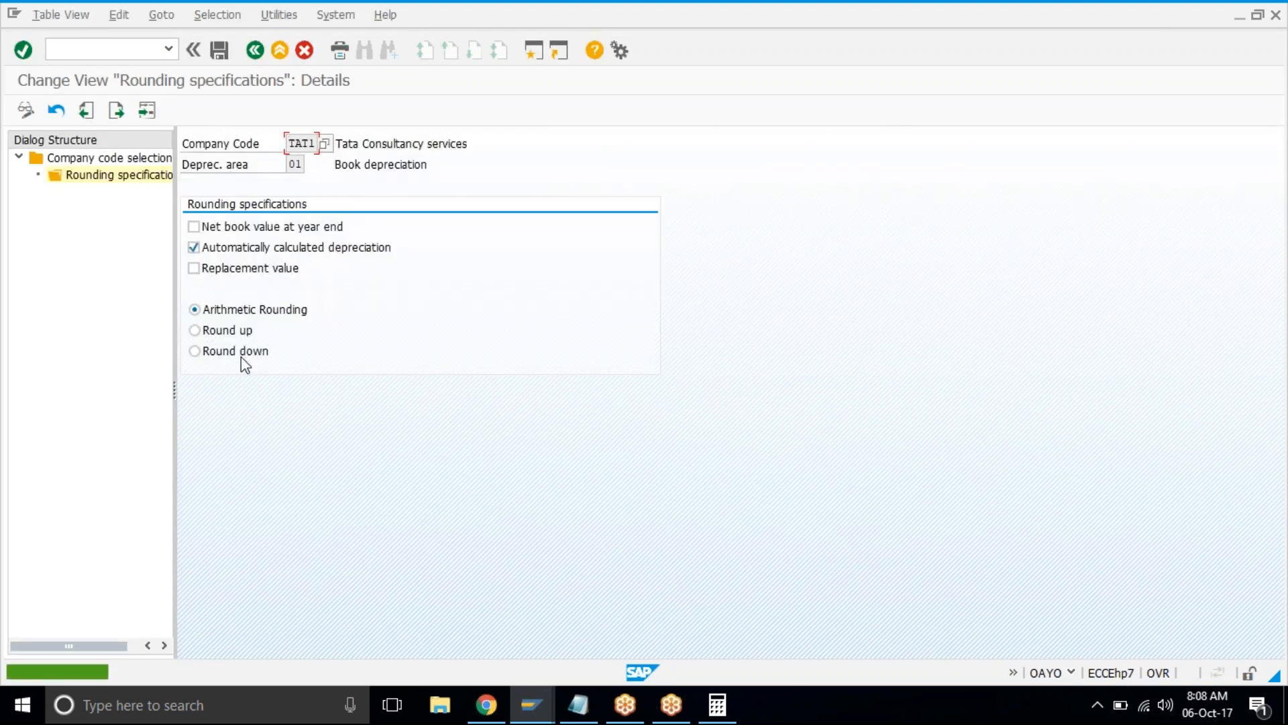
click(255, 54)
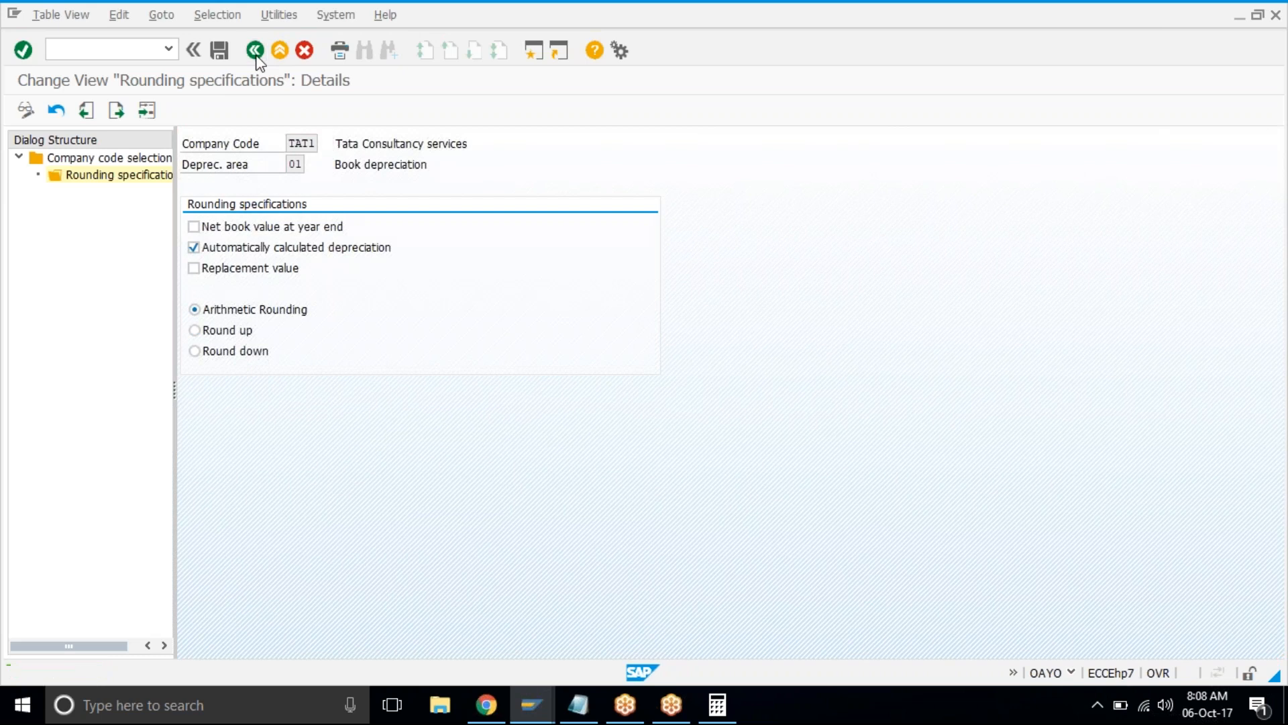
click(255, 54)
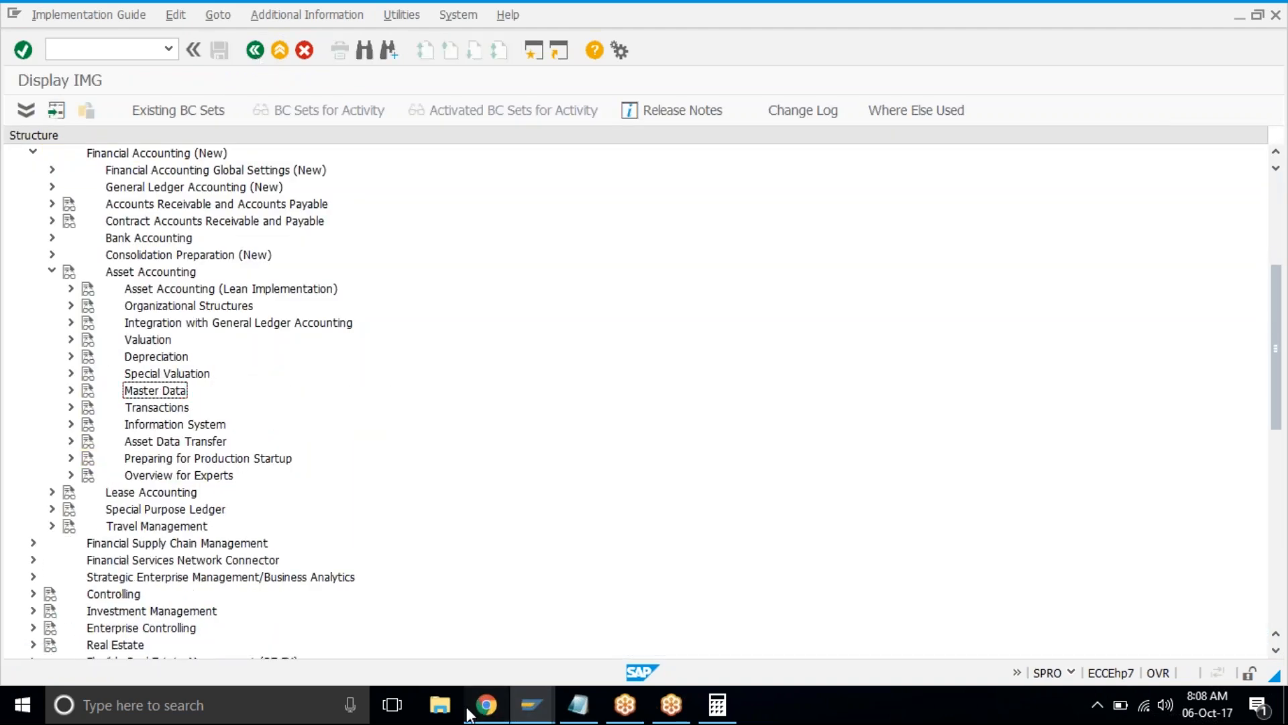
Check the training sheet for the topics that follow Maintain Depreciation Key, and return to the SAP IMG.
click(469, 713)
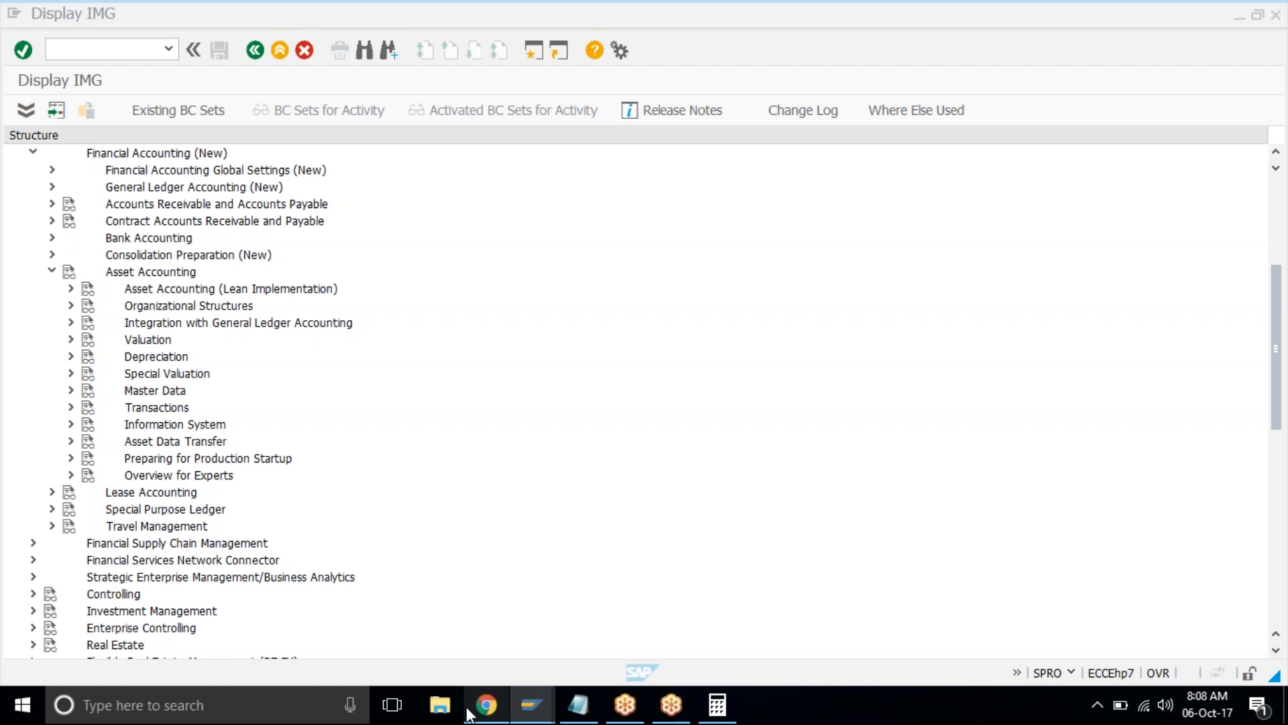
click(467, 713)
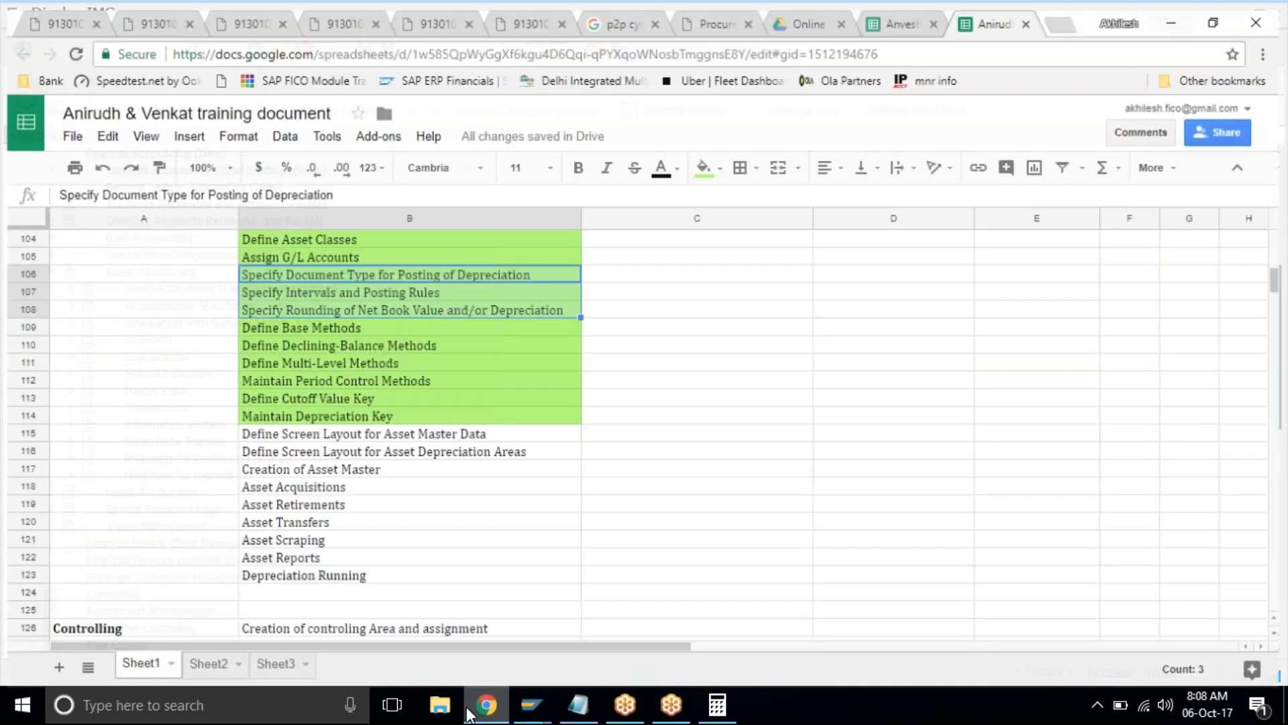
click(468, 713)
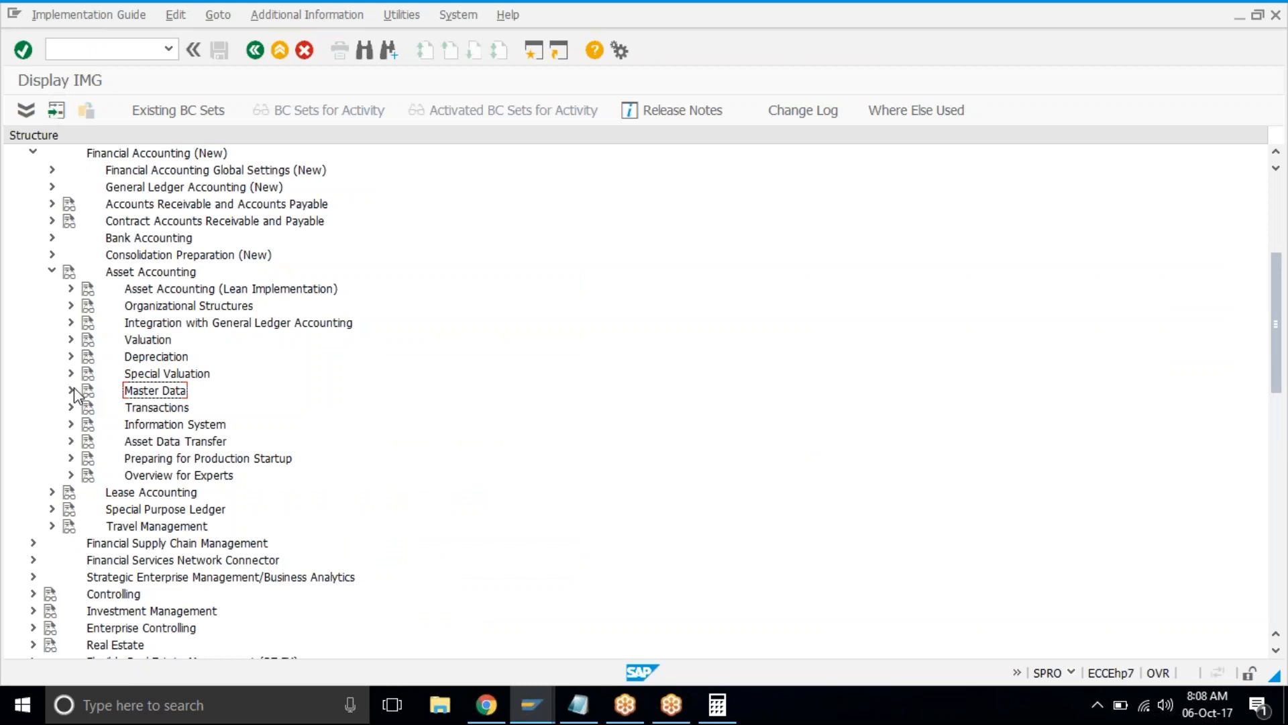
Expand Master Data and Screen Layout, execute Define Screen Layout for Asset Master Data, and choose the activity of the same name.
click(71, 389)
click(89, 407)
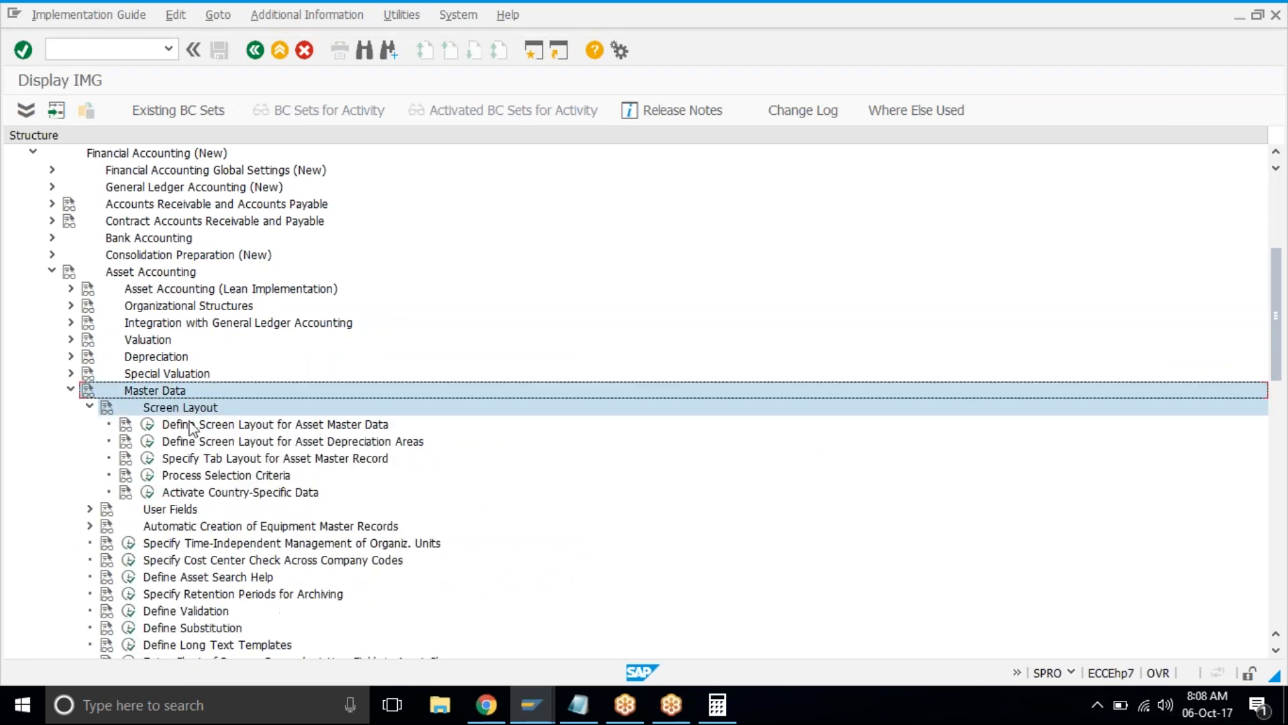
click(206, 442)
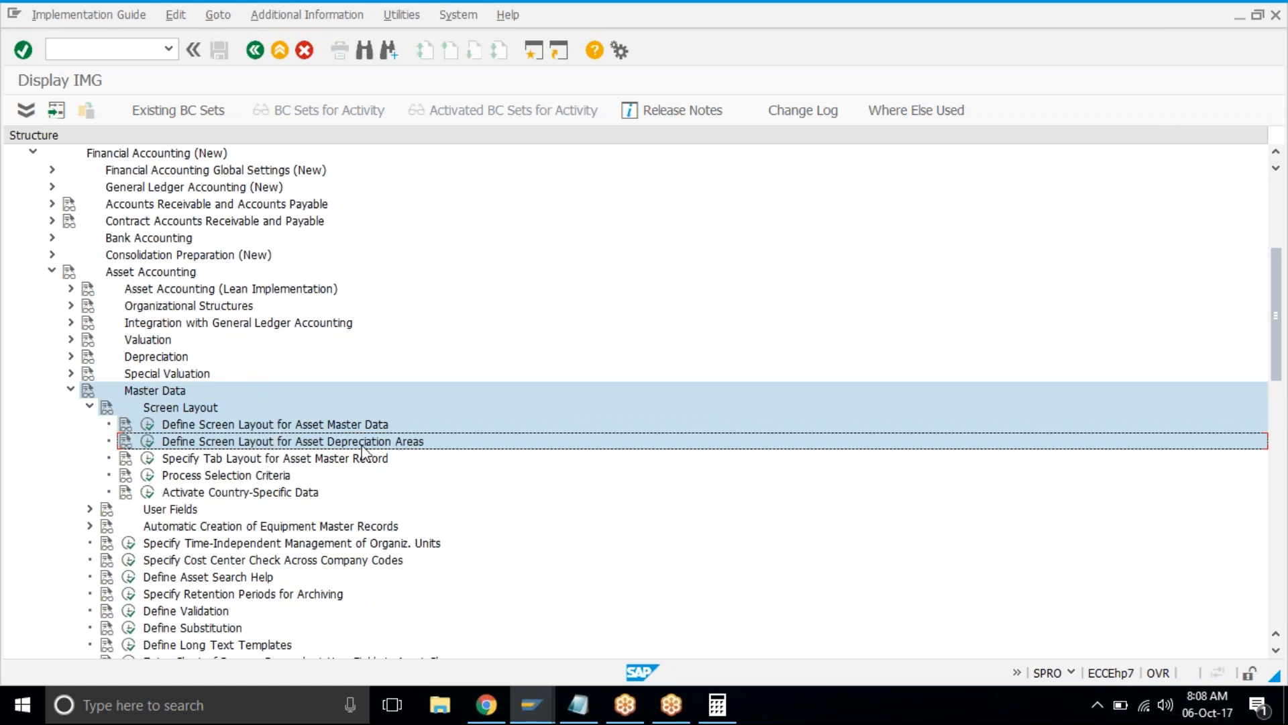
click(146, 425)
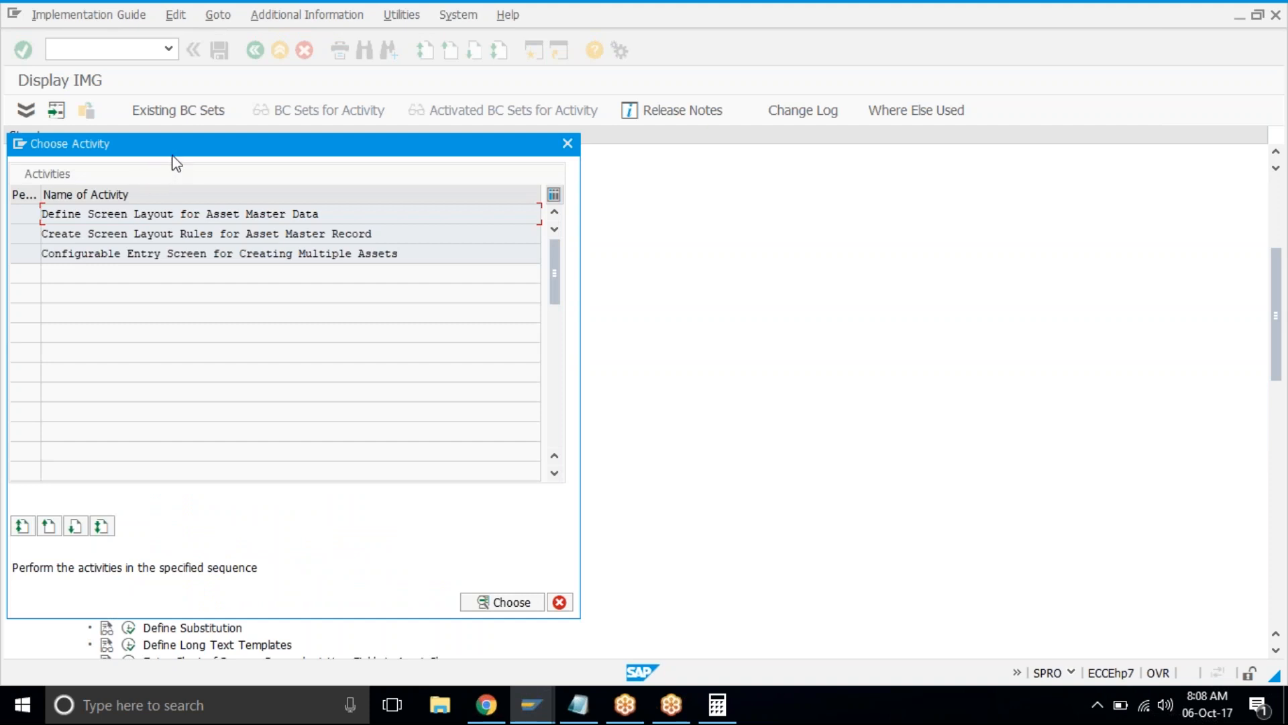
drag(178, 161, 338, 140)
double_click(410, 196)
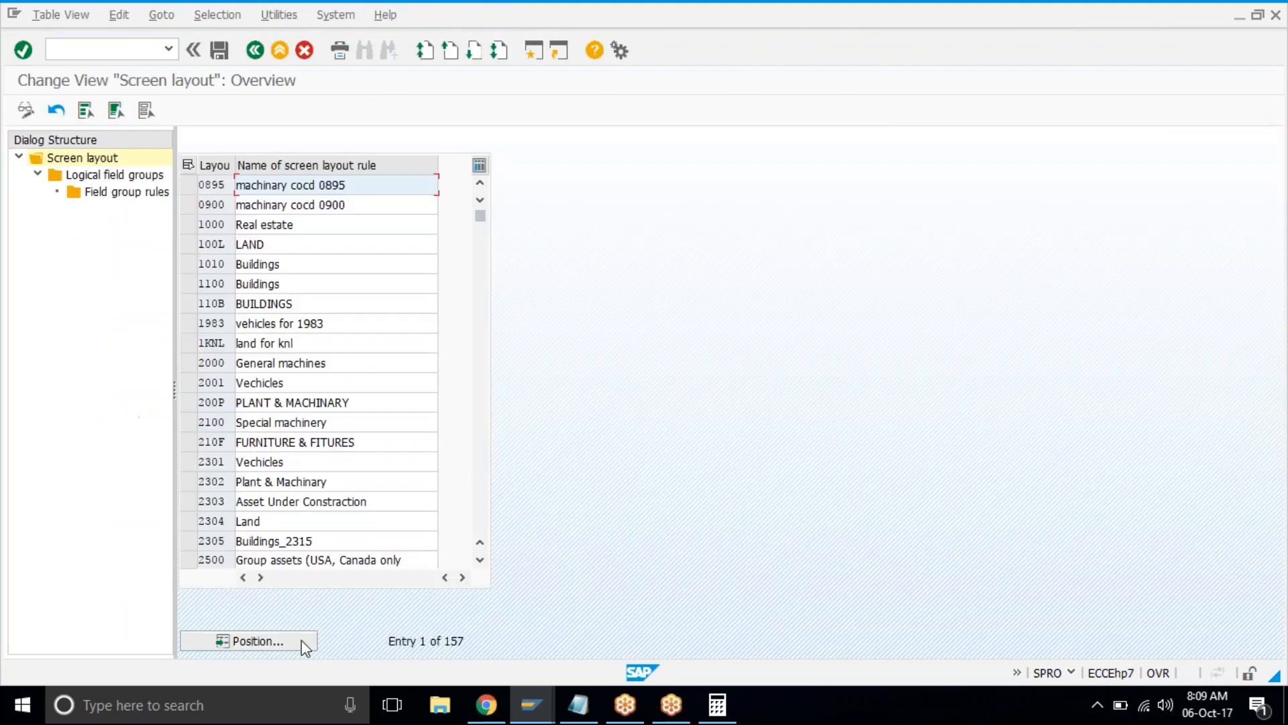
Find the screen layout TAT1 in the layout list and select it.
click(301, 640)
text(tatl)
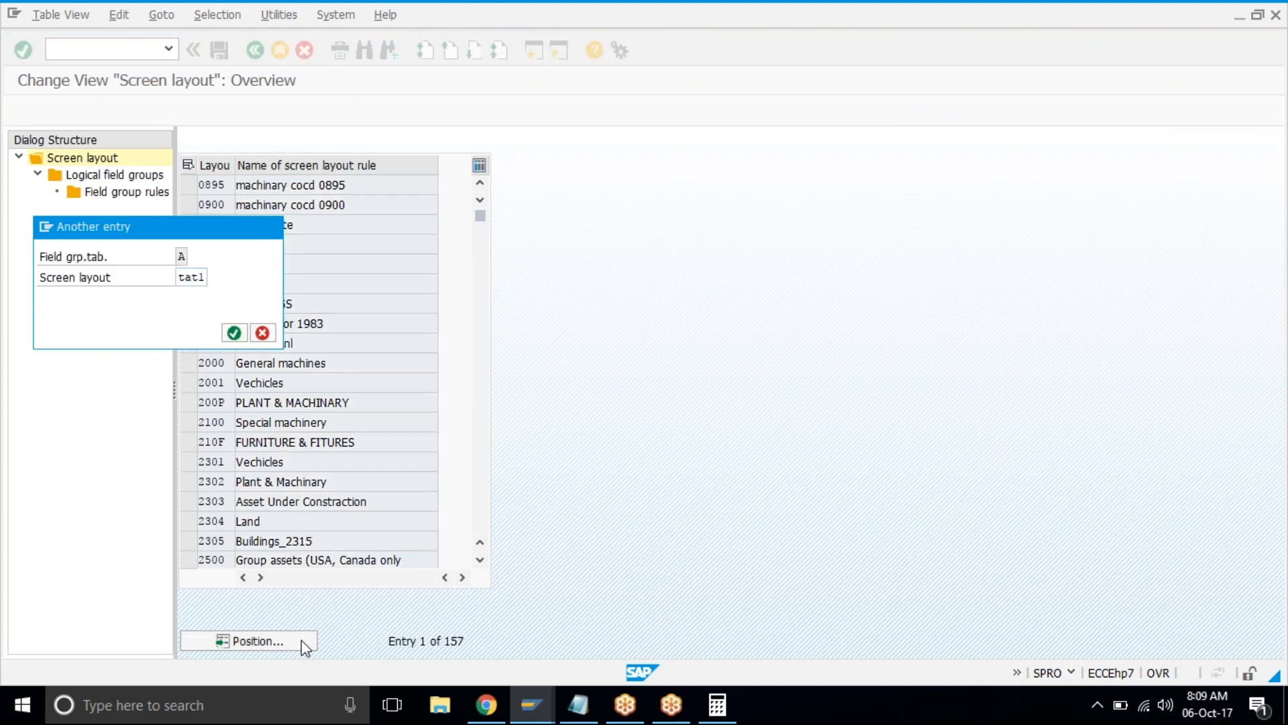
key(Return)
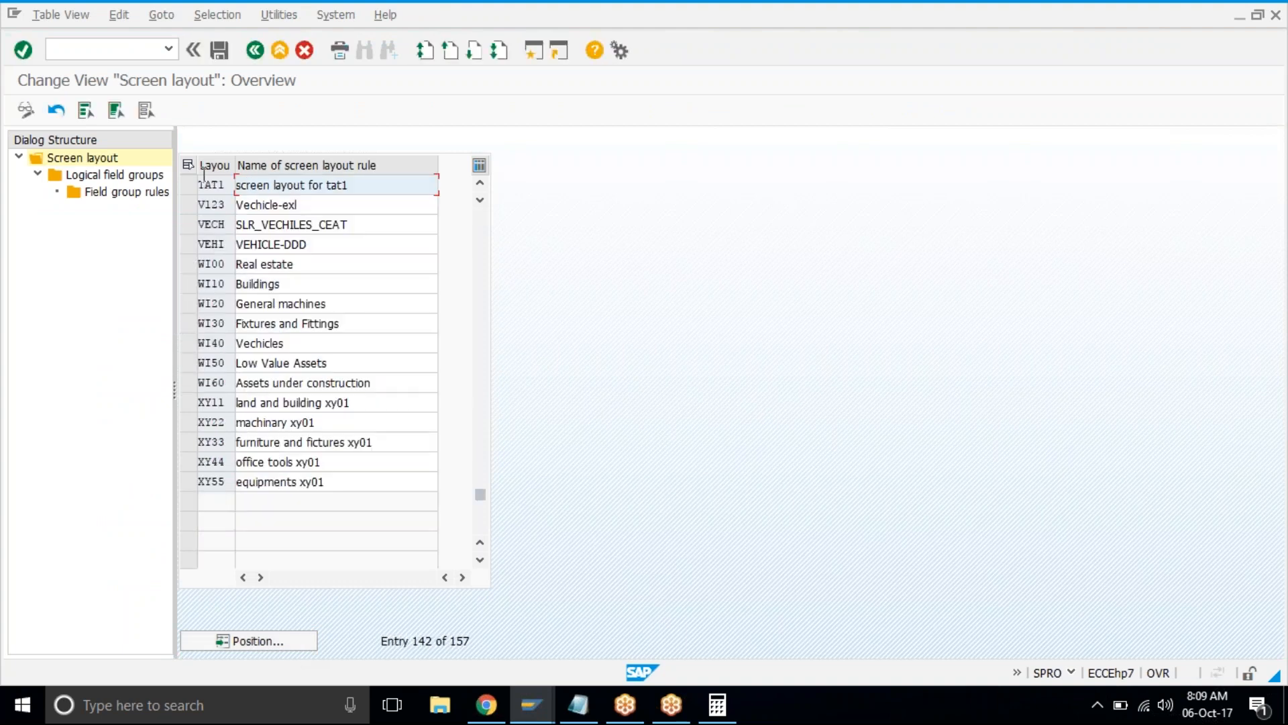
click(189, 186)
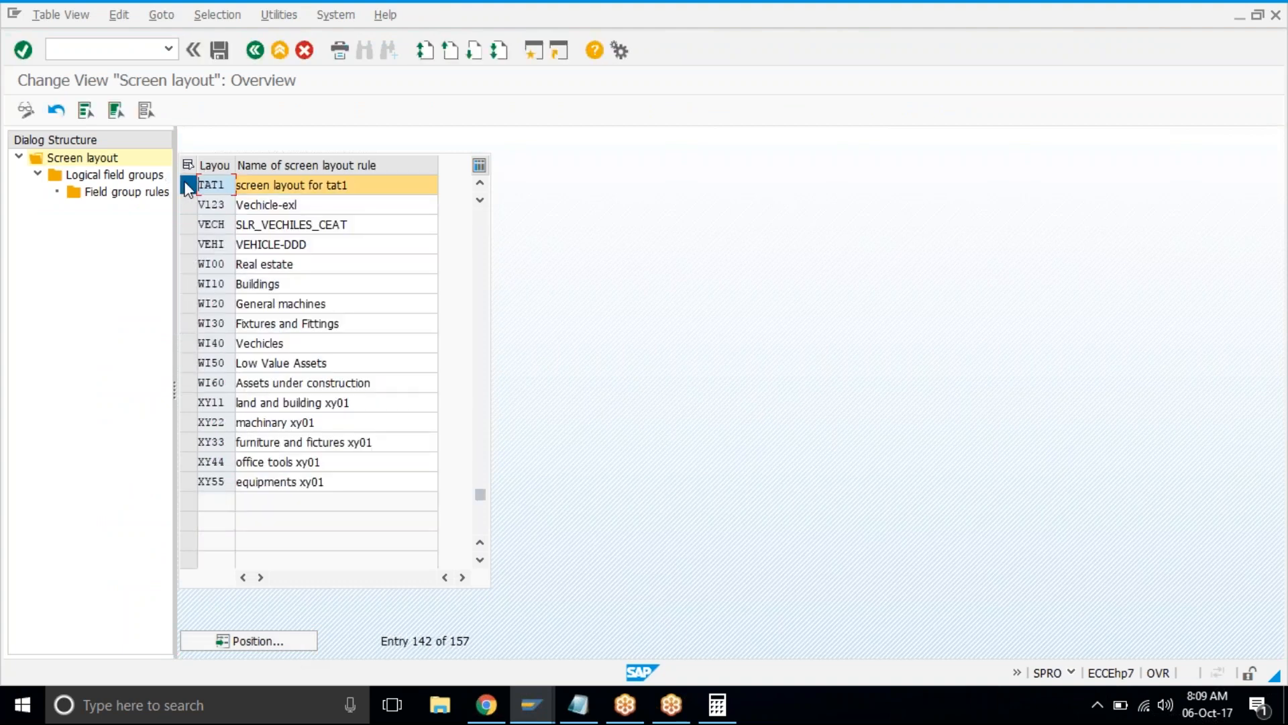
Select the logical field groups General data, Posting information and Time-dependent data, and open their Field group rules.
click(101, 176)
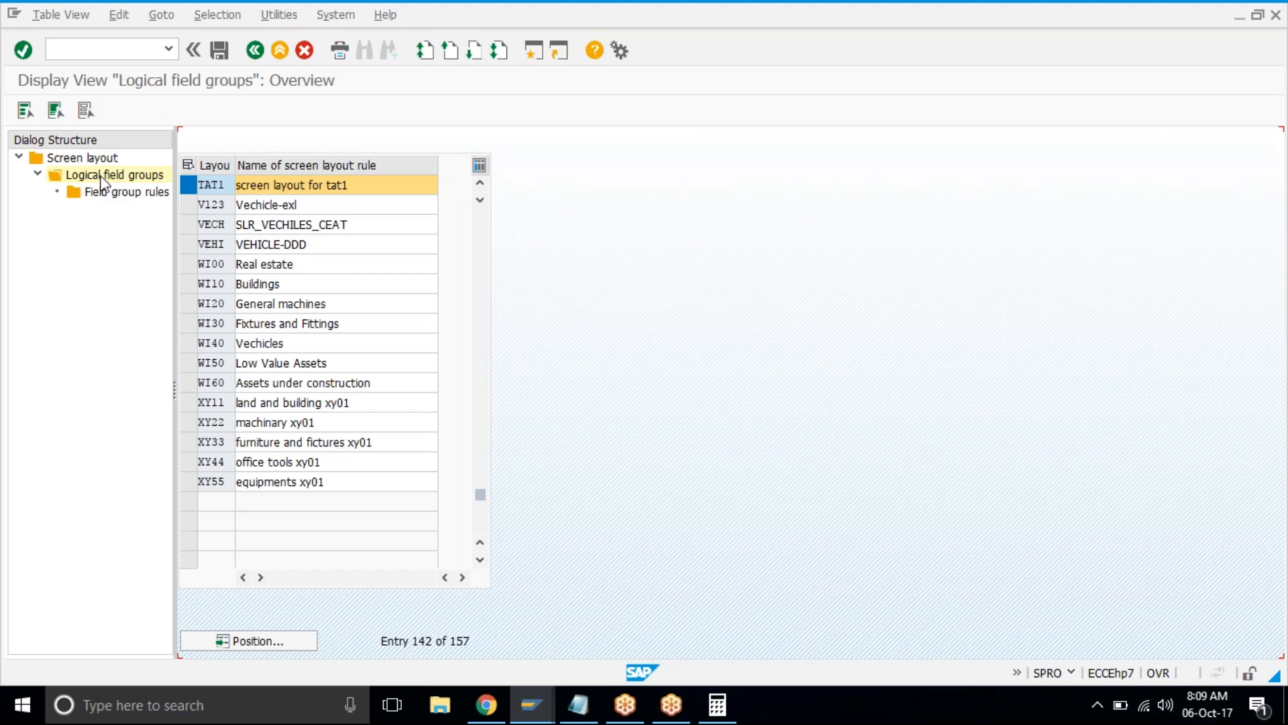
click(188, 190)
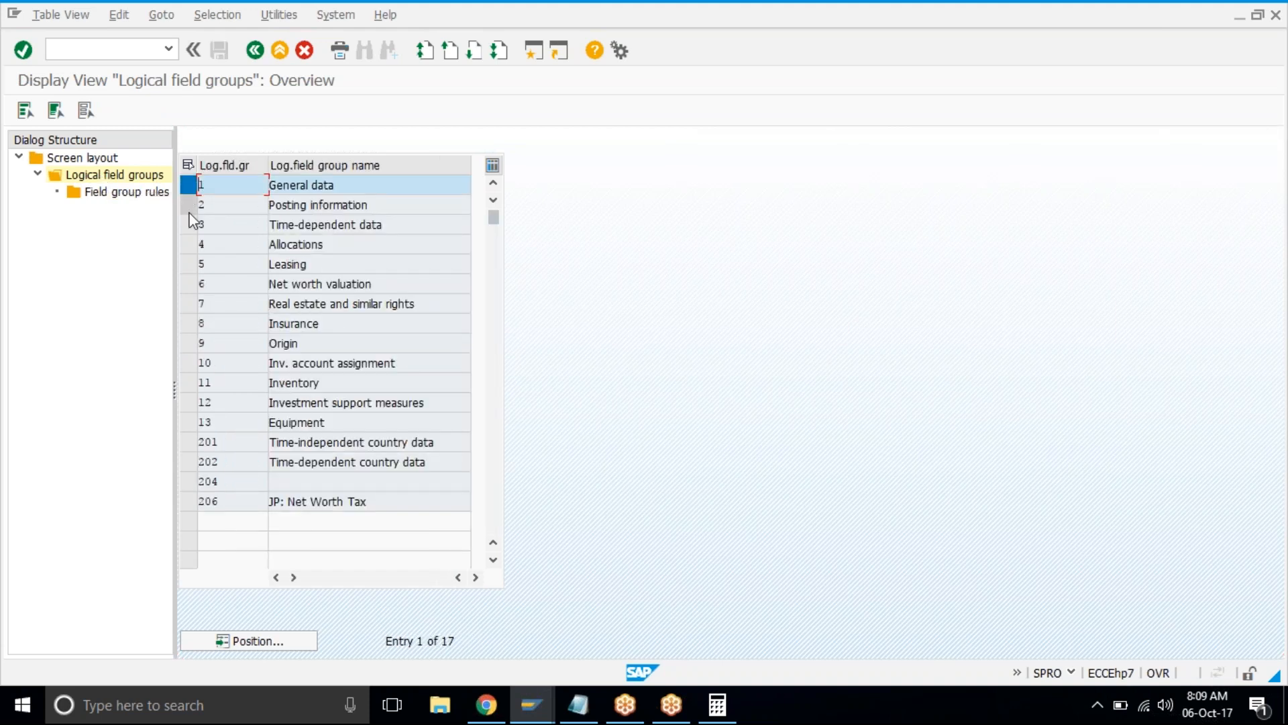
click(189, 207)
click(190, 226)
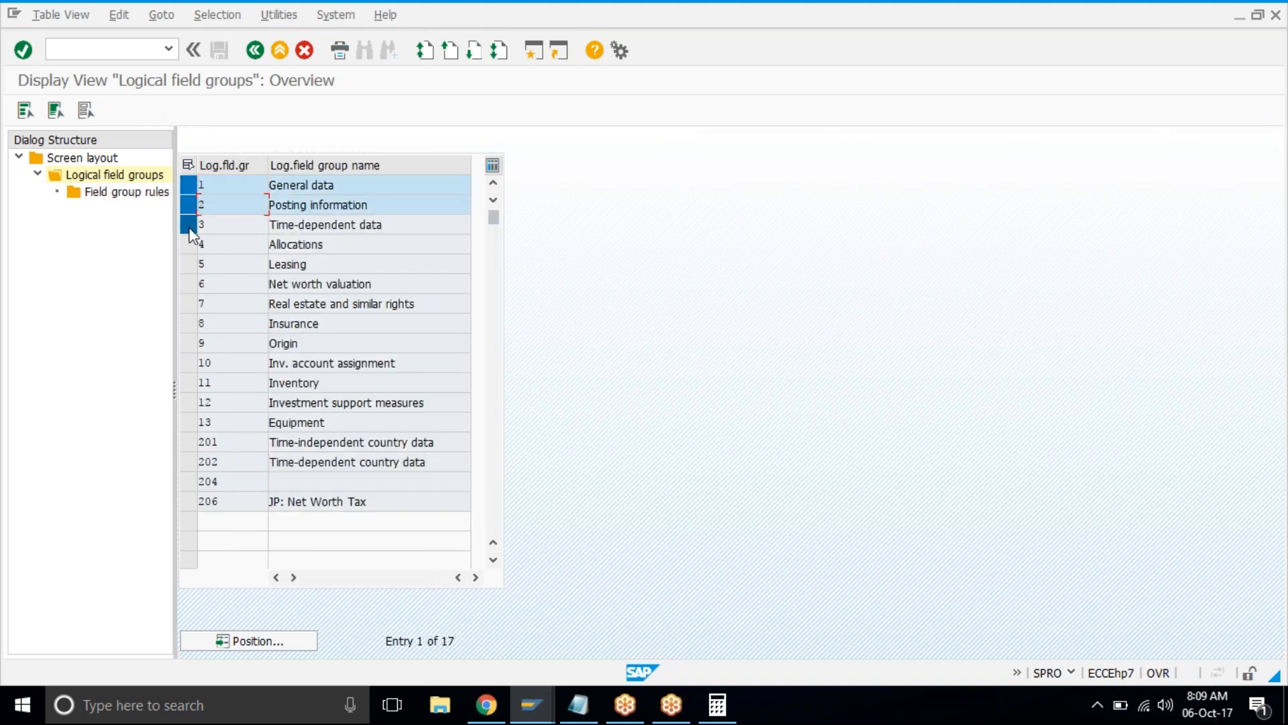
double_click(116, 195)
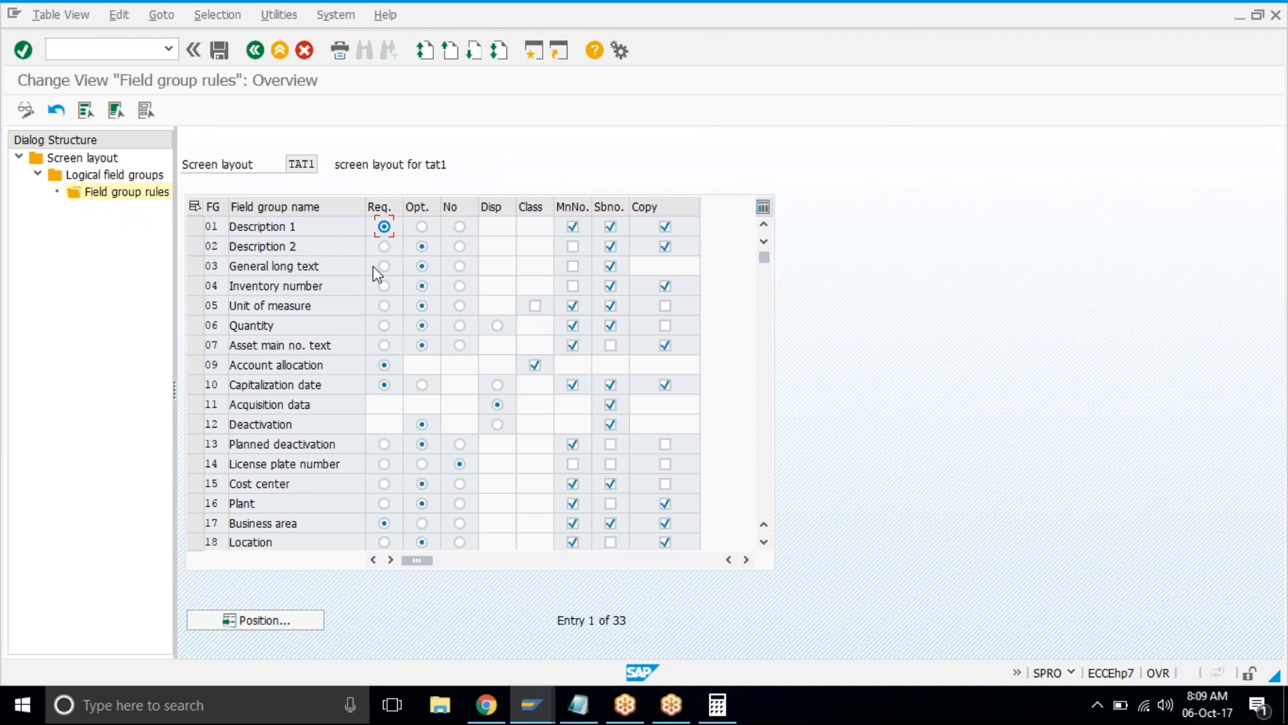
Make Unit of measure and Quantity required fields, and keep Cost center optional.
click(383, 305)
click(384, 325)
click(196, 483)
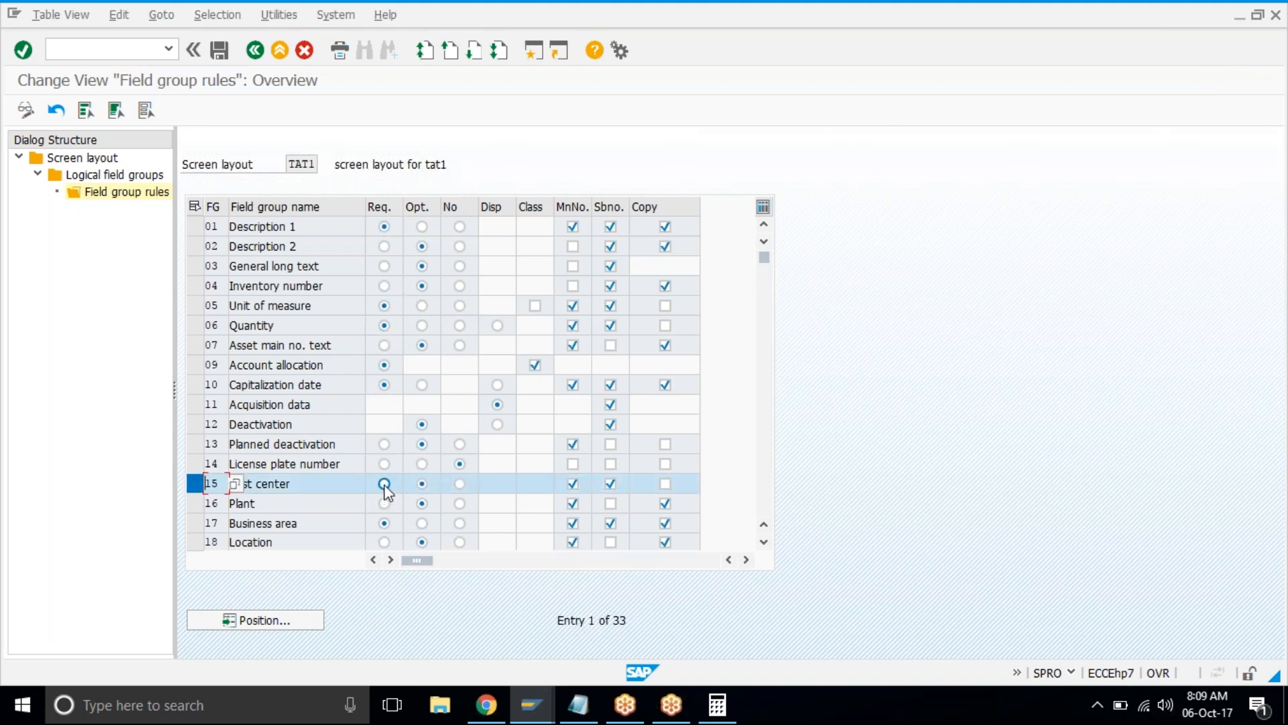
click(421, 483)
click(422, 484)
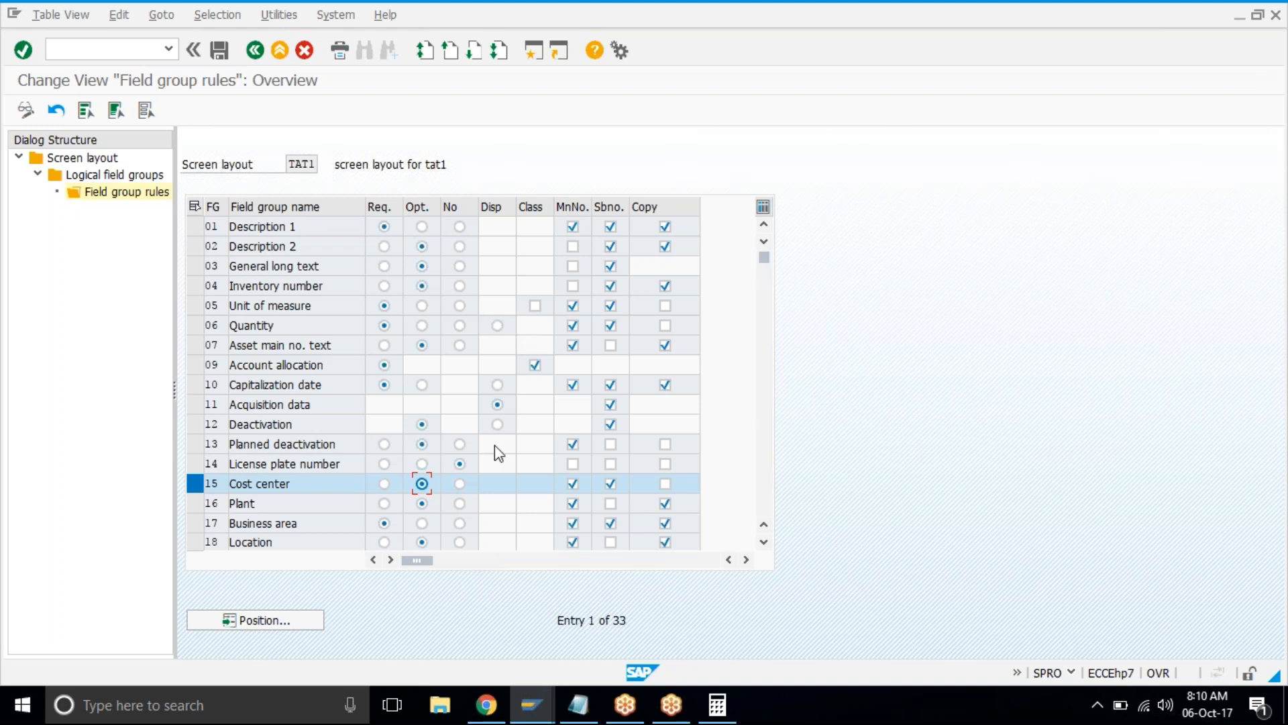
Enable Class for Unit of measure, Copy for Cost center, Sbno. and Copy for Planned deactivation, and MnNo., Sbno. and Copy for License plate number.
click(535, 306)
click(422, 482)
click(665, 484)
click(665, 464)
click(663, 446)
click(610, 464)
click(574, 465)
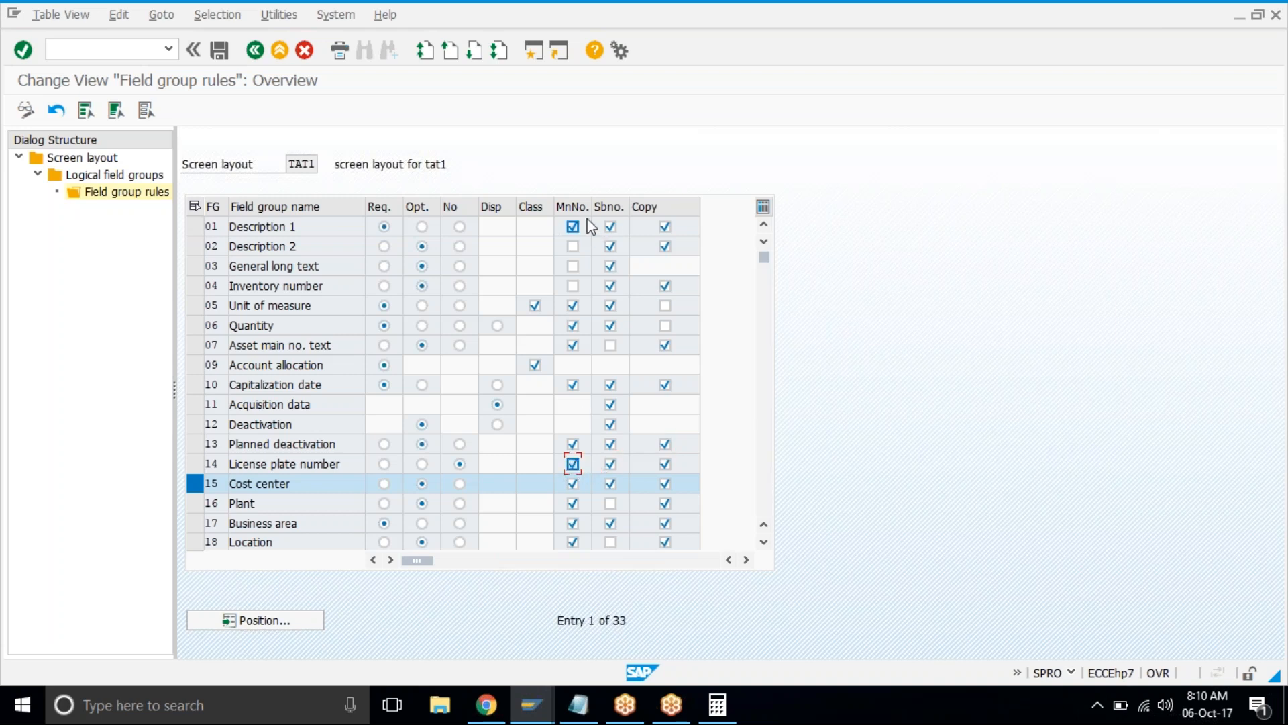
Enable Sbno. for Asset main no. text and Copy for Unit of measure and Quantity, save the rules, and return to the IMG.
click(611, 345)
click(665, 305)
click(665, 326)
click(212, 52)
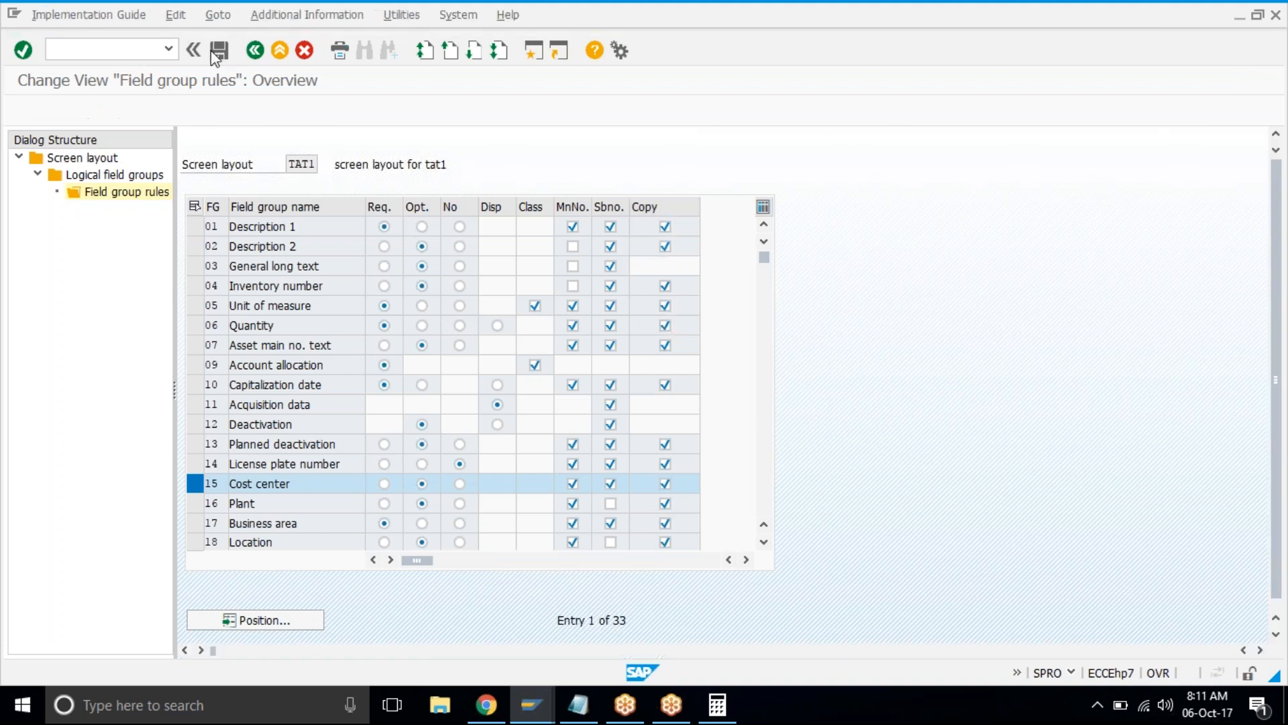
click(225, 312)
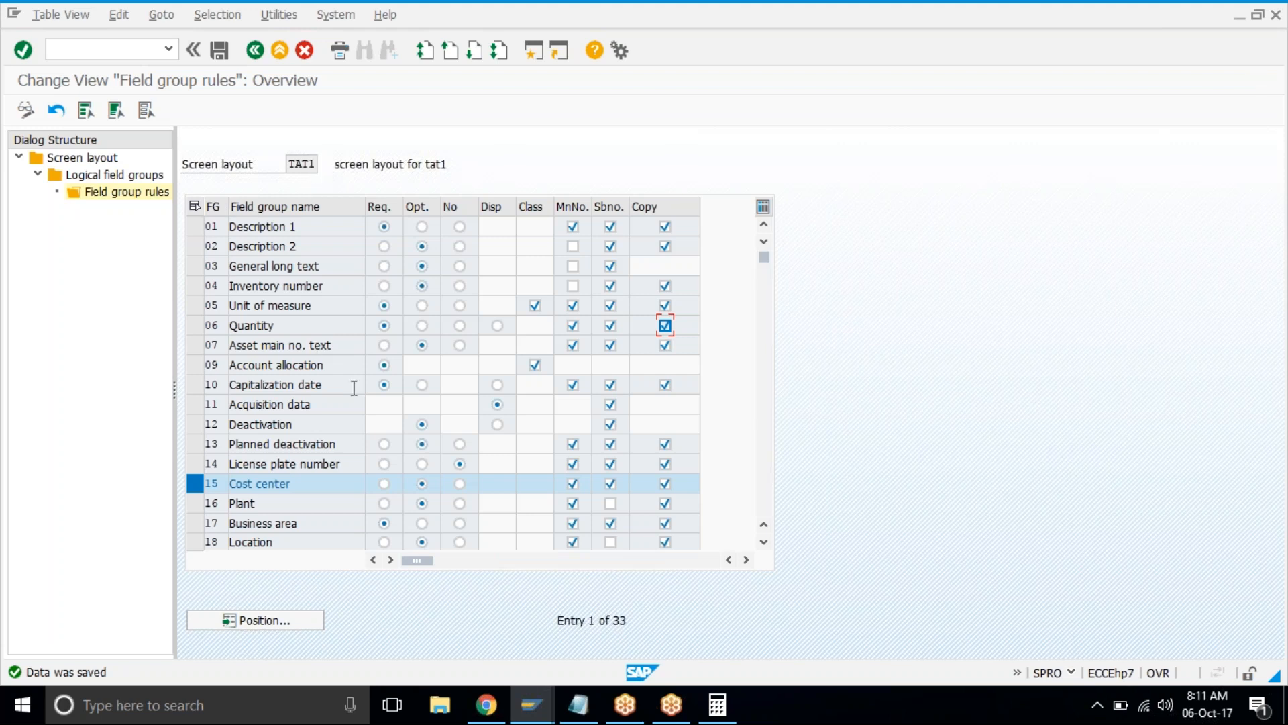
click(249, 52)
click(251, 52)
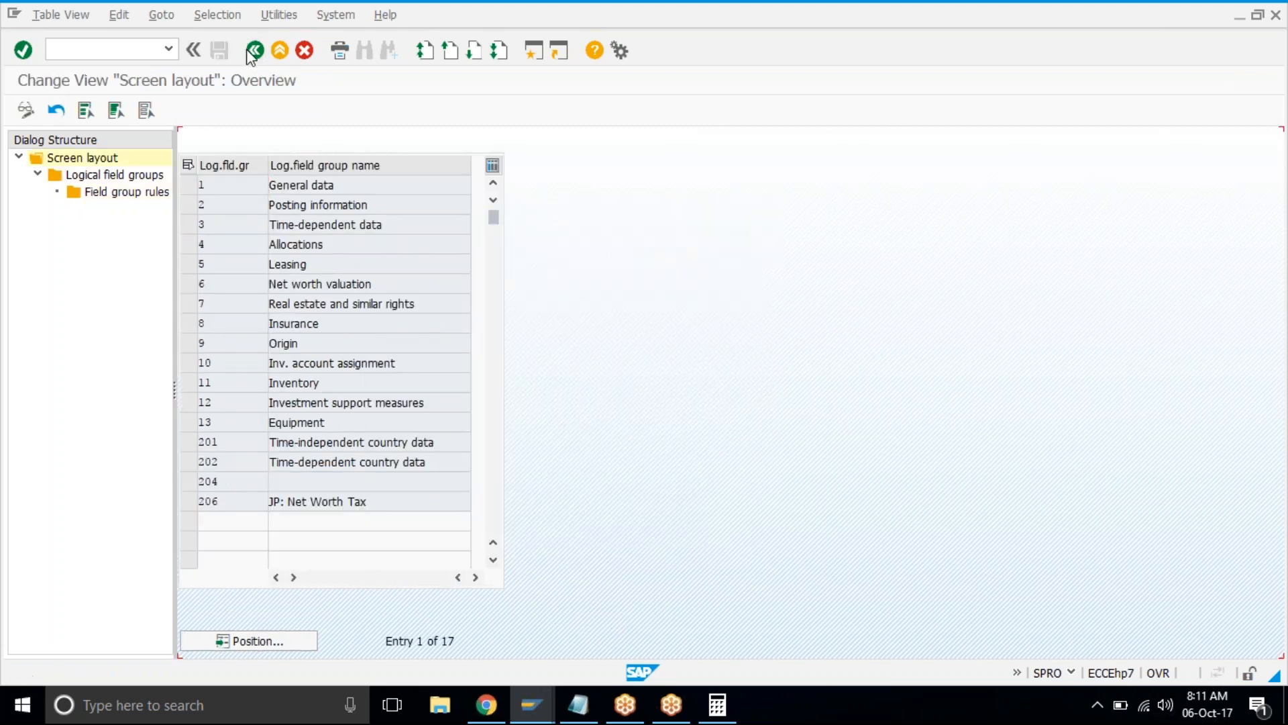
click(252, 52)
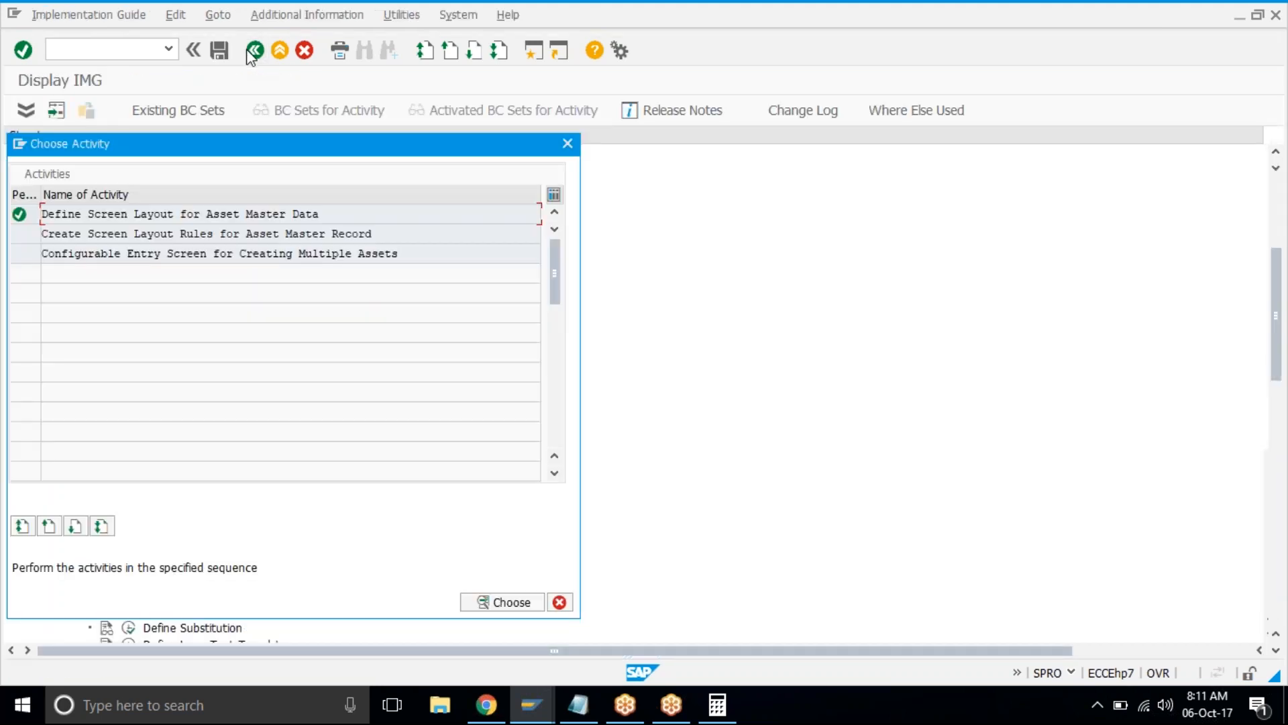
click(568, 145)
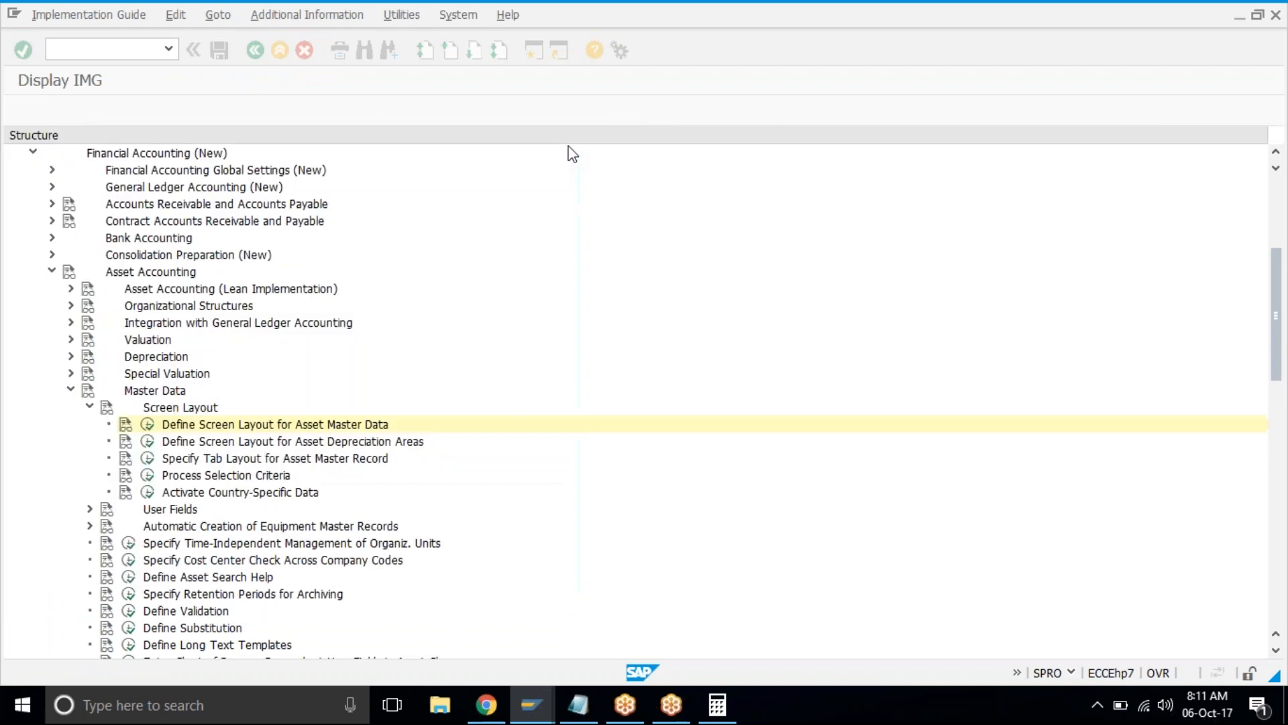
Execute Define Screen Layout for Asset Depreciation Areas, select layout 2000 for depreciation on asset sub-number level, and open its Field group rules.
click(181, 444)
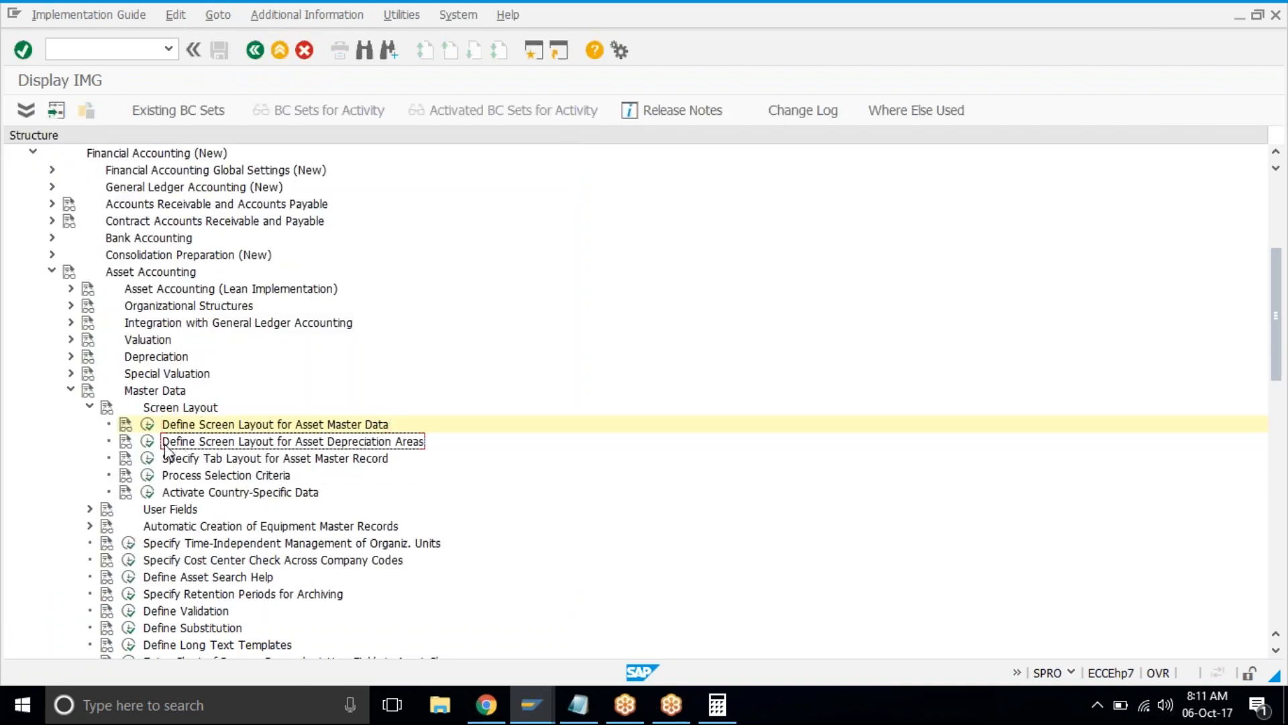
click(147, 443)
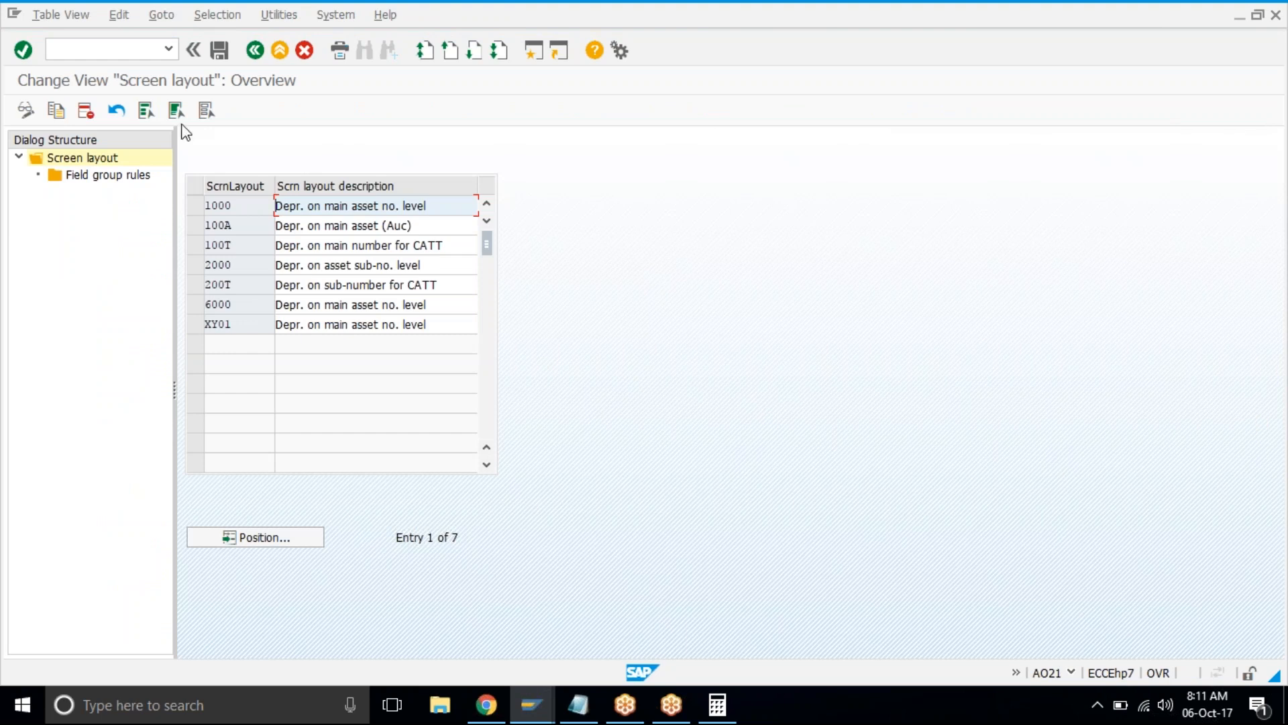
click(194, 204)
click(195, 265)
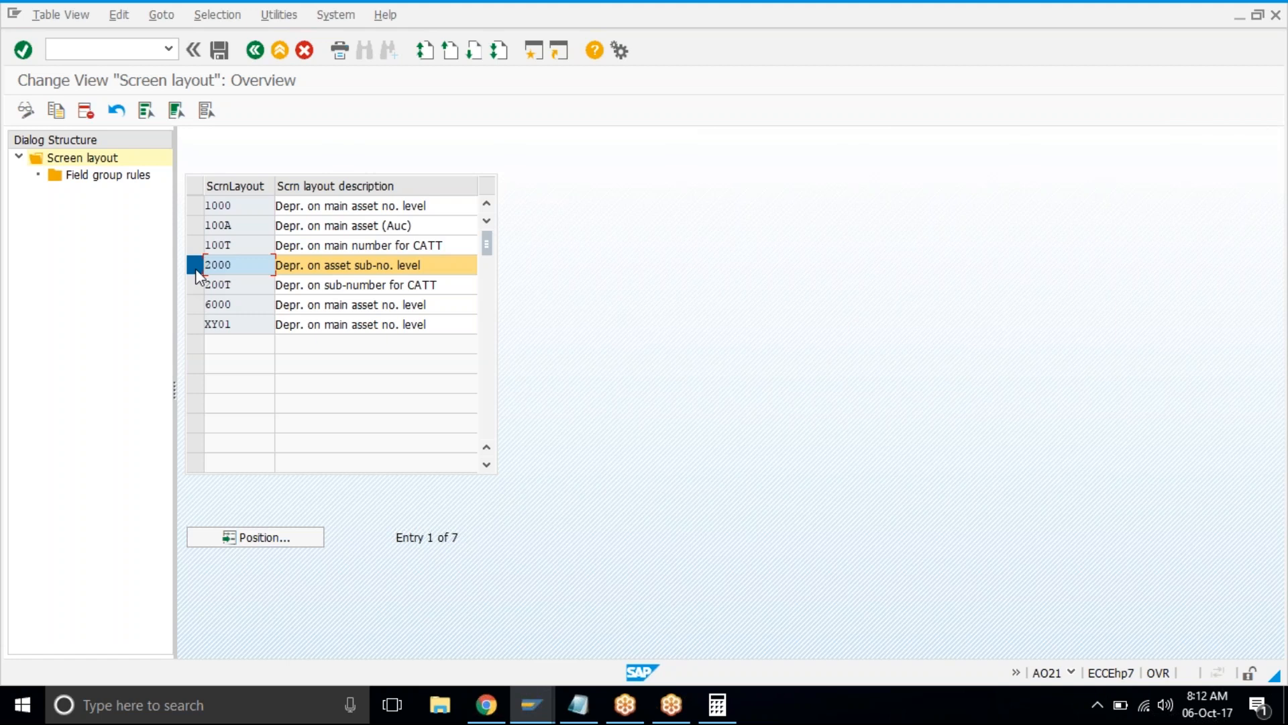
double_click(93, 175)
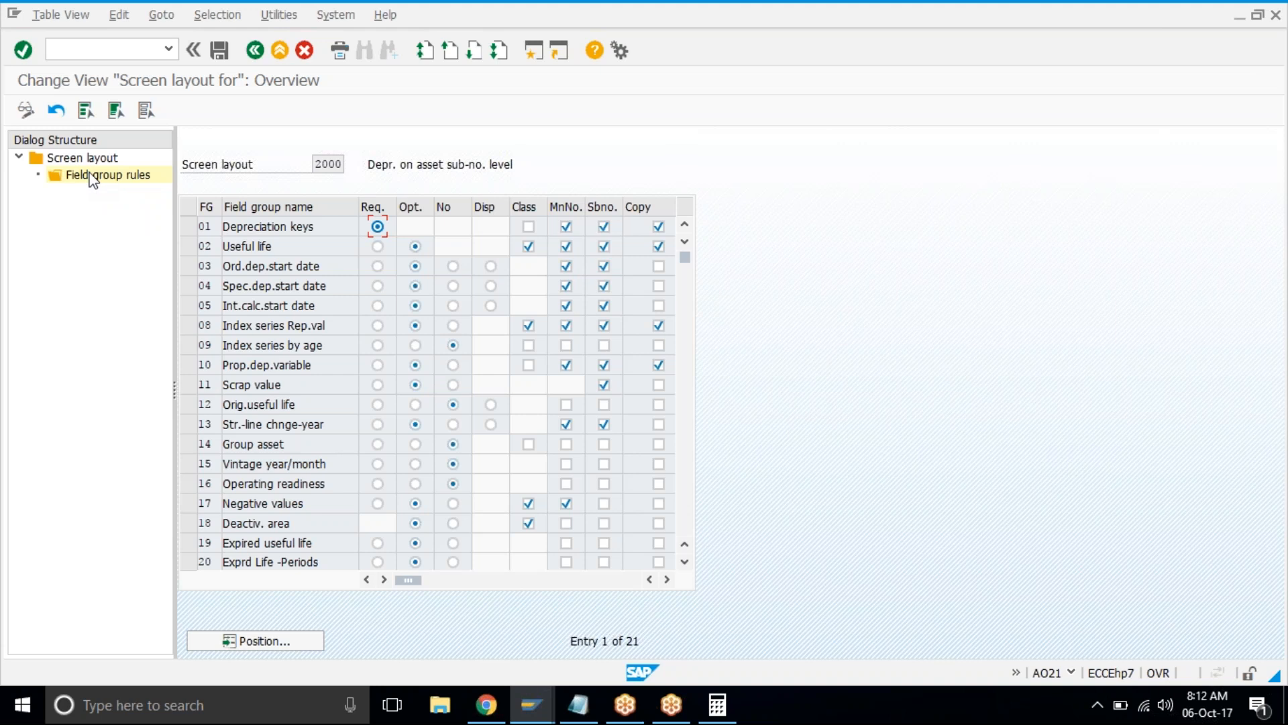
Make Useful life and Ord.dep.start date required, and enable Class for Depreciation keys and Copy for the ordinary, special and interest start dates.
click(378, 247)
click(378, 266)
click(528, 227)
click(659, 267)
click(659, 268)
click(659, 285)
click(659, 305)
Enable Class, MnNo., Sbno. and Copy for Index series by age, and Class for Prop.dep.variable.
click(527, 345)
click(566, 346)
click(604, 346)
click(659, 346)
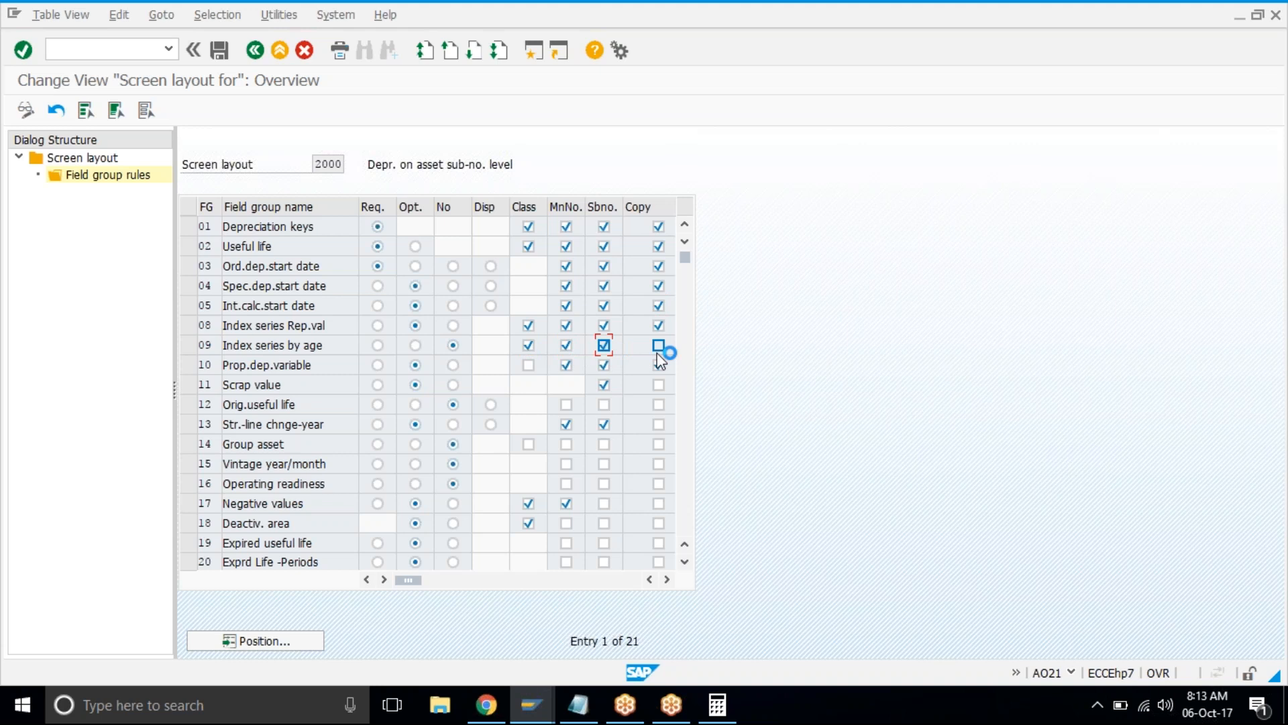
click(528, 366)
Enable MnNo., Sbno. and Copy for Orig.useful life and Copy for Scrap value, save the rules, and return to the IMG.
click(566, 405)
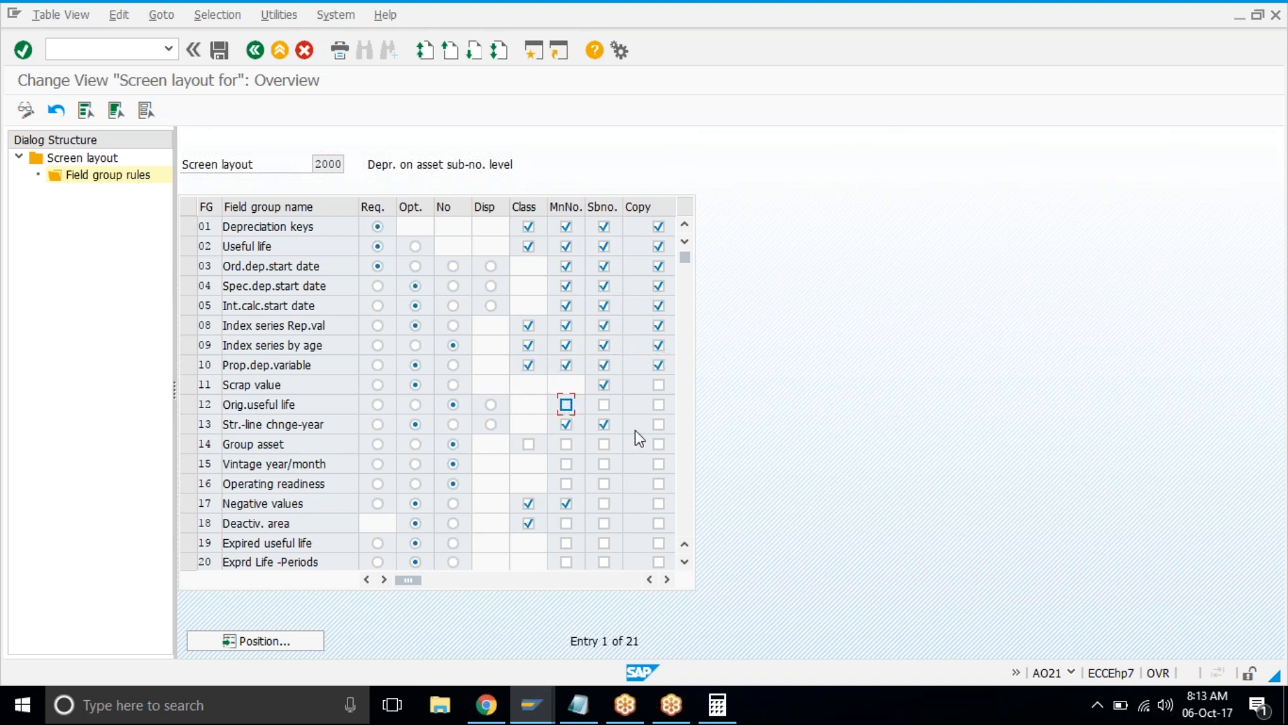
click(604, 405)
click(659, 405)
click(659, 385)
click(567, 404)
click(223, 58)
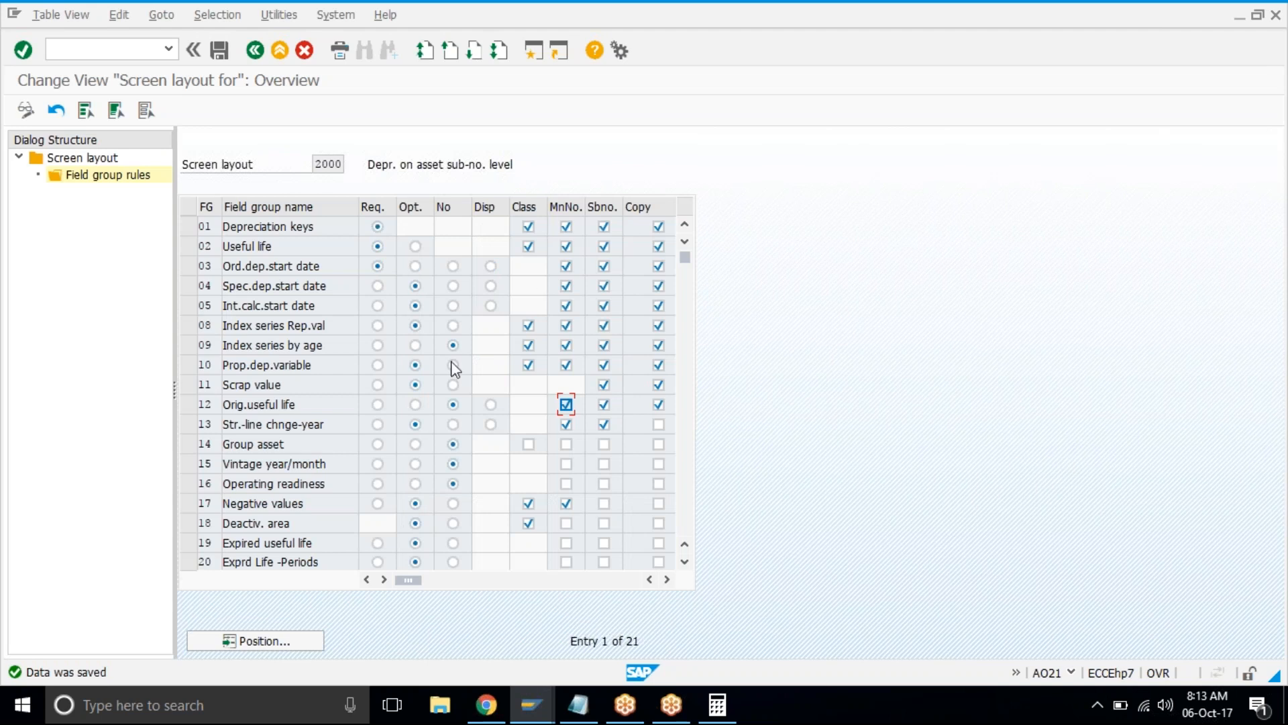
click(280, 51)
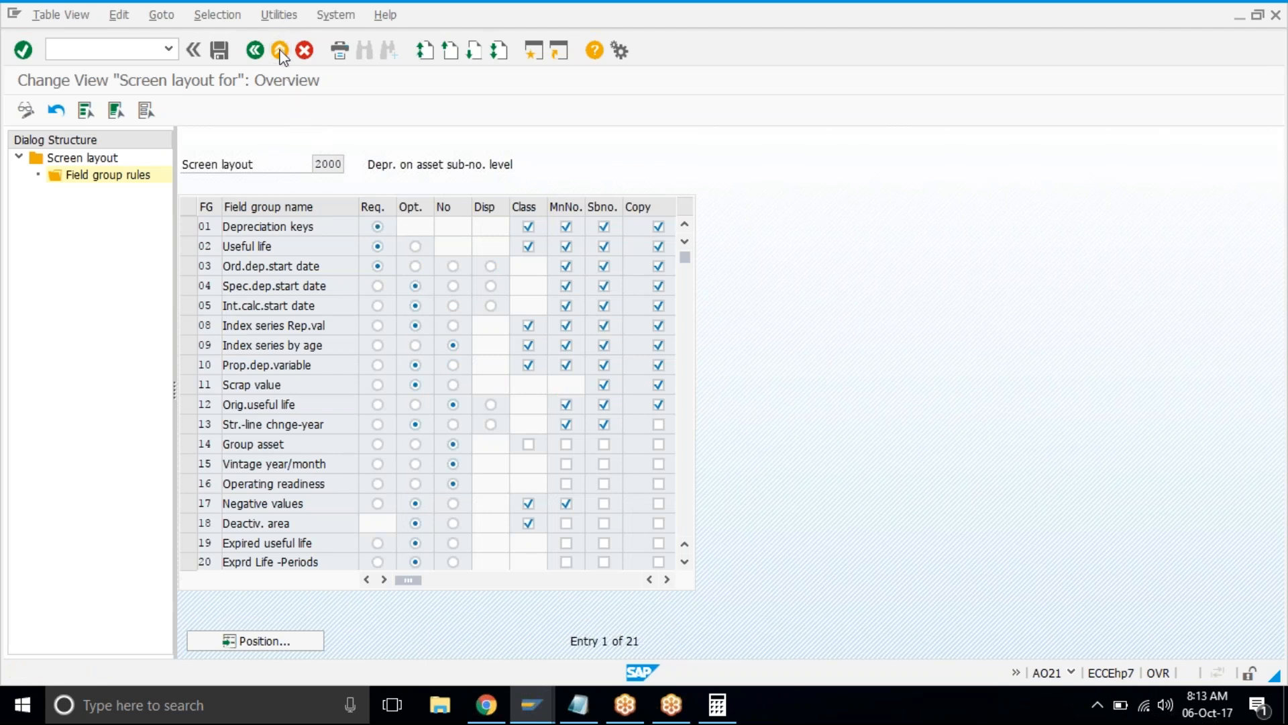
click(280, 51)
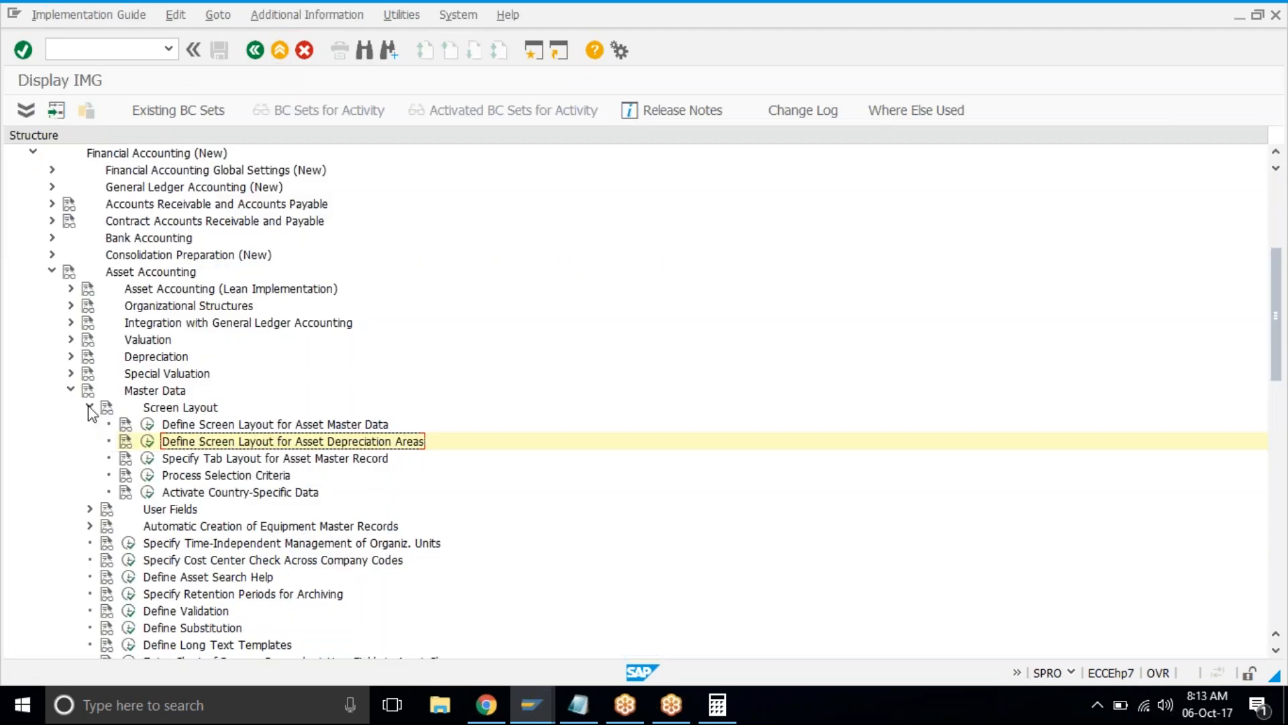
Collapse the Screen Layout, Master Data and Asset Accounting nodes in the IMG structure.
click(90, 408)
click(71, 390)
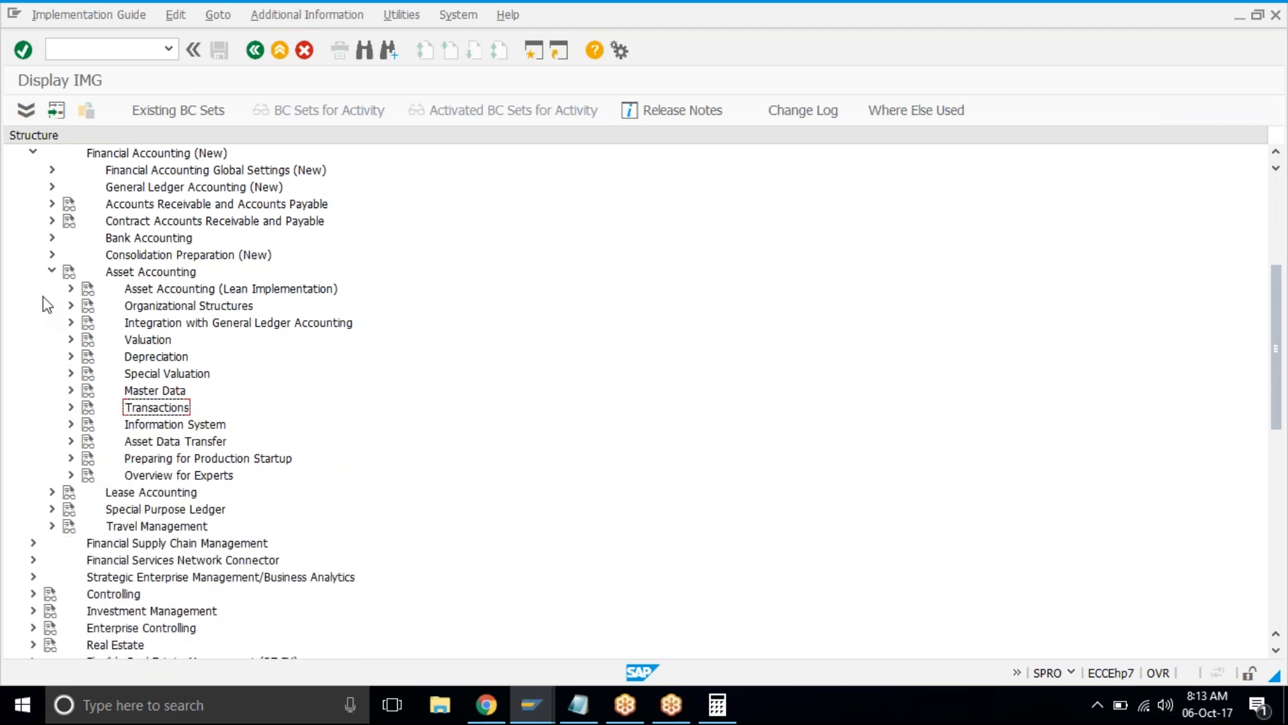
click(52, 271)
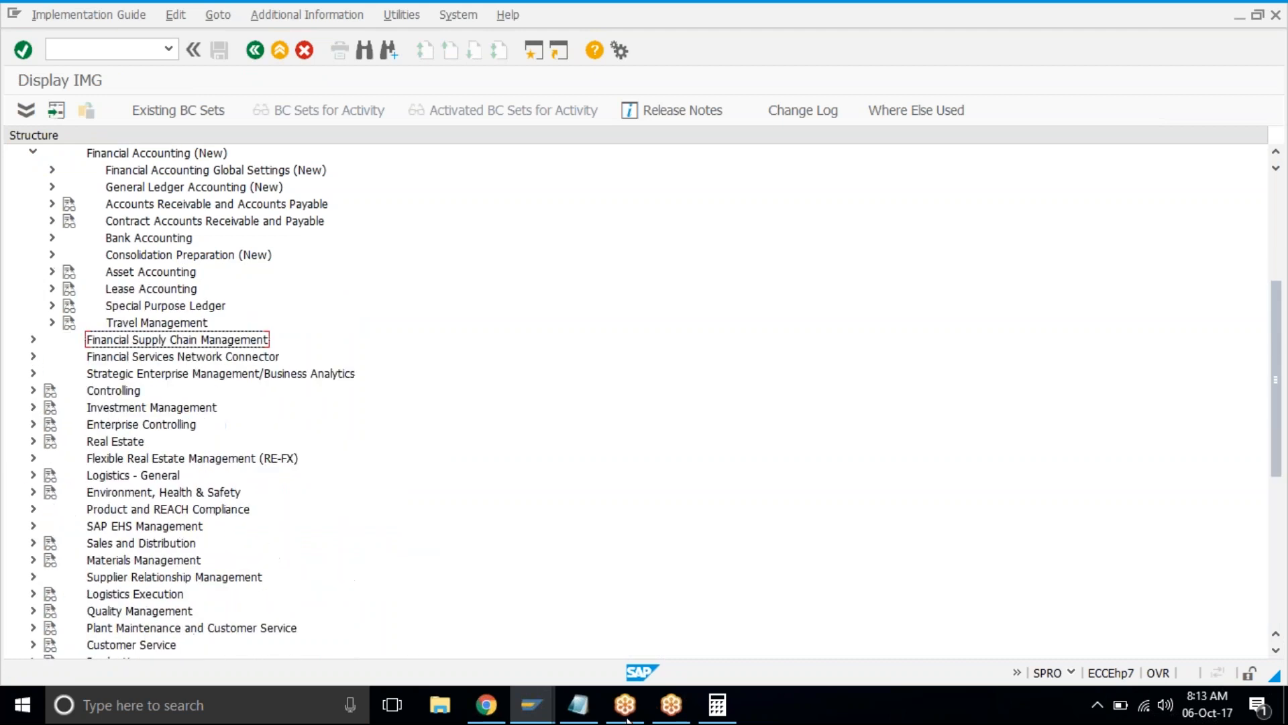
Switch to the training sheet in Chrome and select the two Define Screen Layout topics in rows 115 and 116.
click(483, 704)
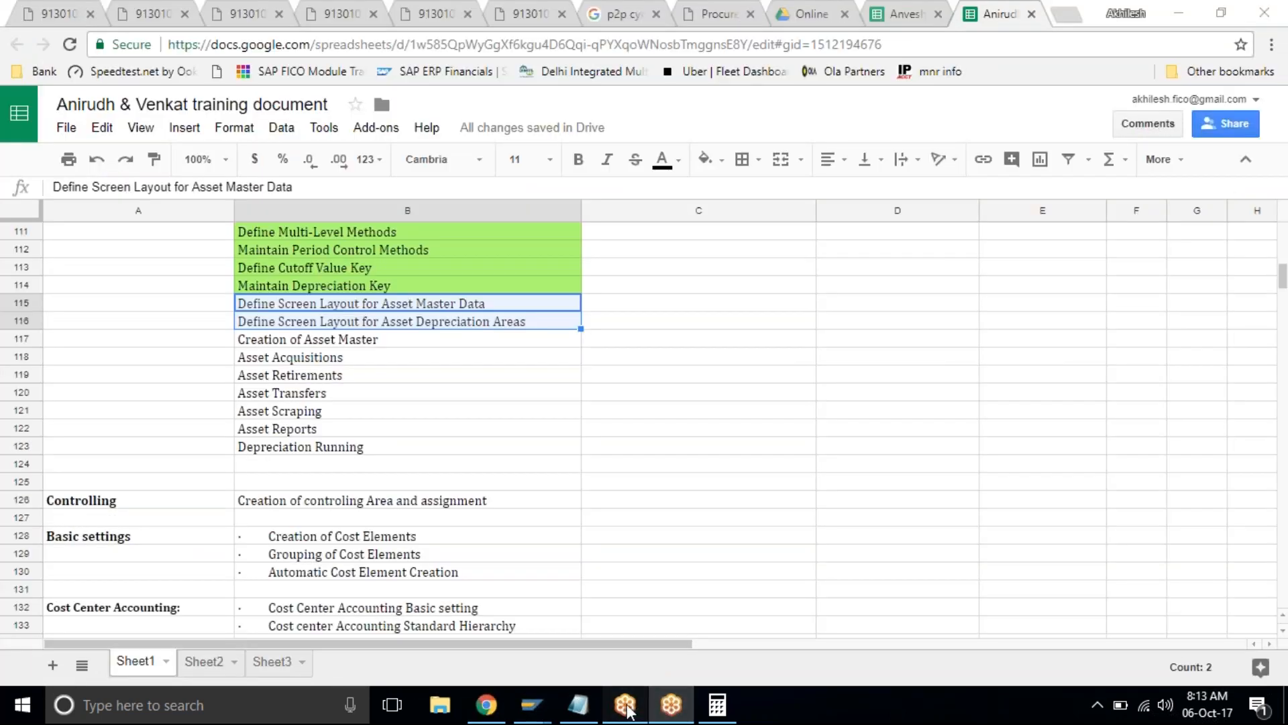
click(625, 705)
click(794, 508)
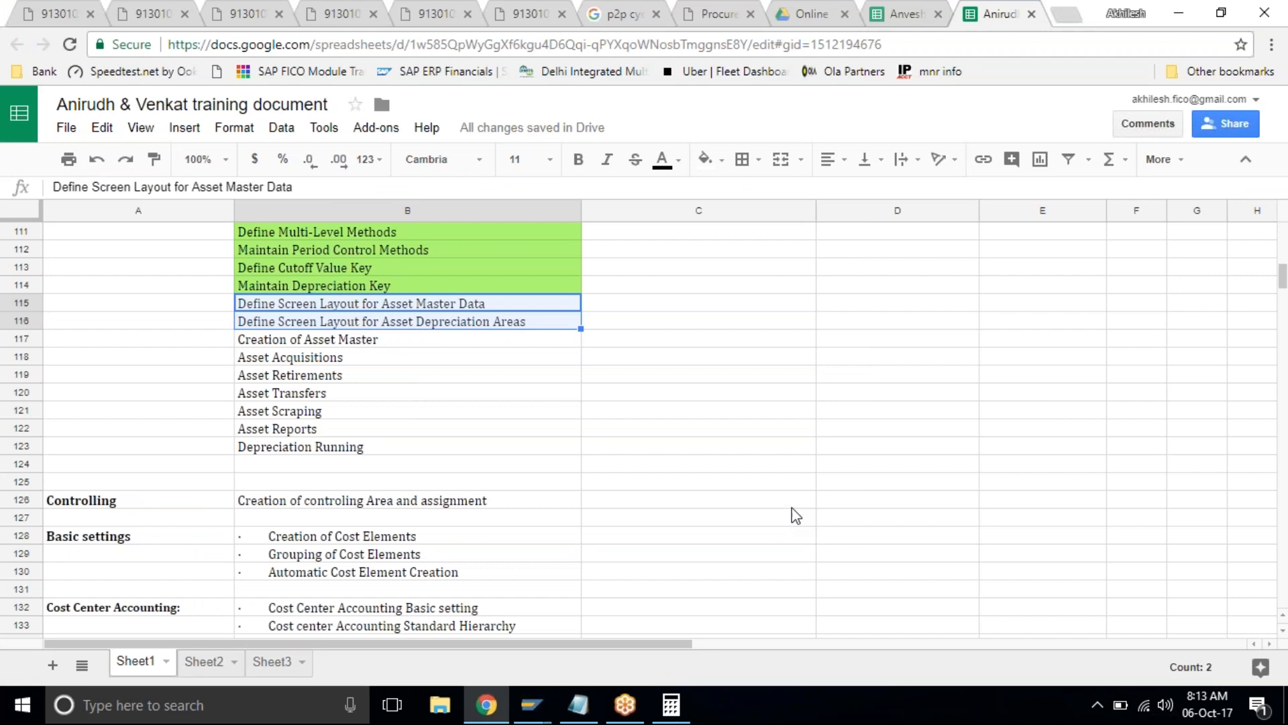
Fill the two Define Screen Layout topics in rows 115 and 116 with the custom light green used for finished topics.
click(792, 506)
drag(271, 312, 316, 323)
click(706, 159)
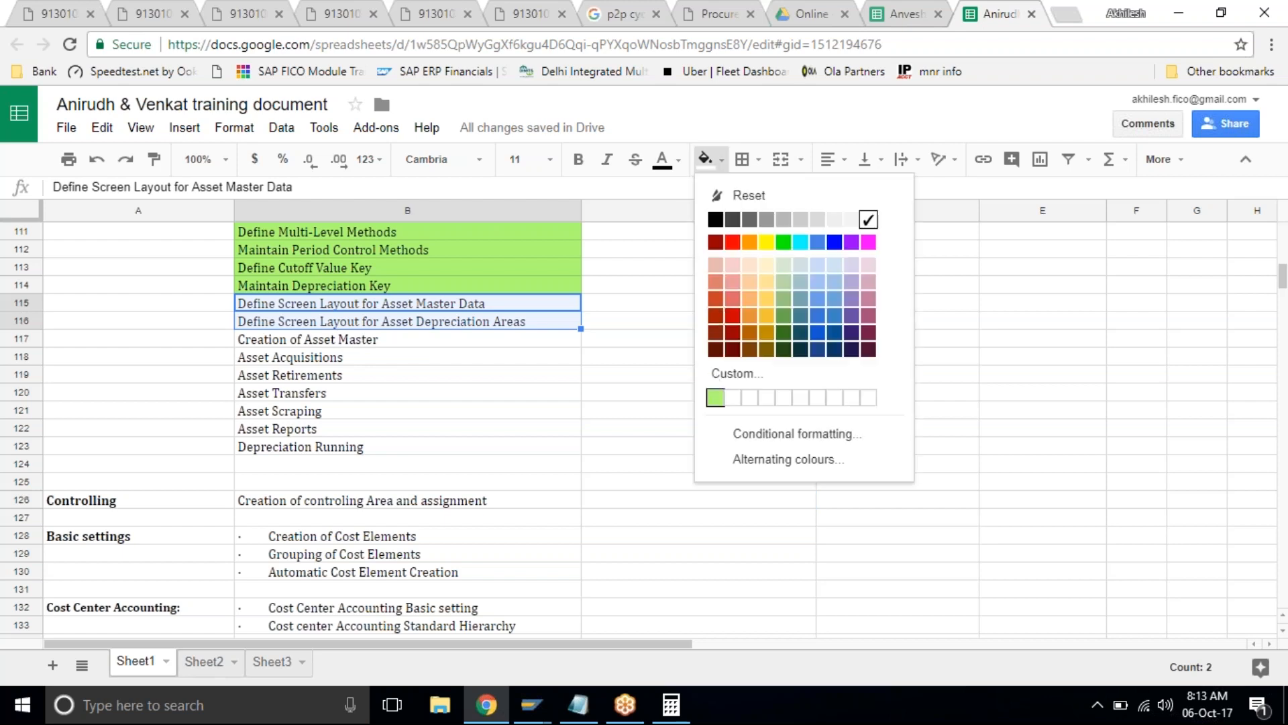
click(716, 397)
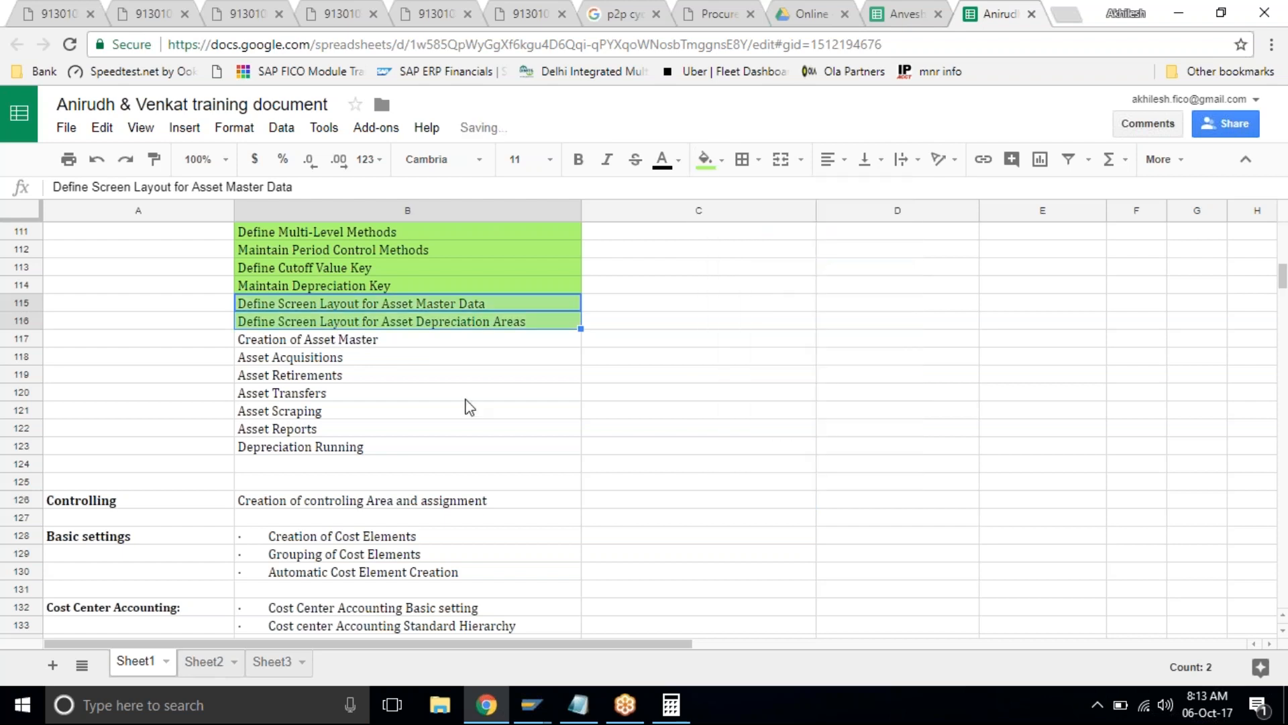
click(466, 396)
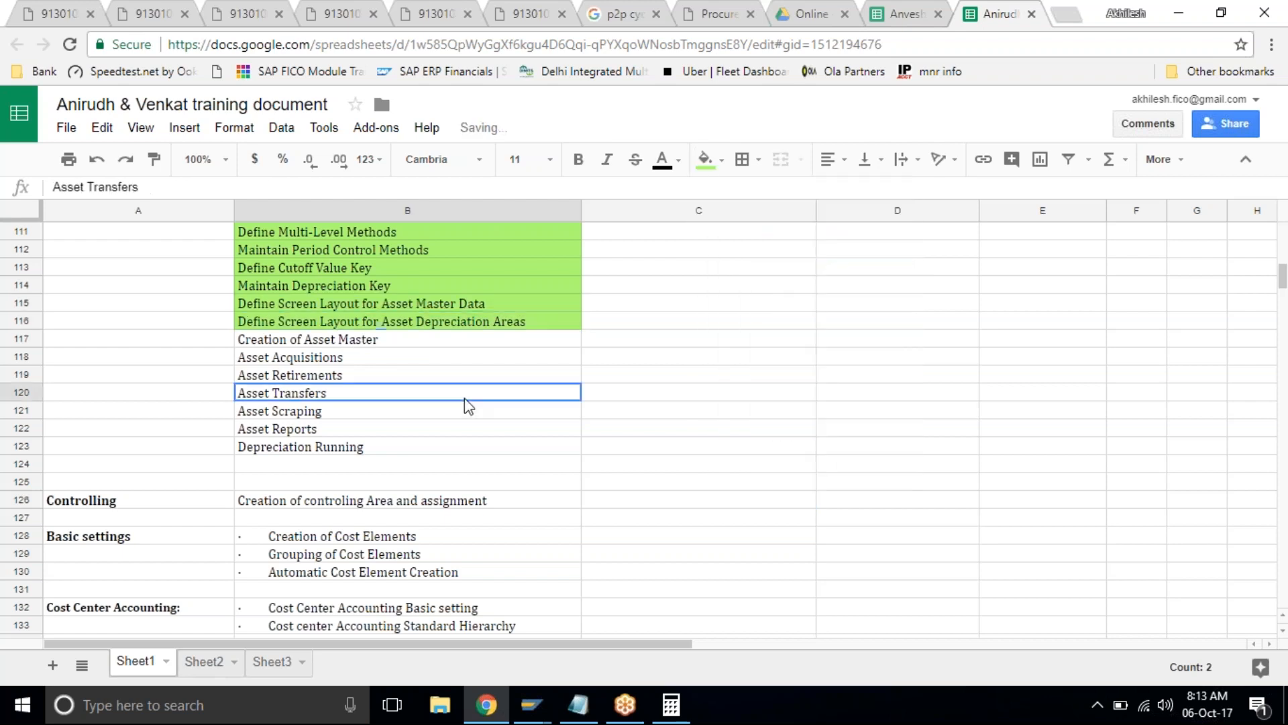
Insert a row above Creation of Asset Master and enter the topic "Activate asset class" in column B.
click(27, 339)
right_click(27, 338)
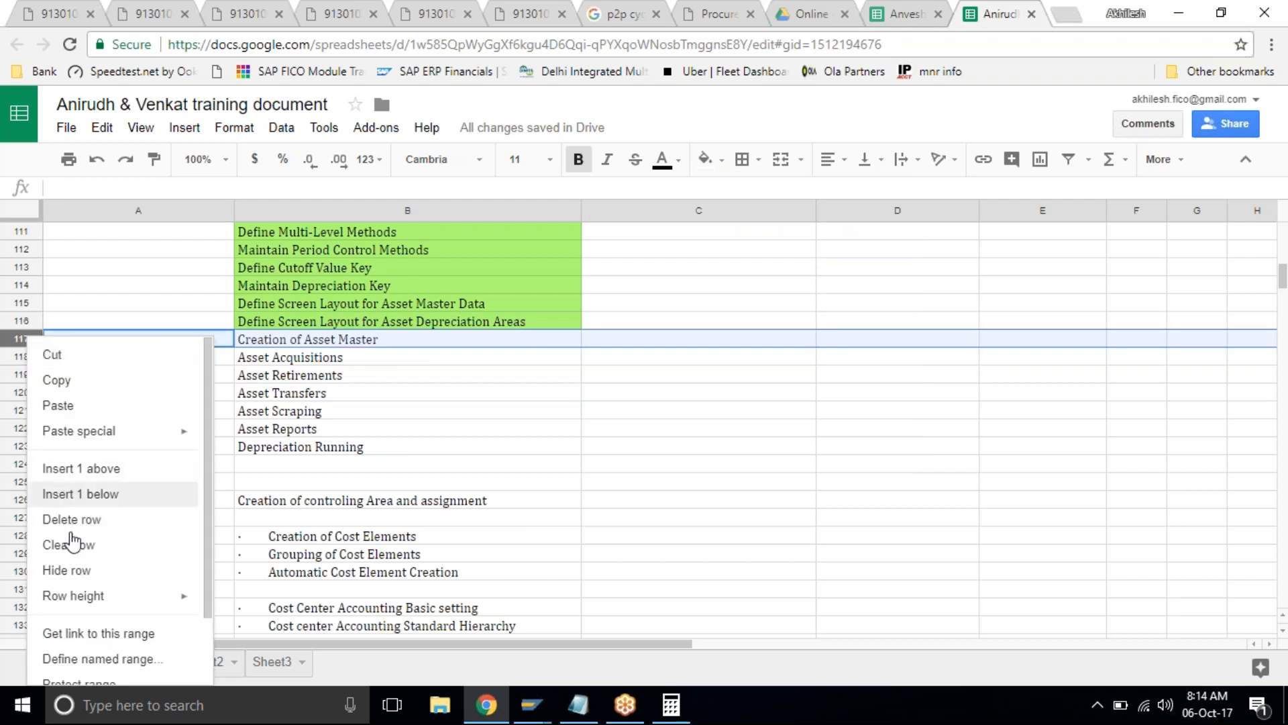
click(77, 475)
click(329, 341)
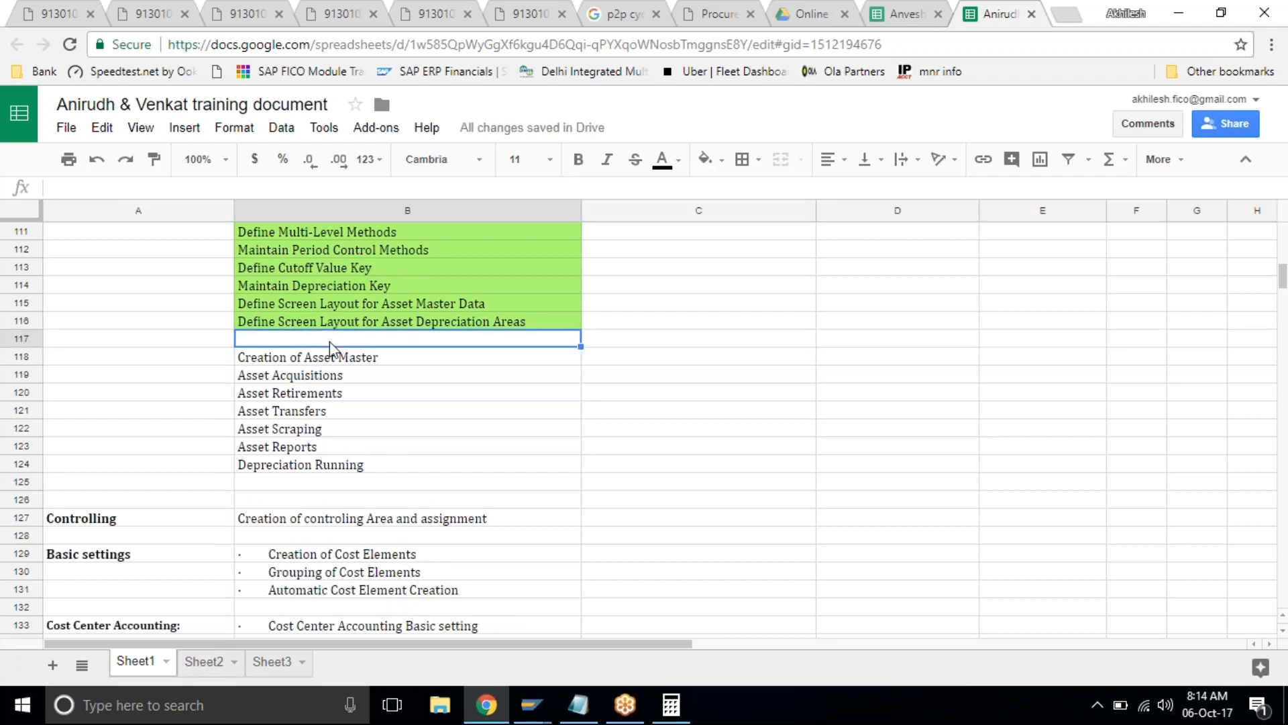
text(Activate asset class)
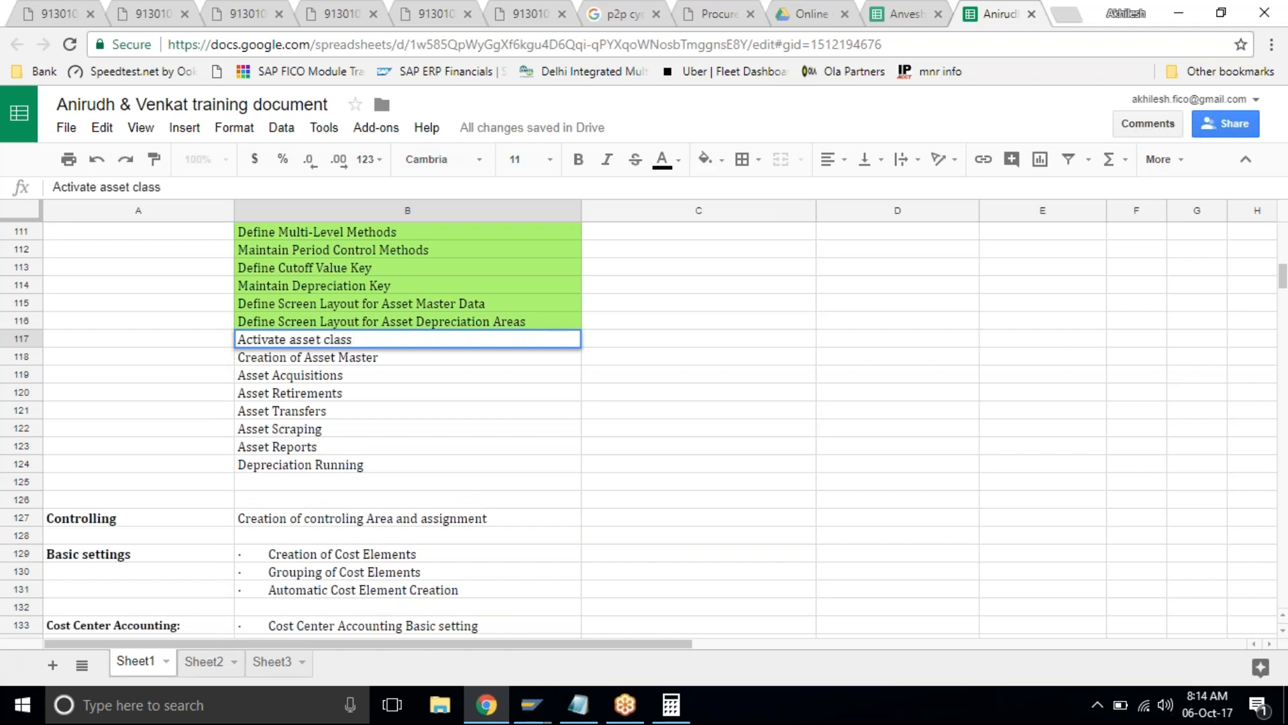
key(Return)
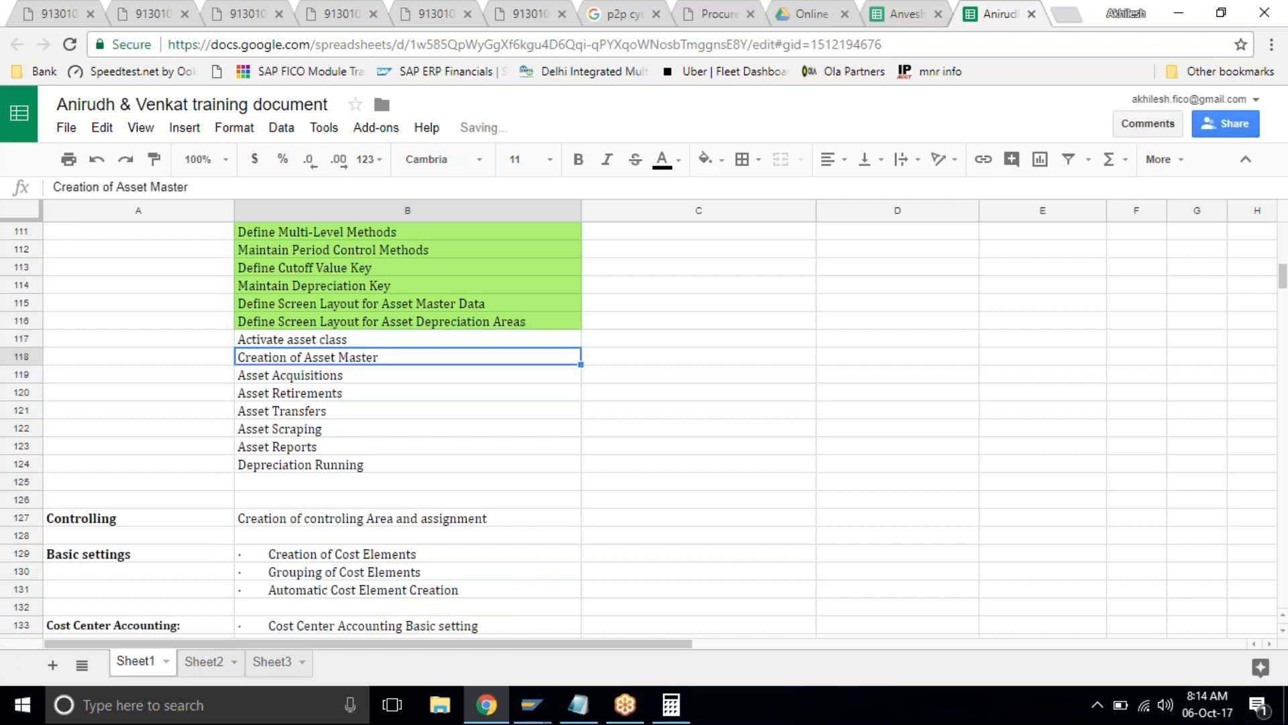
click(481, 396)
Switch to the SAP Display IMG window and open Determine Depreciation Areas in the Asset Class under Asset Accounting Valuation for chart of depreciation TAT1.
mouse_move(535, 704)
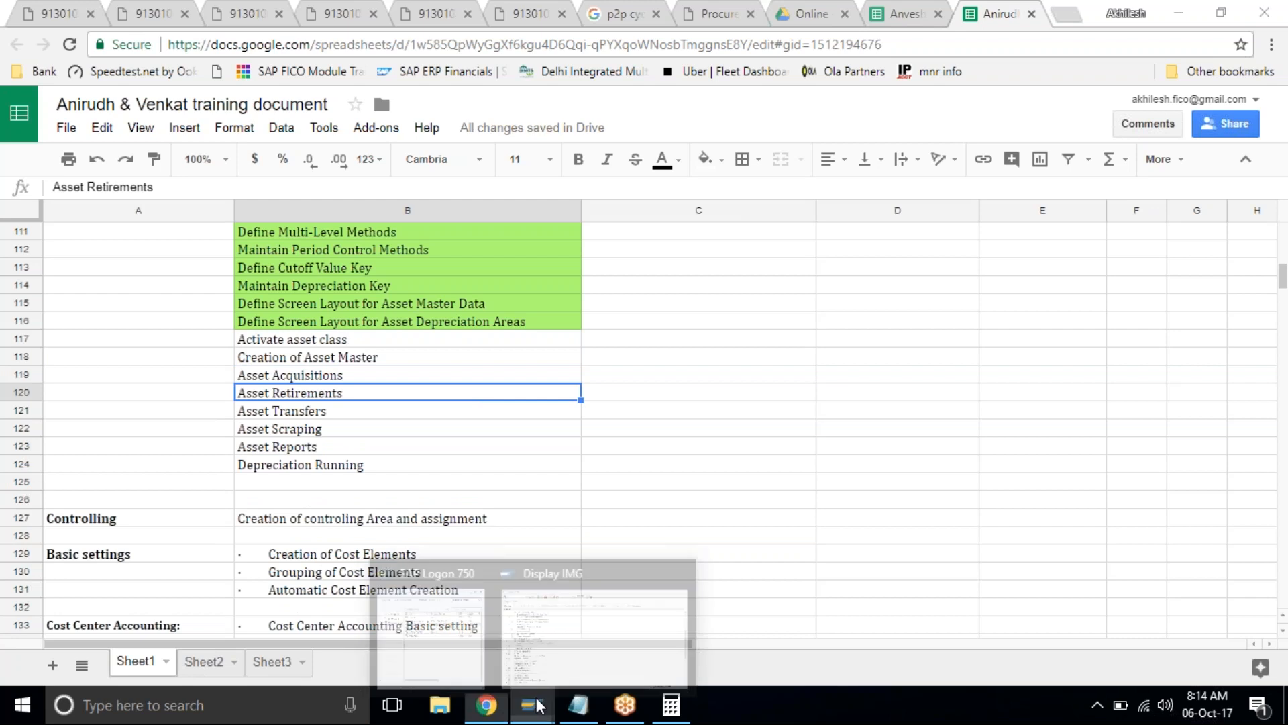
click(561, 637)
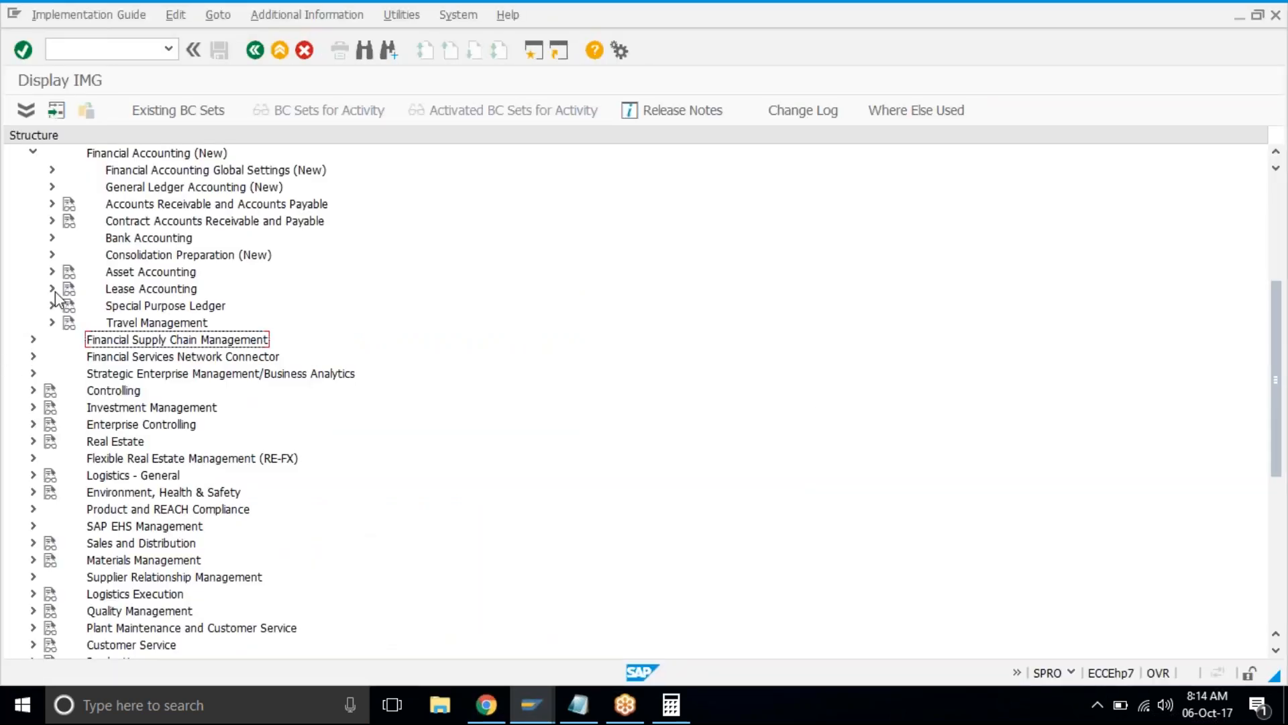
click(52, 272)
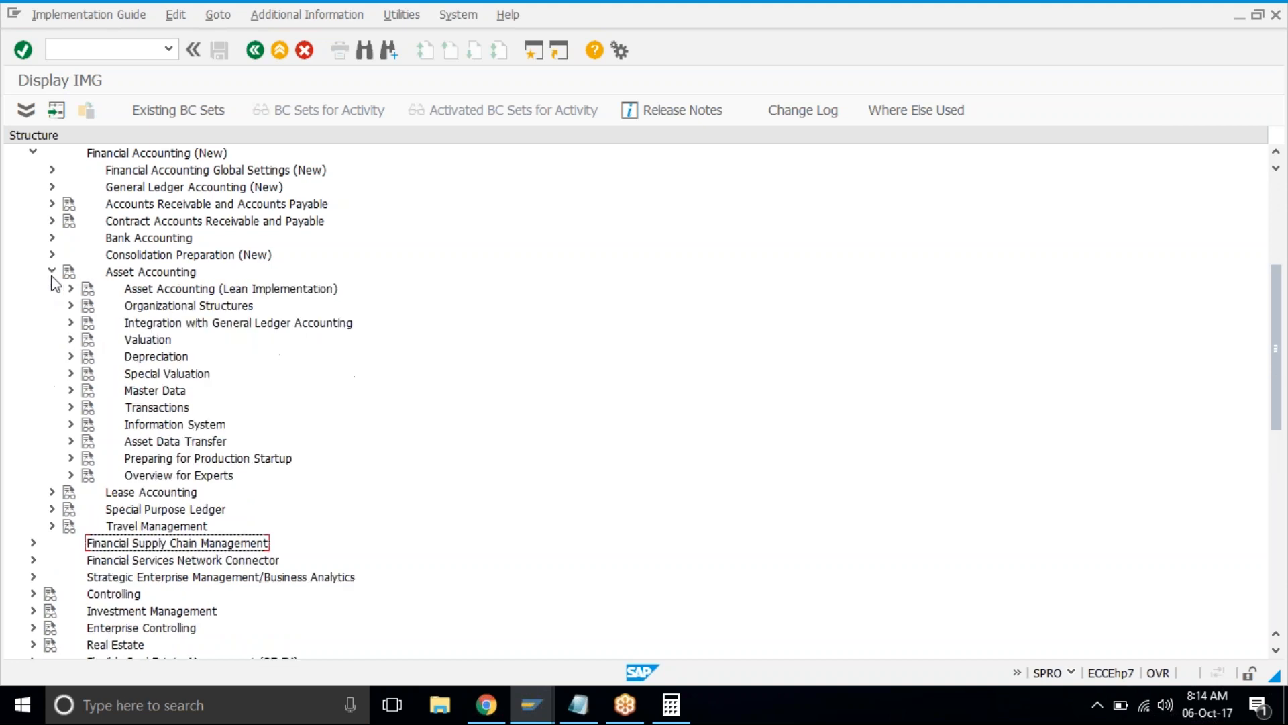
click(72, 340)
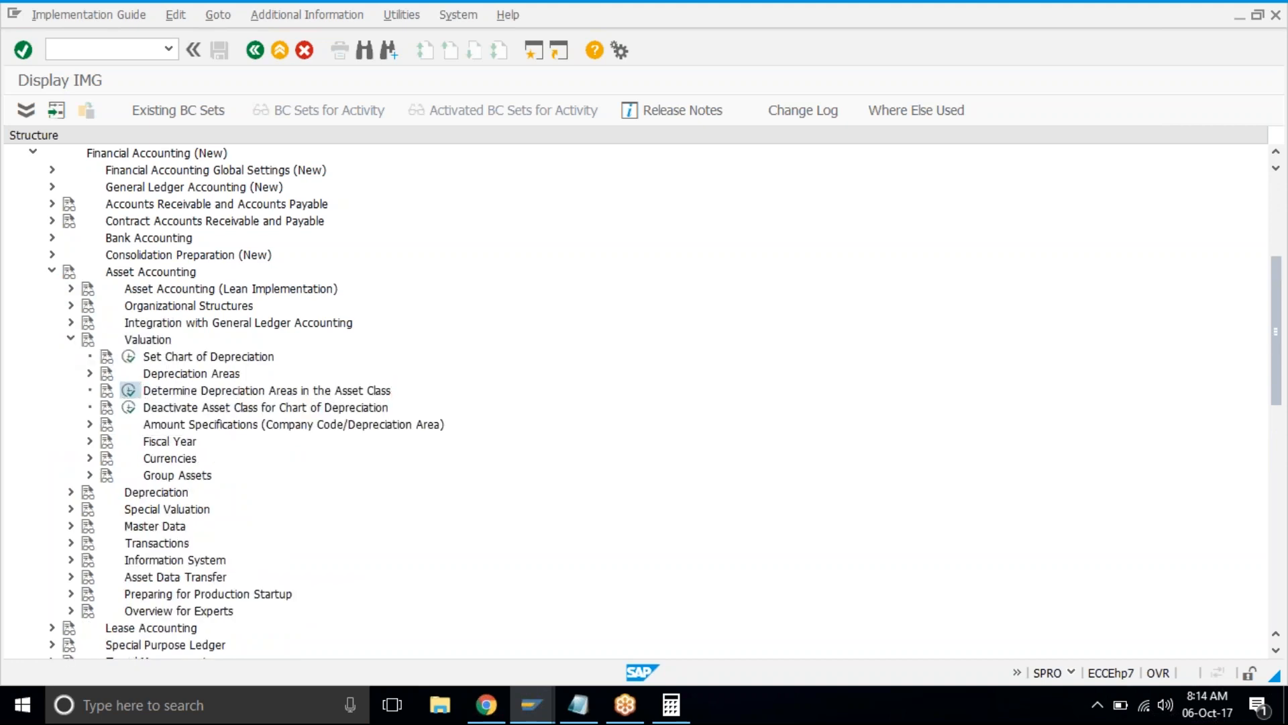
click(128, 389)
text(tatl)
key(Return)
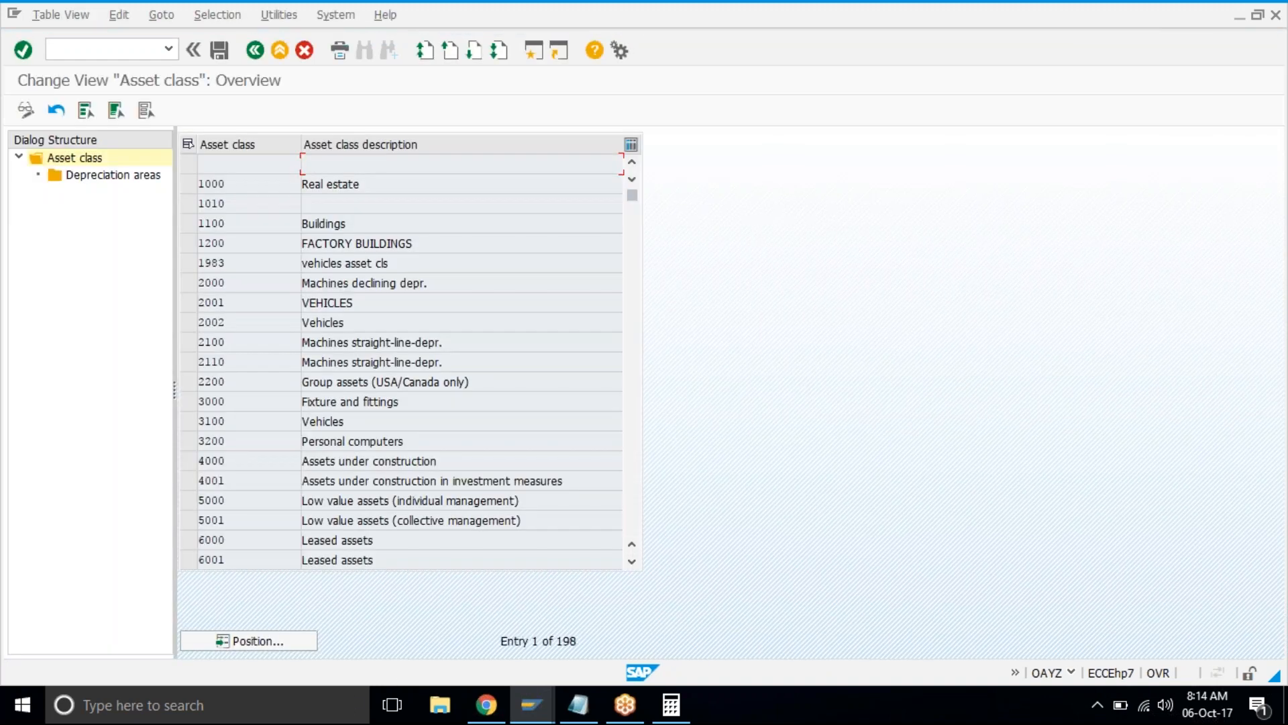
Switch to the training sheet in Chrome and replace the topic in row 117 with "Determine depreciation area for asset class".
click(487, 704)
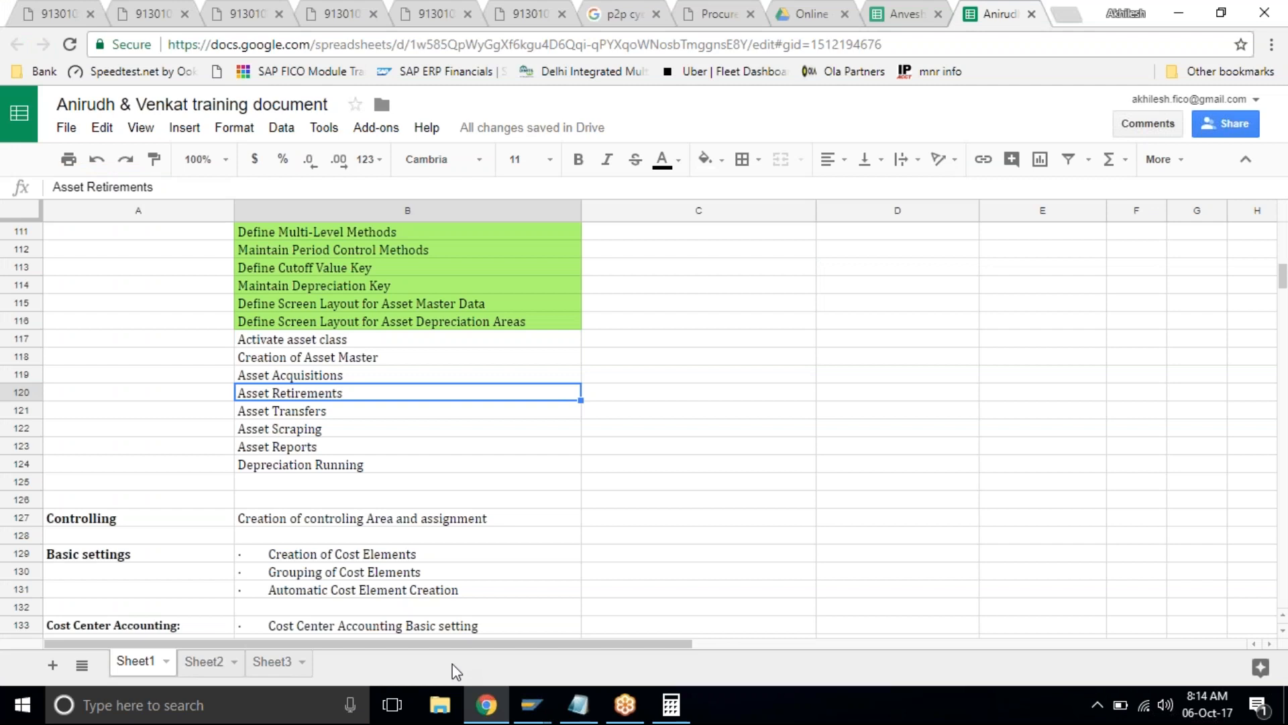
key(Up)
key(Up)
key(Up)
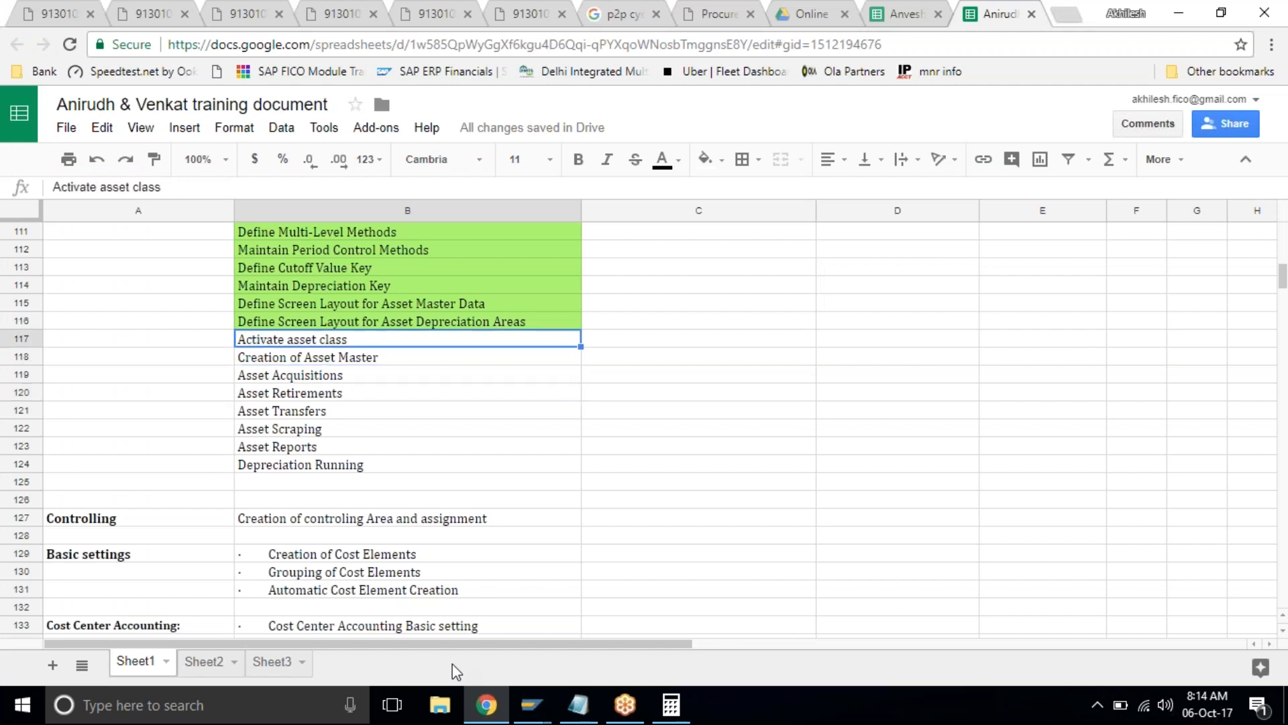
text(Determine depreciation area for asset class)
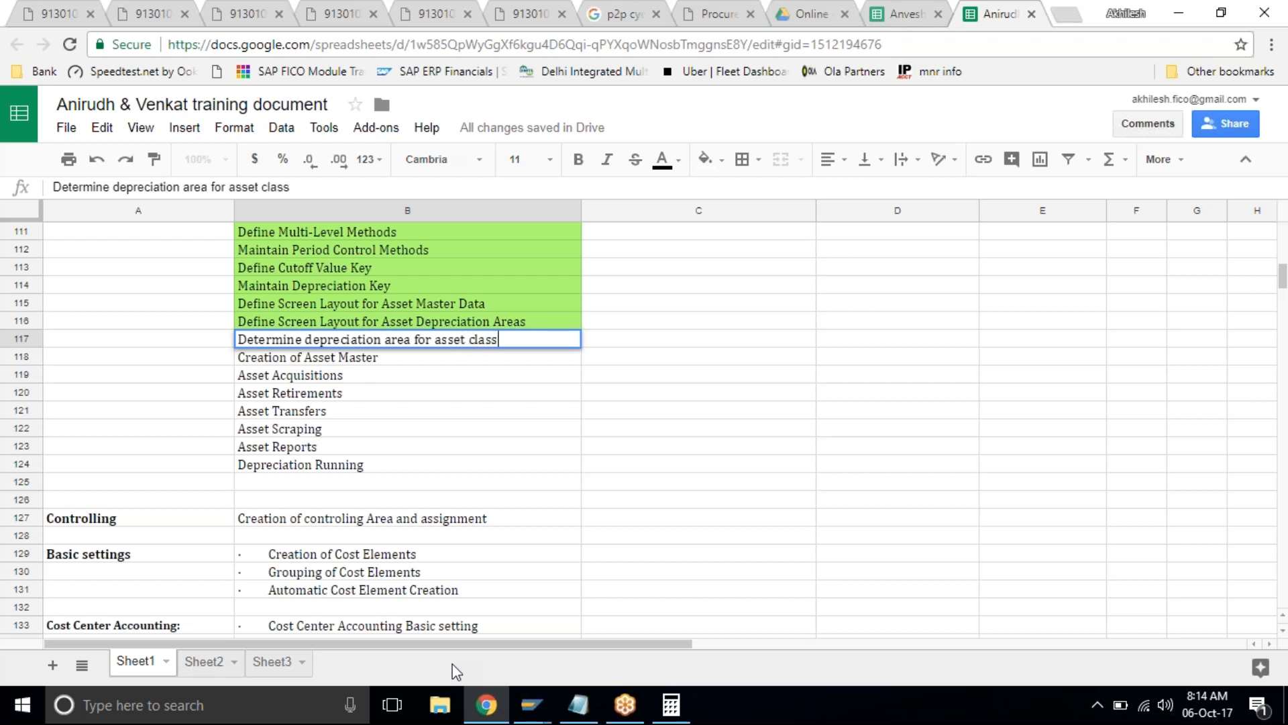
key(Return)
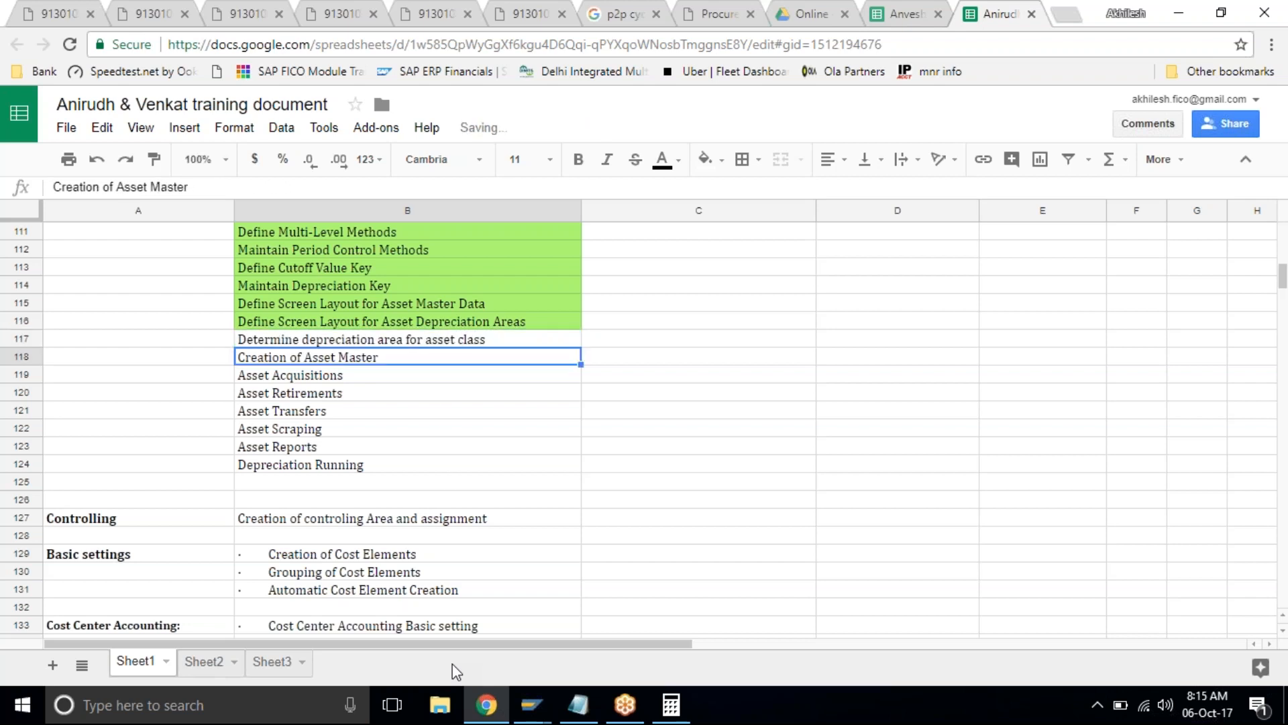
Switch back to the SAP asset class view, position the list at TAT01 and open the depreciation areas of the Vehicles class.
click(534, 709)
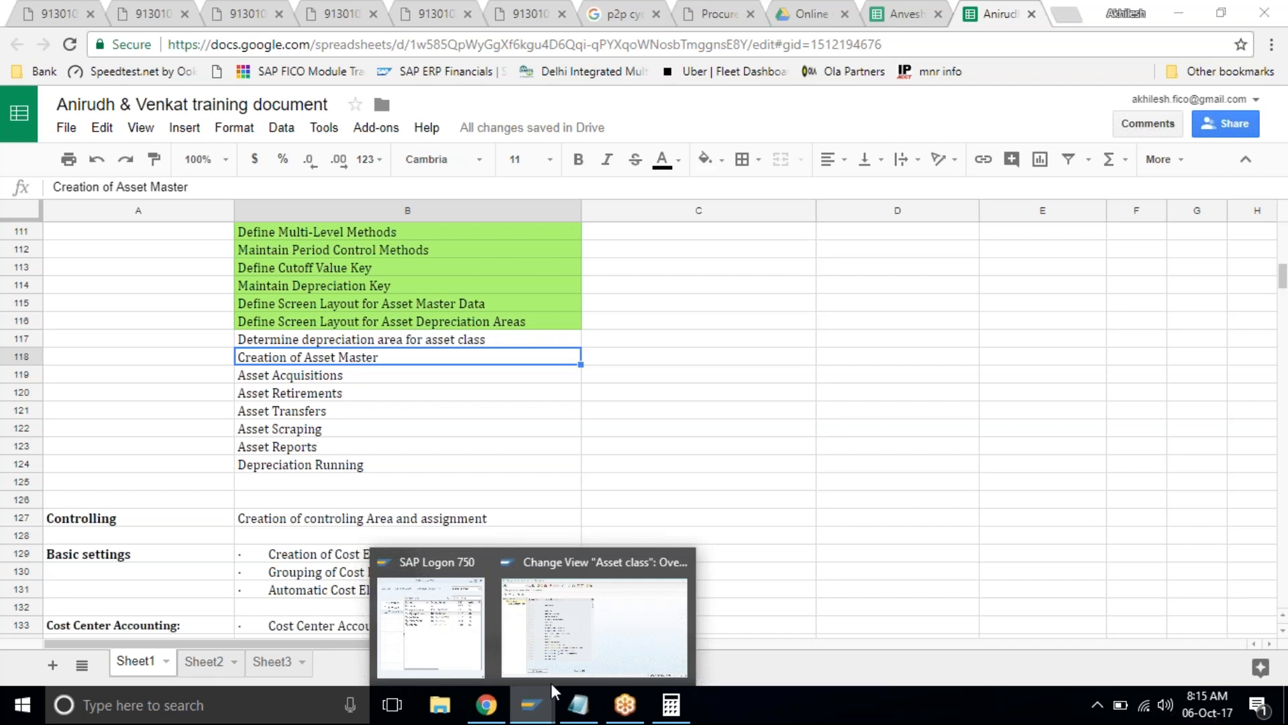
click(569, 654)
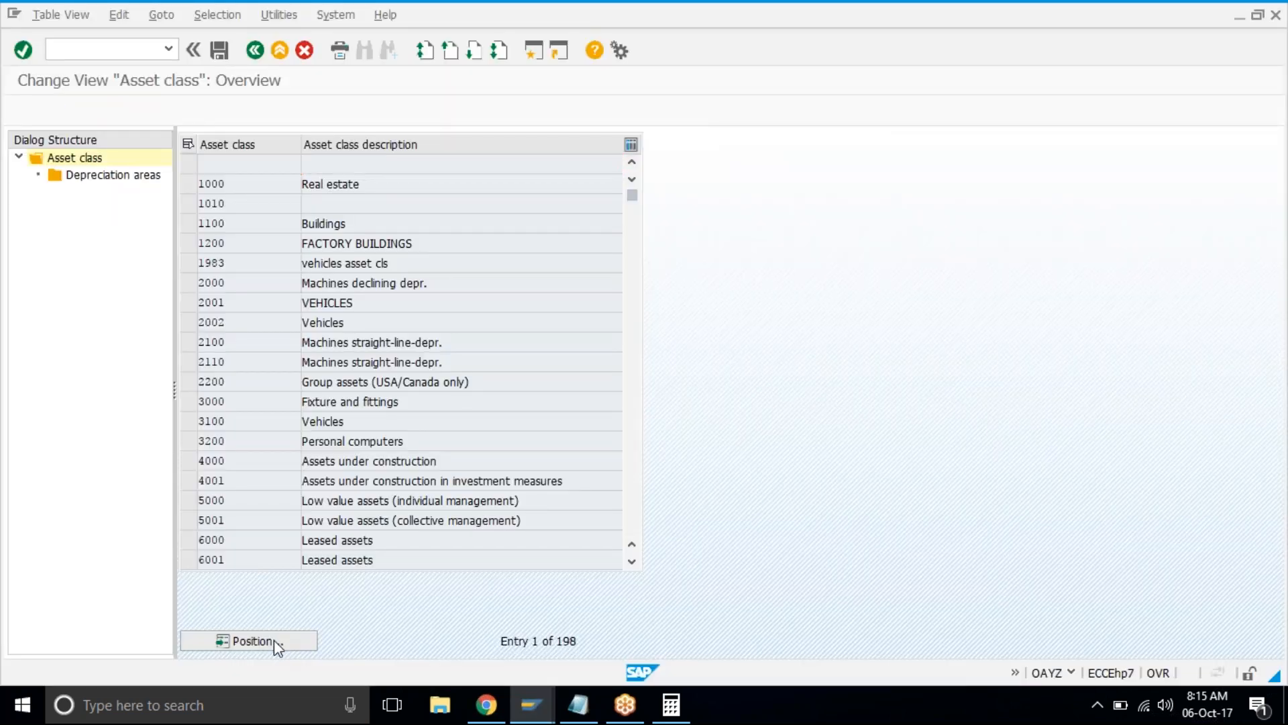
click(273, 639)
text(r)
key(BackSpace)
text(tat01)
key(Return)
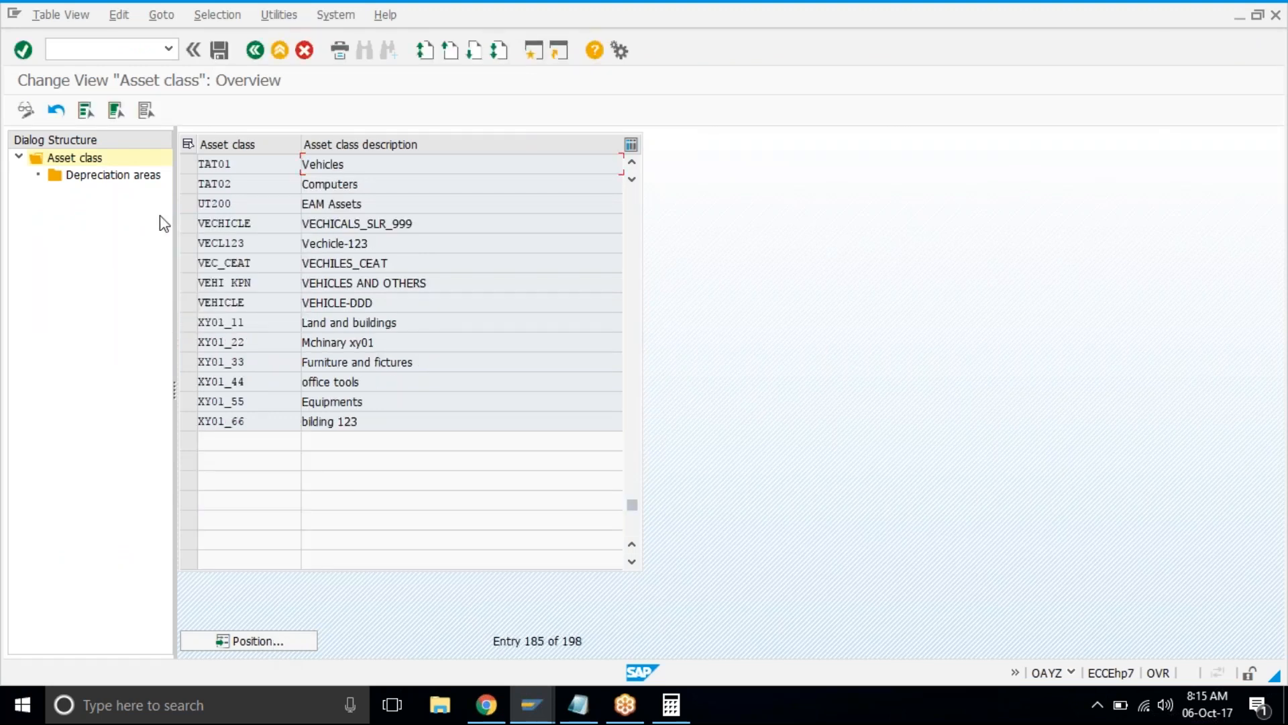
click(191, 170)
double_click(118, 178)
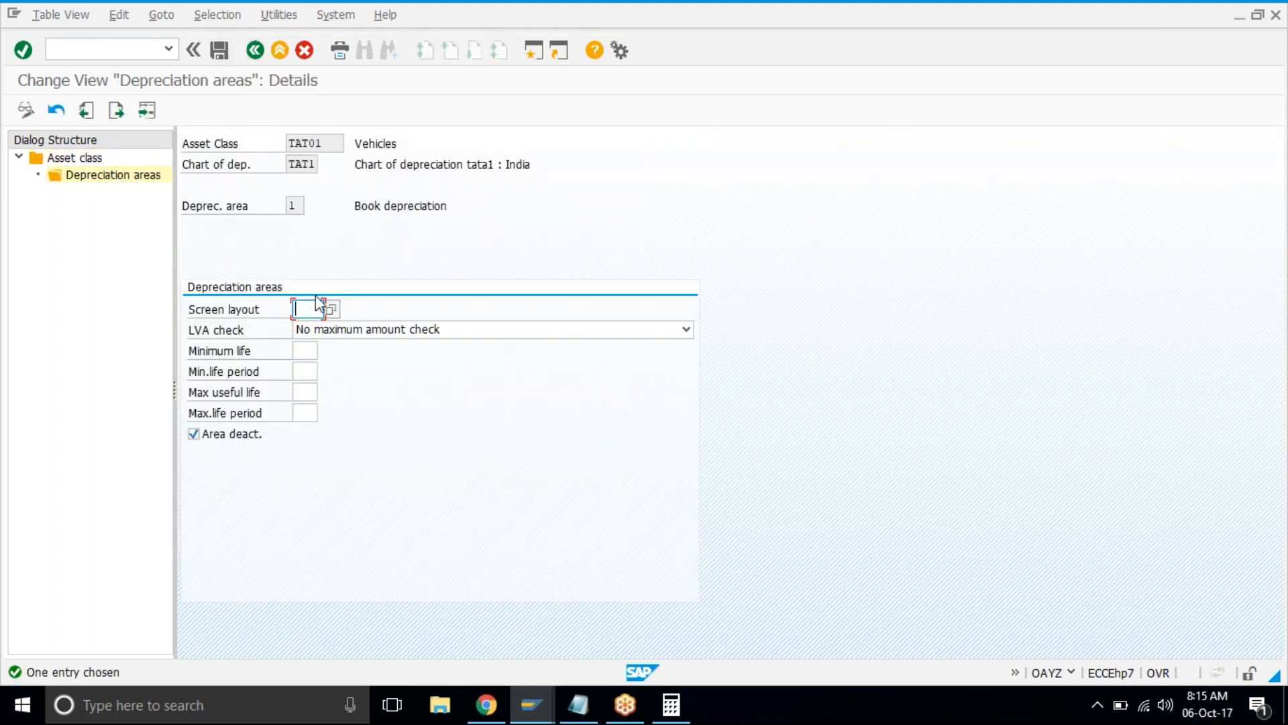
Assign screen layout 2000 to TAT01's book depreciation area, clear Area deact., save, and return to the asset class overview.
click(332, 309)
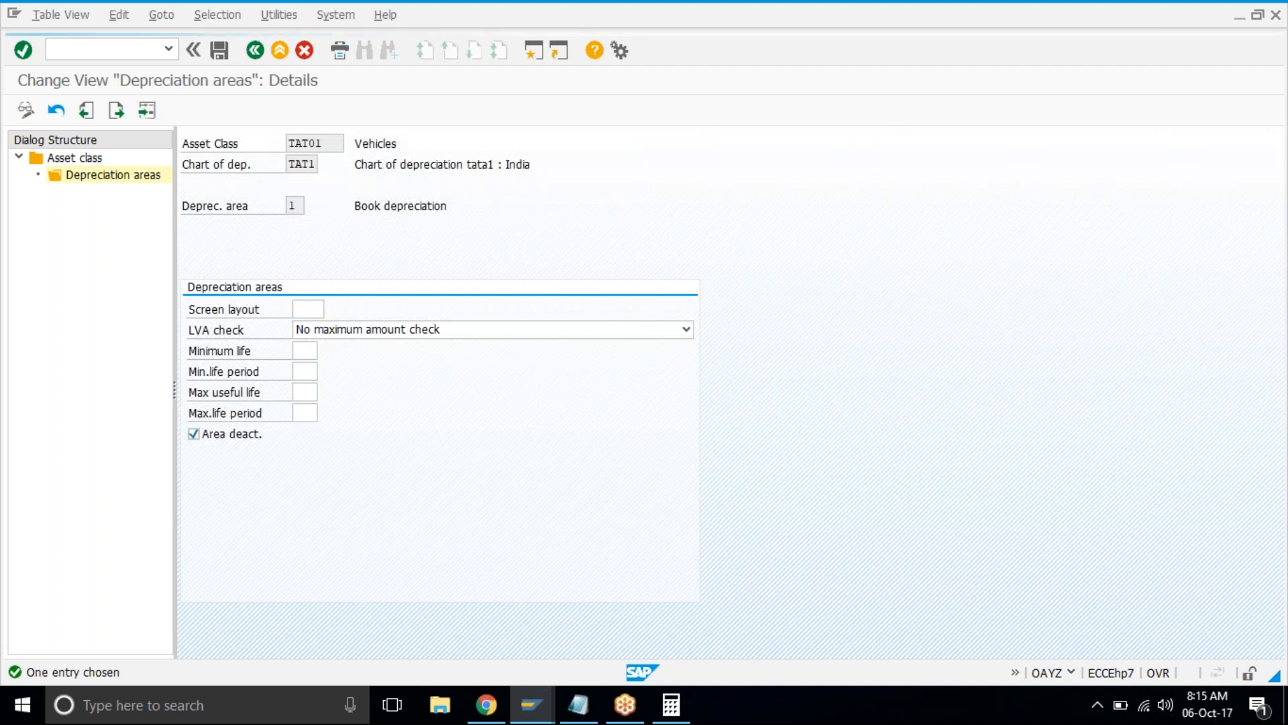
double_click(344, 304)
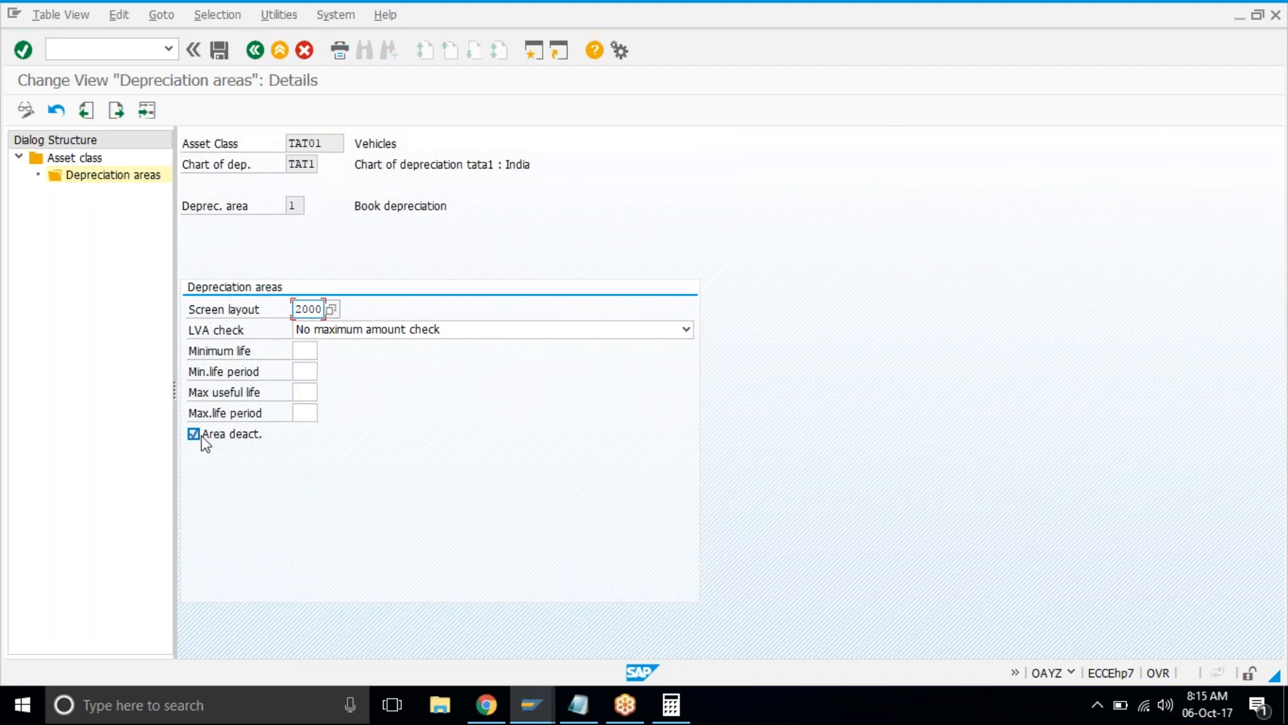
click(195, 435)
click(222, 54)
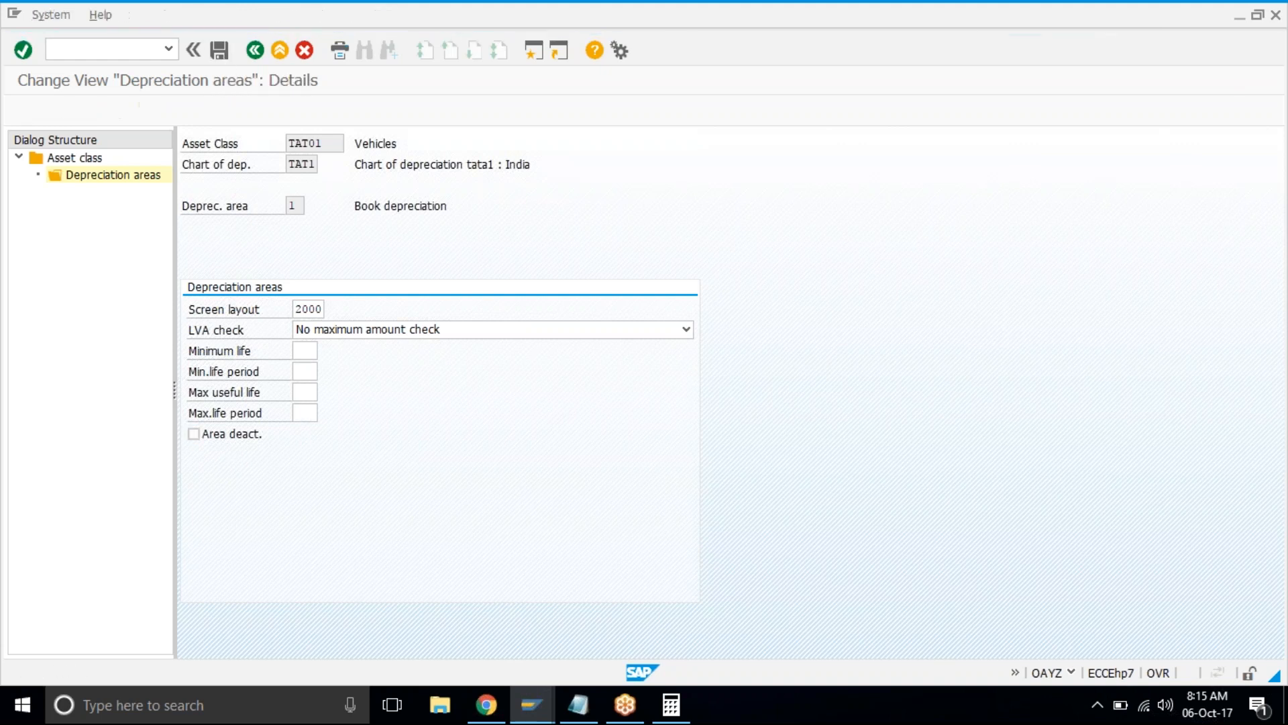
click(224, 311)
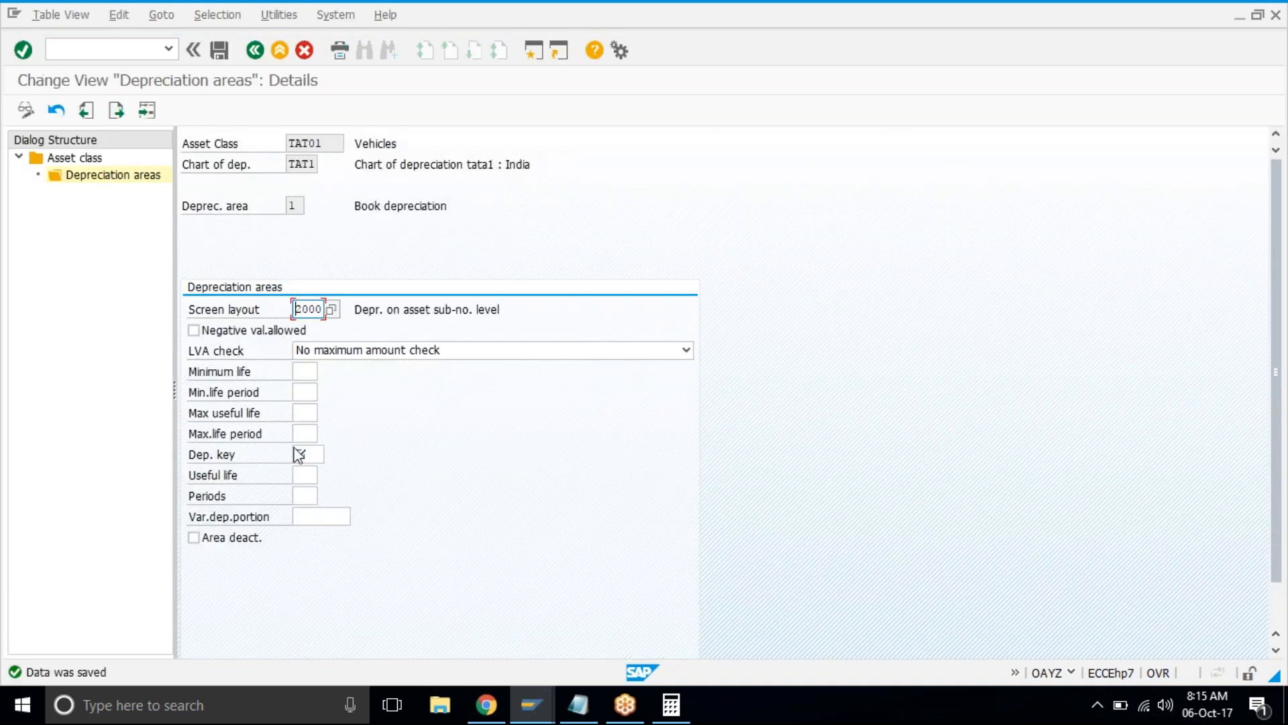
click(304, 51)
click(309, 57)
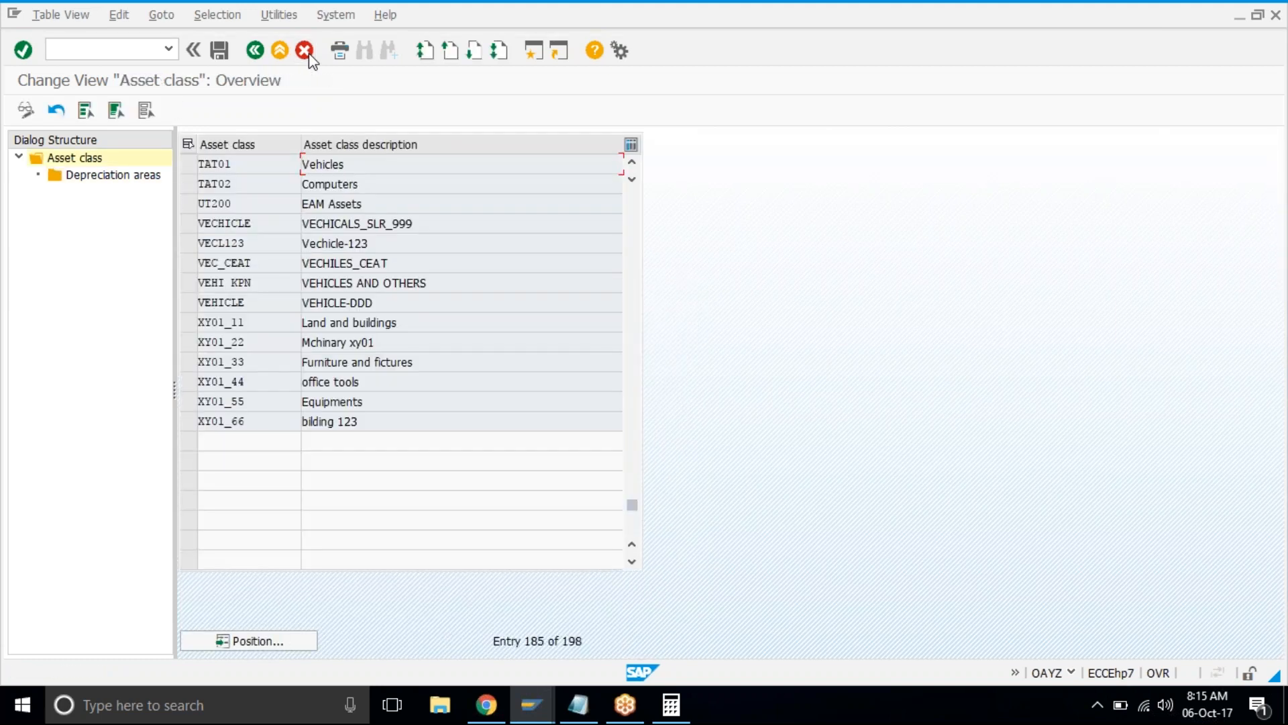
For asset class TAT02, assign screen layout 2000 to the book depreciation area, clear Area deact., save, and return to the asset class overview.
click(188, 184)
double_click(111, 176)
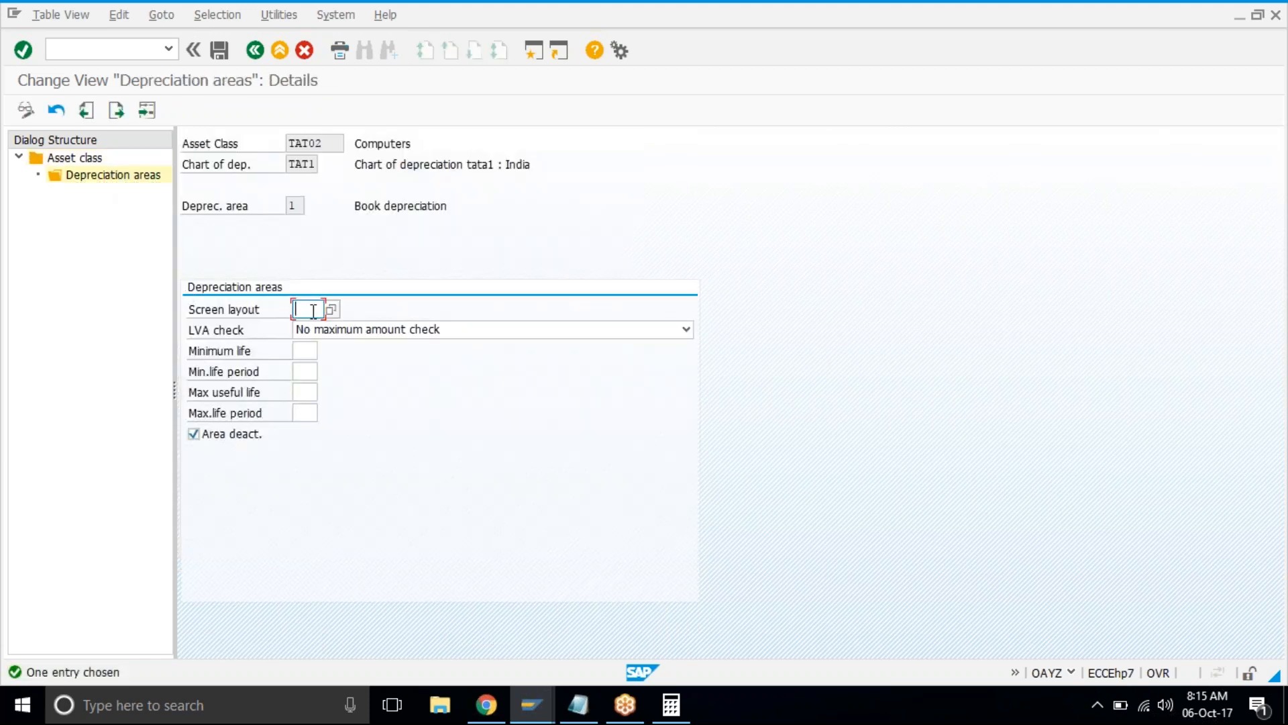
key(alt+t)
key(Escape)
click(314, 328)
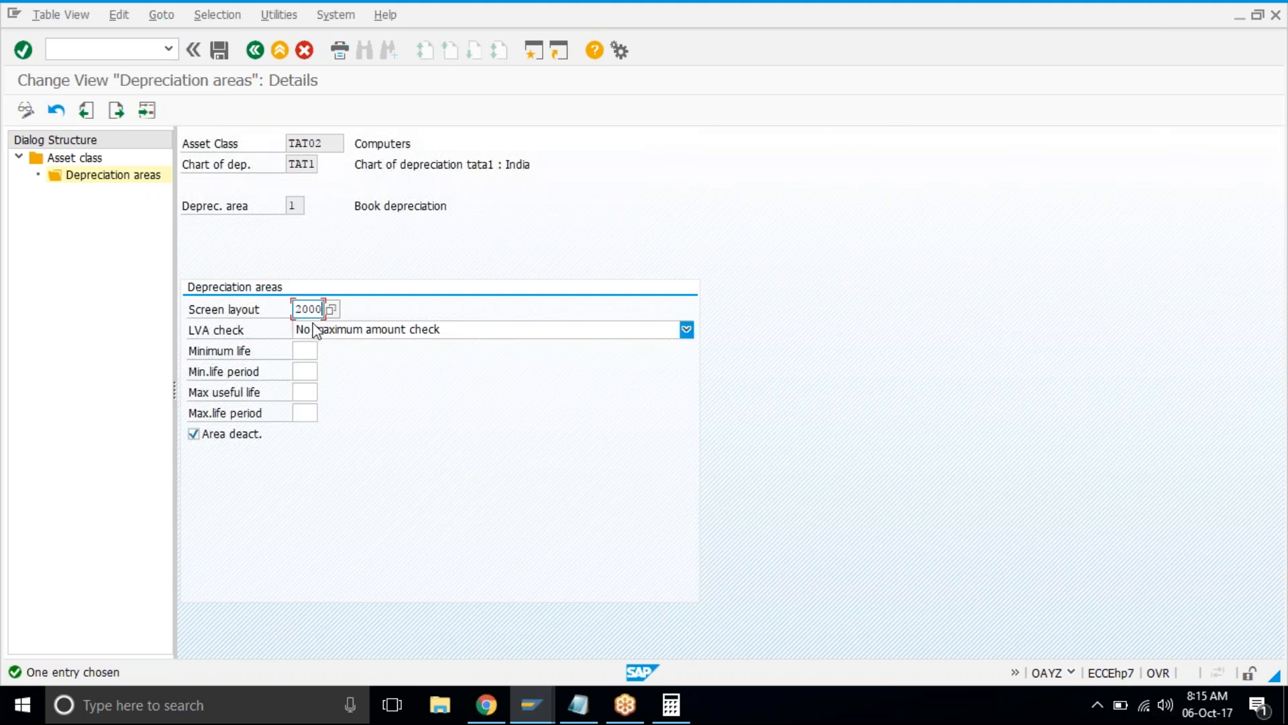
click(195, 435)
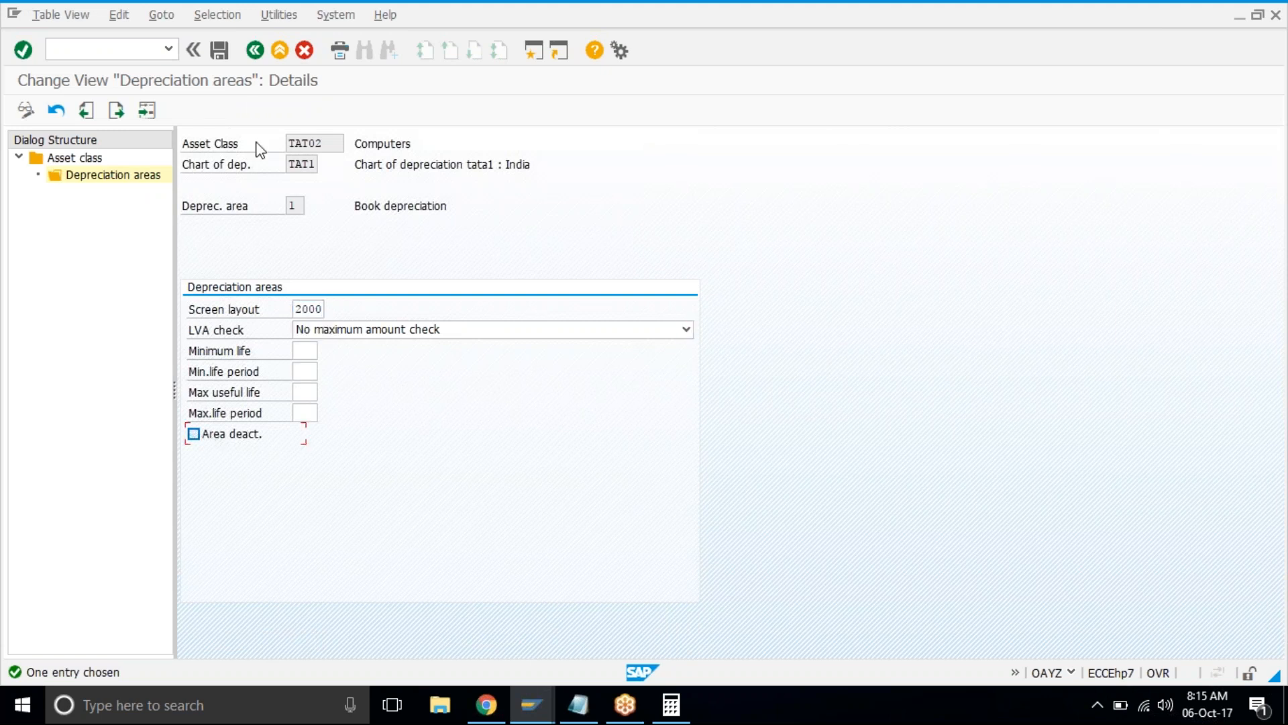
click(220, 51)
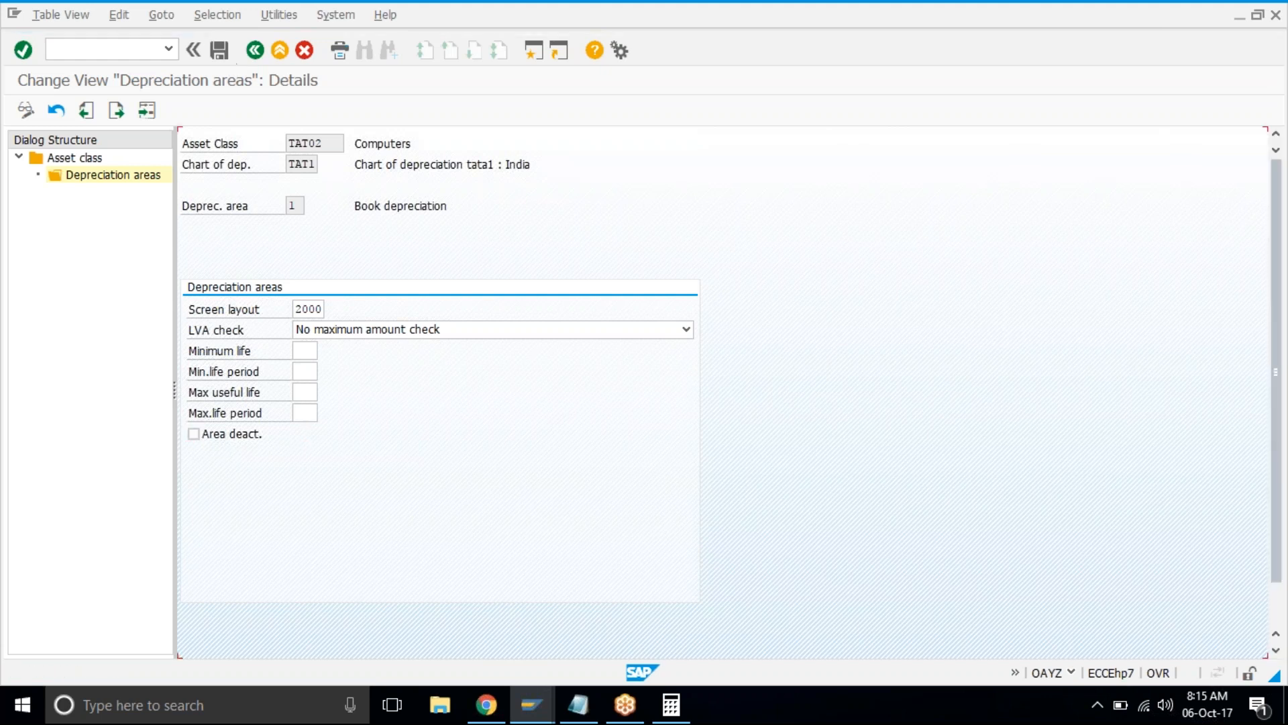
click(305, 51)
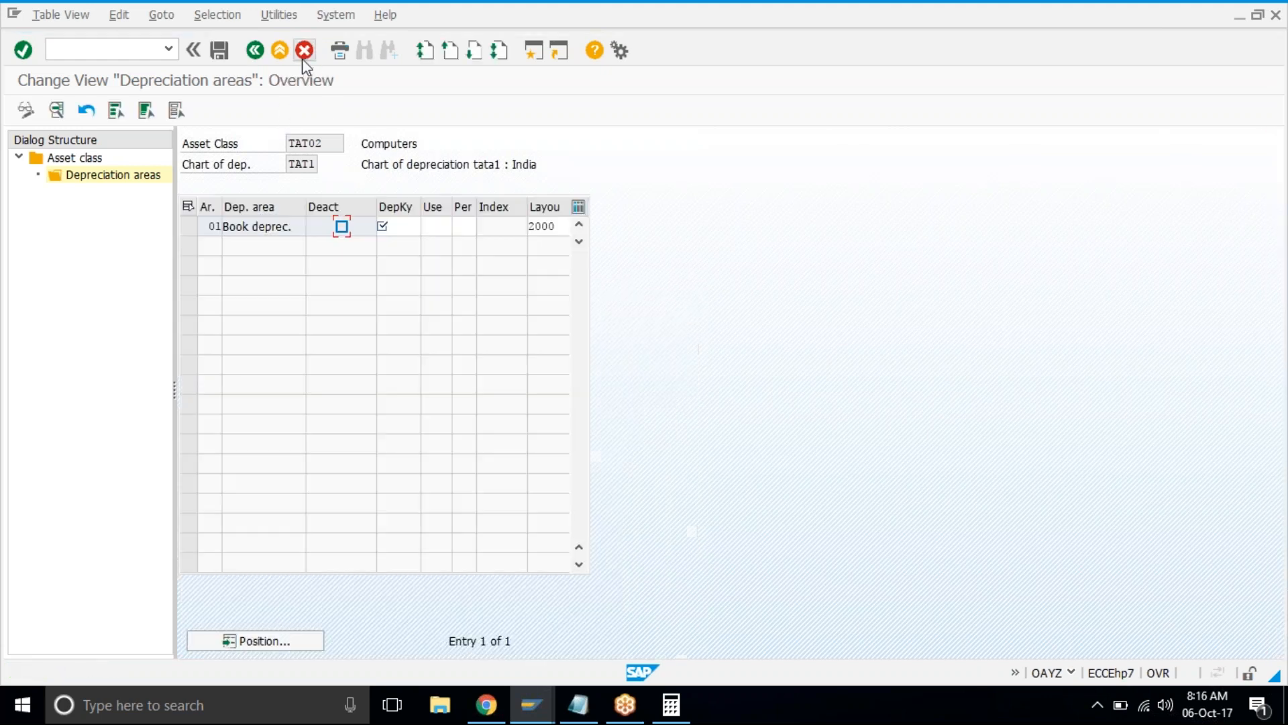
click(302, 57)
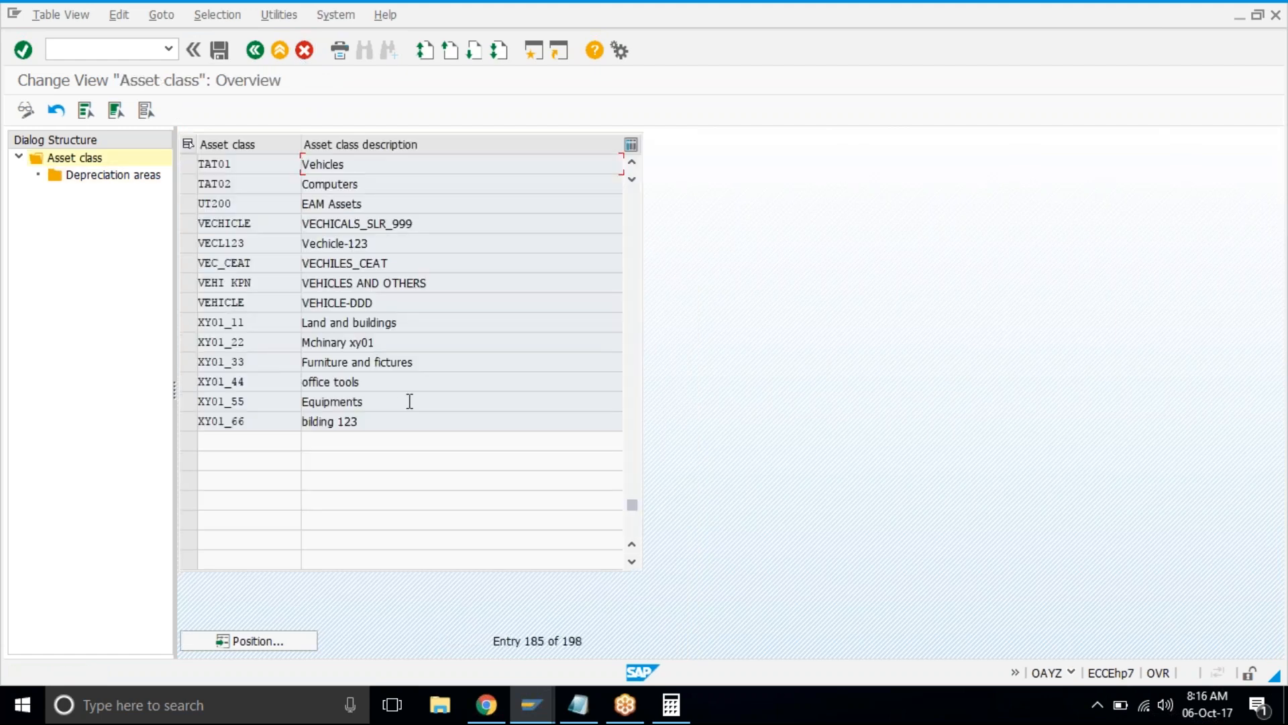
Leave the asset class customizing and the implementation guide, returning to the SAP Easy Access menu.
click(281, 51)
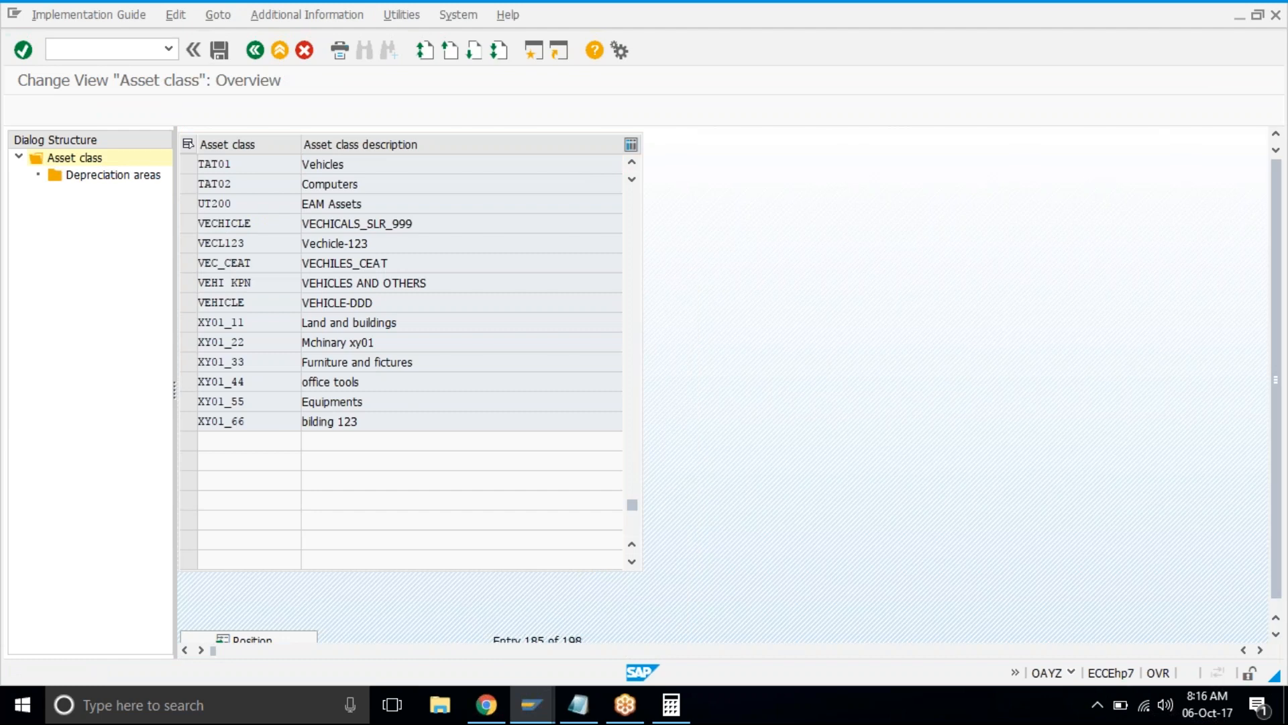
key(shift+F3)
key(shift+F3)
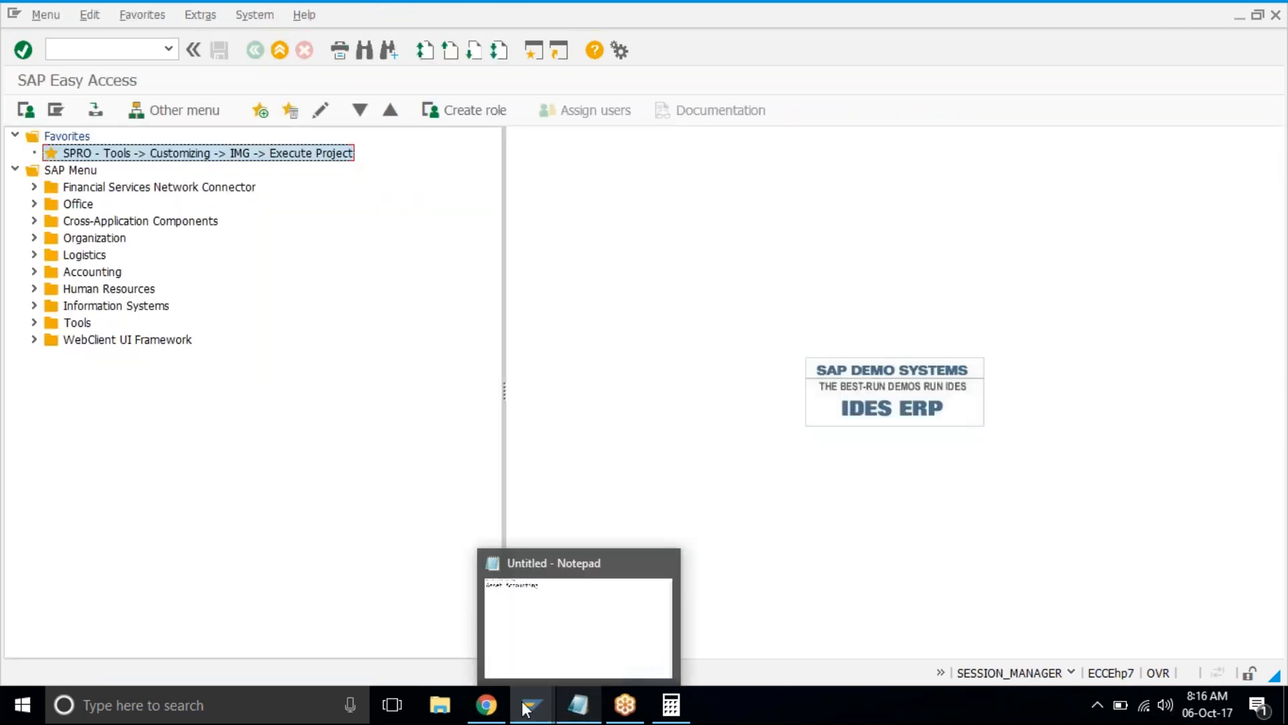
Switch to the training sheet in Chrome and fill the topics in rows 117 and 118 with the custom light green.
click(485, 704)
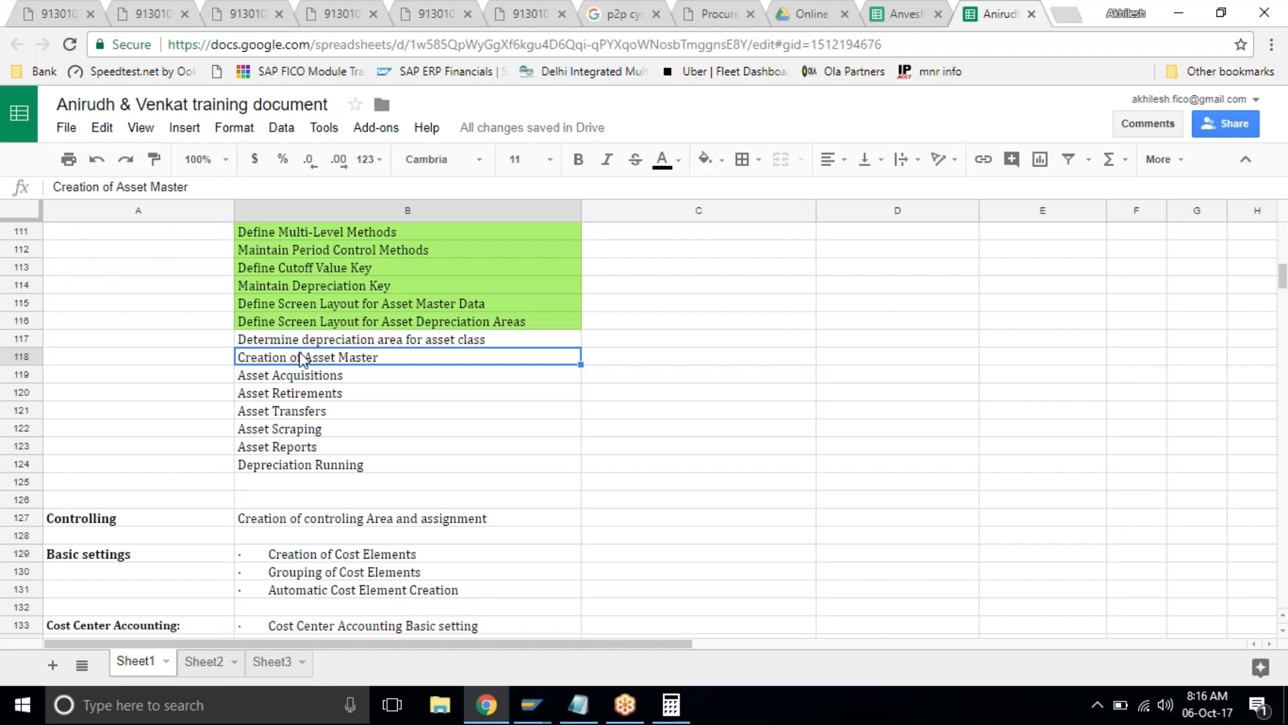
click(324, 344)
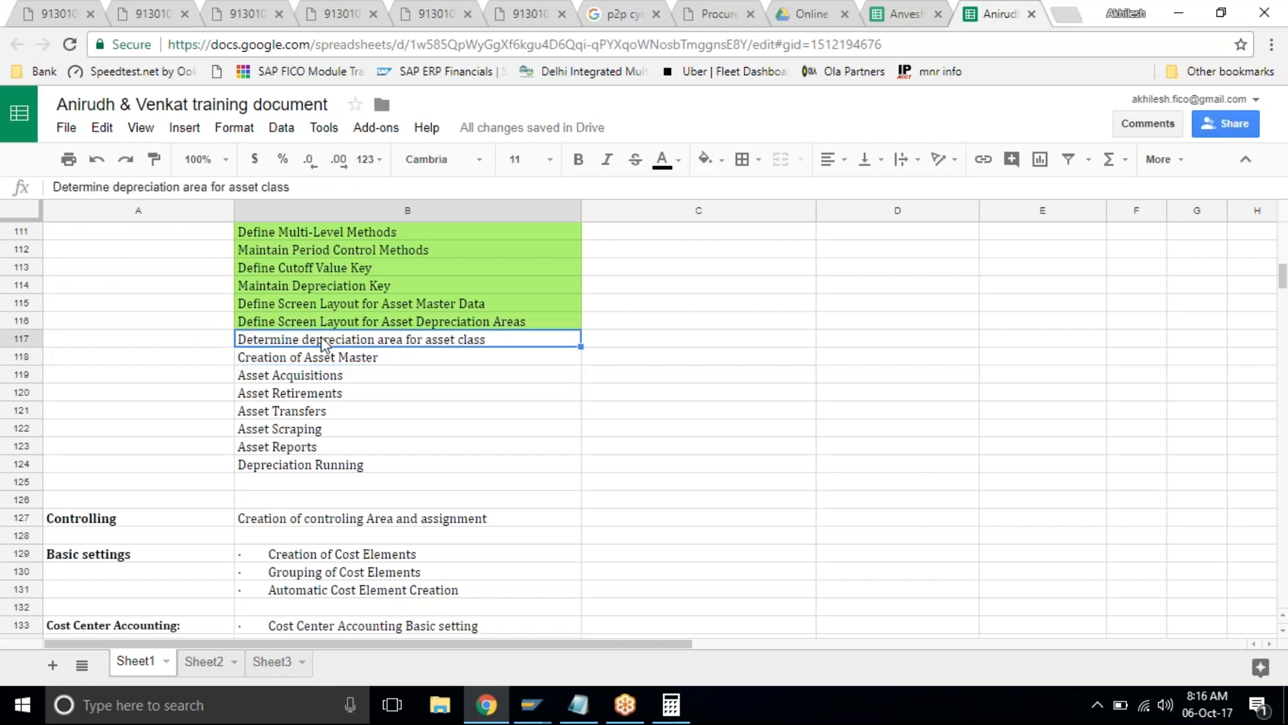
key(shift+Down)
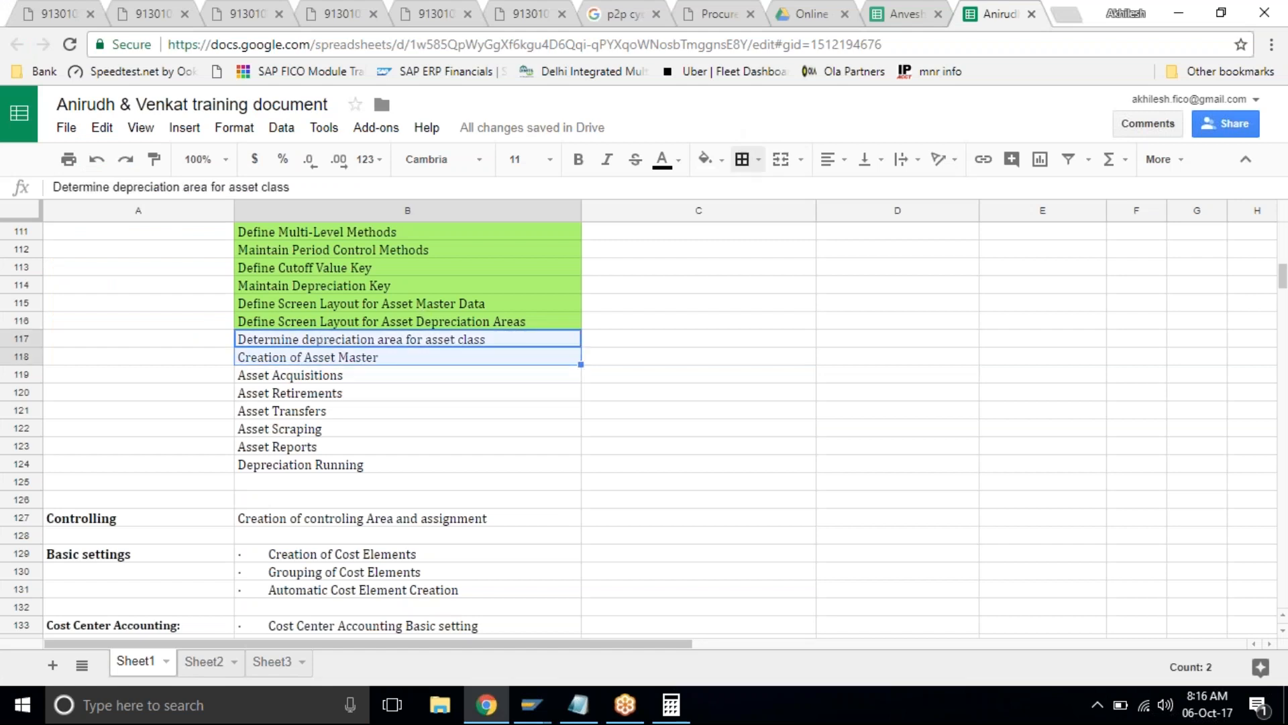
click(719, 172)
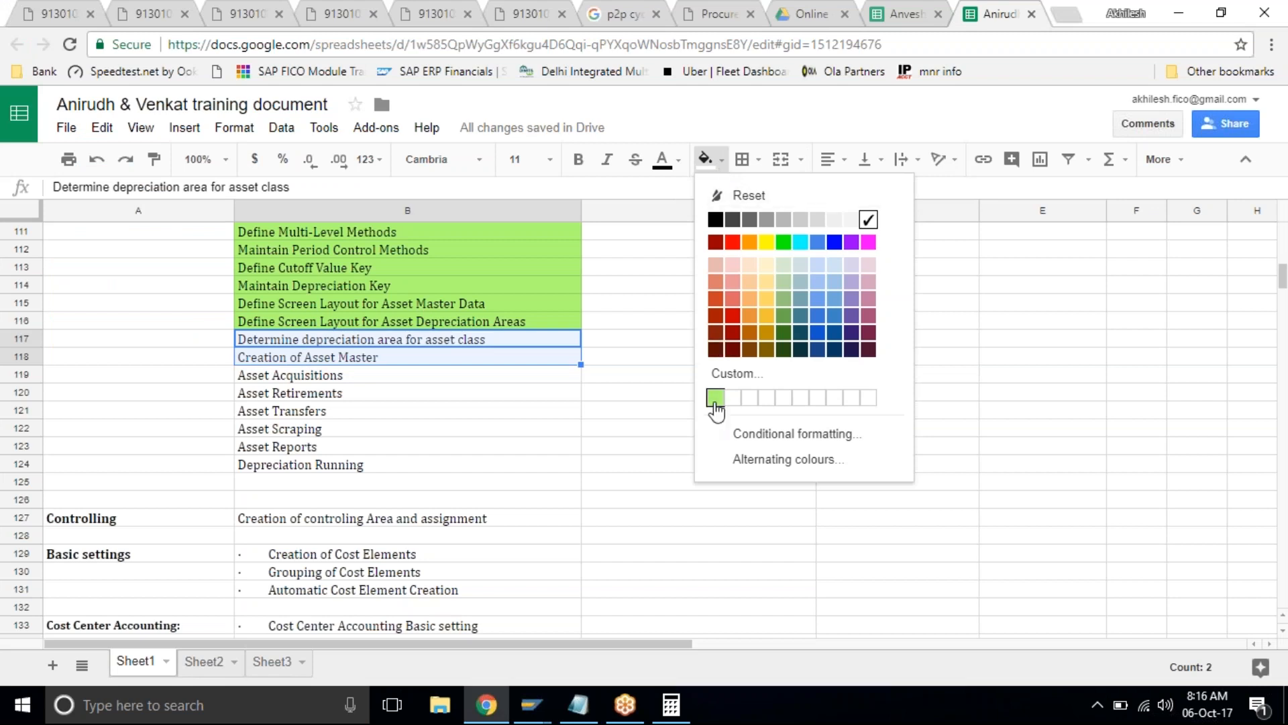
click(716, 398)
click(462, 433)
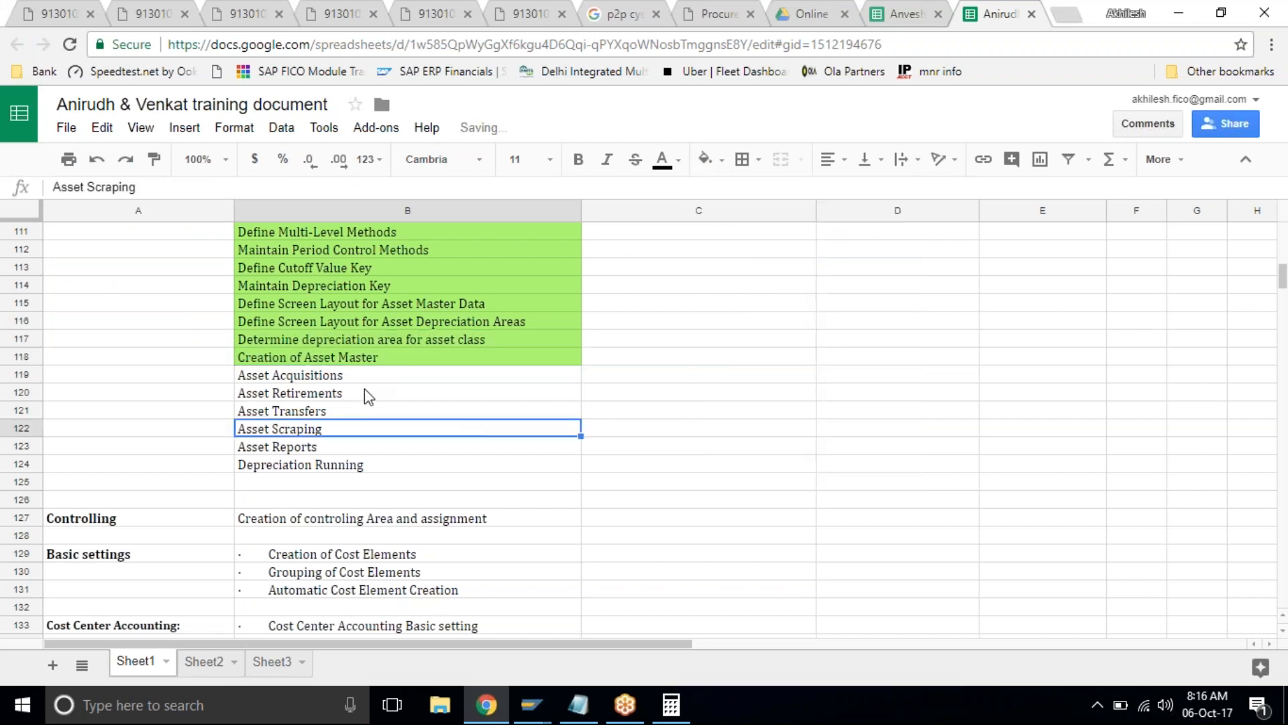
click(364, 376)
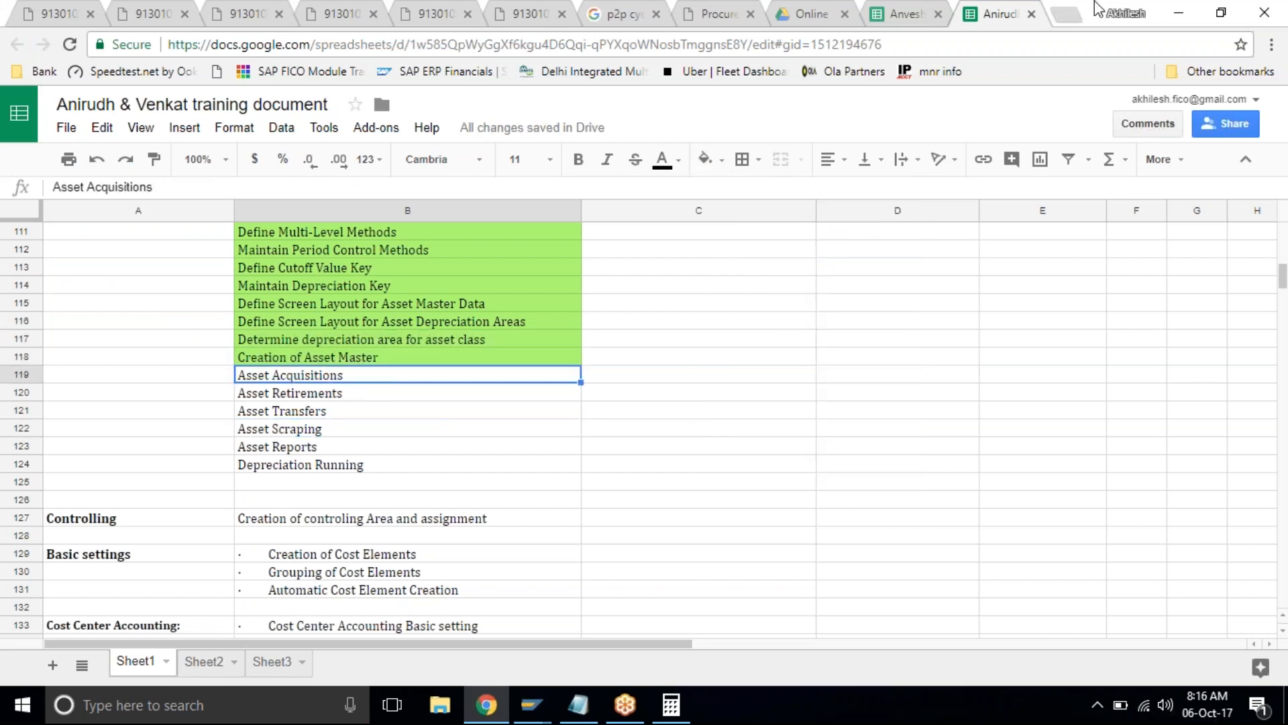
Switch back to SAP Easy Access and expand the SAP menu through Accounting and Financial Accounting to Fixed Assets.
click(1175, 13)
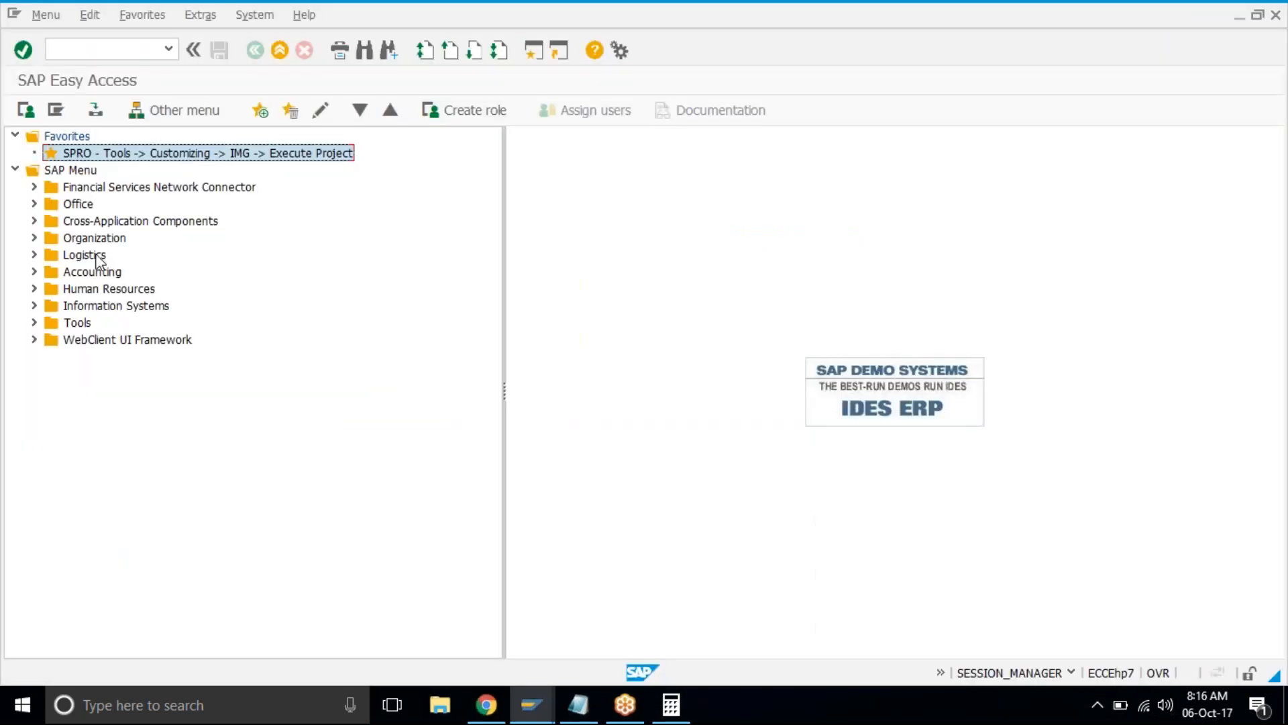
click(67, 275)
double_click(67, 276)
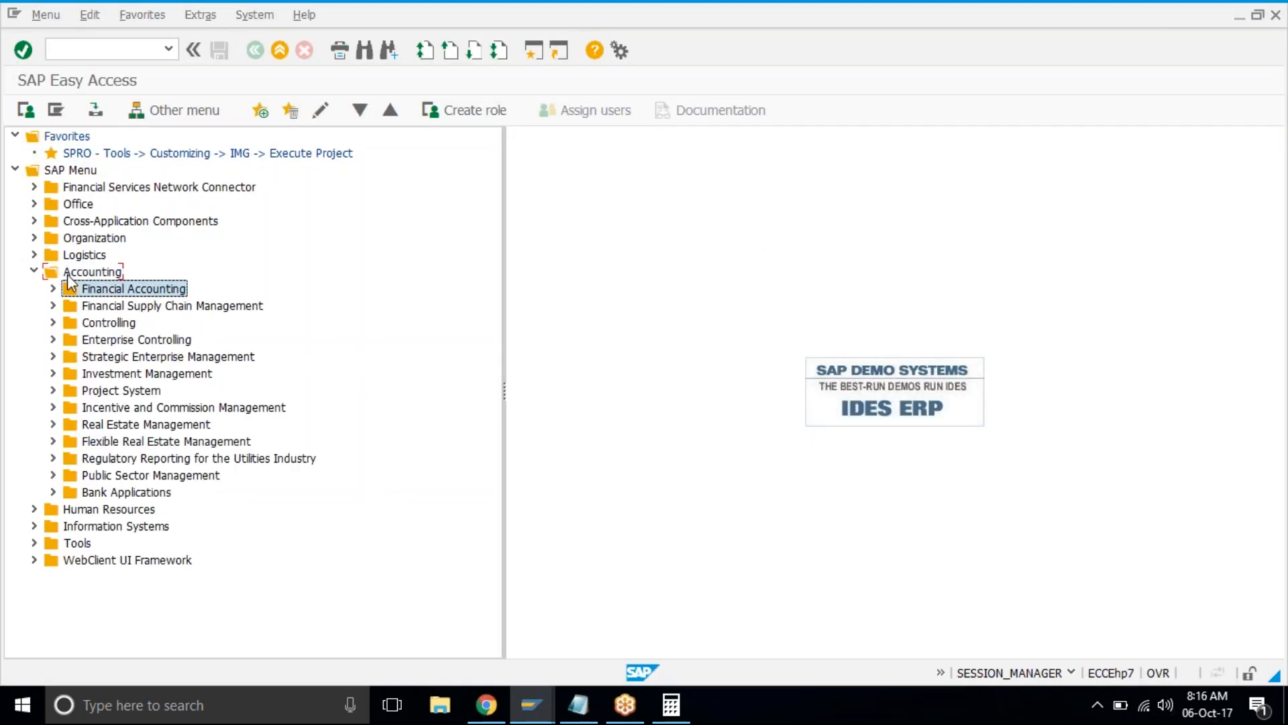
key(Down)
key(Up)
key(Right)
key(Down)
key(Down)
key(Down)
key(Down)
key(Right)
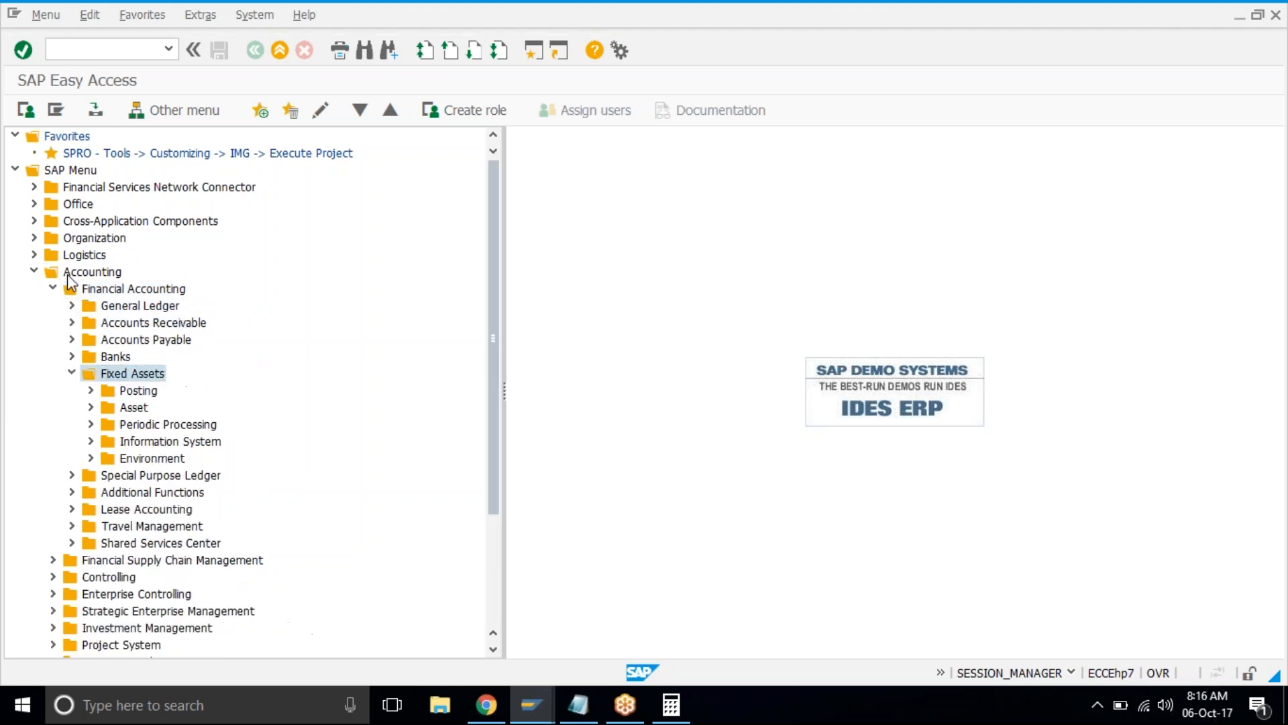
Expand Asset and Create under Fixed Assets and start transaction AS01 - Asset.
key(Down)
key(Down)
key(Right)
key(Down)
key(Right)
key(Down)
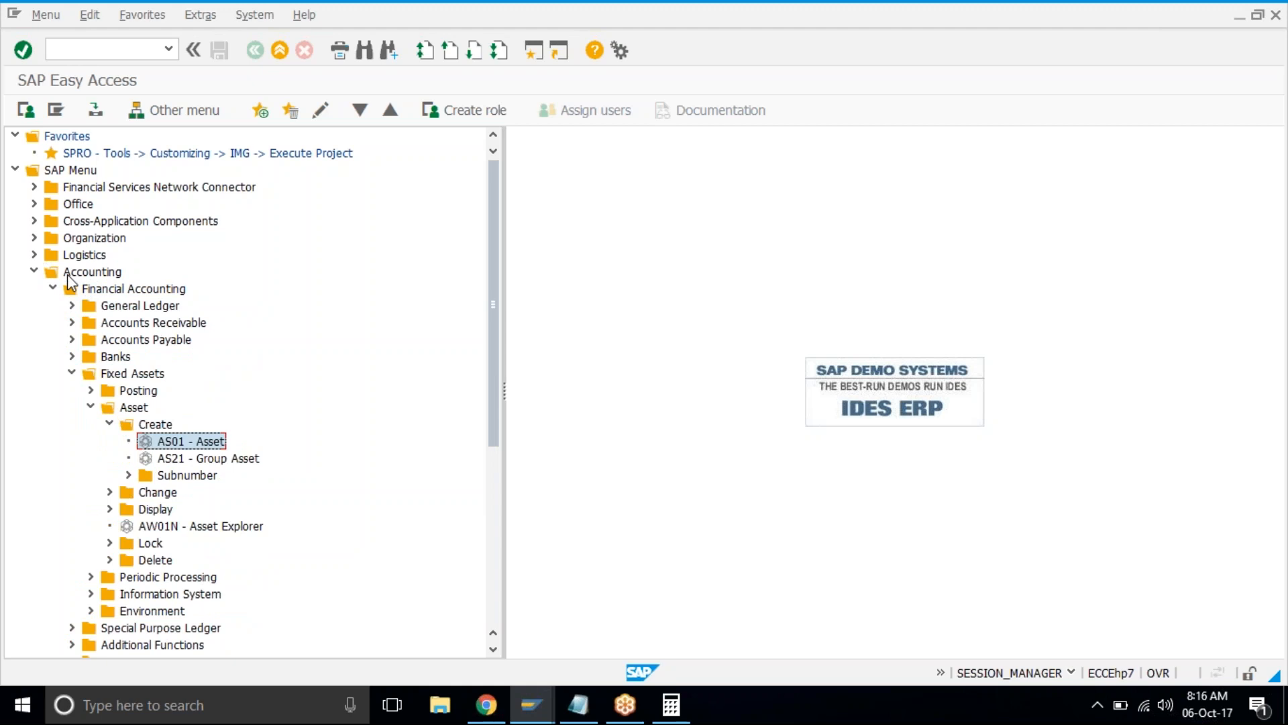
key(Return)
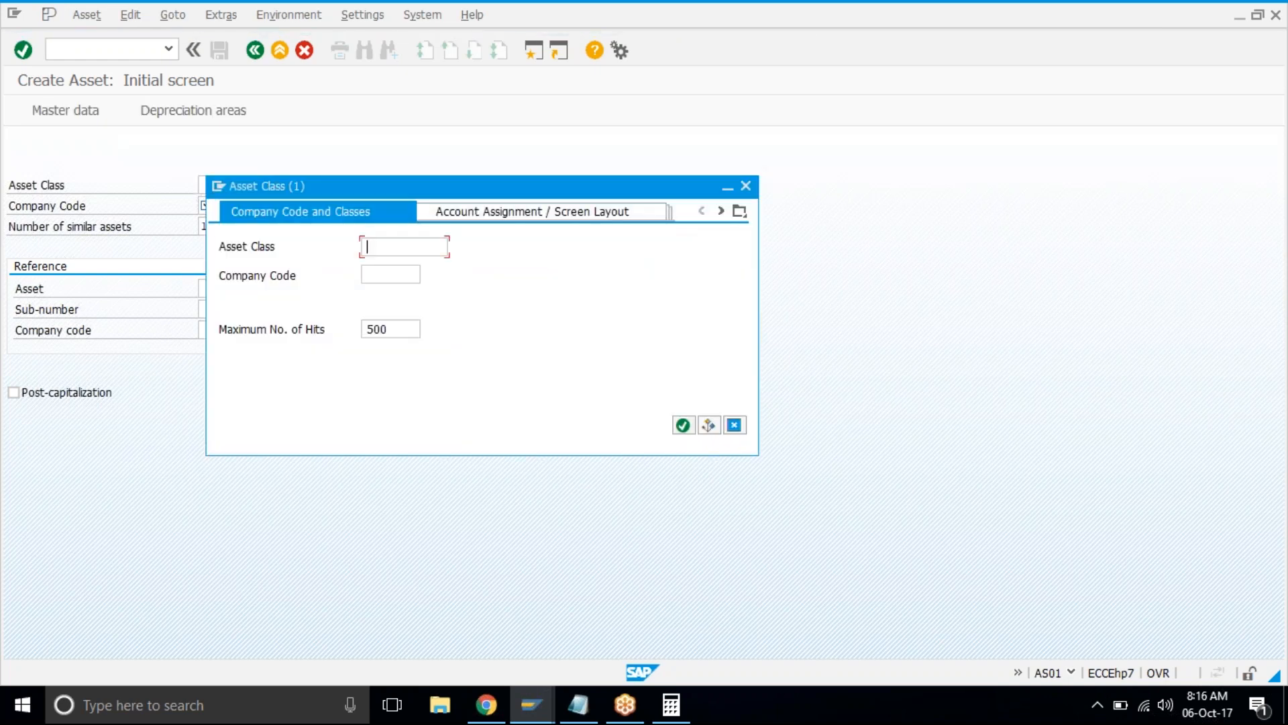
Look up the asset classes for company code TAT1, find "tat", and choose class TAT01 Vehicles for the new asset.
click(391, 274)
text(tat1)
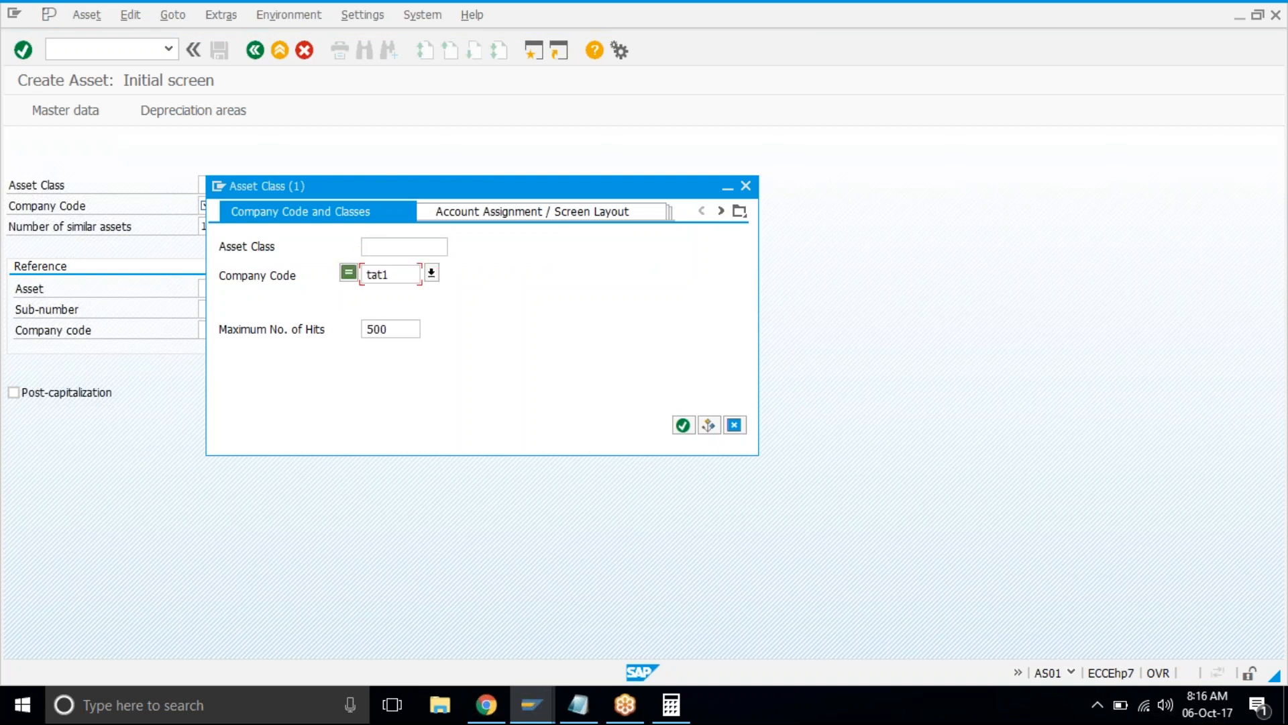
key(Return)
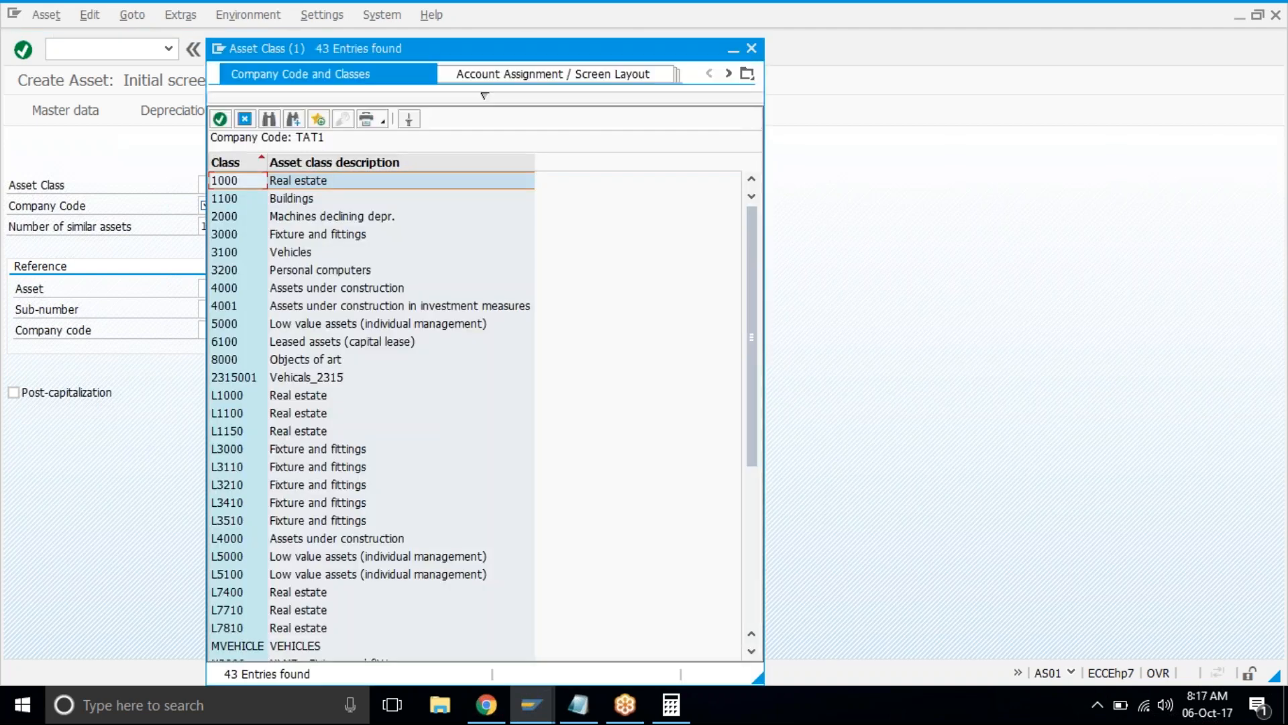
key(ctrl+f)
text(tat)
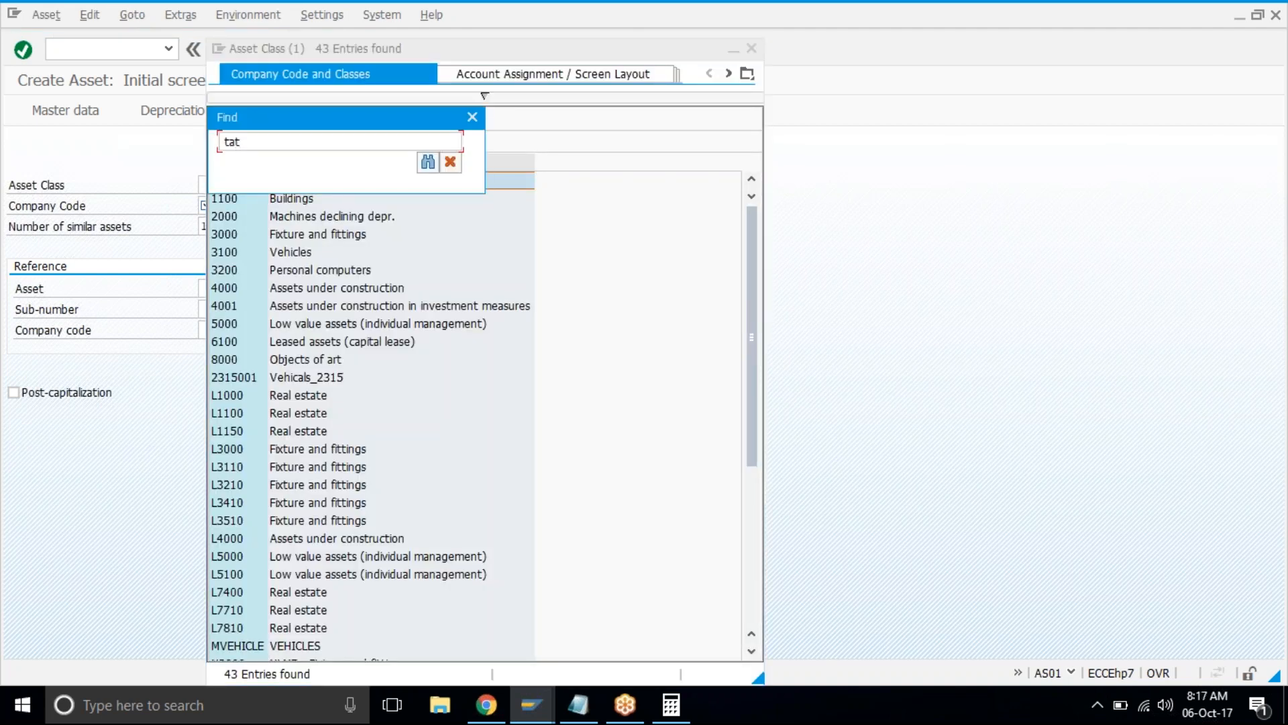
key(Return)
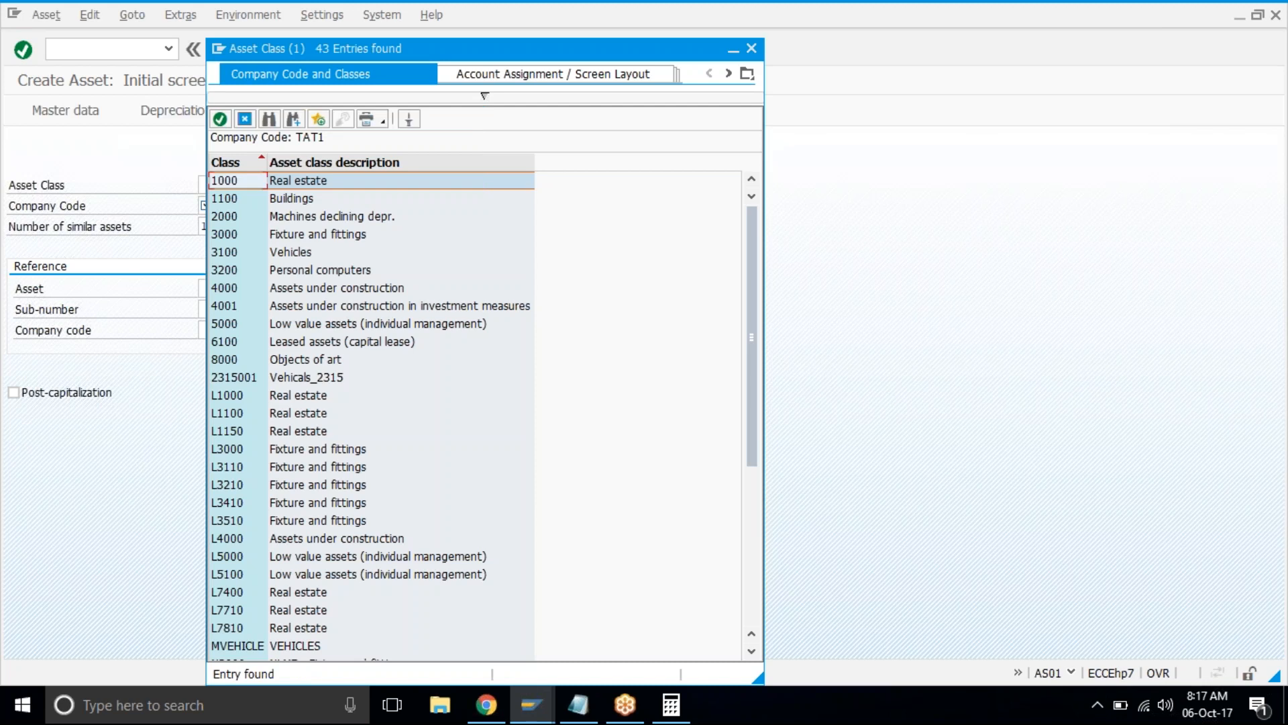
scroll(372, 495, down, 5)
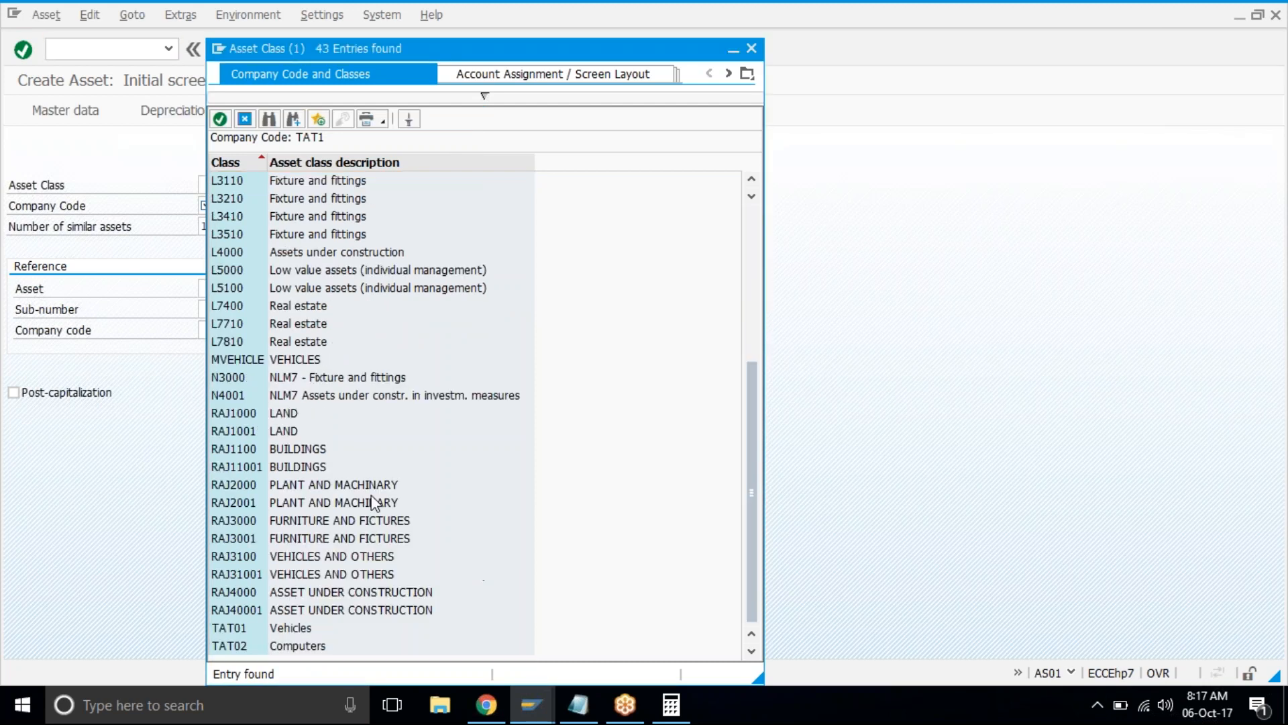
click(275, 633)
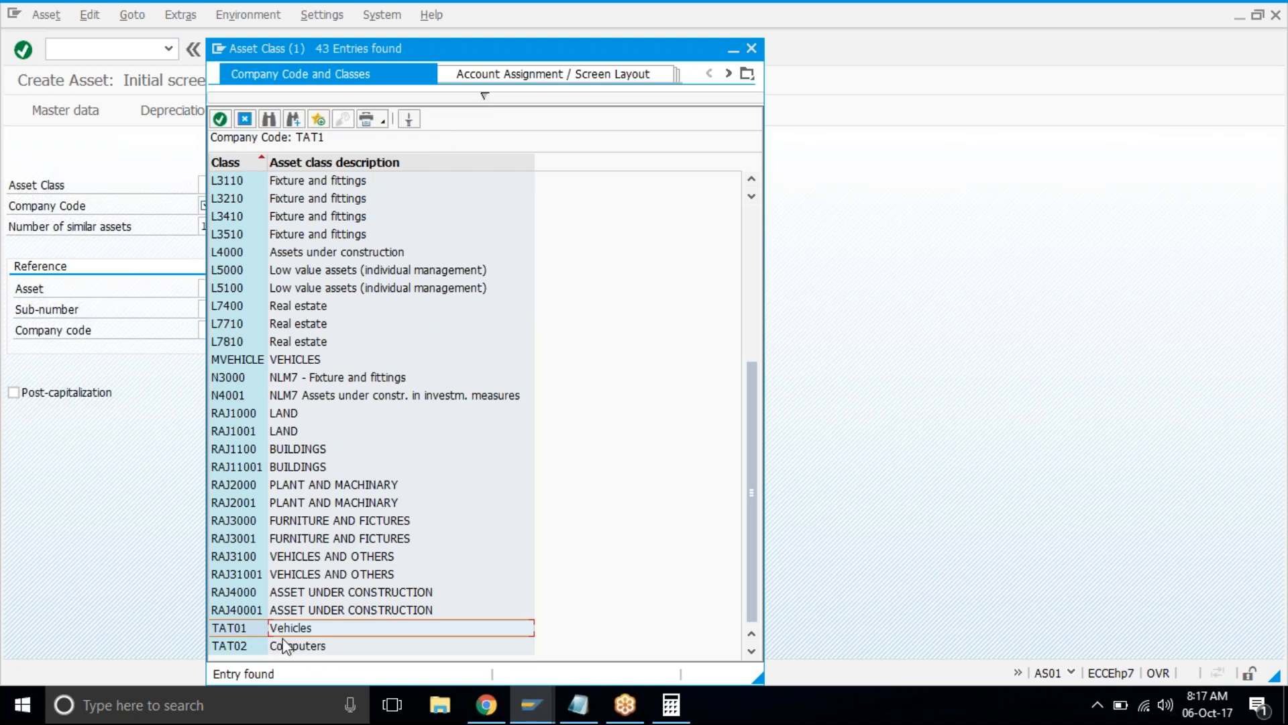
double_click(285, 634)
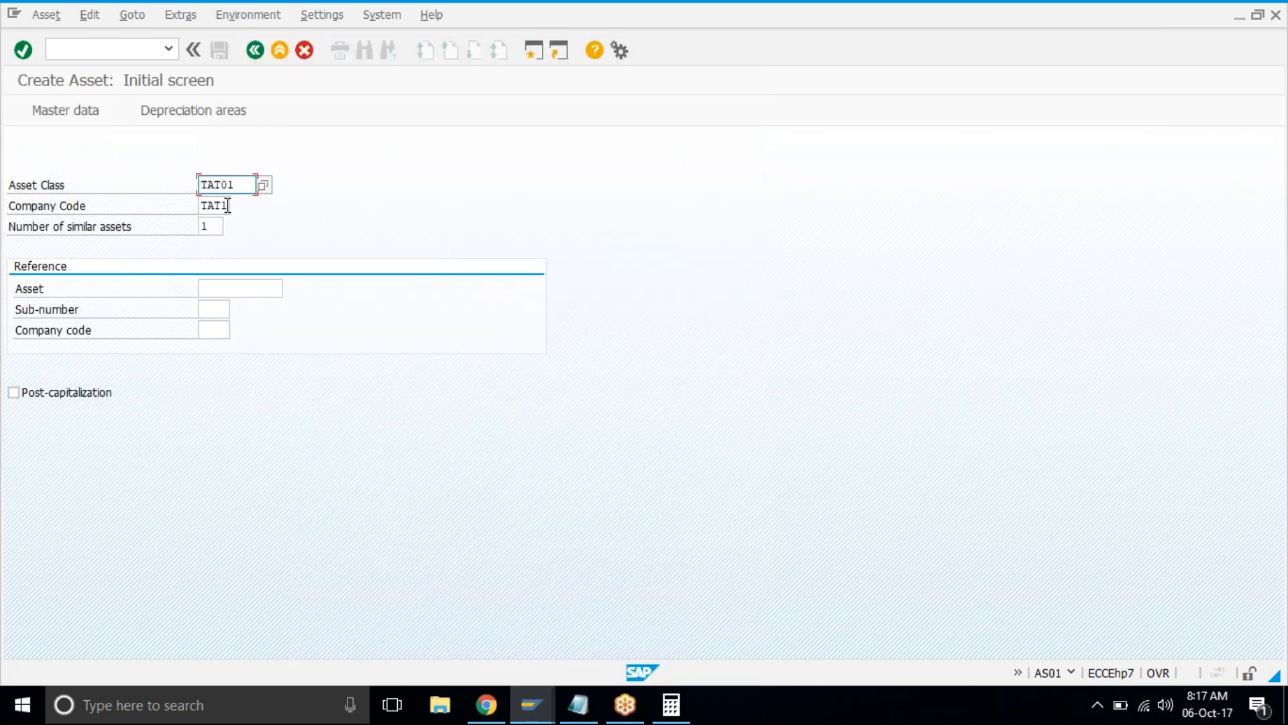
Open the new asset's master data and enter description Lamborghini, quantity 10 and capitalization date 01.01.2017.
click(227, 205)
key(Return)
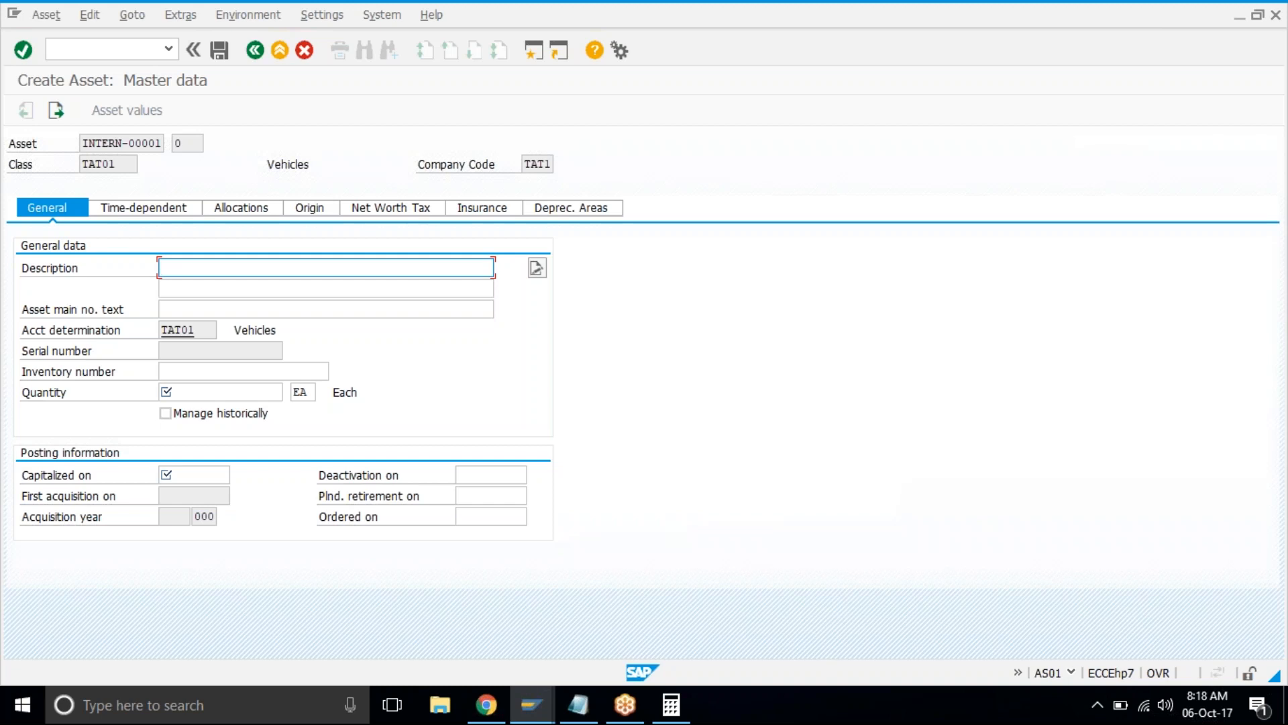
text(Lamborghini)
click(263, 389)
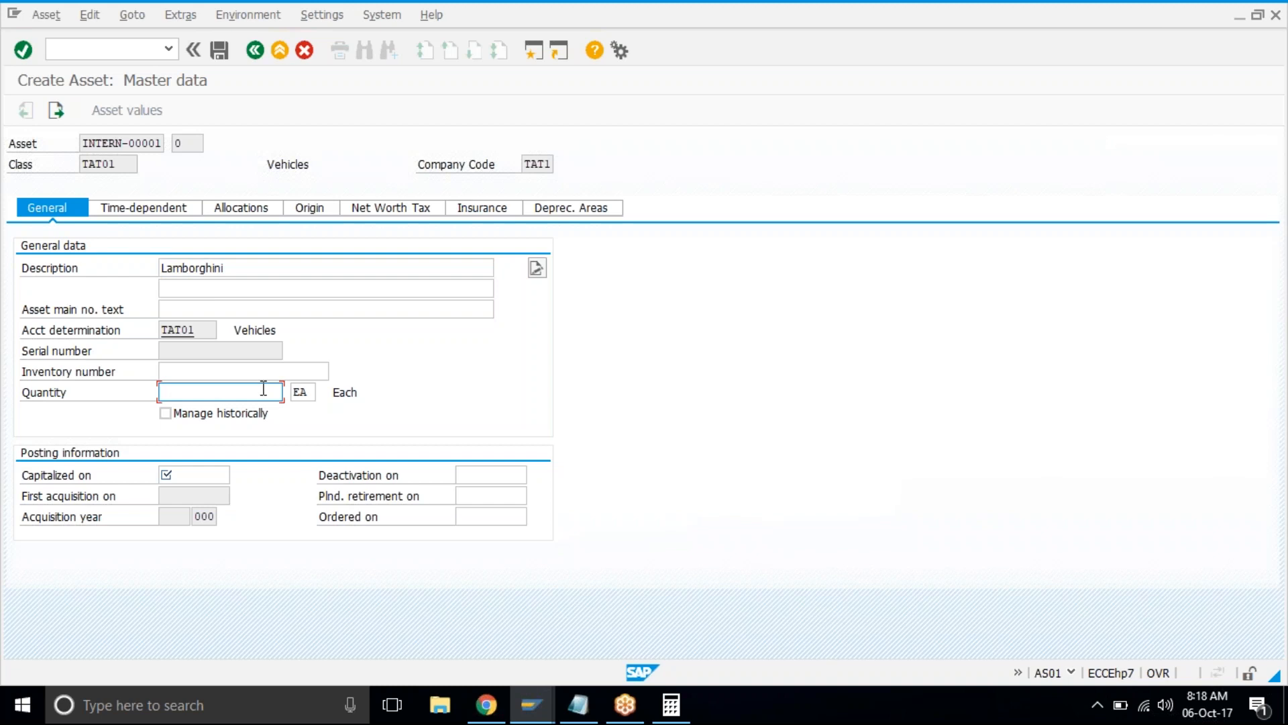
text(10)
click(183, 477)
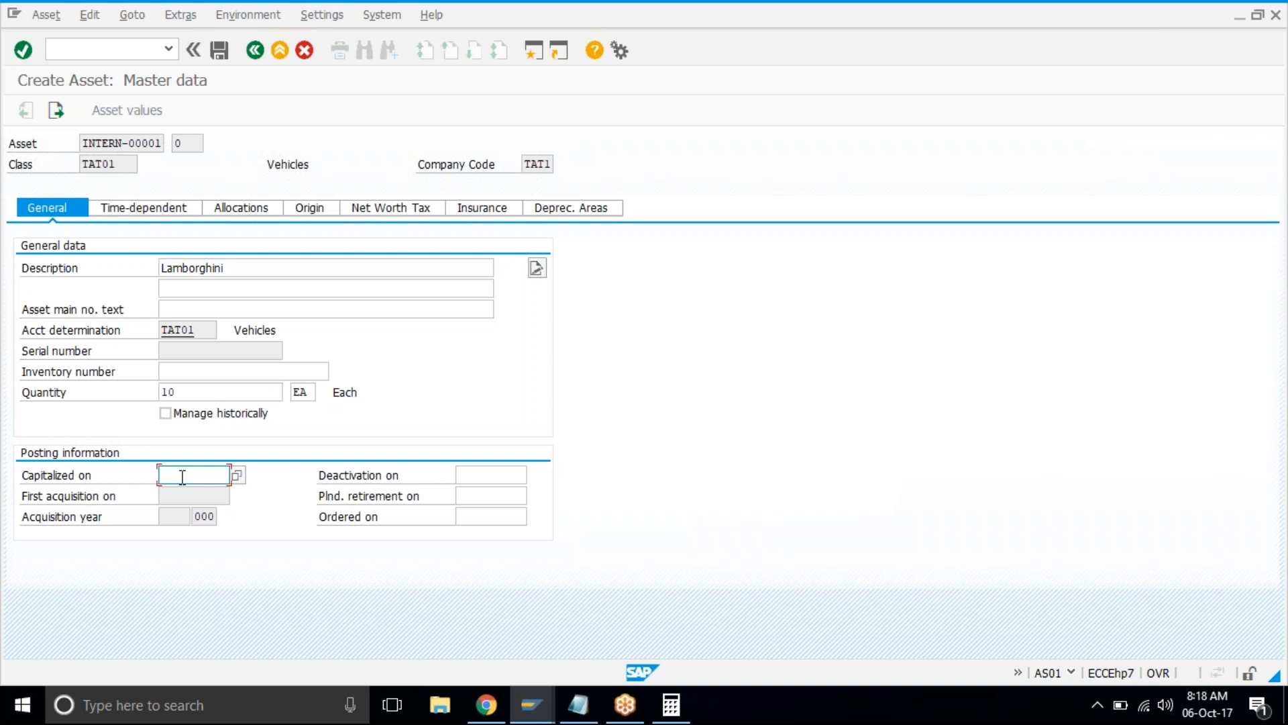
text(01.01.2017)
key(Return)
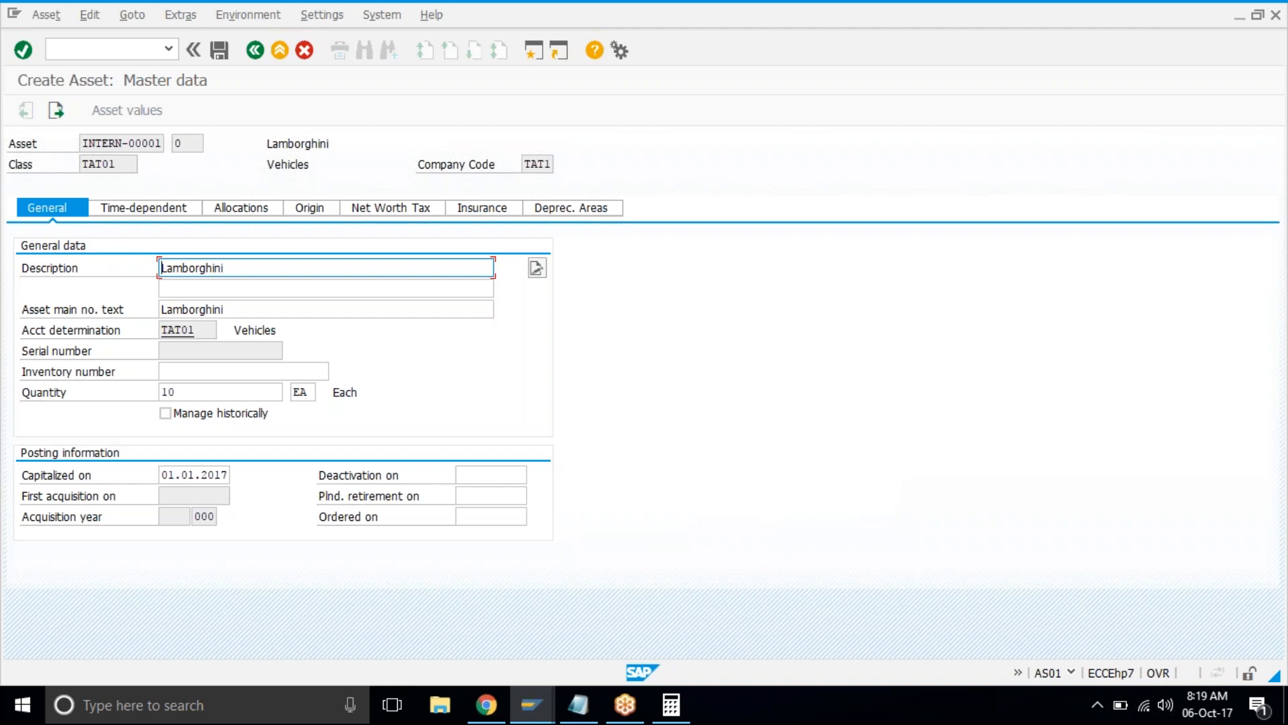
Open the asset's depreciation areas and assign depreciation key T01 (Depreciation @ 40%) to the book depreciation area.
click(439, 398)
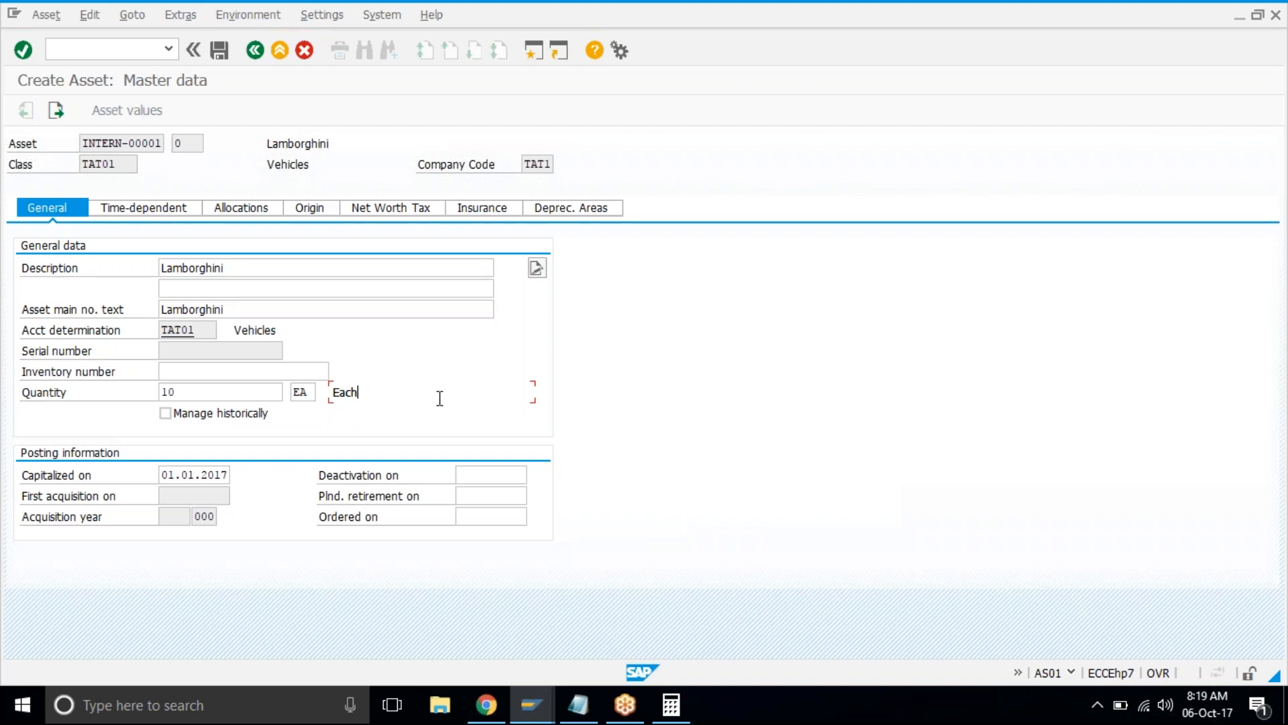
click(571, 212)
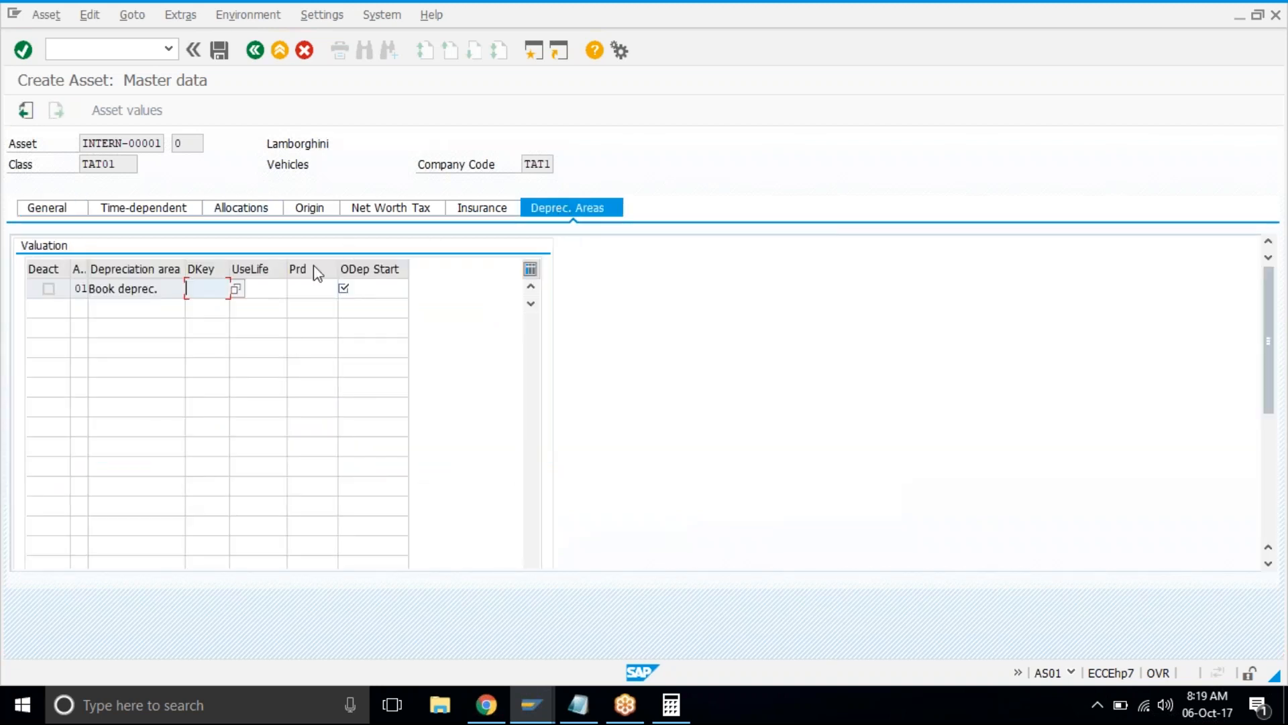
key(Return)
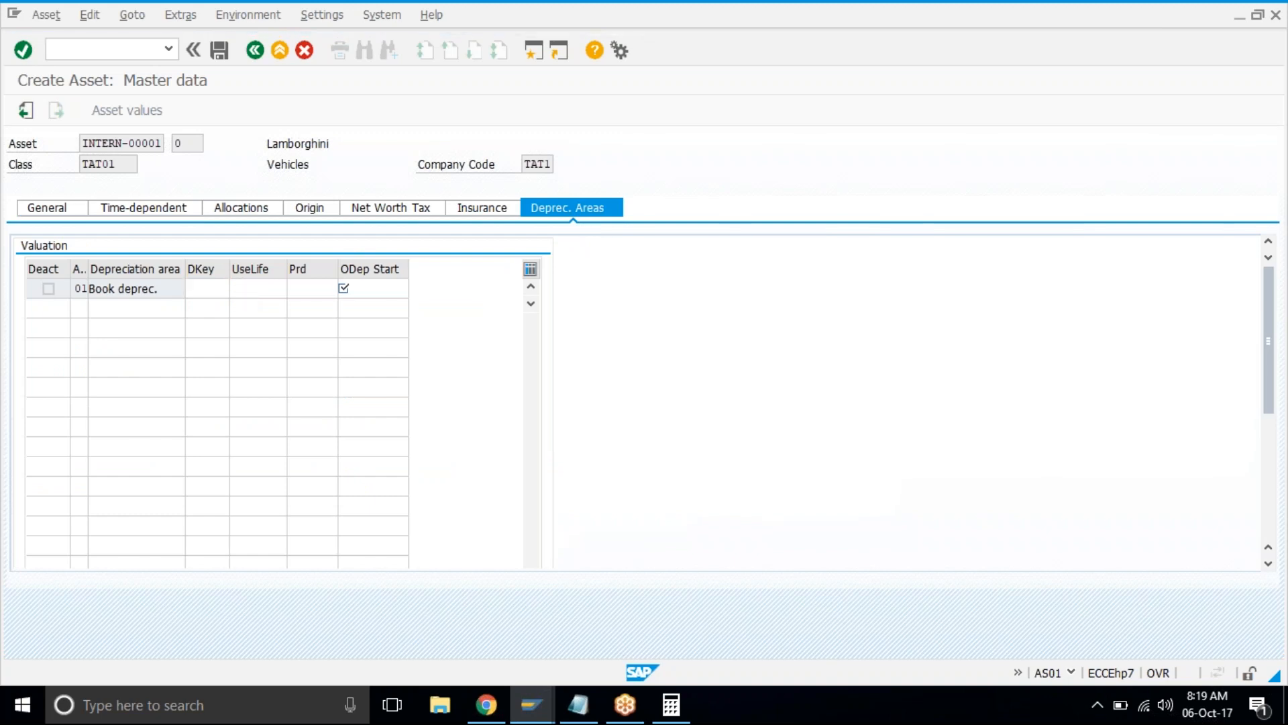
scroll(301, 533, down, 15)
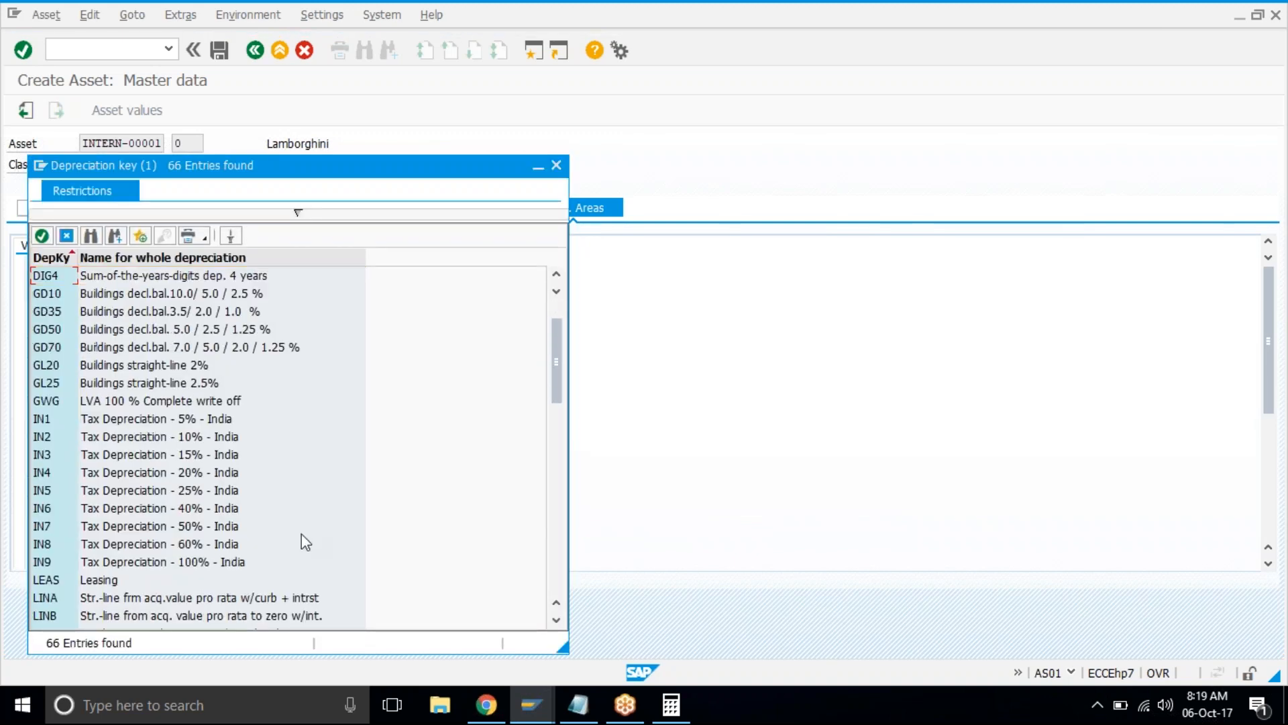
scroll(301, 533, up, 1)
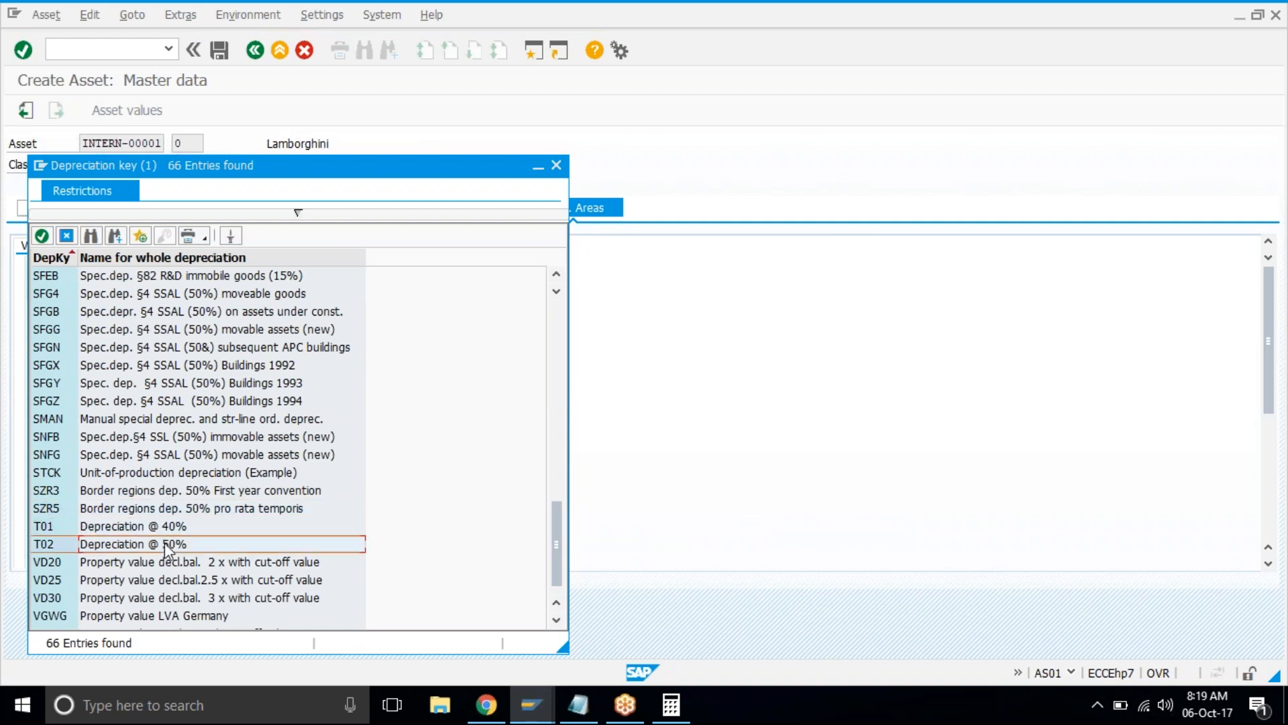
click(186, 528)
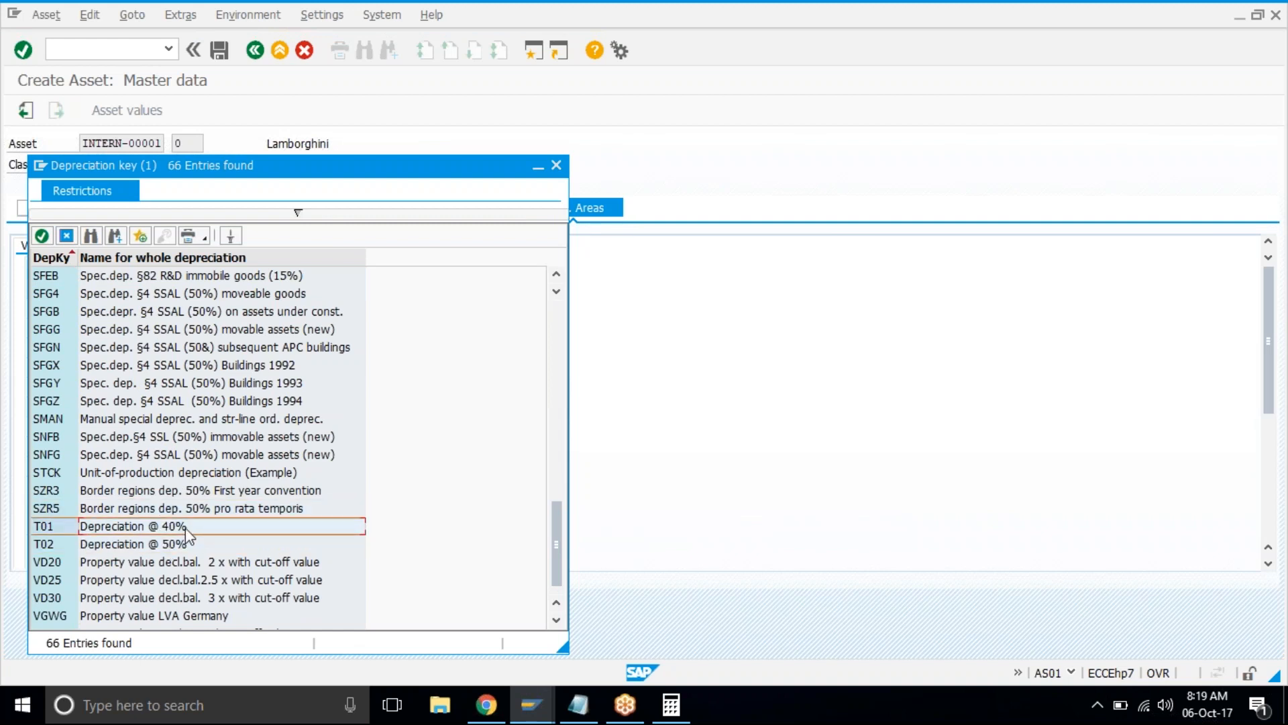
double_click(186, 527)
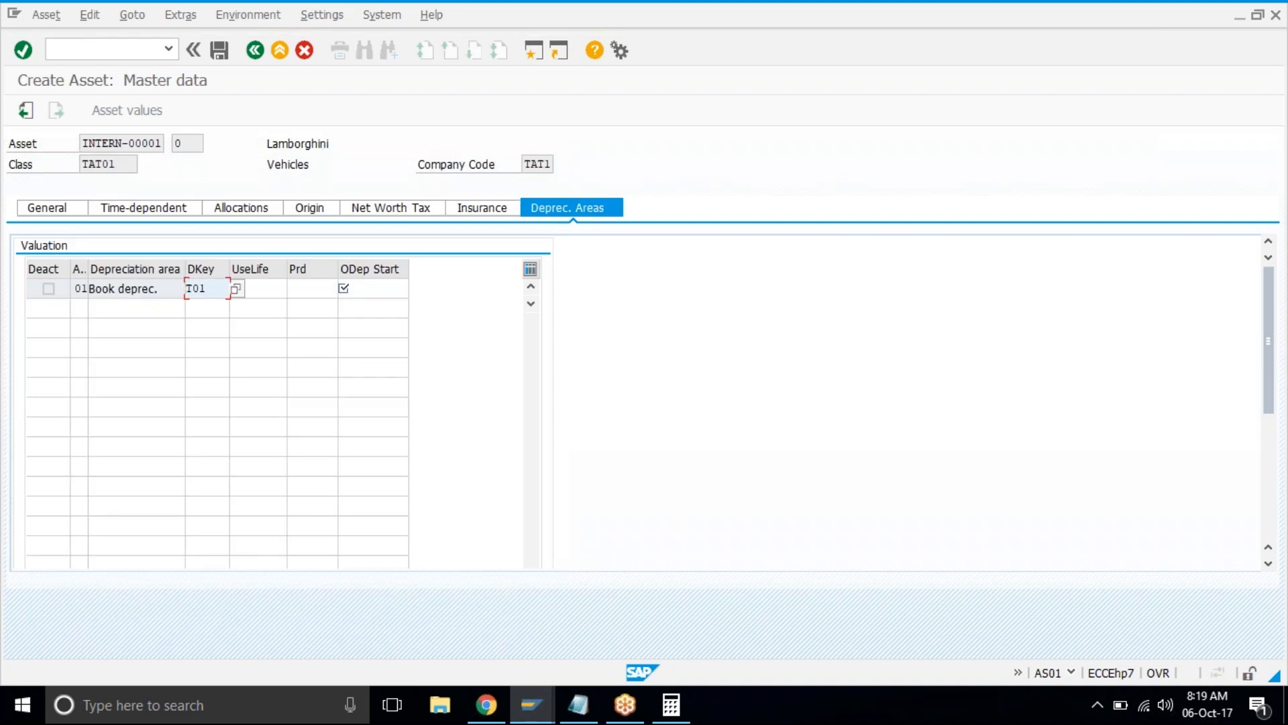
Set the book depreciation area's useful life to 5 years and 1 period, with ordinary depreciation starting 01.01.2017.
click(274, 288)
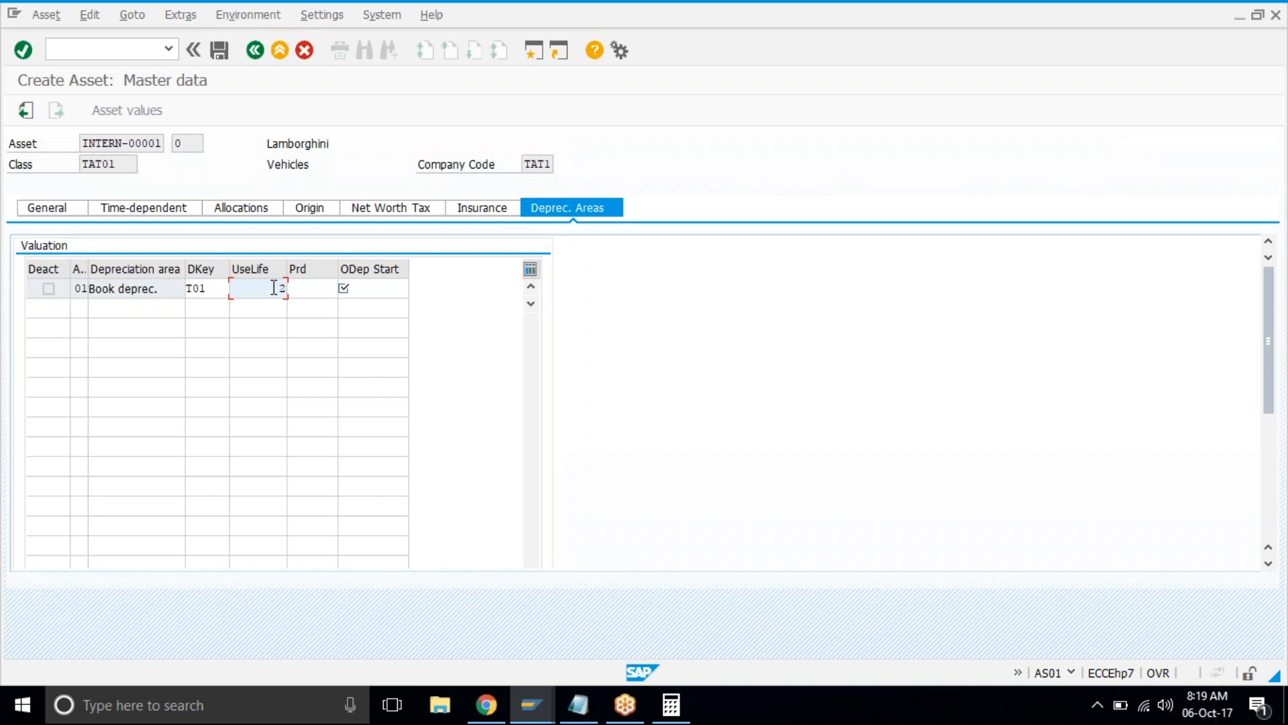
text(5)
click(320, 288)
text(1)
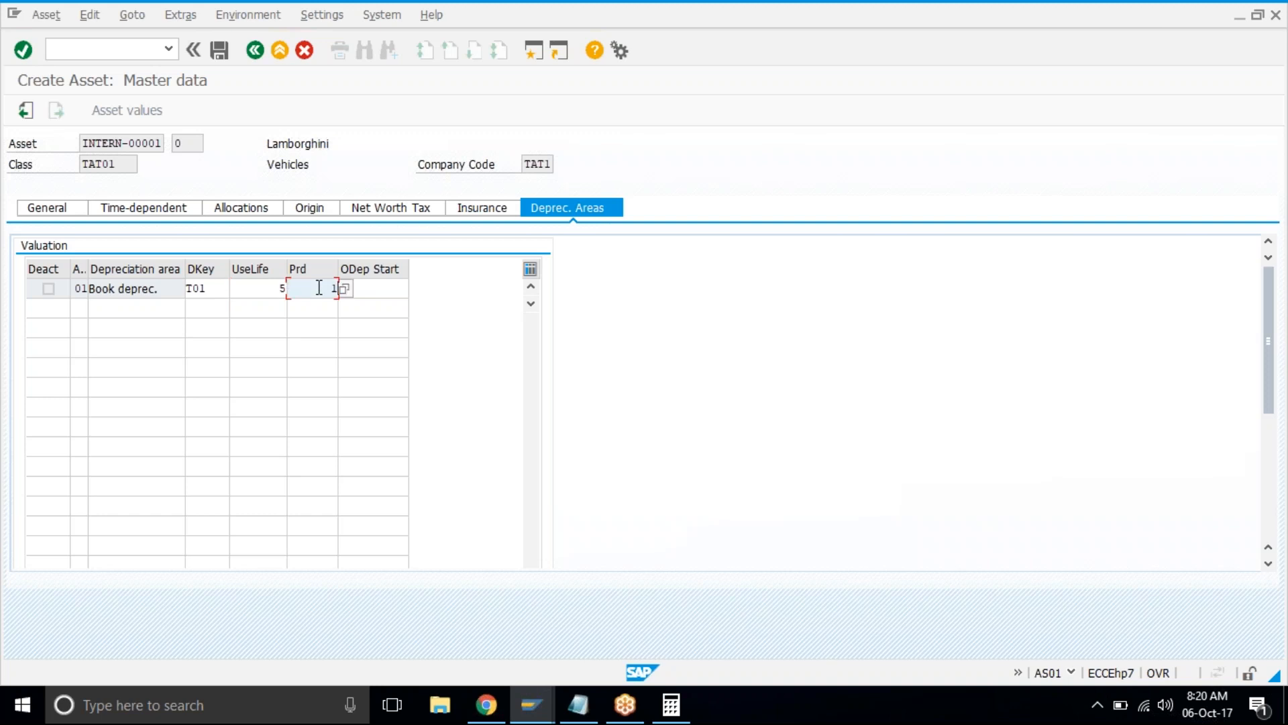
click(372, 294)
text(01.01.2017)
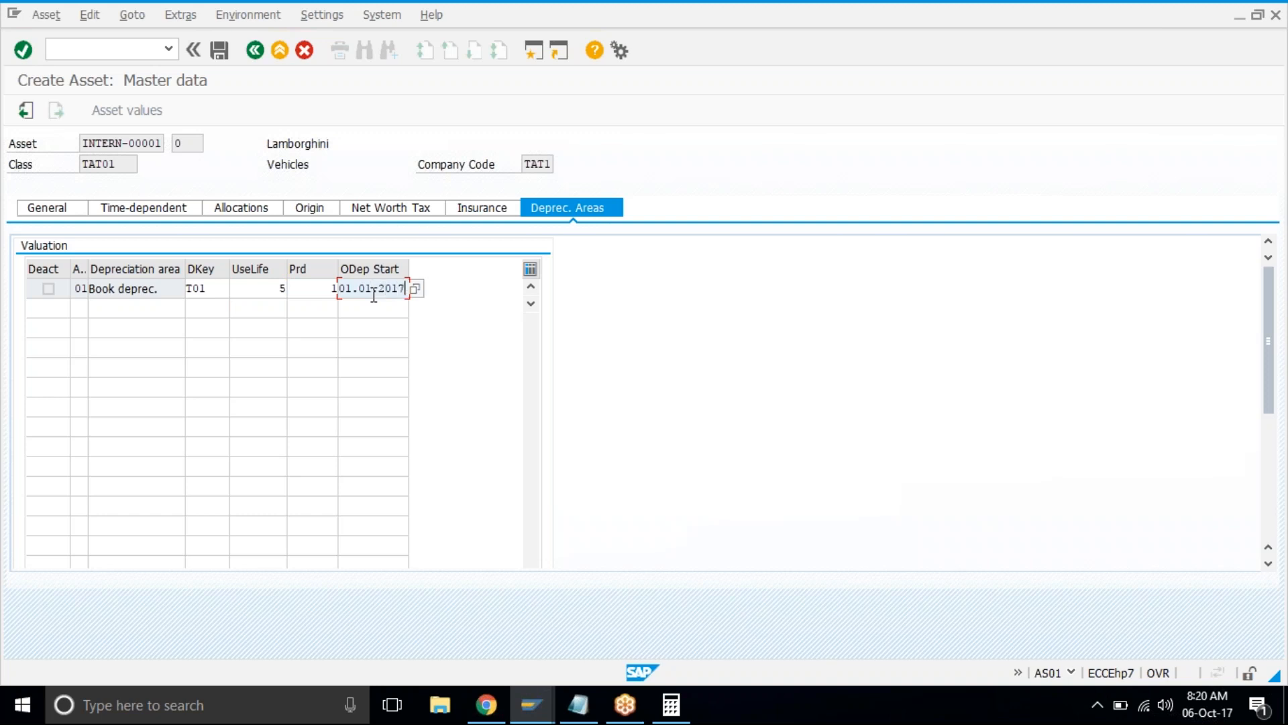
key(Return)
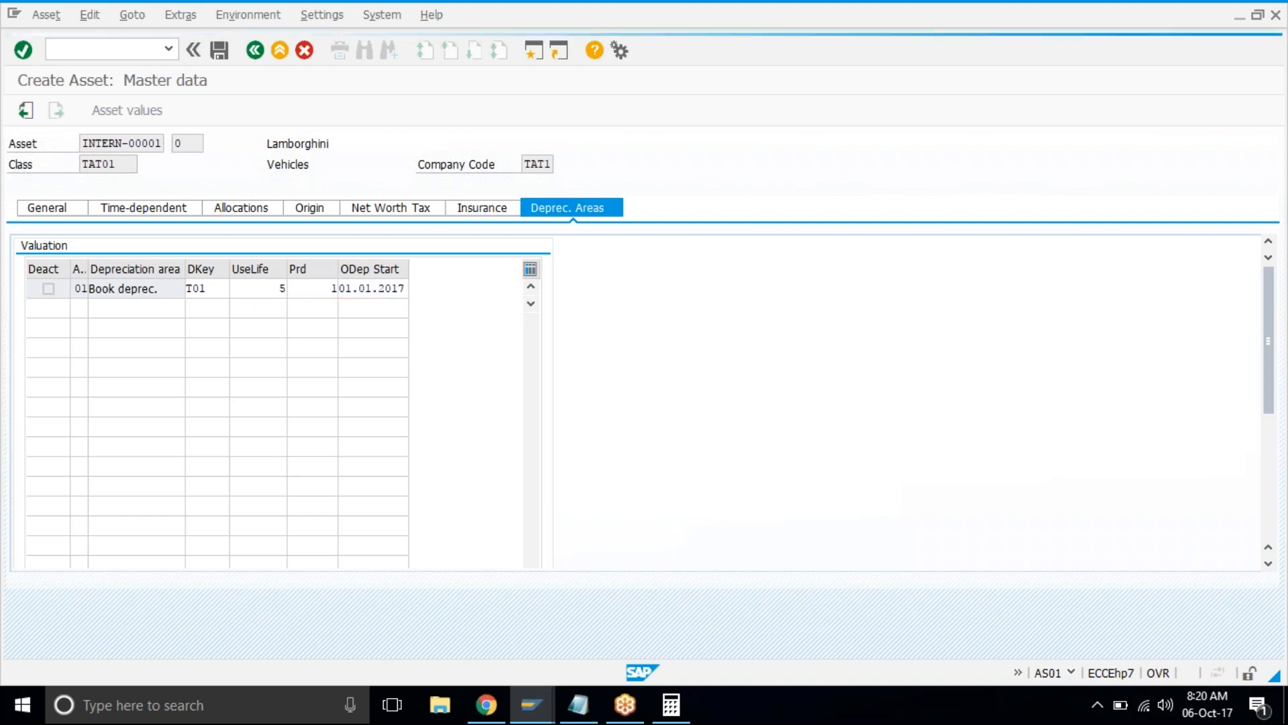
Try to save the Lamborghini asset and check the cost center, internal order and maintenance order fields in its time-dependent data.
click(341, 289)
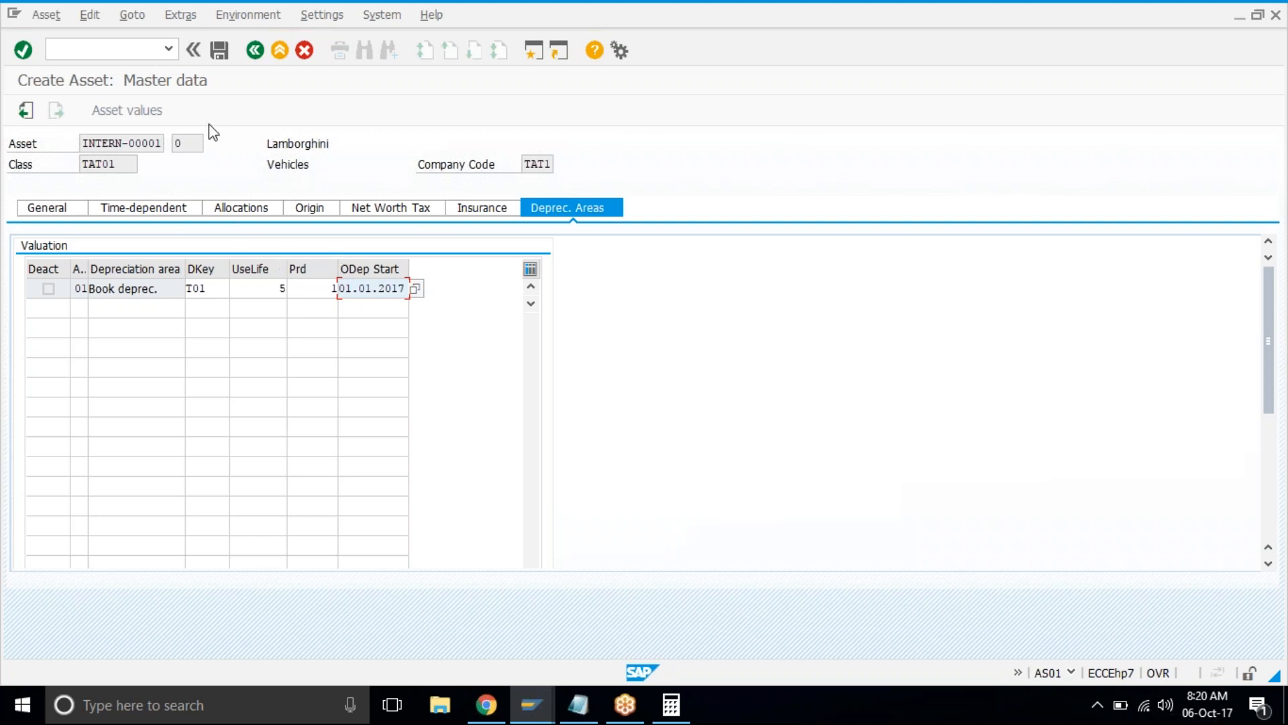
click(219, 51)
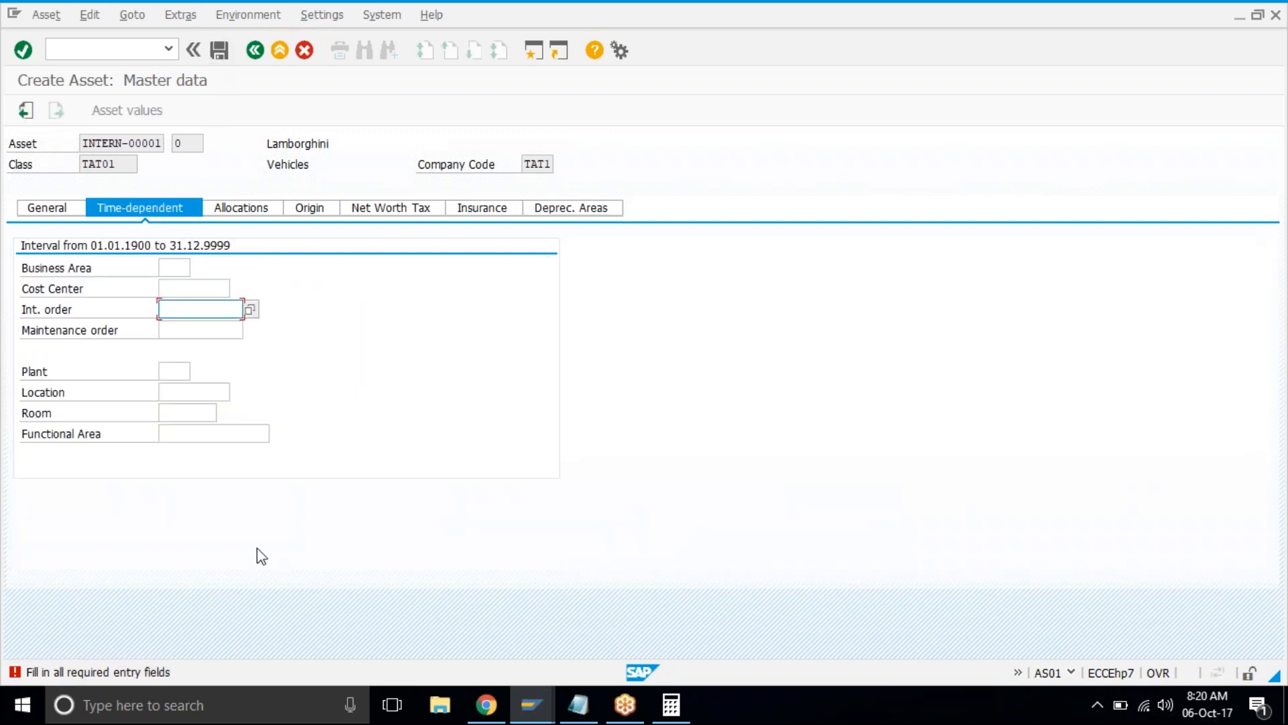
click(213, 290)
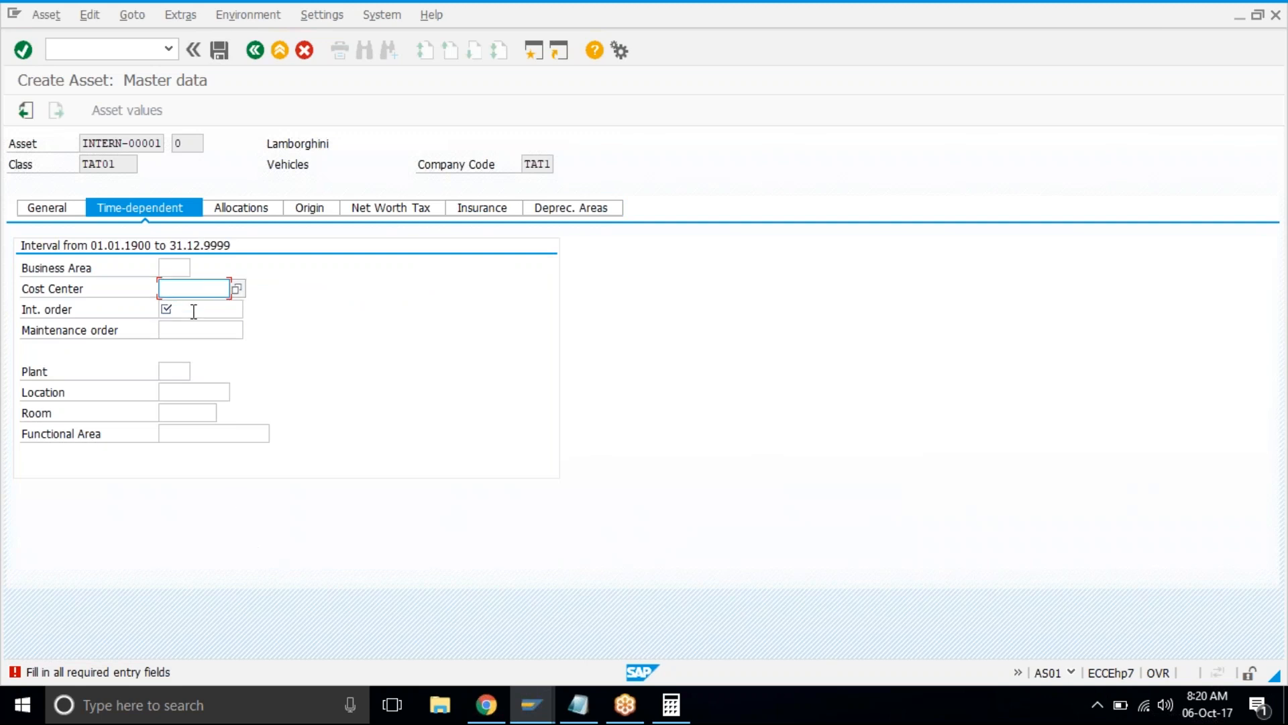
click(190, 312)
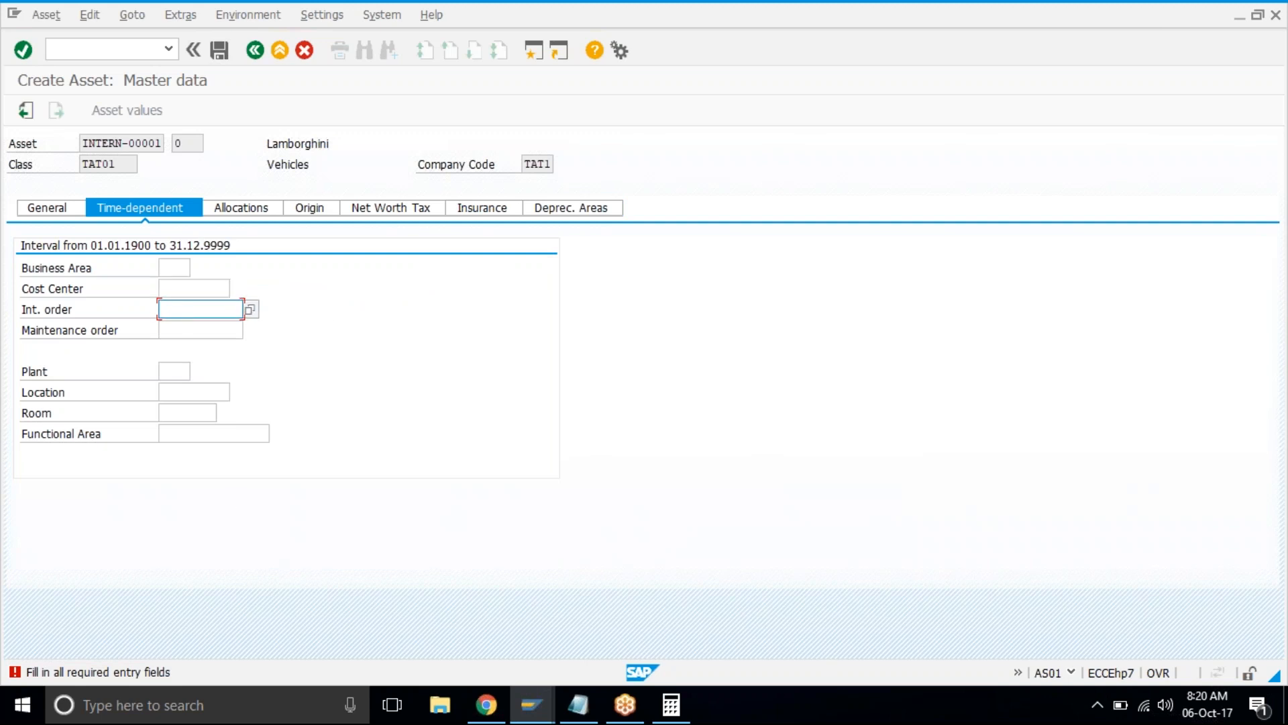
click(231, 330)
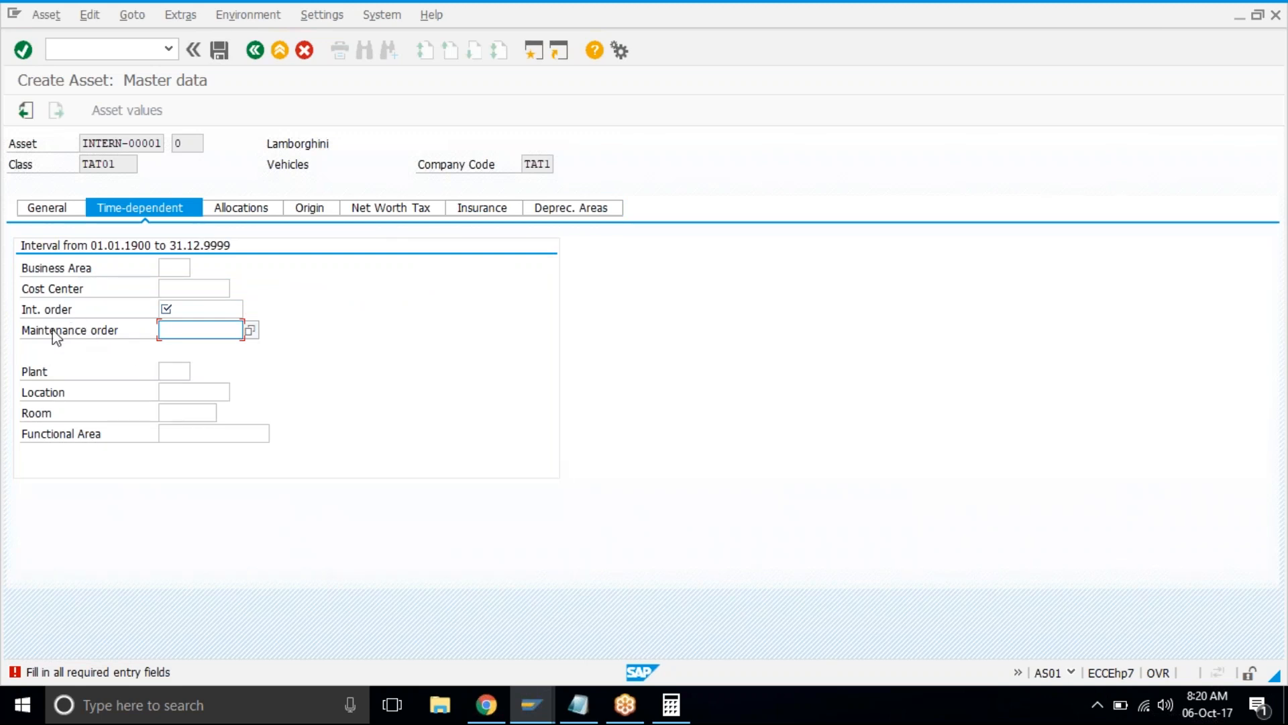
Open the Customizing project screen (SPRO) in a new session.
click(534, 51)
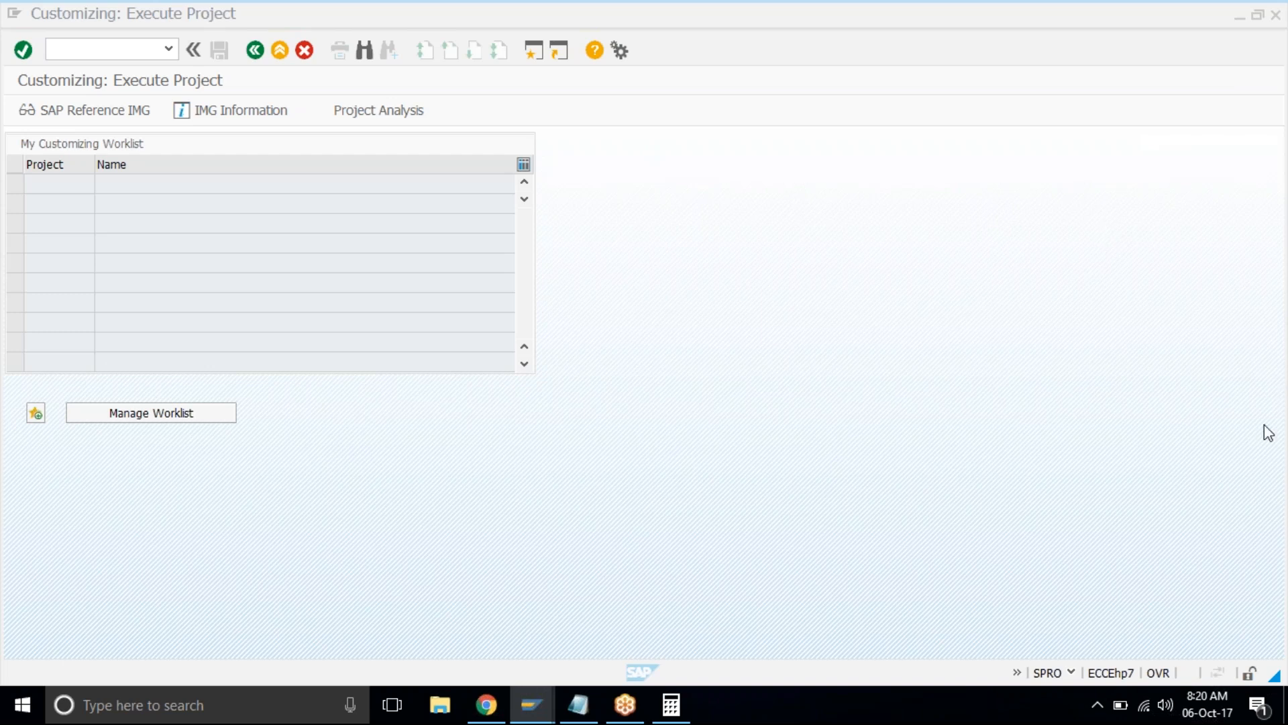
Open the default microphone's properties in the Windows sound settings, set its level to 91 and confirm the change.
right_click(1159, 704)
click(1153, 675)
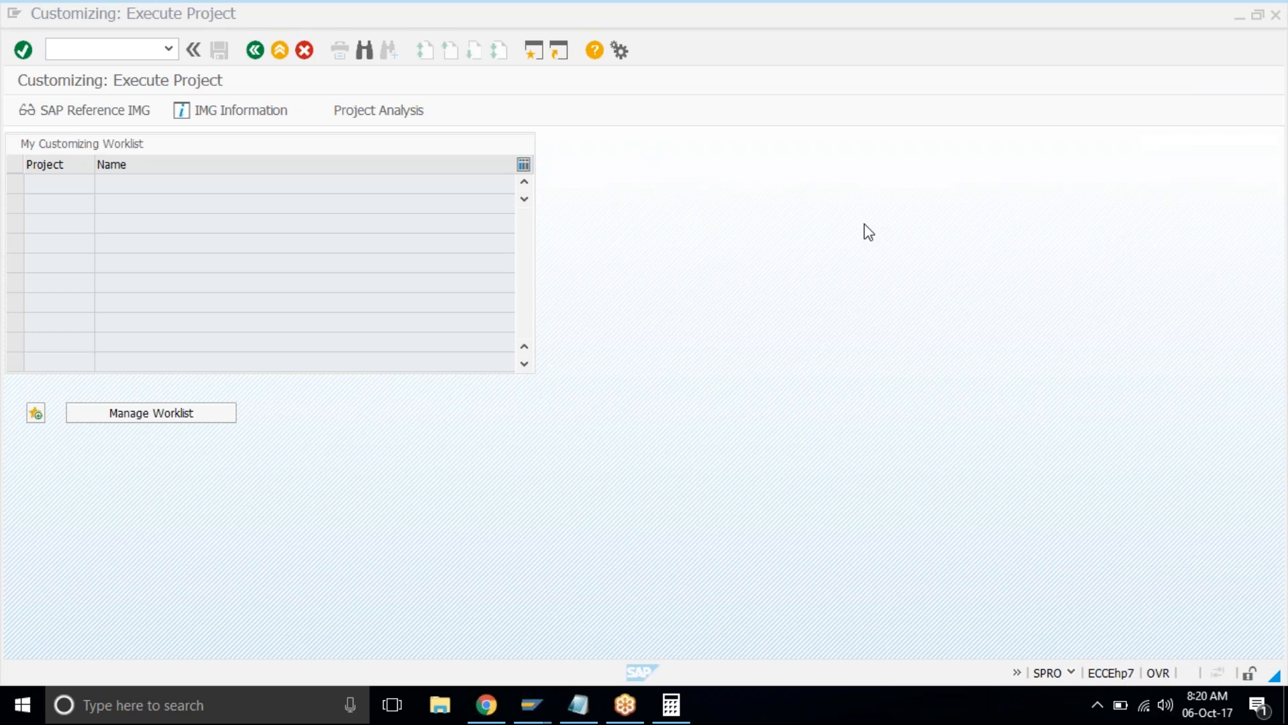
click(241, 192)
click(282, 265)
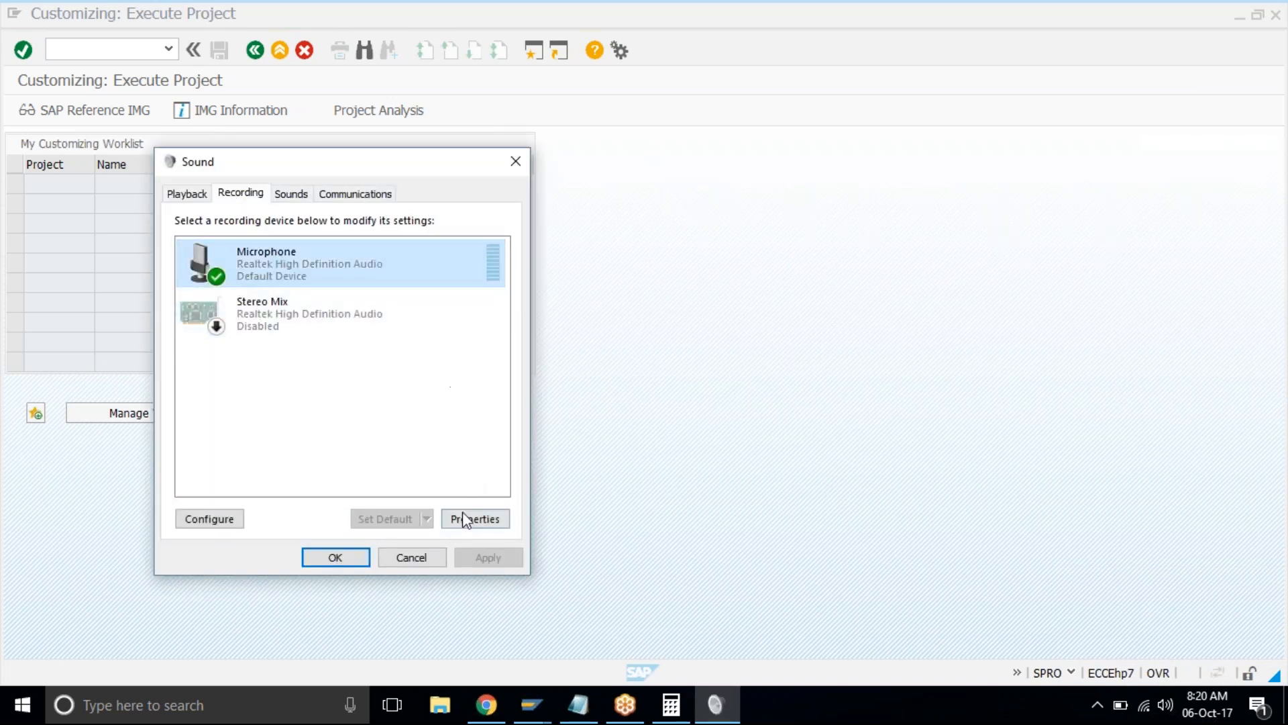
click(462, 517)
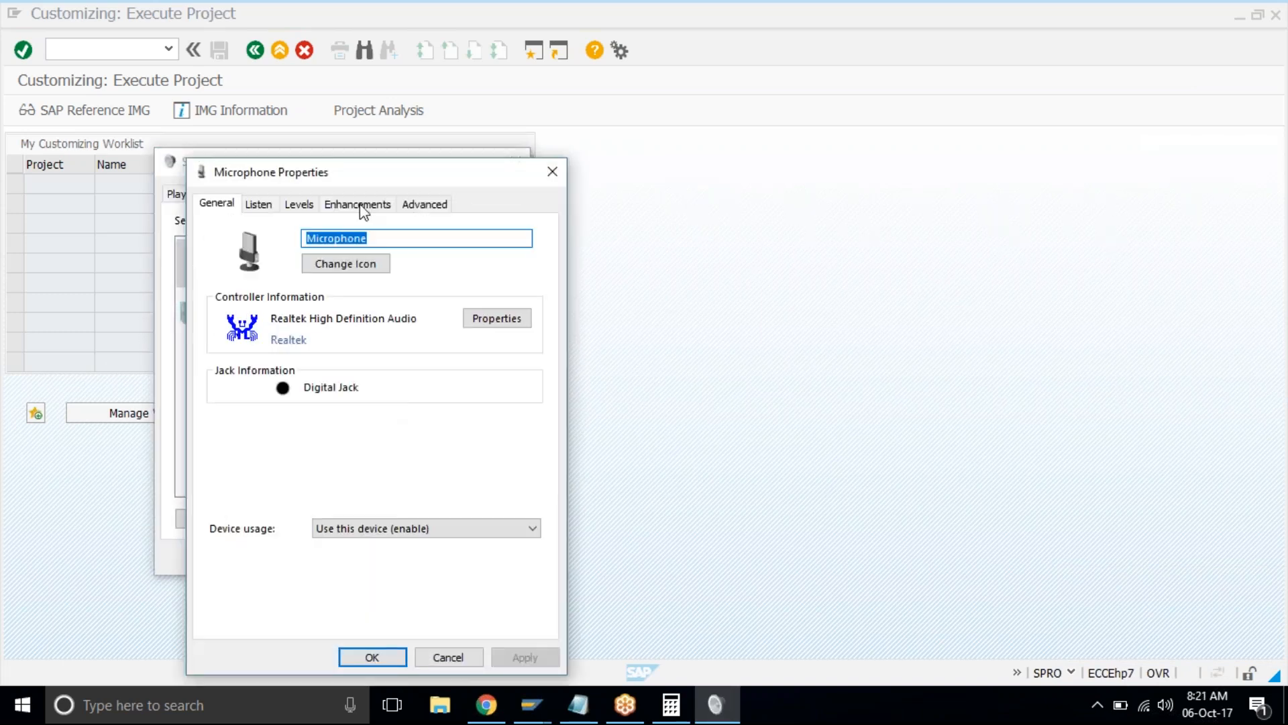
click(298, 204)
click(339, 263)
click(341, 261)
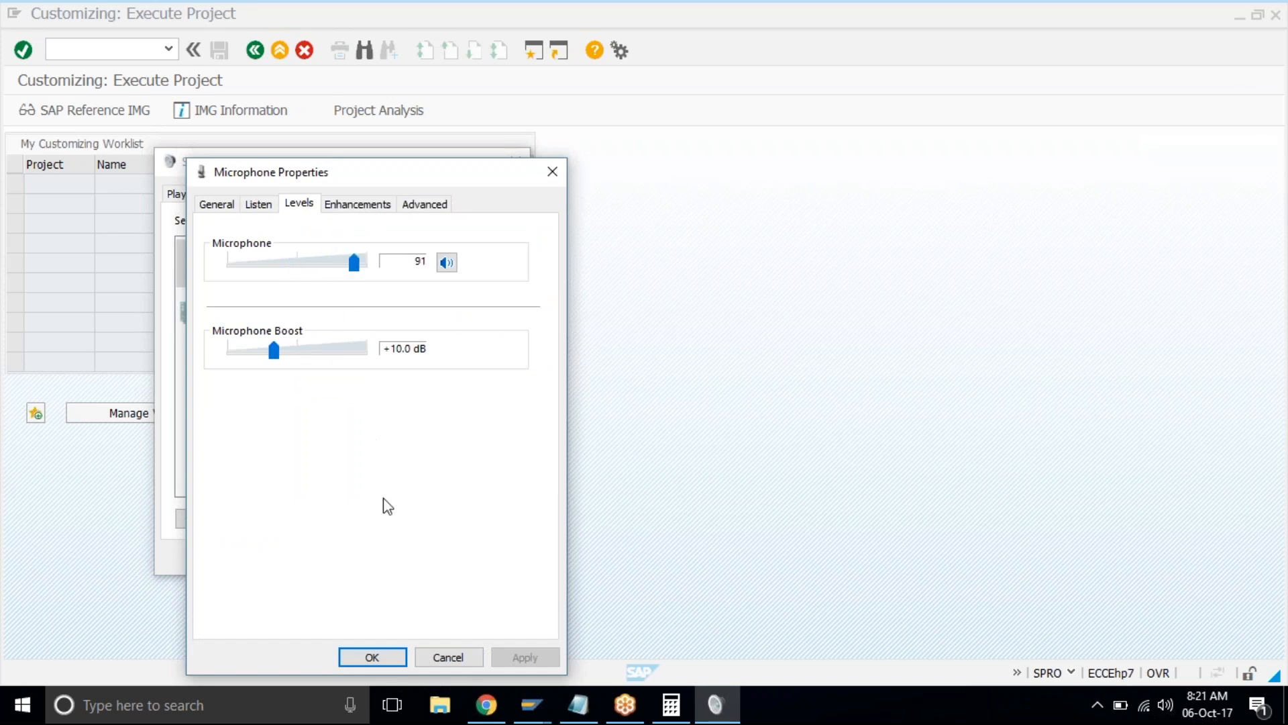
click(388, 650)
click(352, 563)
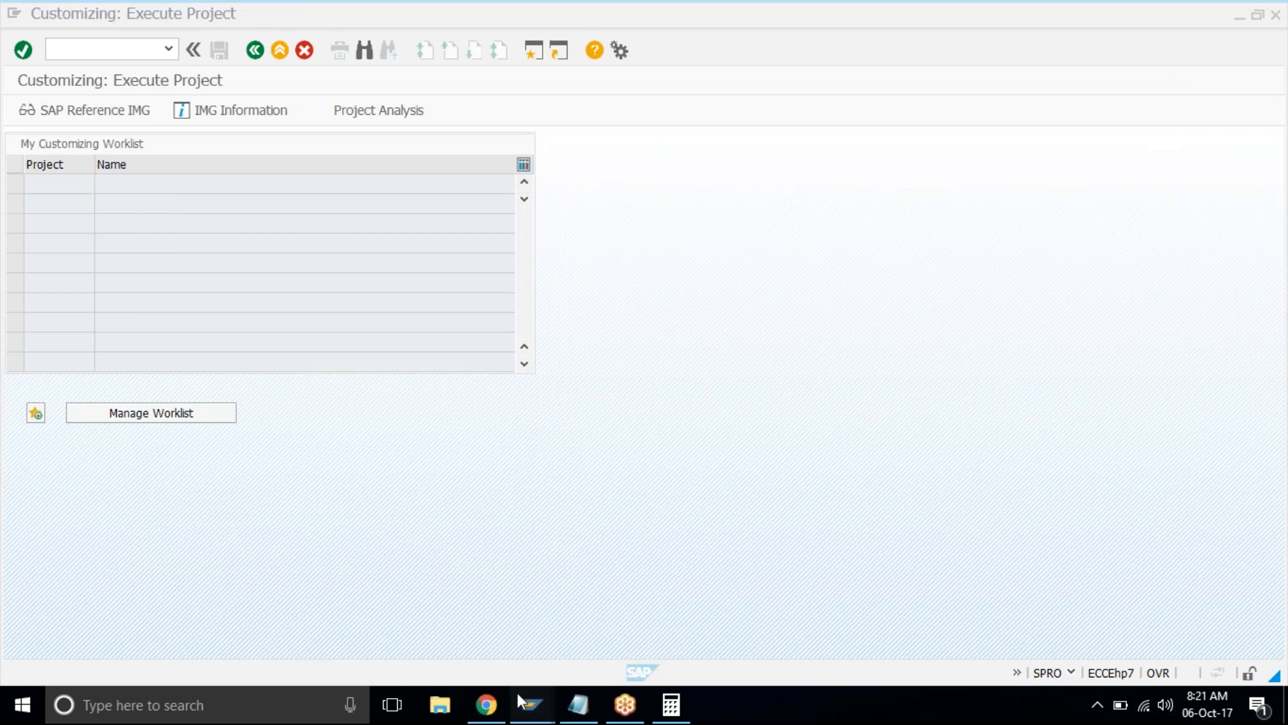
Return to the asset creation session and check the internal order and maintenance order fields in the time-dependent data.
mouse_move(517, 692)
click(493, 624)
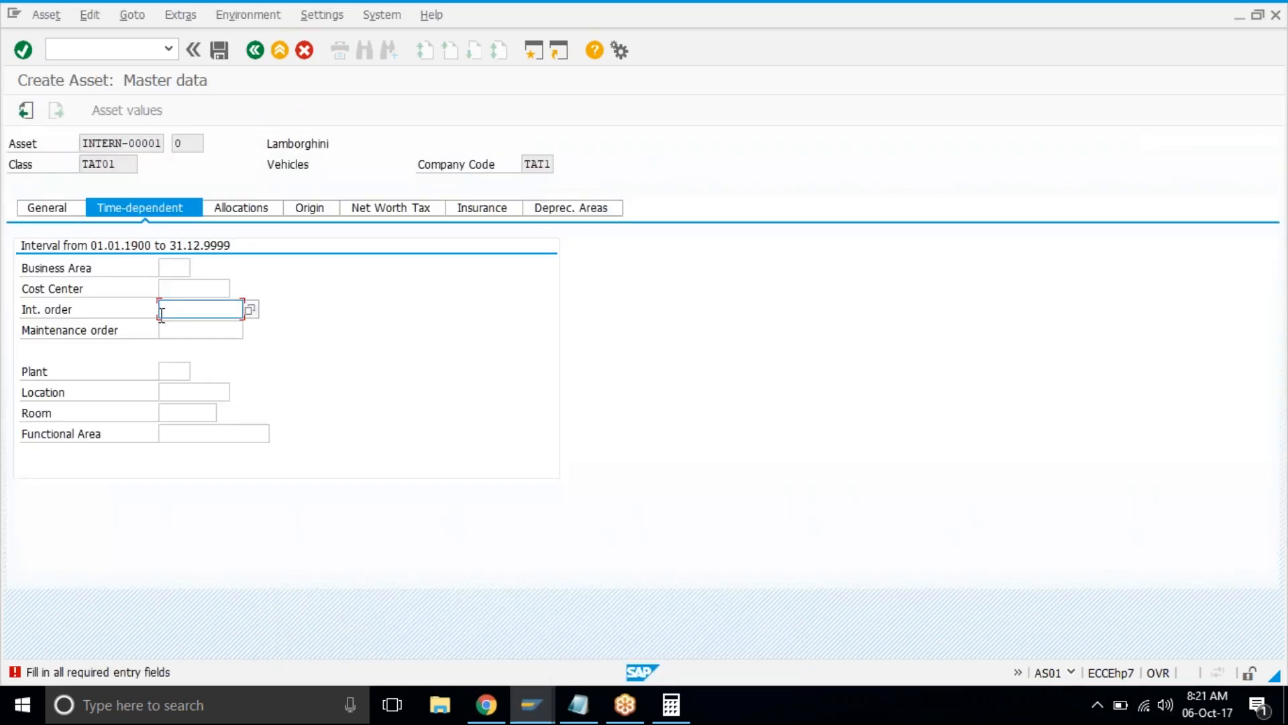
click(192, 331)
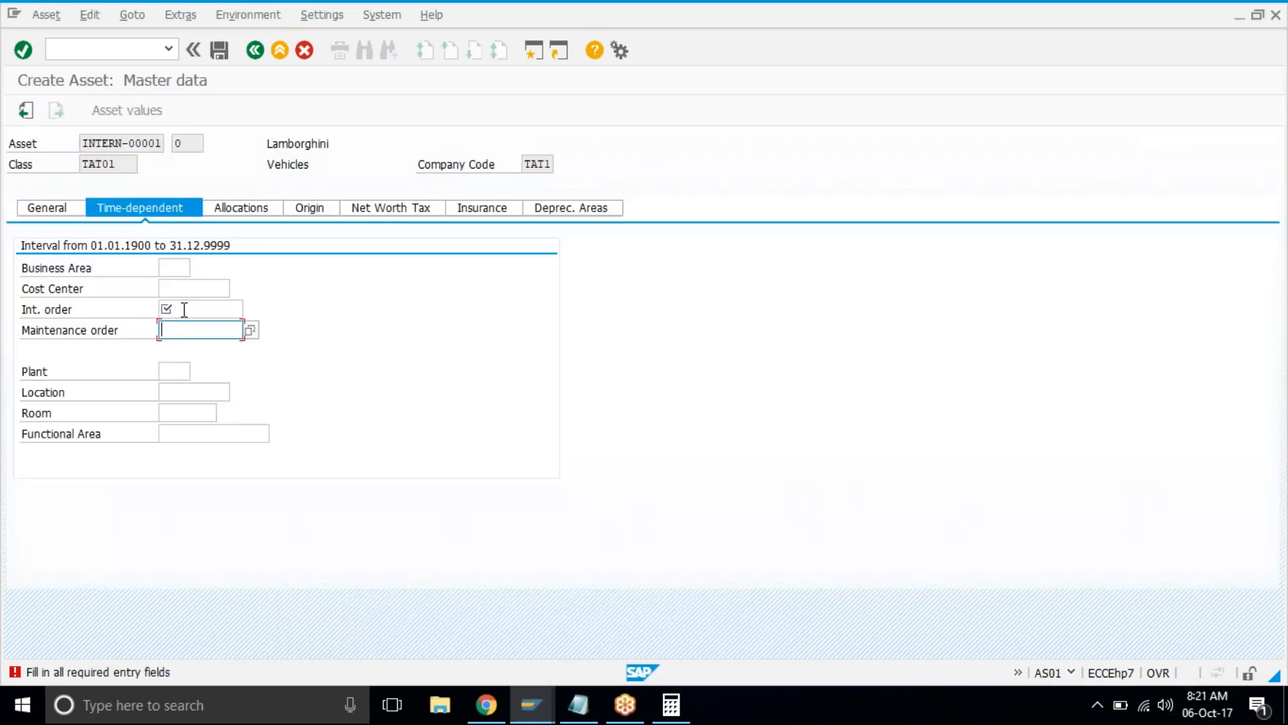
click(184, 310)
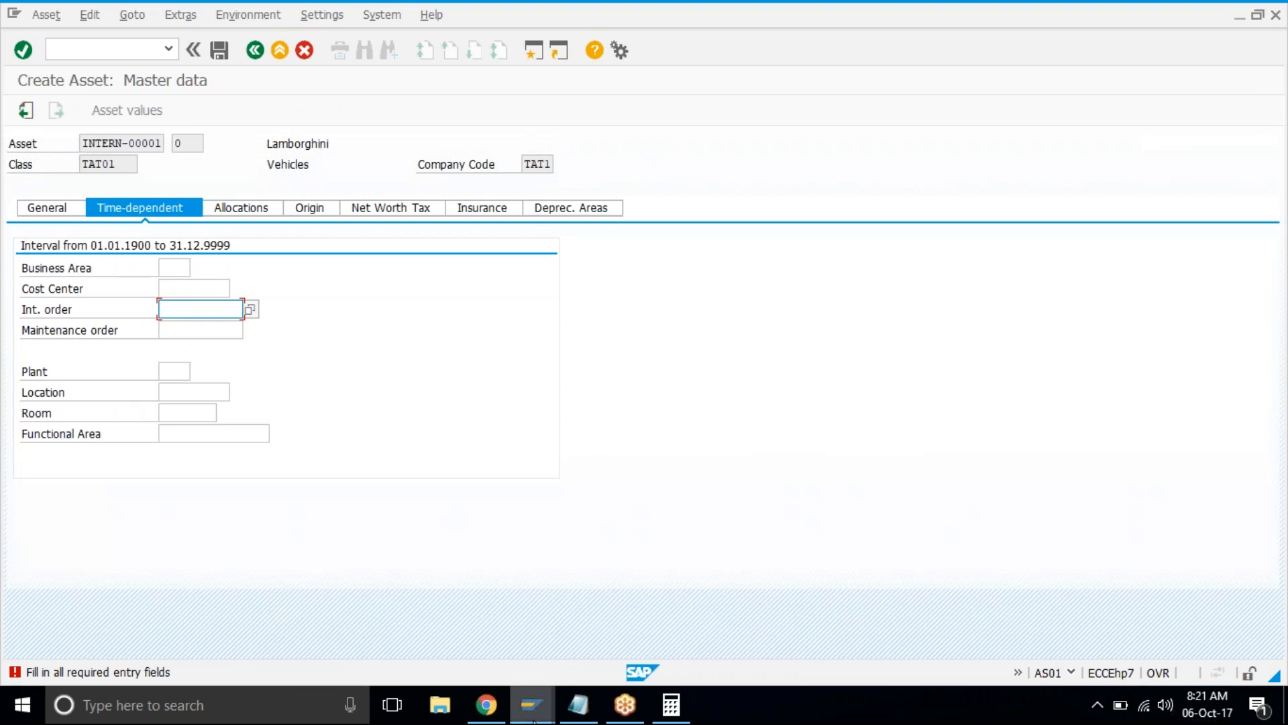
Switch to the Customizing session and expand Financial Accounting (New) and Asset Accounting in the implementation guide.
mouse_move(534, 716)
click(590, 677)
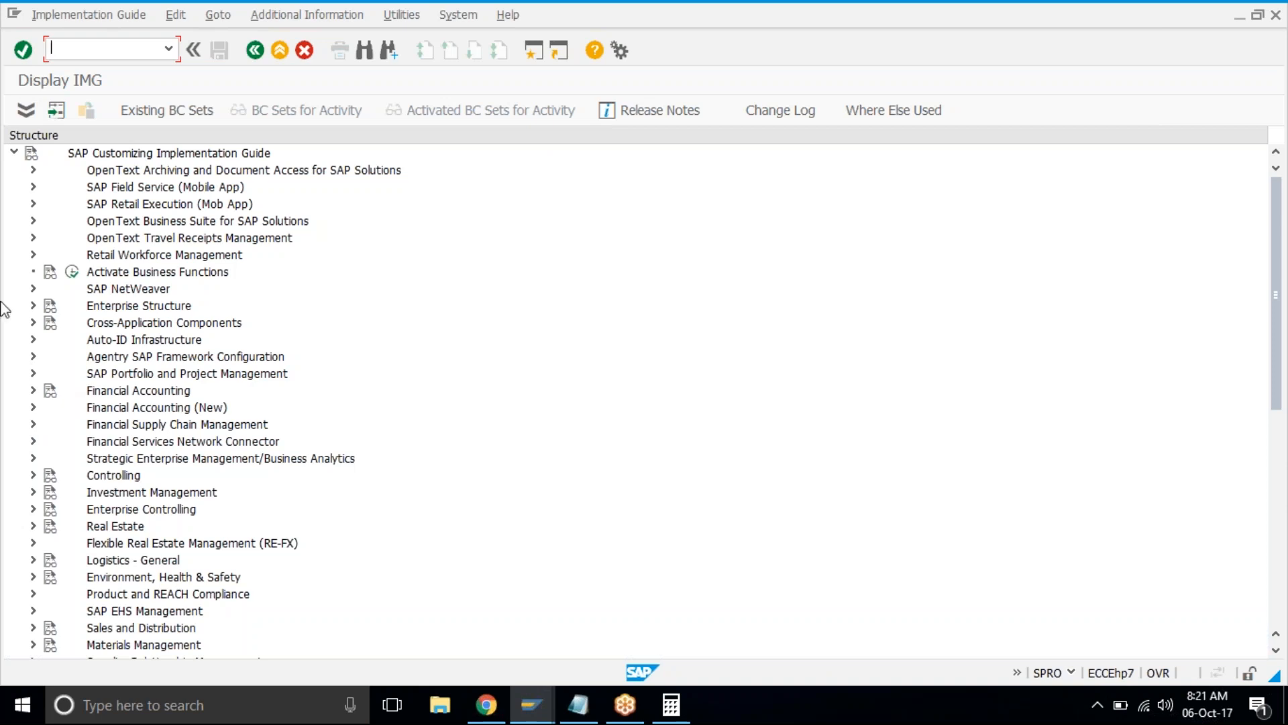
click(123, 413)
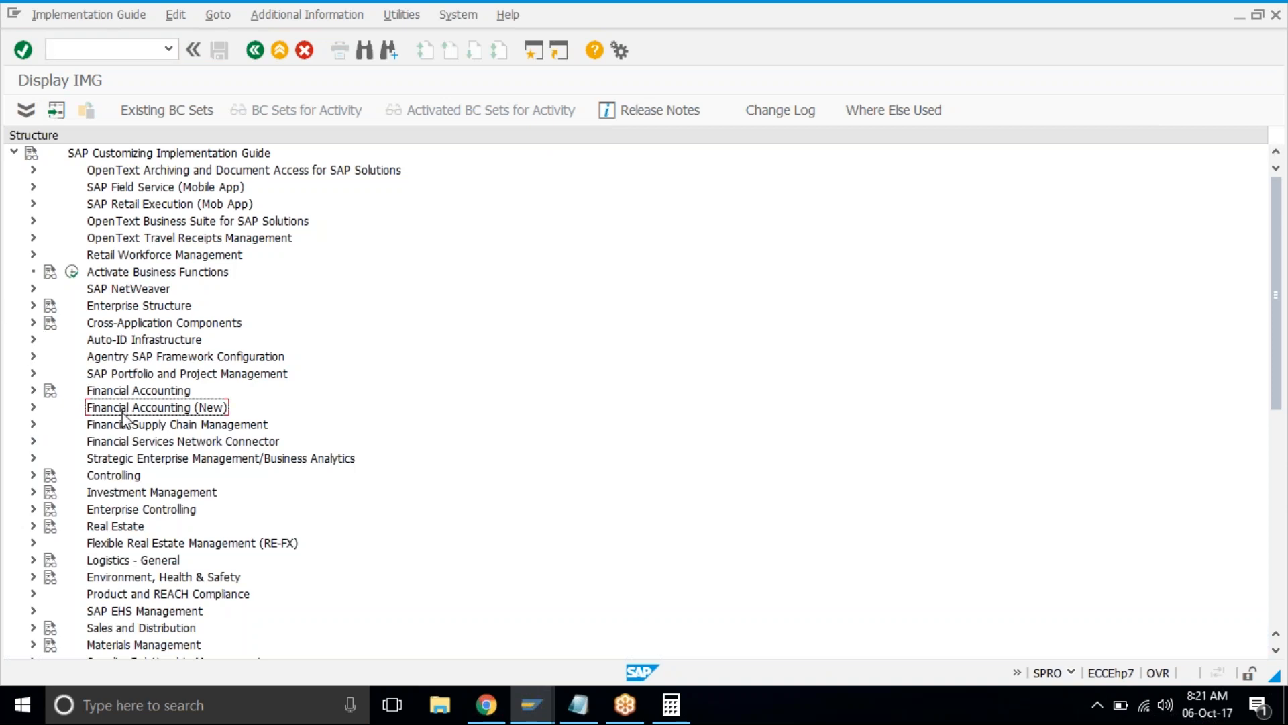
key(Down)
key(Down)
key(Down)
key(Up)
key(Up)
key(Up)
double_click(123, 411)
key(Down)
key(Down)
key(Down)
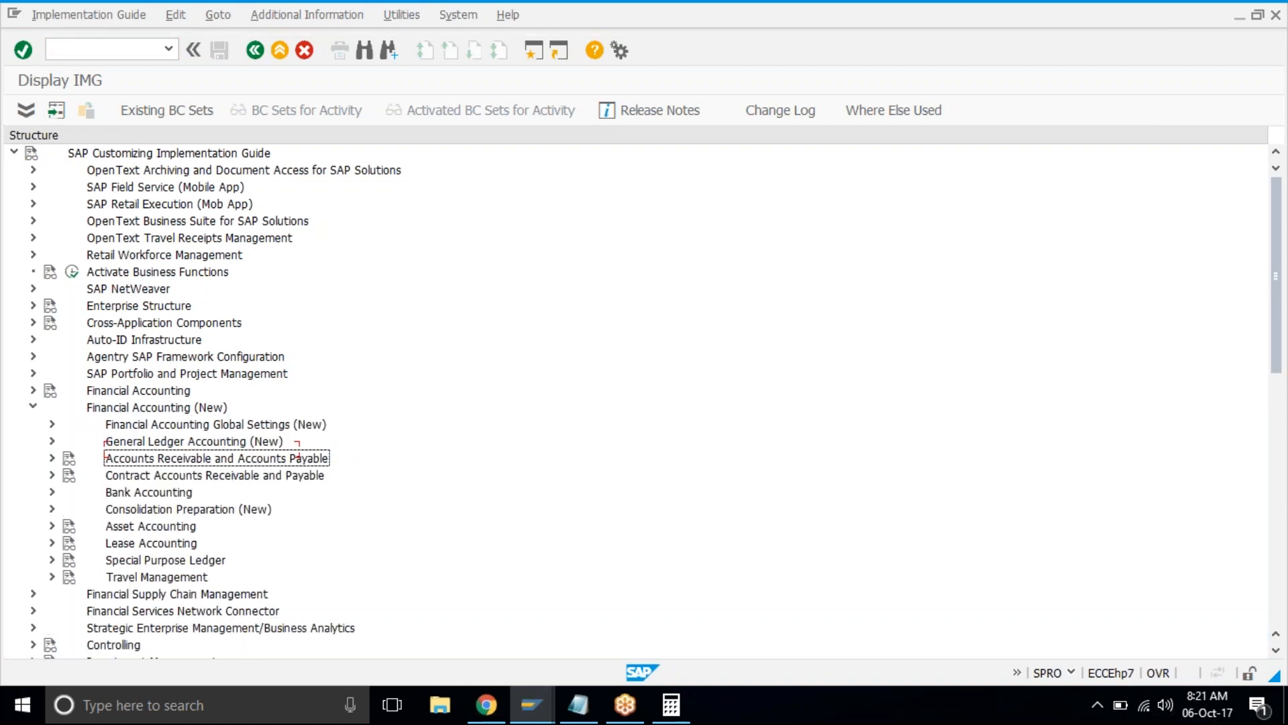
key(Down)
key(Down)
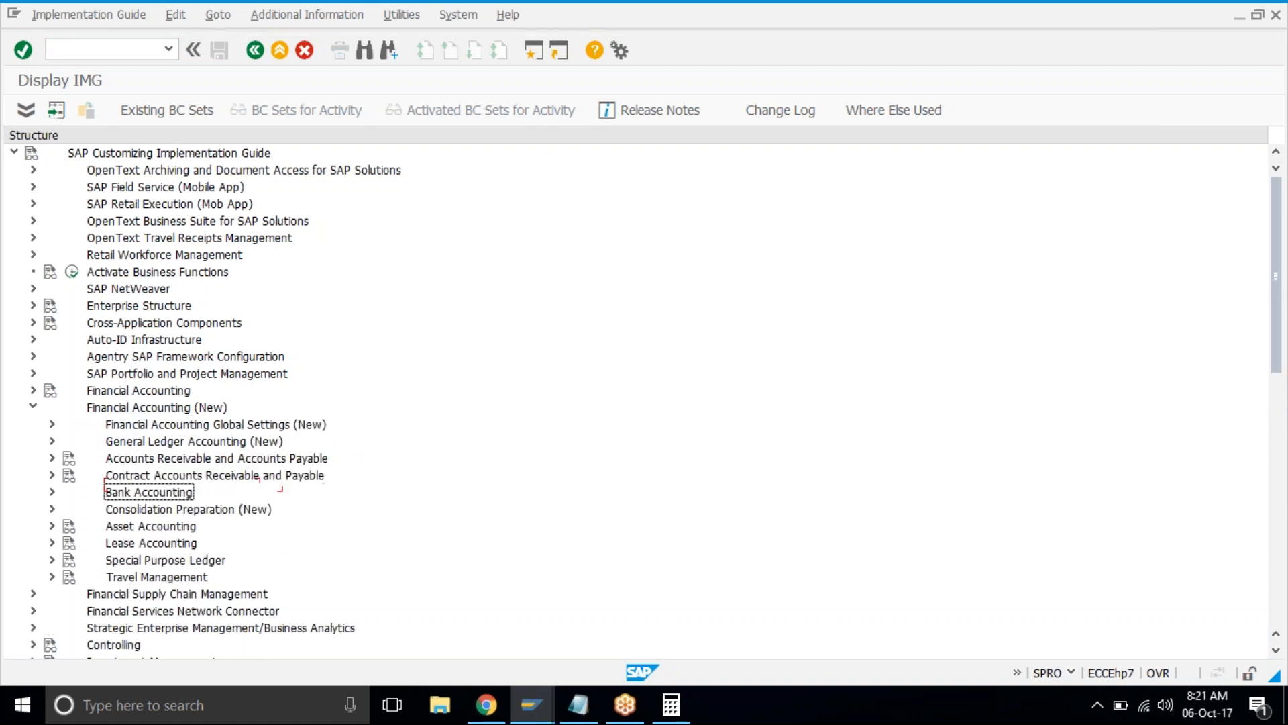
key(Down)
key(Down)
key(Right)
Expand Master Data and Screen Layout under Asset Accounting, and open Define Screen Layout for Asset Master Data.
key(Down)
key(Down)
key(Down)
key(Down)
key(Down)
key(Down)
key(Down)
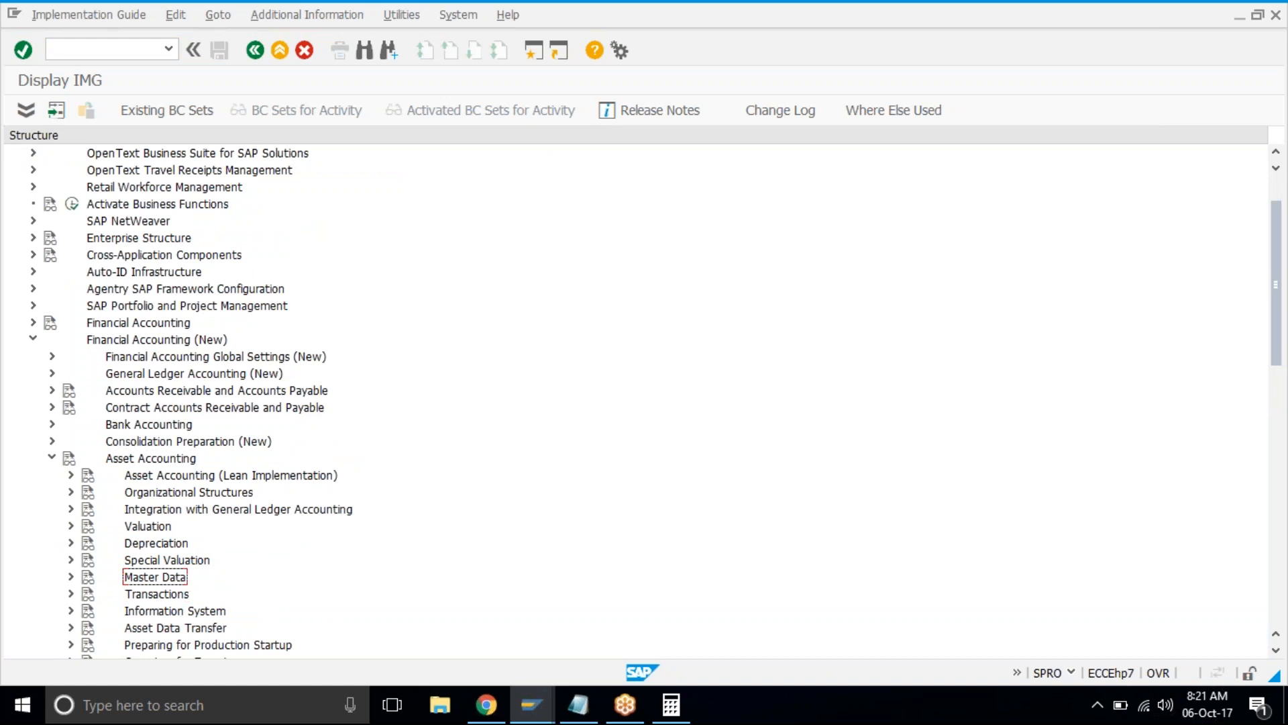
key(Right)
key(Down)
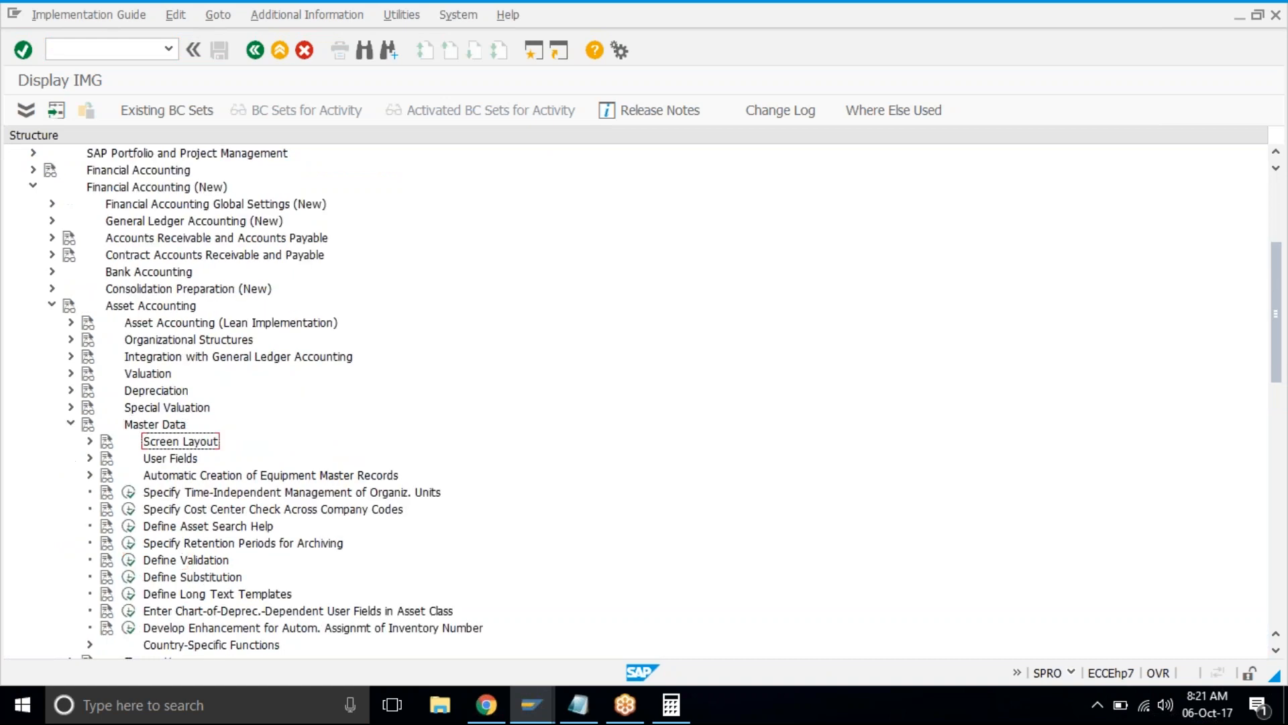
key(Down)
key(Down)
key(Up)
key(Up)
key(Right)
key(Down)
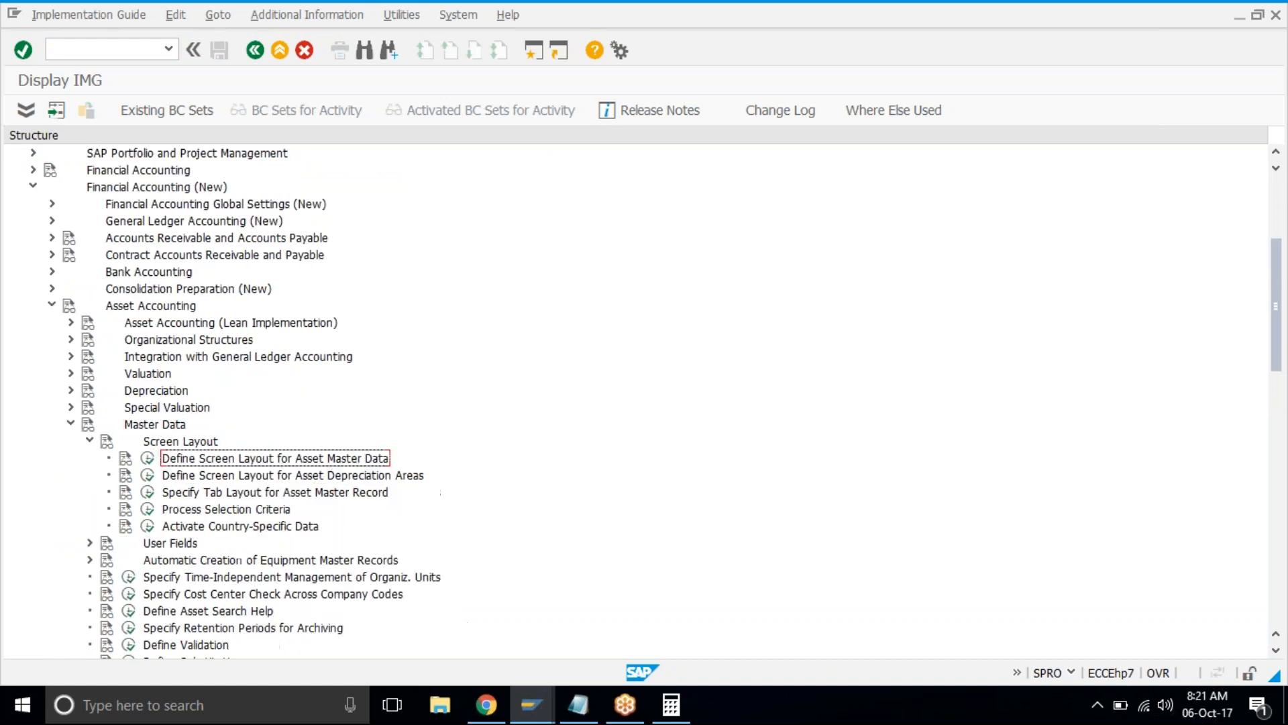
key(Return)
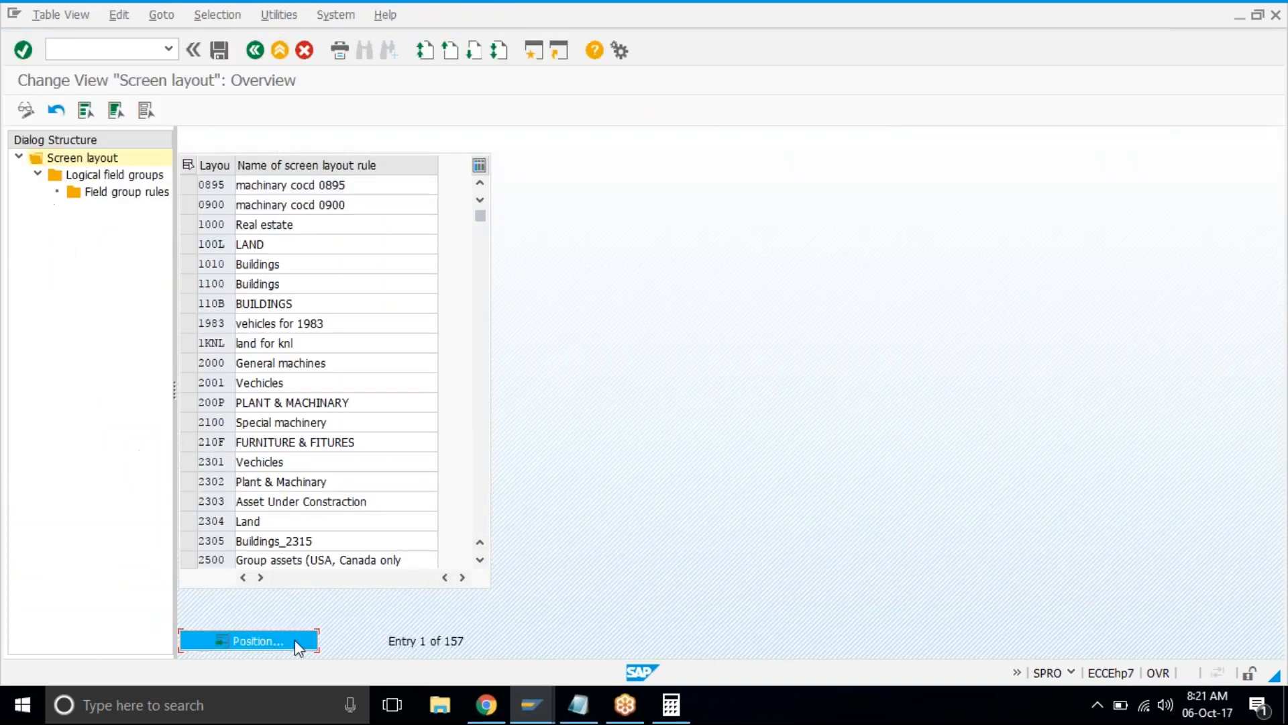
Find screen layout rule TAT1, select it and show its logical field groups.
click(295, 639)
text(tat1)
key(Return)
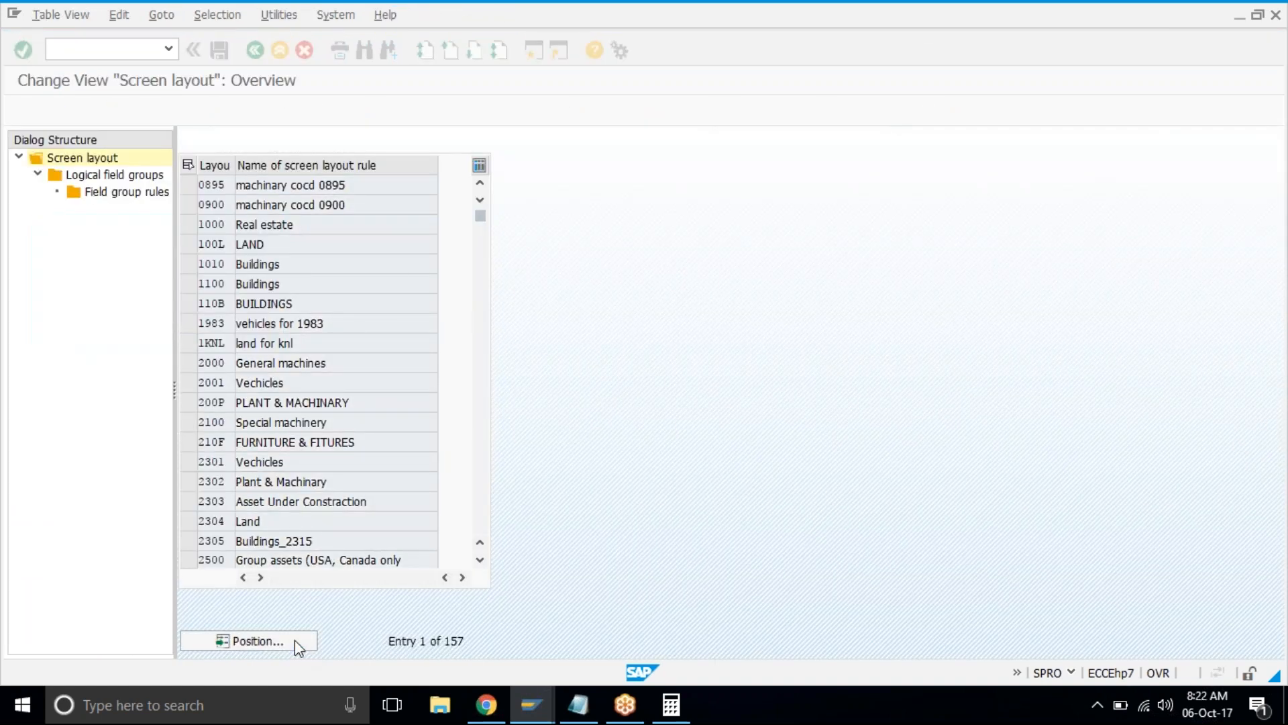
click(188, 186)
double_click(130, 176)
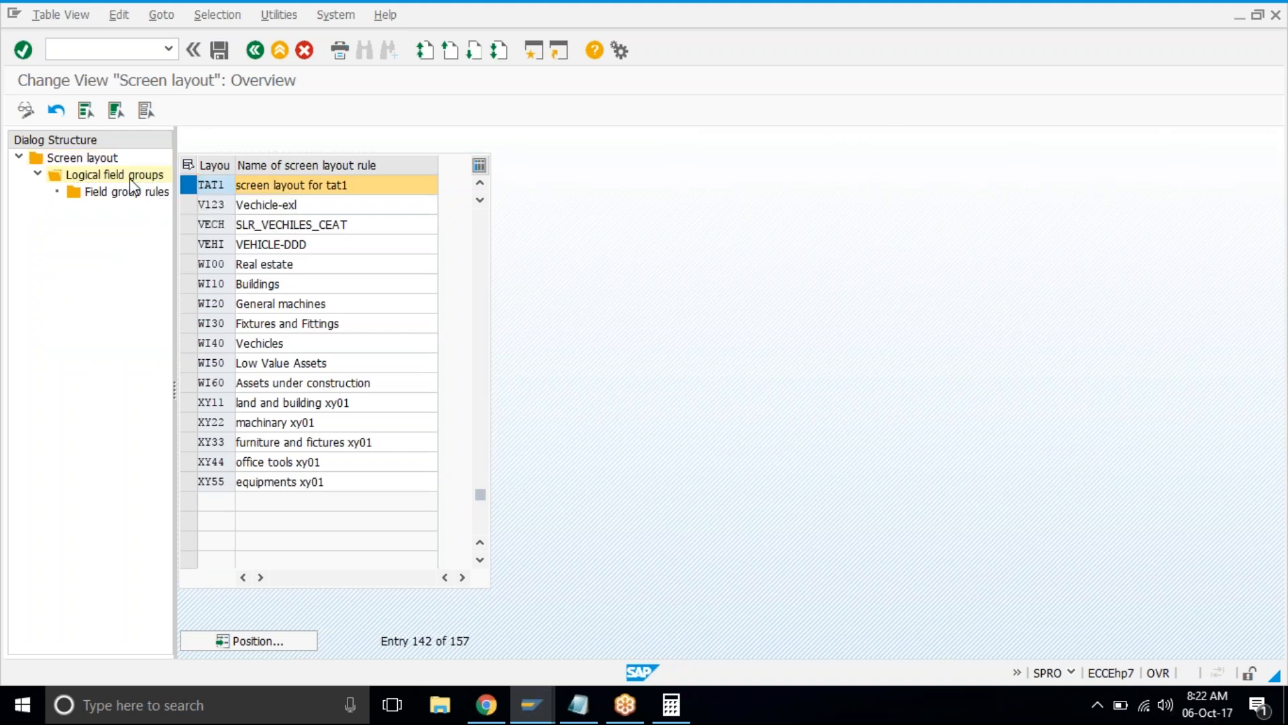
Select the General data, Posting information and Time-dependent data field groups and open their field group rules.
click(187, 185)
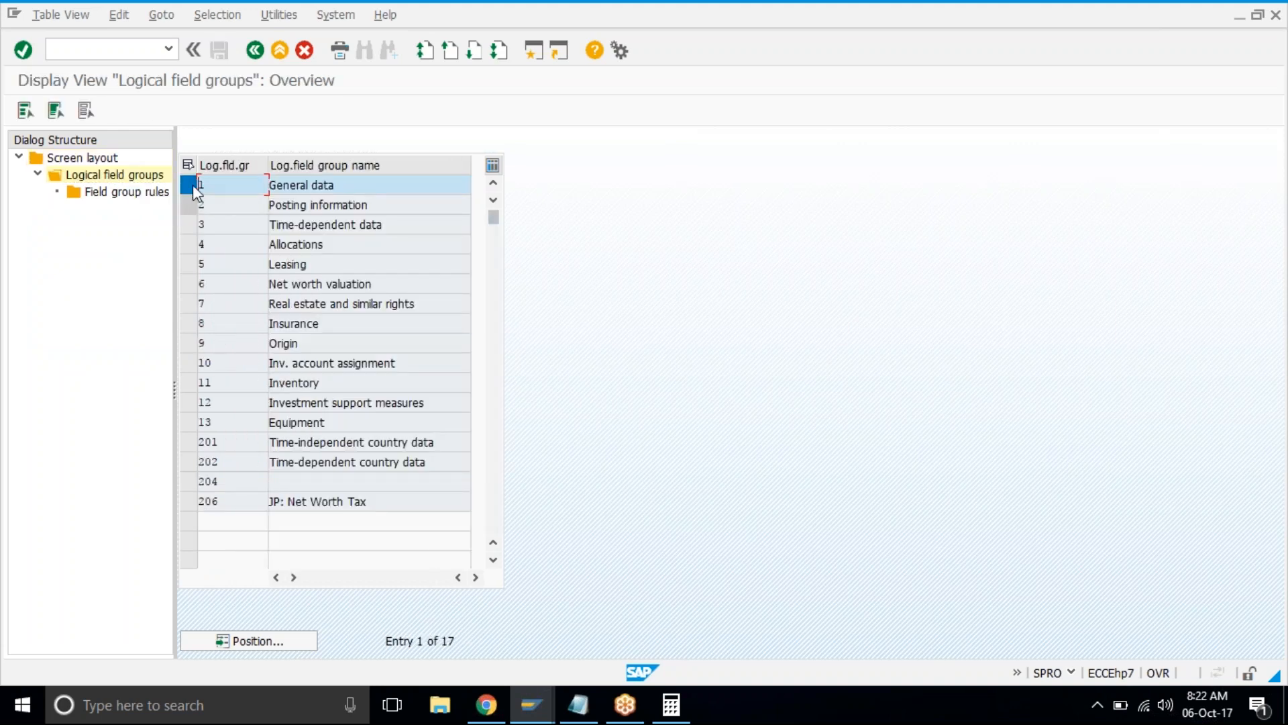
click(191, 188)
click(189, 184)
click(186, 207)
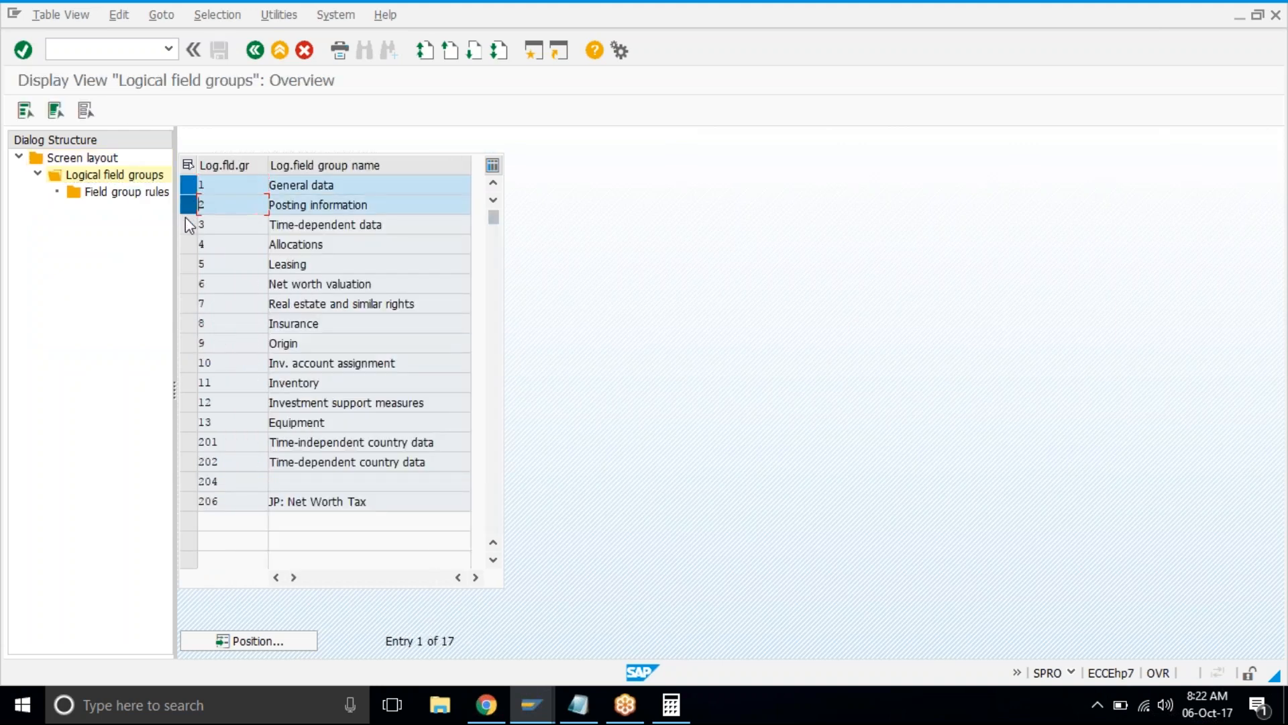
click(188, 224)
double_click(117, 193)
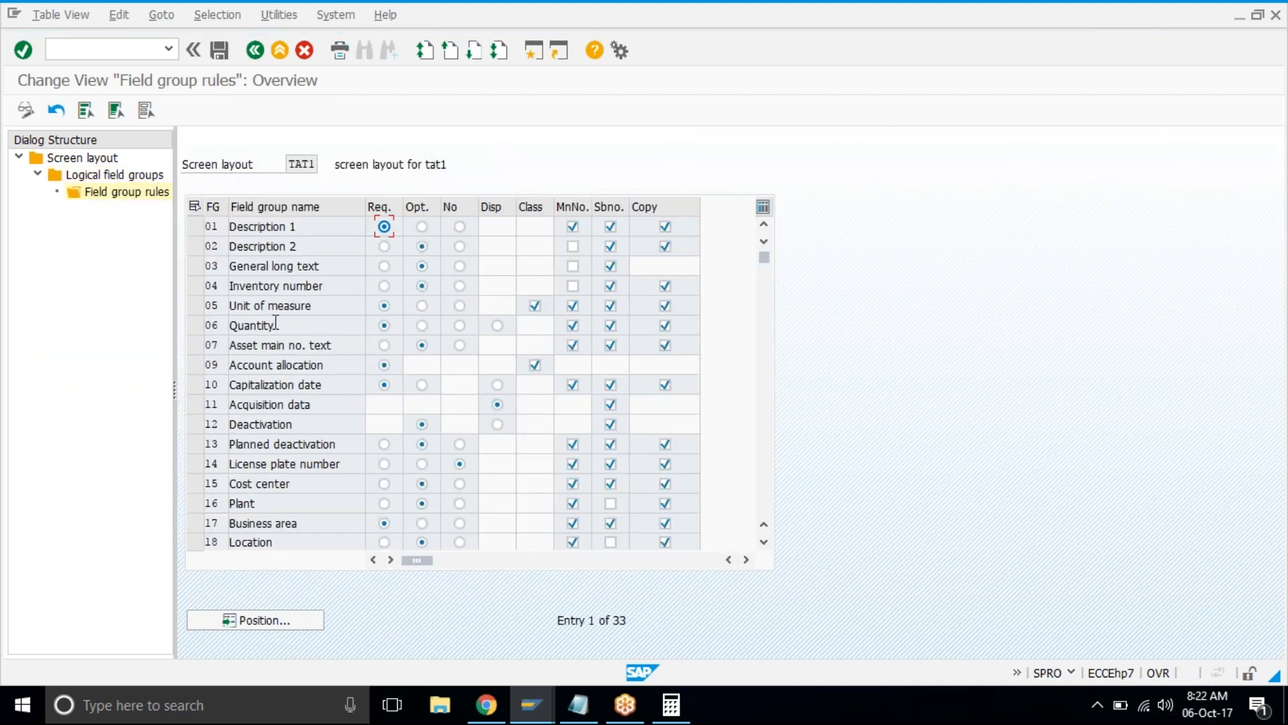
Set the Business area and Cost order field groups of screen layout TAT1 to optional.
click(764, 542)
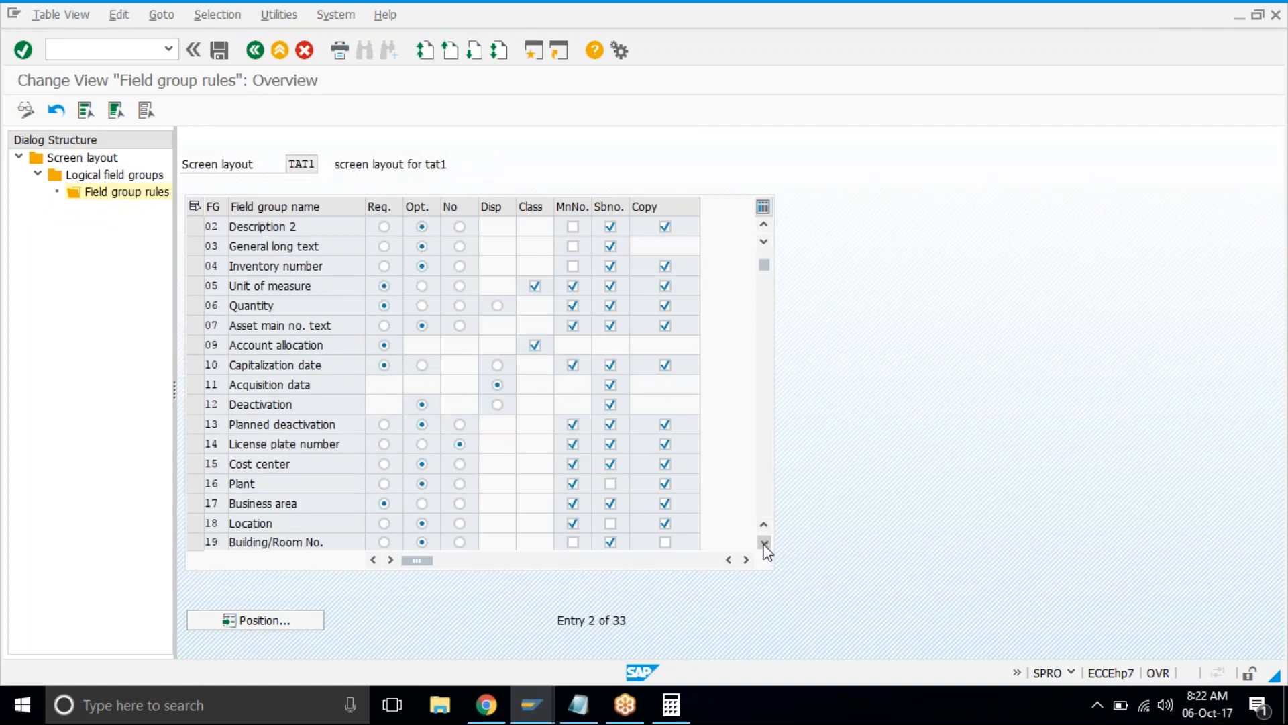
click(763, 541)
click(764, 541)
click(763, 541)
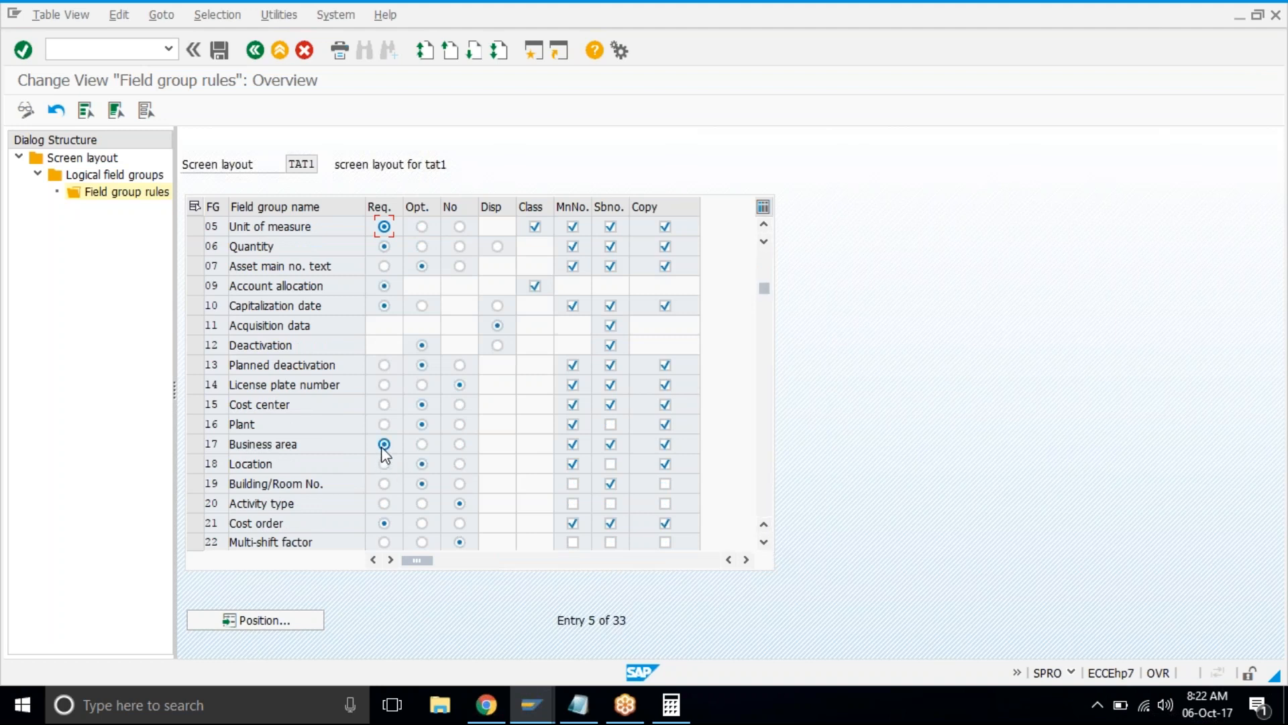
click(424, 447)
click(421, 524)
Mark the Cost center row and review the remaining field group rules of screen layout TAT1 down to Functional Area.
click(194, 404)
click(763, 543)
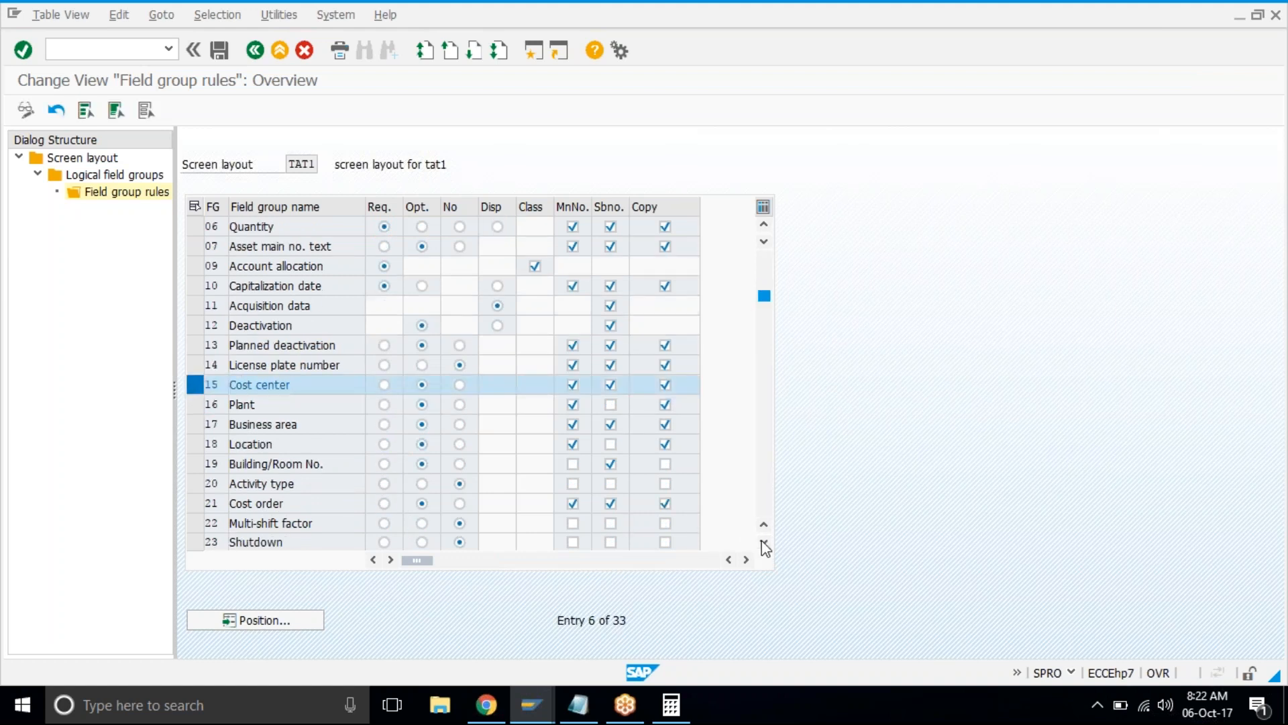
click(764, 543)
click(764, 543)
click(764, 543)
click(763, 543)
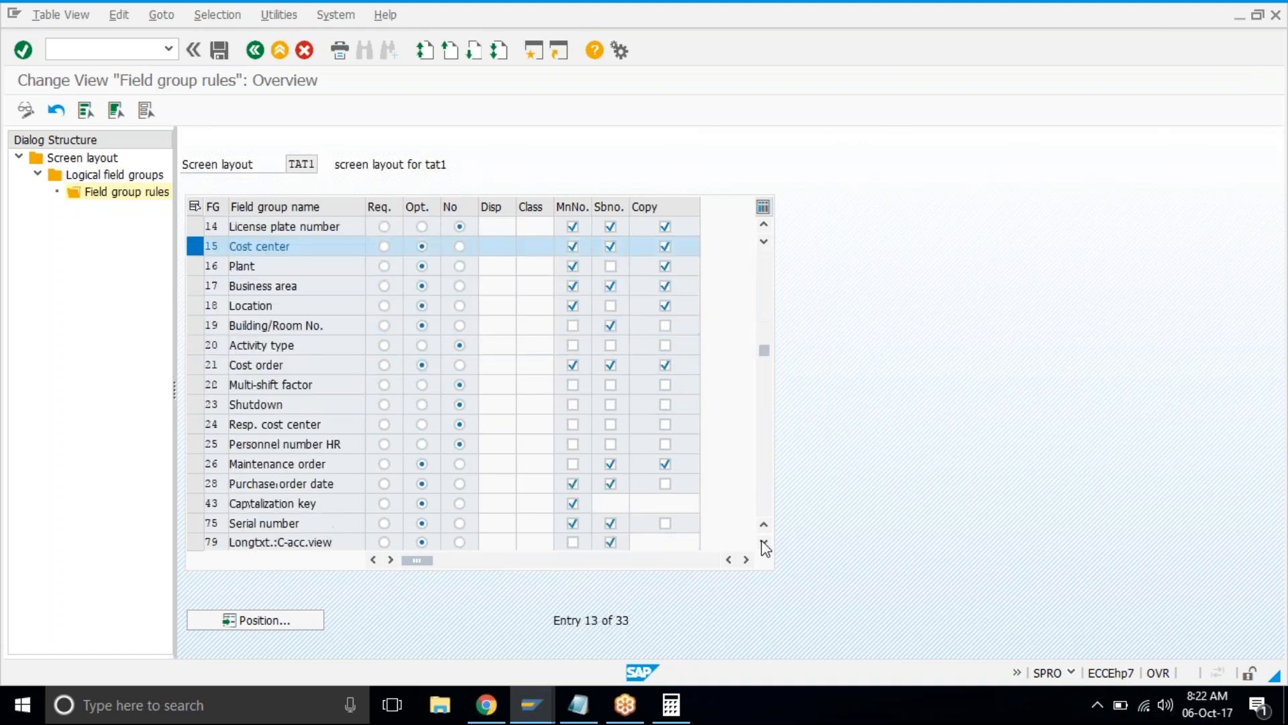
click(763, 543)
click(763, 543)
click(763, 542)
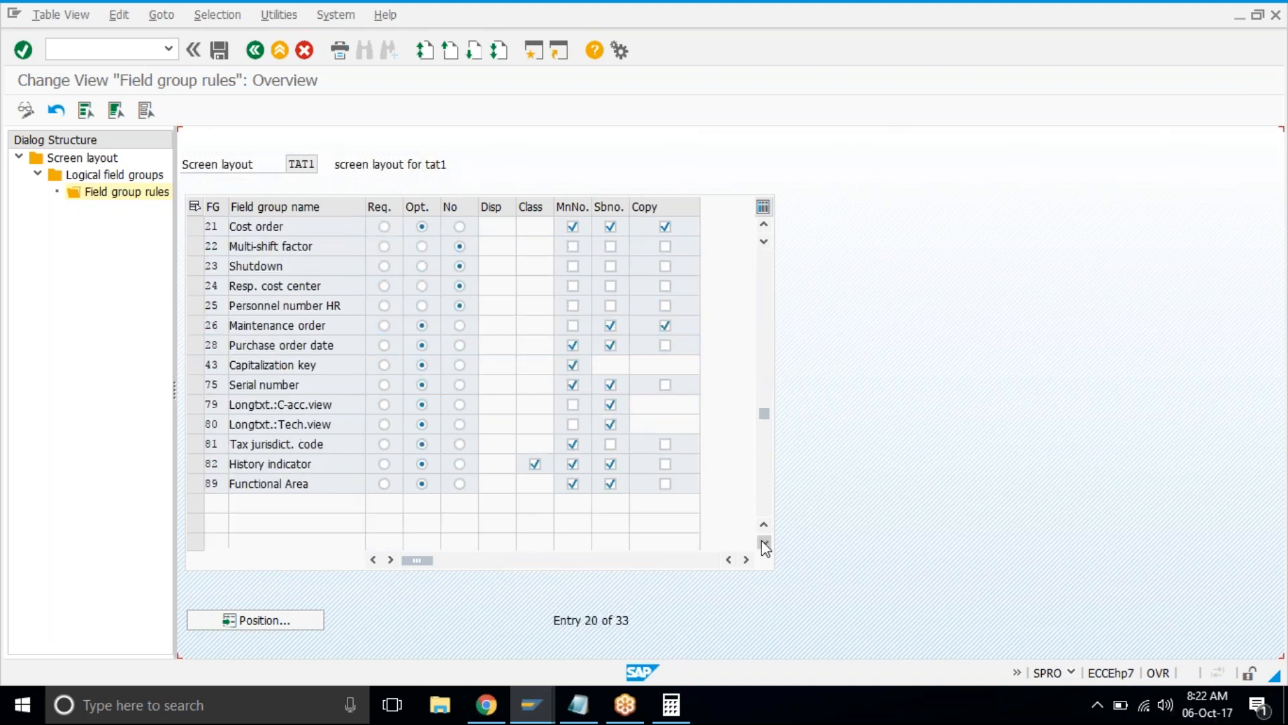
click(764, 543)
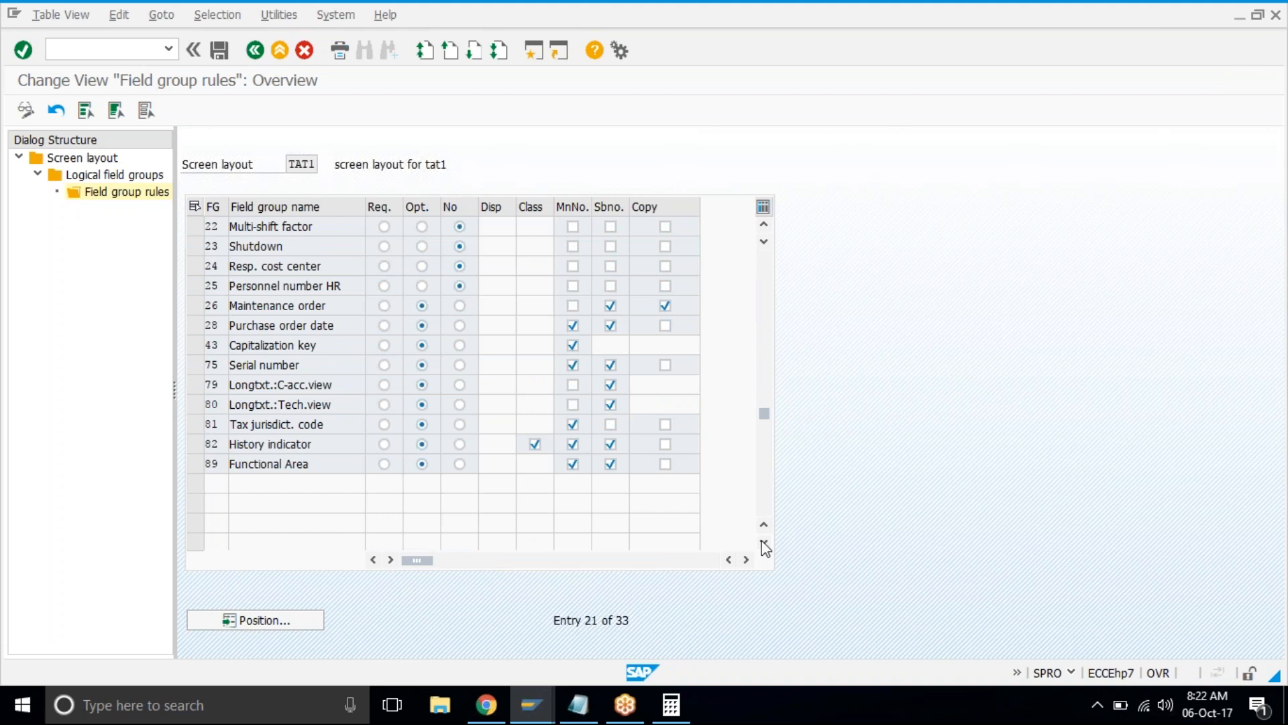
click(764, 543)
drag(763, 414, 763, 312)
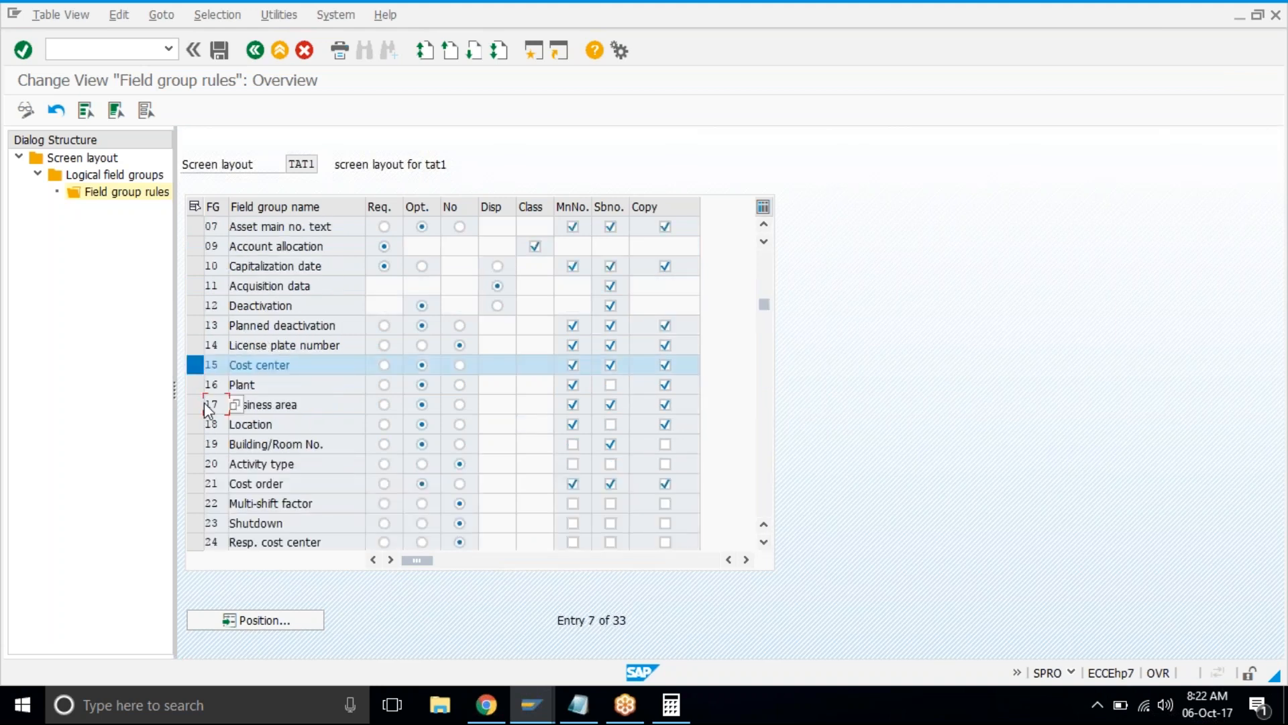
Mark the Business area and Cost order rows and save the field group rules under customizing request EH7K901990.
click(197, 403)
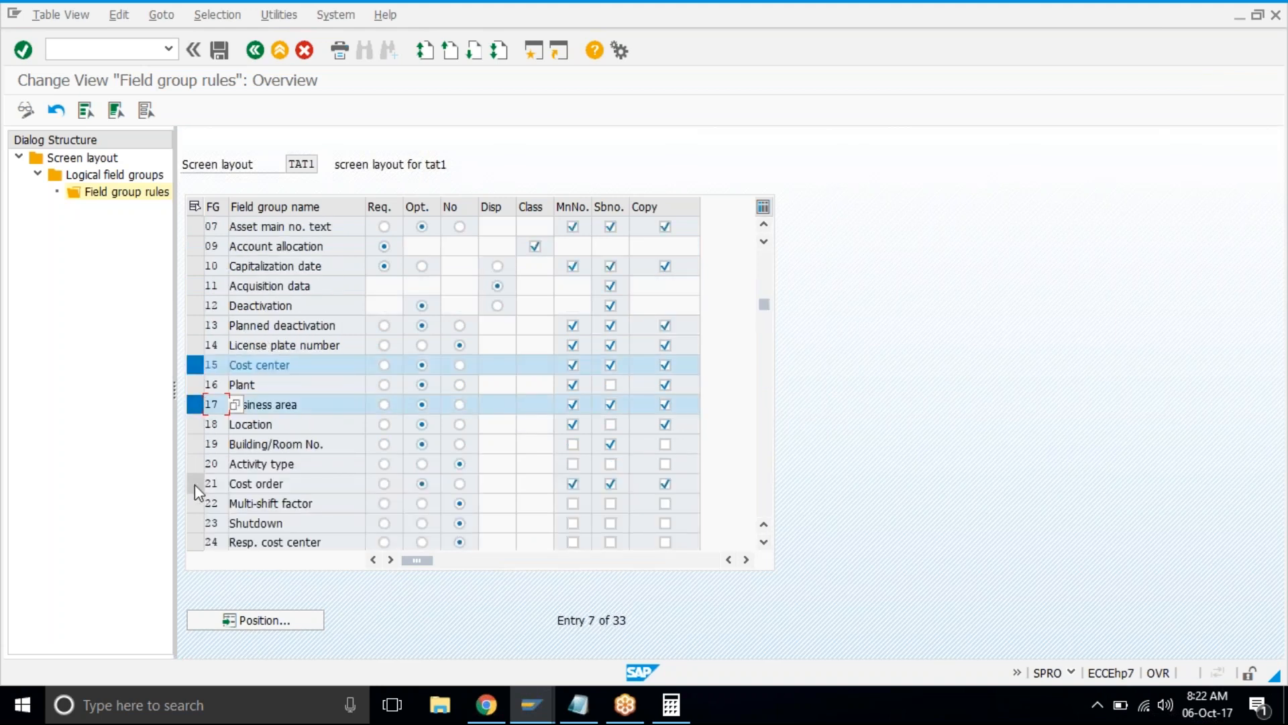
click(194, 484)
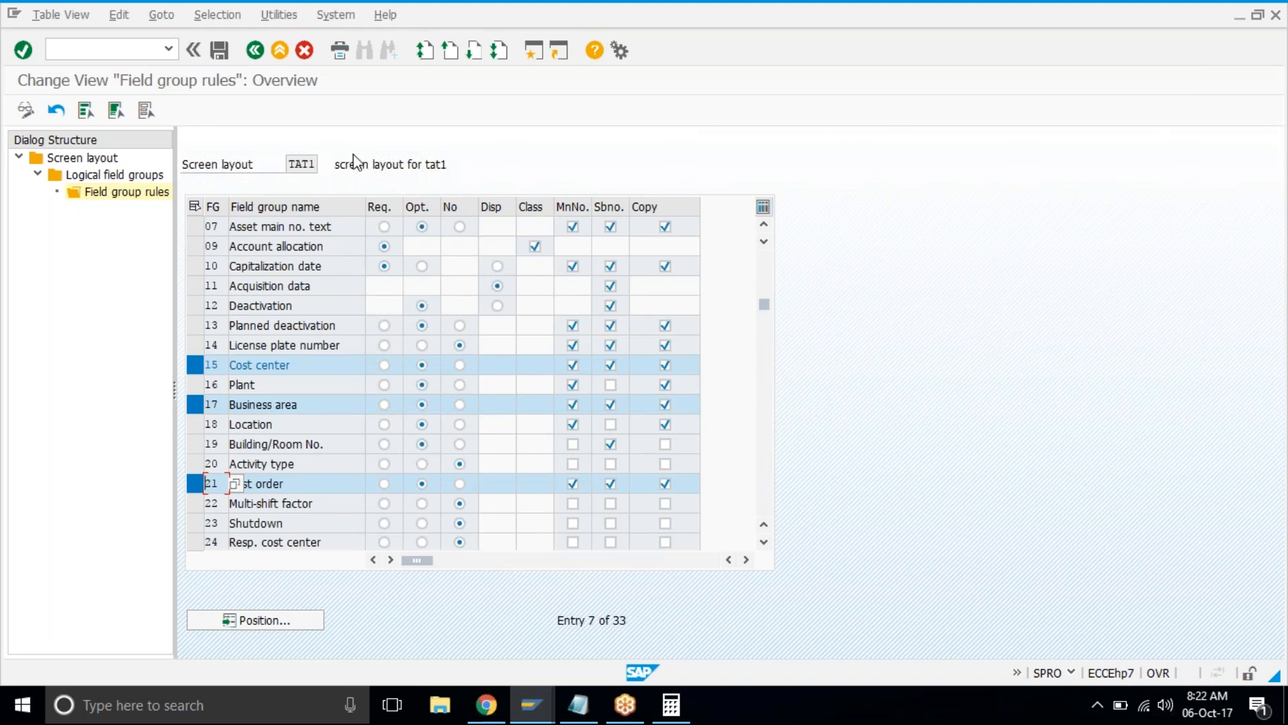
click(220, 51)
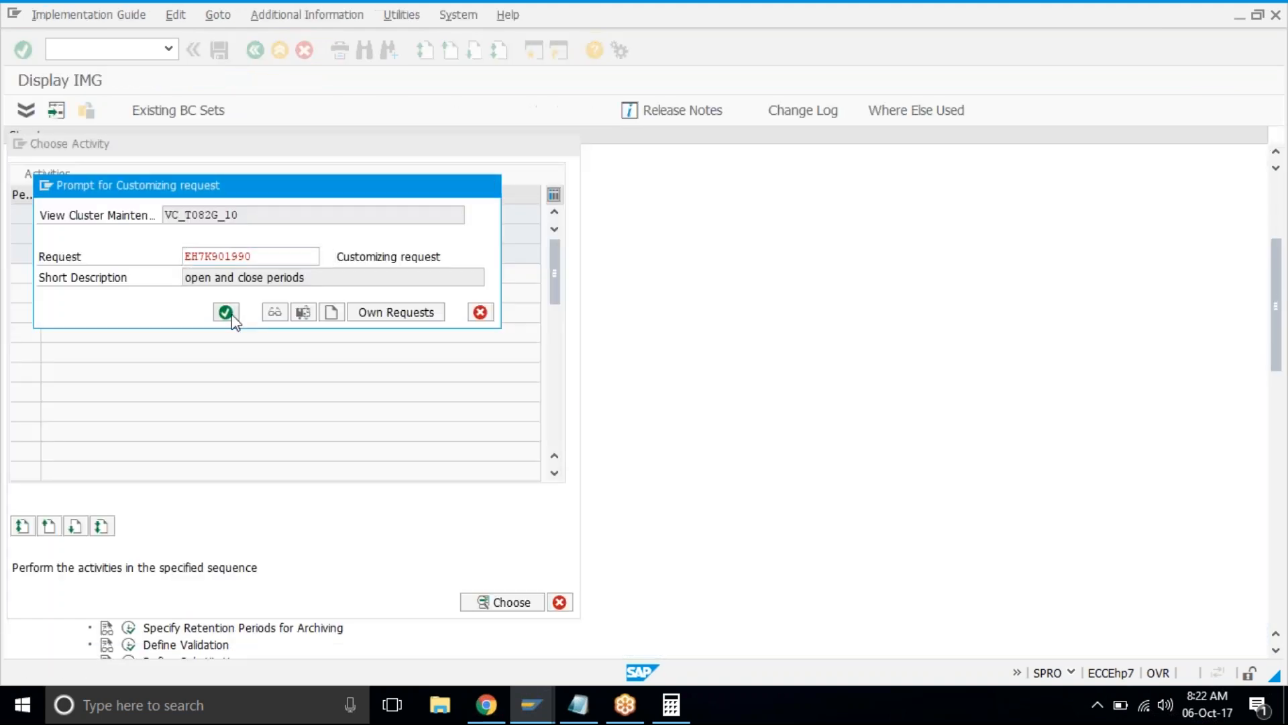
click(226, 313)
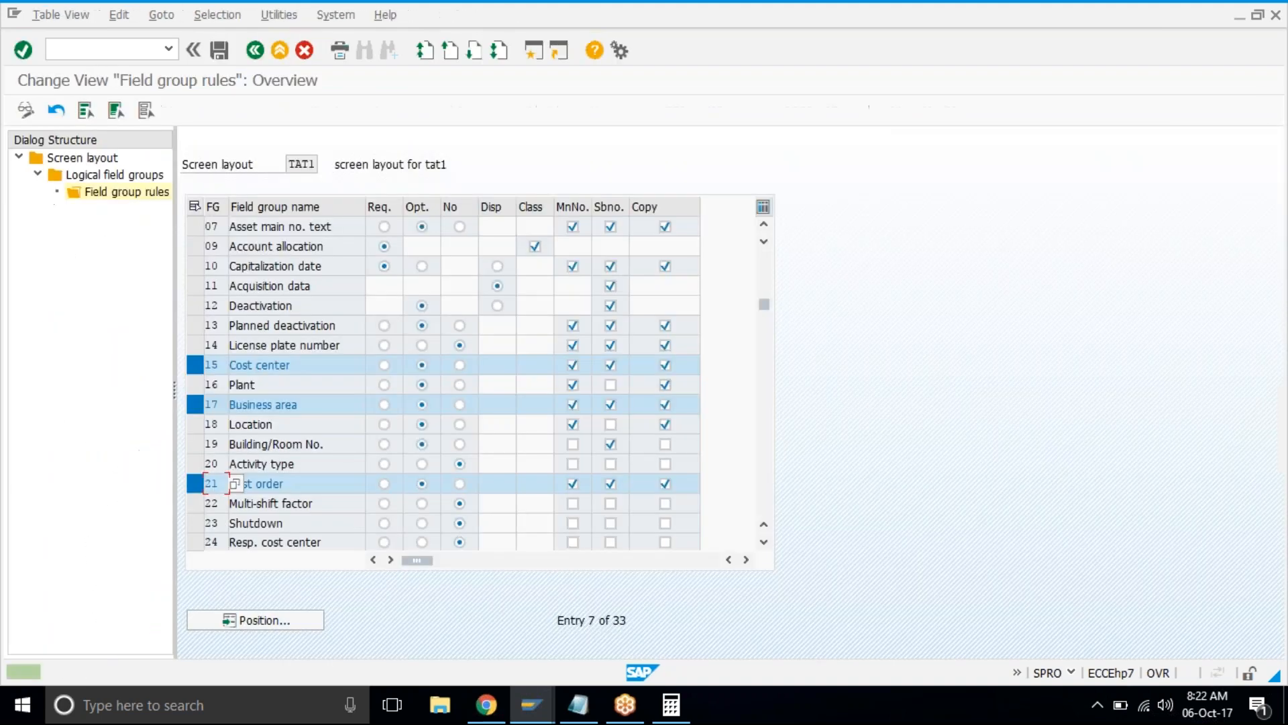
Exit the open Lamborghini asset without saving and restart asset creation for class TAT01 in company code TAT1.
click(347, 12)
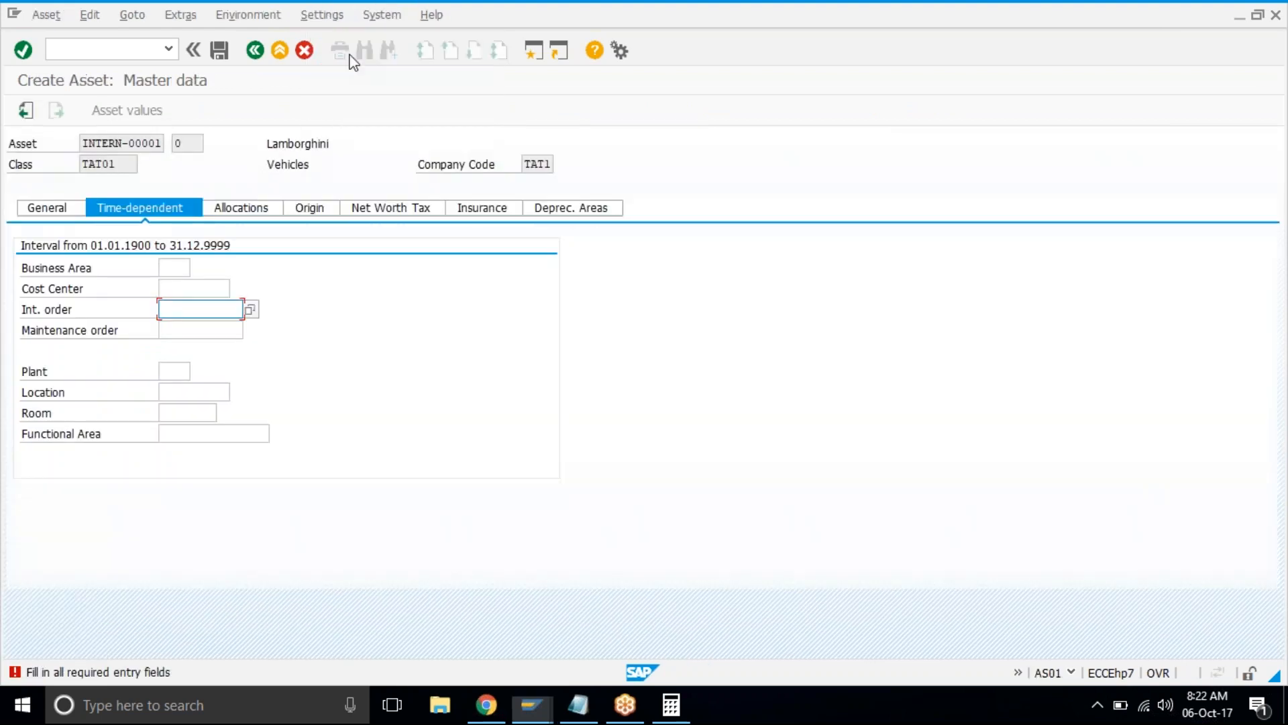
click(277, 54)
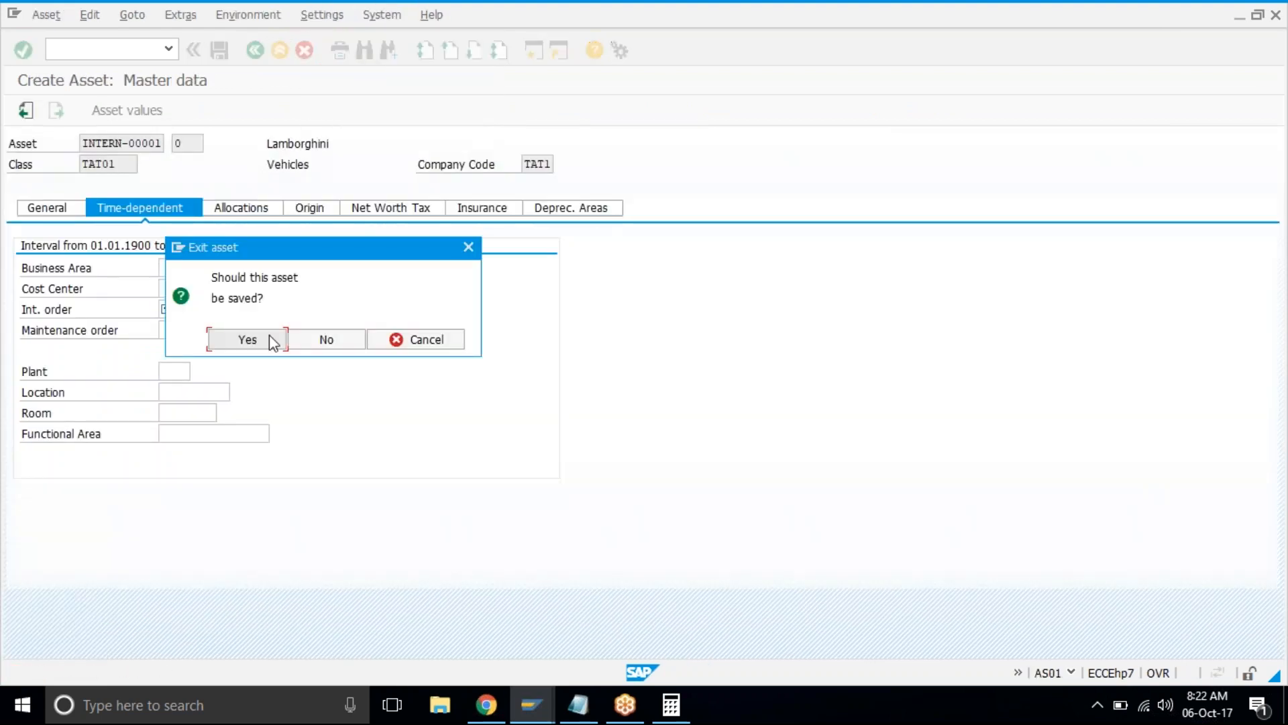
click(314, 342)
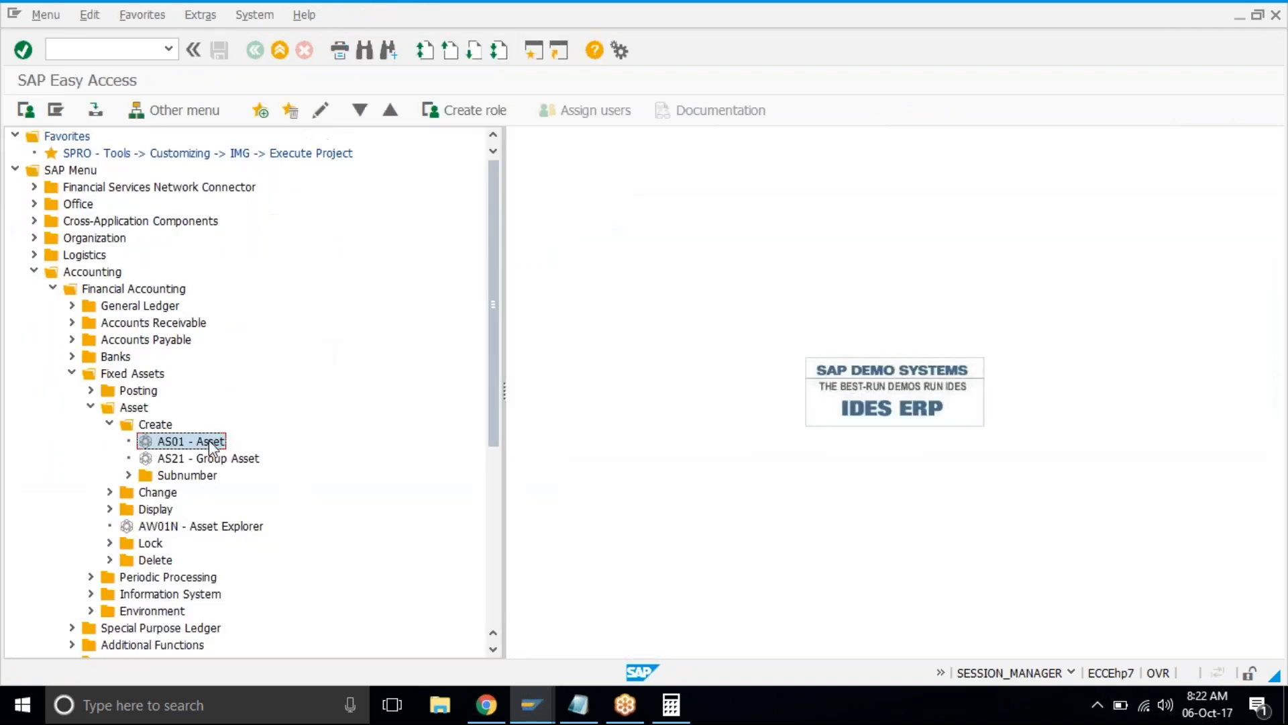
double_click(208, 440)
key(Return)
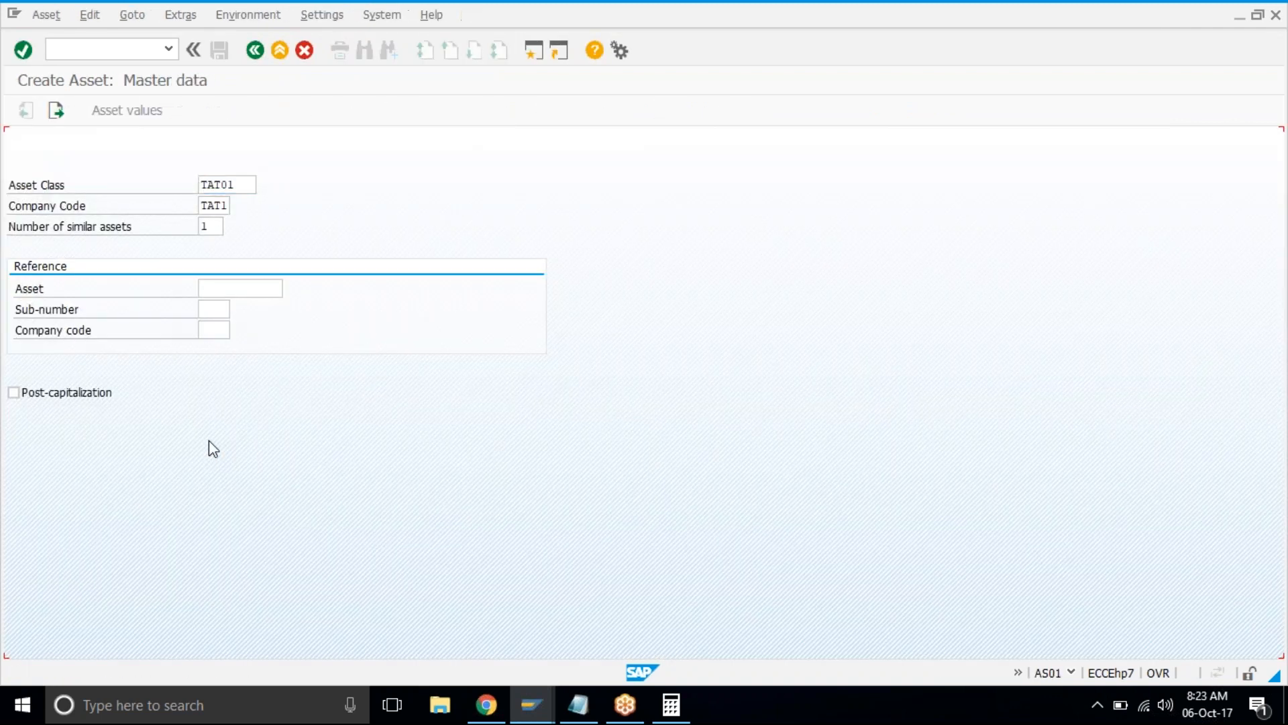
Enter the general data of the vehicle asset: description Lamborghini, quantity 10 and capitalization date 01.01.2017.
key(Down)
key(Tab)
key(Tab)
key(Tab)
key(Tab)
text(10)
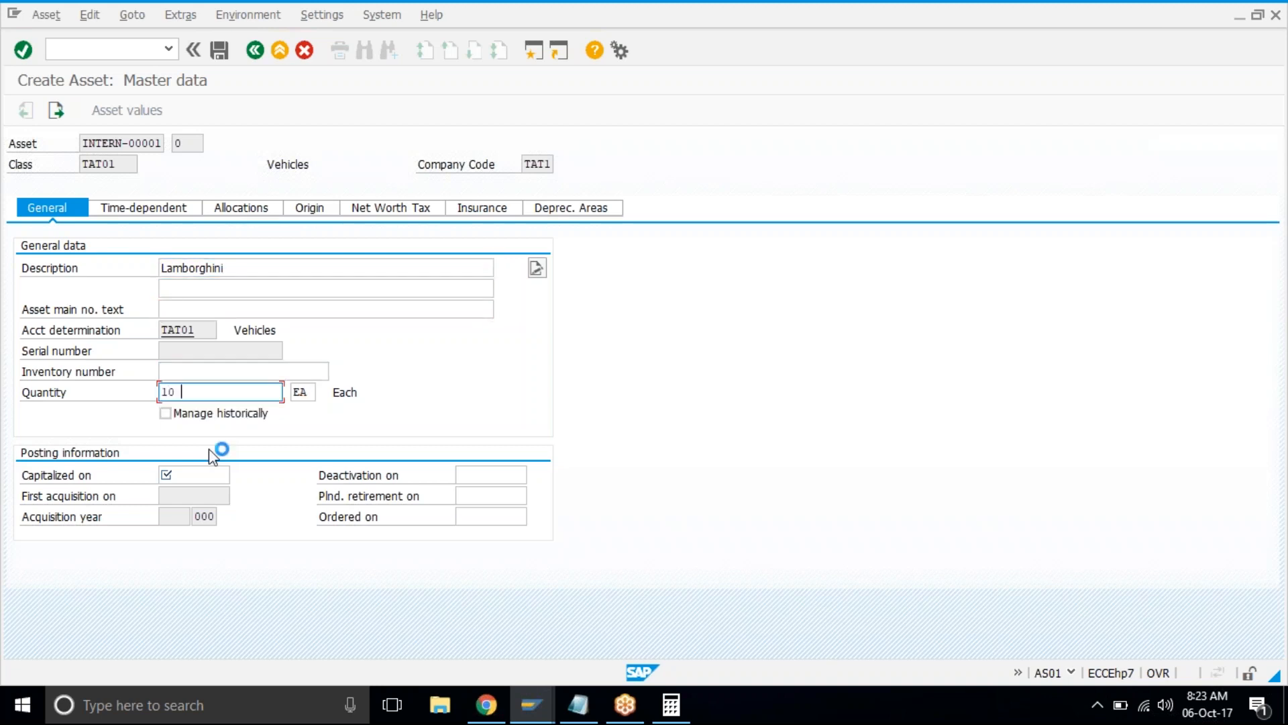
click(198, 480)
key(Down)
key(Return)
key(Return)
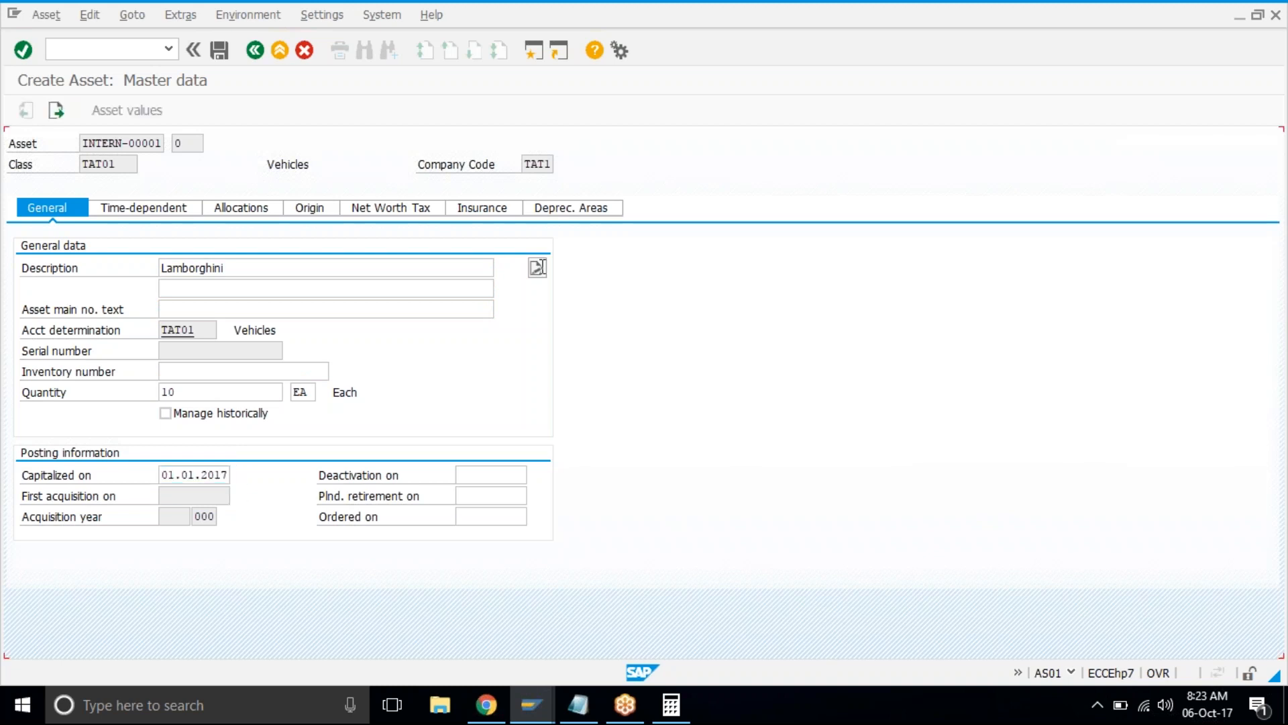
Set Book deprec. to key T01, useful life 5, period 1 and start date 01.01.2017, and save the Lamborghini asset.
click(573, 210)
text(5)
key(Tab)
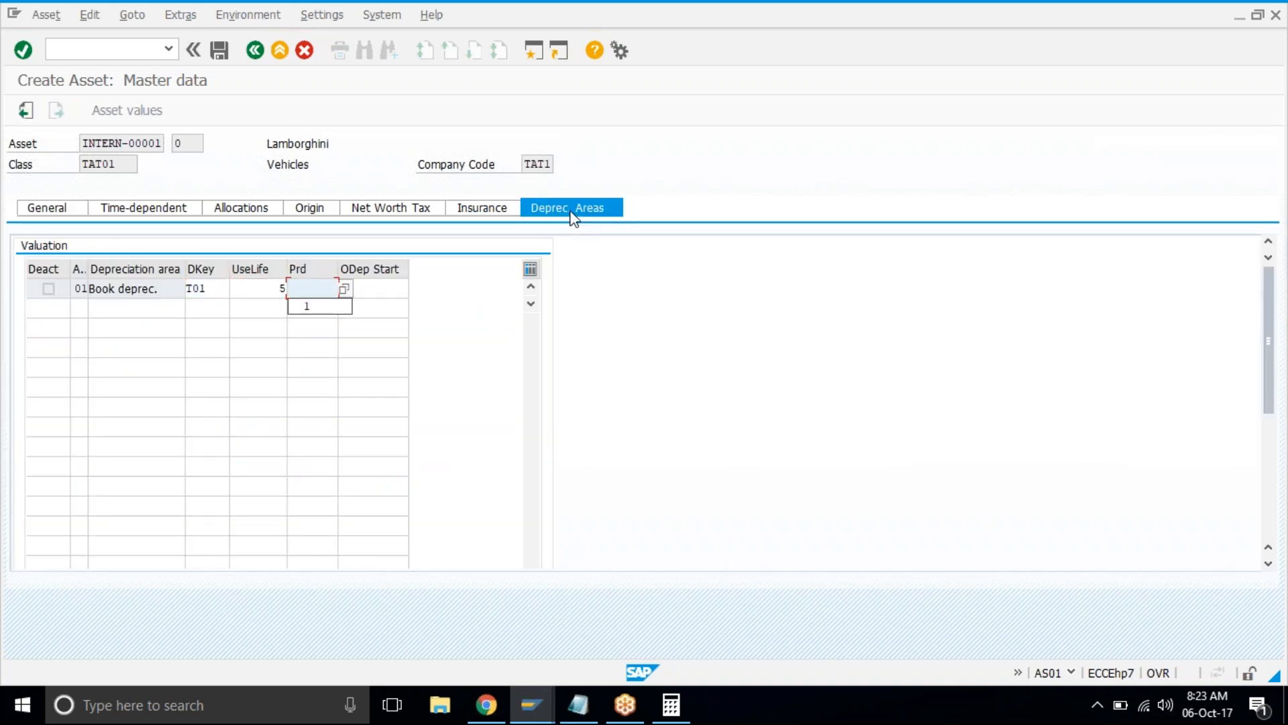
key(Return)
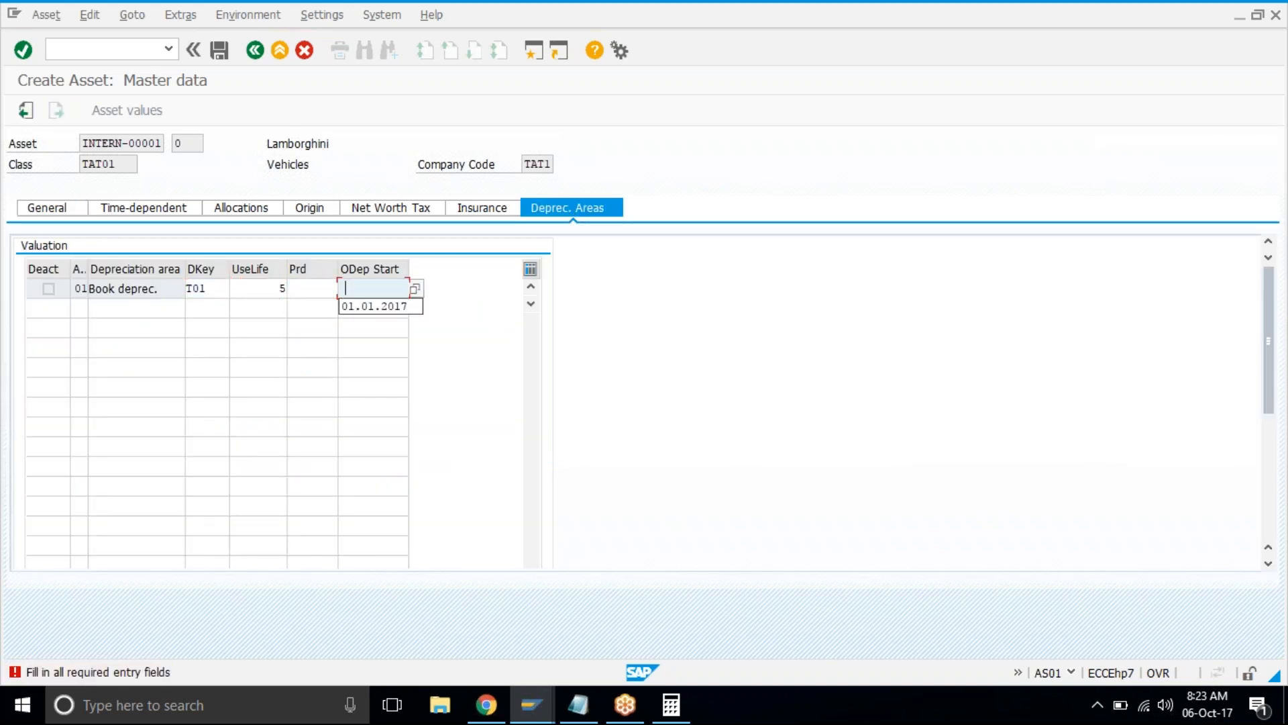
click(374, 306)
click(312, 288)
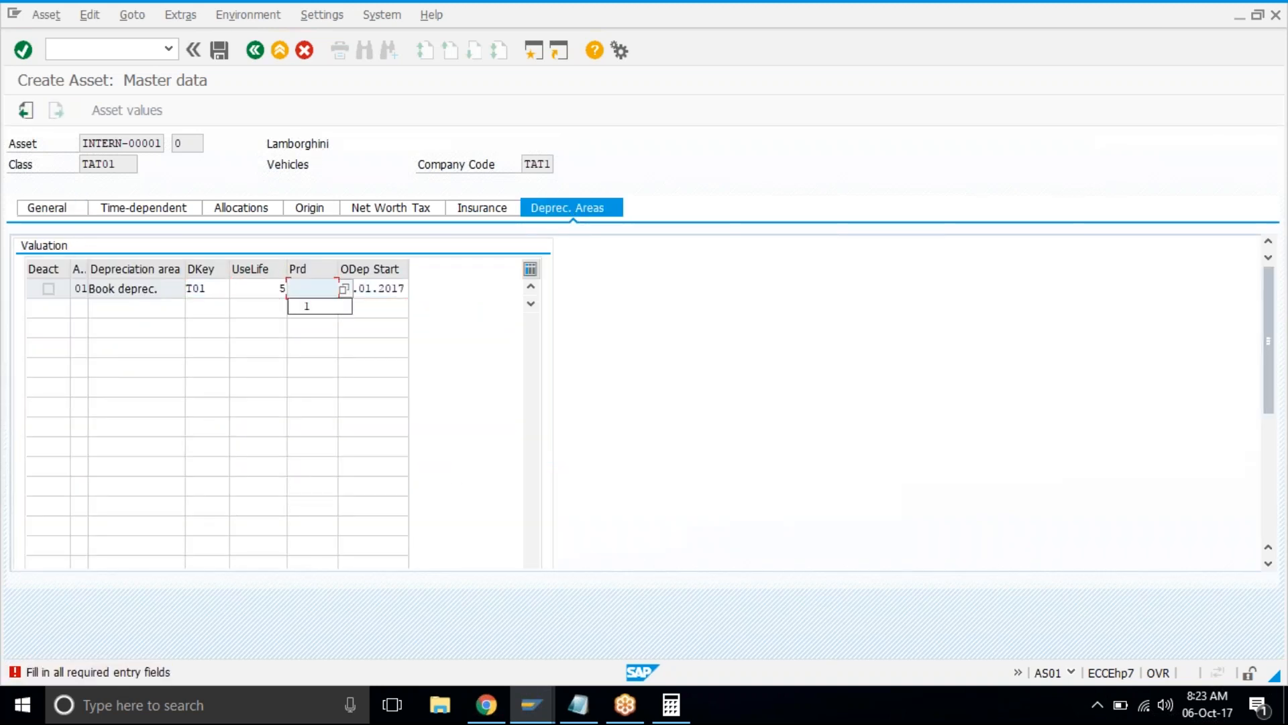
click(319, 306)
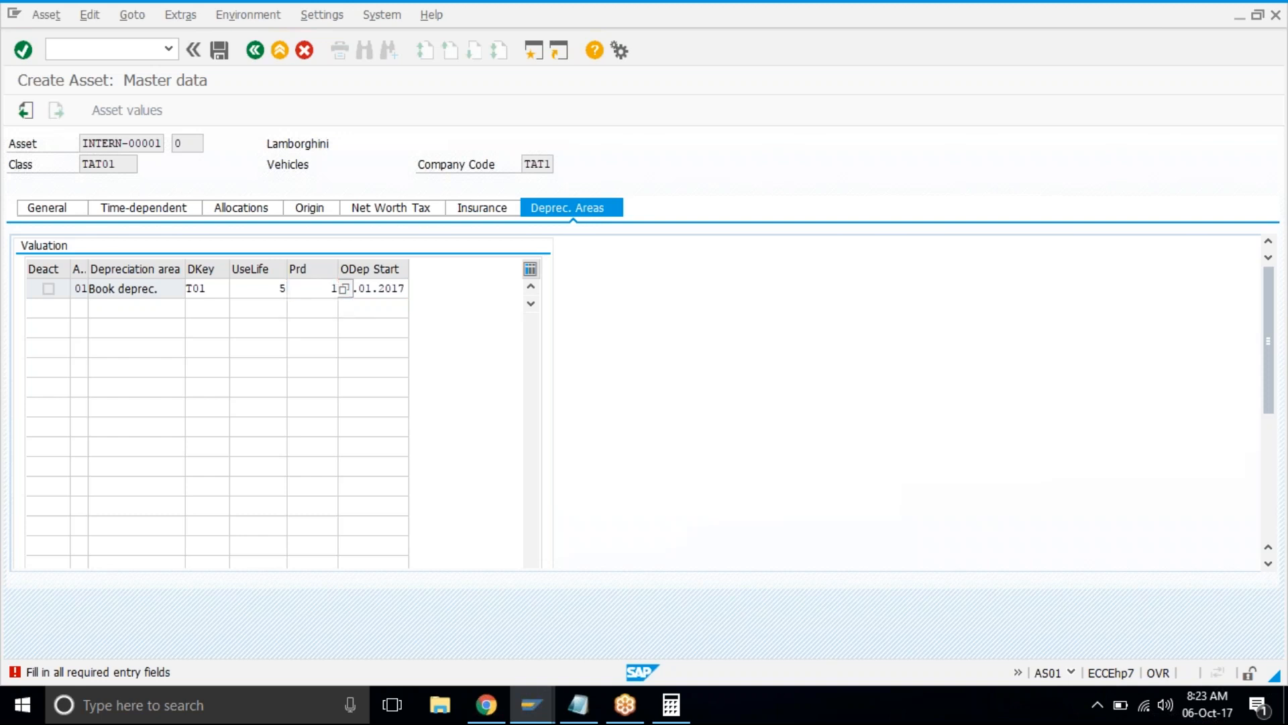
key(Return)
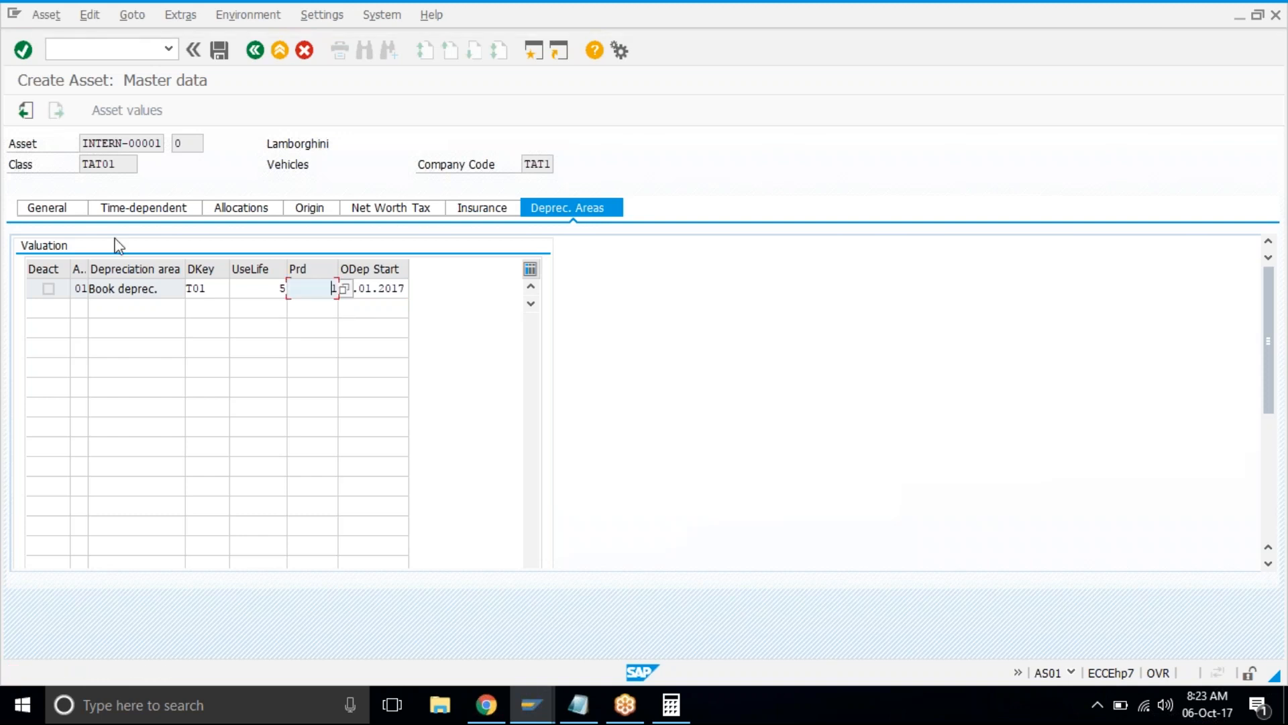
click(47, 209)
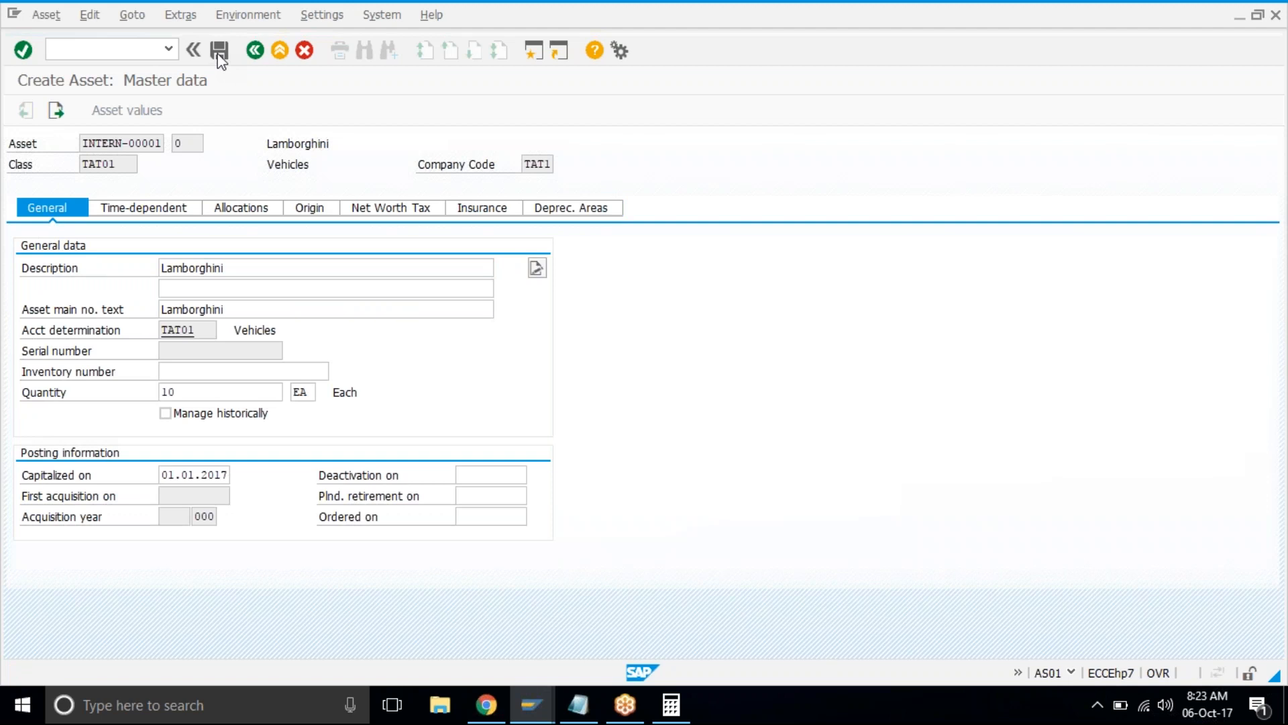
click(218, 57)
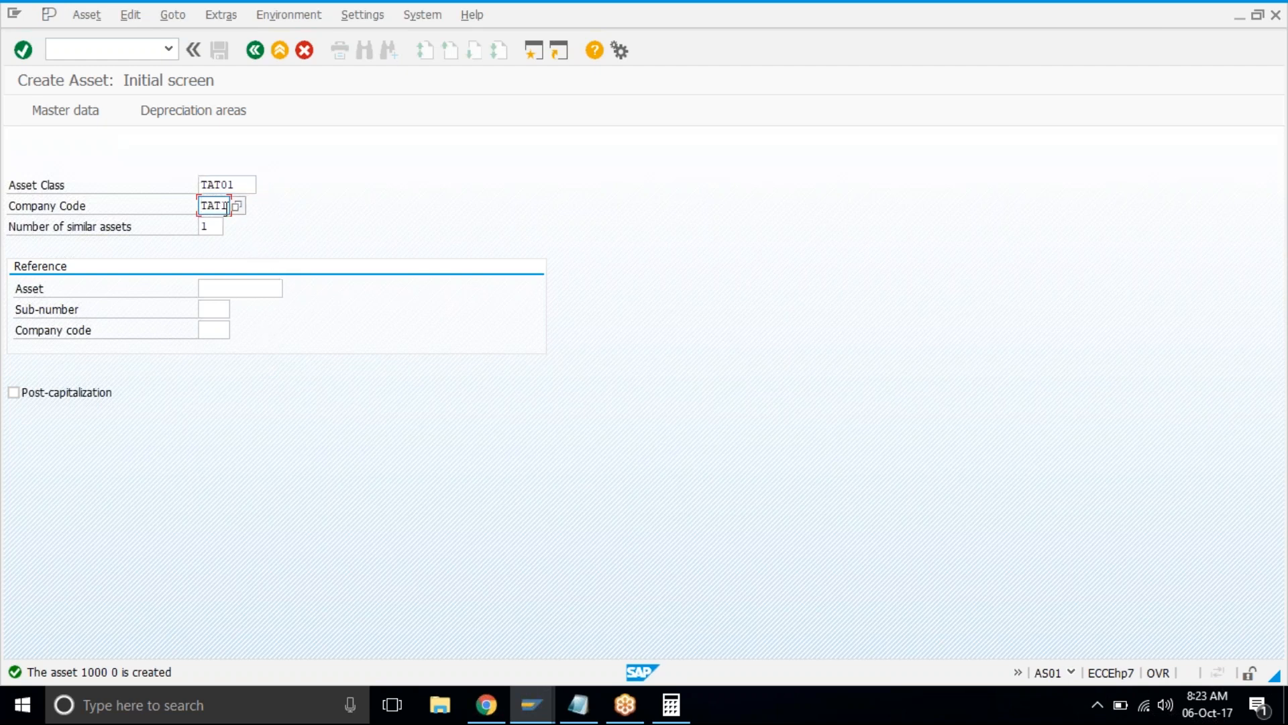
Choose asset class TAT02 Computers for a new asset in company code TAT1 and open its master data.
click(264, 188)
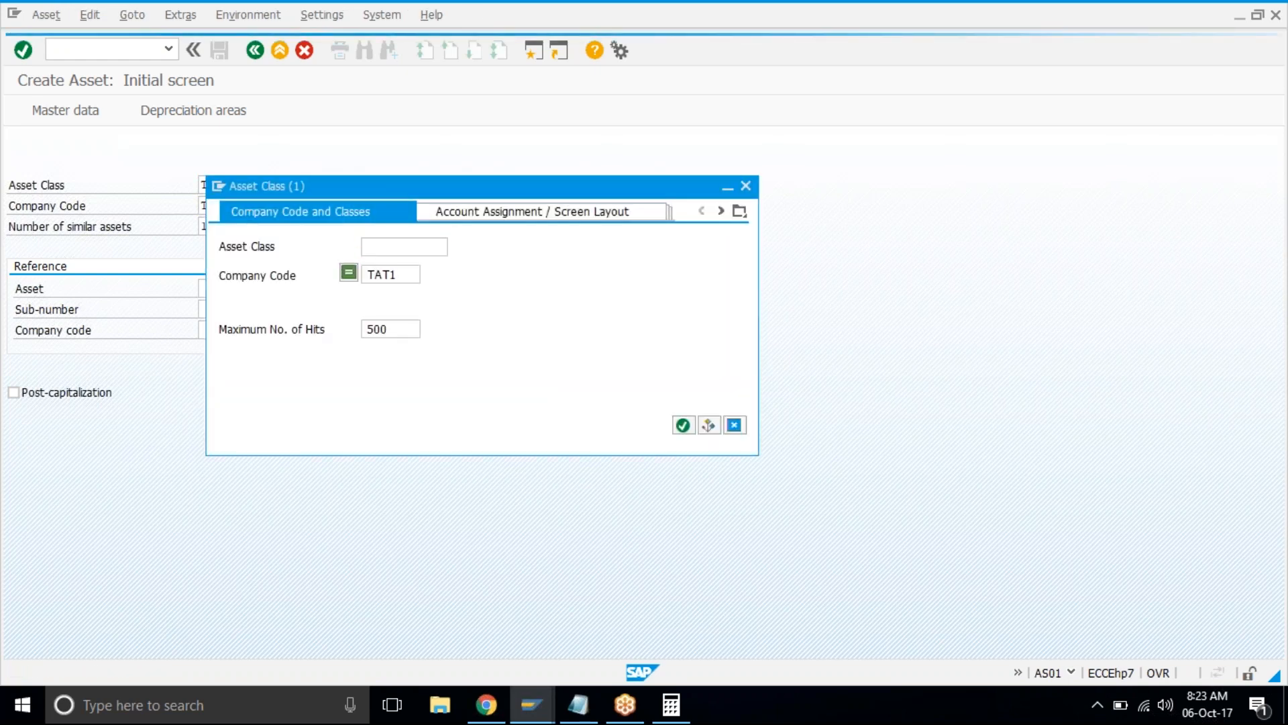
key(Return)
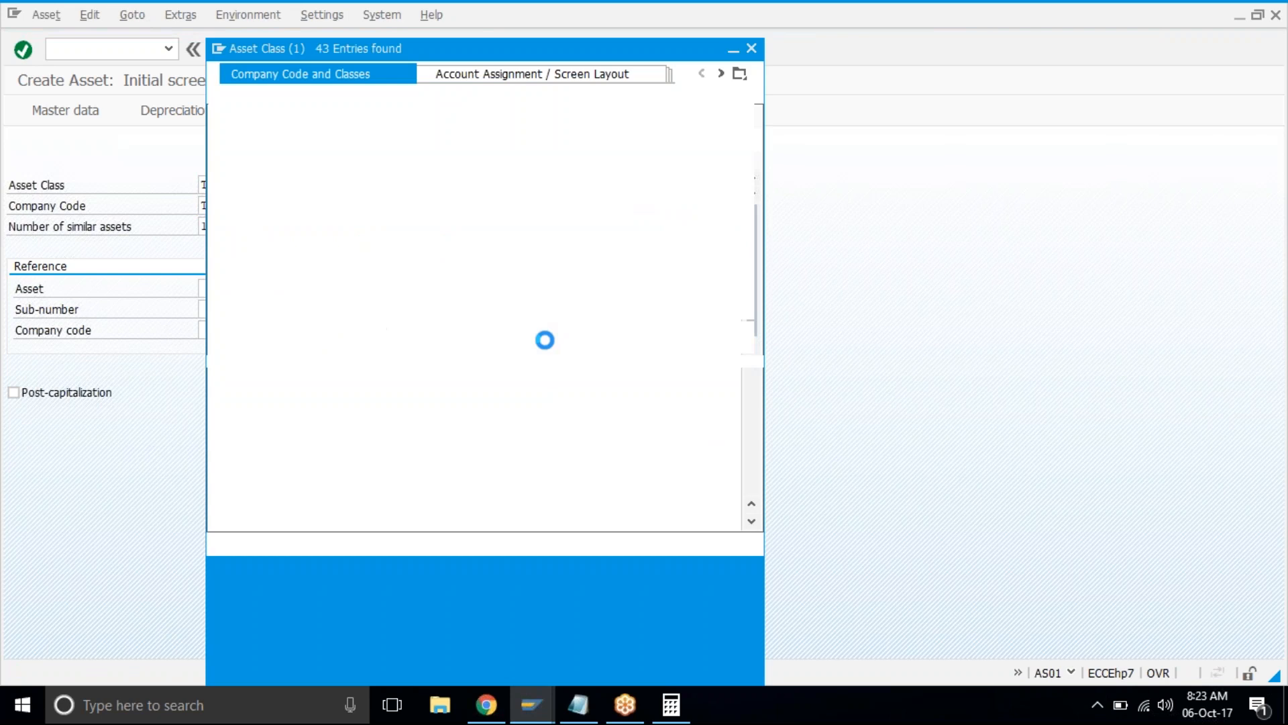
scroll(513, 440, down, 5)
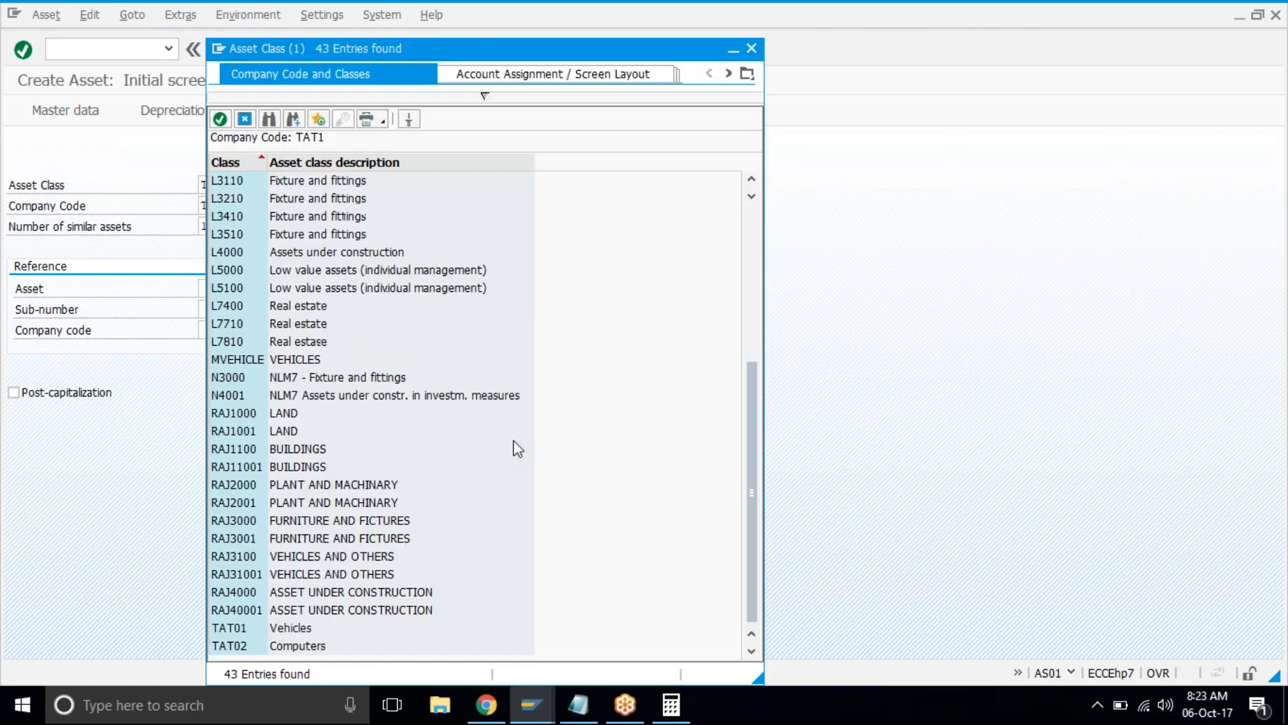
double_click(279, 645)
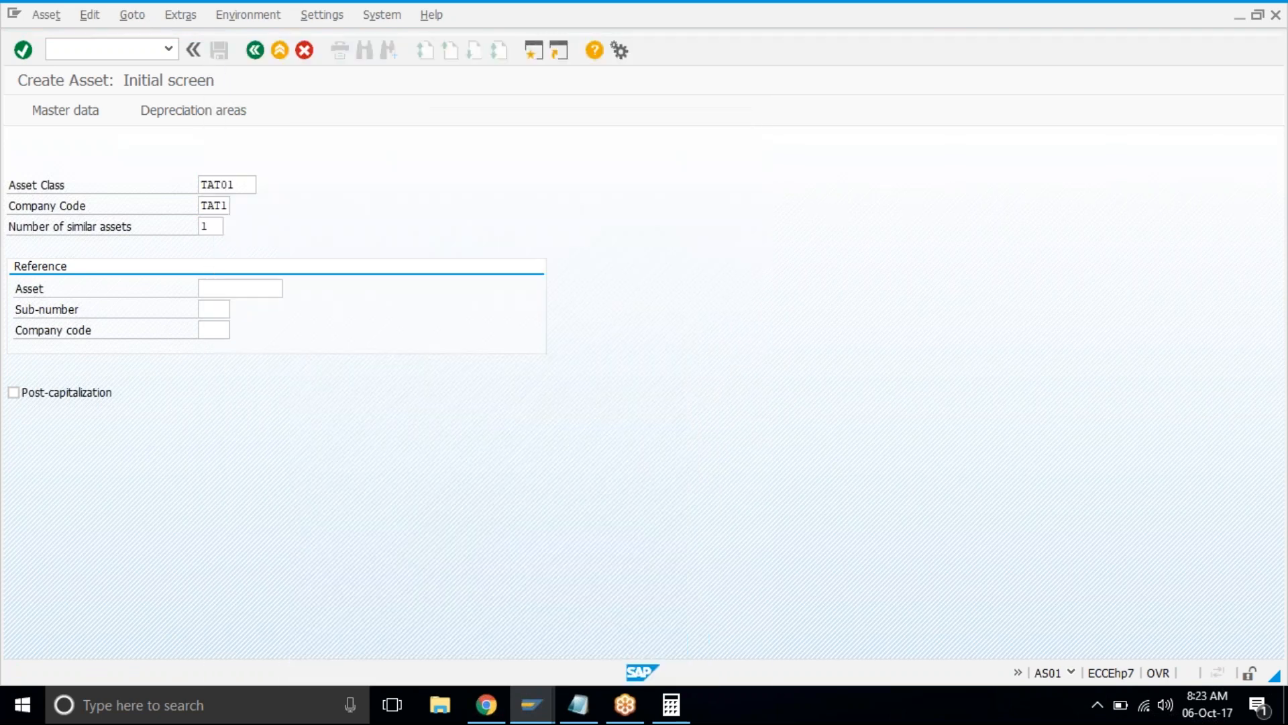
click(719, 29)
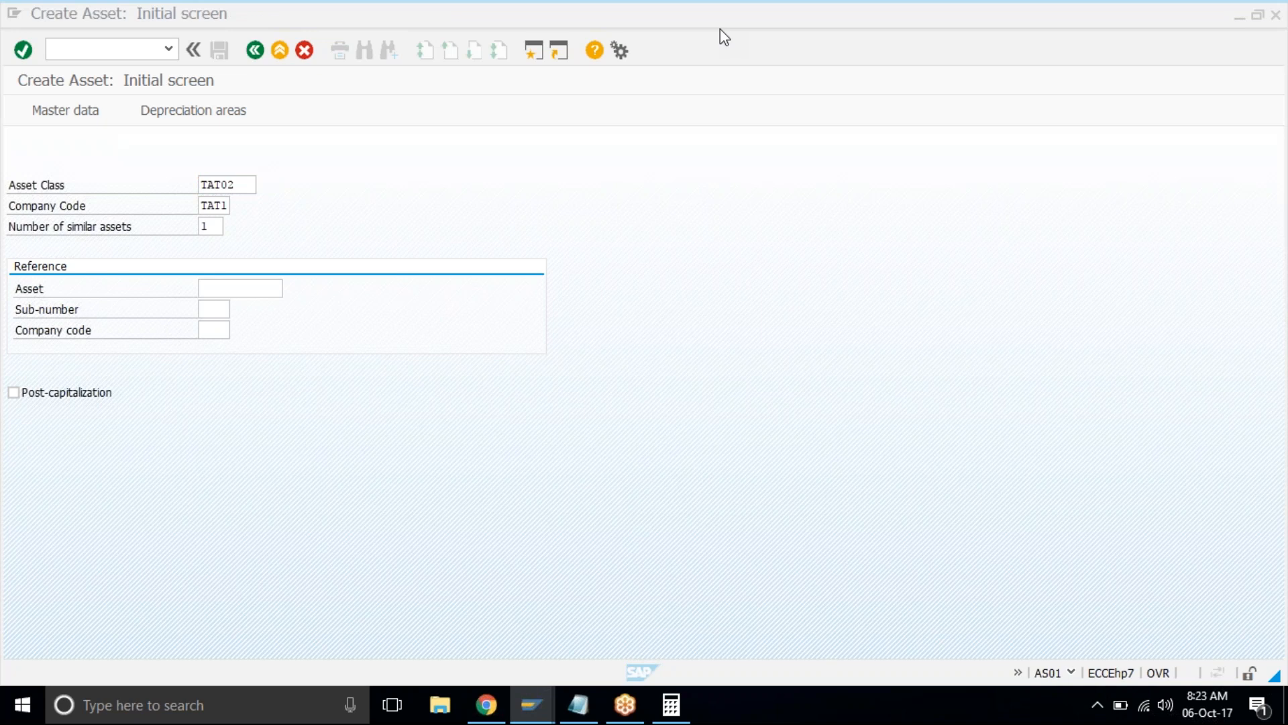
click(254, 185)
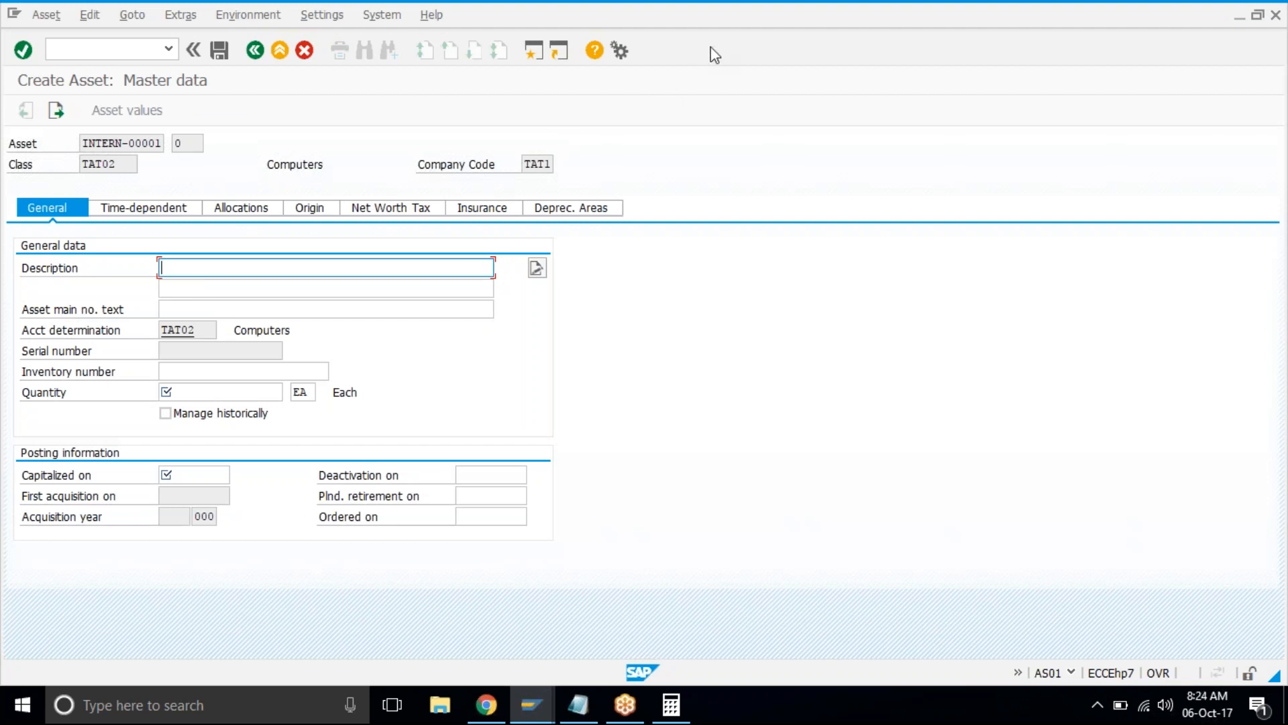
Enter the general data of the computer asset: description Dell laptops, quantity 100 and capitalization date 01.01.2017.
click(380, 267)
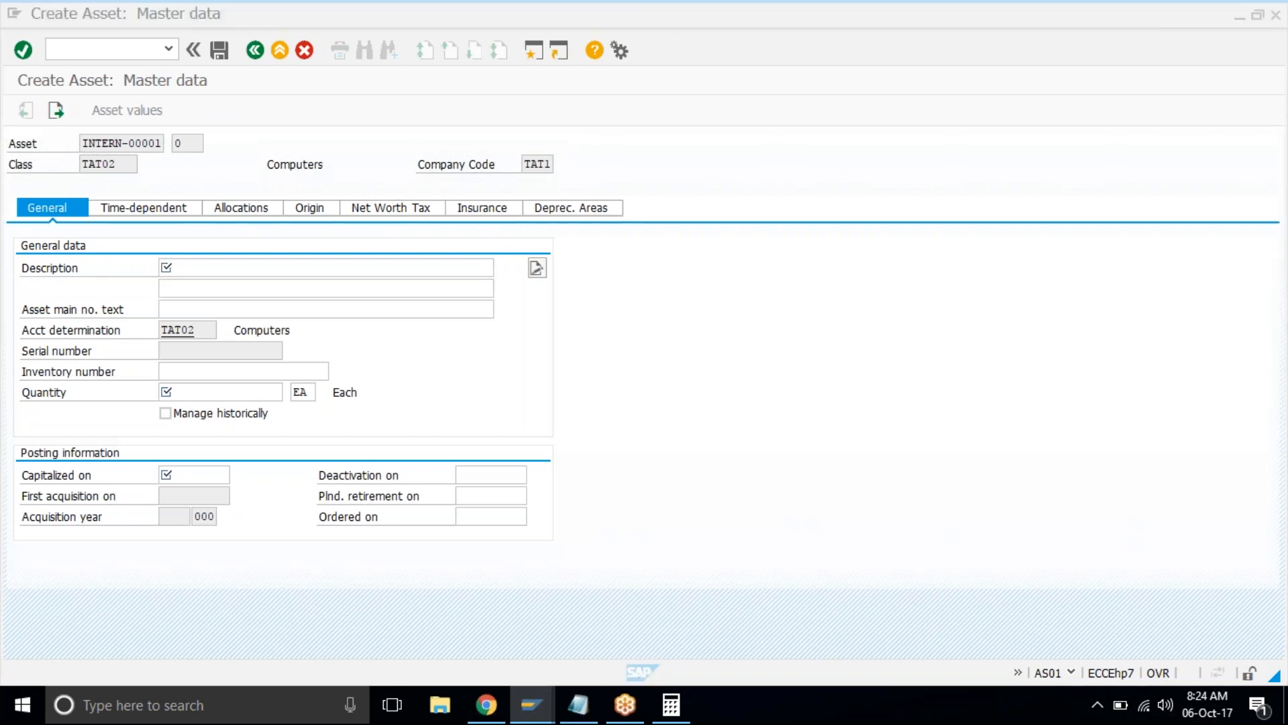
text(Del)
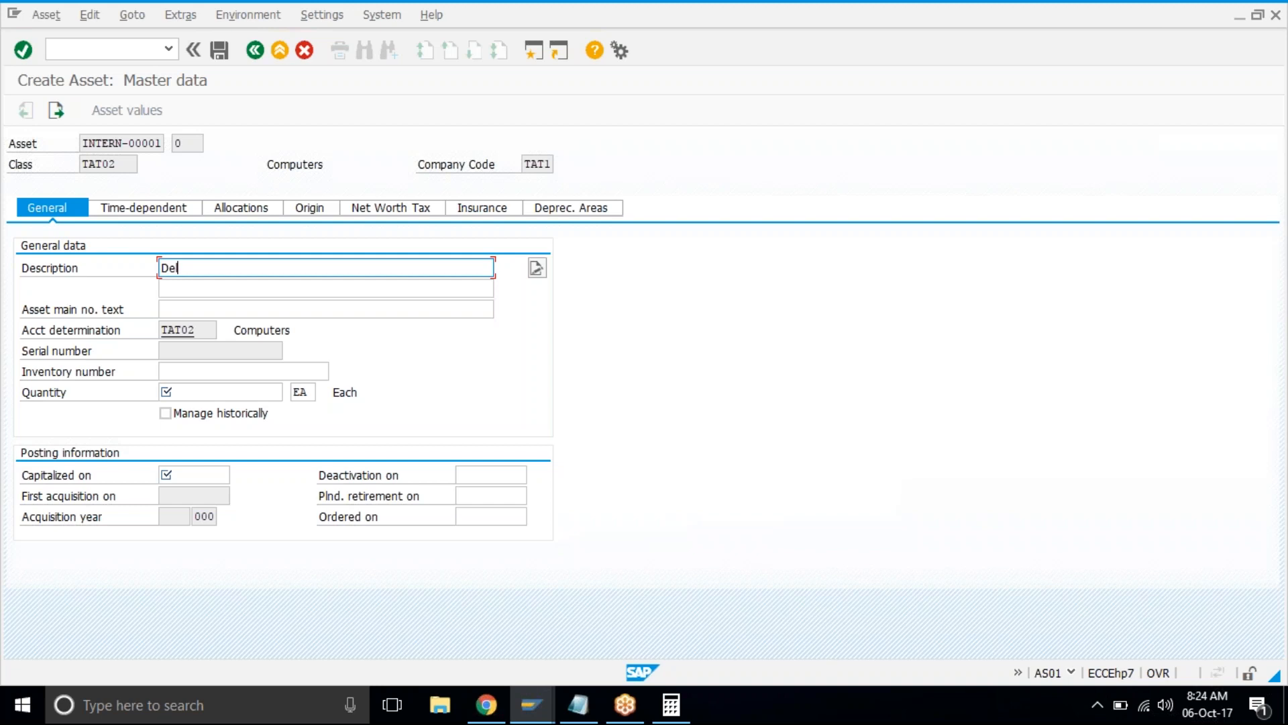
text(l laptops)
key(Tab)
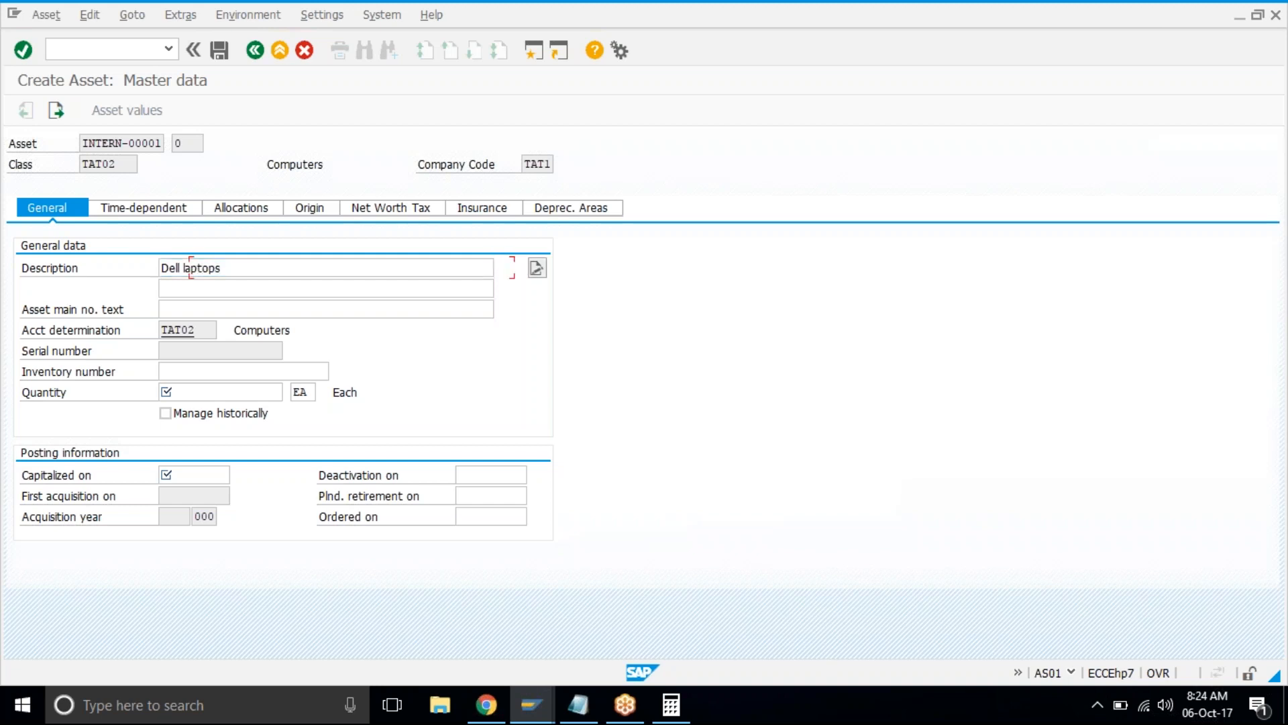
key(Tab)
key(Tab)
text(100)
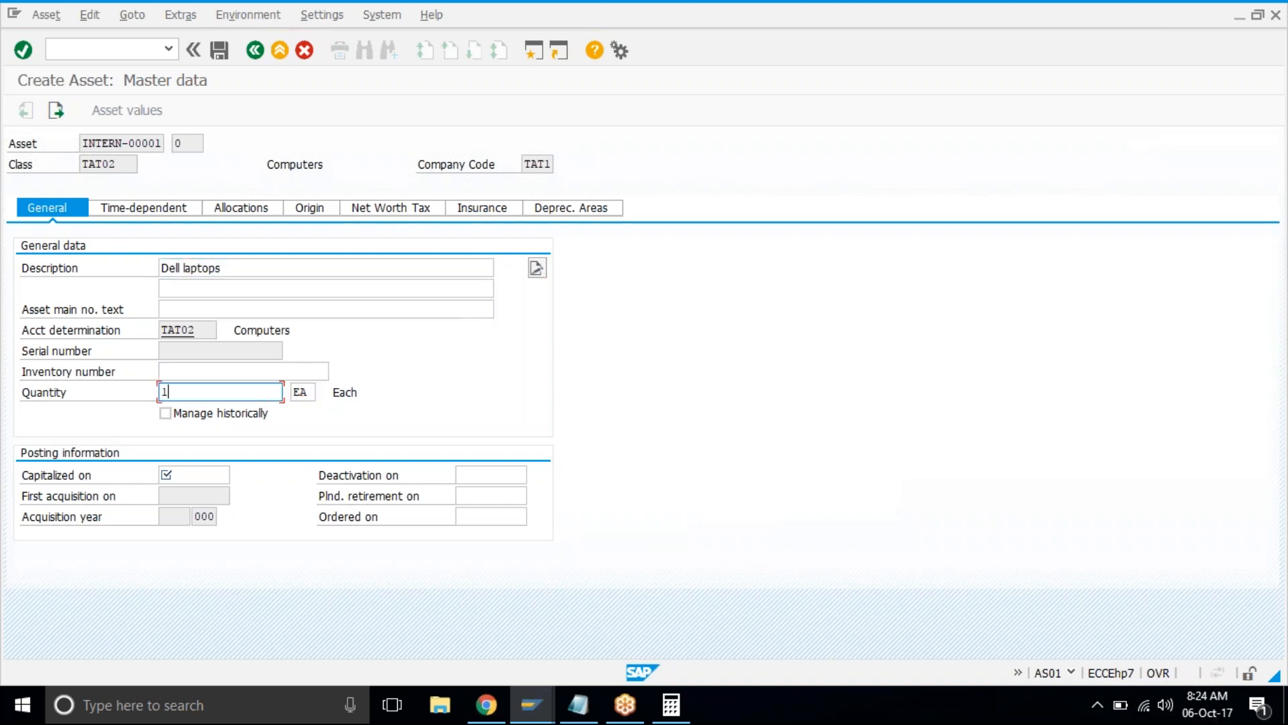
key(Tab)
key(Tab)
key(Tab)
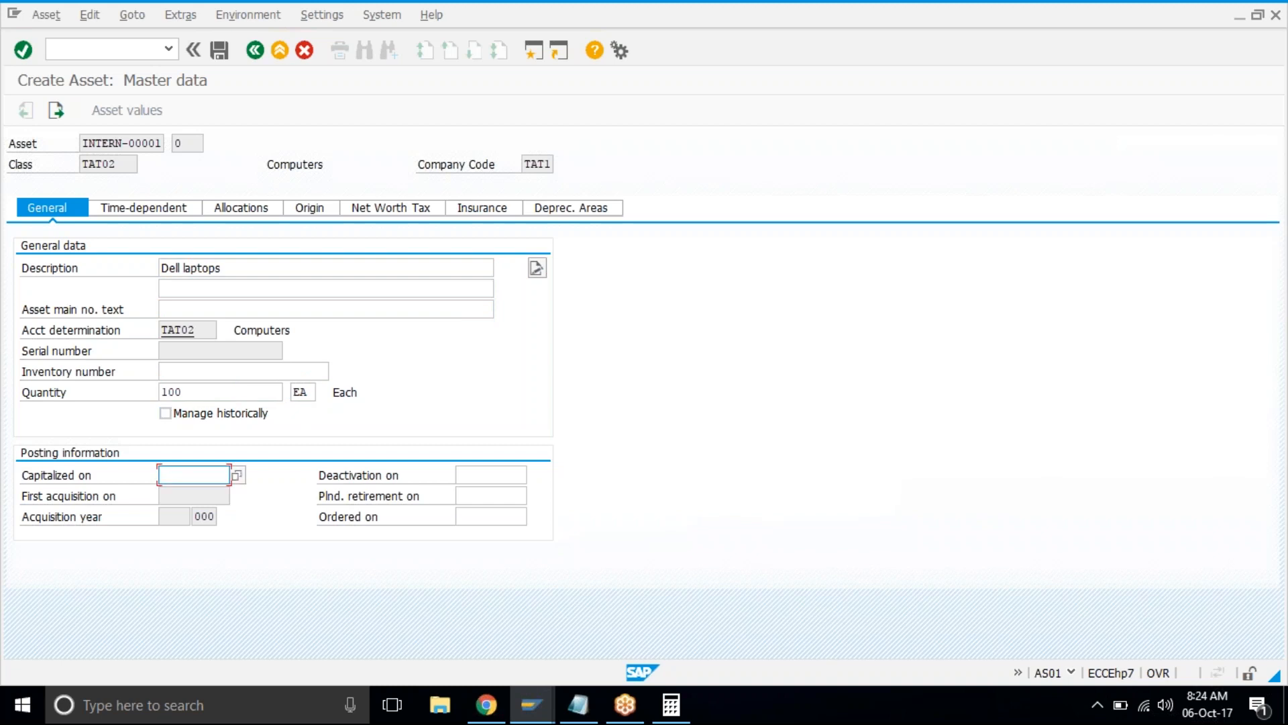
text(01.01.2017)
key(Return)
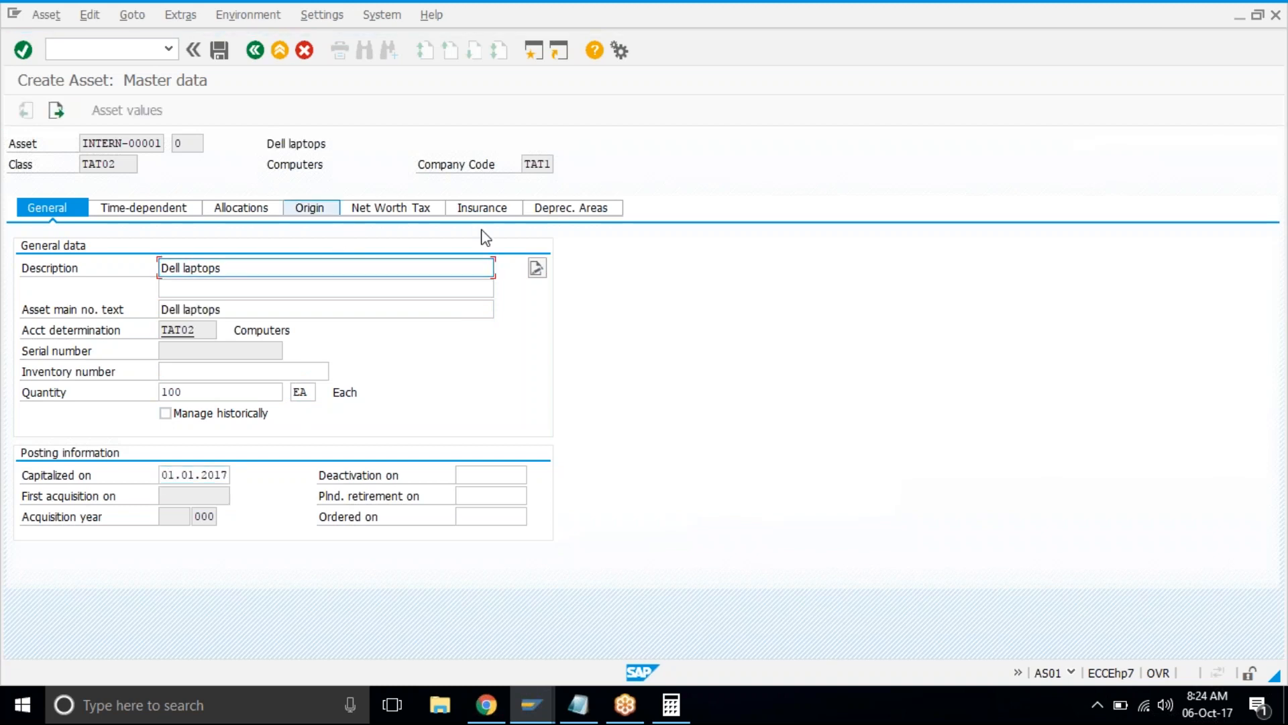
Assign depreciation key T02, Depreciation @ 50%, to the Book deprec. area of the Dell laptops asset.
click(574, 208)
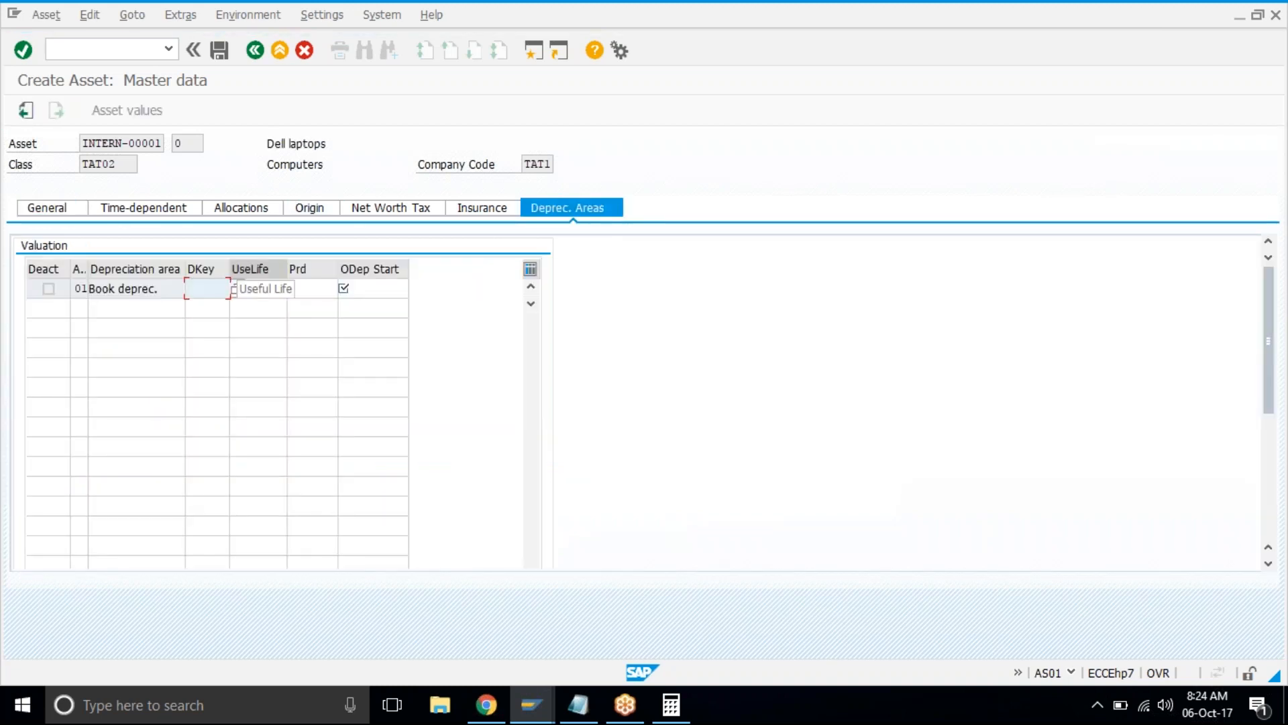
click(228, 288)
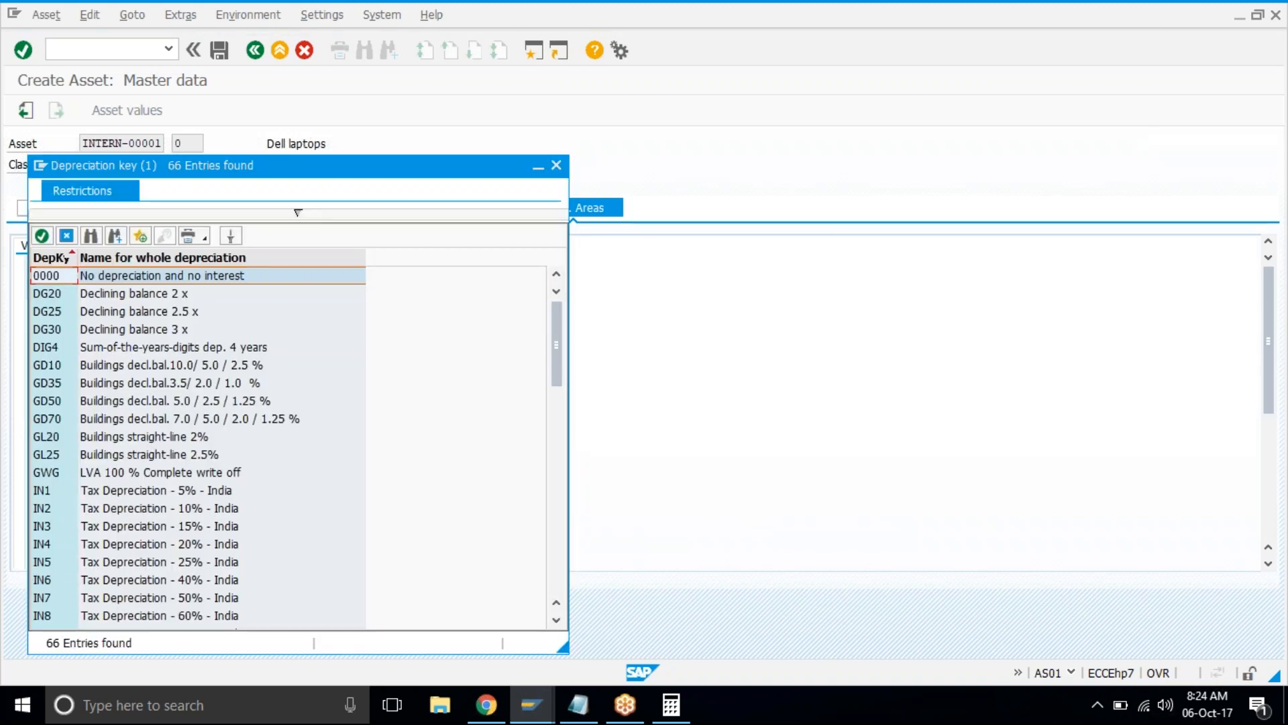
scroll(247, 506, down, 15)
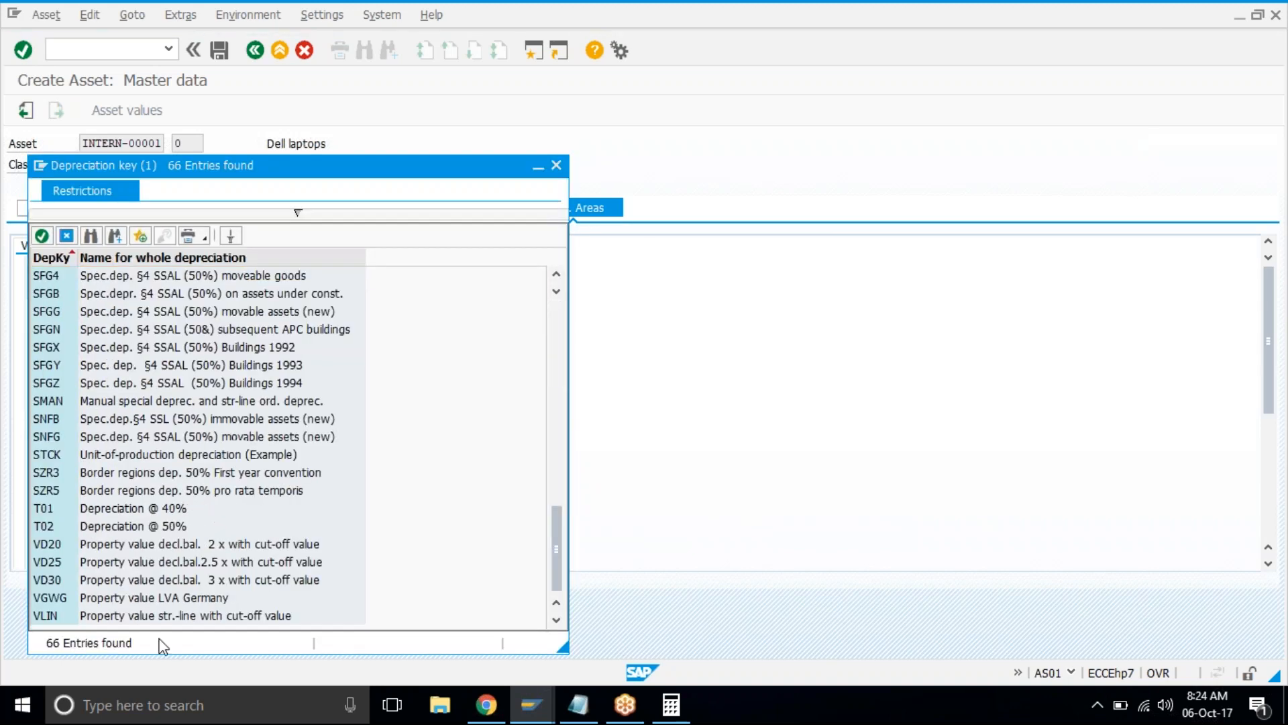
double_click(149, 527)
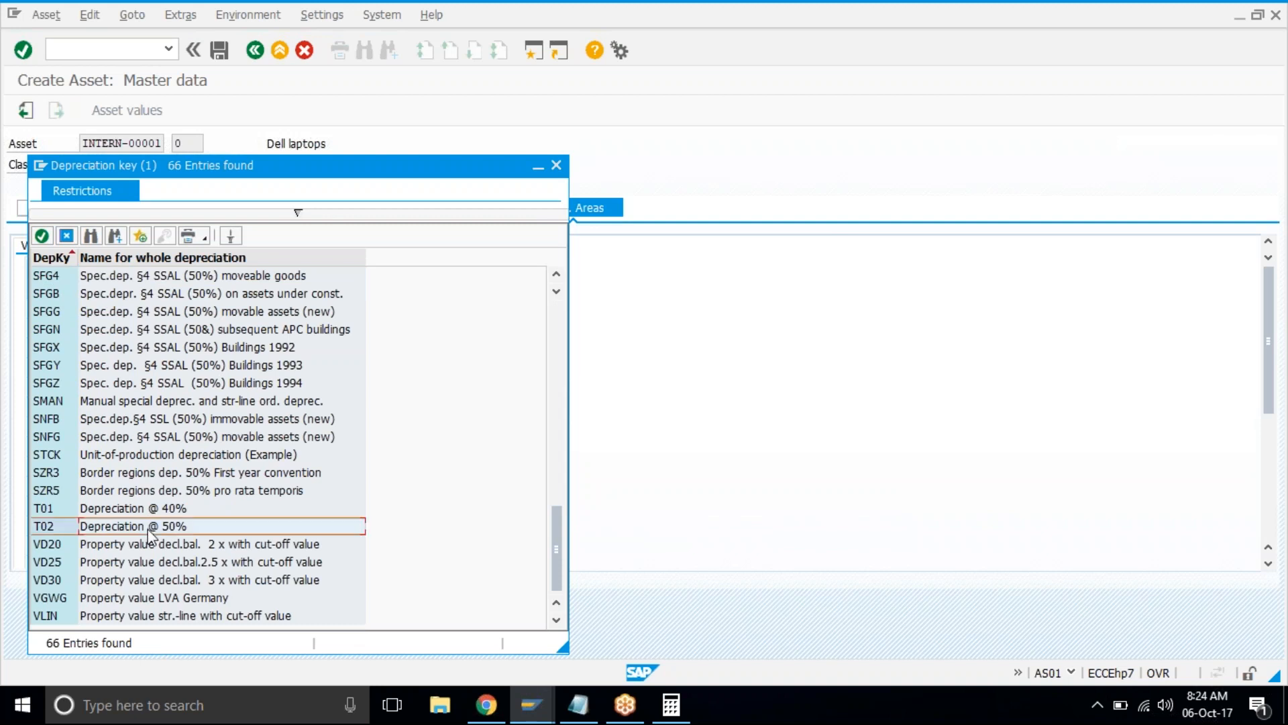
Set Book deprec. to useful life 5, period 1 and depreciation start 01.01.2017, and save the Dell laptops asset.
click(261, 289)
click(263, 308)
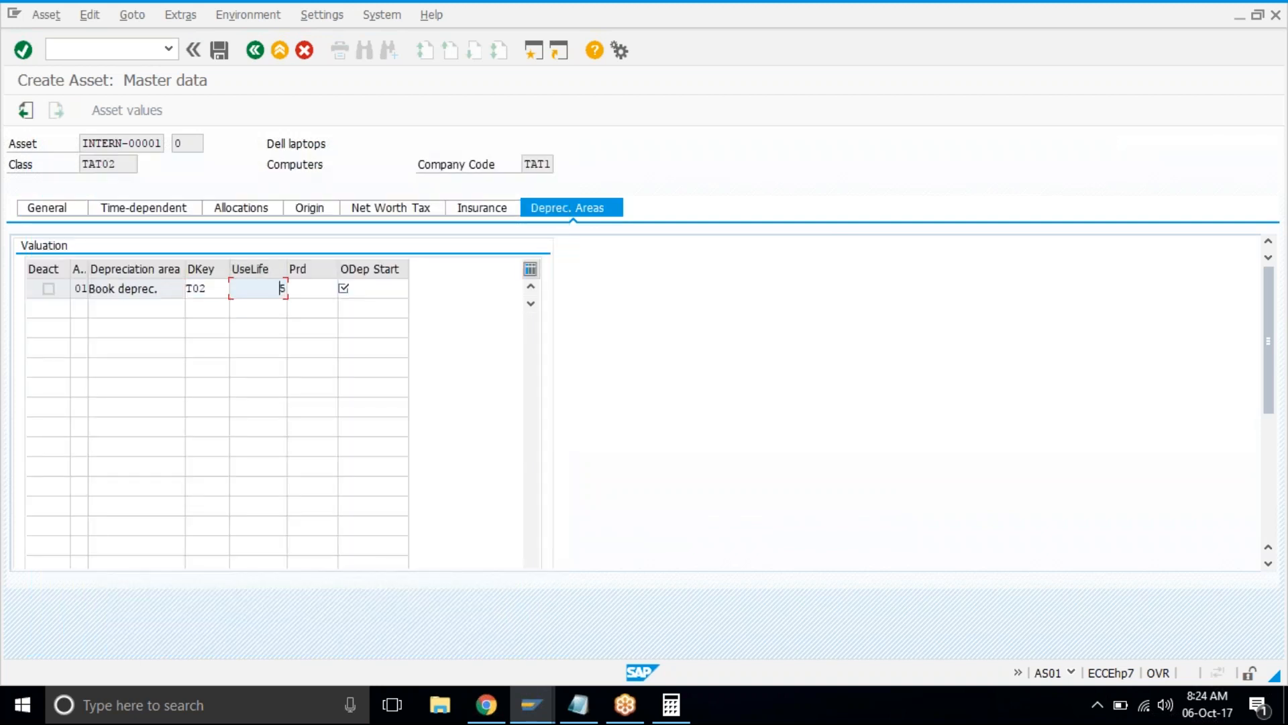
click(305, 289)
click(312, 305)
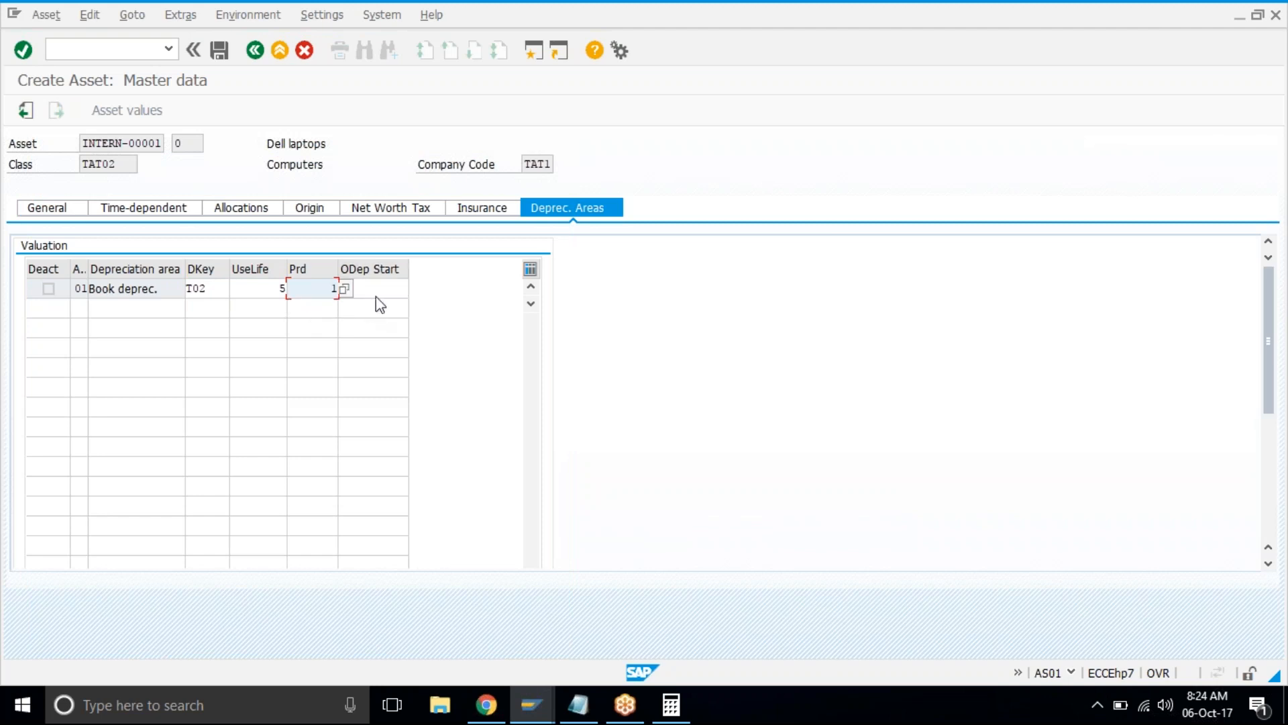
click(388, 287)
click(382, 306)
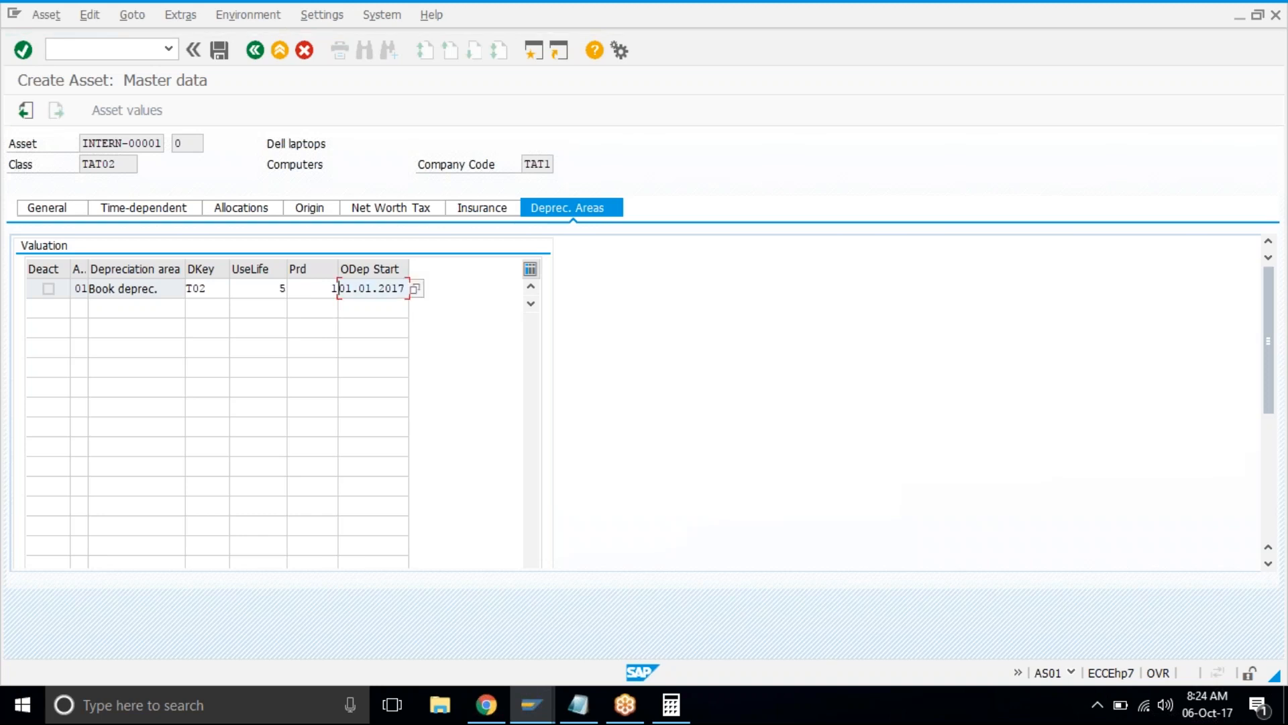
key(Return)
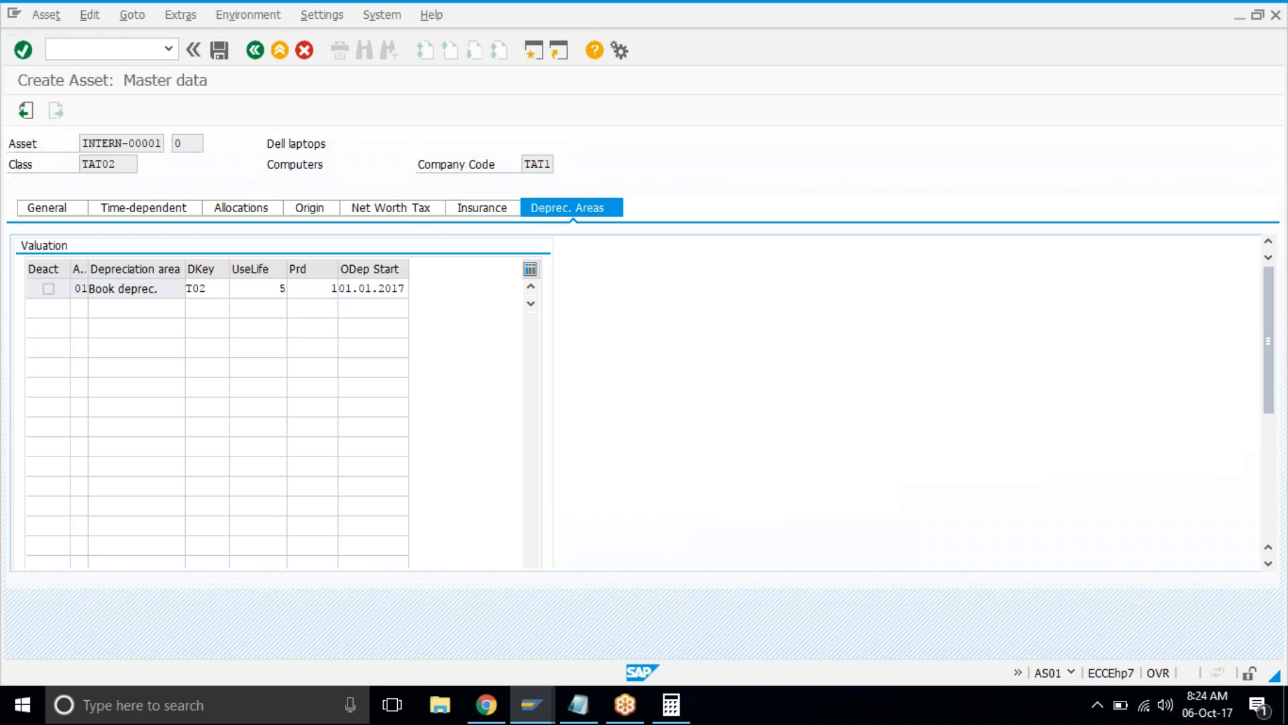
key(ctrl+s)
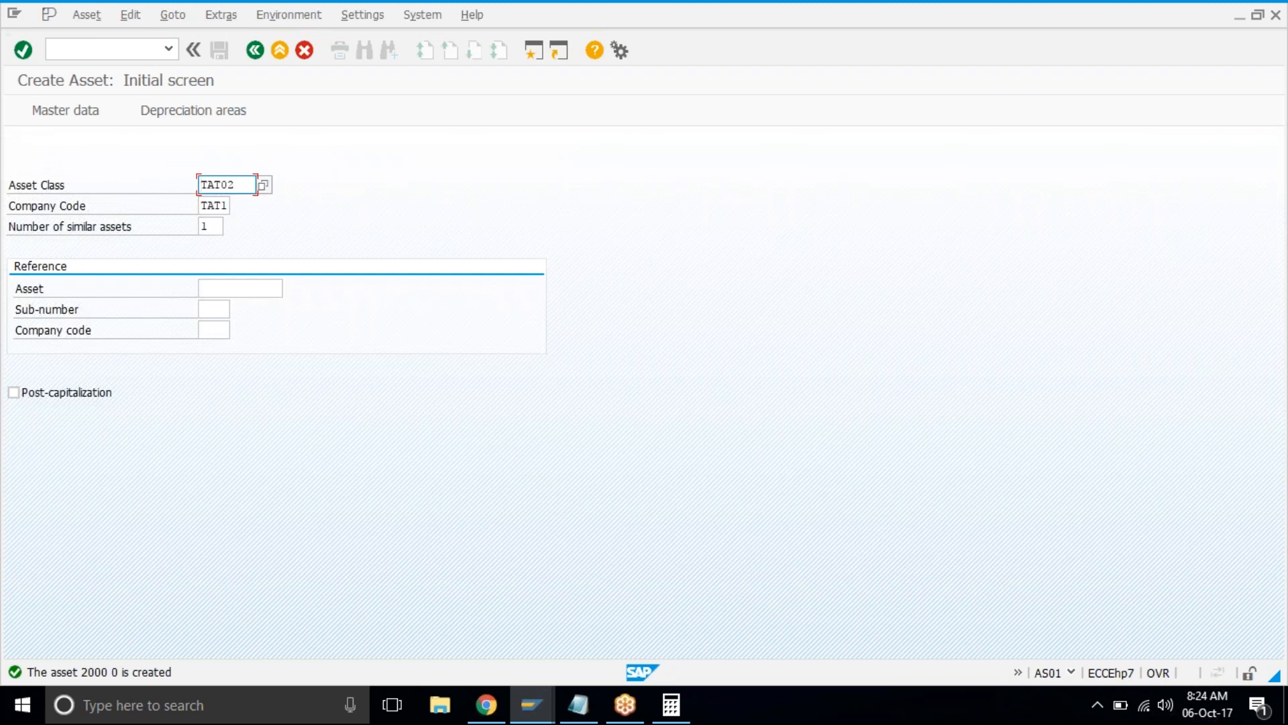
Open the Dell laptops asset's master data for changing with AS02, save it unedited and return to SAP Easy Access.
click(280, 50)
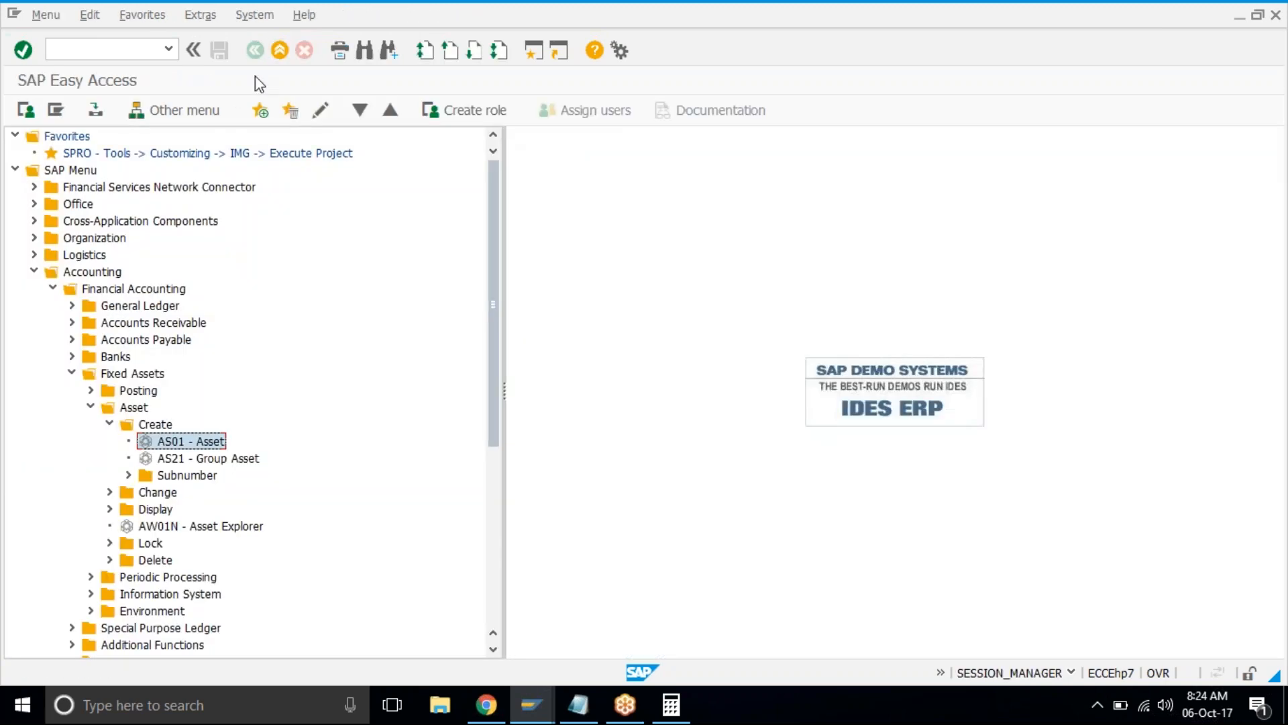
click(109, 492)
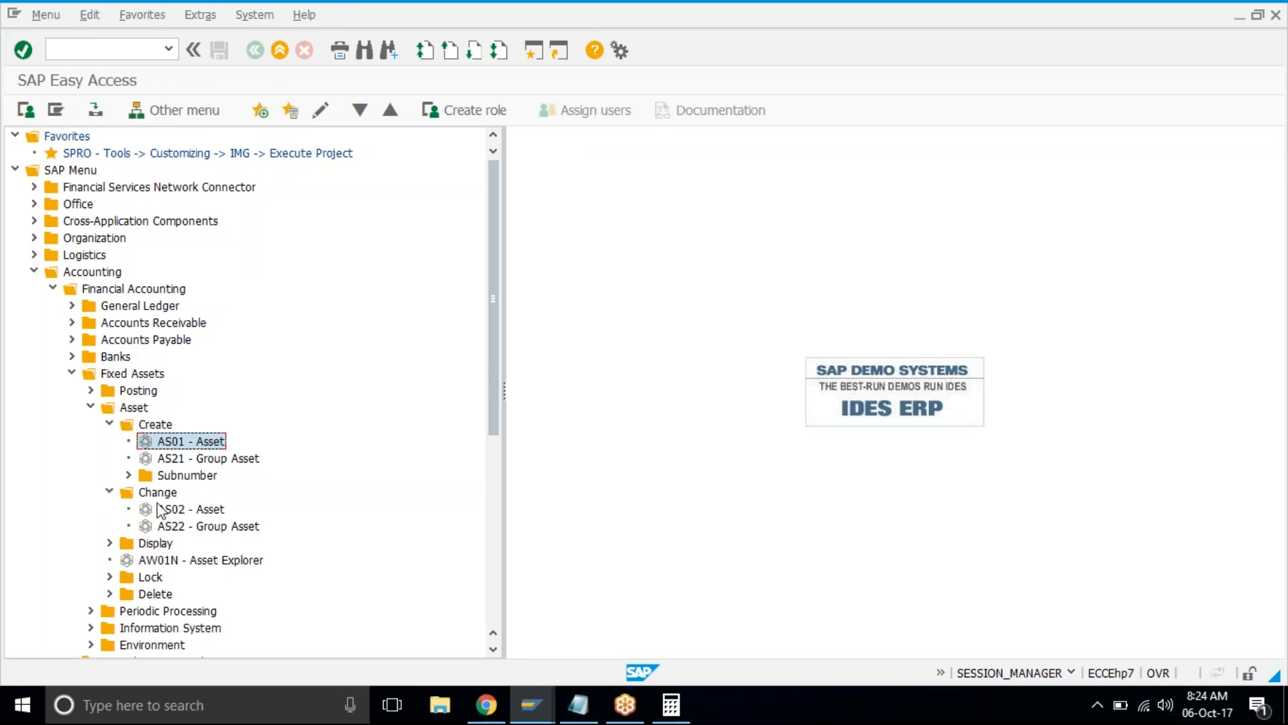
double_click(177, 510)
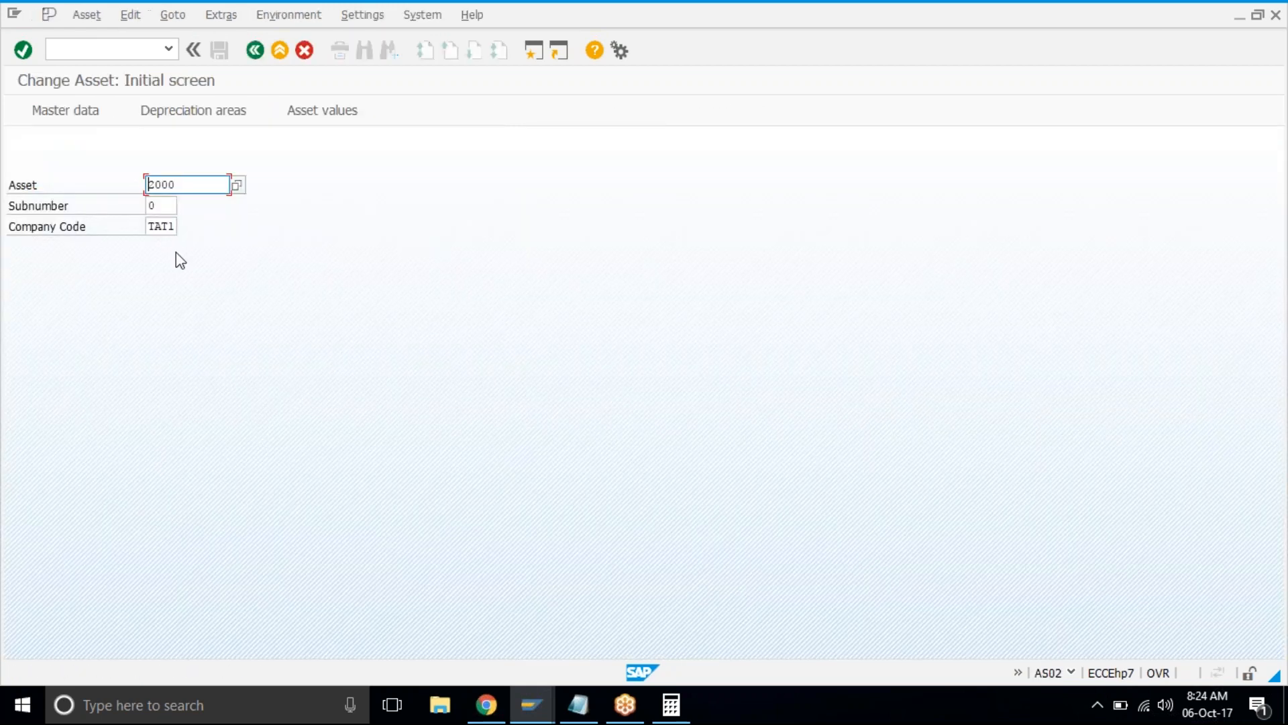
key(Return)
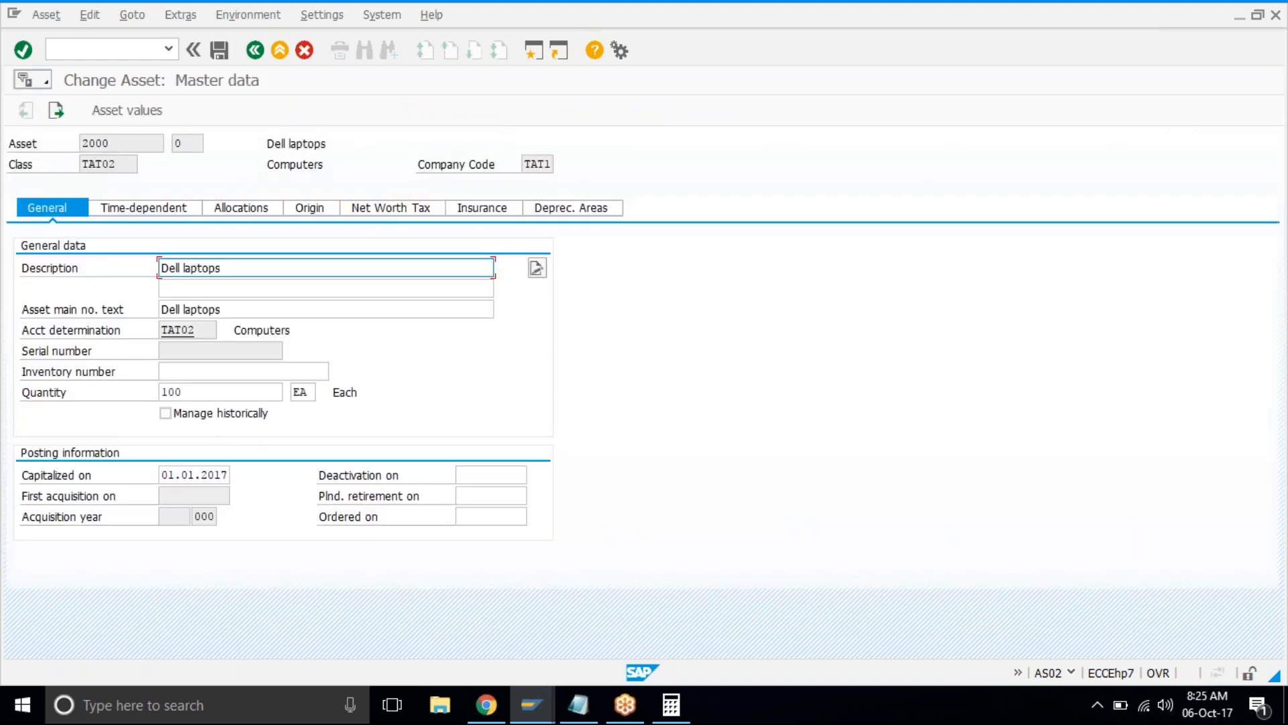
click(223, 53)
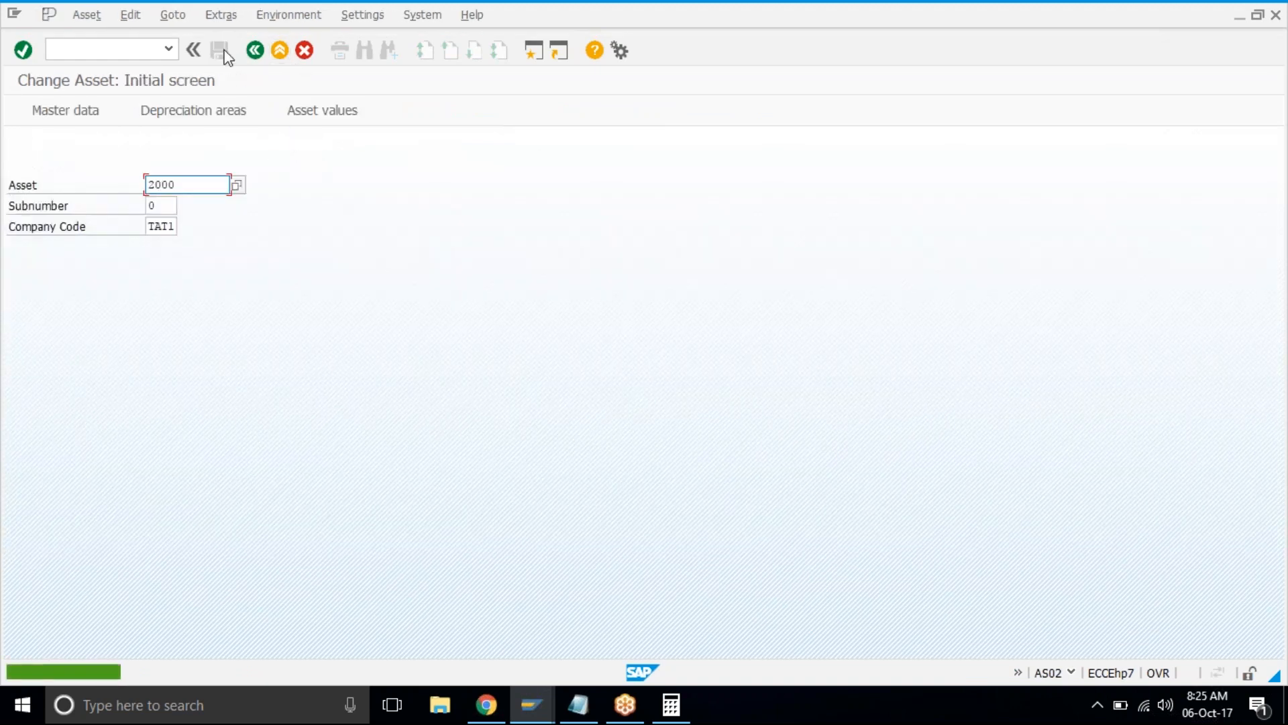
click(288, 50)
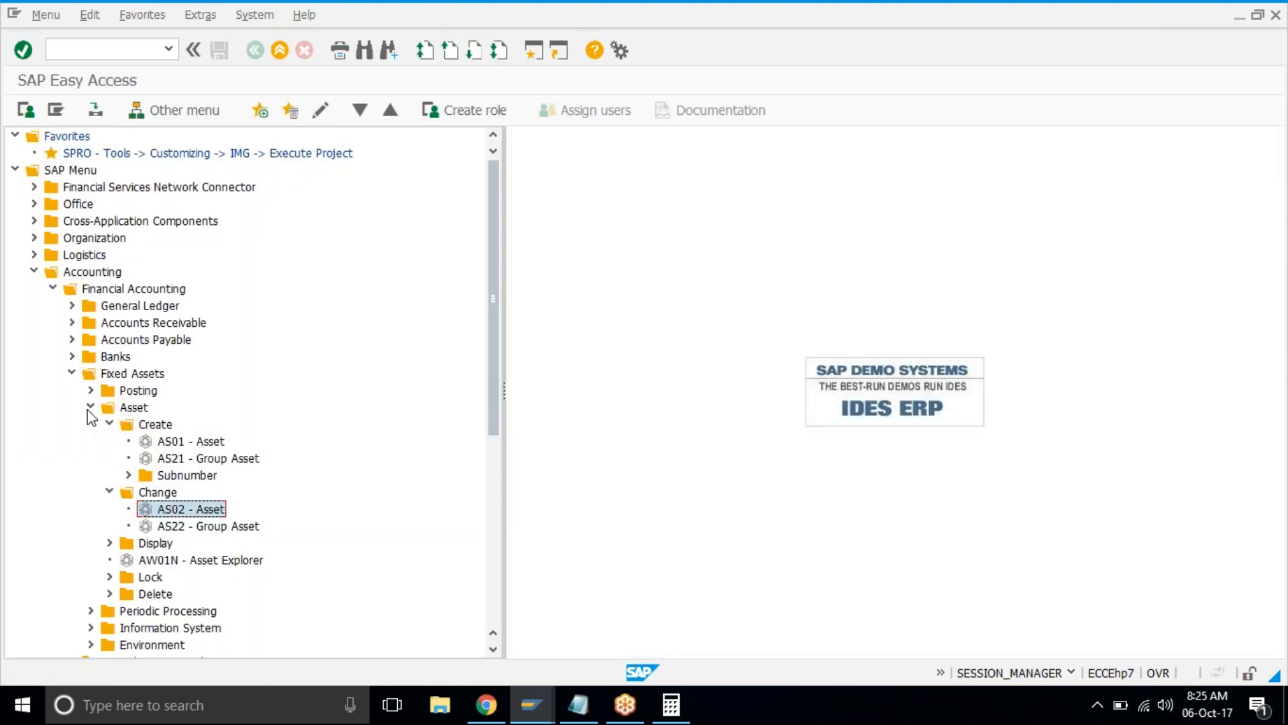
Expand the Posting folder under Fixed Assets and open transaction OBC4 in a new session.
click(90, 407)
click(91, 390)
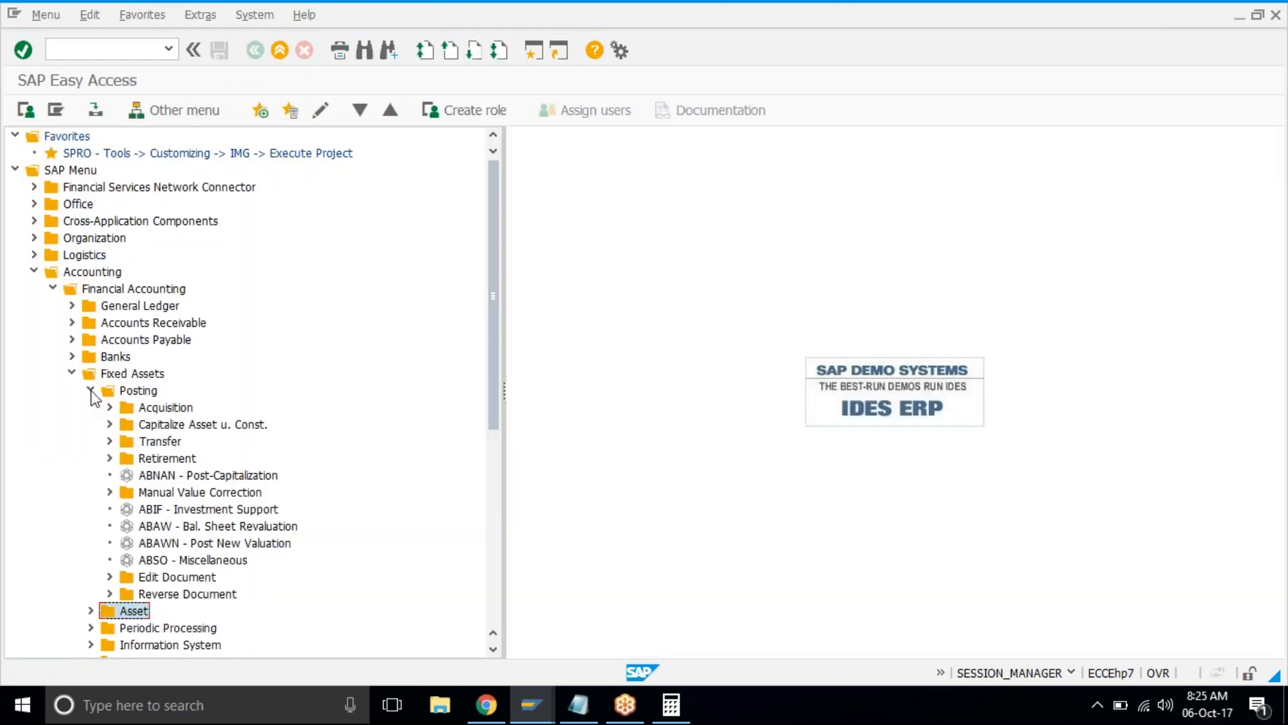
click(532, 56)
text(obc4)
key(Return)
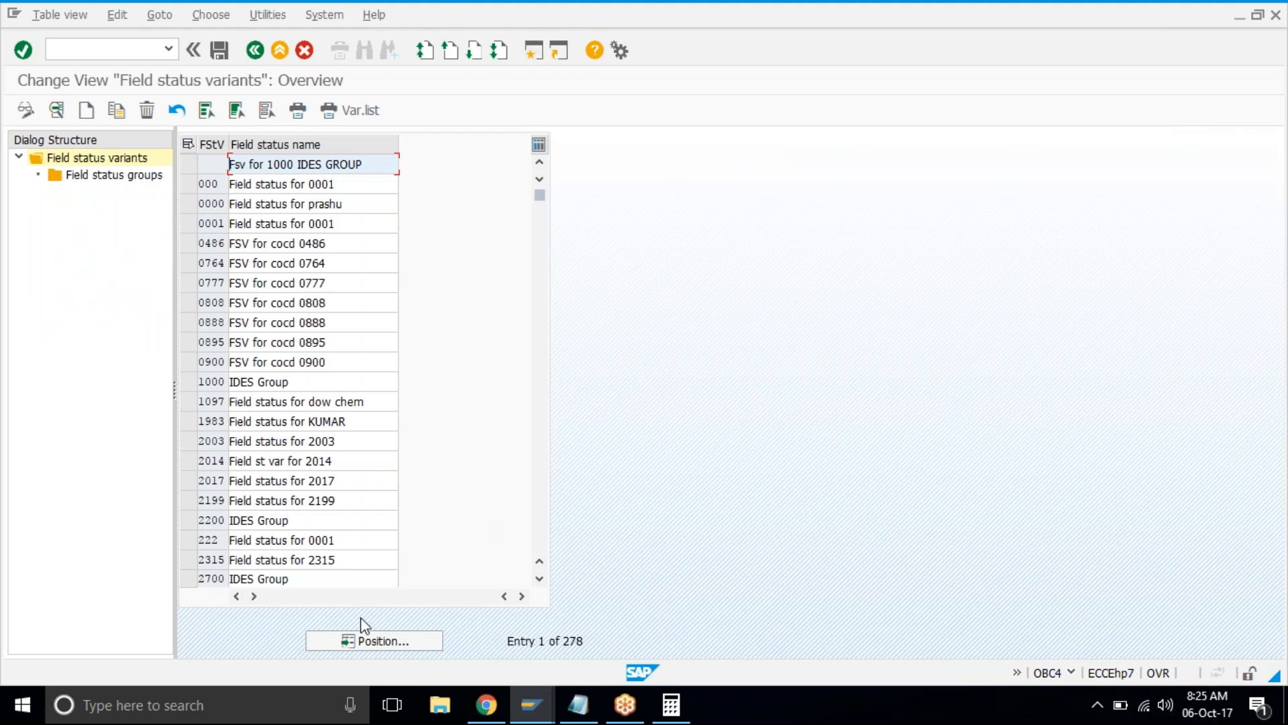
Locate field status variant TAT1 and open its field status groups.
click(368, 646)
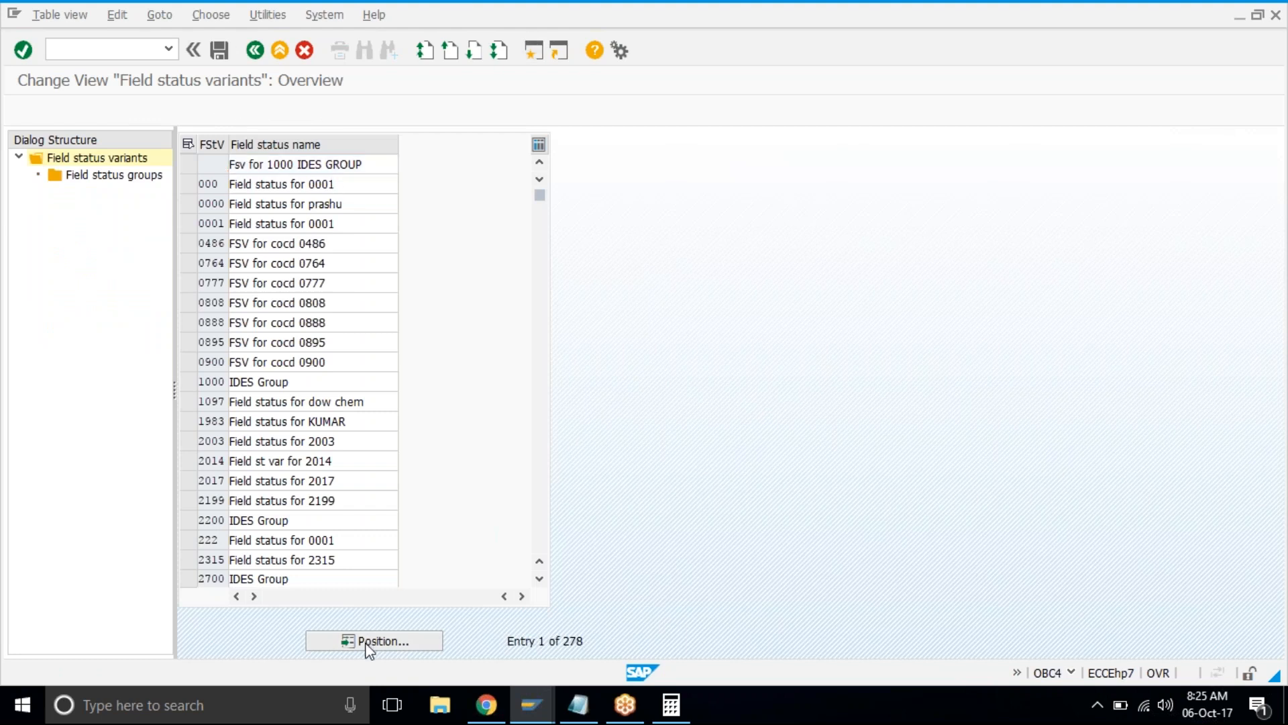
key(Return)
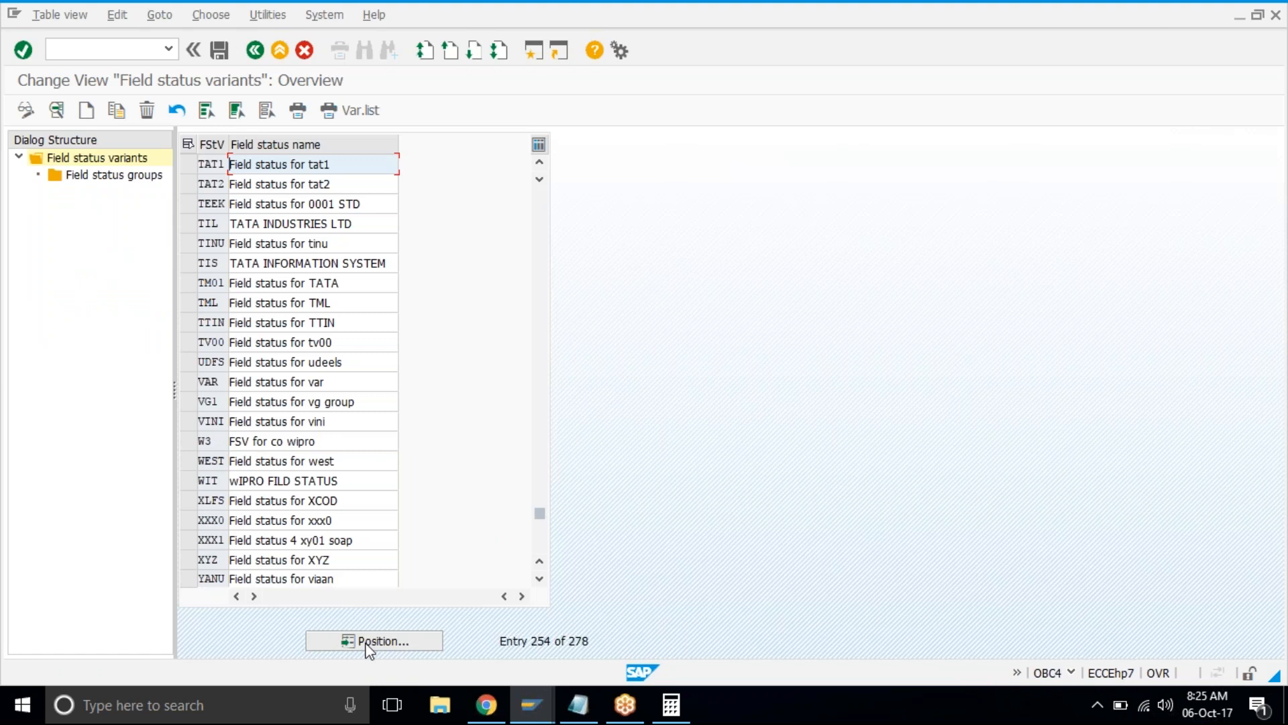
scroll(295, 362, down, 3)
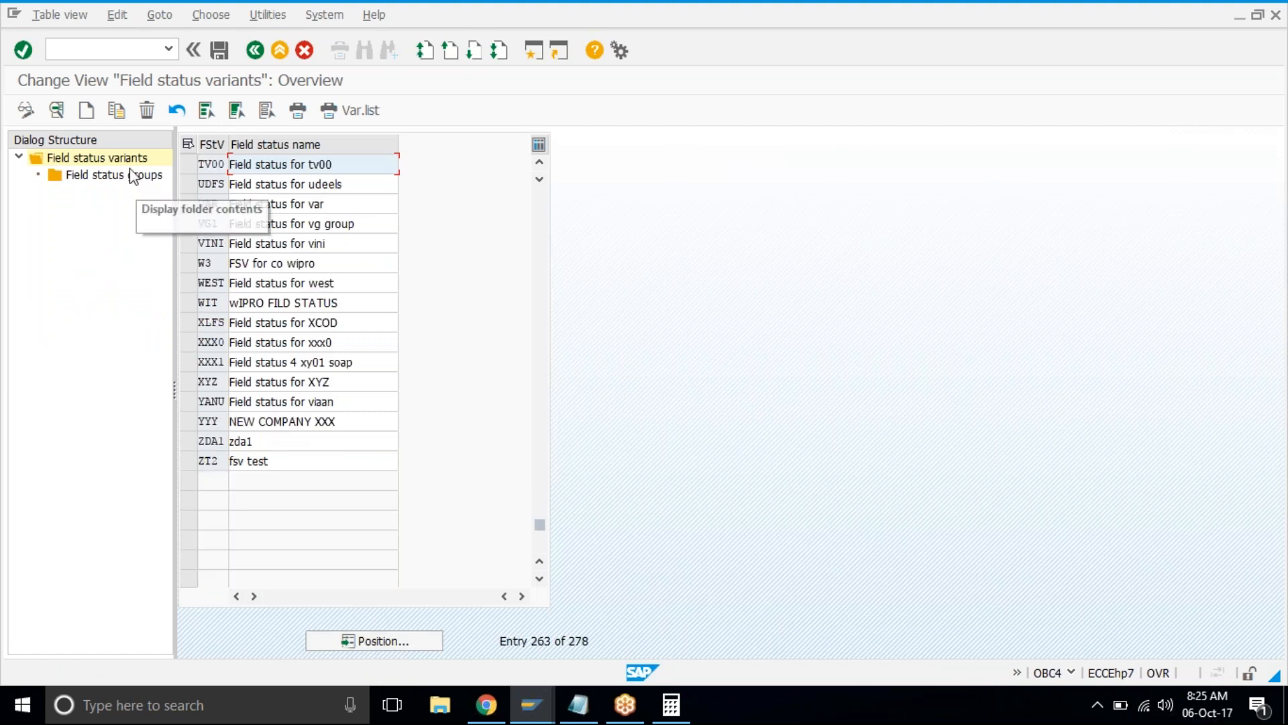
scroll(295, 363, up, 1)
scroll(295, 362, up, 1)
scroll(185, 248, up, 2)
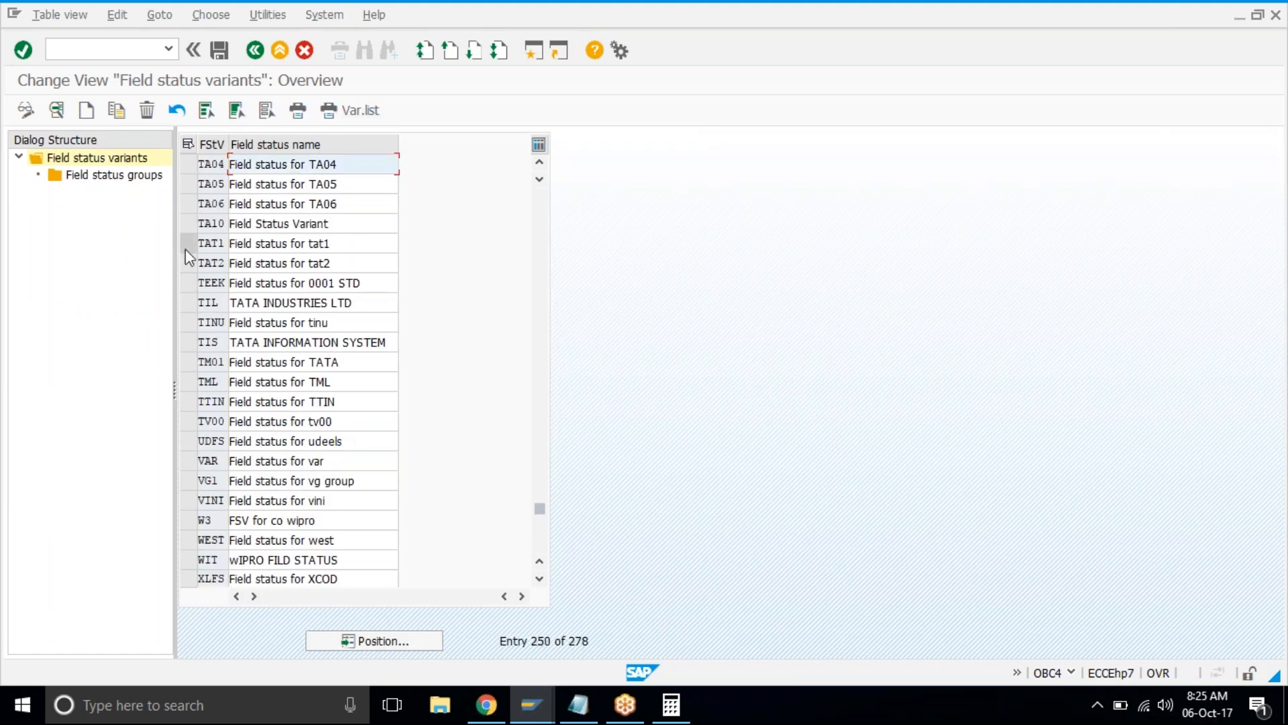
click(188, 244)
click(129, 176)
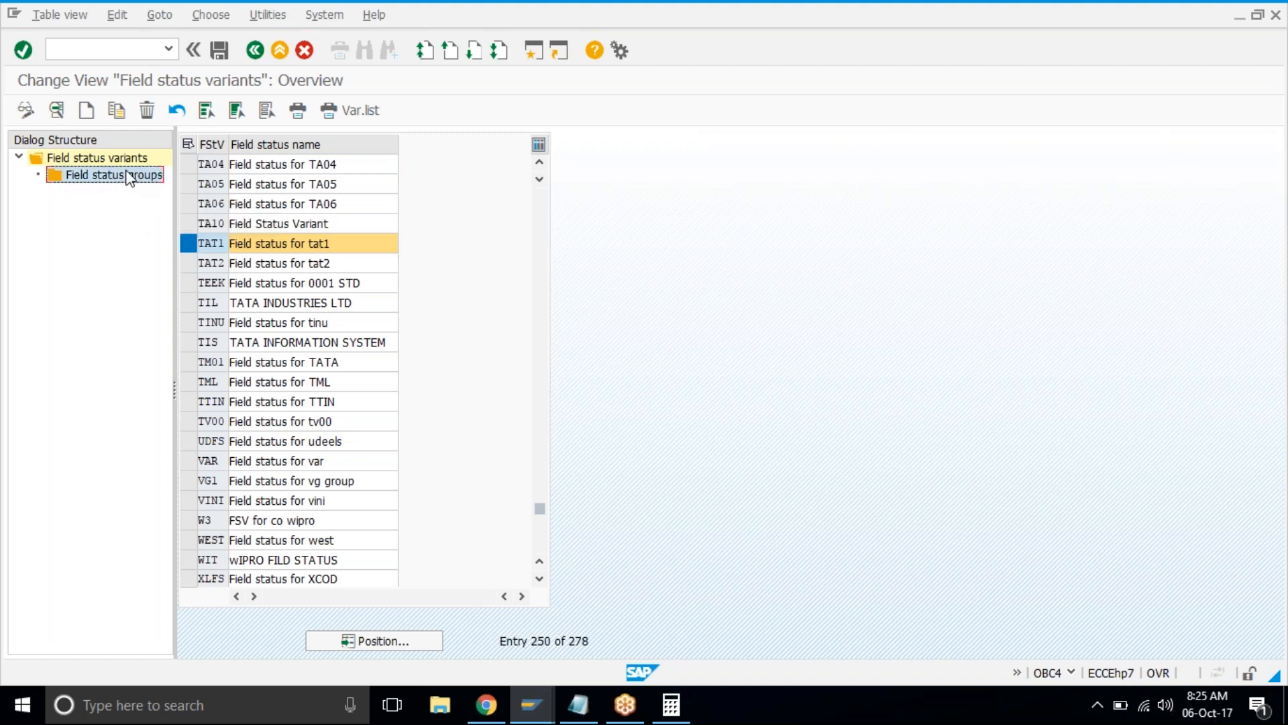
double_click(130, 175)
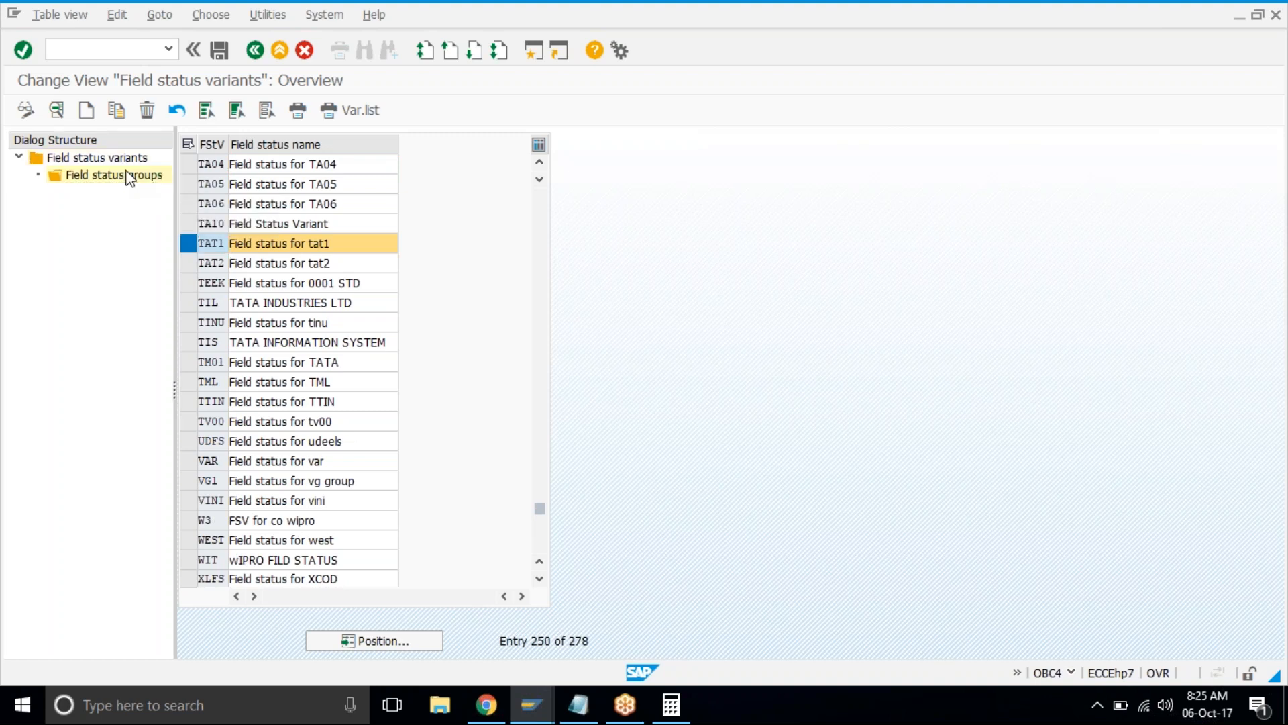
Set Quantity to optional entry in the additional account assignments of field status group G067, Reconciliation accounts.
scroll(396, 302, down, 10)
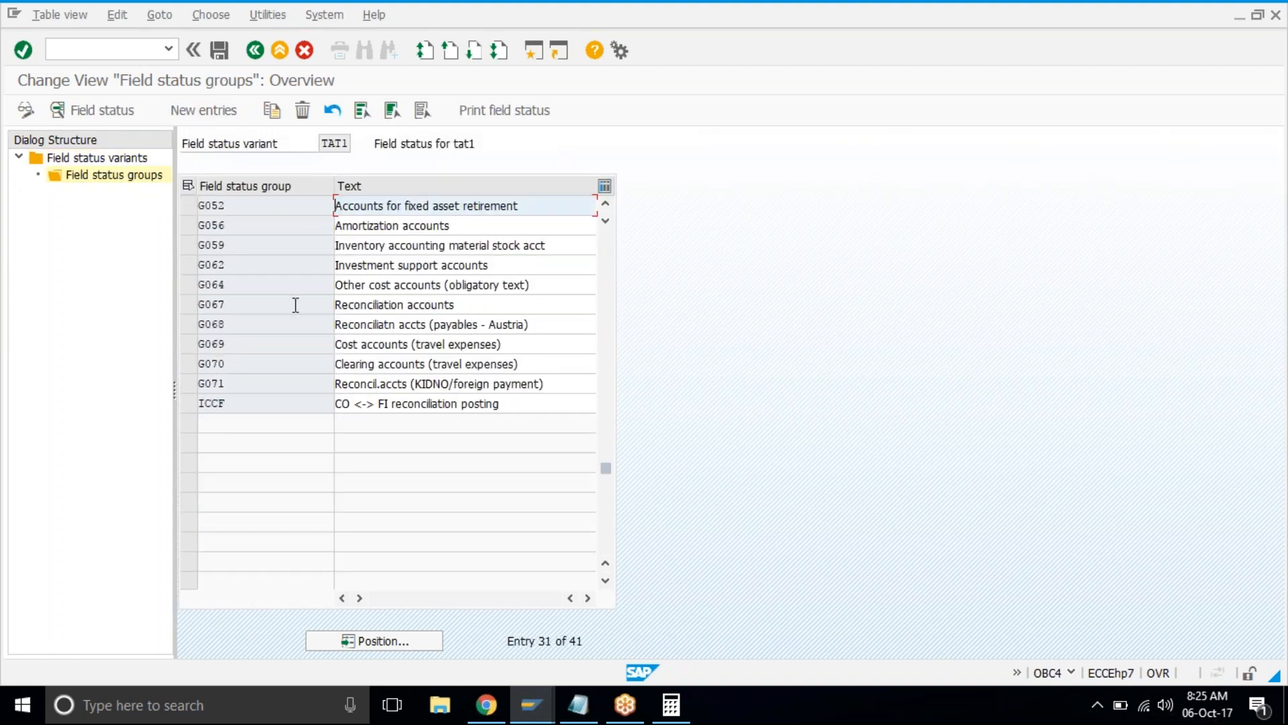
double_click(295, 305)
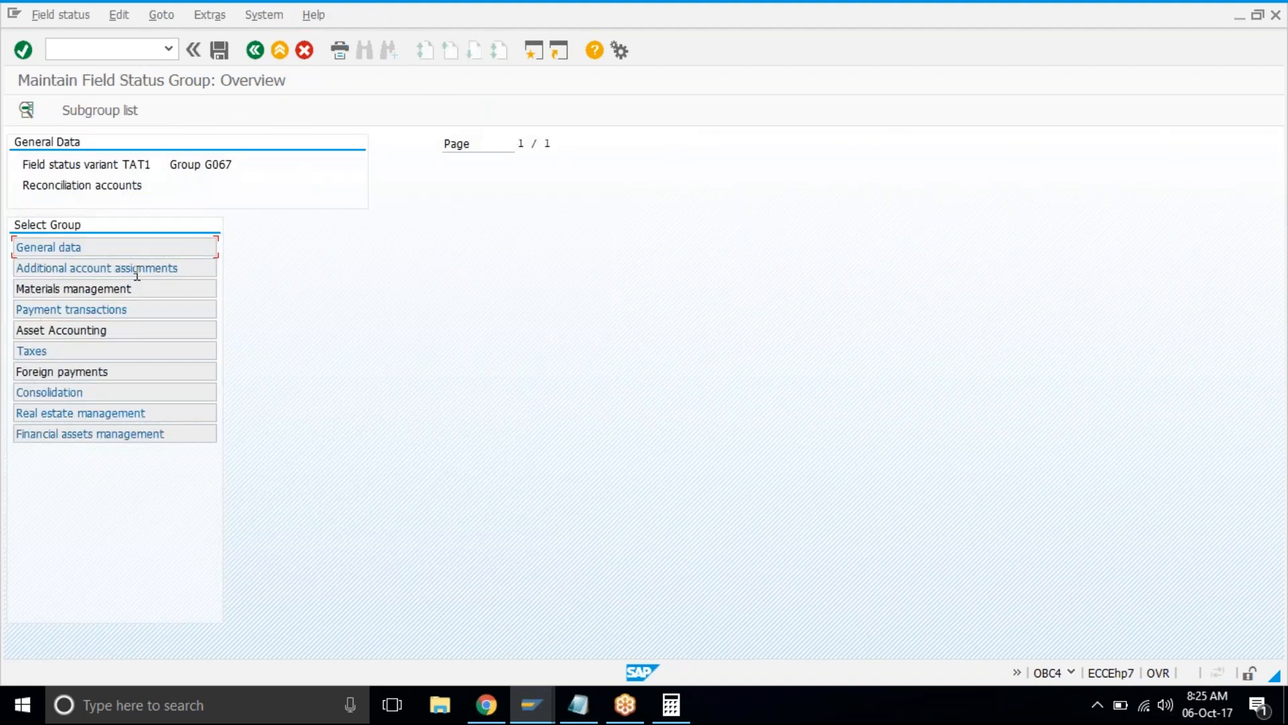
double_click(157, 268)
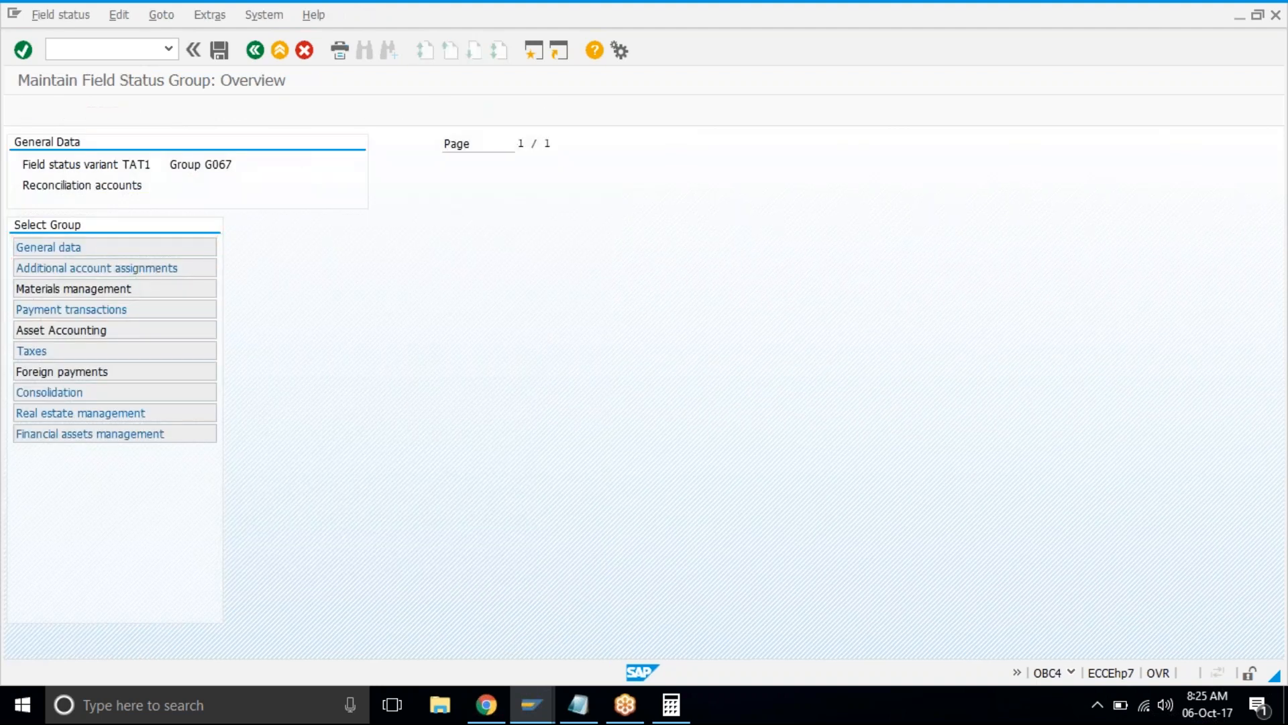
drag(62, 517, 36, 518)
click(245, 516)
click(409, 517)
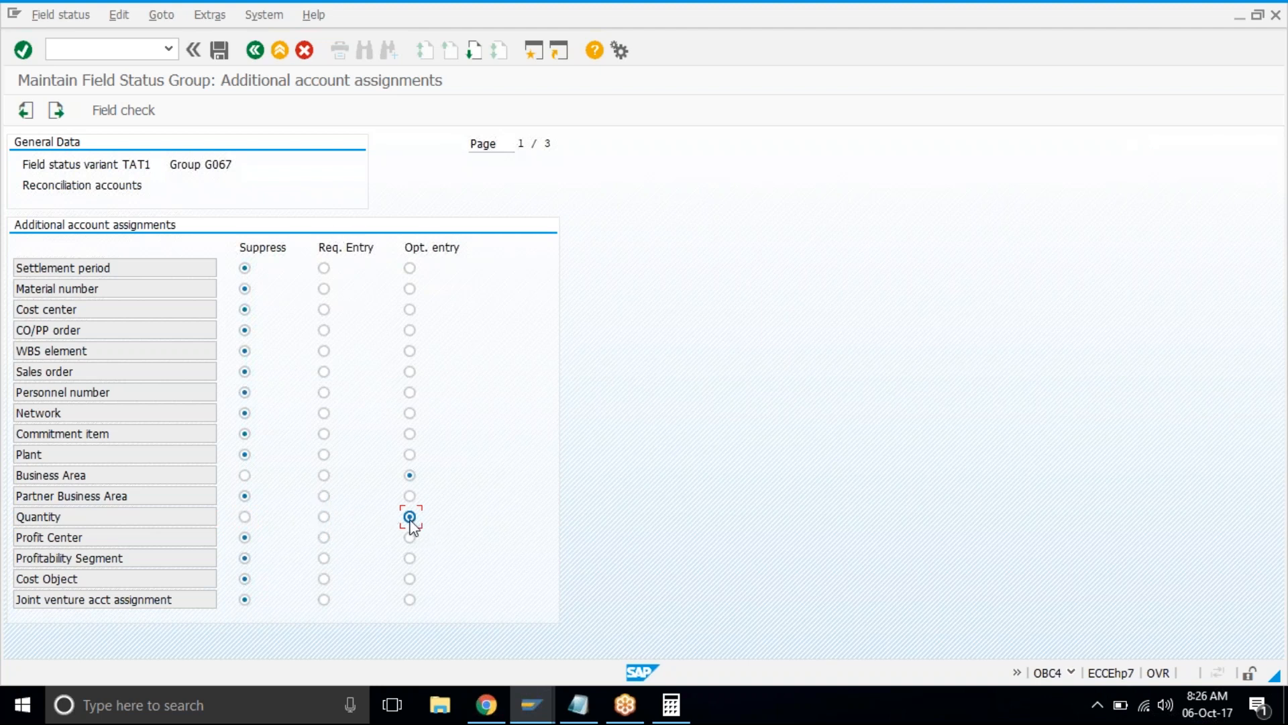
Save the field status group change under the proposed customizing request and exit the transaction.
click(220, 50)
click(228, 314)
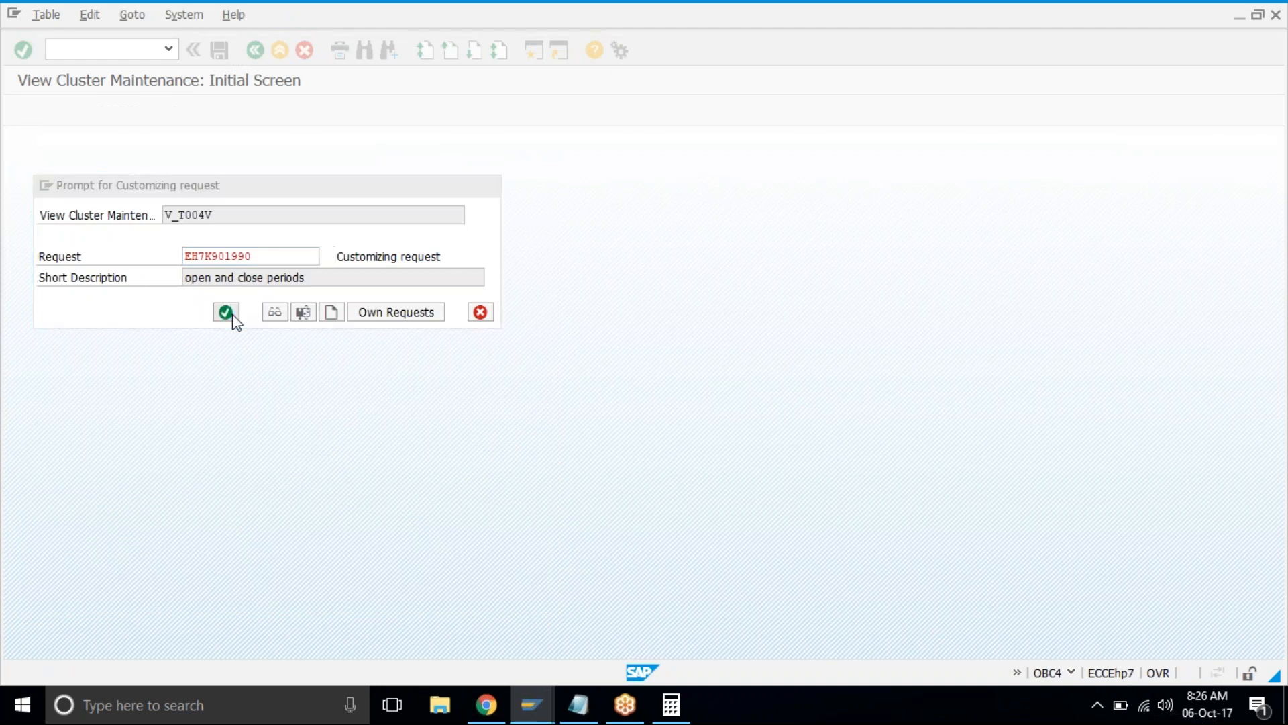
click(281, 53)
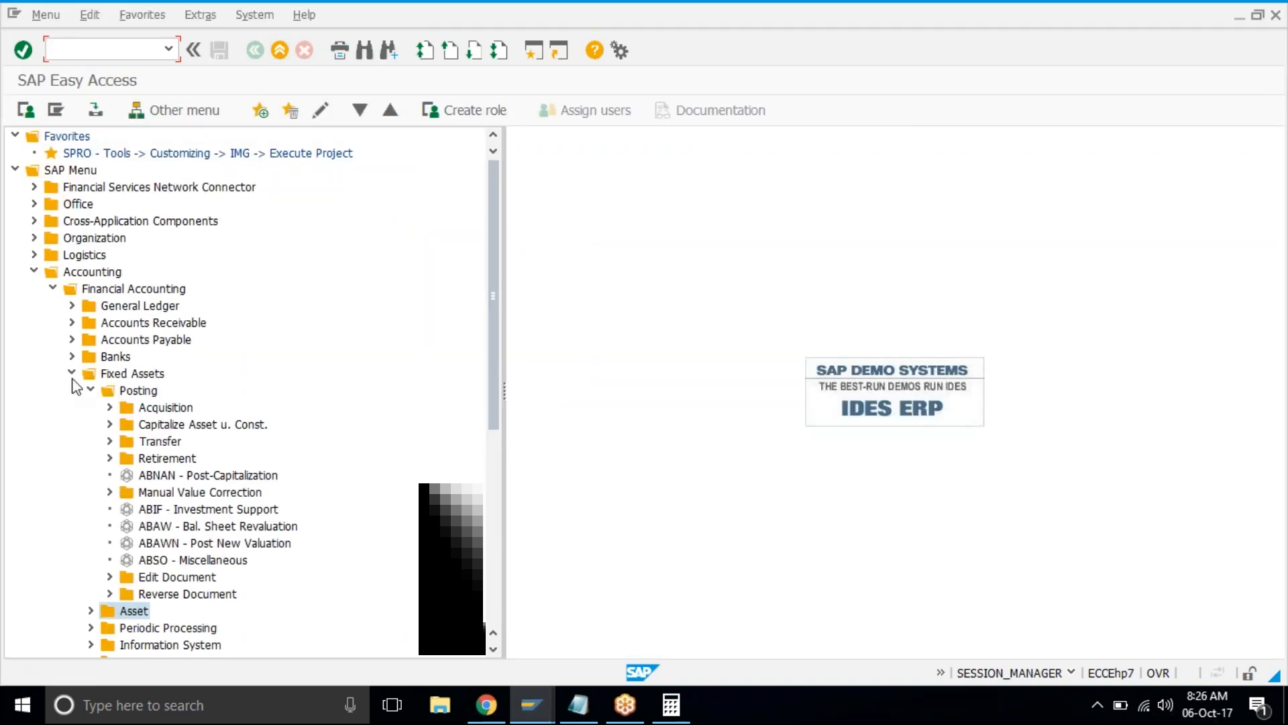
Open F-90 - With Vendor from the external acquisition postings of Fixed Assets.
click(113, 392)
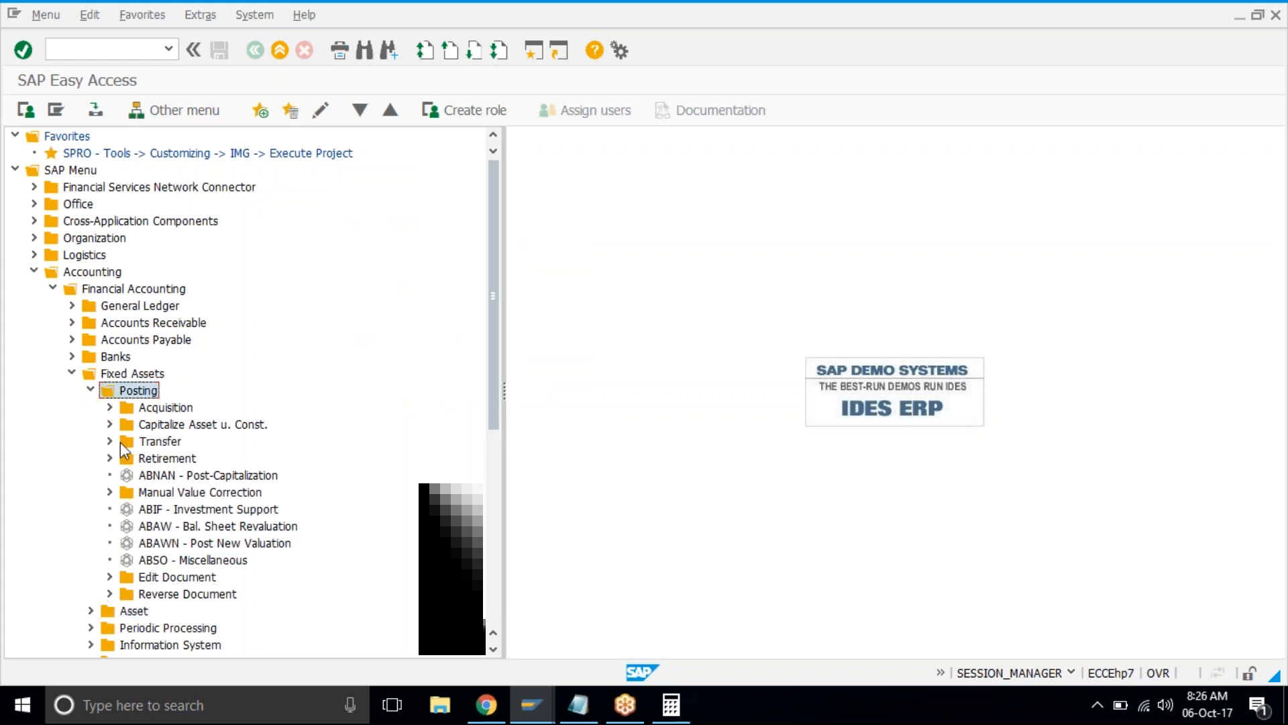
click(109, 407)
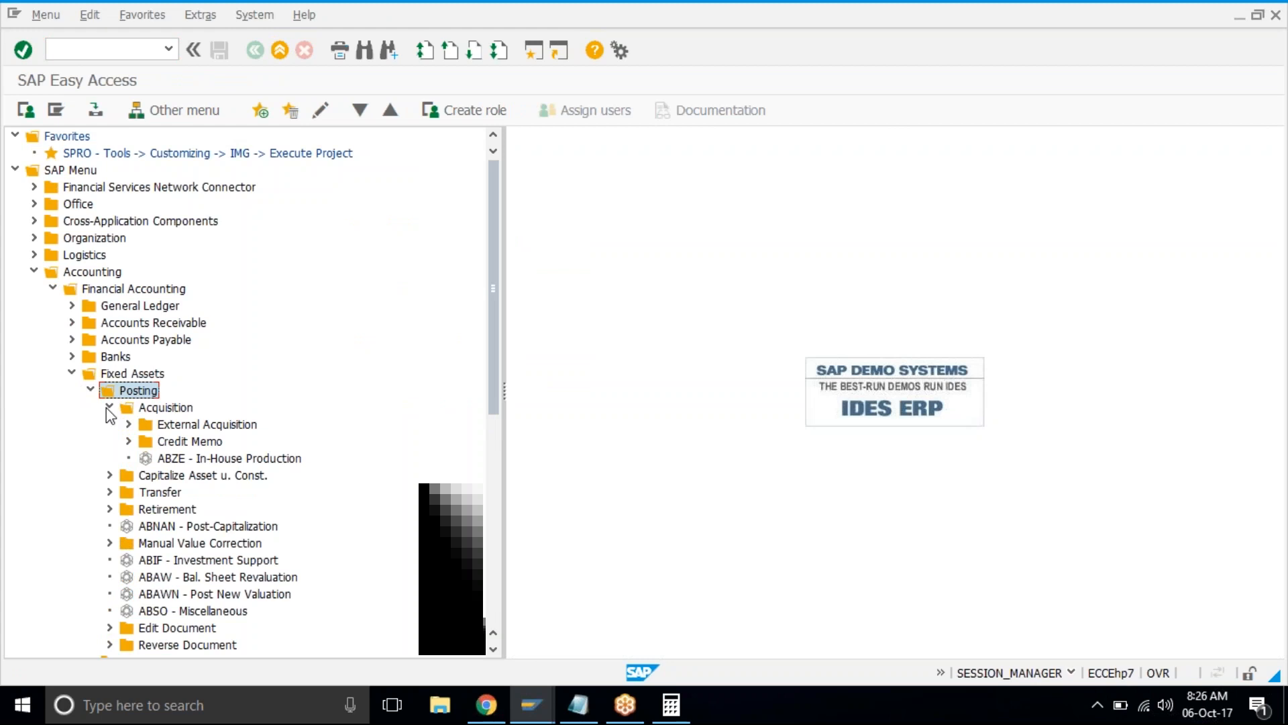
click(128, 424)
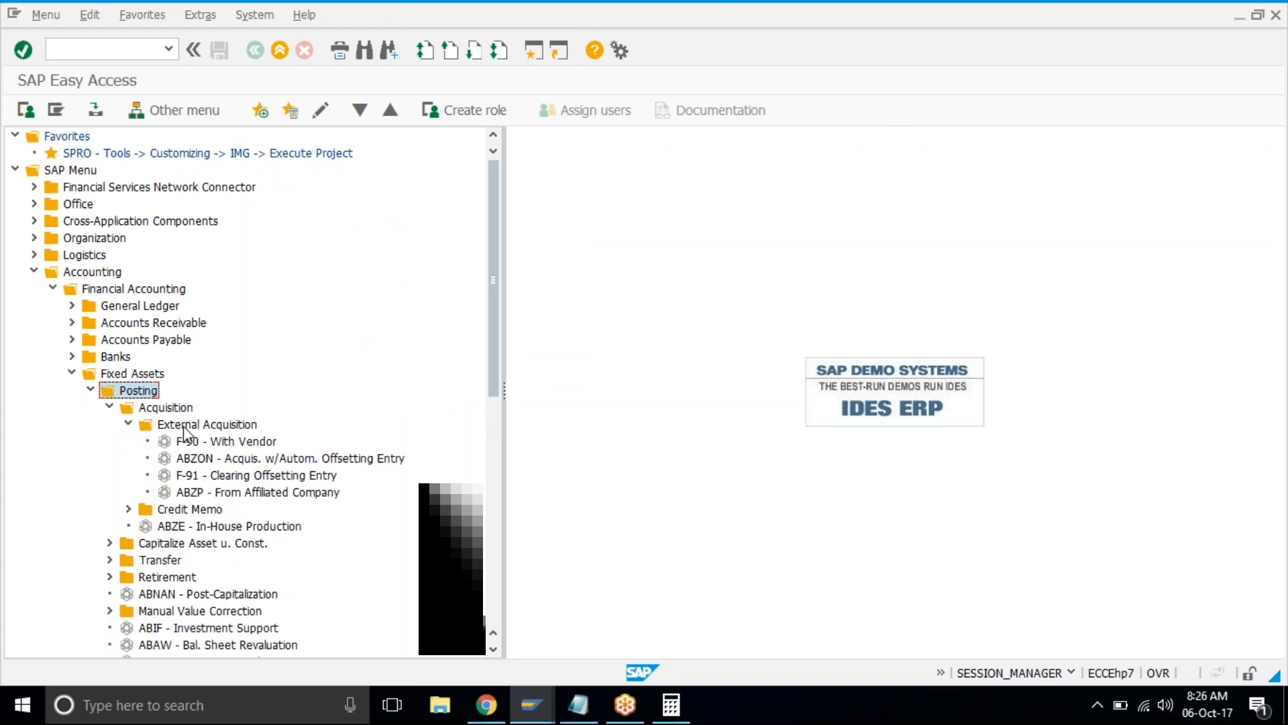
click(197, 429)
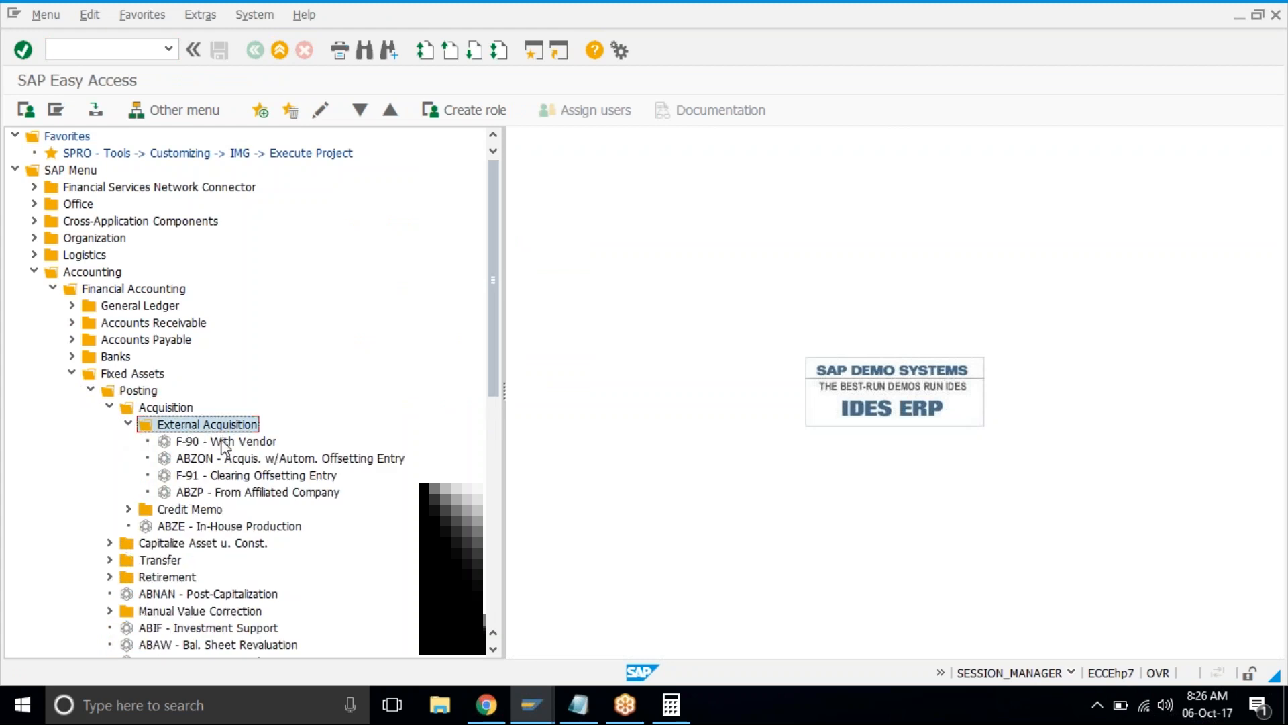
double_click(223, 442)
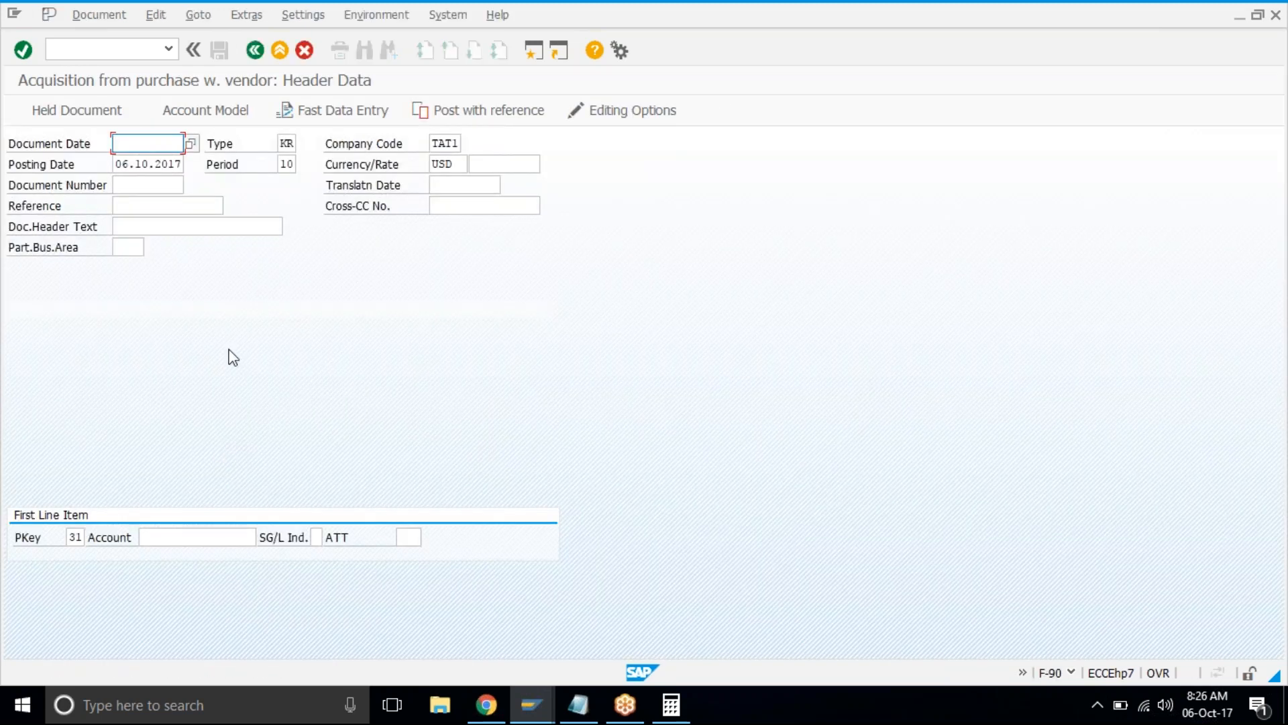
Enter 01.01.2017 as both the document date and the posting date of the acquisition.
text(01.01.2017)
key(Tab)
text(01.01.2017)
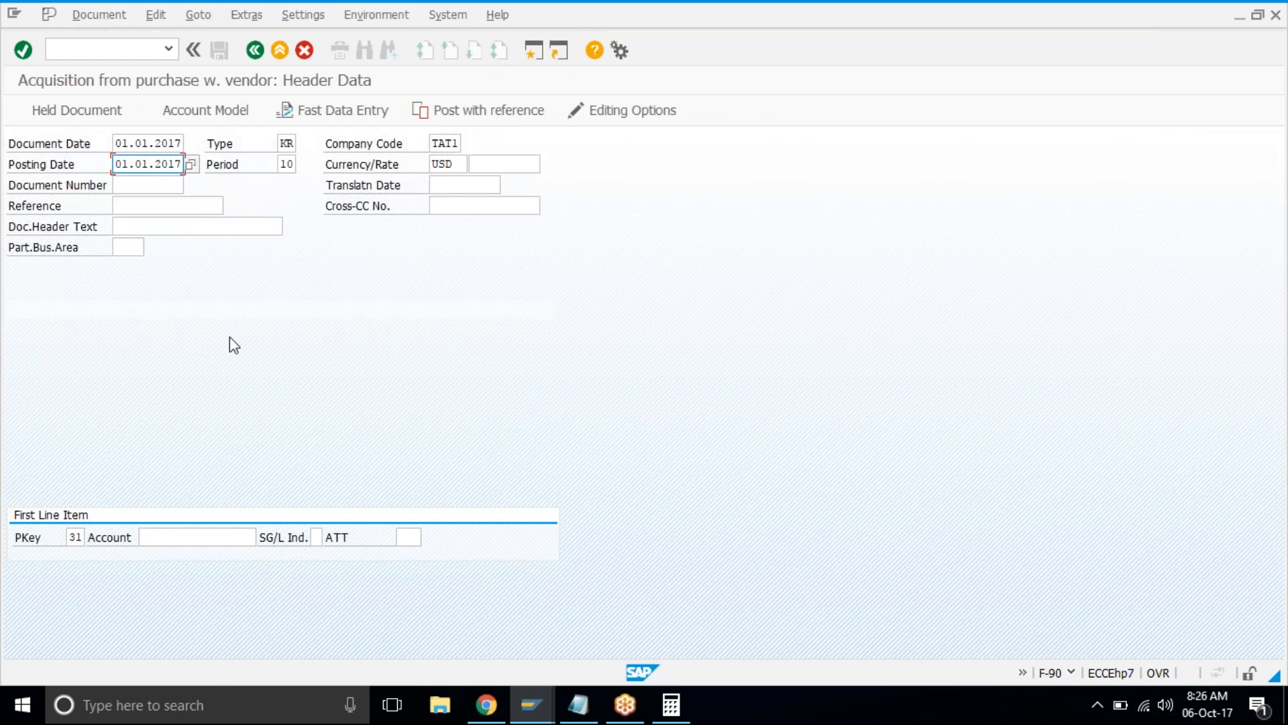
click(147, 143)
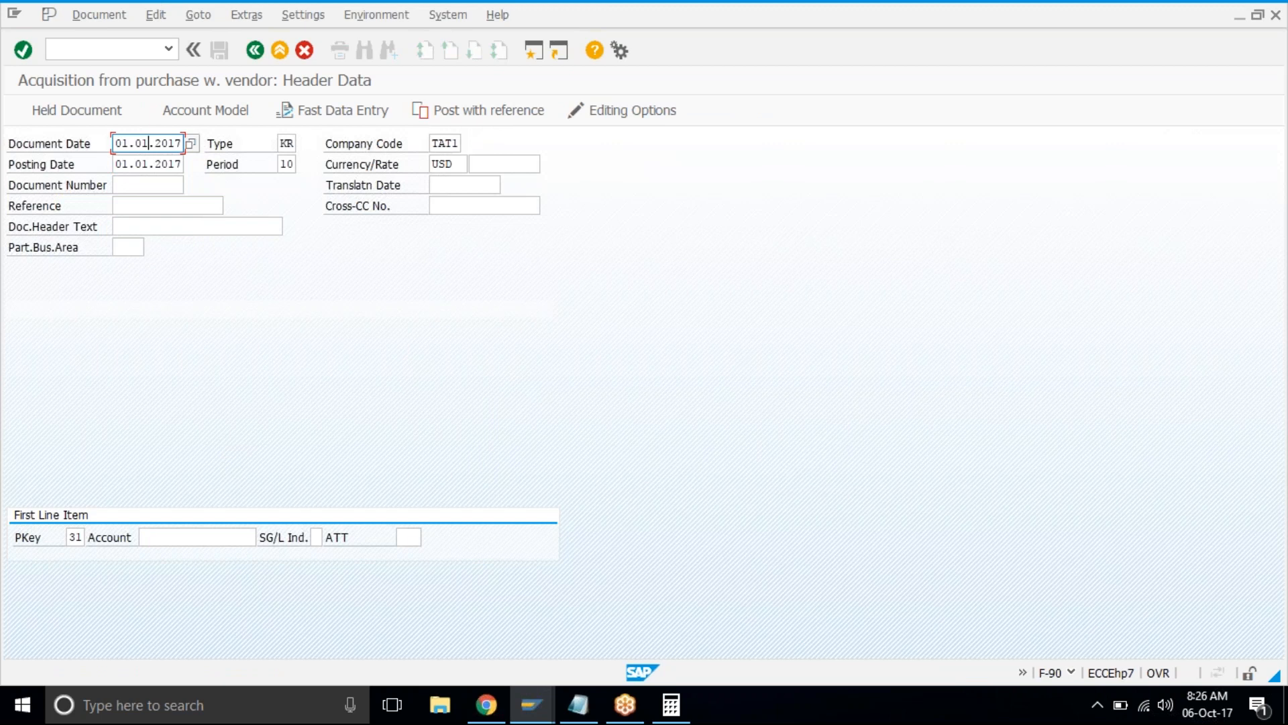
key(Down)
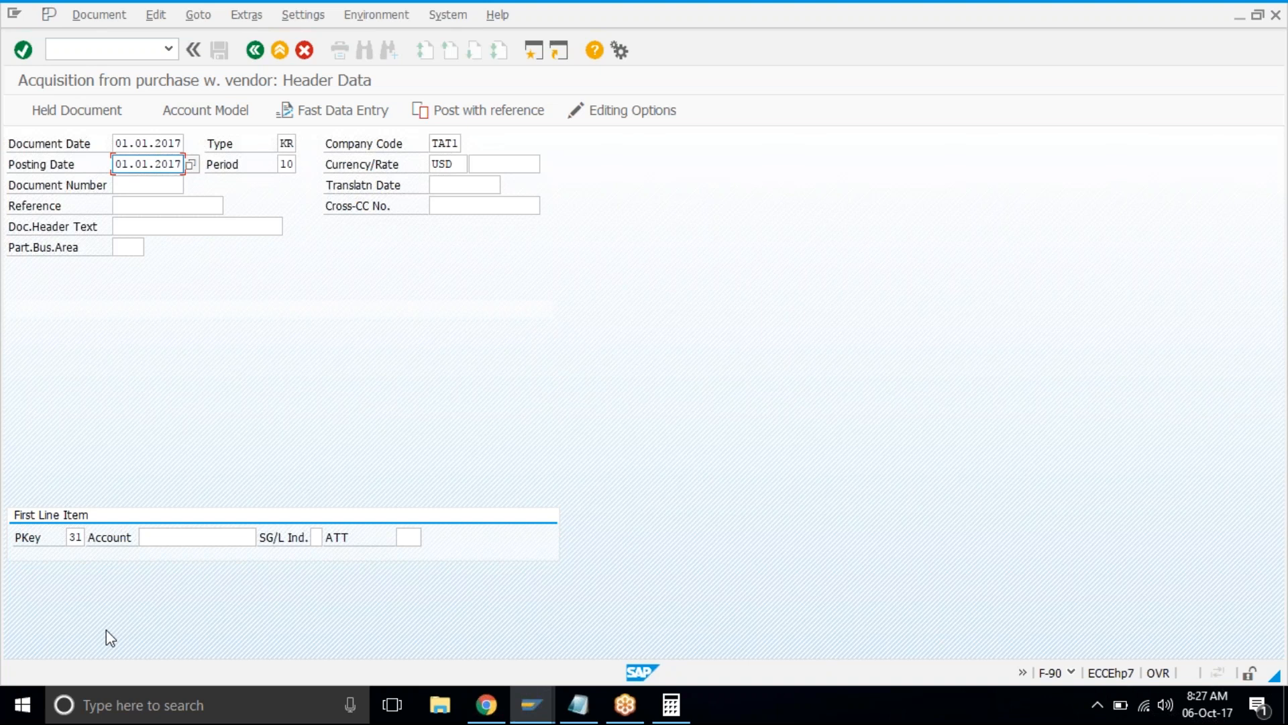
Select ABC CONTRACTORS from the TAT1 vendor list as the account of the first line item.
click(212, 538)
key(F4)
key(Return)
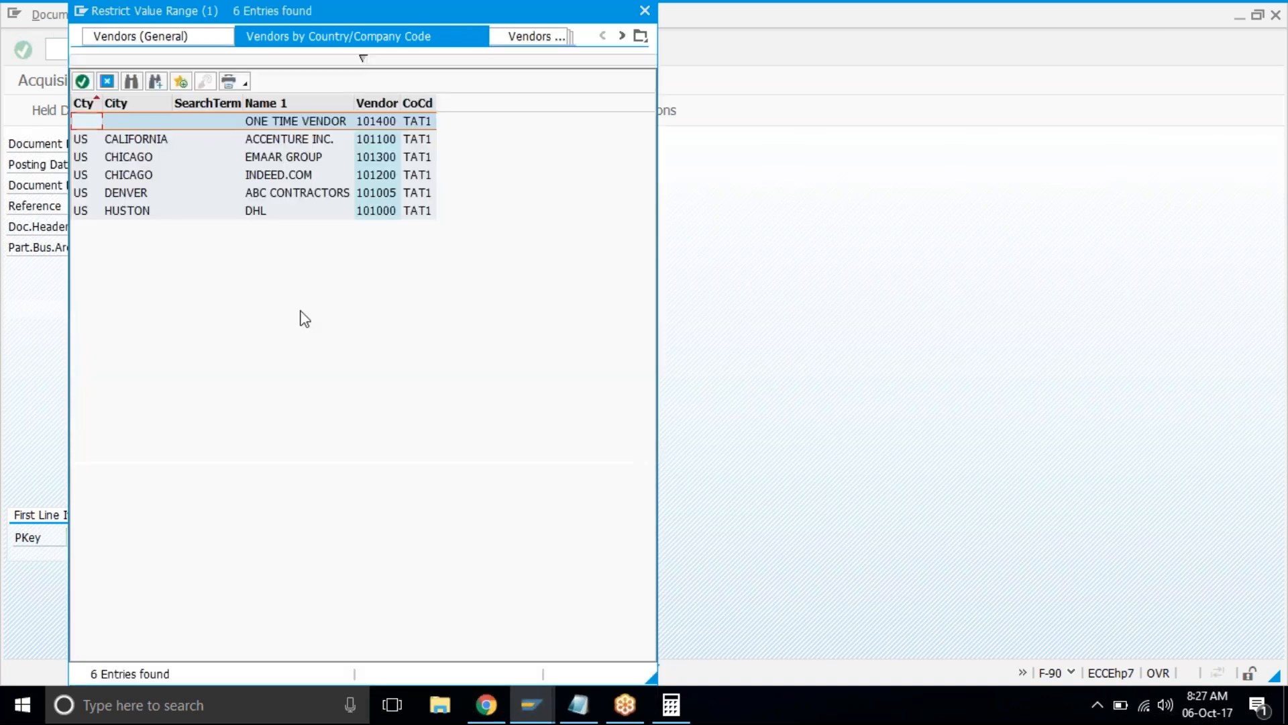
double_click(313, 194)
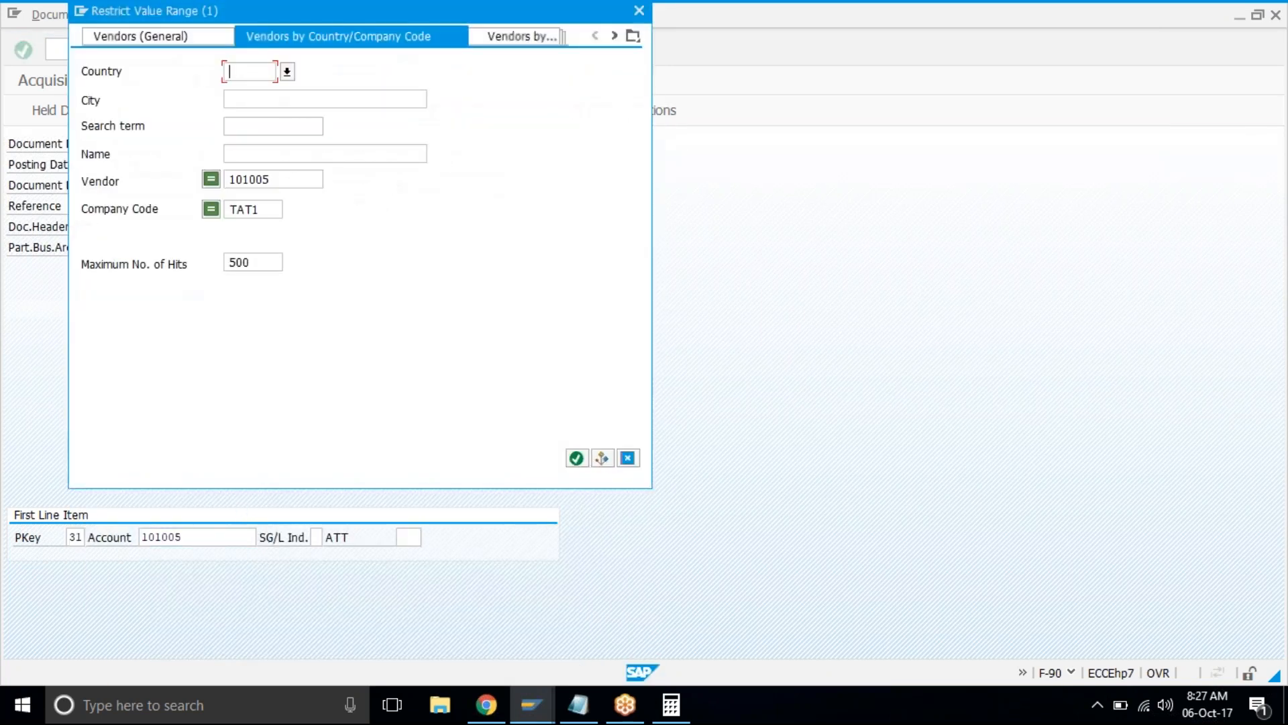
Clear the vendor filter, choose INDEED.COM as the first line item's account and submit the header data.
key(Tab)
key(Tab)
key(Tab)
key(Tab)
key(Tab)
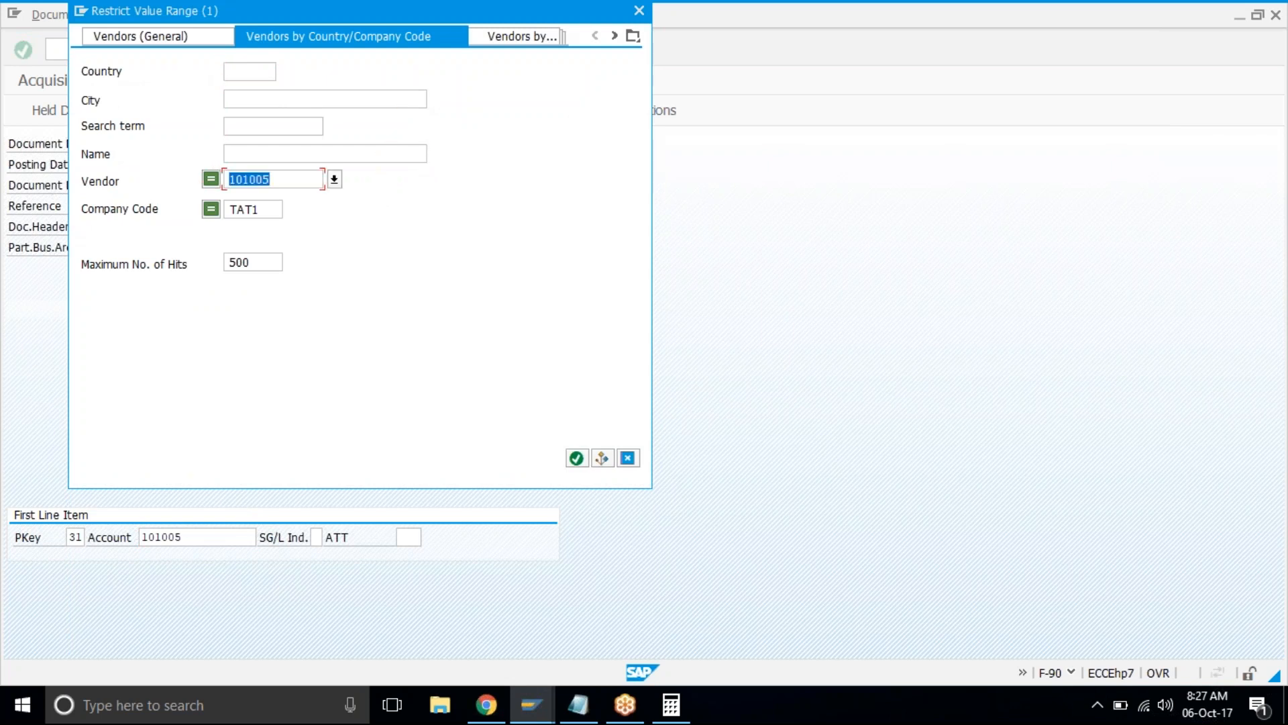
key(Delete)
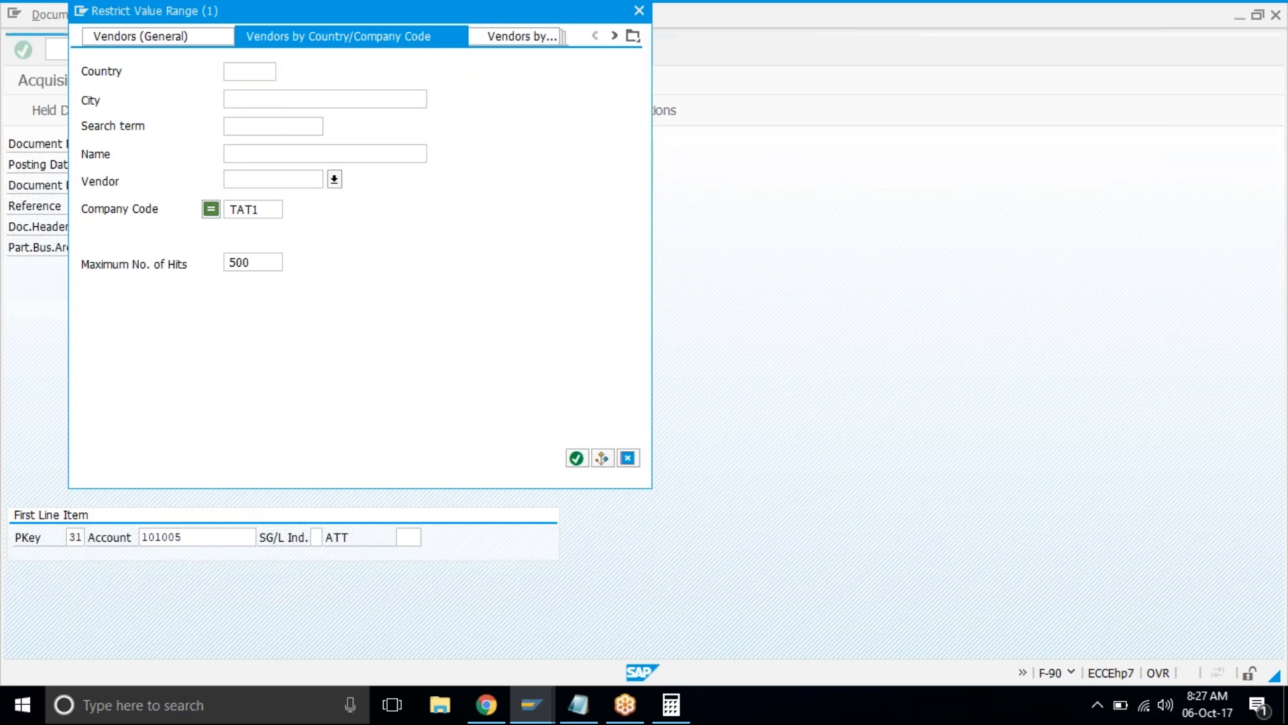
key(Return)
click(311, 178)
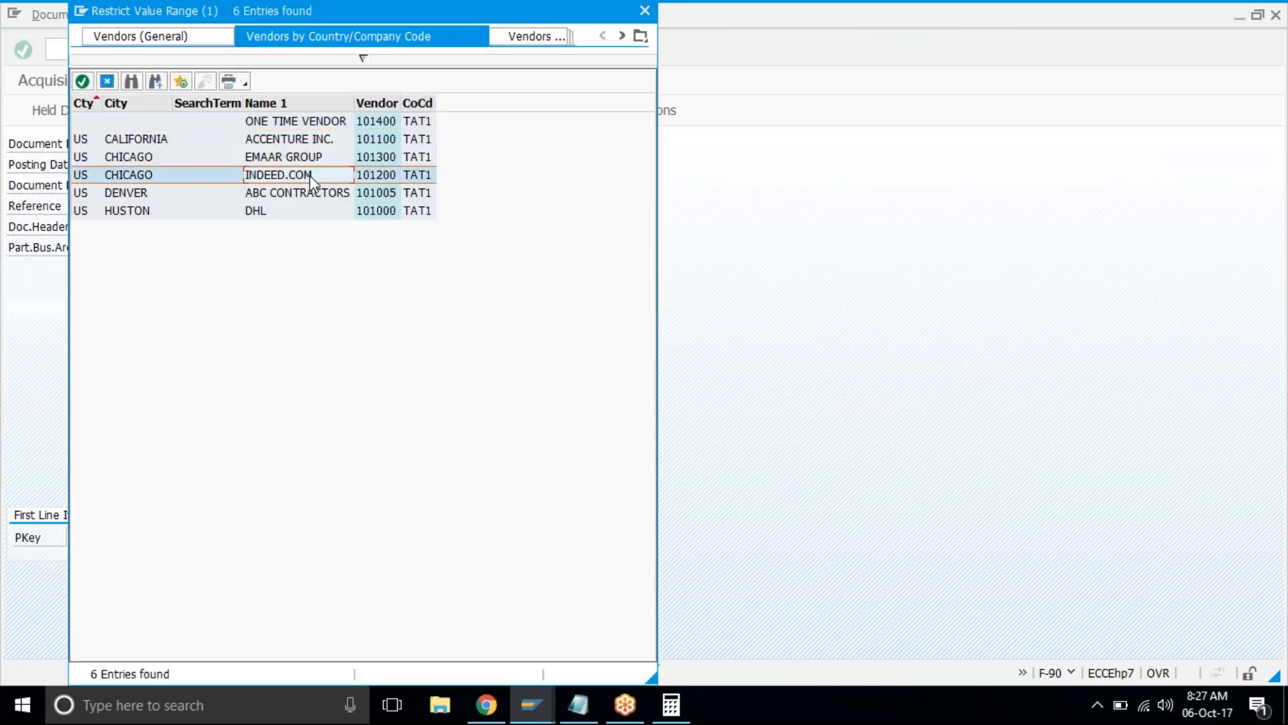
double_click(311, 178)
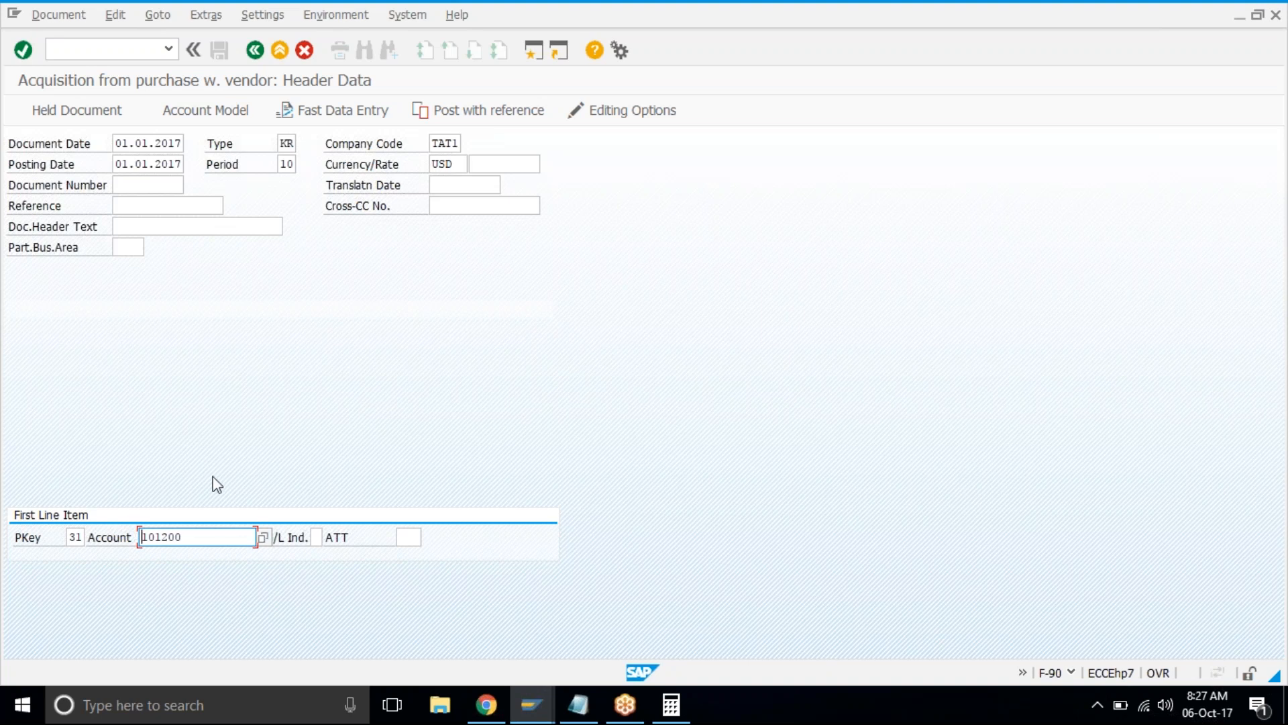
key(Return)
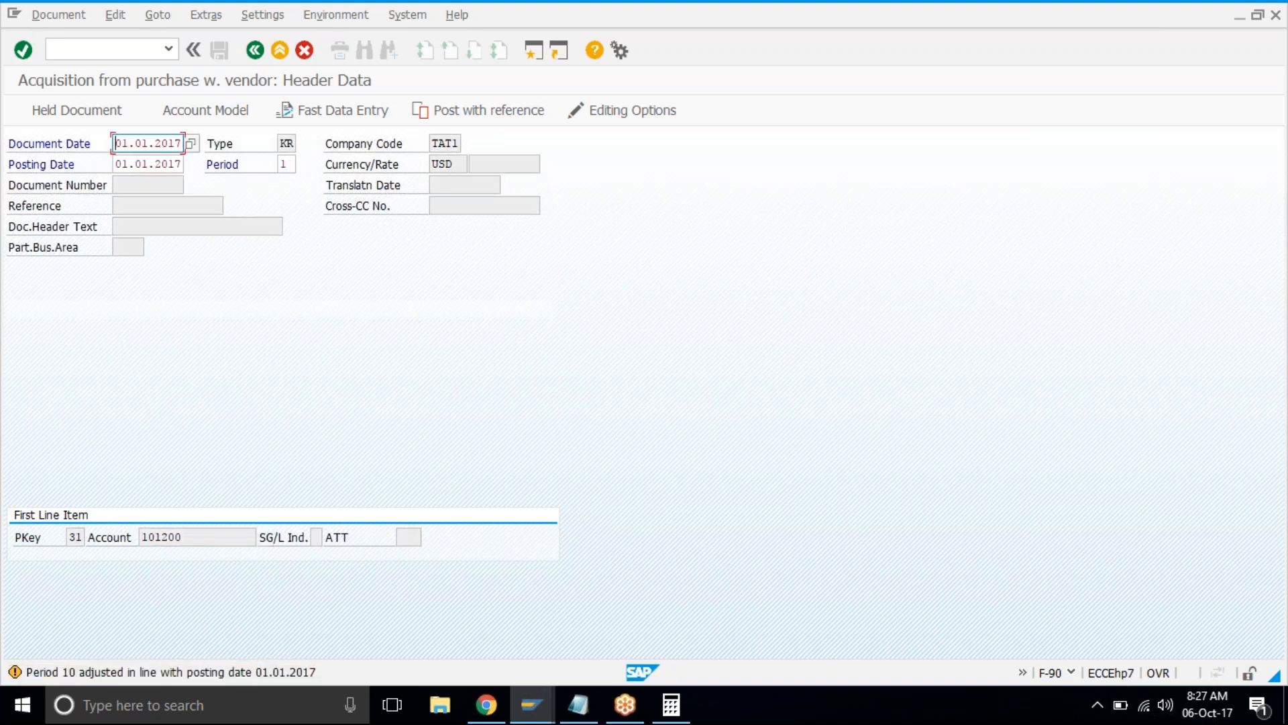
key(Return)
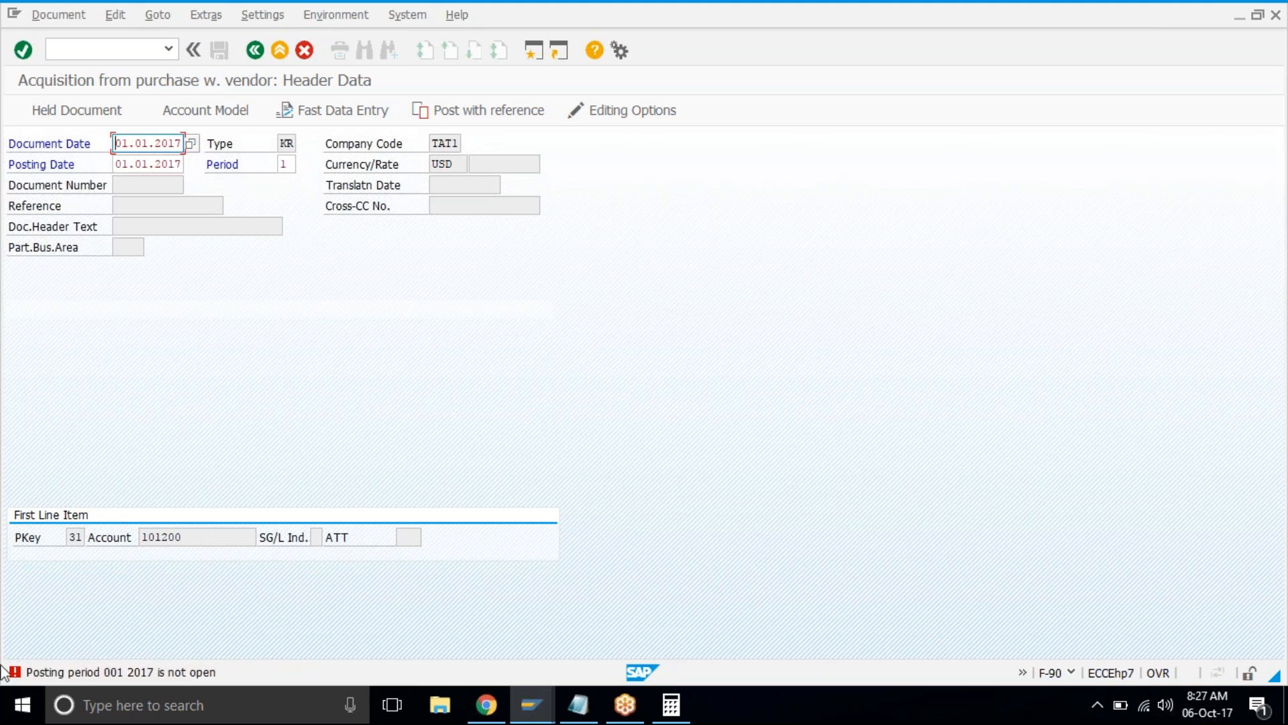
Open transaction OB52 in a new session and go to the posting periods of variant TAT1.
click(534, 51)
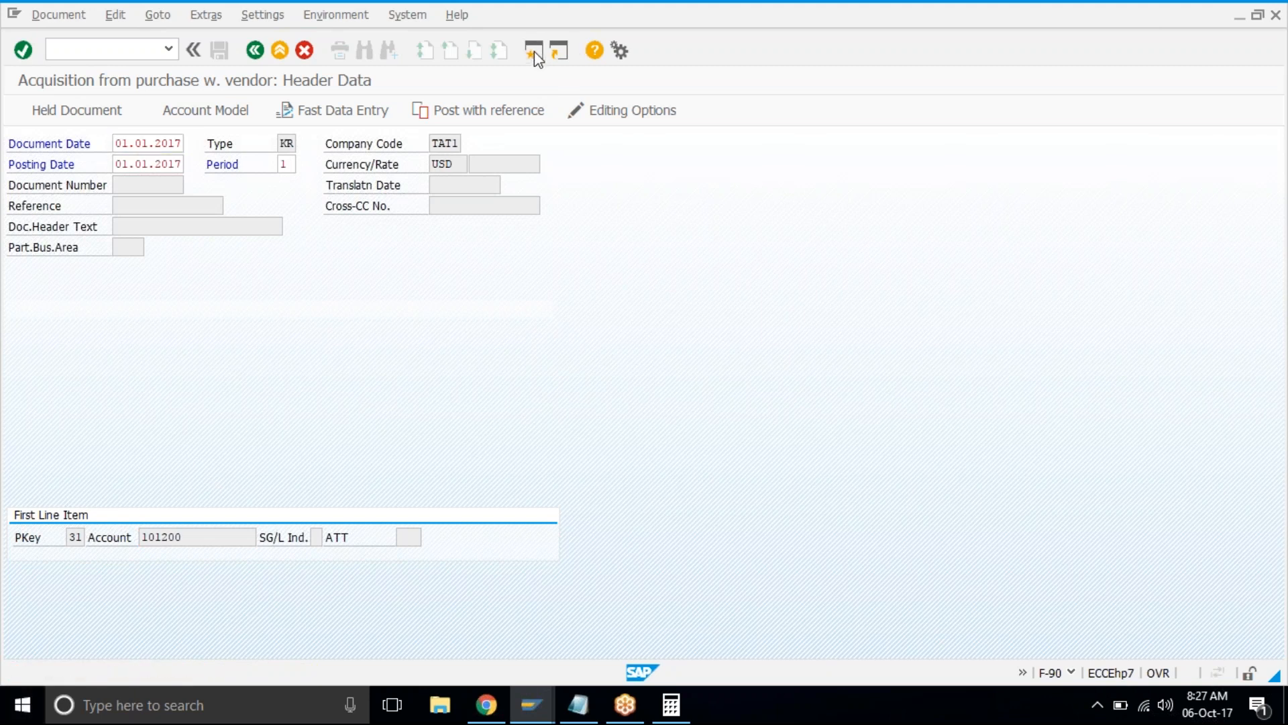
text(ob52)
key(Return)
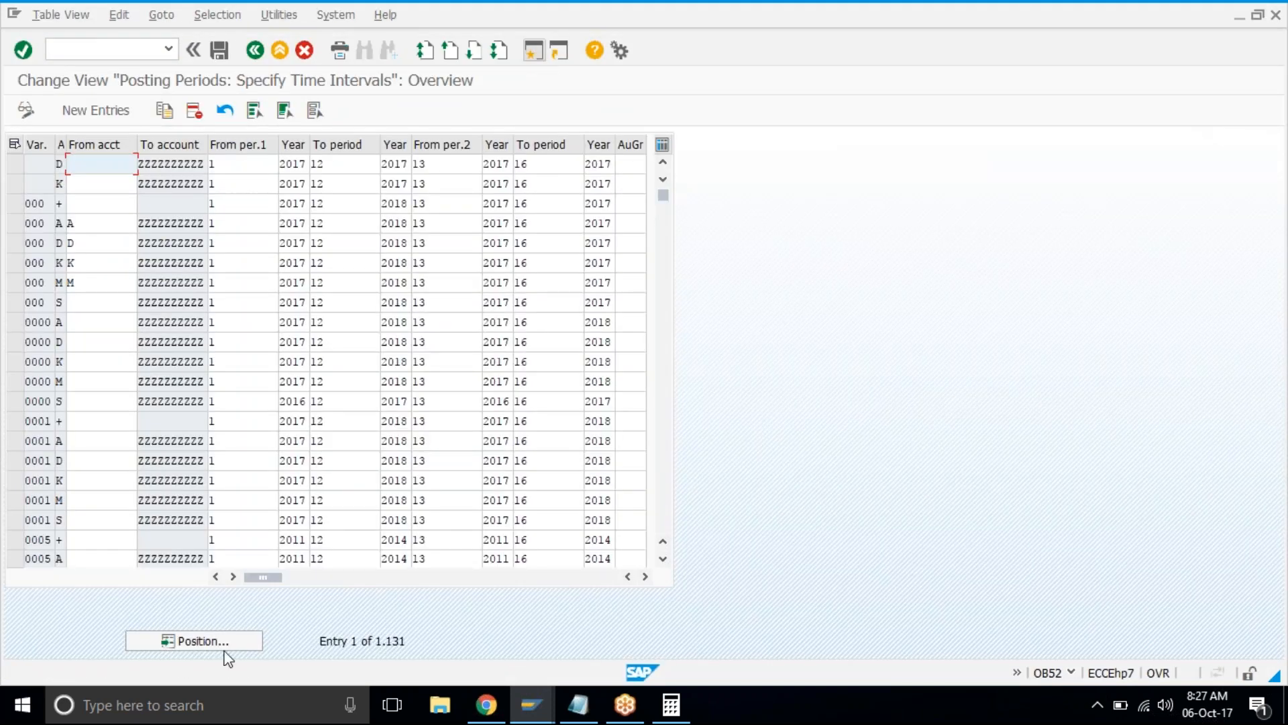
click(226, 642)
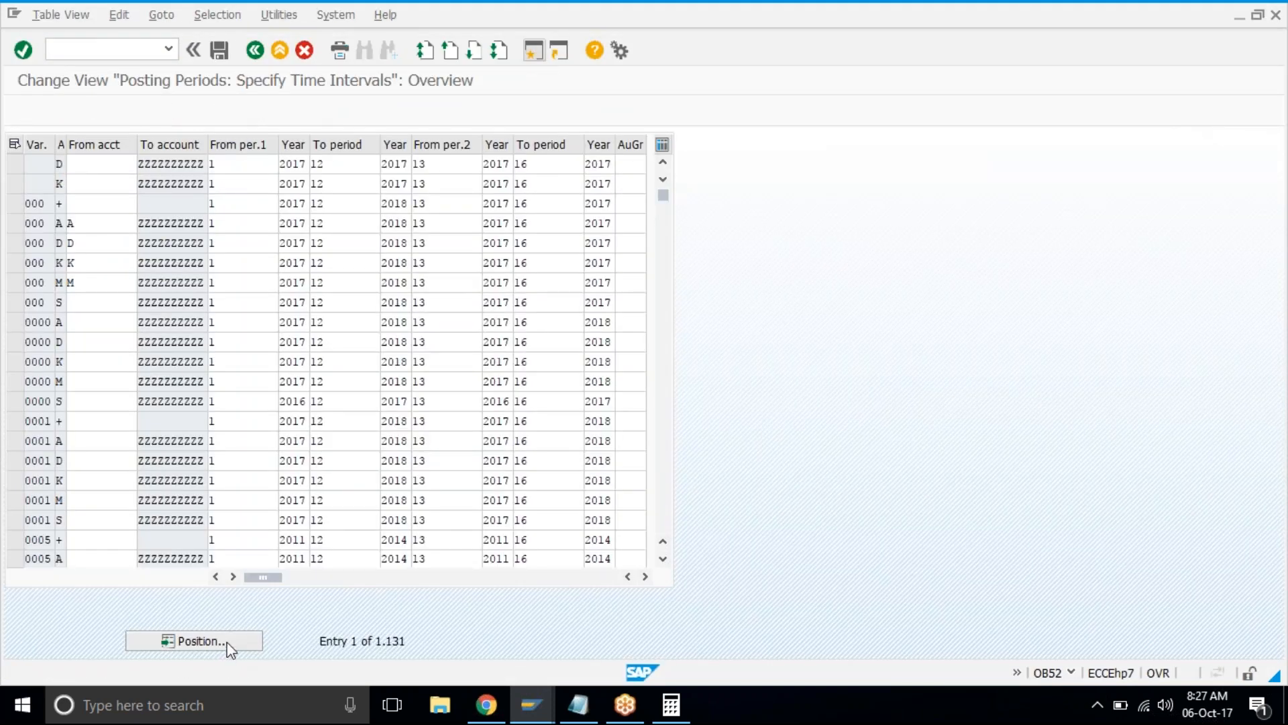
text(TAT1)
key(Return)
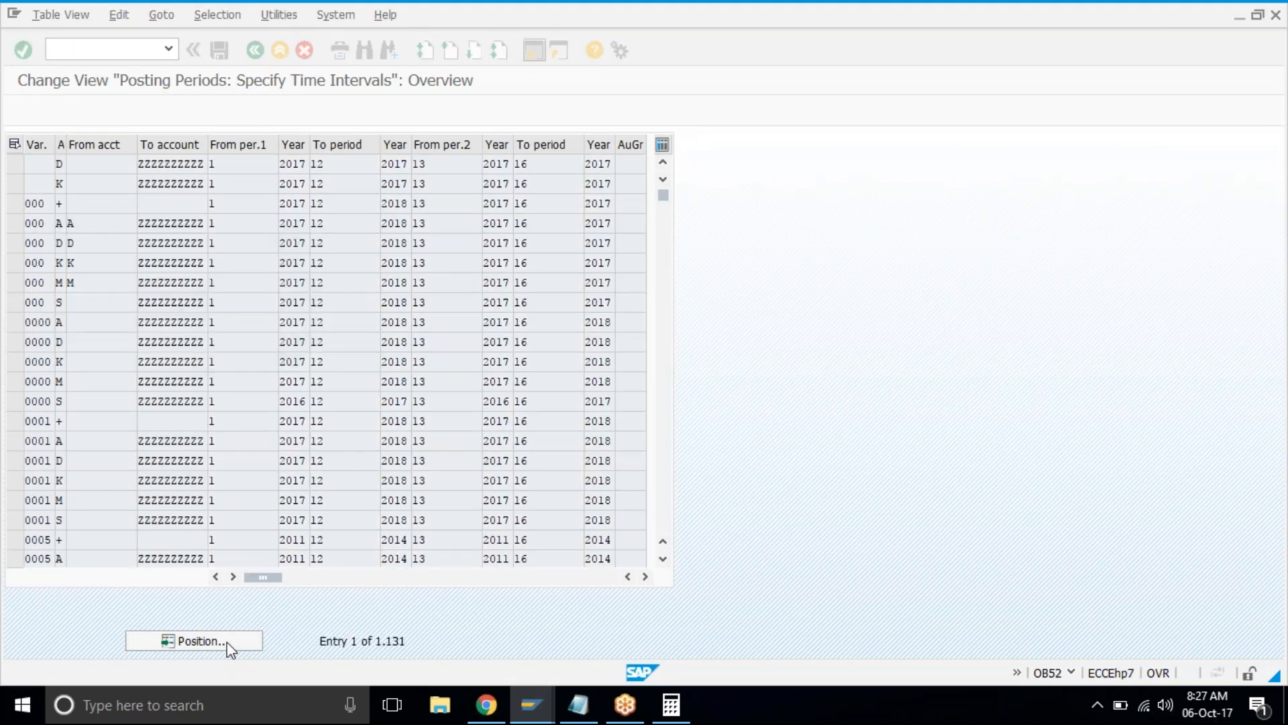
Set From per.1 to 1 for posting period variant TAT1 and save.
click(240, 168)
key(BackSpace)
text(1)
key(ctrl+s)
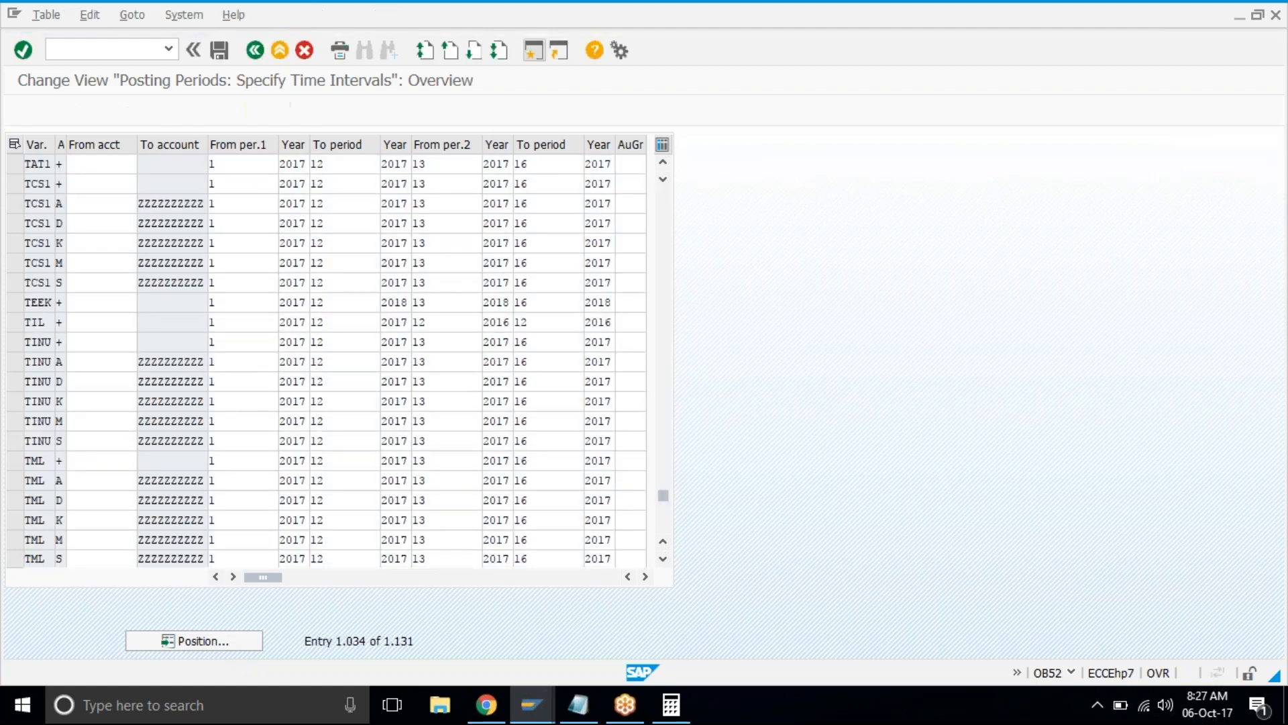
End the OB52 posting periods session and return to the vendor invoice entry.
click(227, 313)
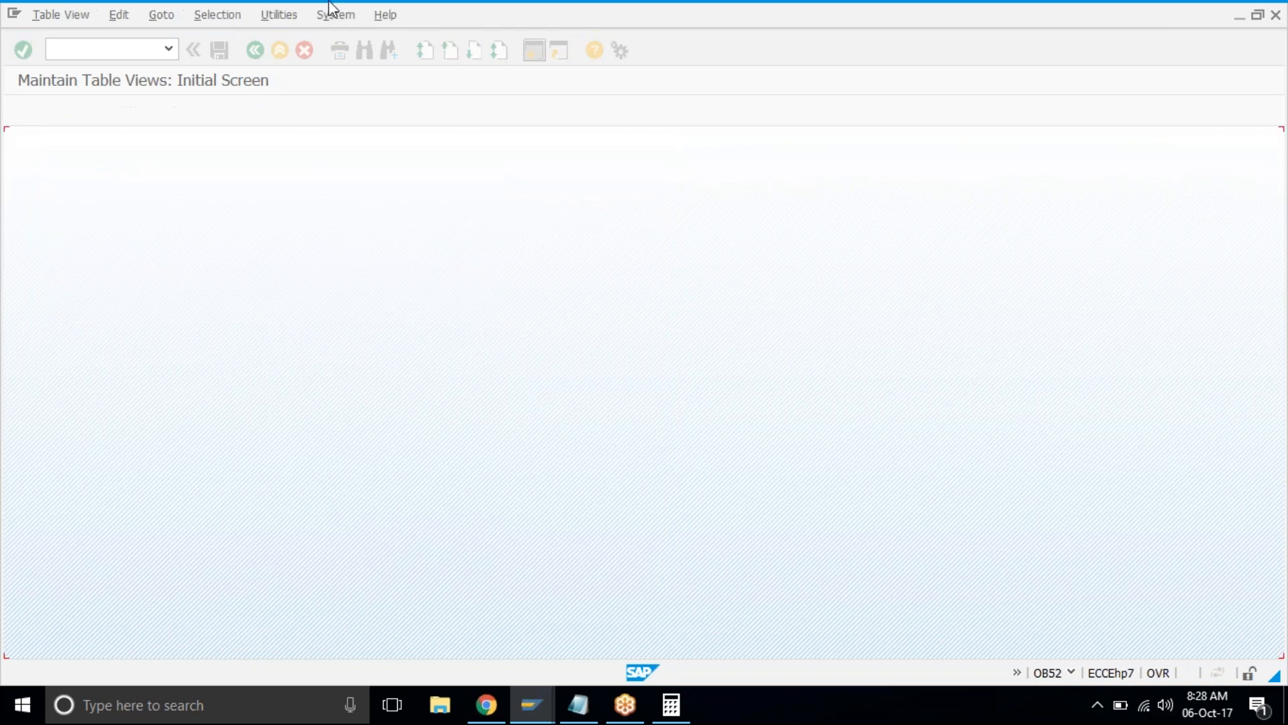
click(335, 15)
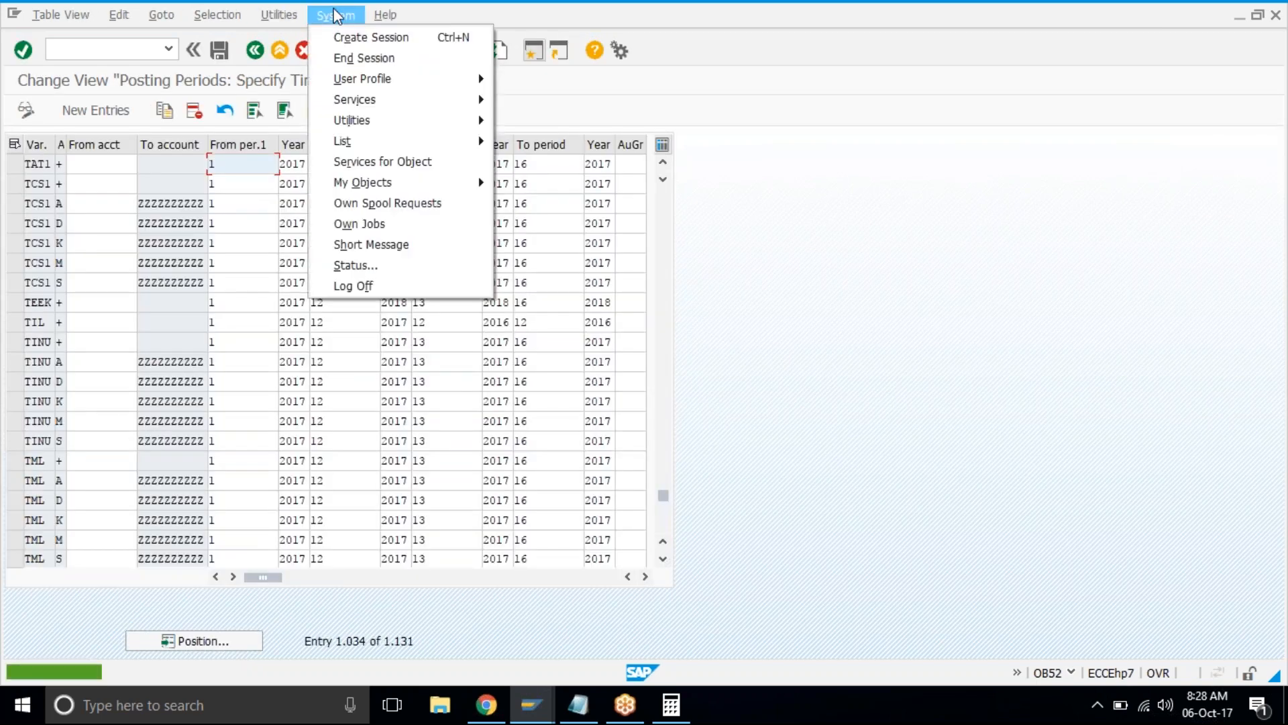
click(368, 59)
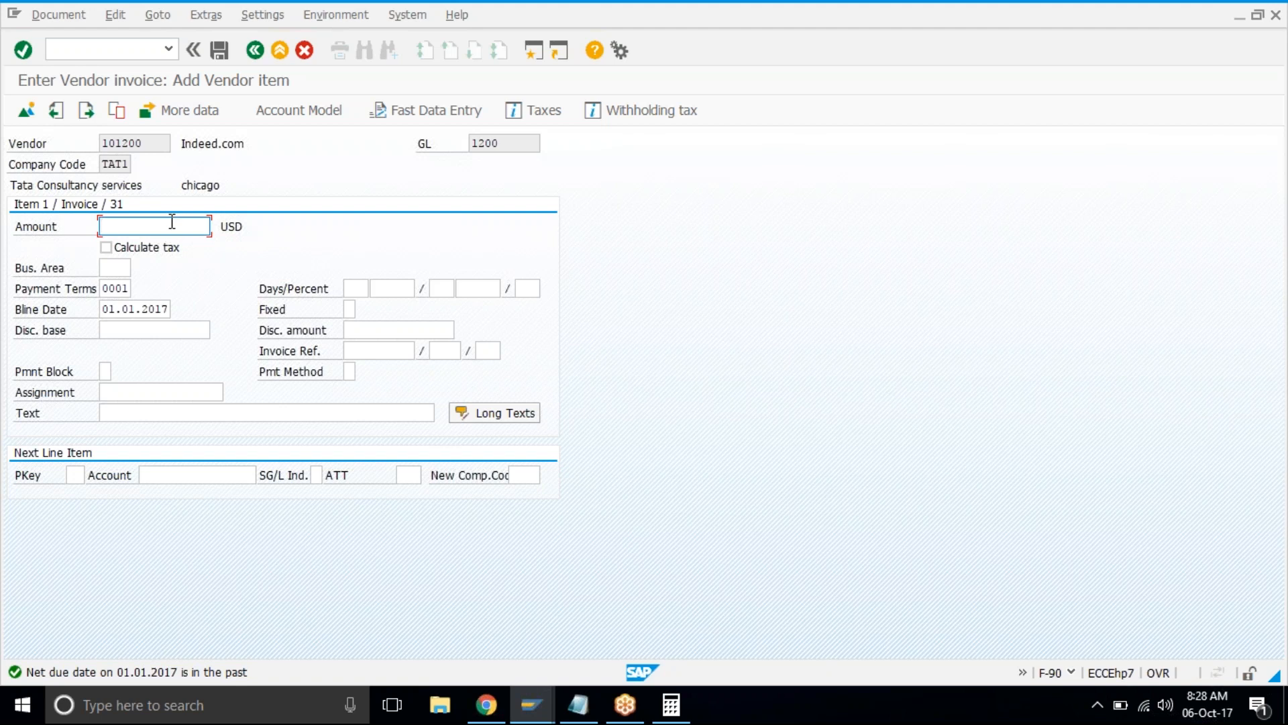
Set the vendor line item's amount to 1100000 USD and have the entry checked.
text(800000)
key(BackSpace)
key(BackSpace)
key(BackSpace)
key(BackSpace)
key(BackSpace)
key(BackSpace)
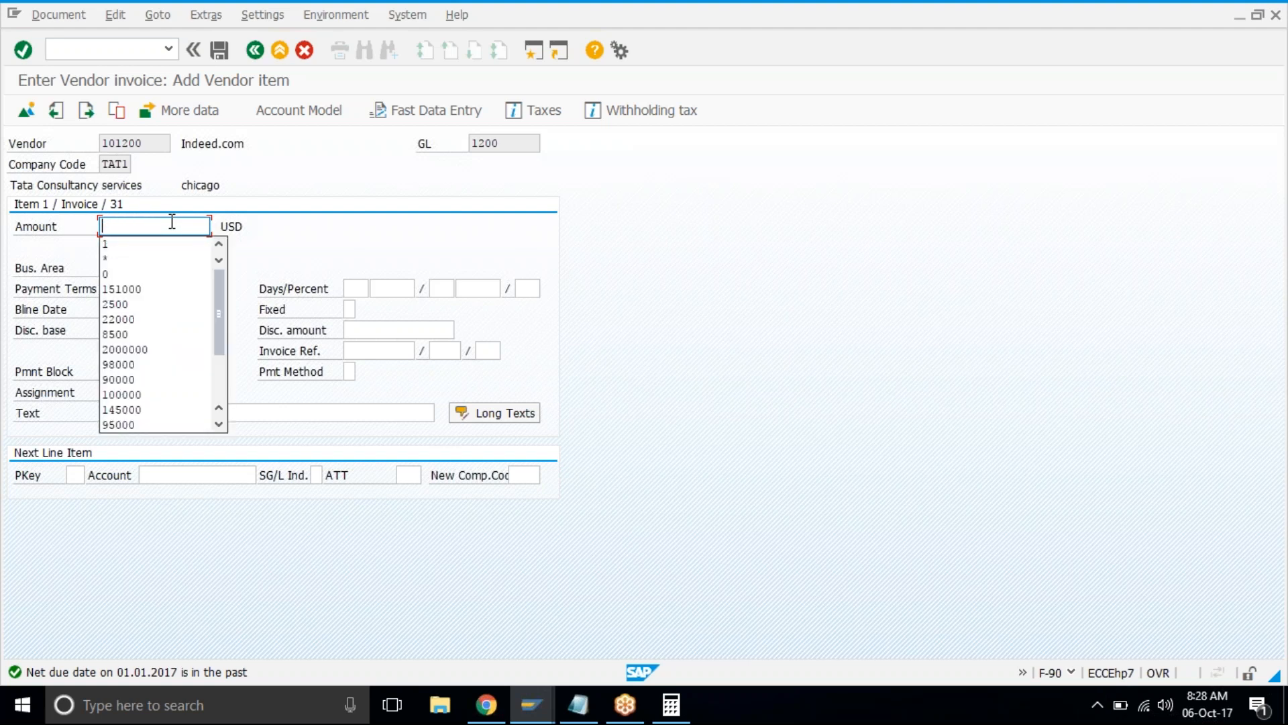
text(1100)
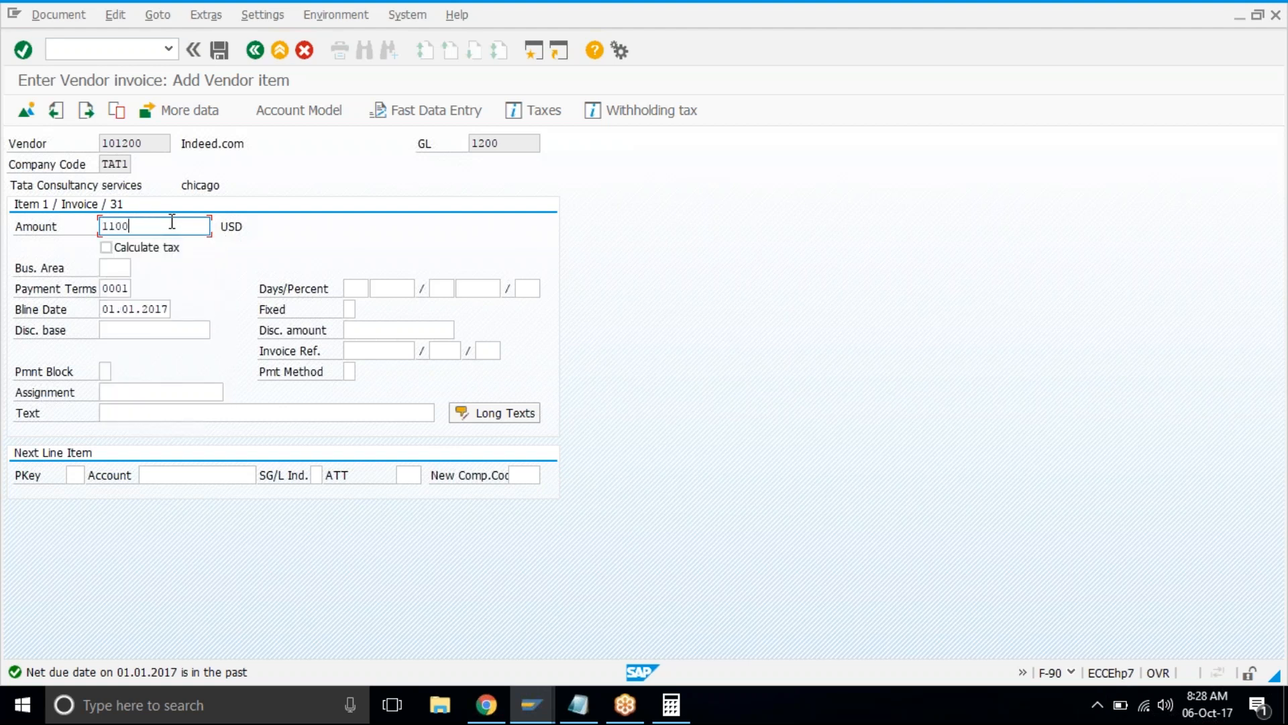
text(000)
key(Return)
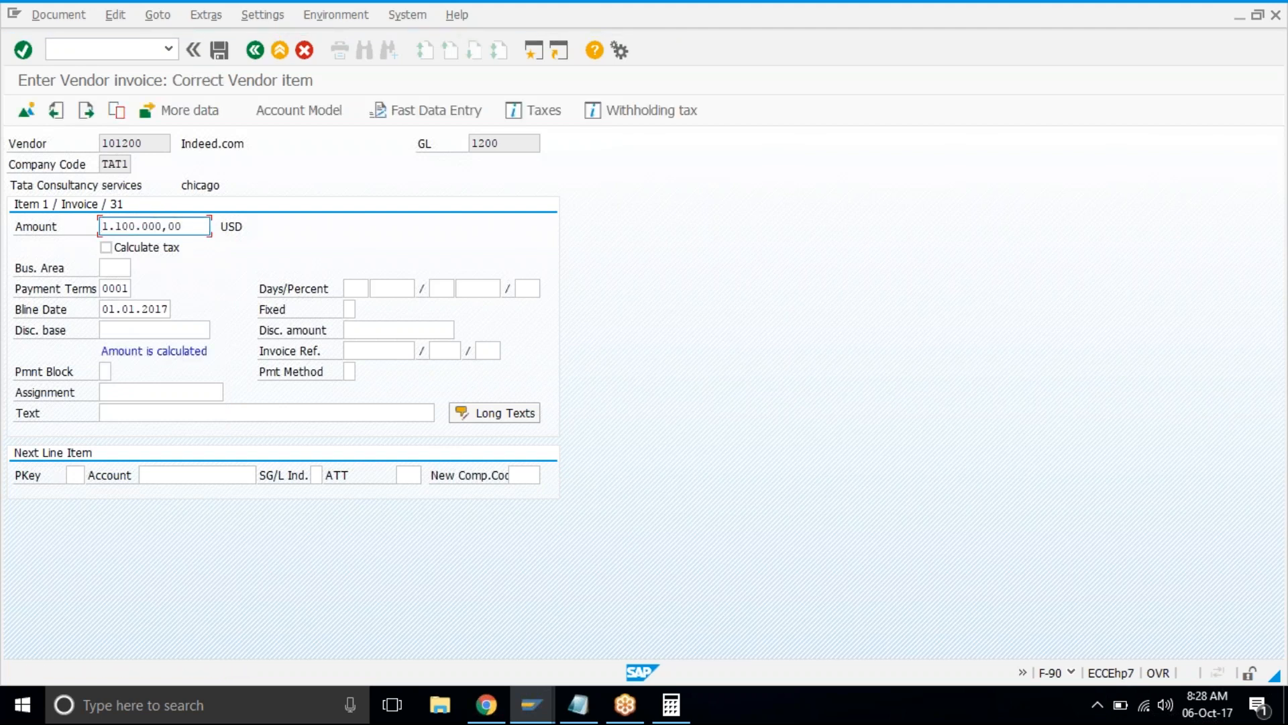
Choose posting key 70, Debit asset, from the value list for the next line item.
click(73, 469)
text(5)
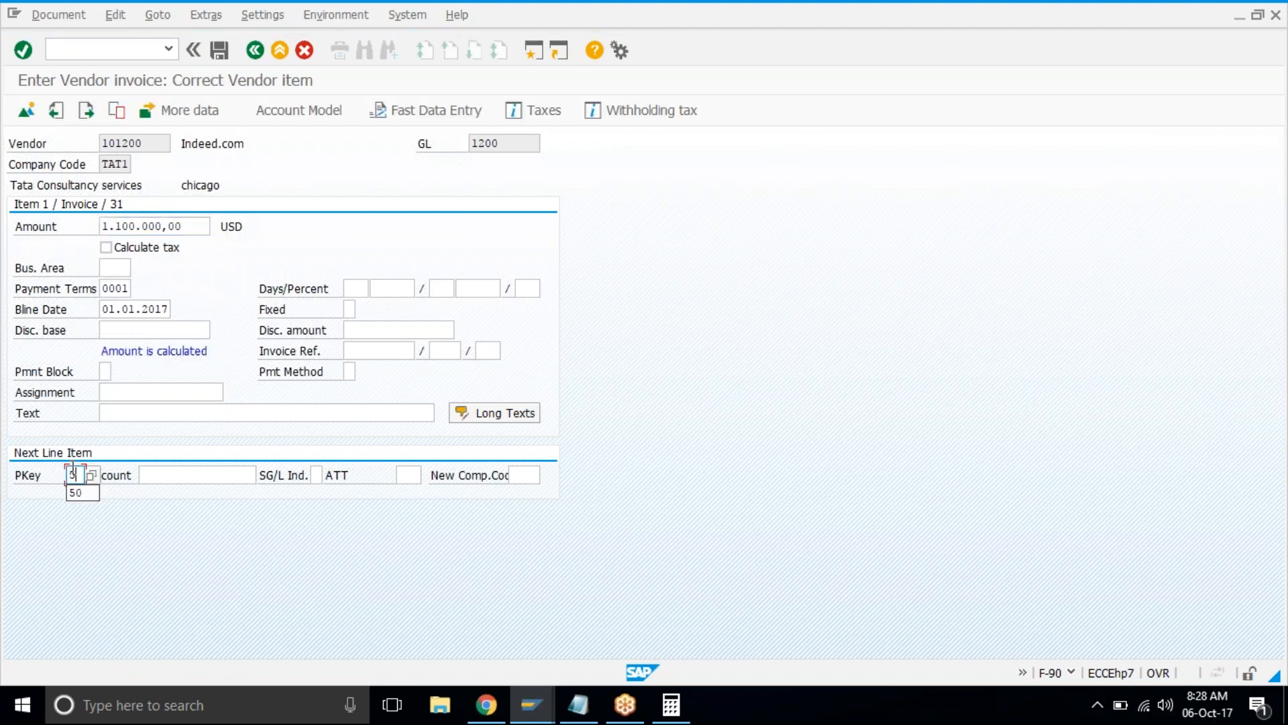
key(BackSpace)
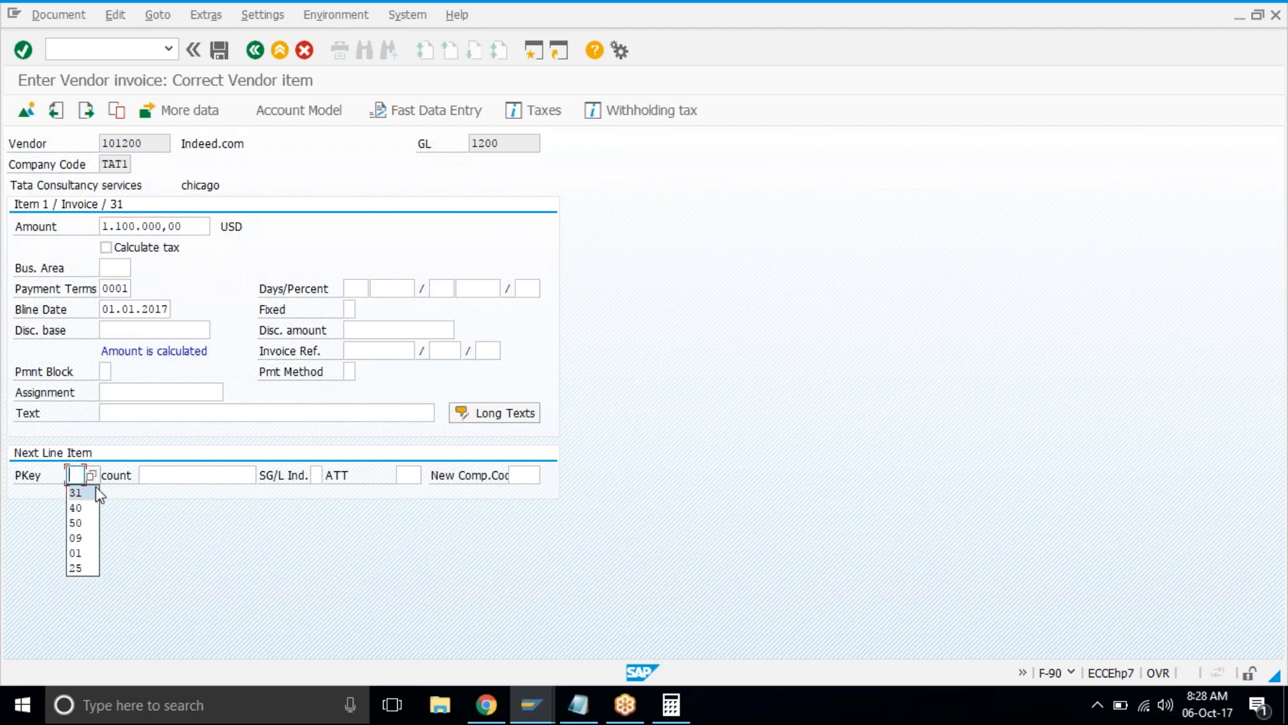
click(87, 475)
key(F4)
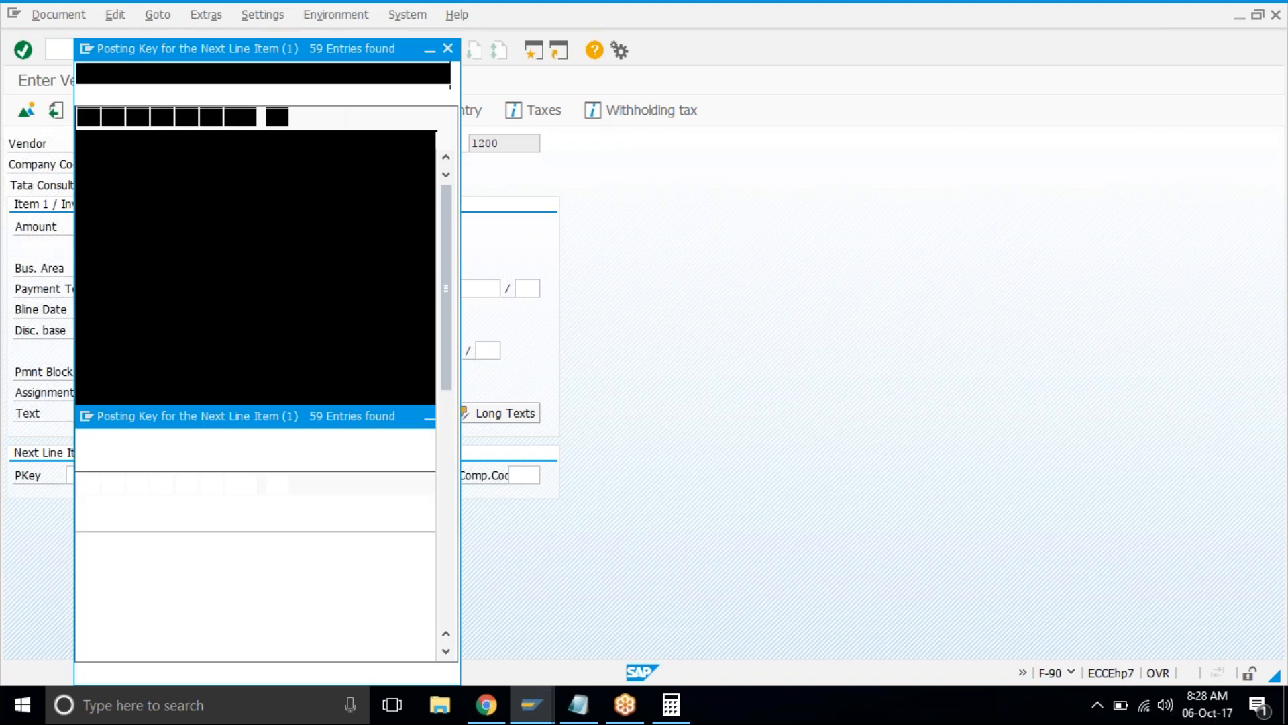
click(211, 550)
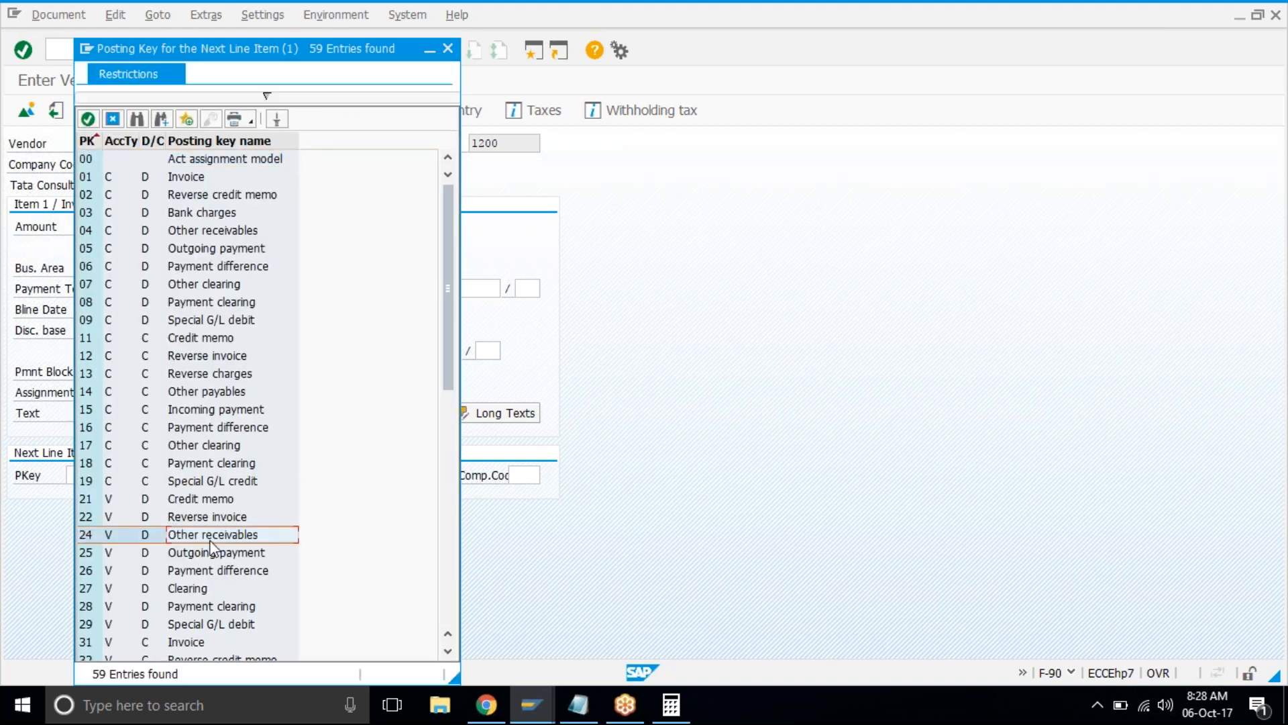
scroll(211, 549, down, 3)
scroll(211, 551, down, 7)
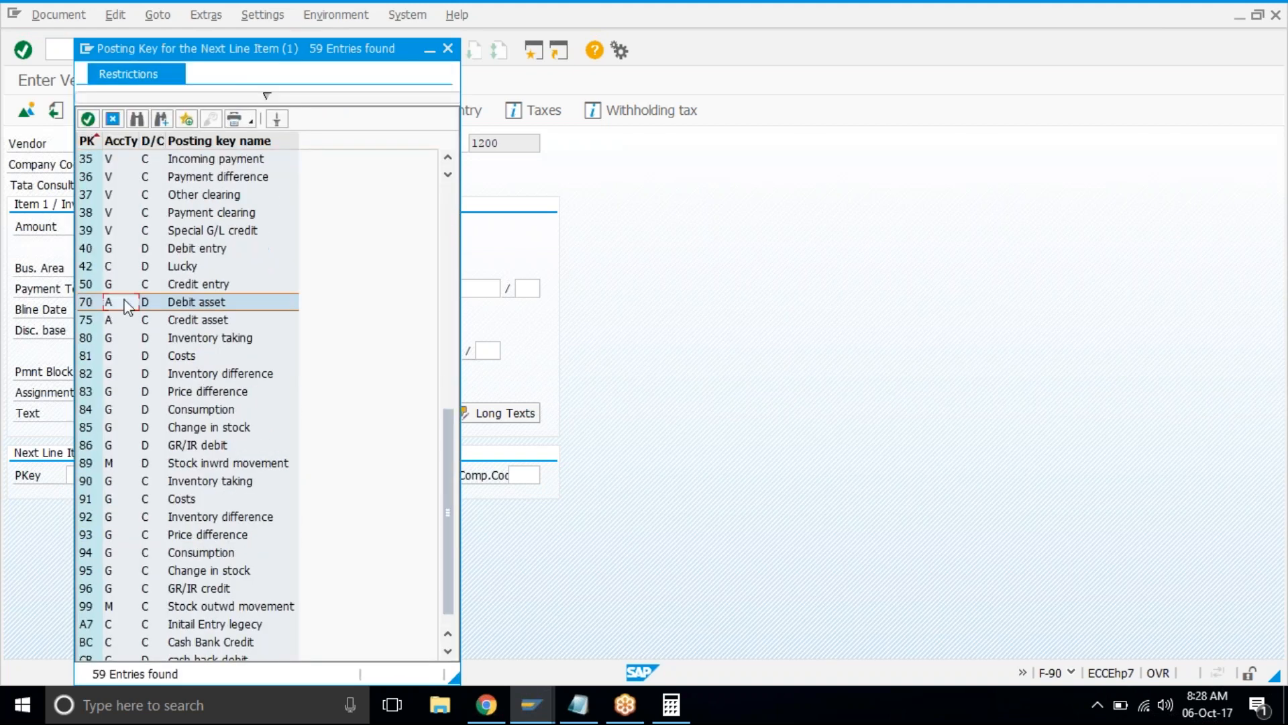
click(172, 305)
double_click(173, 305)
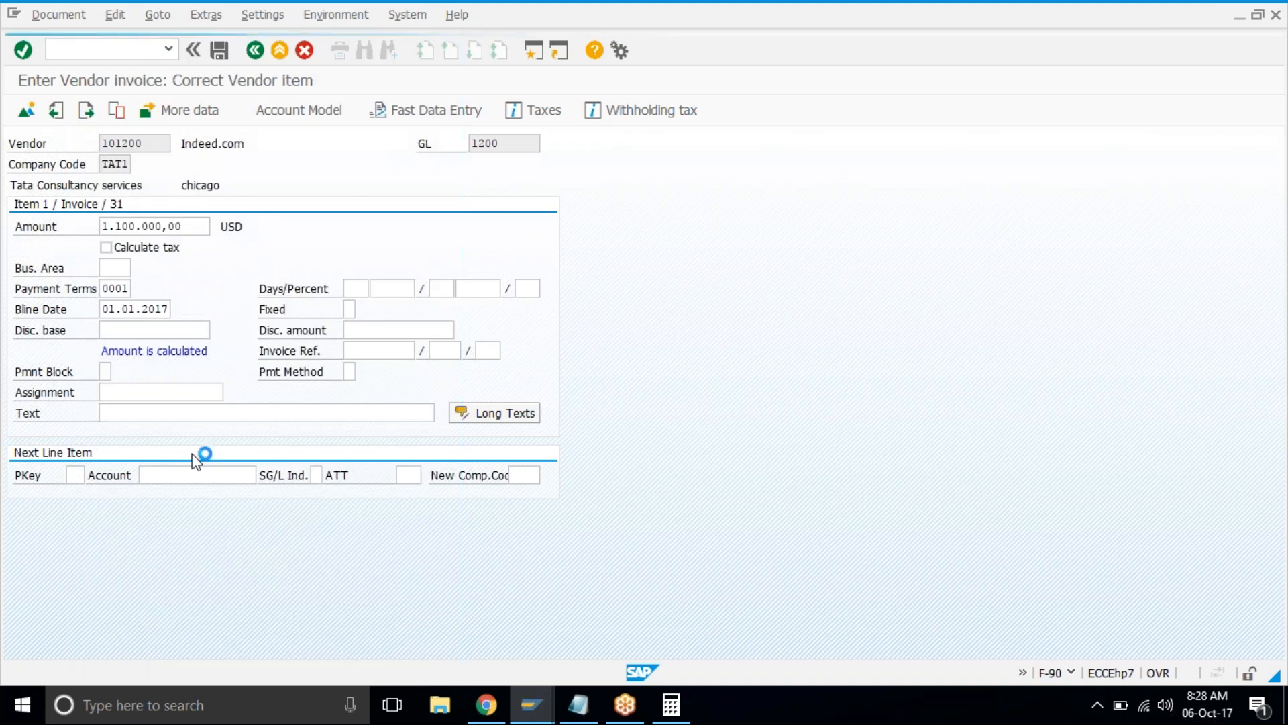
Choose the LAMBORGHINI asset 1000-0 of company code TAT1 as the next line item's account and submit it.
click(198, 476)
click(263, 475)
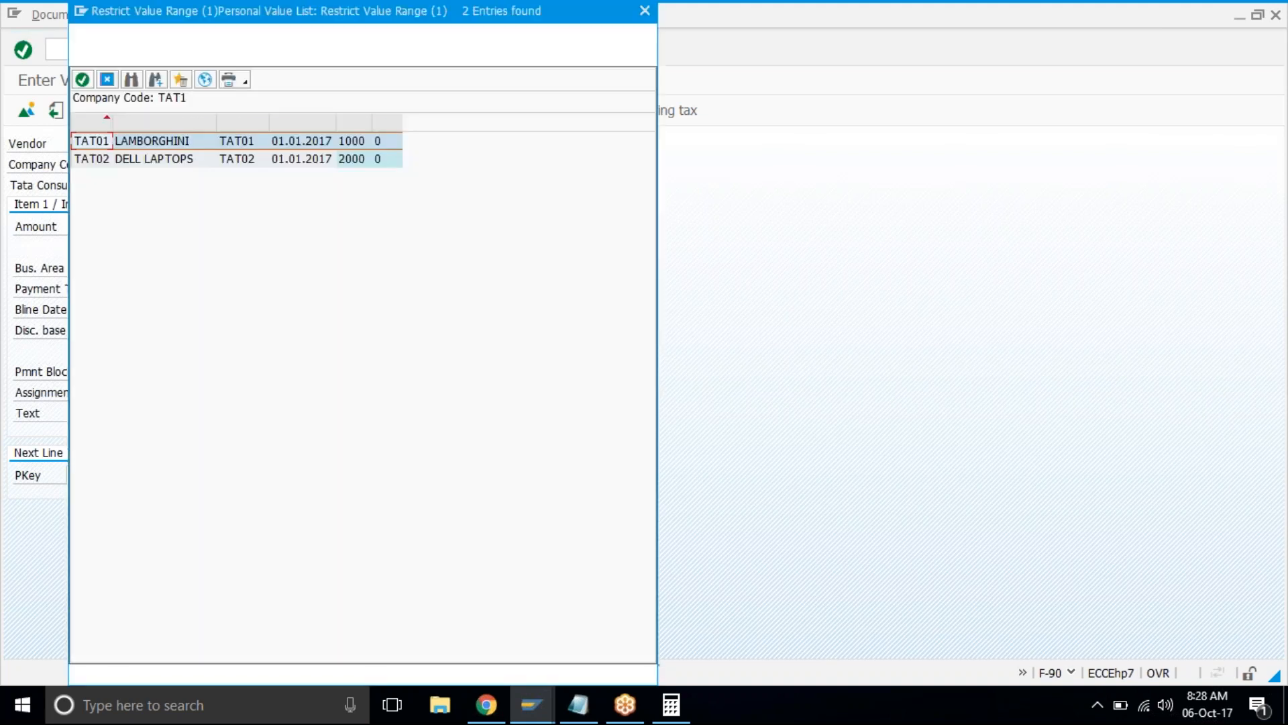
drag(312, 18, 459, 20)
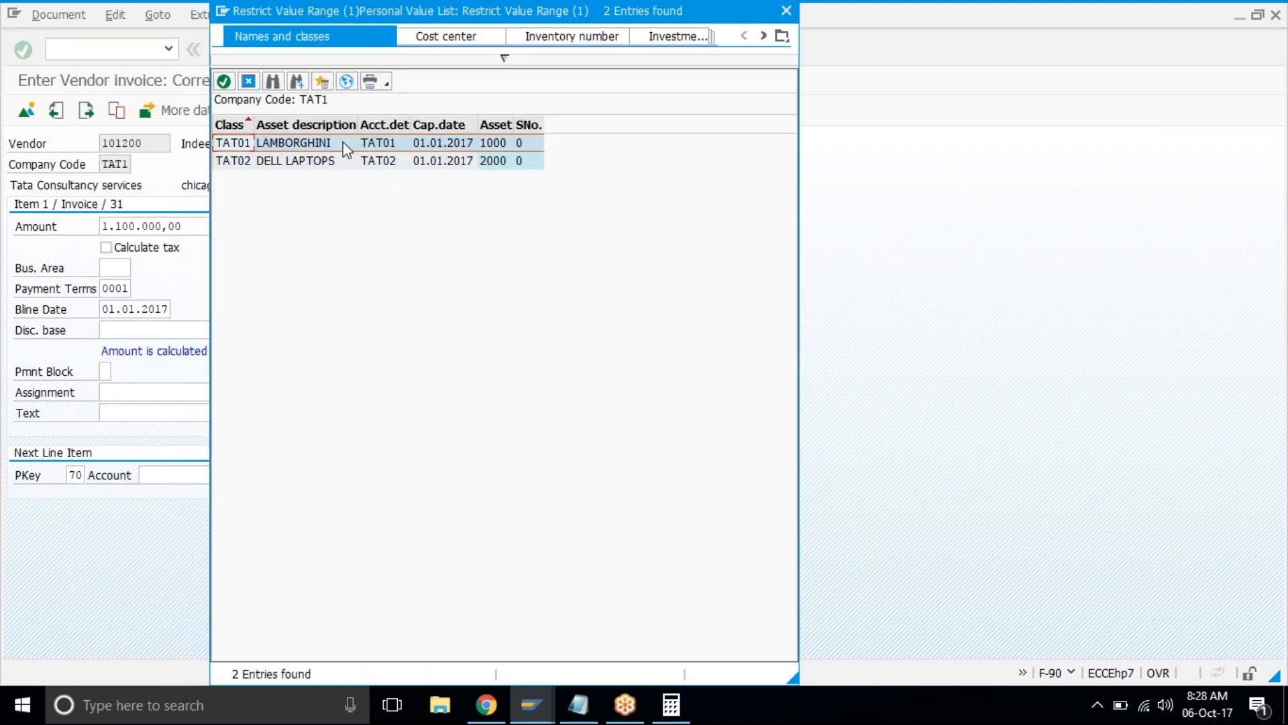
click(356, 142)
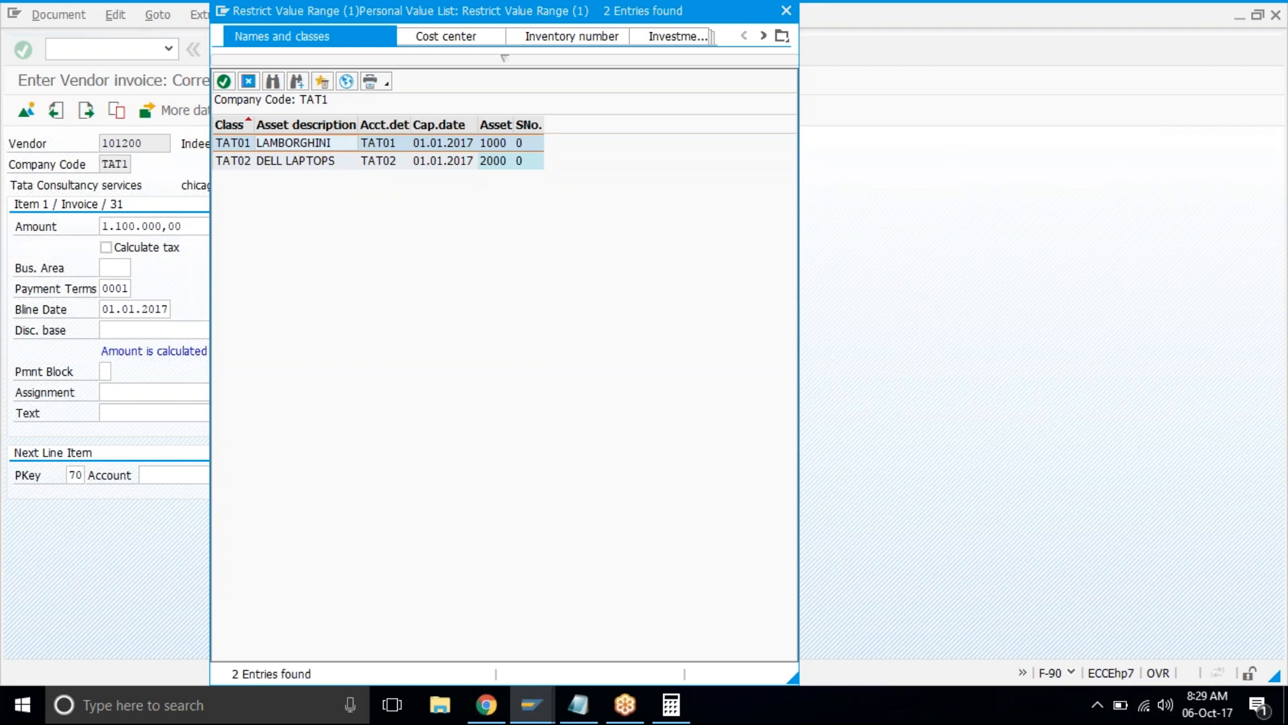
double_click(353, 146)
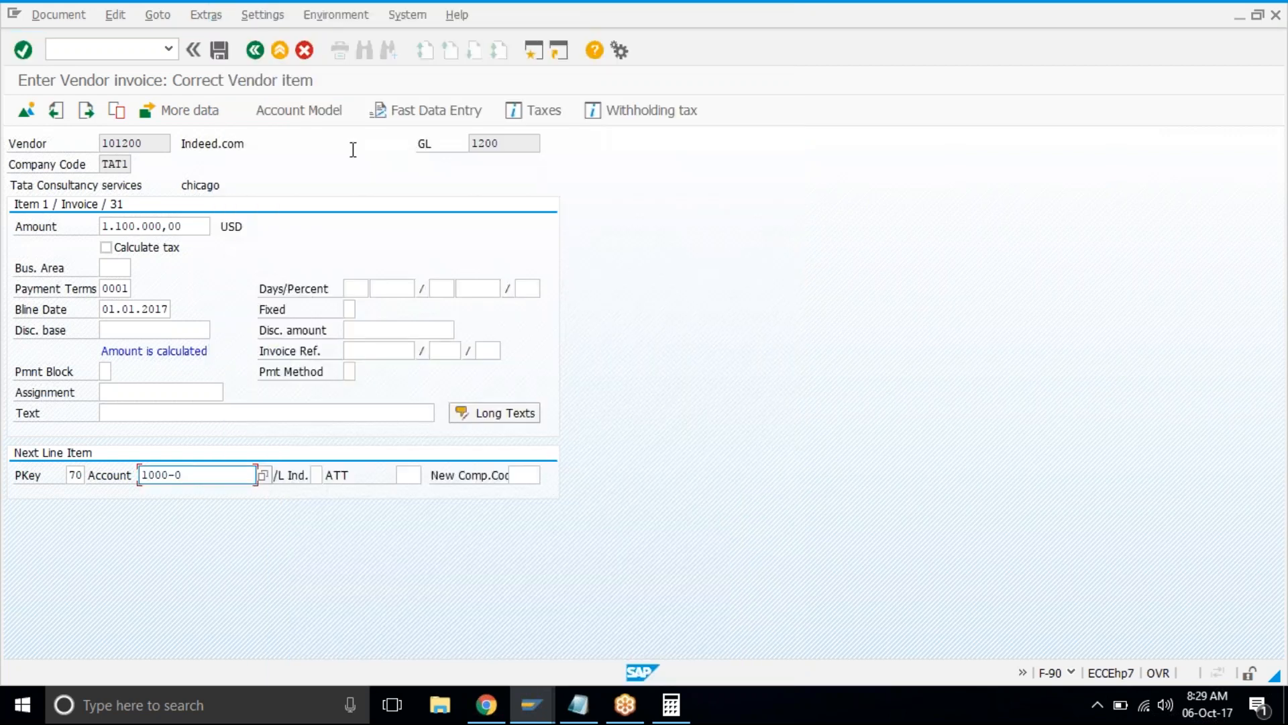
key(Return)
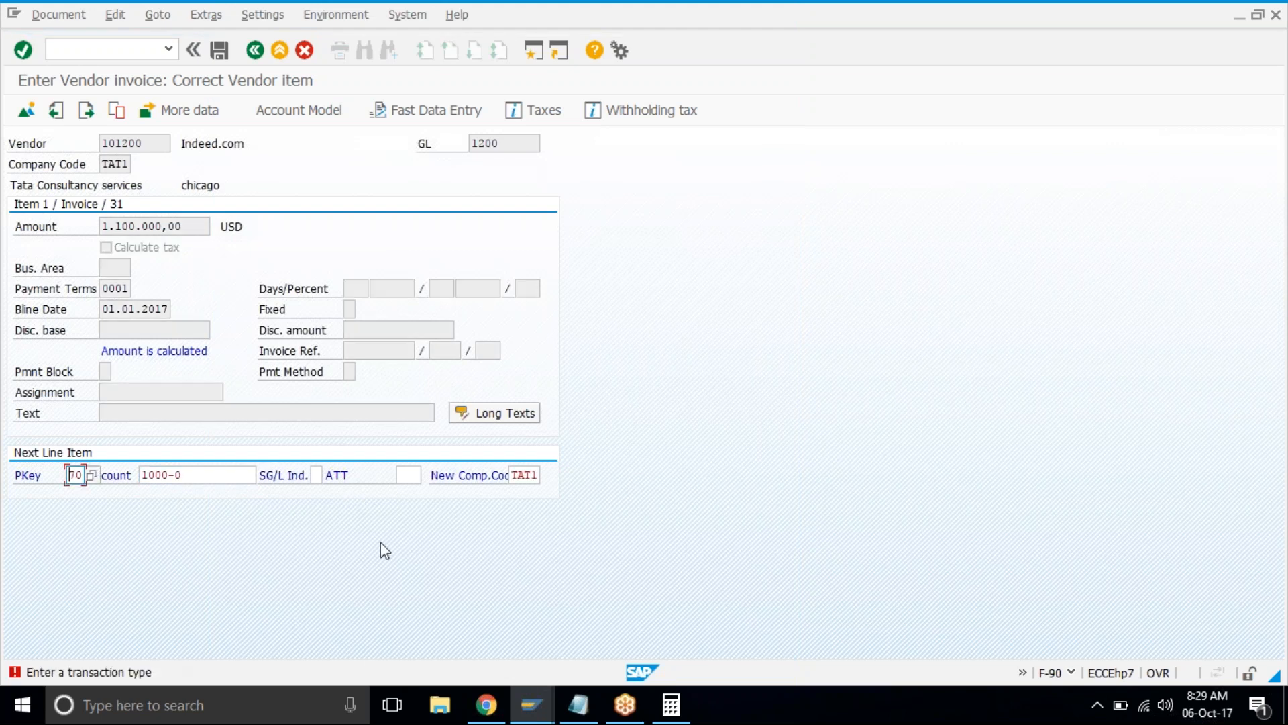
Select asset transaction type 100, External asset acquisition, for the next line item and continue to the asset item.
click(394, 476)
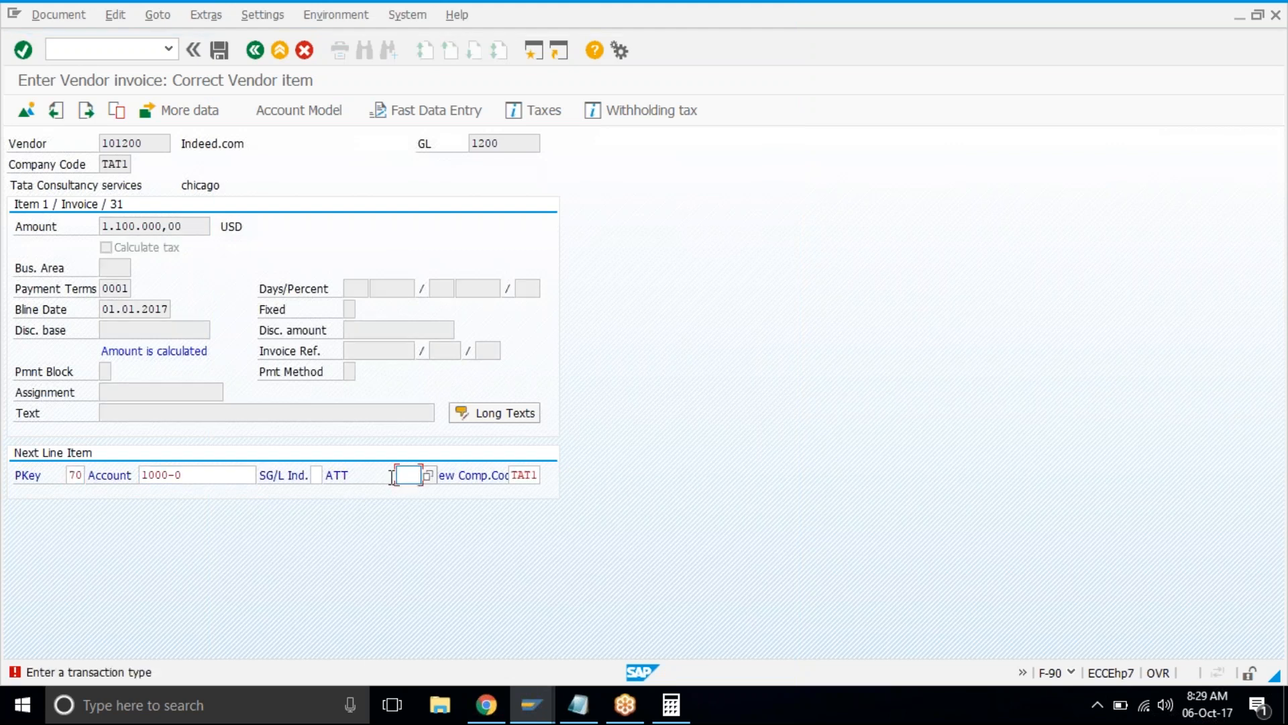
click(342, 478)
double_click(342, 478)
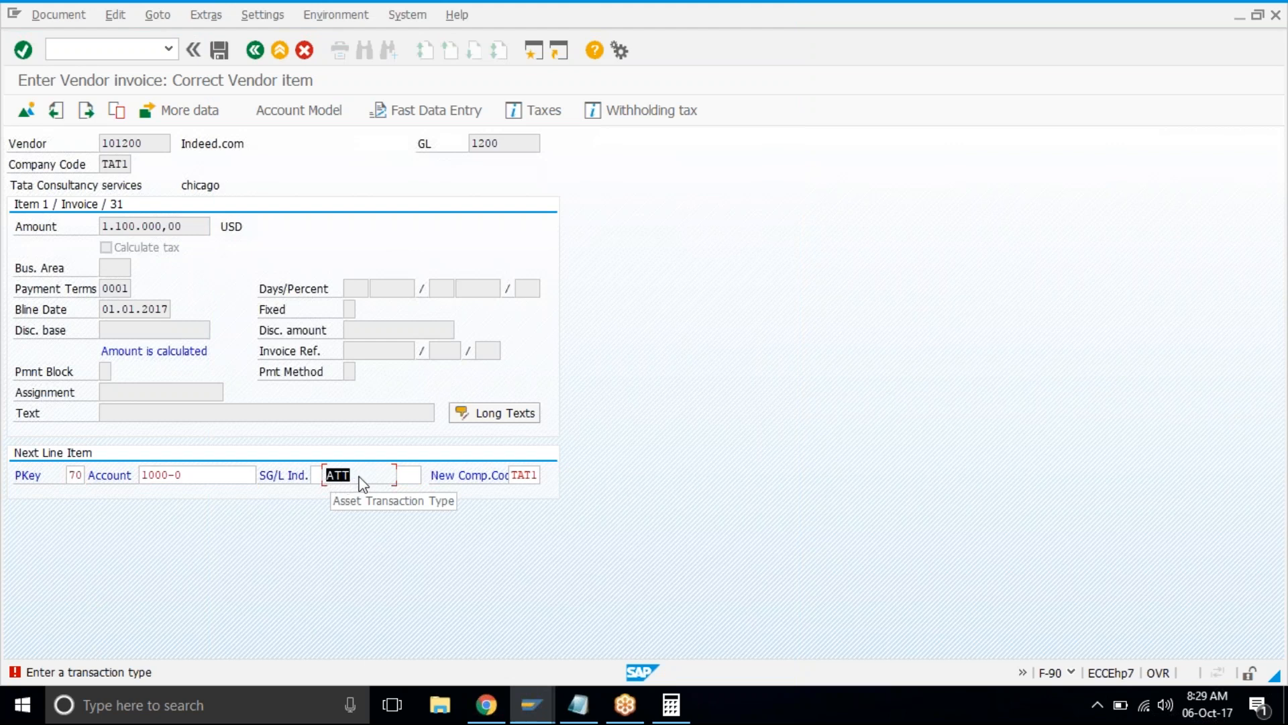
click(359, 476)
click(410, 475)
click(429, 475)
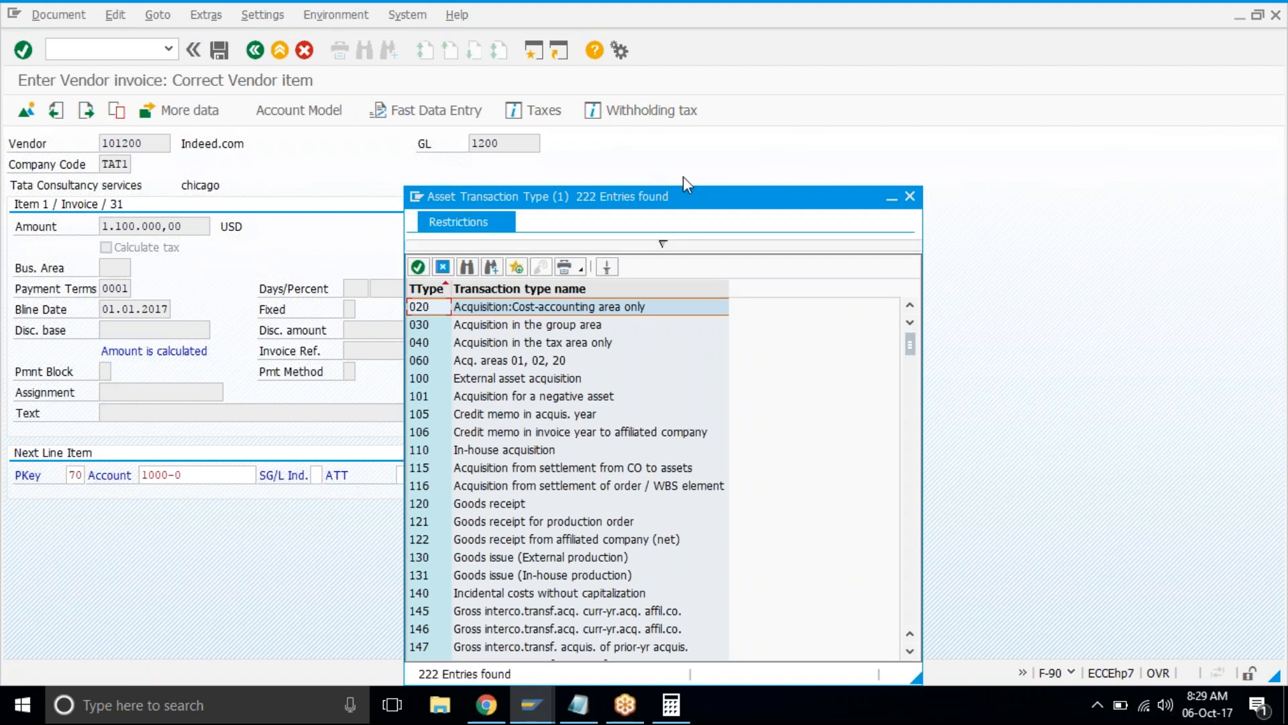
click(521, 289)
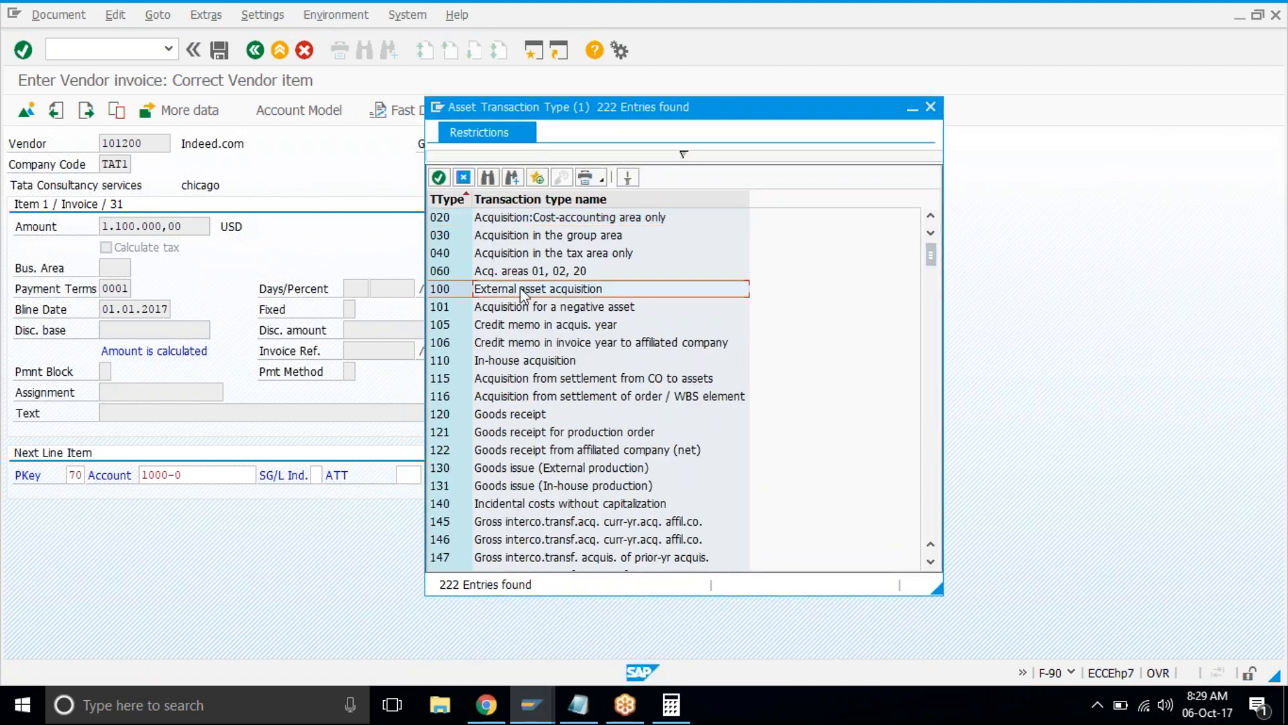
double_click(575, 288)
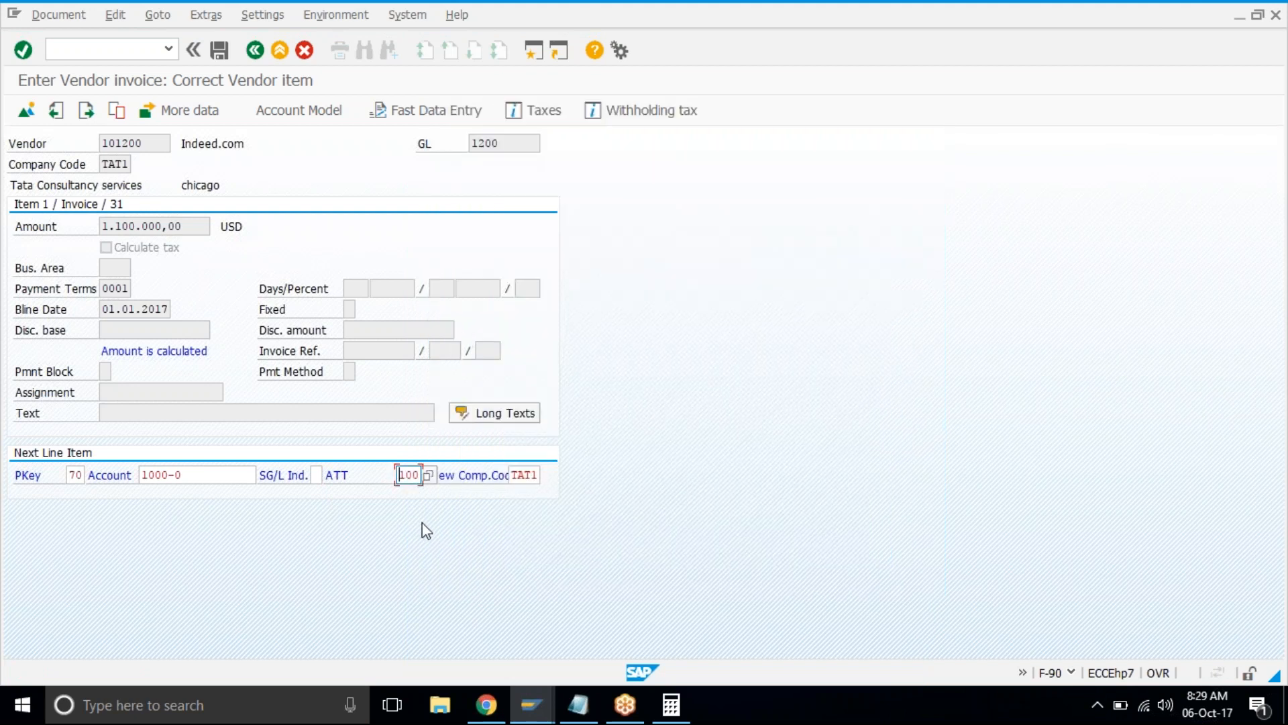
key(Return)
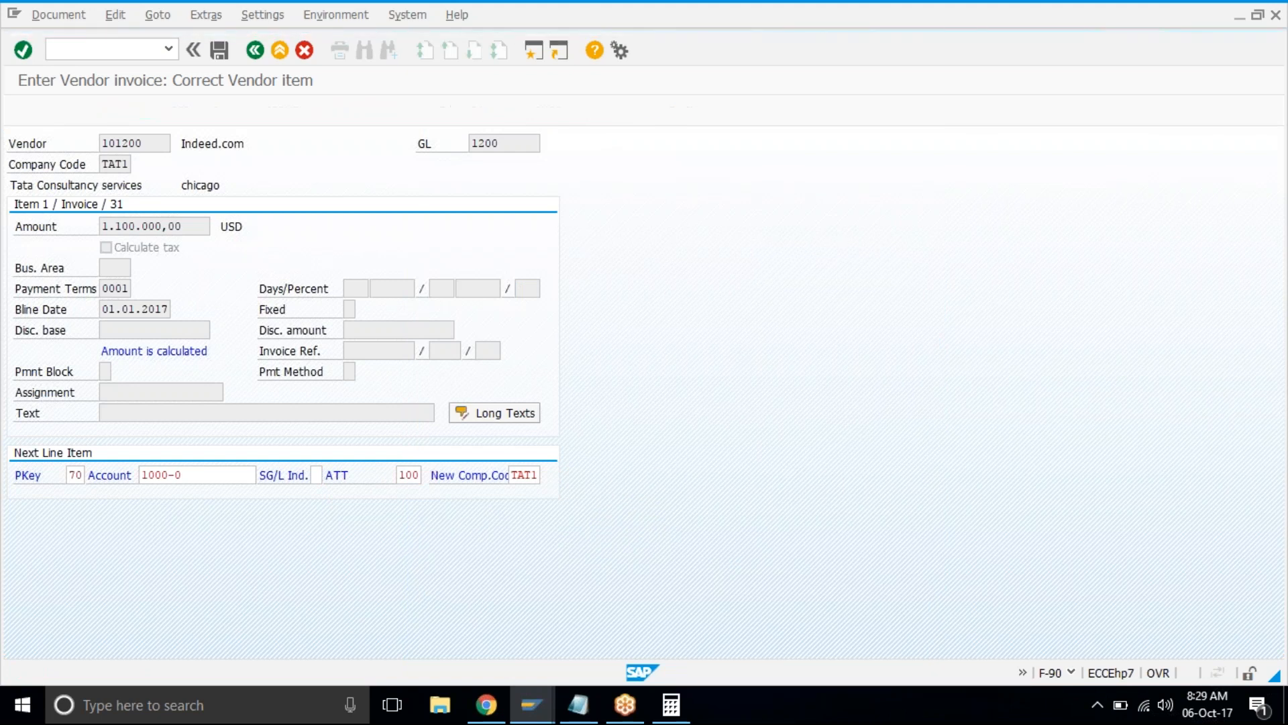
Enter * as the amount and 10 as the quantity of the Lamborghini asset item.
text(*)
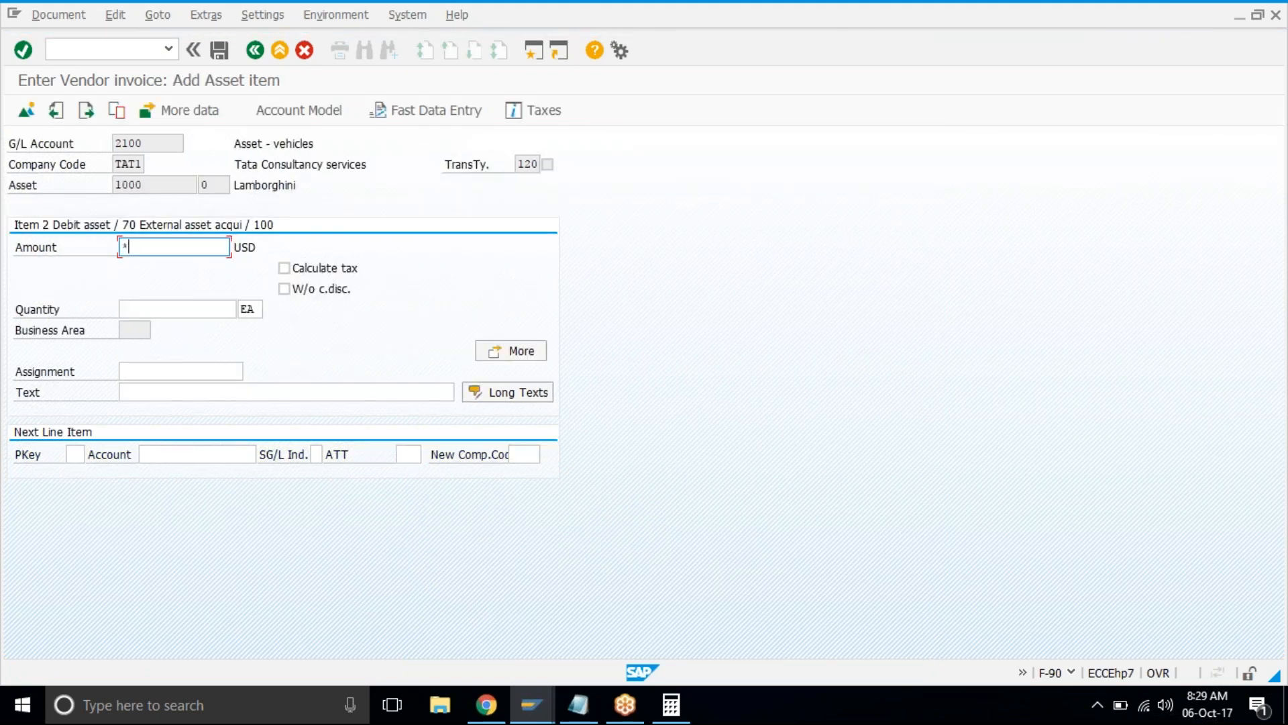
click(204, 310)
text(10)
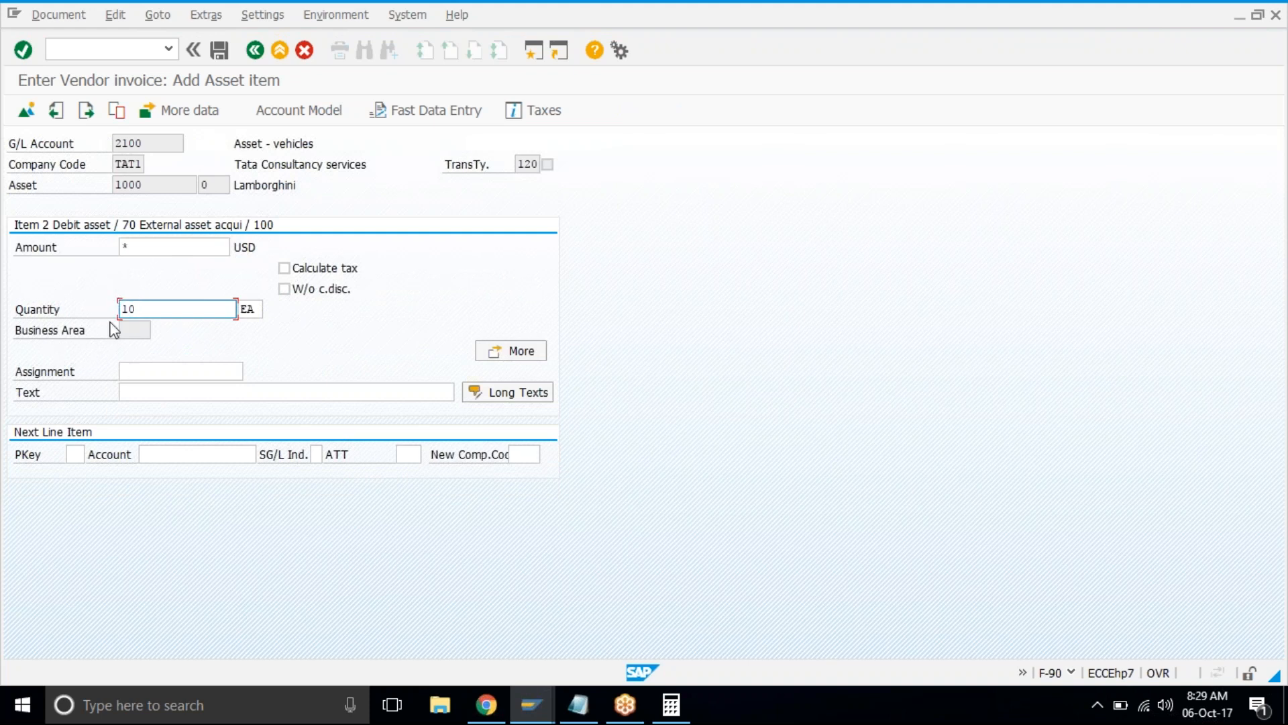
Simulate the vendor invoice document and post it.
click(58, 14)
click(80, 97)
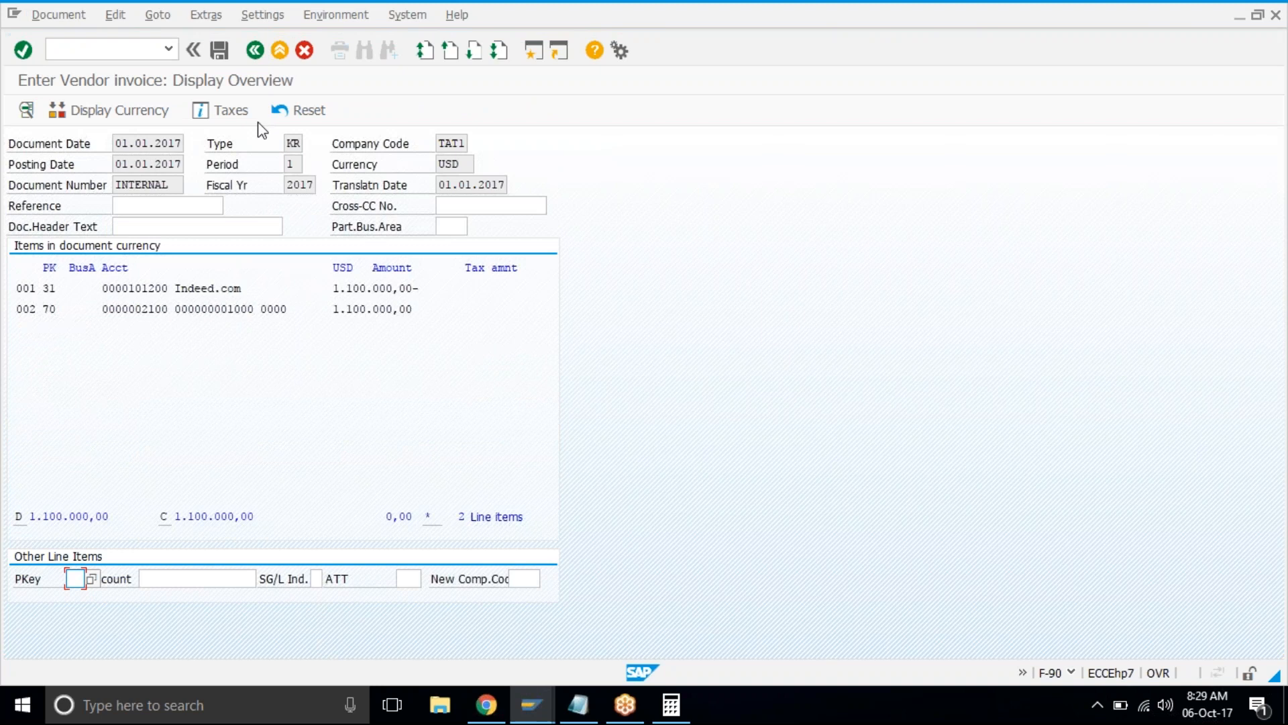
click(226, 58)
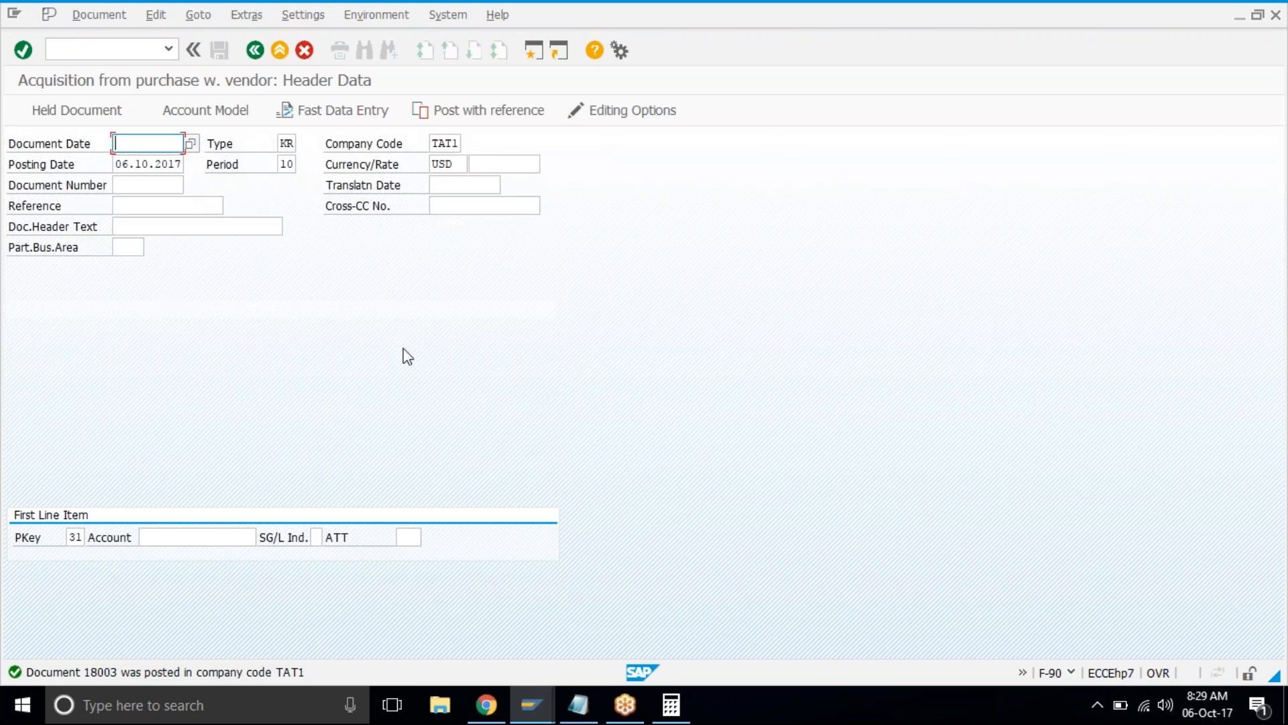
Open Asset Explorer (AW01N) in a new session and examine the Lamborghini asset's planned APC transactions and ordinary depreciation.
click(534, 51)
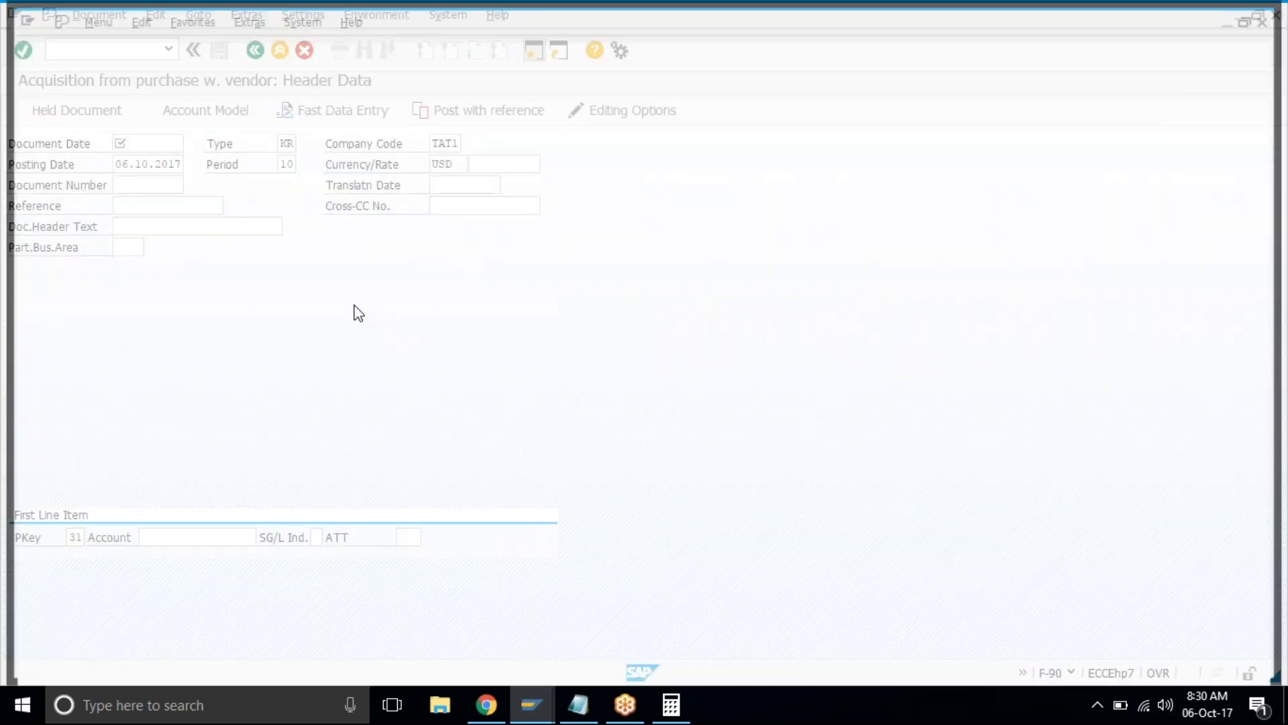
click(34, 272)
click(52, 289)
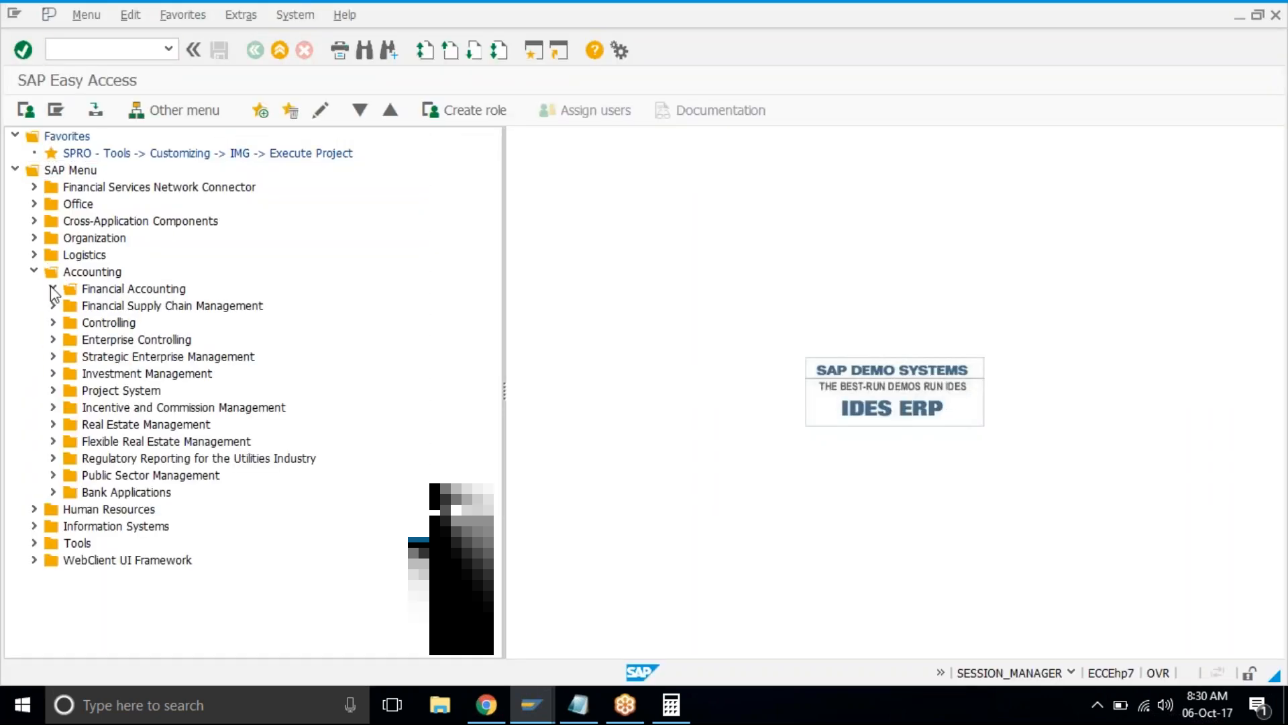
click(72, 373)
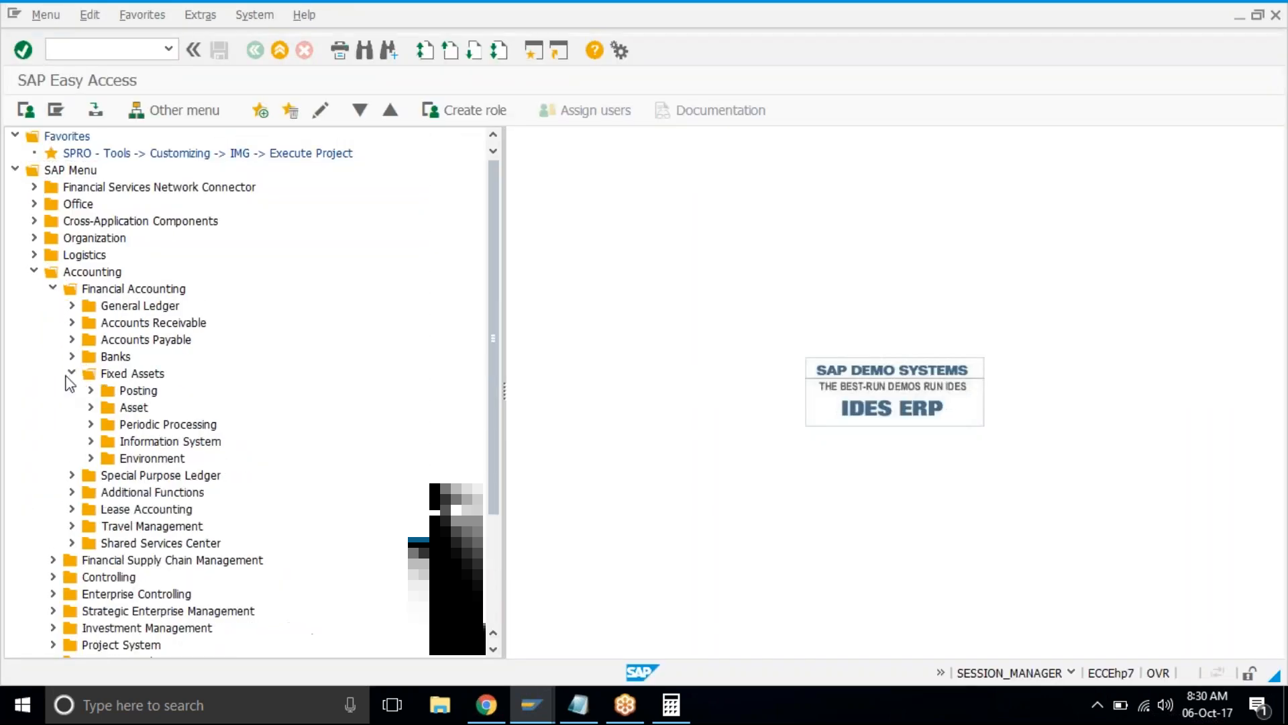
click(90, 408)
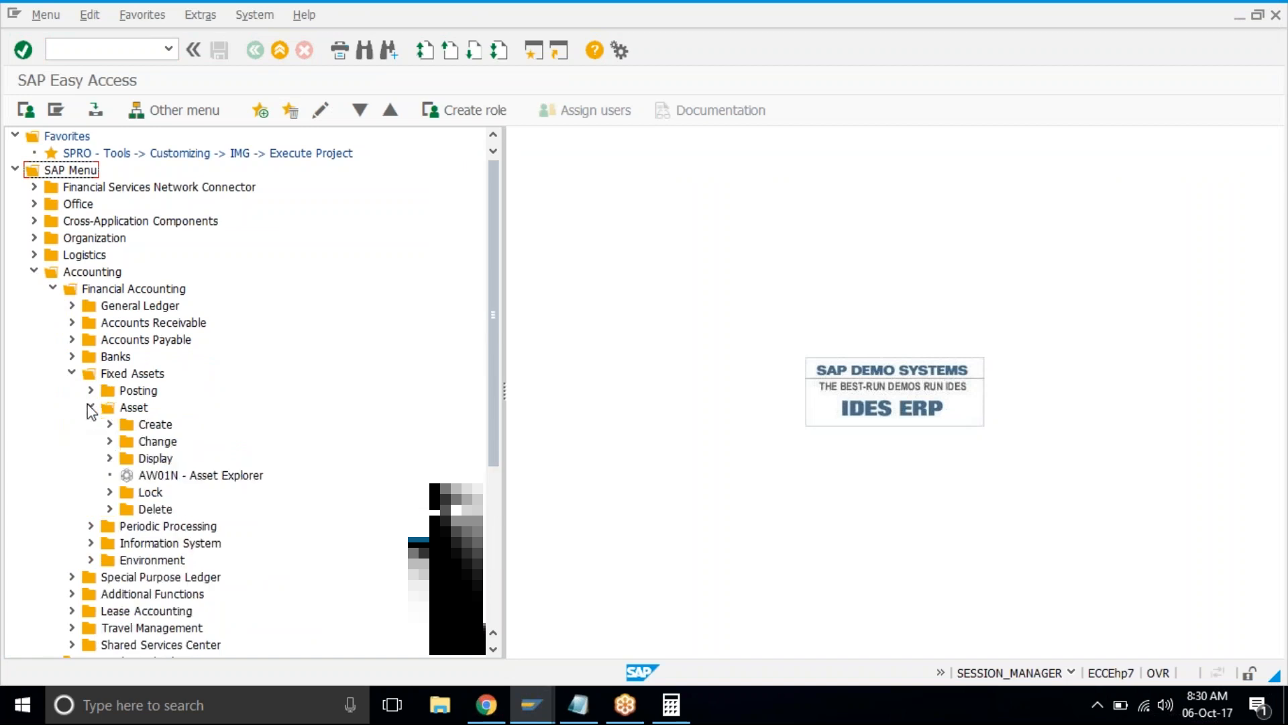
click(161, 475)
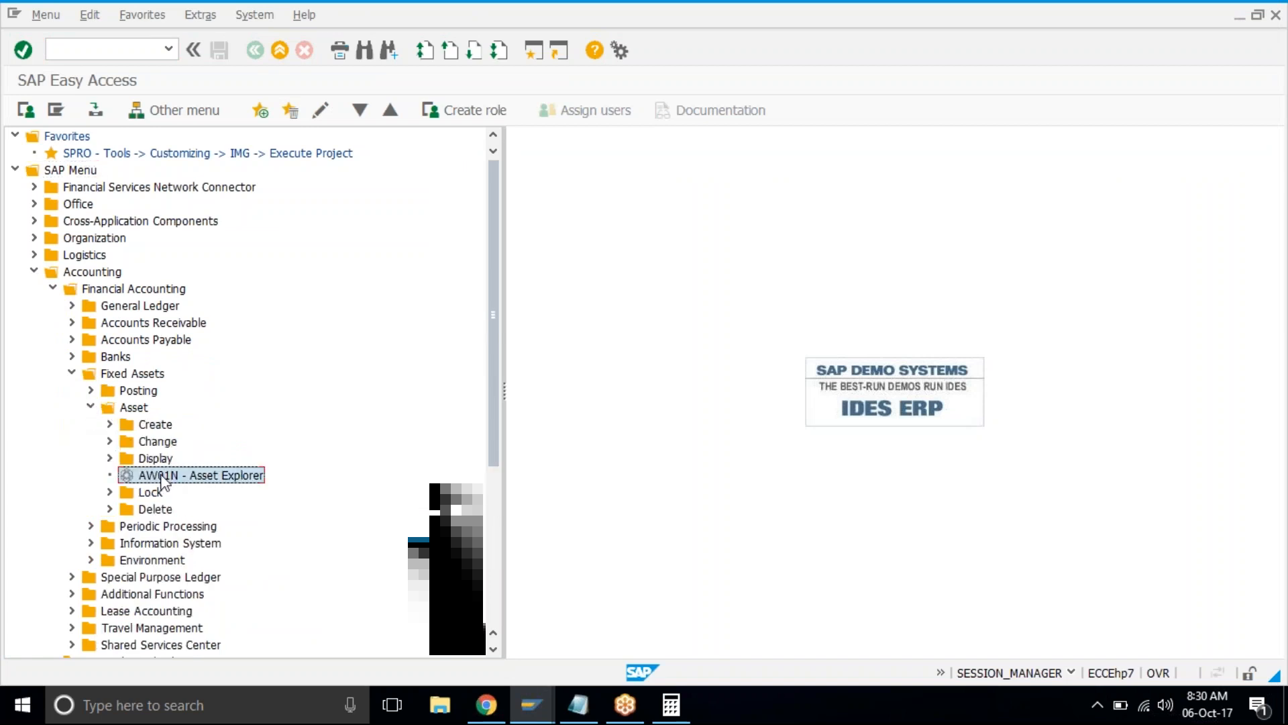
double_click(220, 477)
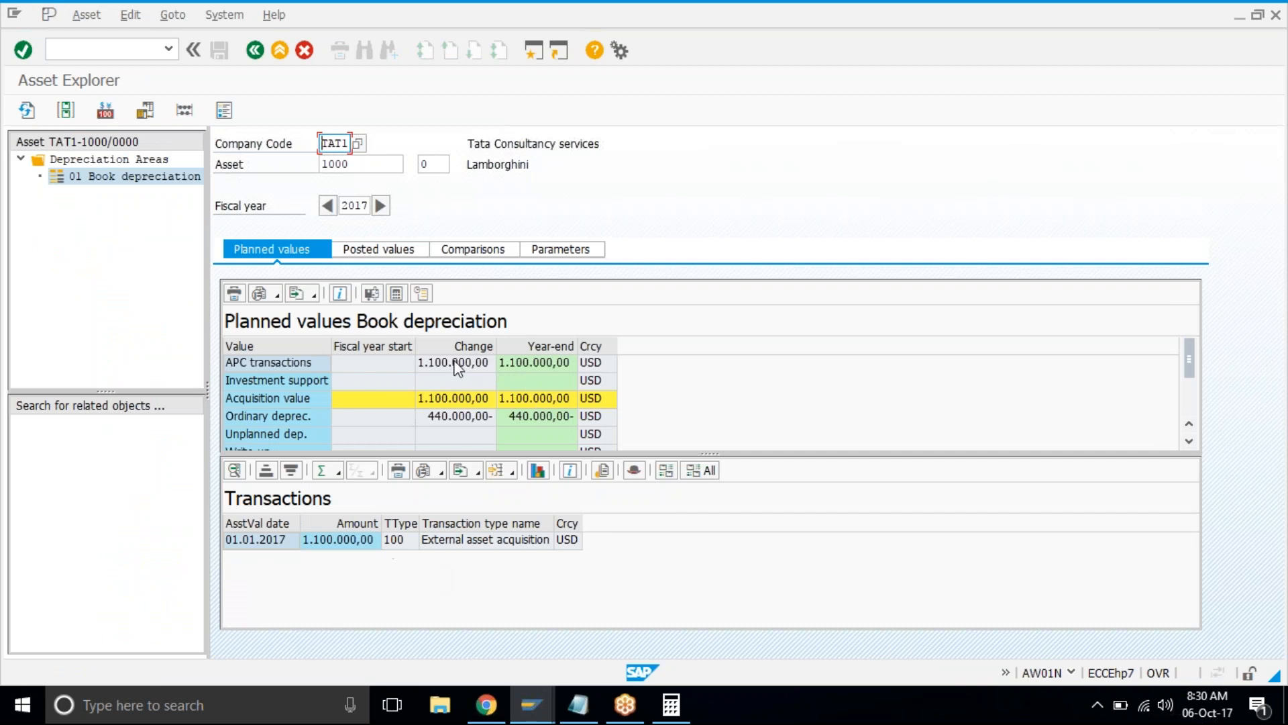
click(410, 366)
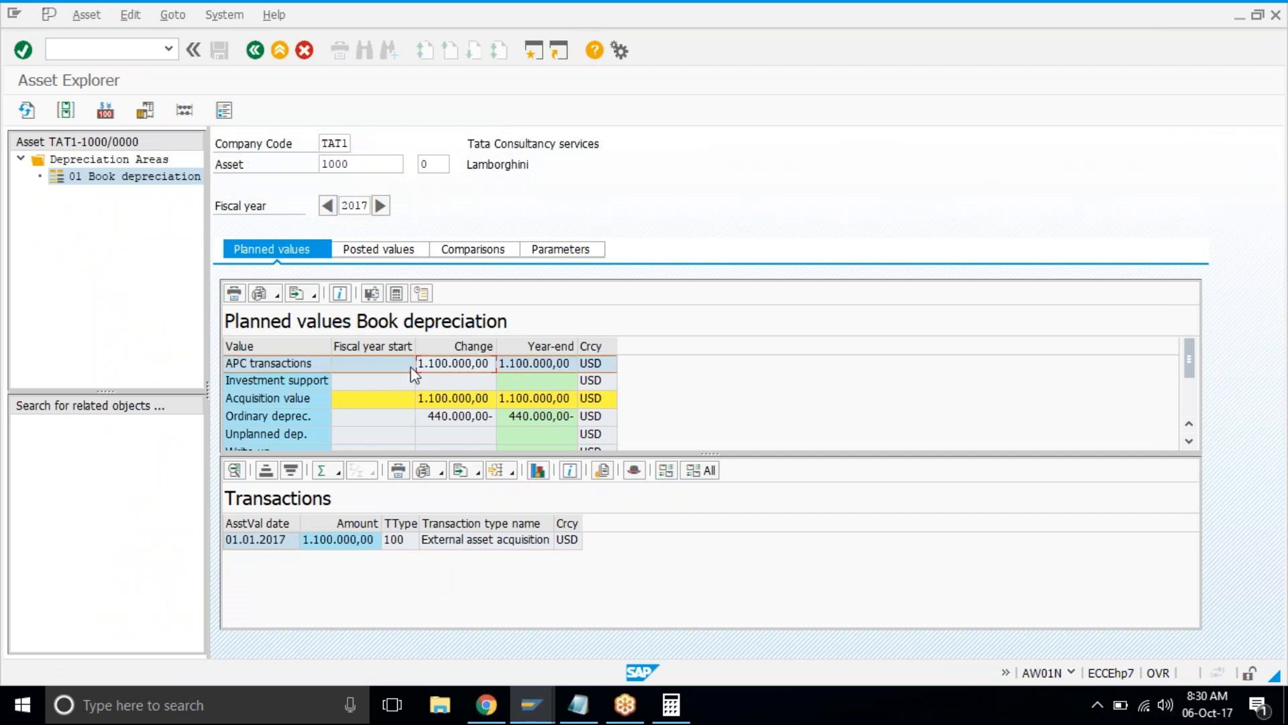
click(457, 418)
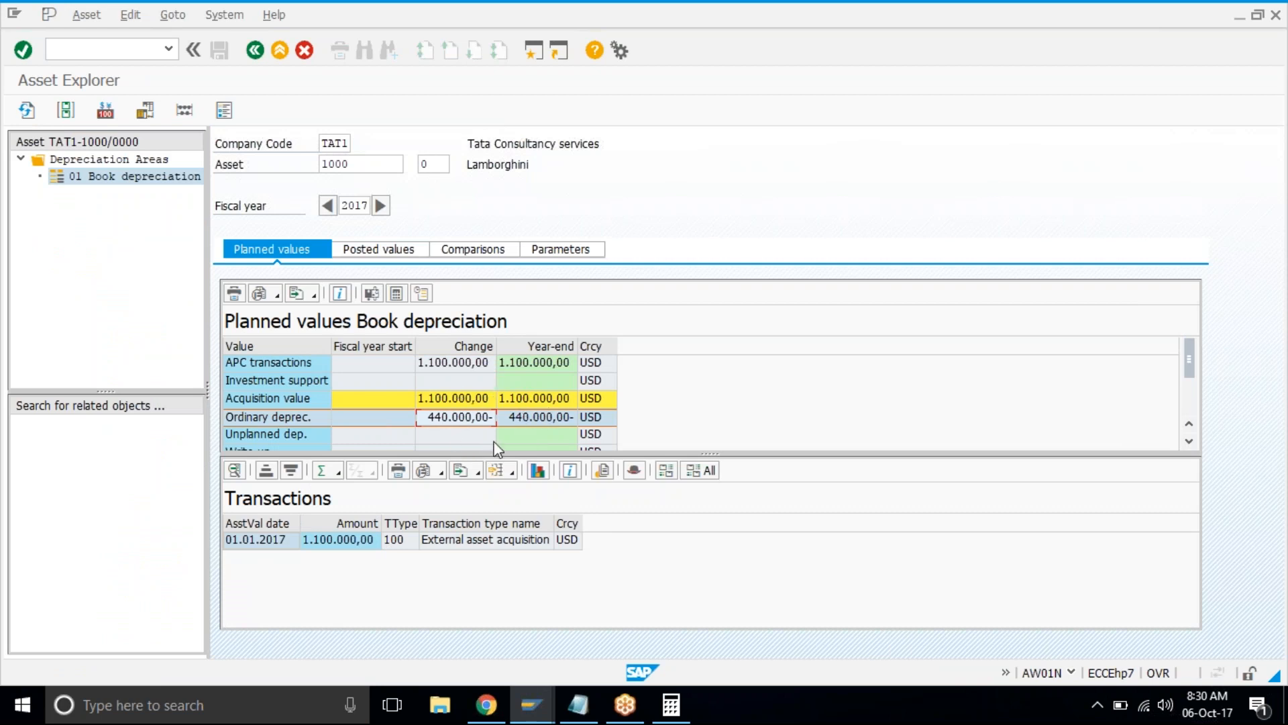
Examine the Lamborghini asset's posted values and planned depreciation for each period of 2017.
click(392, 250)
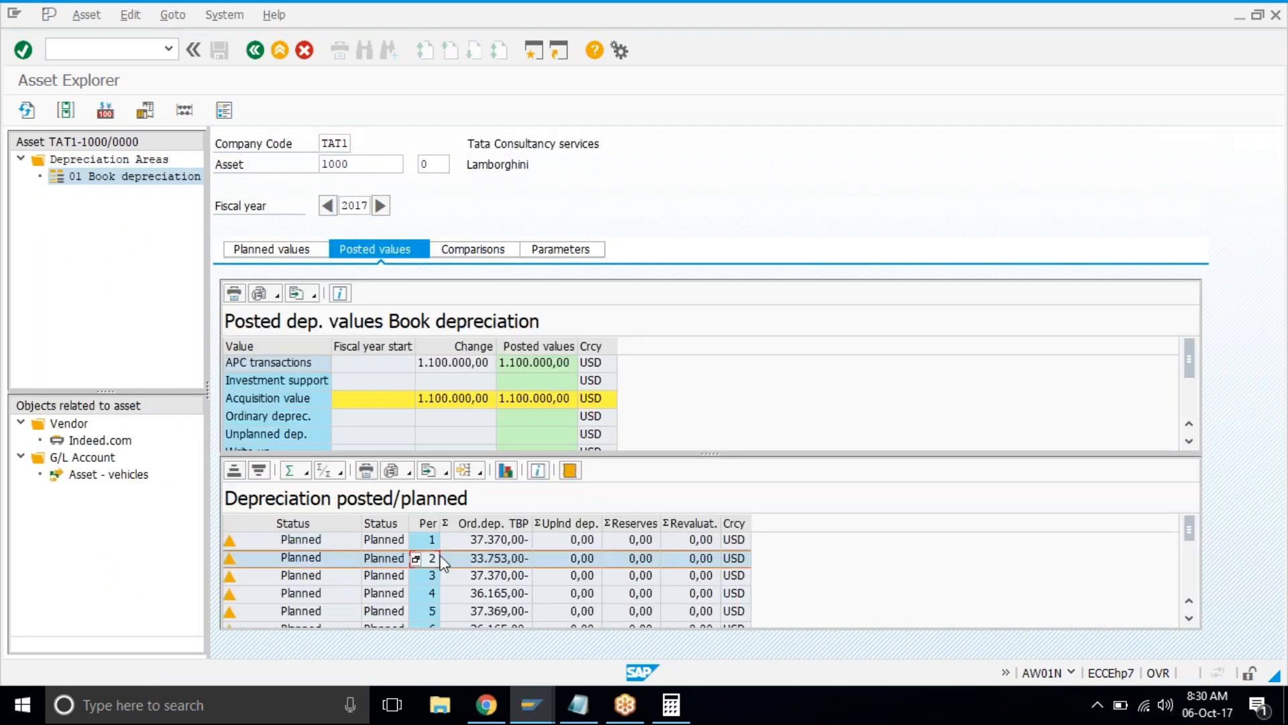
scroll(443, 562, down, 2)
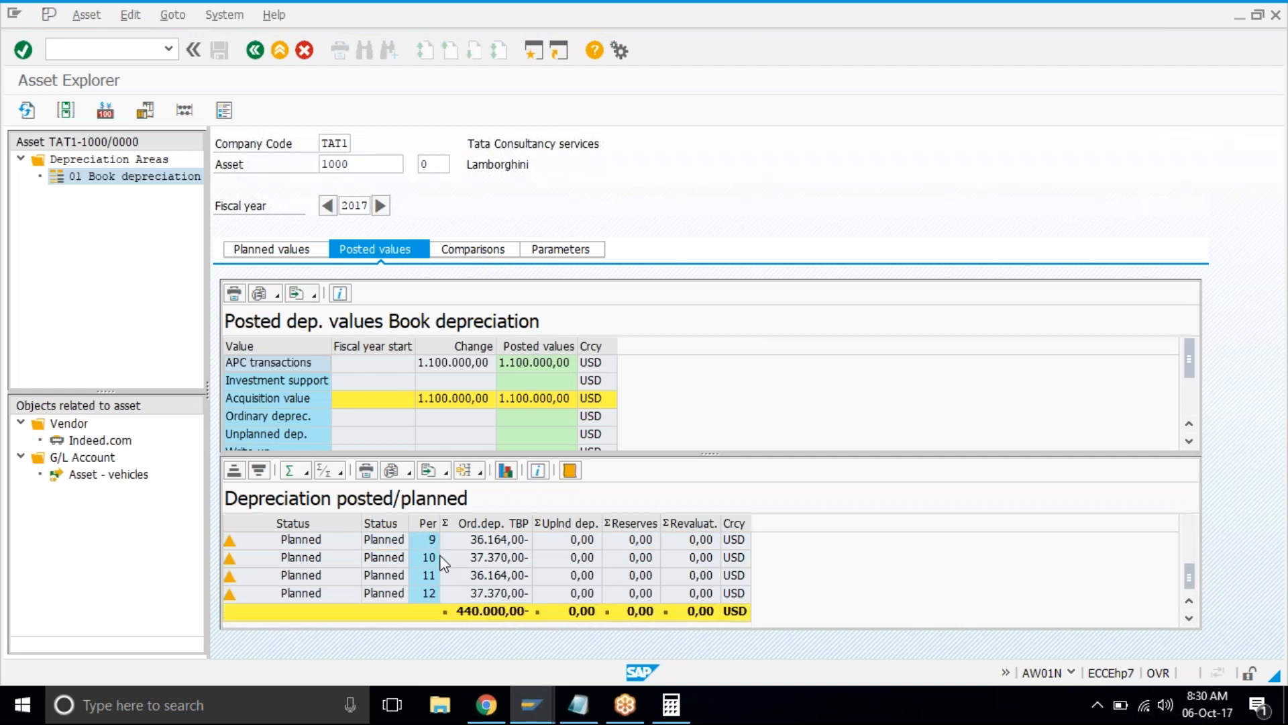
scroll(443, 564, up, 3)
click(443, 560)
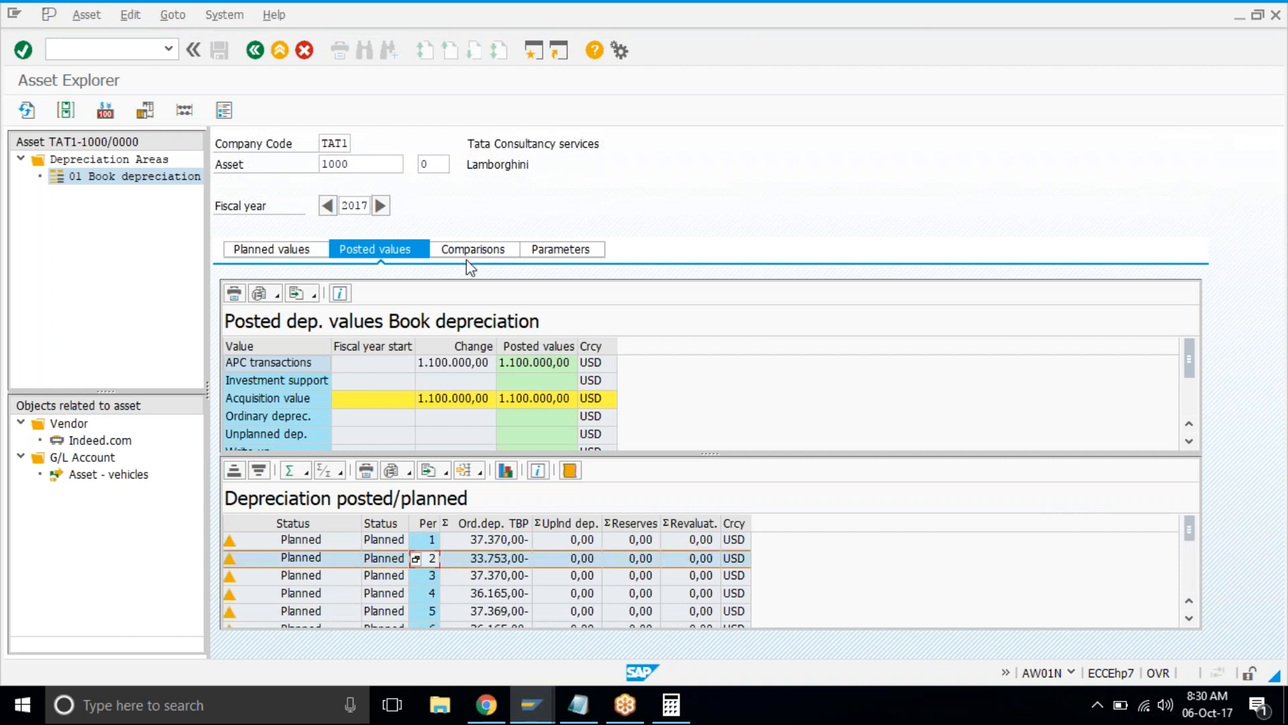
Return to the planned values and display the Dell laptops asset 2000 of company code TAT1 instead.
click(305, 251)
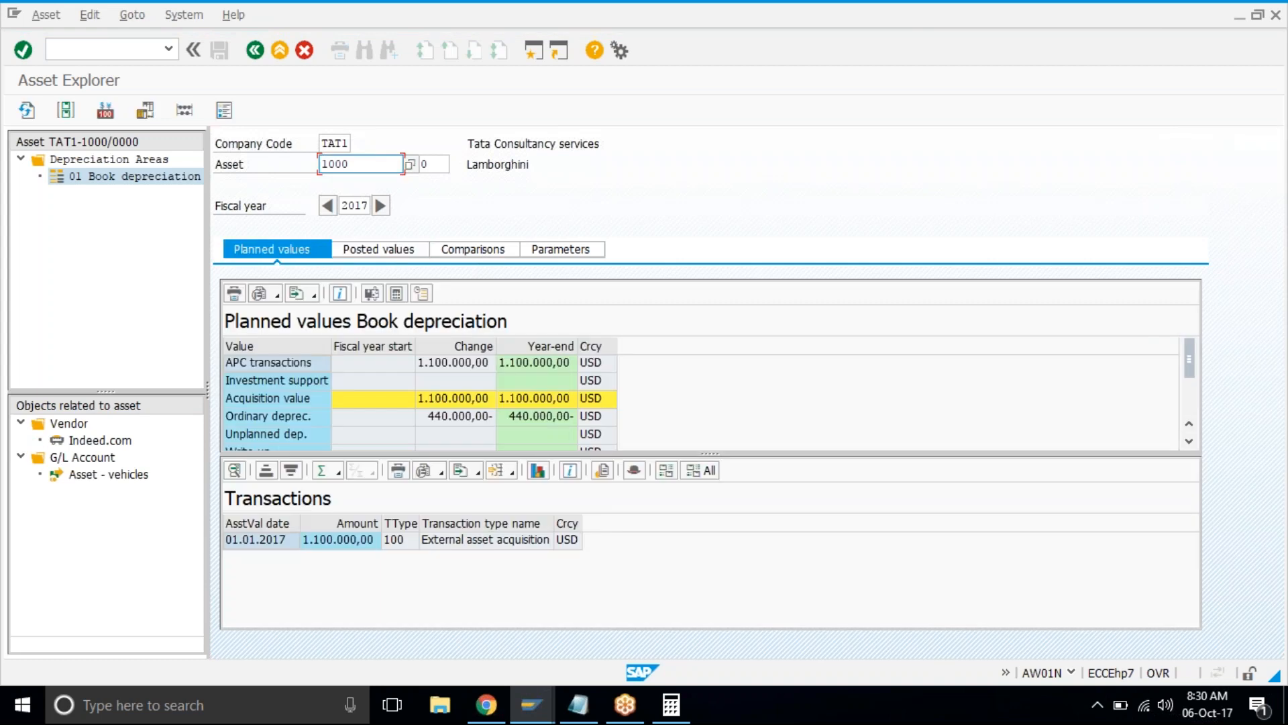
click(410, 164)
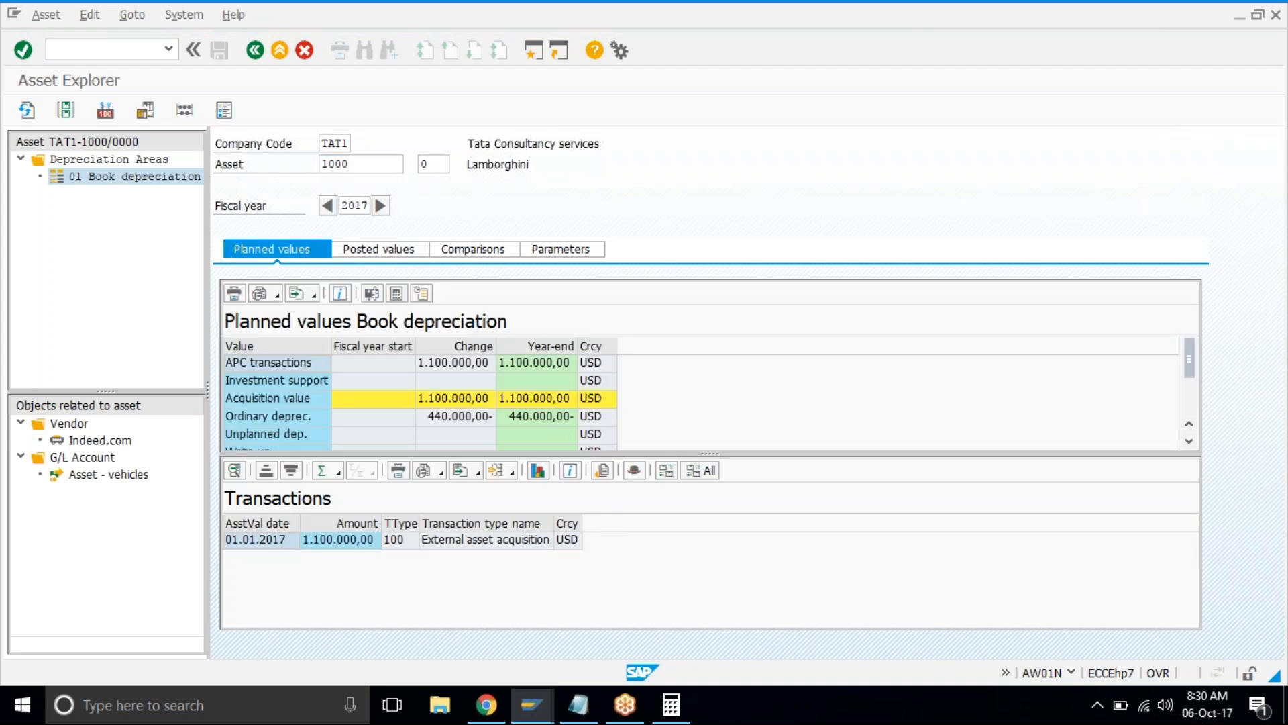
double_click(445, 165)
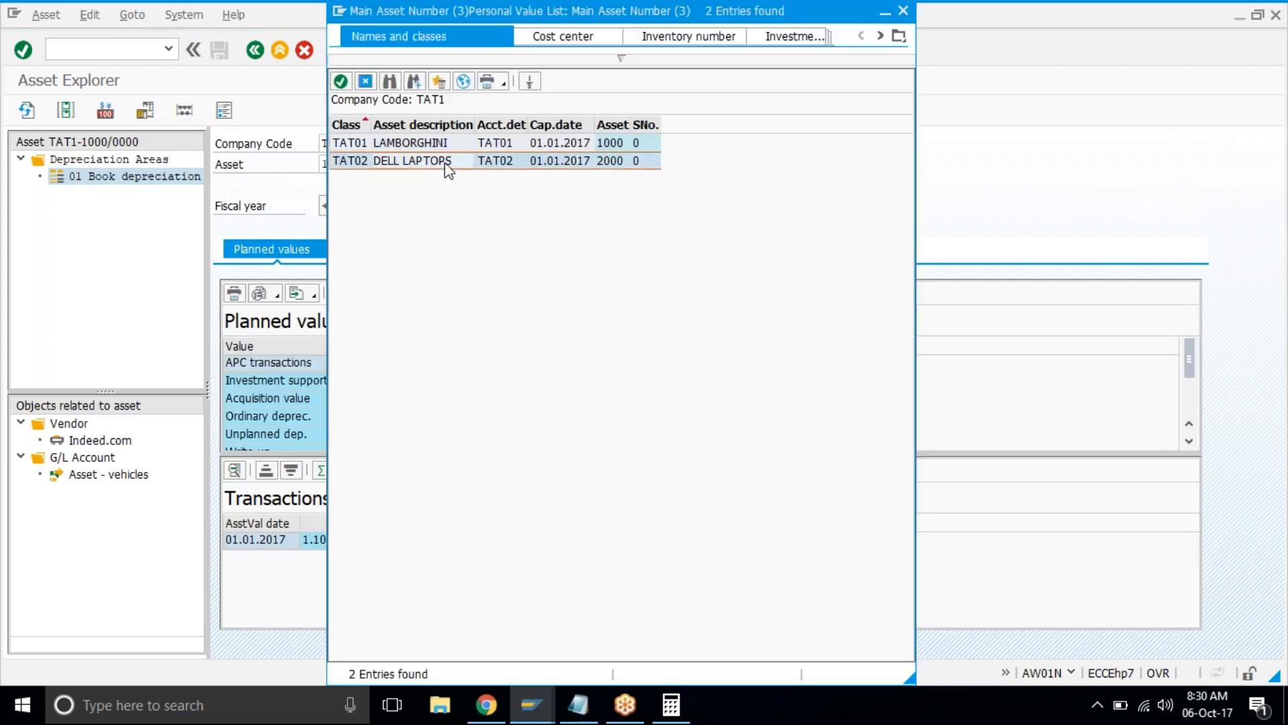
key(Return)
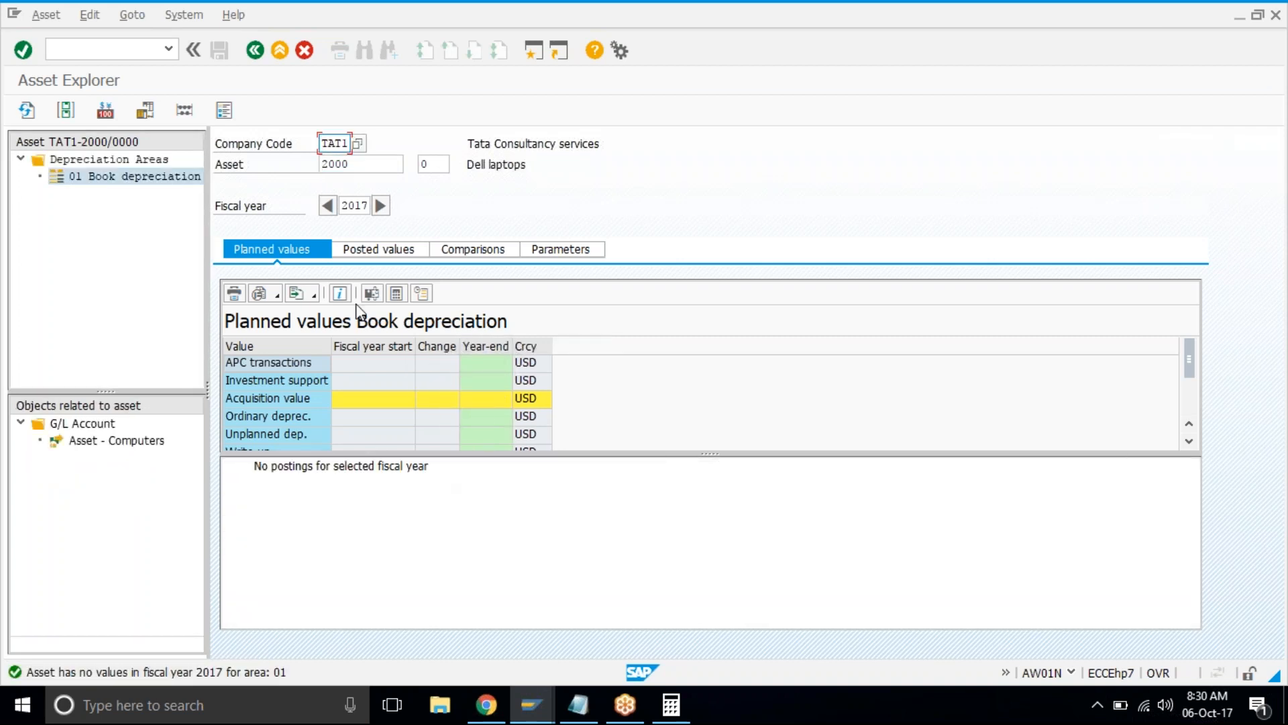
Switch to the acquisition-with-vendor session (F-90) and set the document and posting dates to 01.01.2017.
click(532, 708)
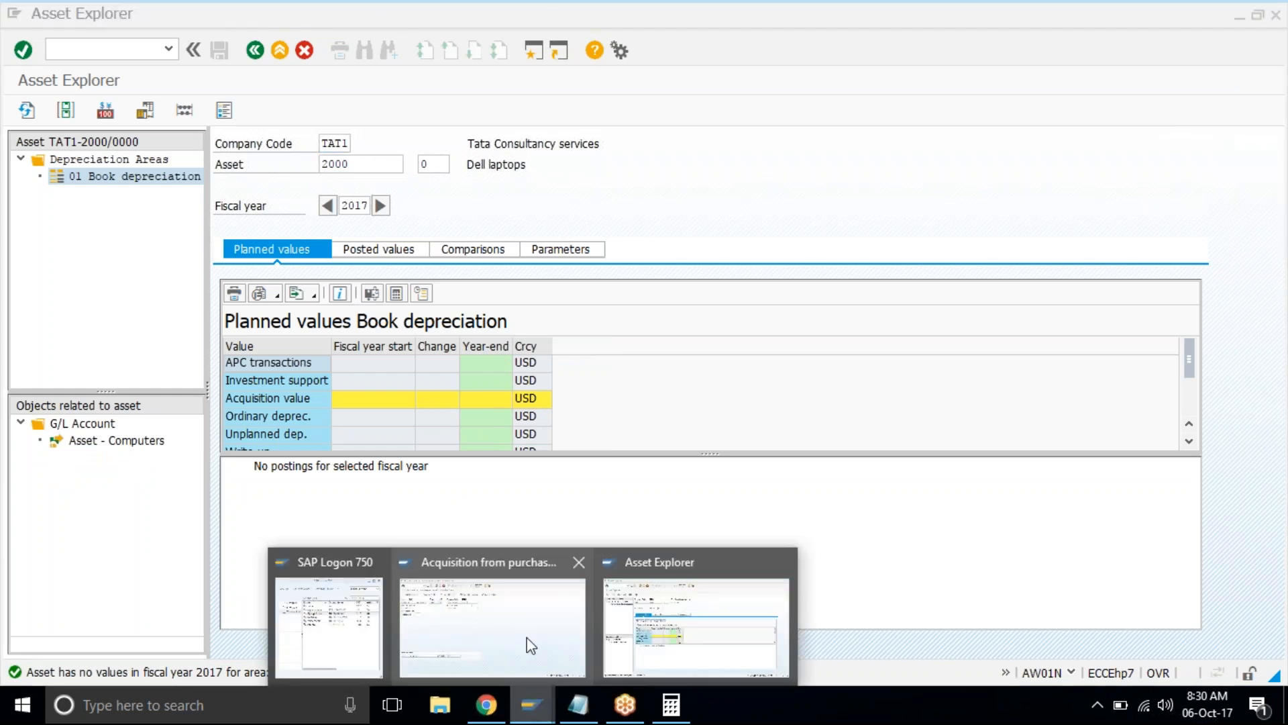
click(530, 644)
key(shift+Home)
key(BackSpace)
click(141, 183)
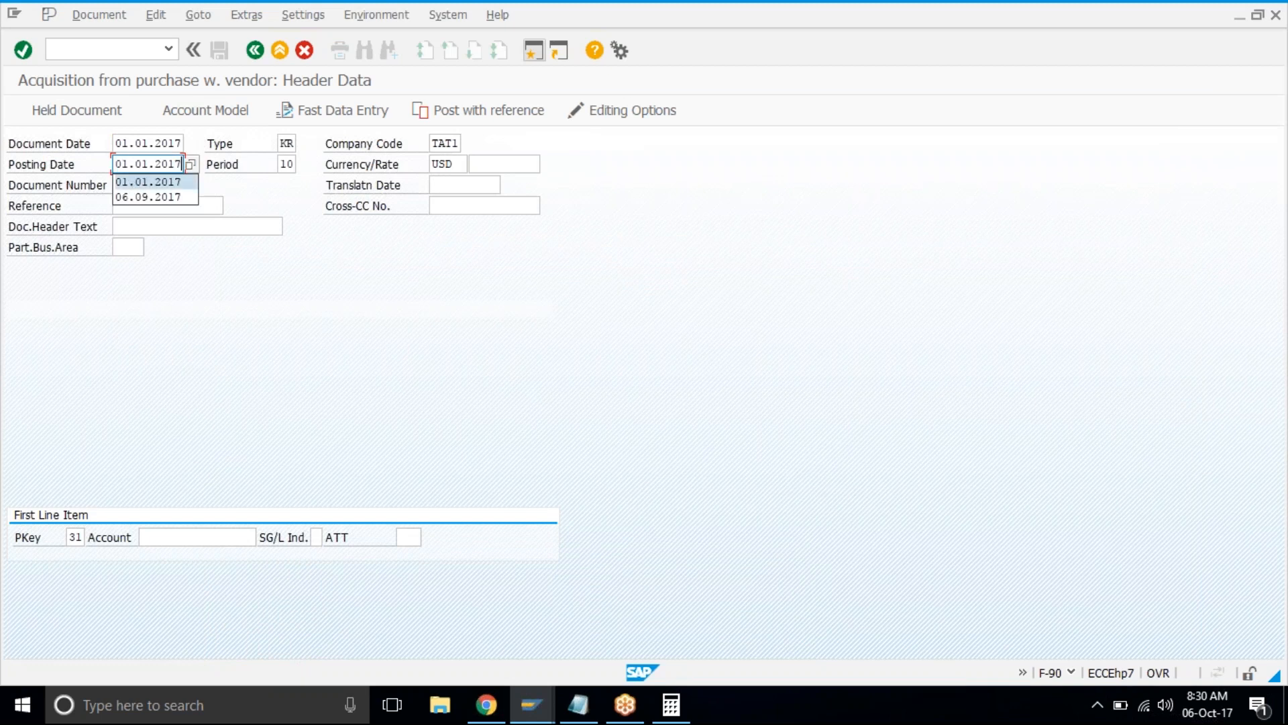
Enter the Indeed.com vendor account for the first line item with posting key 31 and continue to the vendor item.
click(202, 540)
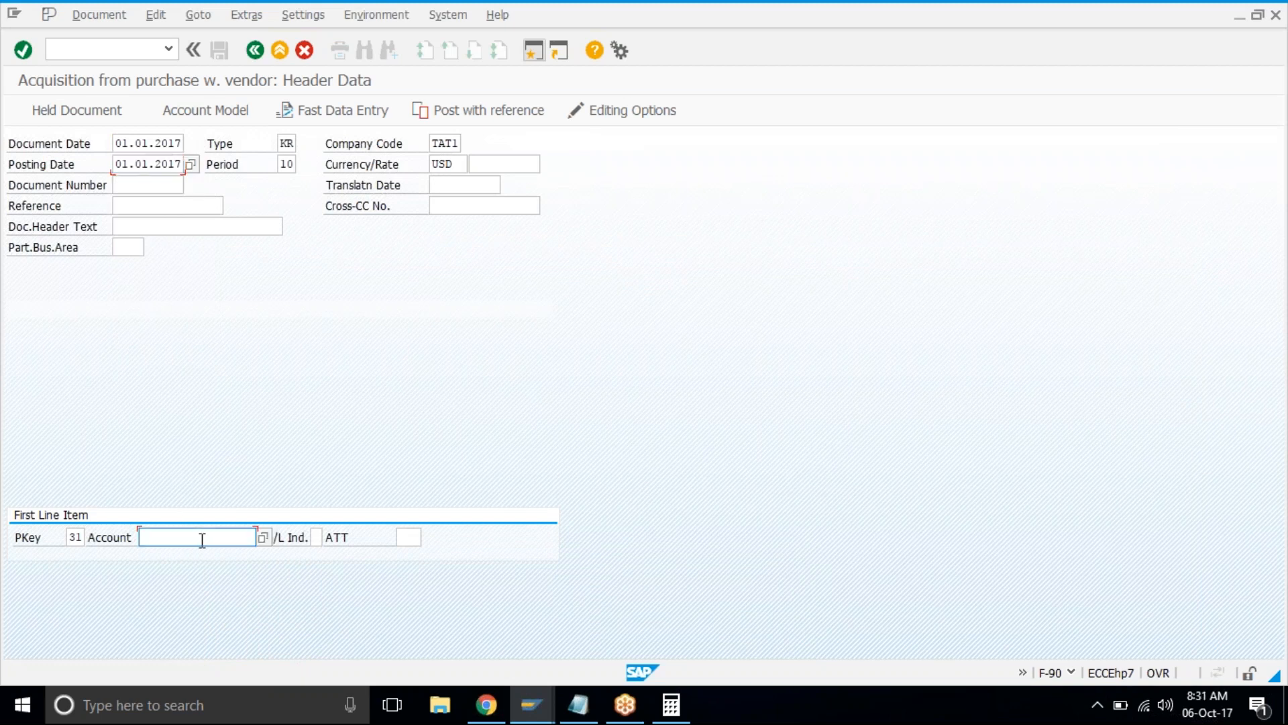
key(BackSpace)
click(225, 337)
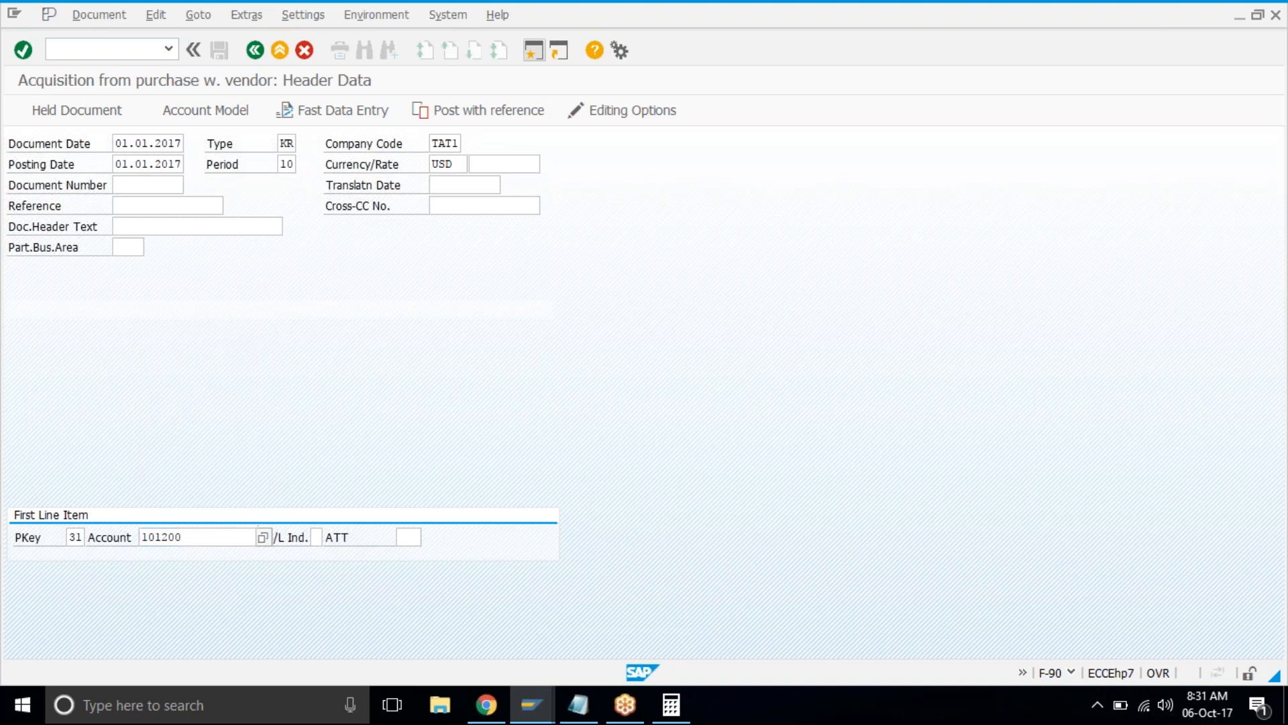
key(Return)
key(Return)
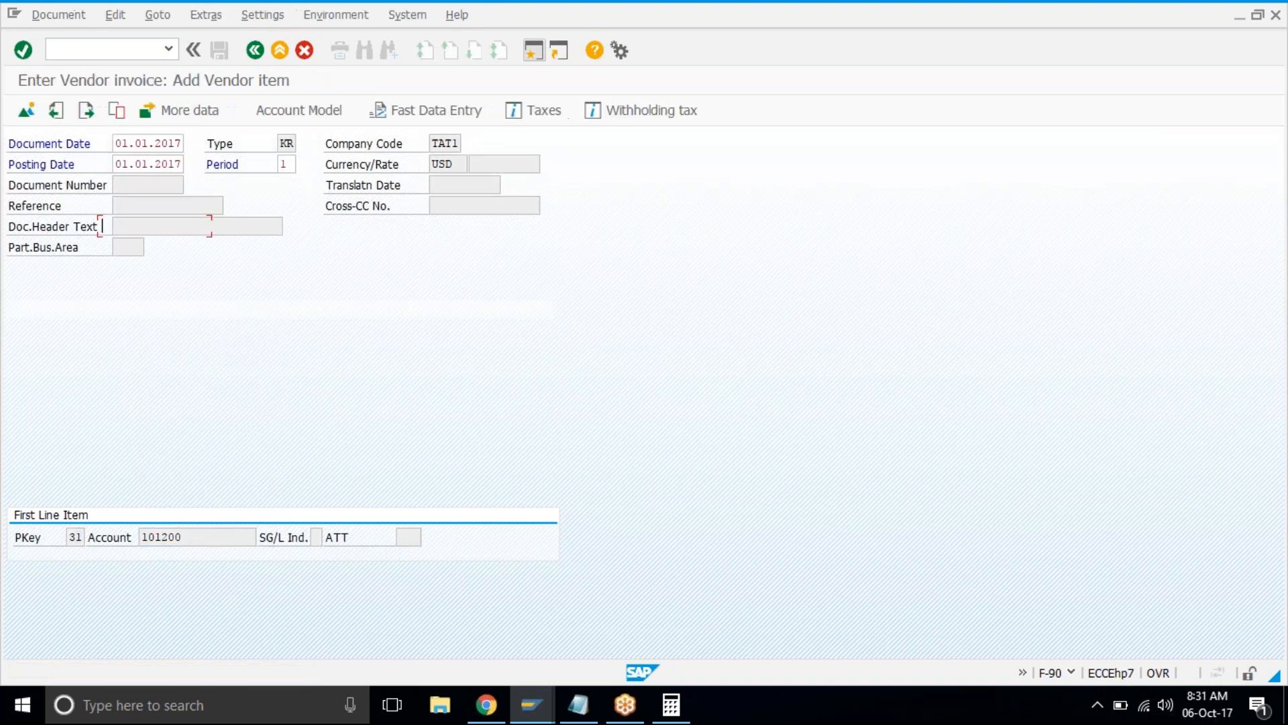
Set the vendor item's amount to 200000 USD and confirm it.
text(2)
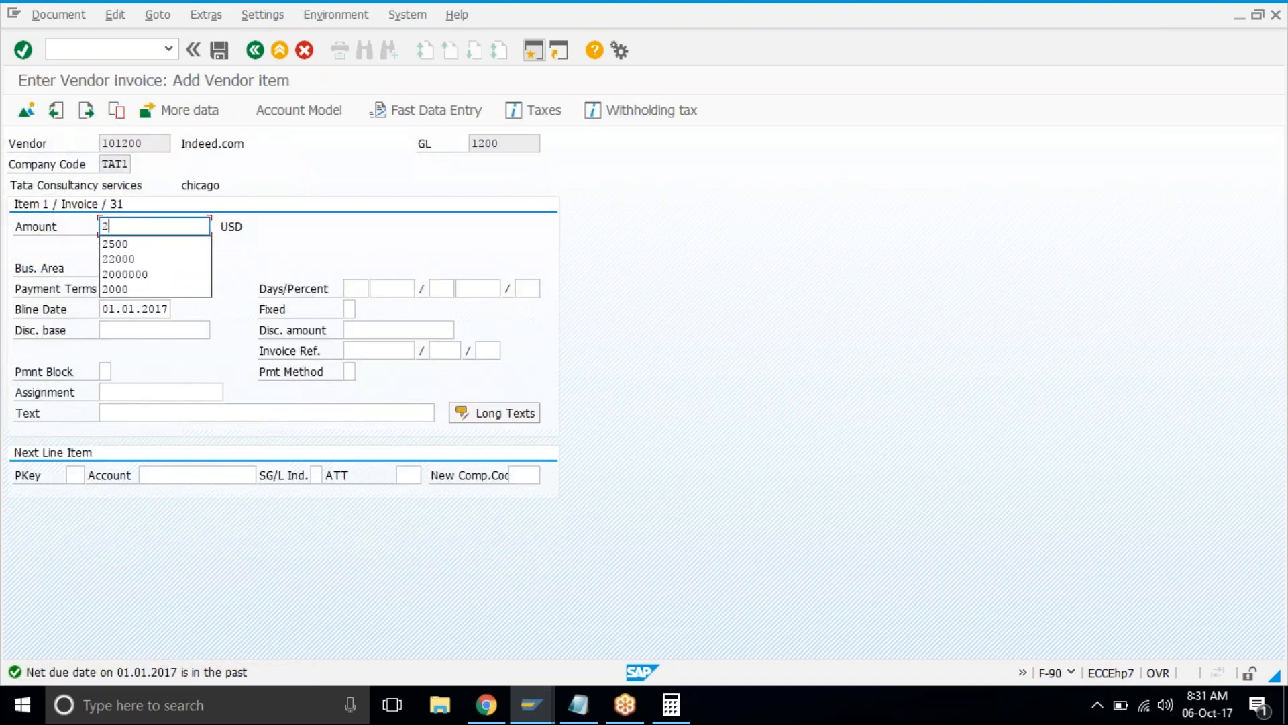
text(00000)
key(Tab)
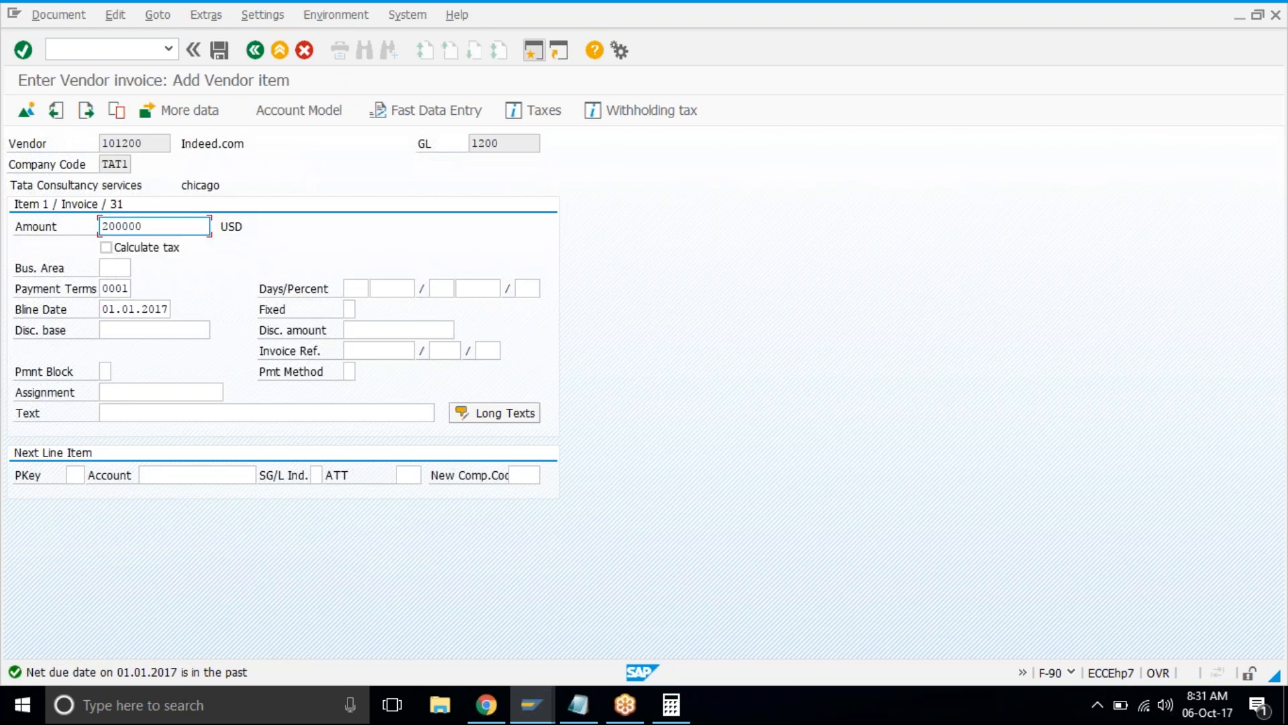
key(Return)
Enter the next line item with posting key 70, Dell laptops asset 2000-0 and transaction type 100, and continue to the asset item.
click(75, 475)
text(70)
key(Tab)
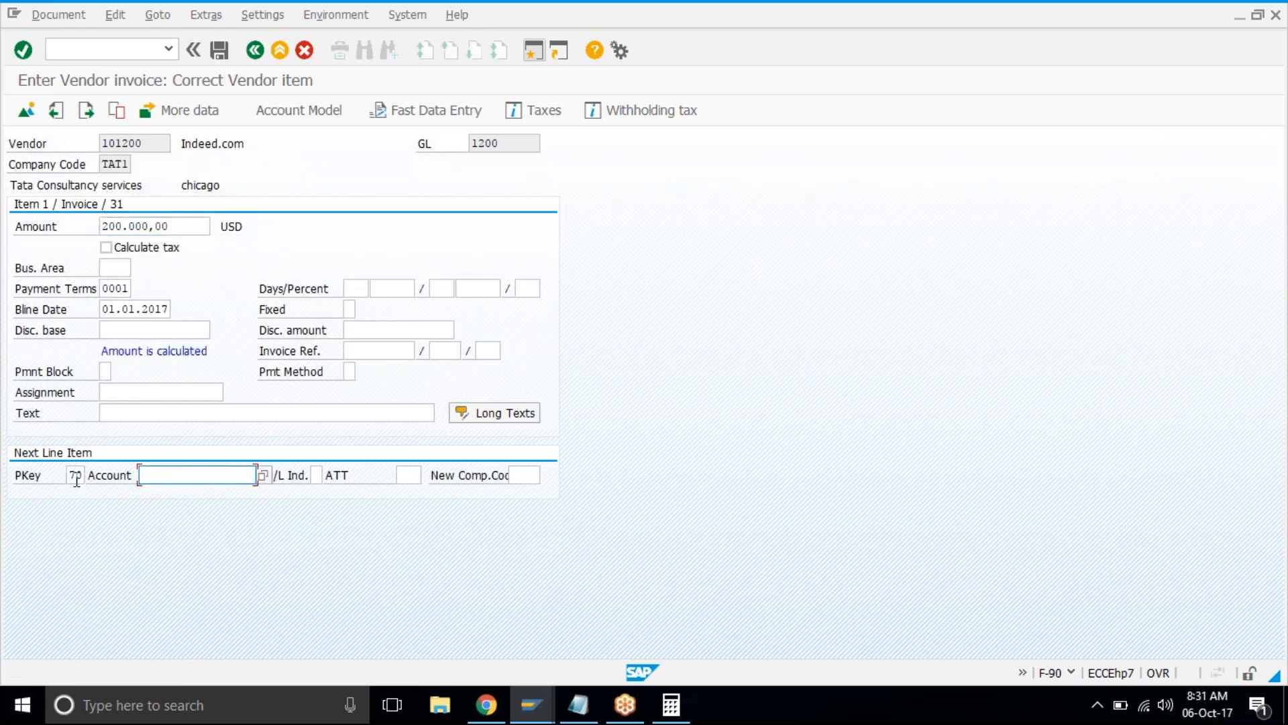
key(F4)
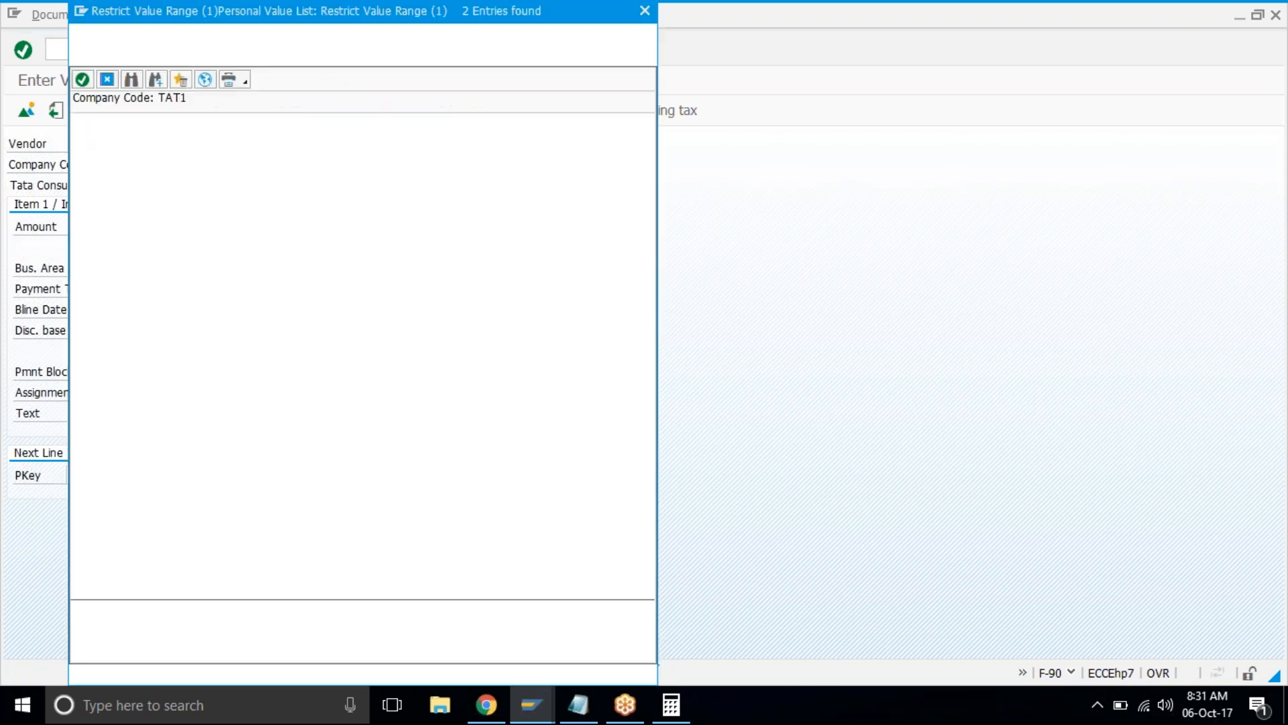
key(Down)
key(Return)
key(Tab)
key(Tab)
key(Tab)
text(100)
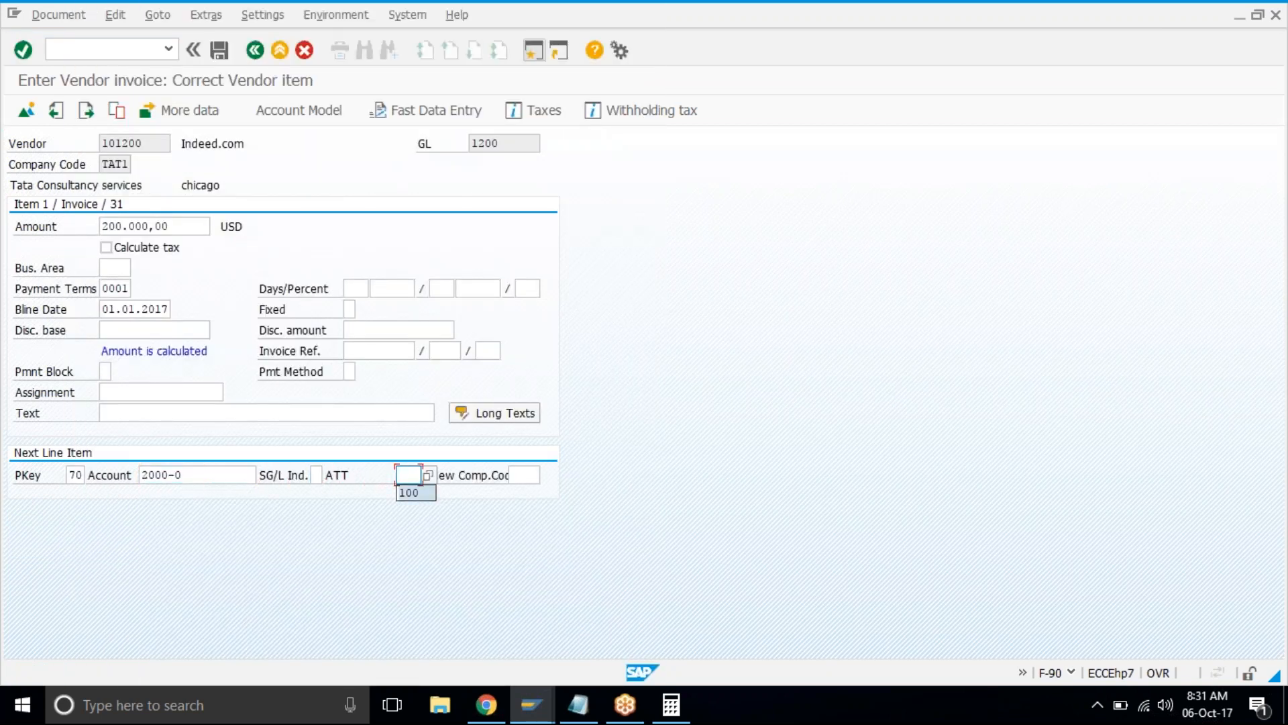
key(Return)
Enter * as the amount and 100 as the quantity of the Dell laptops asset item.
text(*)
key(Tab)
text(100)
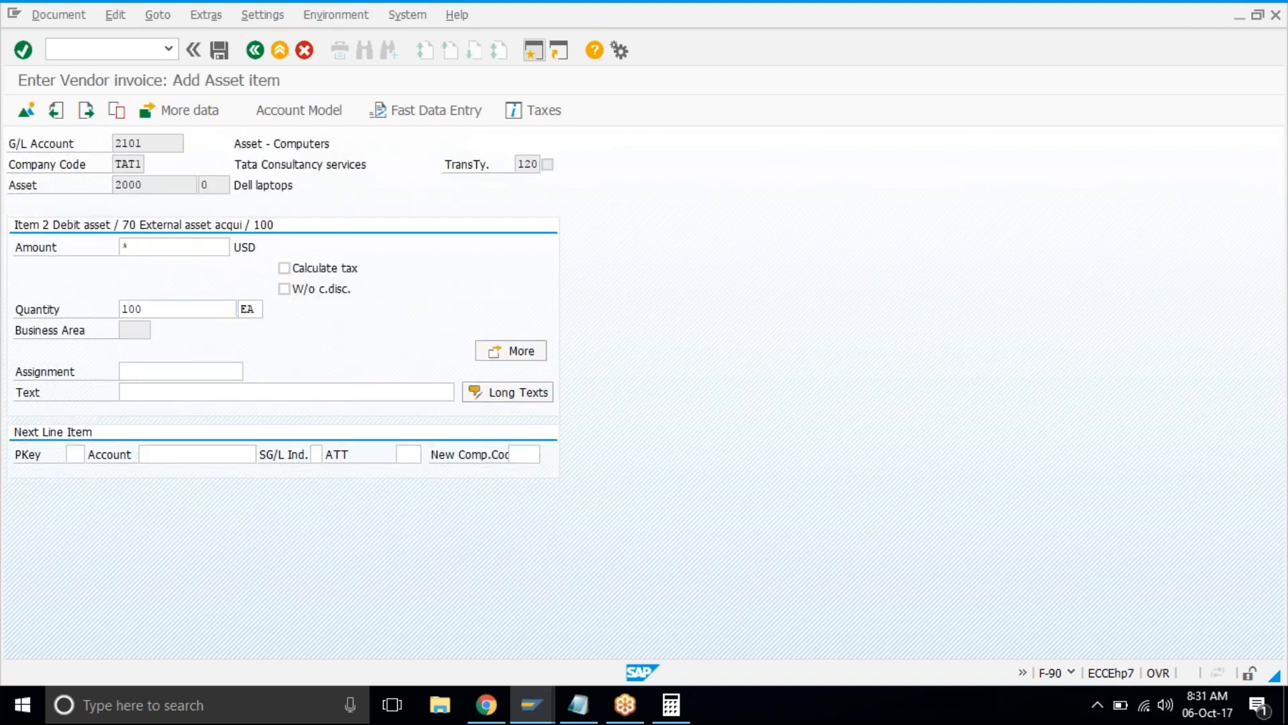
key(Return)
Simulate the Dell laptops acquisition document and post it.
click(59, 15)
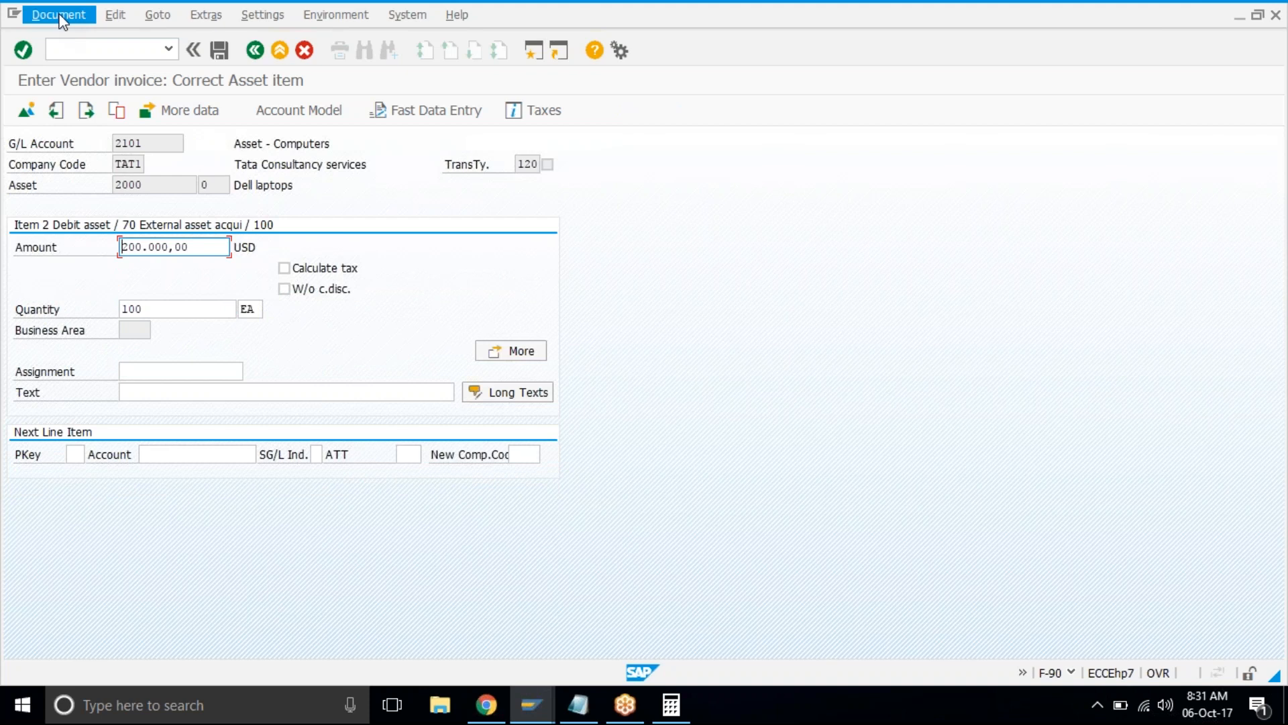
click(70, 101)
click(219, 51)
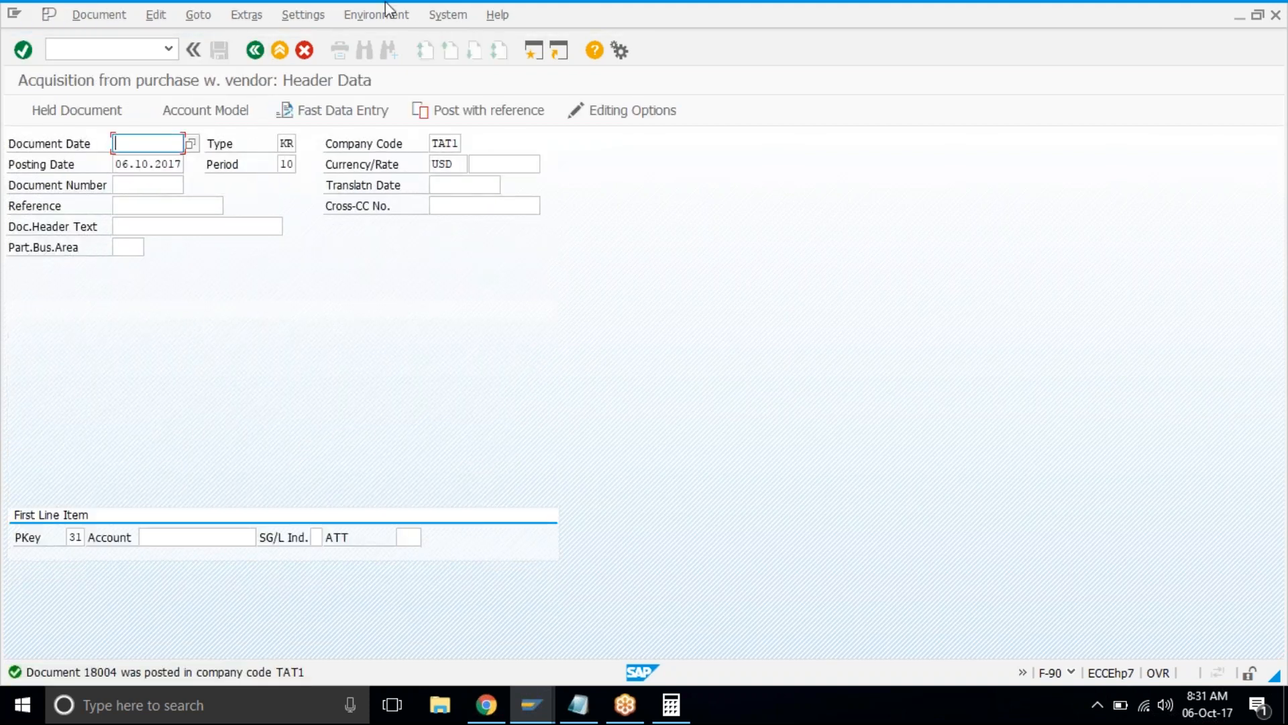
Exit the acquisition-with-vendor transaction and return to the SAP Easy Access menu.
click(445, 15)
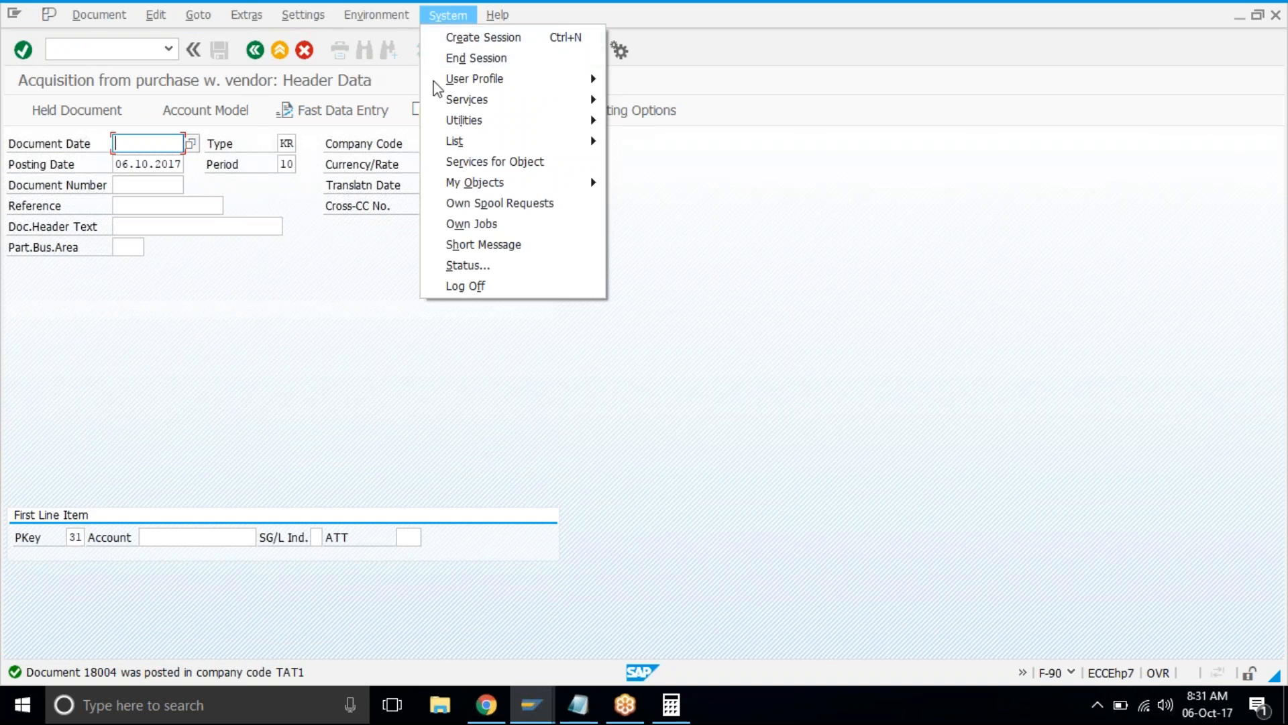
click(360, 272)
click(280, 51)
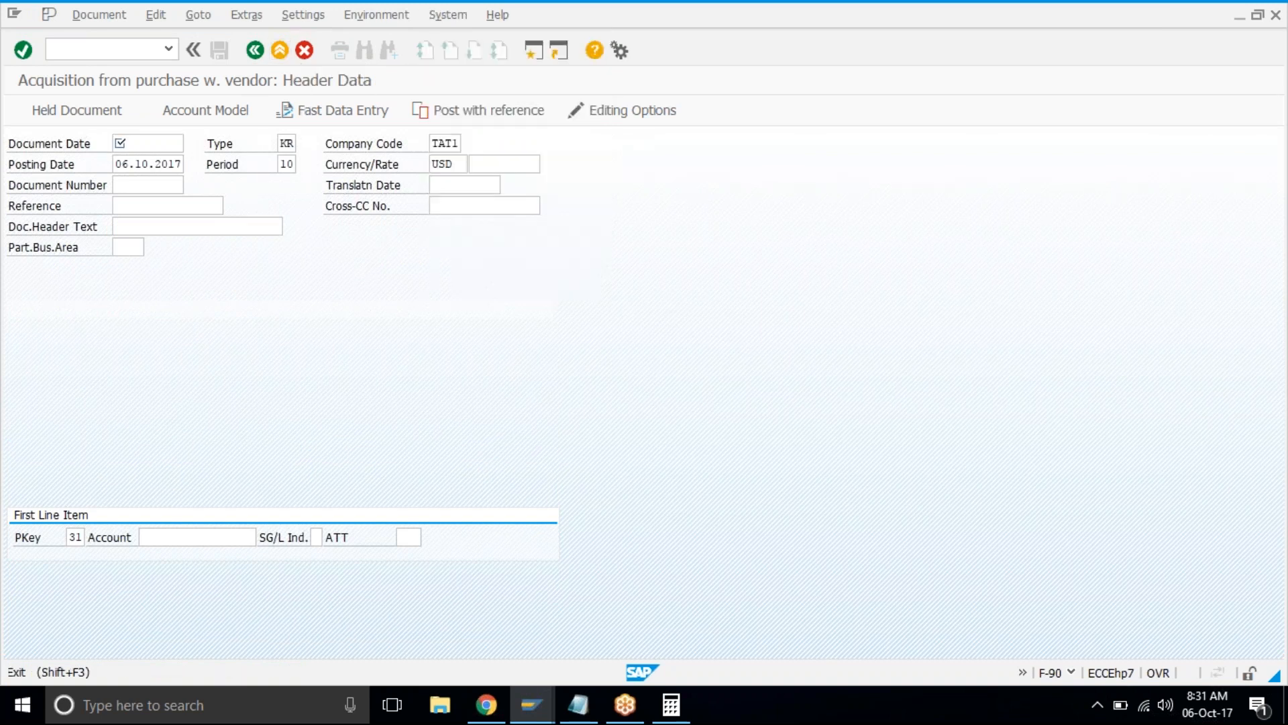
click(260, 381)
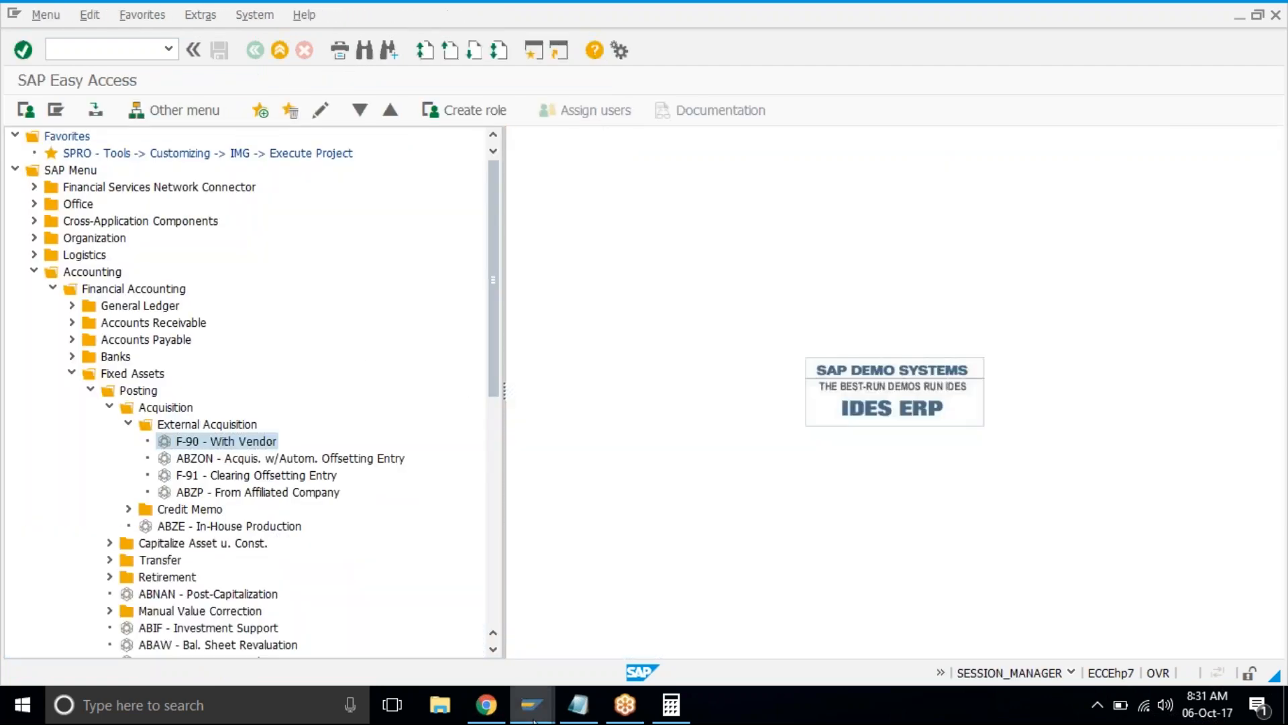
Switch back to the Asset Explorer session and refresh the values of the Dell laptops asset.
mouse_move(533, 718)
click(717, 558)
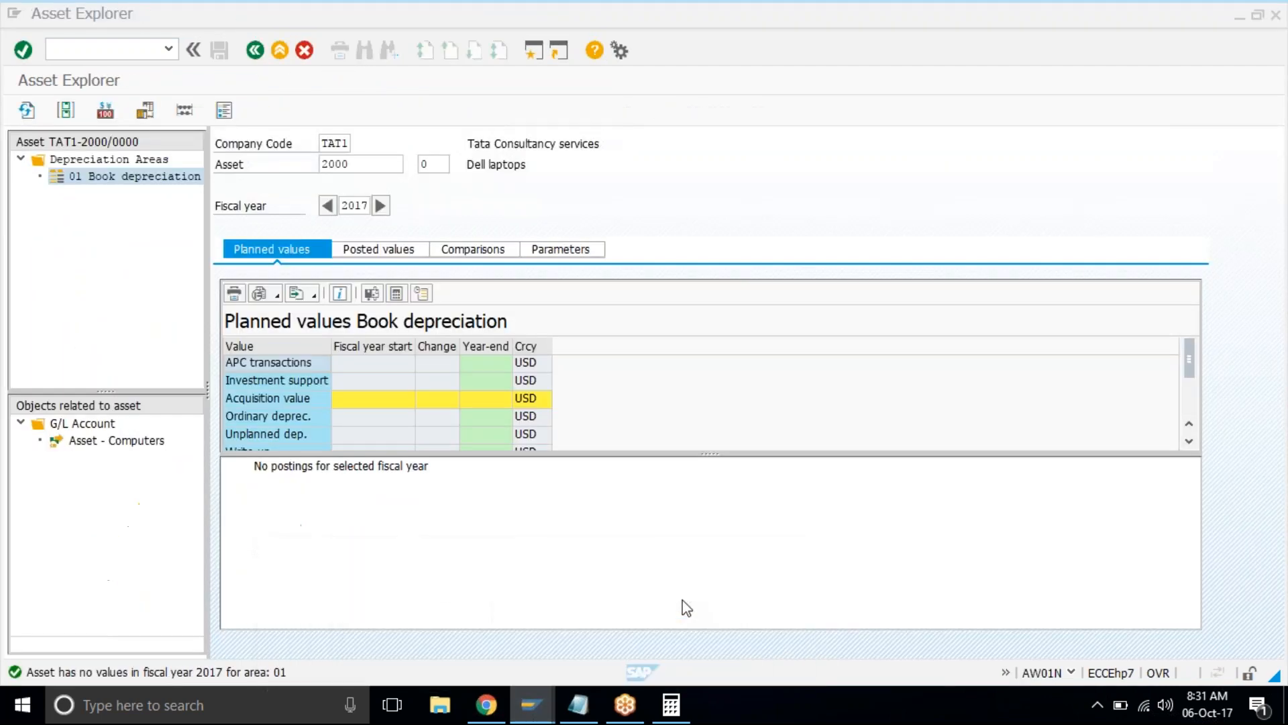
click(27, 111)
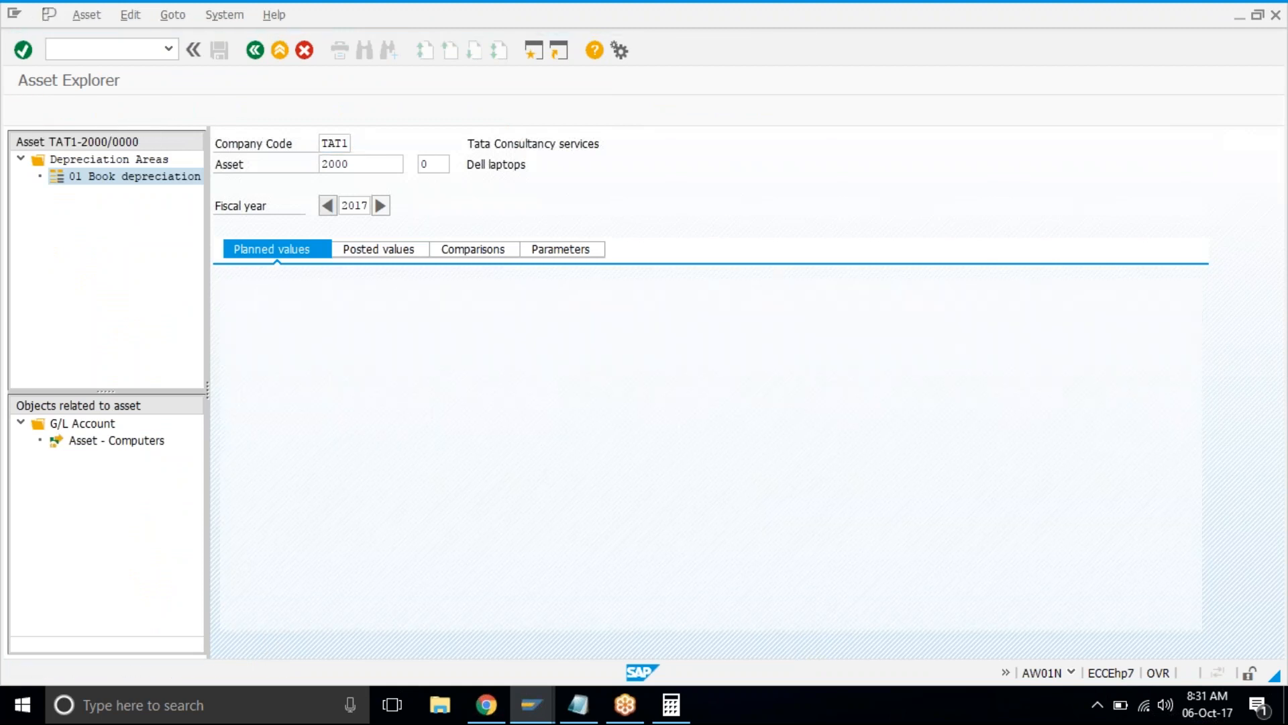
Examine the Dell laptops asset's posted values, planned depreciation by period, and planned book depreciation values for 2017.
click(374, 255)
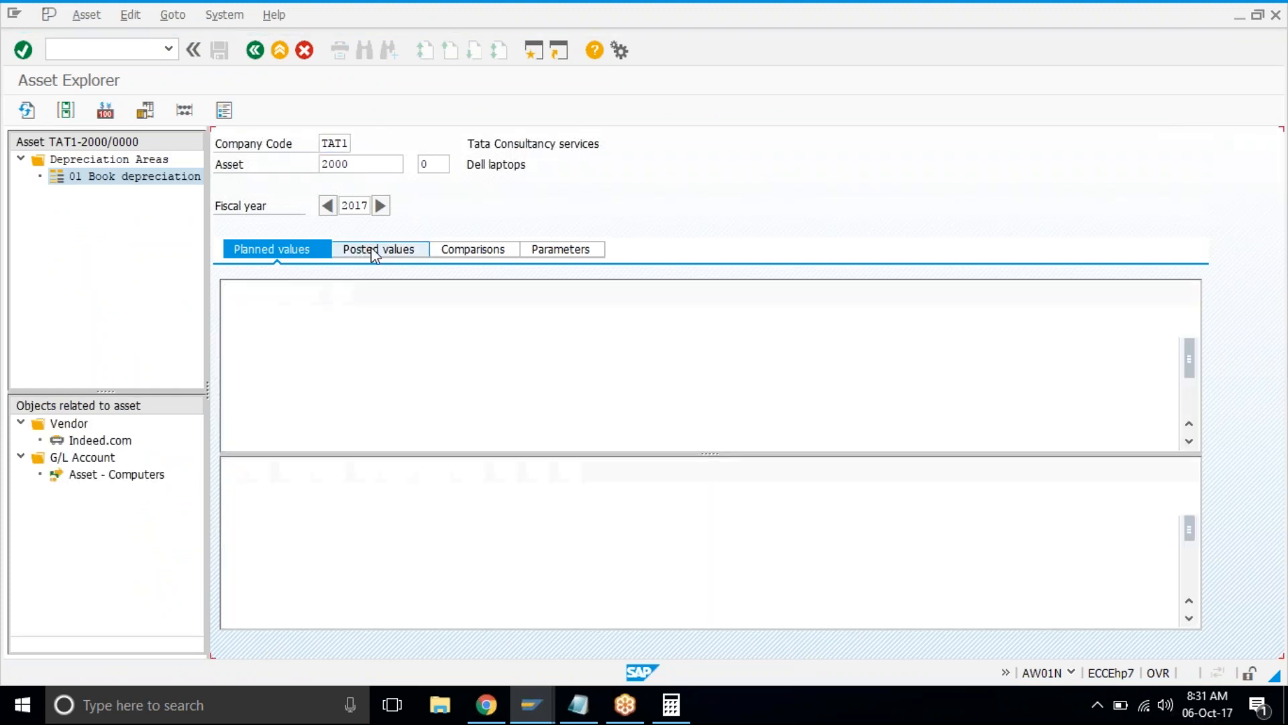
click(497, 563)
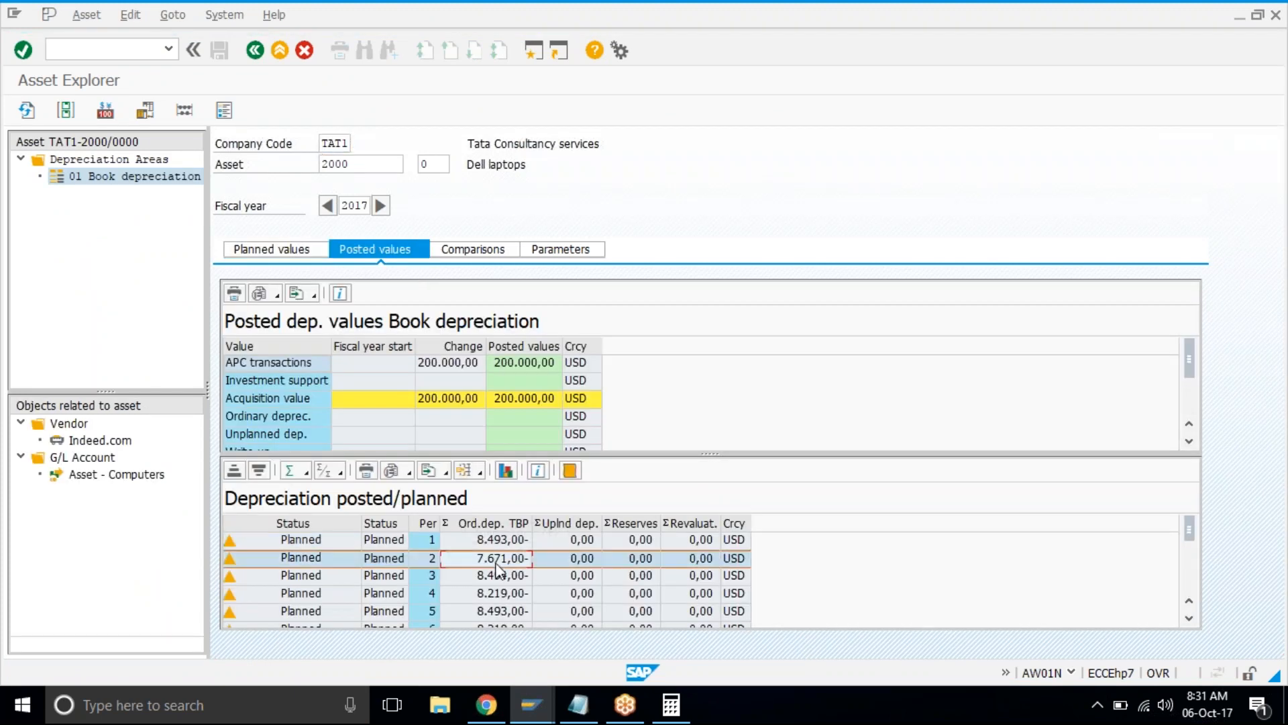
scroll(497, 570, down, 4)
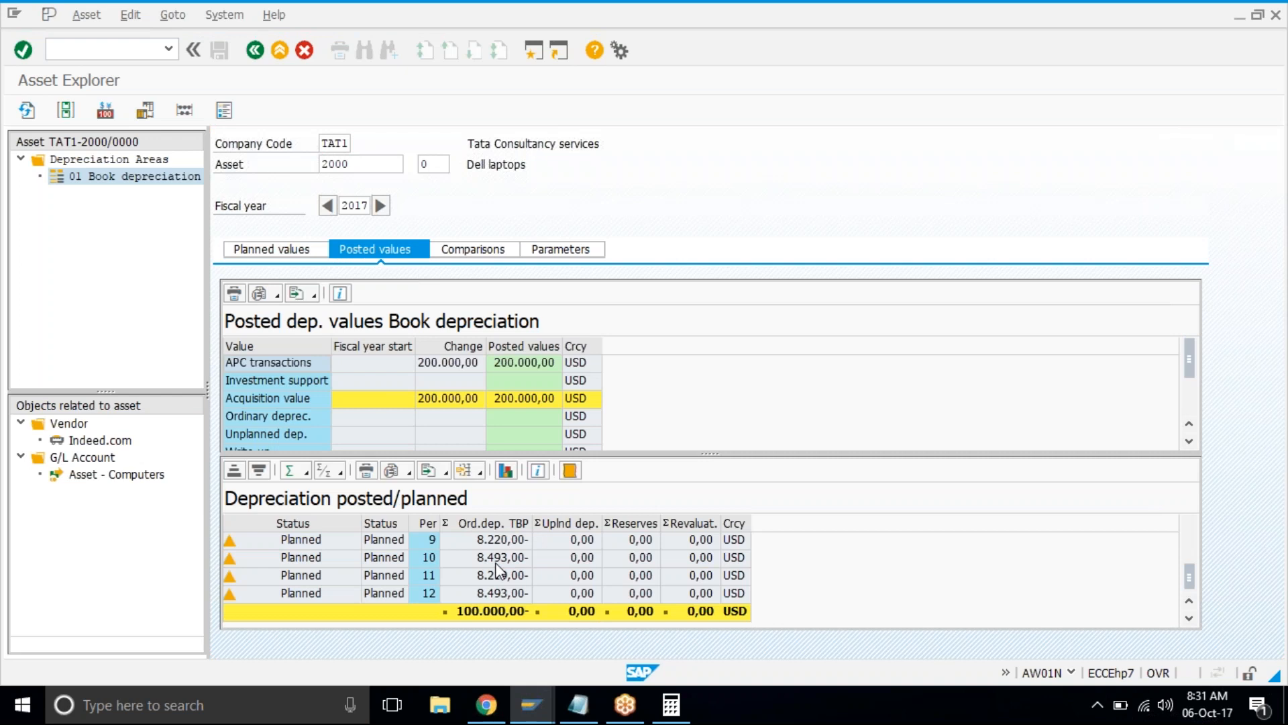
scroll(495, 563, up, 4)
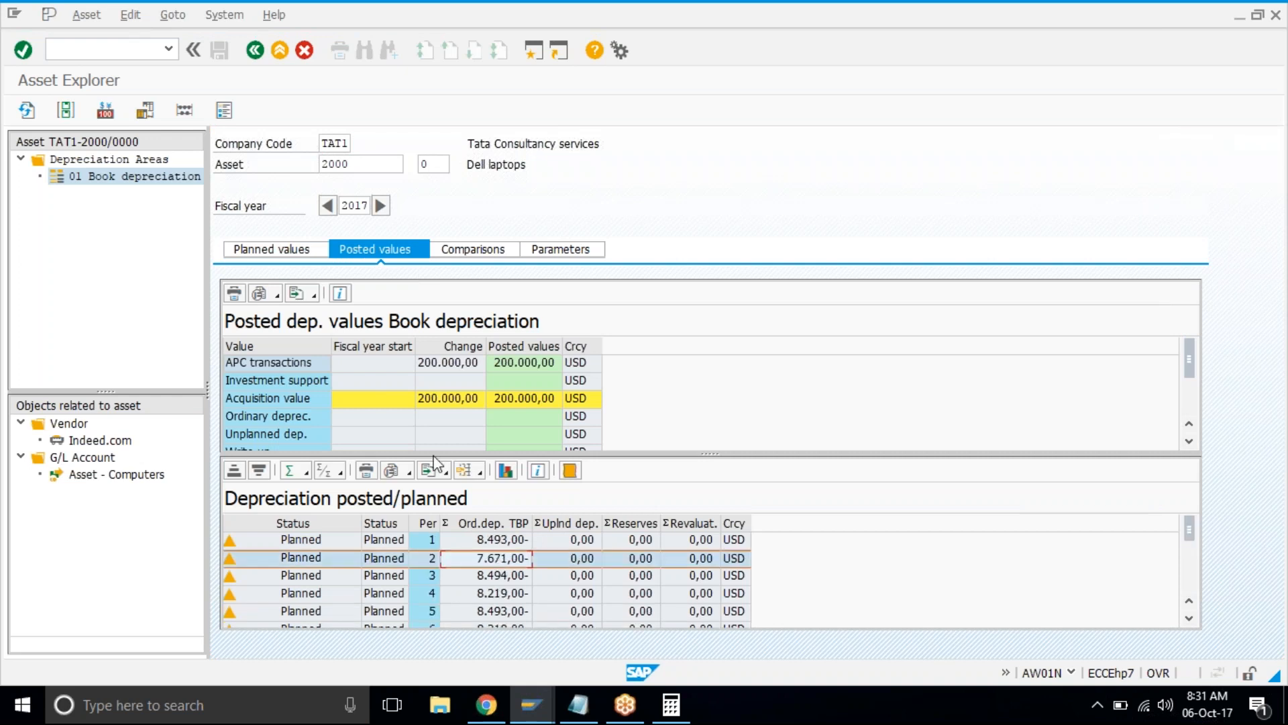
click(306, 249)
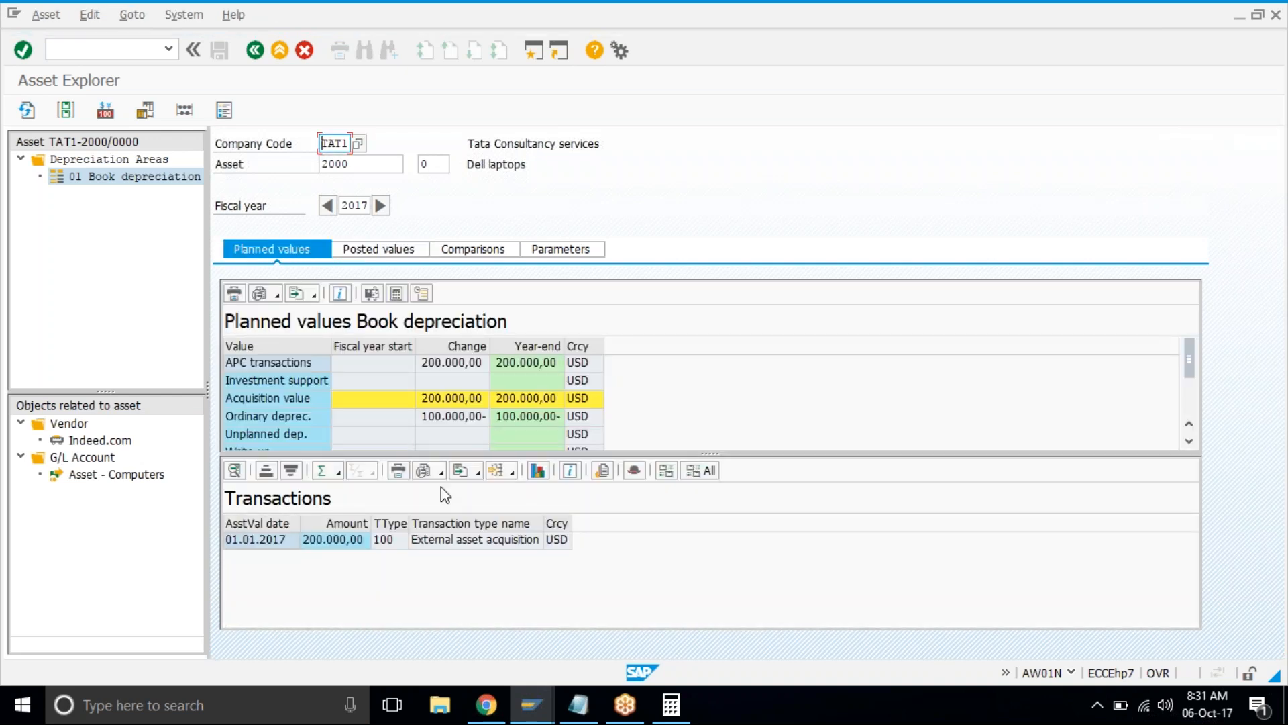
click(394, 256)
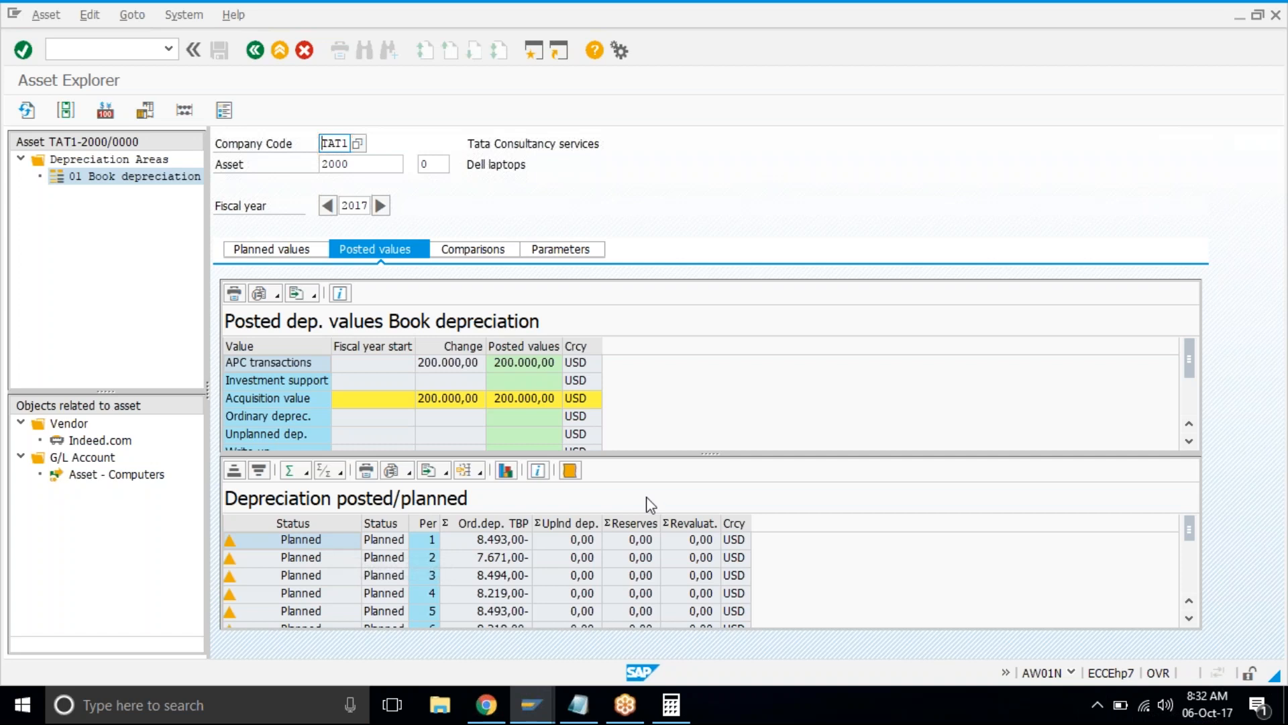
Open Calculator beside the posted values and compute 50 percent of 200000 as 200000 × 50 ÷ 100.
key(super+r)
key(Return)
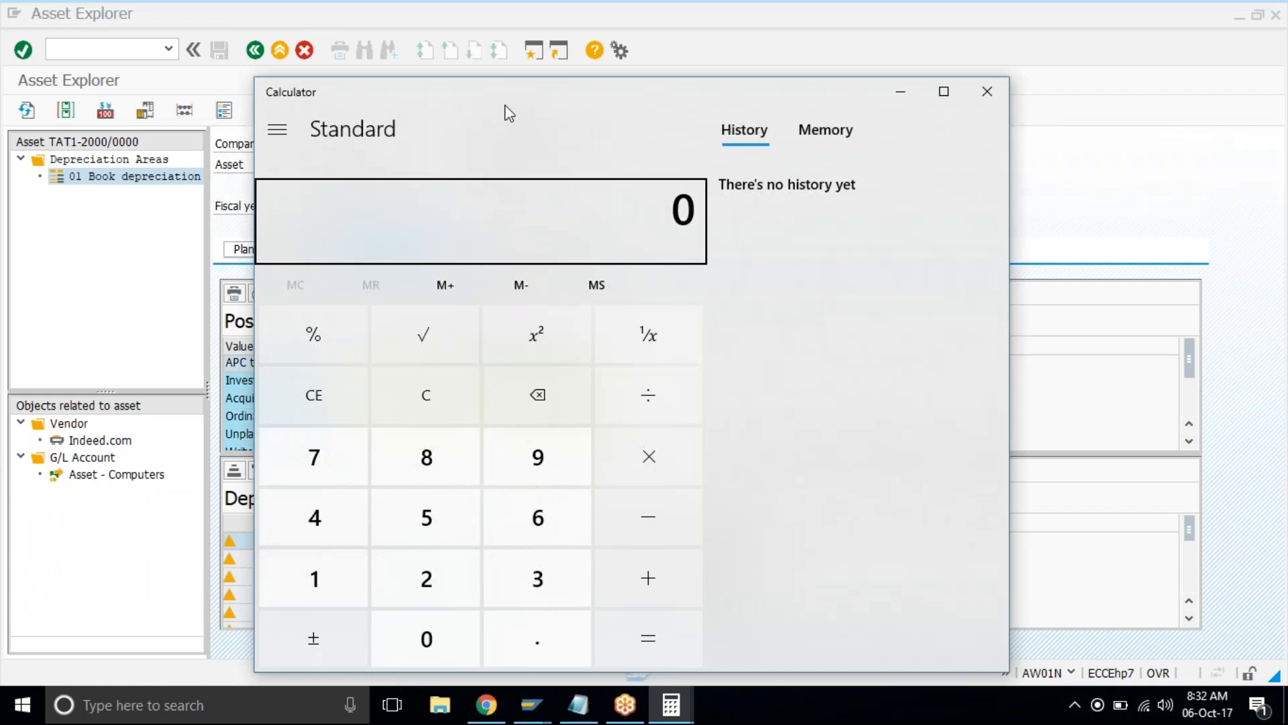
drag(505, 107, 887, 81)
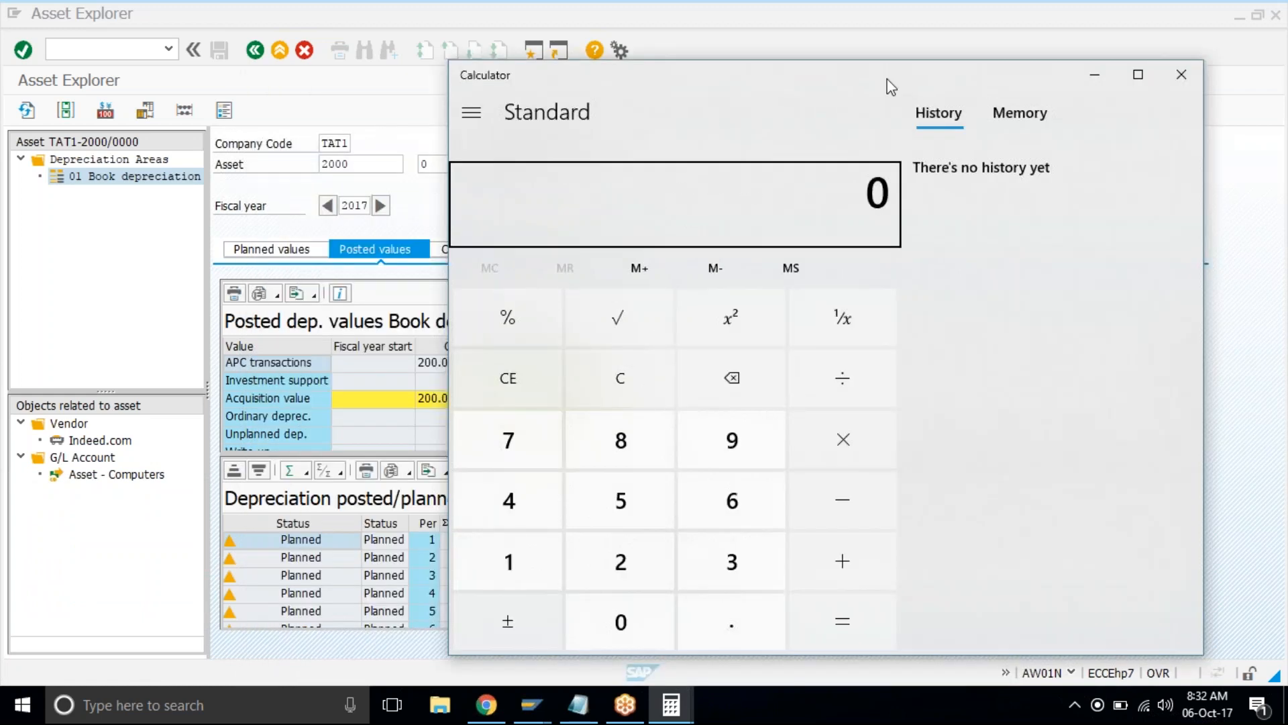
text(2000000)
key(asterisk)
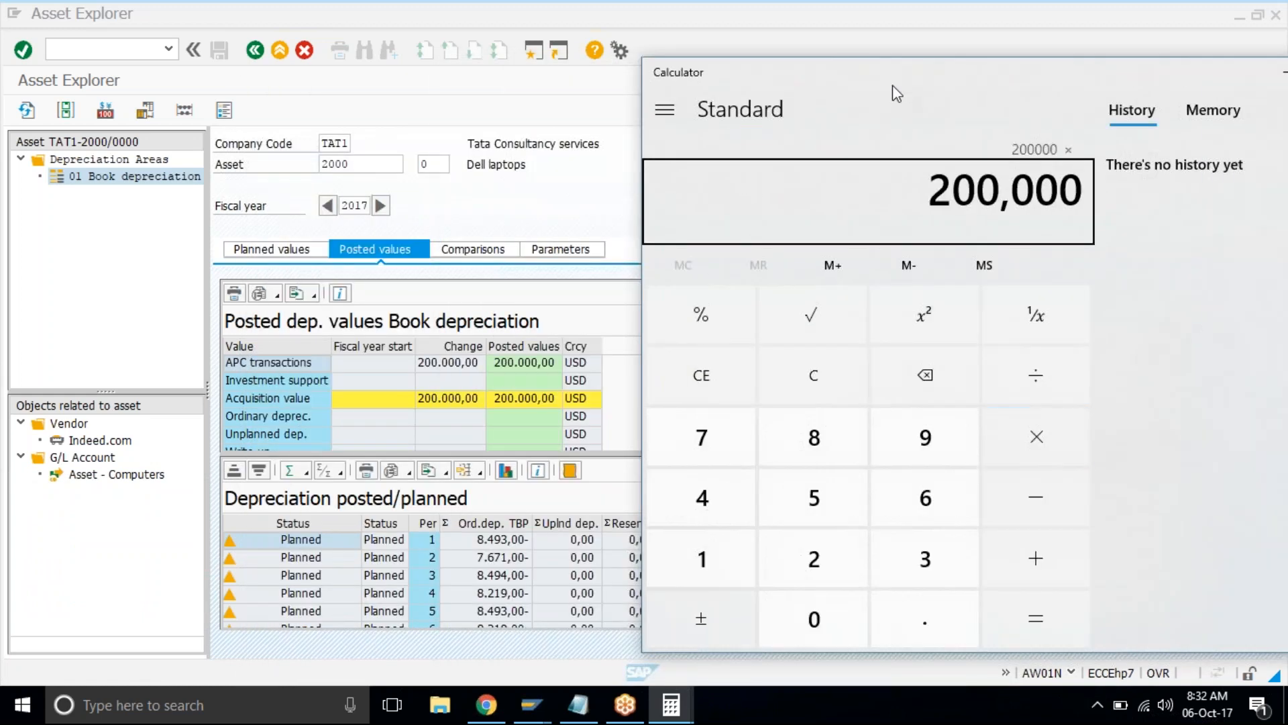
text(50)
key(slash)
text(100)
key(Return)
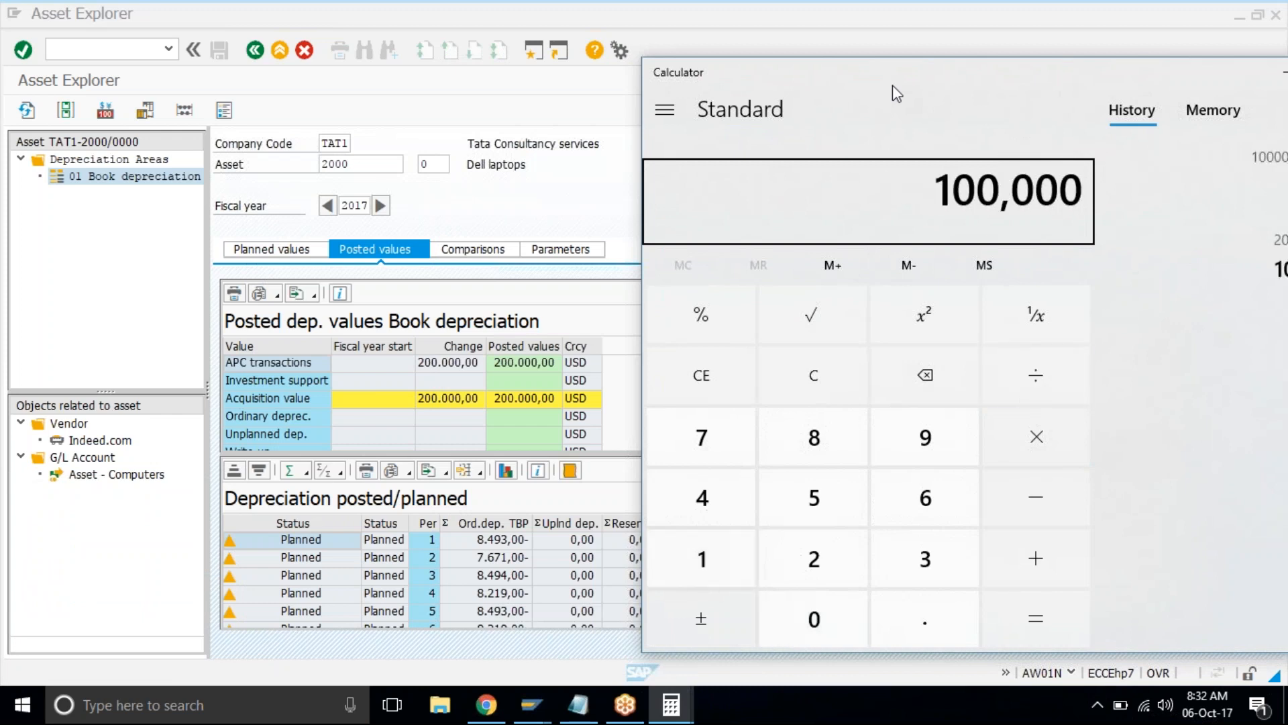
Divide the annual depreciation of 100,000 by 365 days and multiply the daily amount by 31 for January.
key(slash)
text(365)
key(Return)
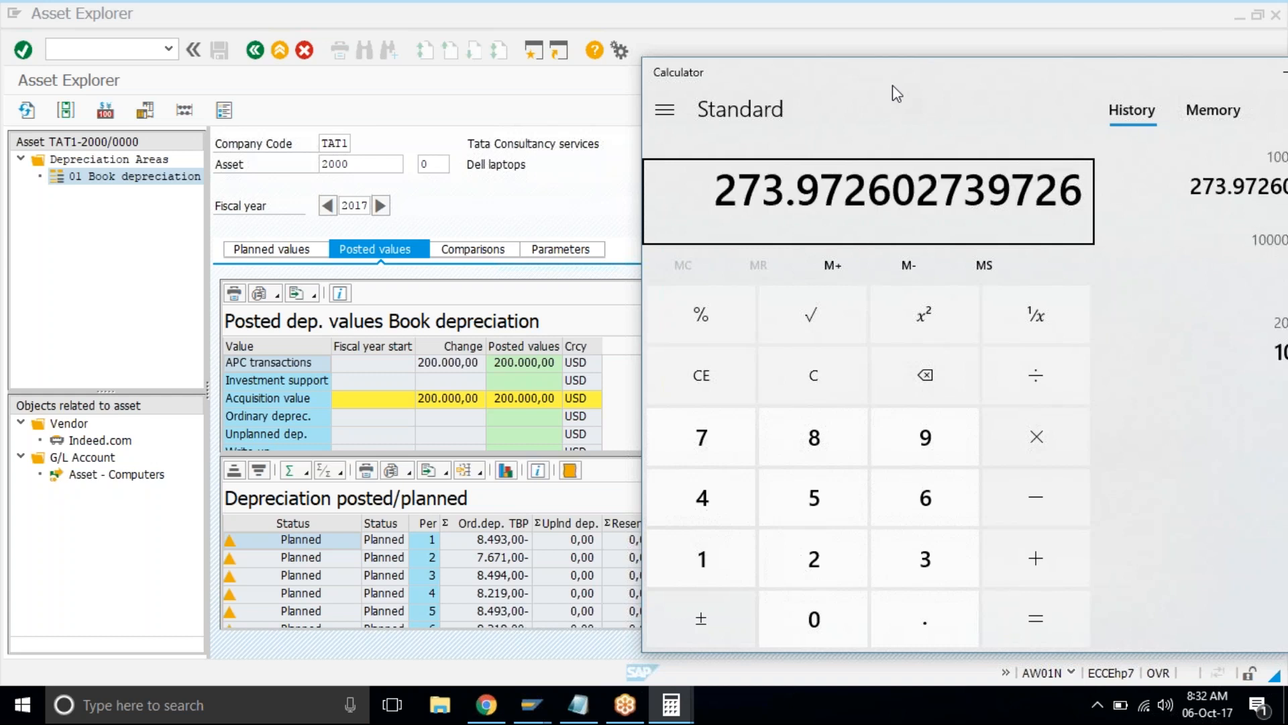
key(asterisk)
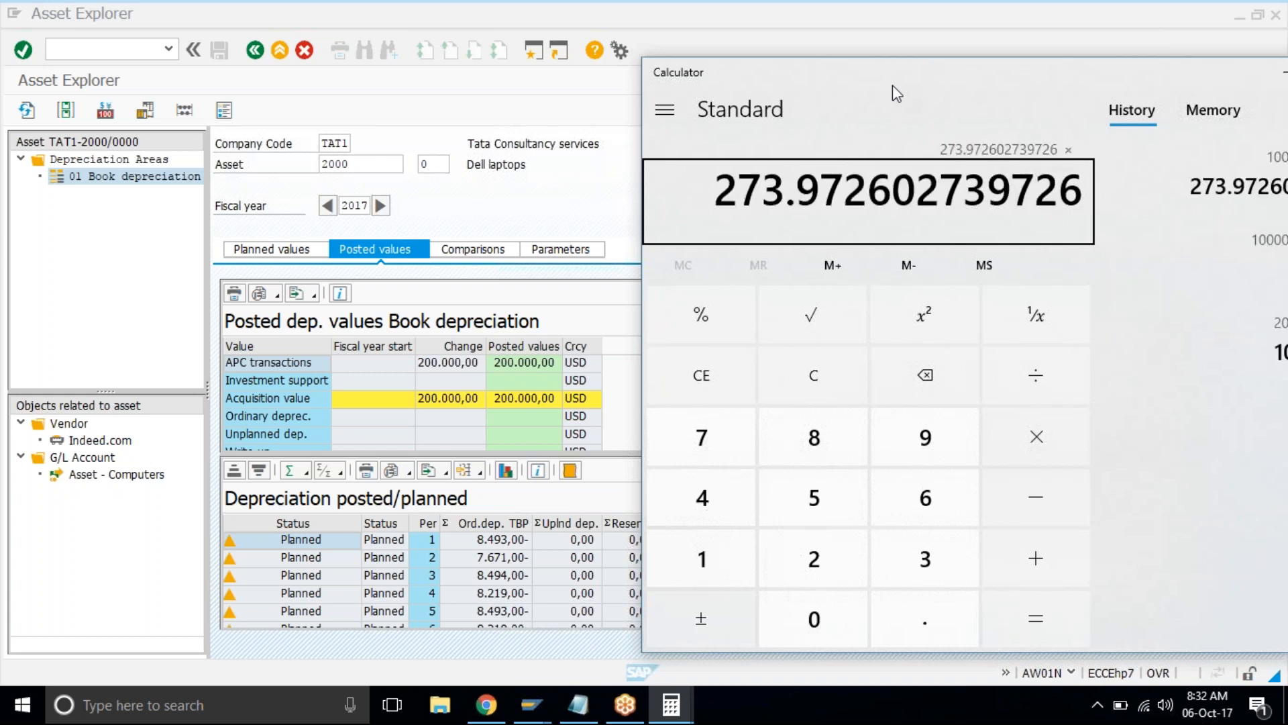
text(31)
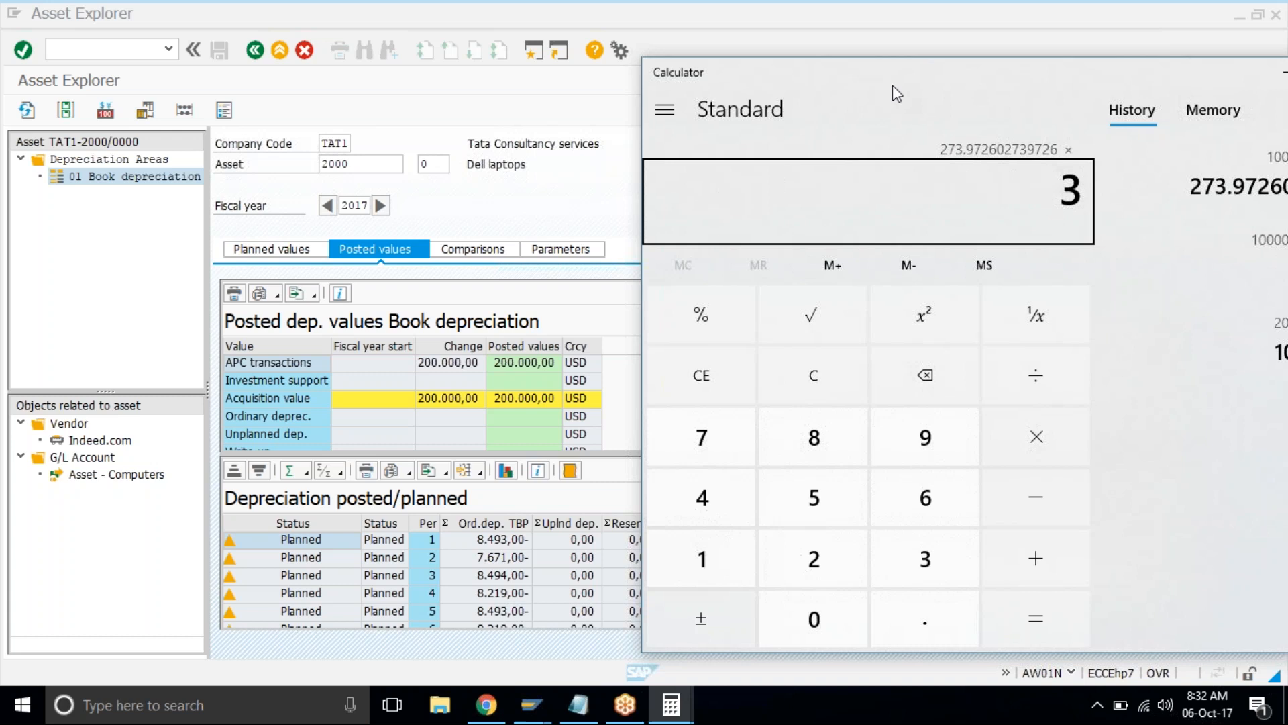
key(Return)
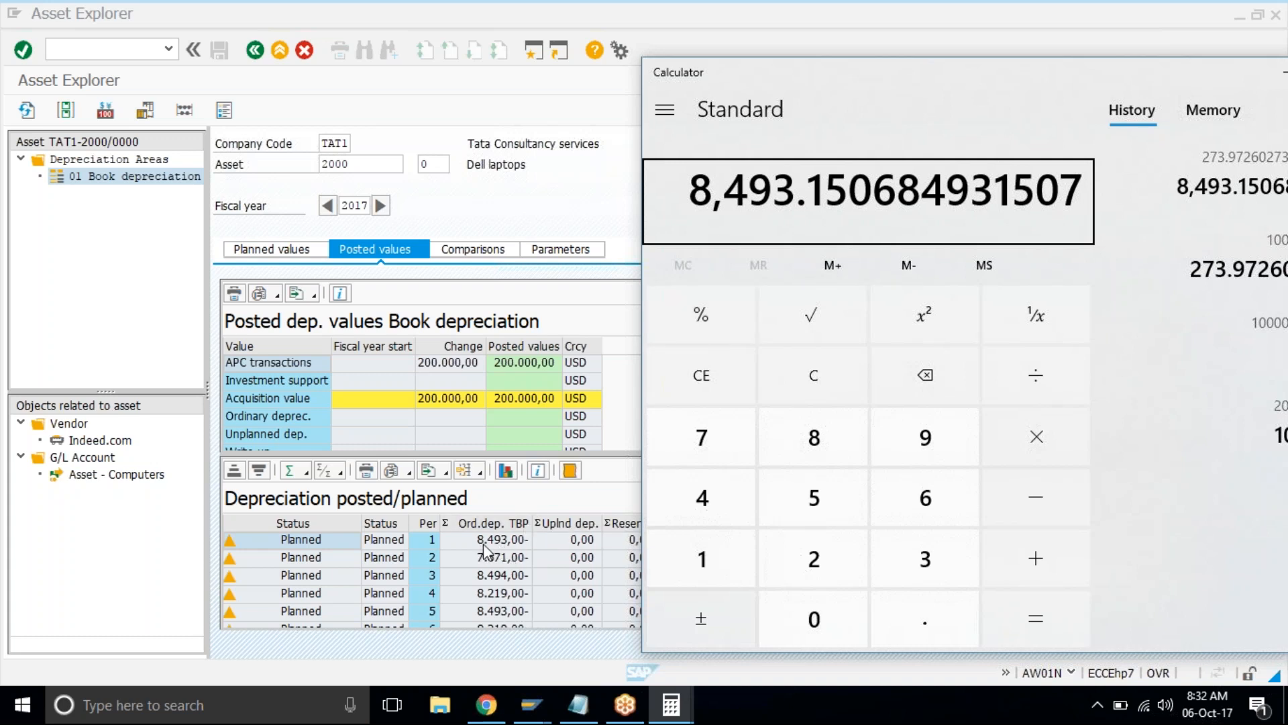
Multiply the daily depreciation of 273.972602739726 by 28, and separately by 30, to check the 28-day and 30-day months.
key(Escape)
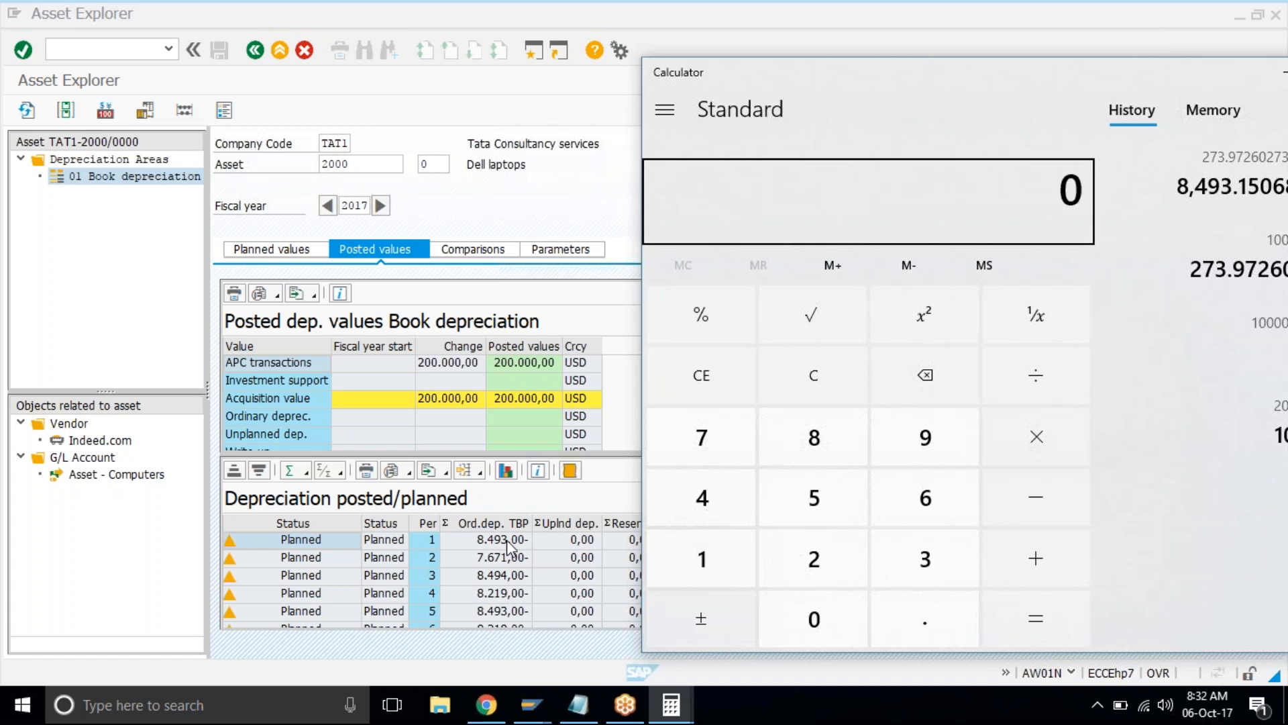
text(273.972602739726)
key(asterisk)
text(28)
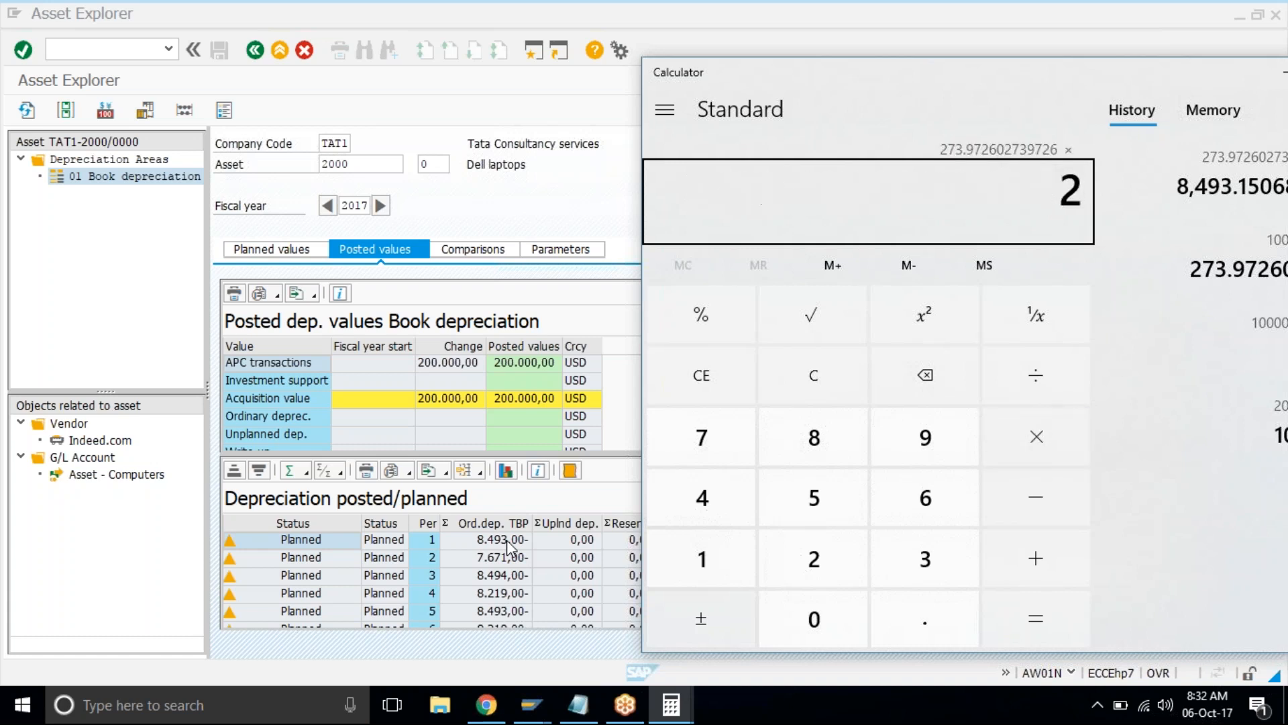
key(Return)
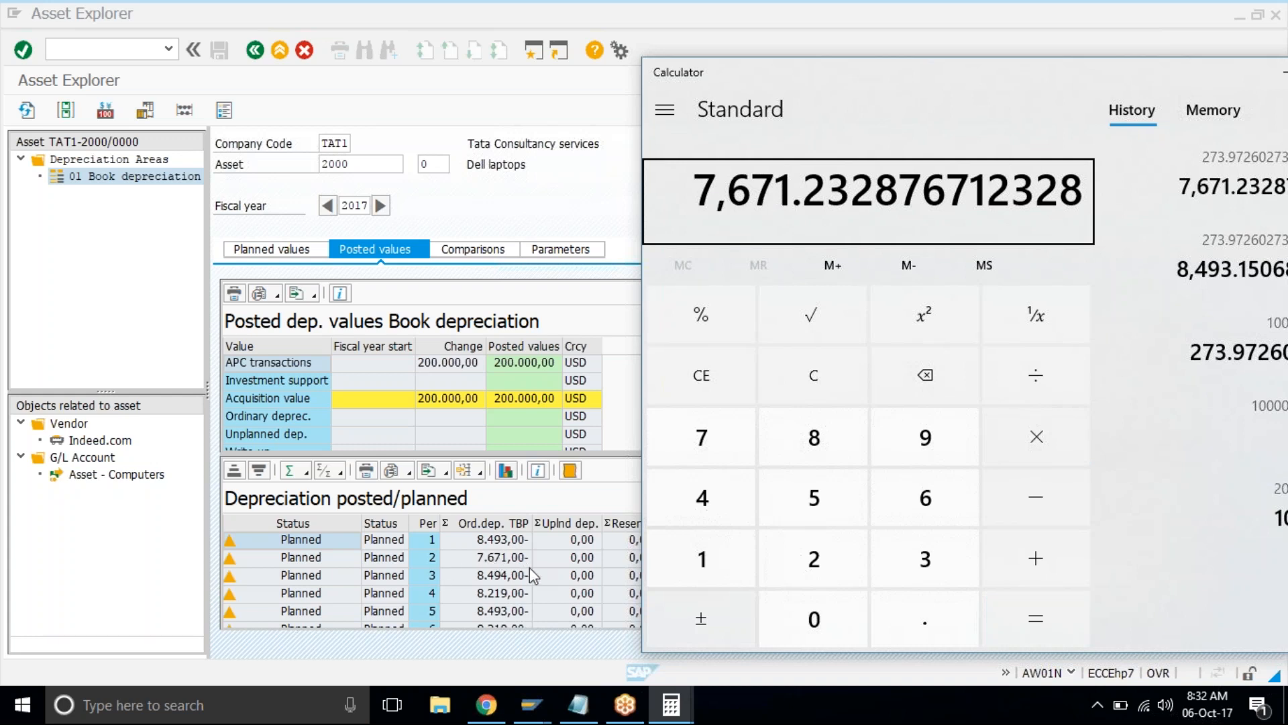
key(Escape)
text(273.972602739726)
key(asterisk)
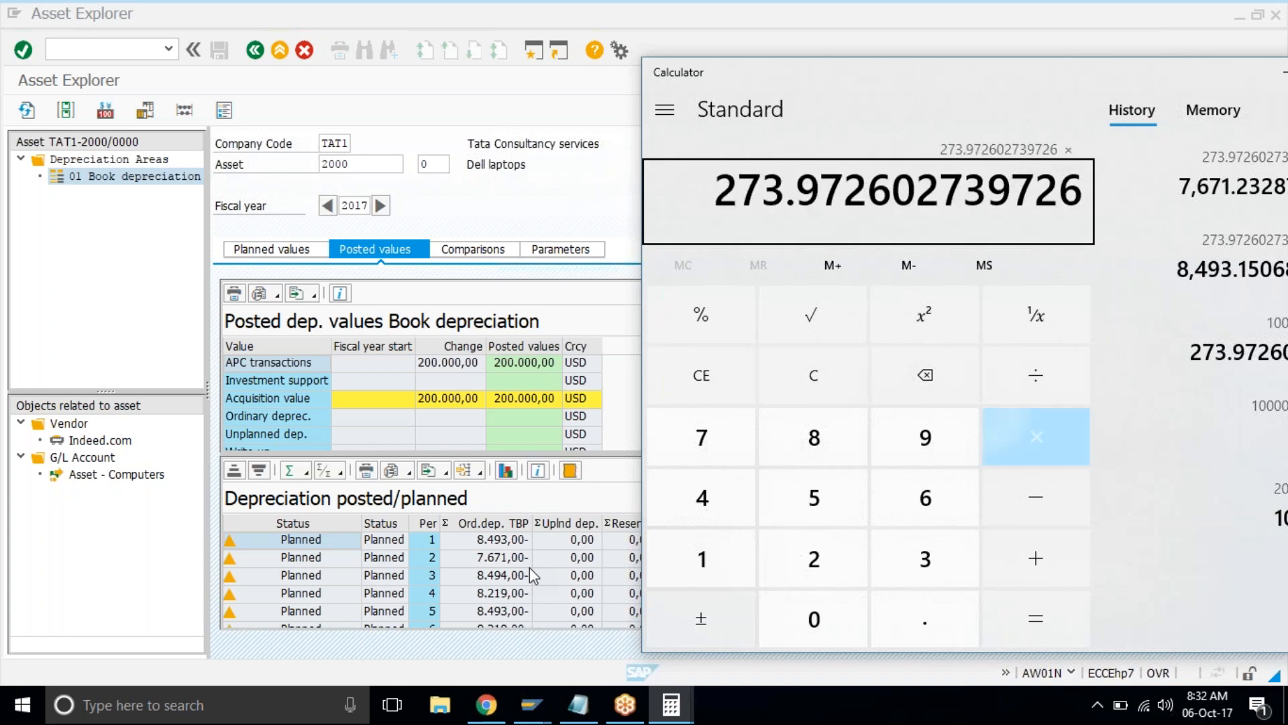
text(30)
key(Return)
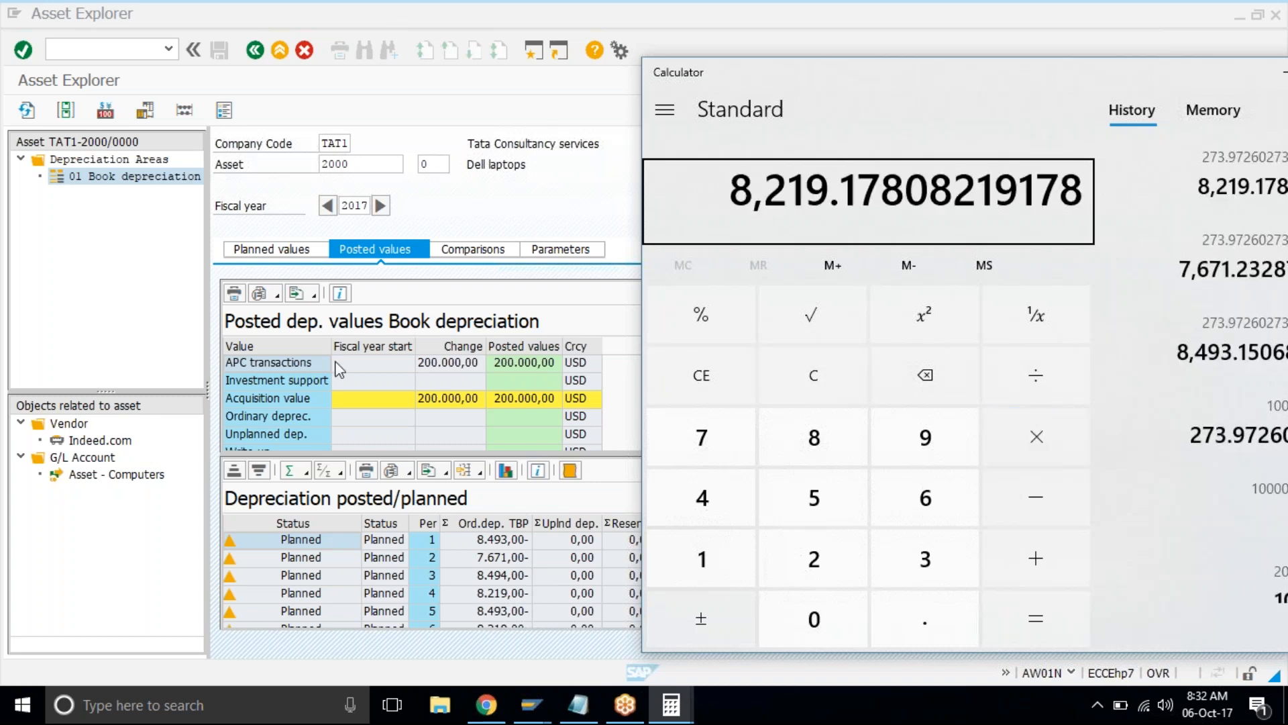
Return to Asset Explorer and examine the planned status and ordinary depreciation of the Dell laptops for periods 1 to 4.
click(511, 595)
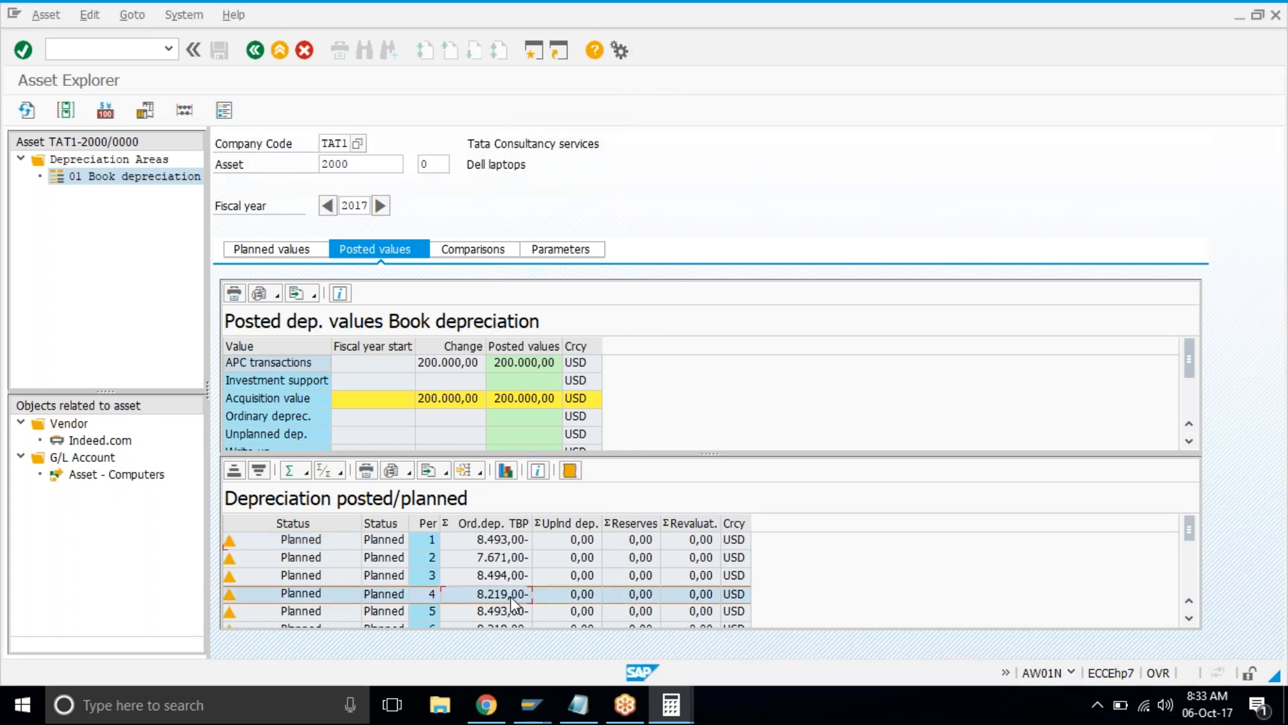
click(654, 220)
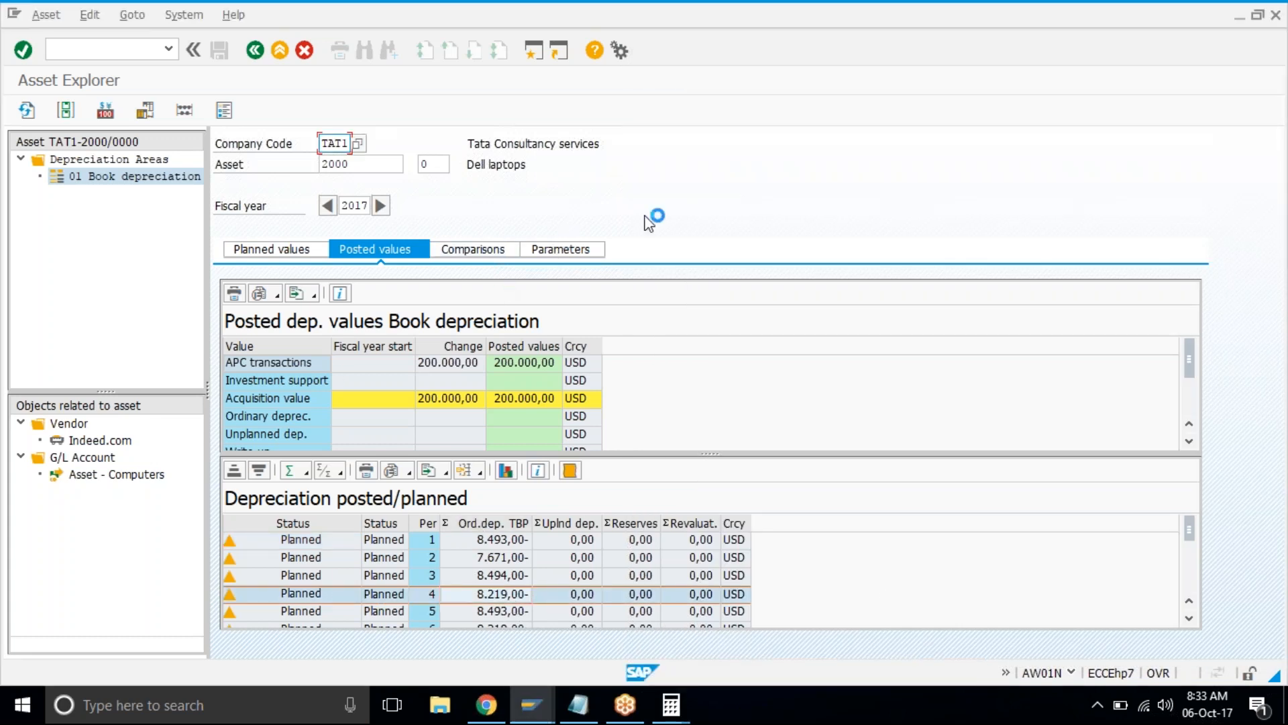
click(299, 545)
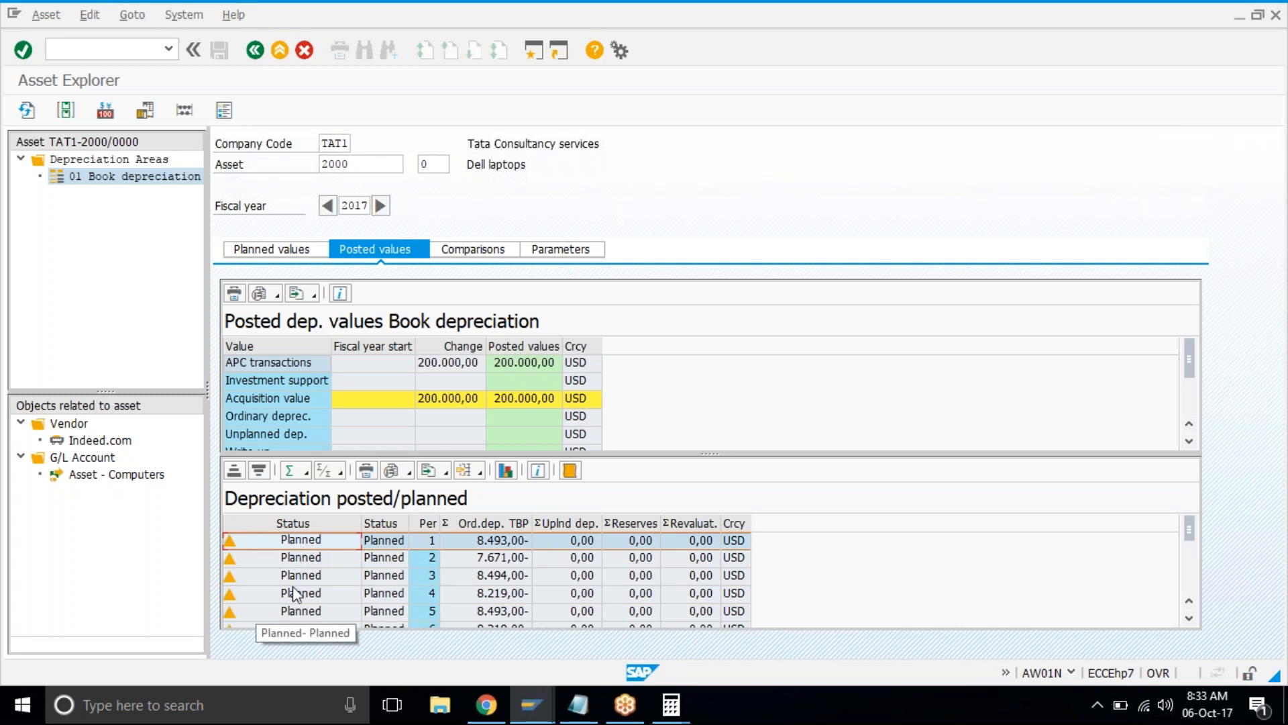
click(312, 558)
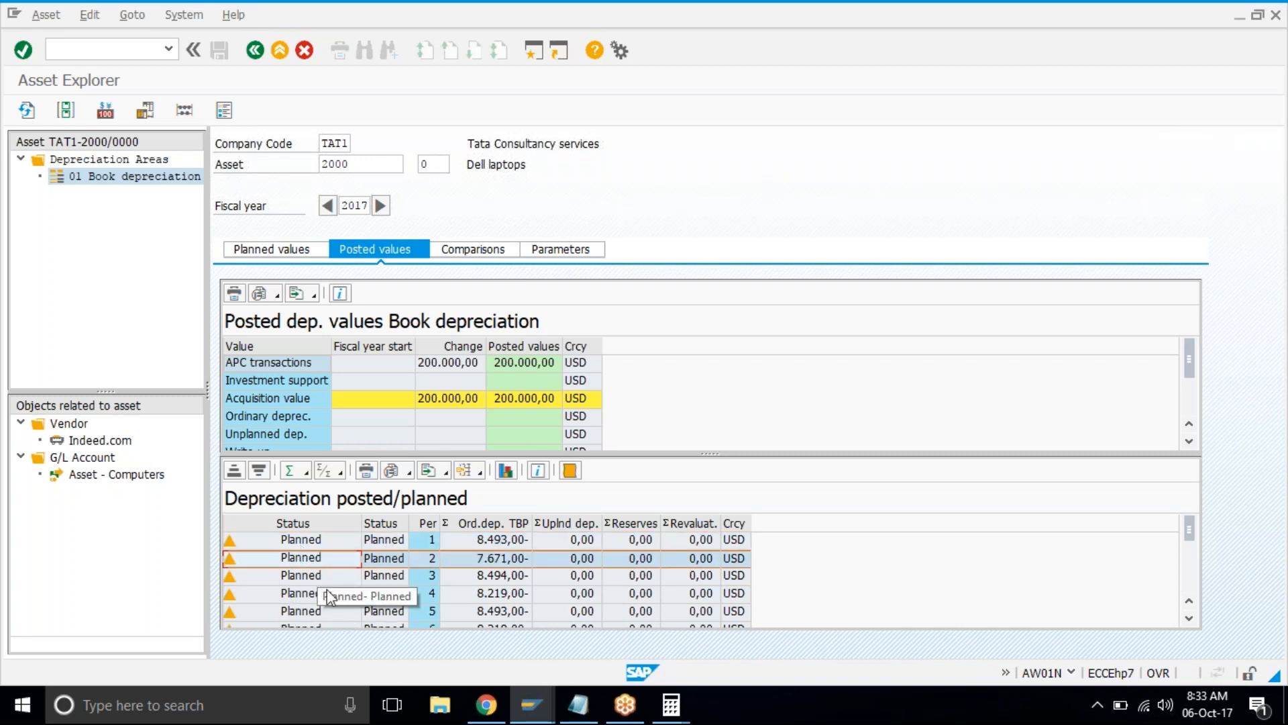
click(320, 574)
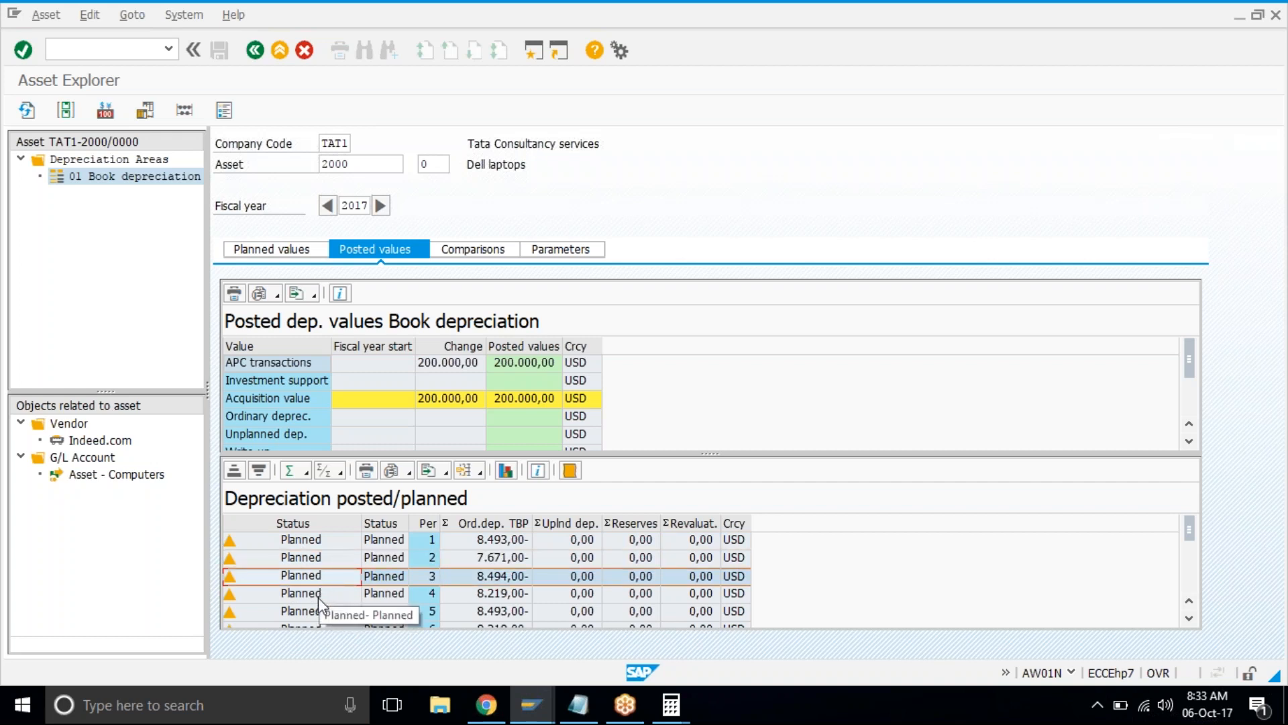
click(319, 595)
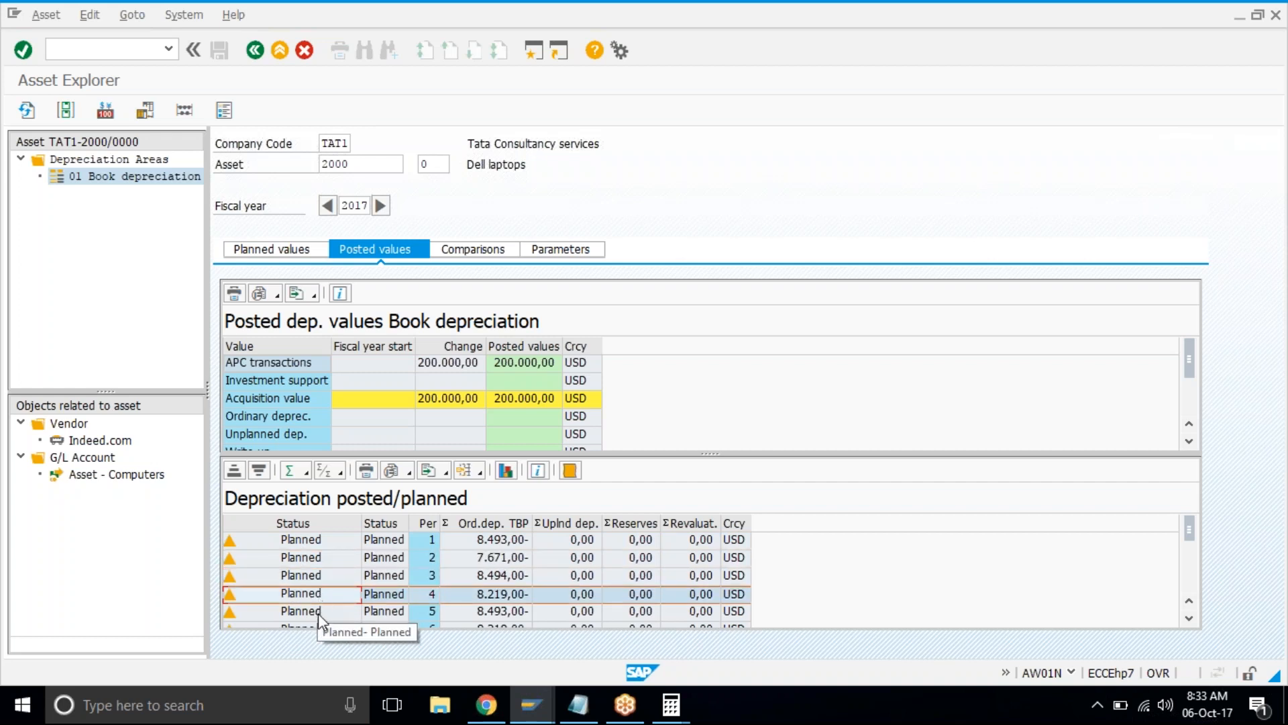
click(325, 542)
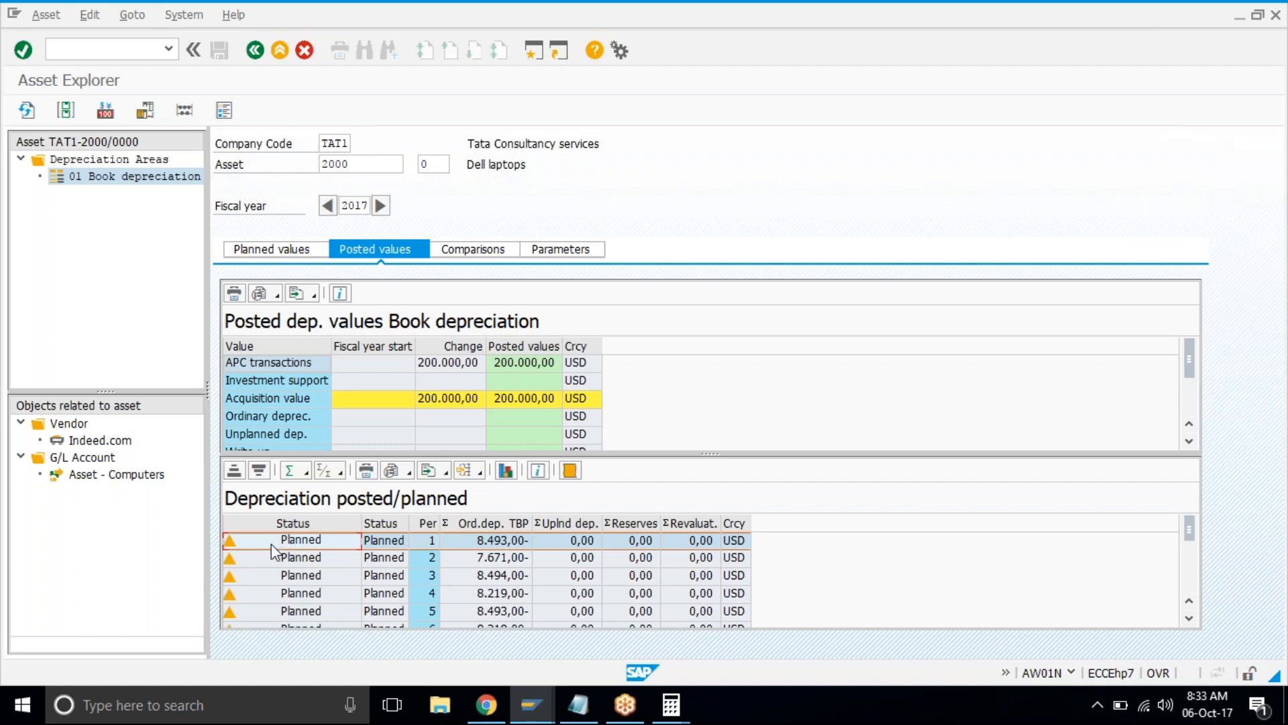
click(296, 561)
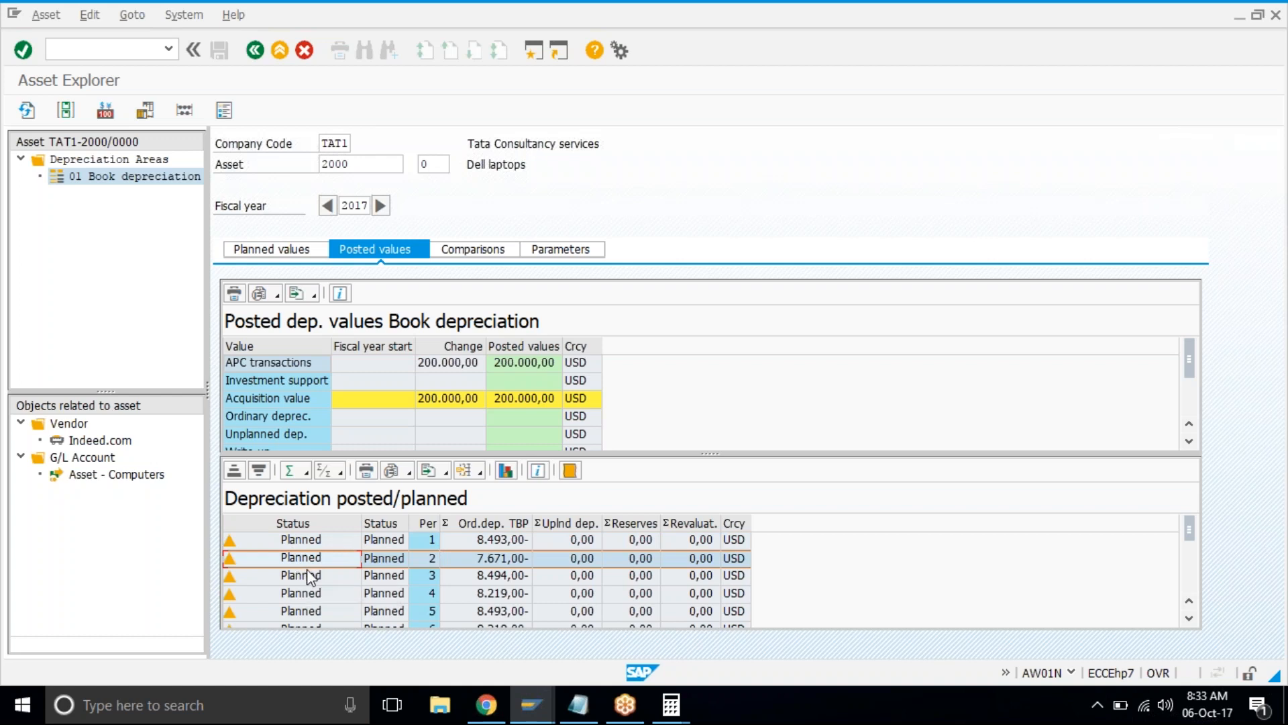
click(310, 577)
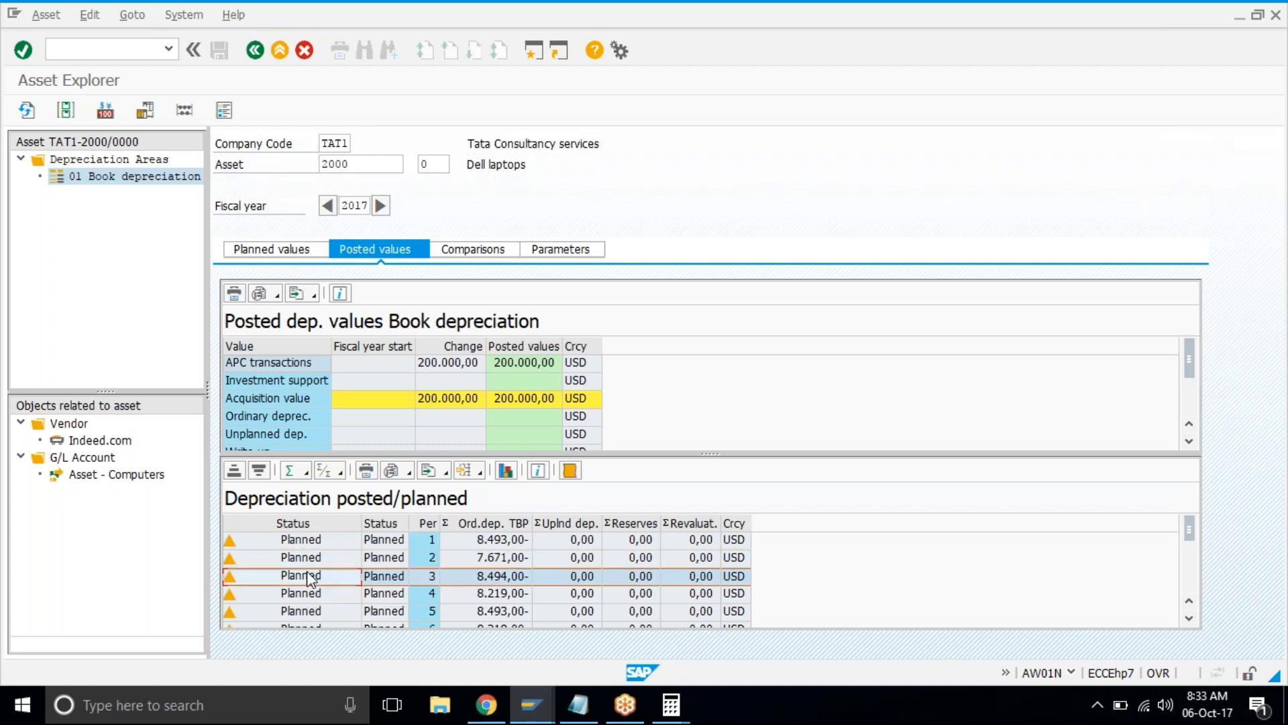
click(318, 591)
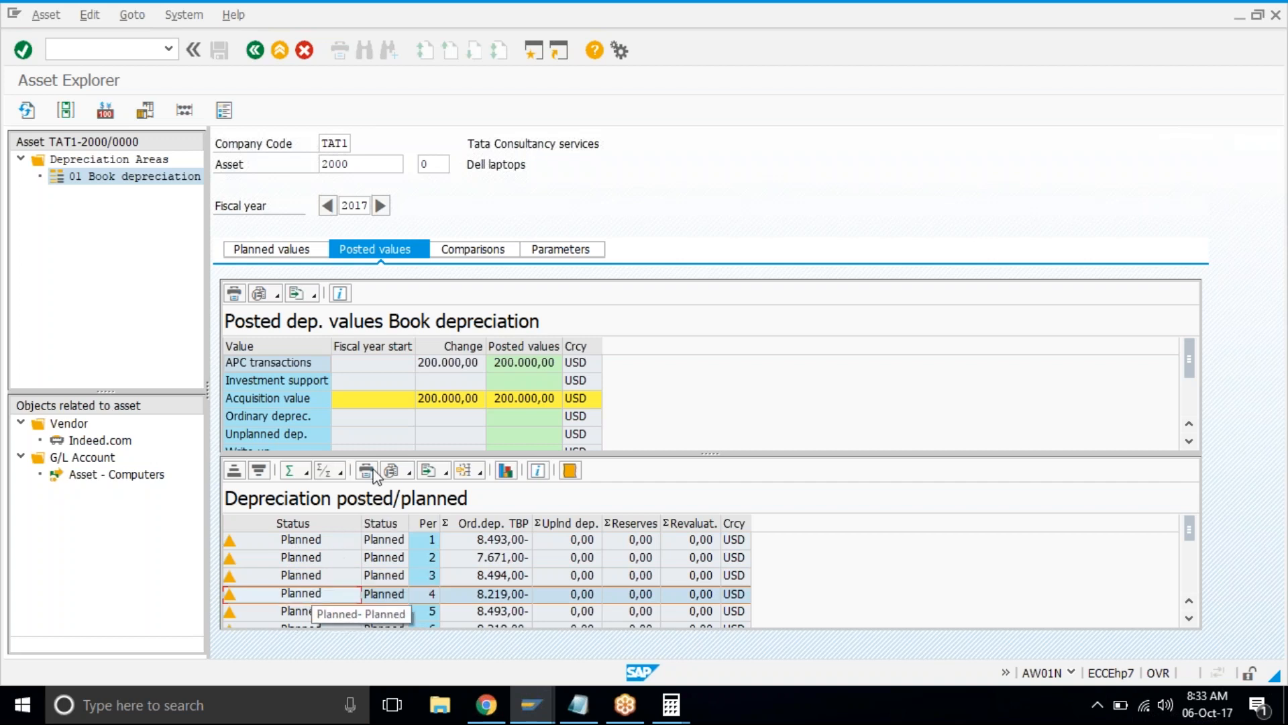
Start a new SAP session and expand Accounting, Financial Accounting and Fixed Assets in the SAP Easy Access tree.
click(539, 55)
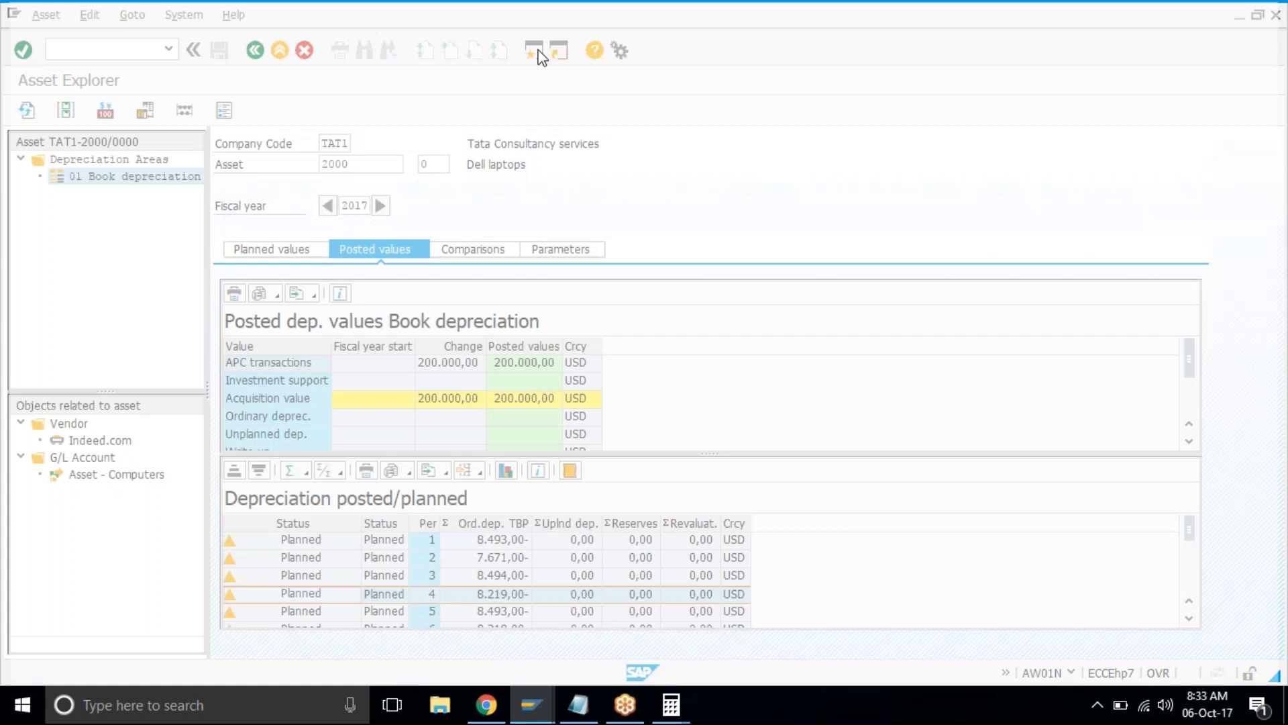
double_click(86, 272)
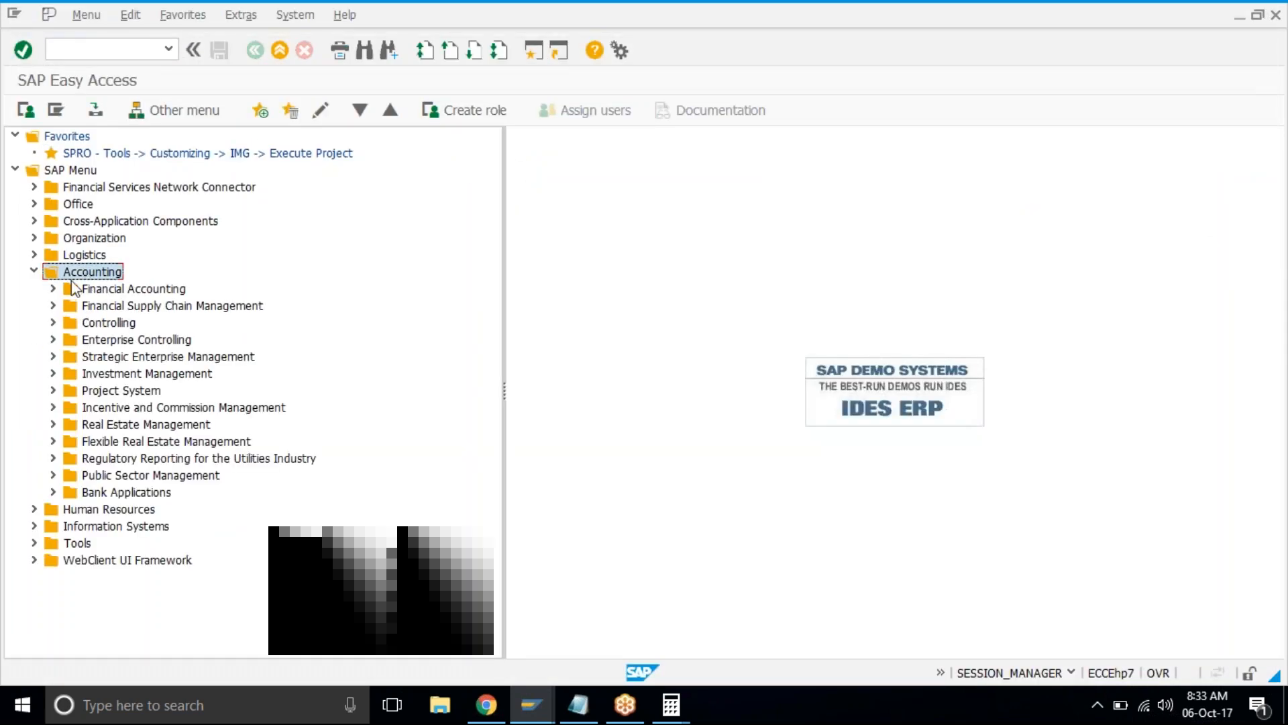
double_click(73, 287)
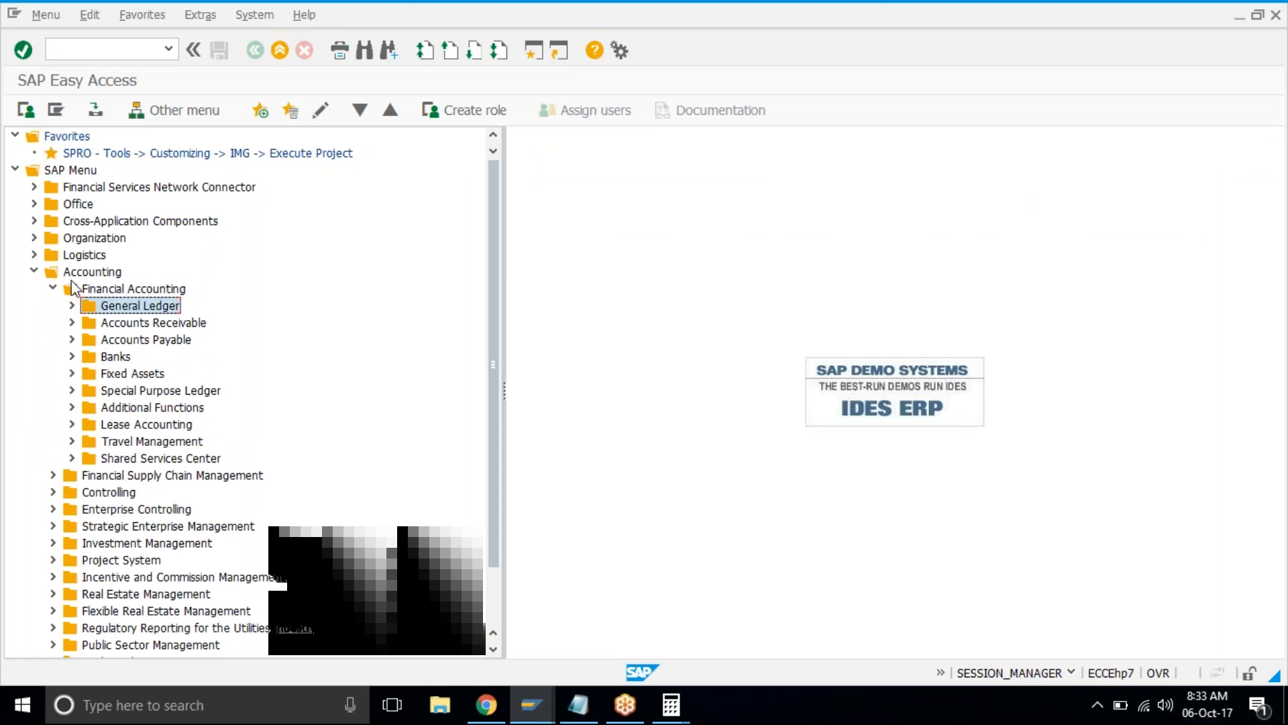
key(Down)
key(Down)
key(Down)
key(Down)
key(Right)
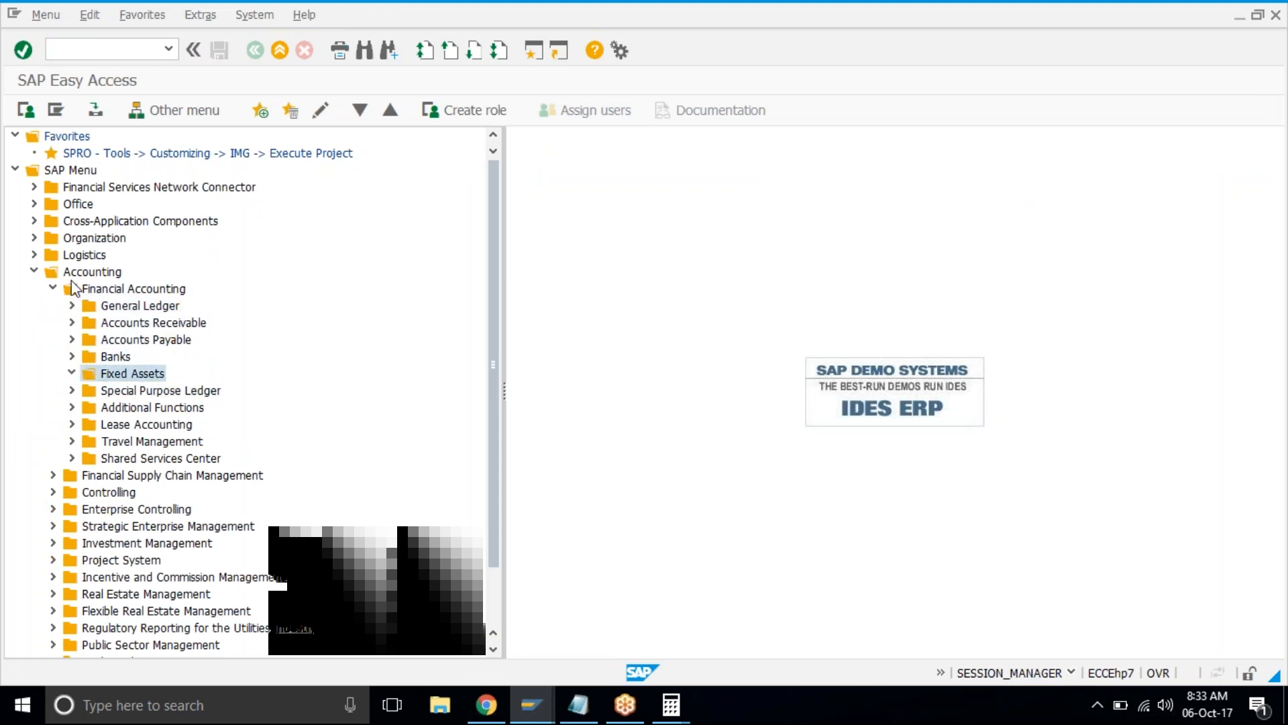
Expand Periodic Processing and Depreciation Run under Fixed Assets, and start AFAB - Execute.
key(Down)
key(Down)
key(Up)
key(Down)
key(Down)
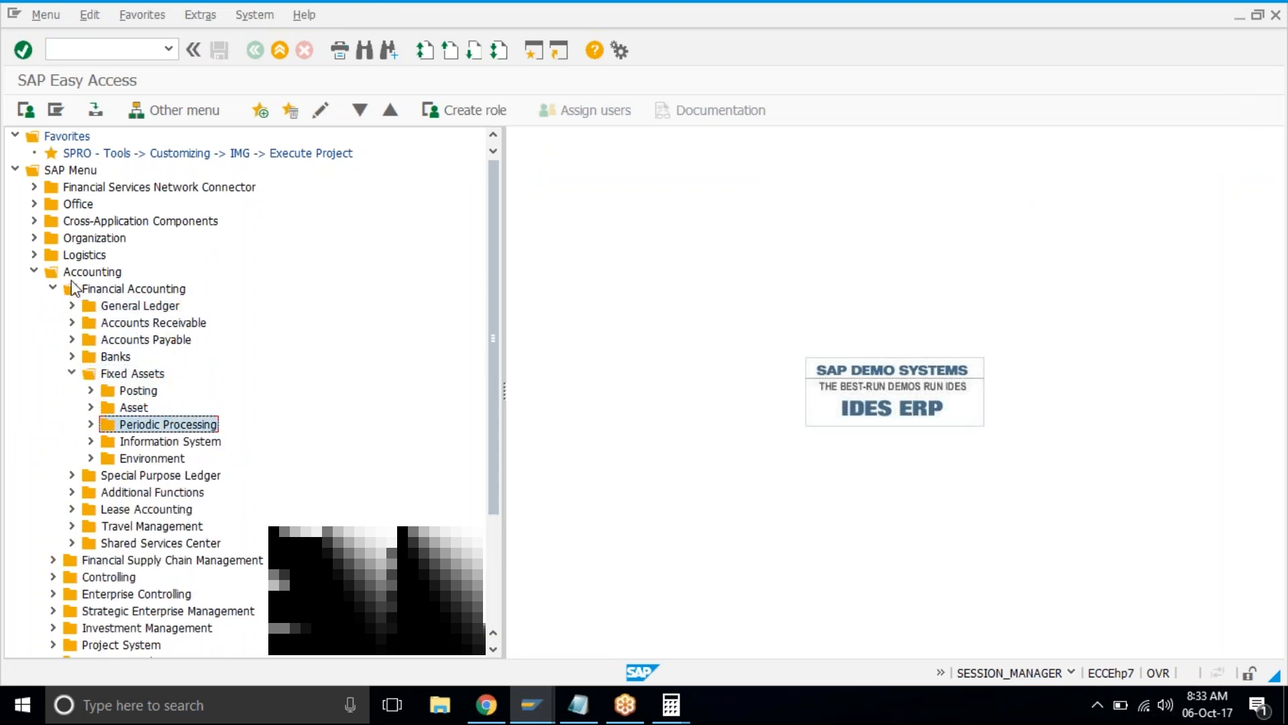
key(Right)
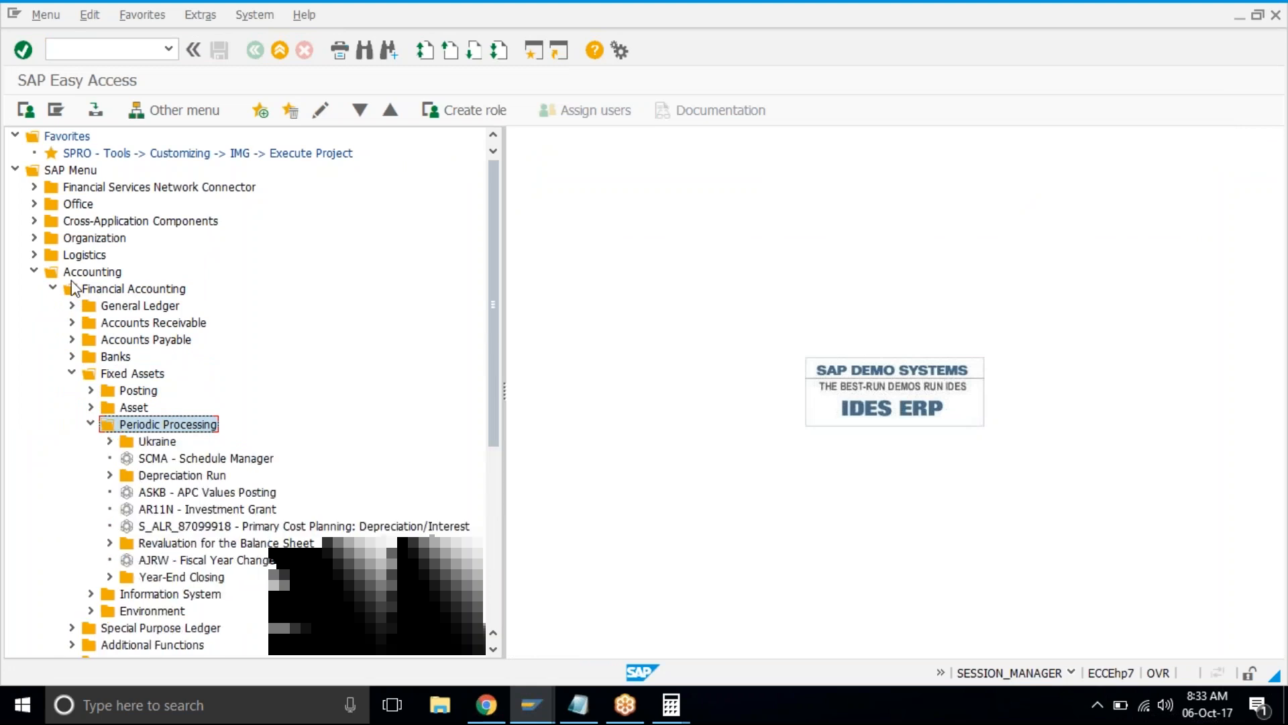
key(Down)
key(Down)
key(Down)
key(Right)
key(Down)
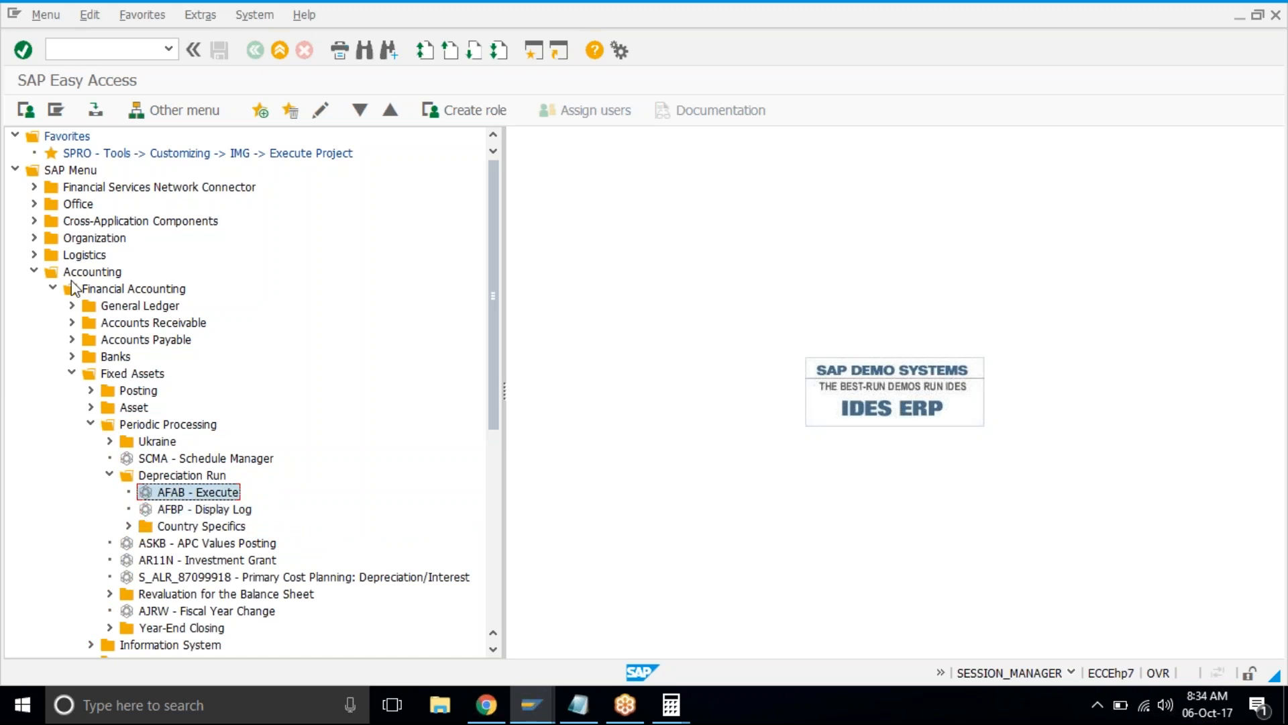
key(Return)
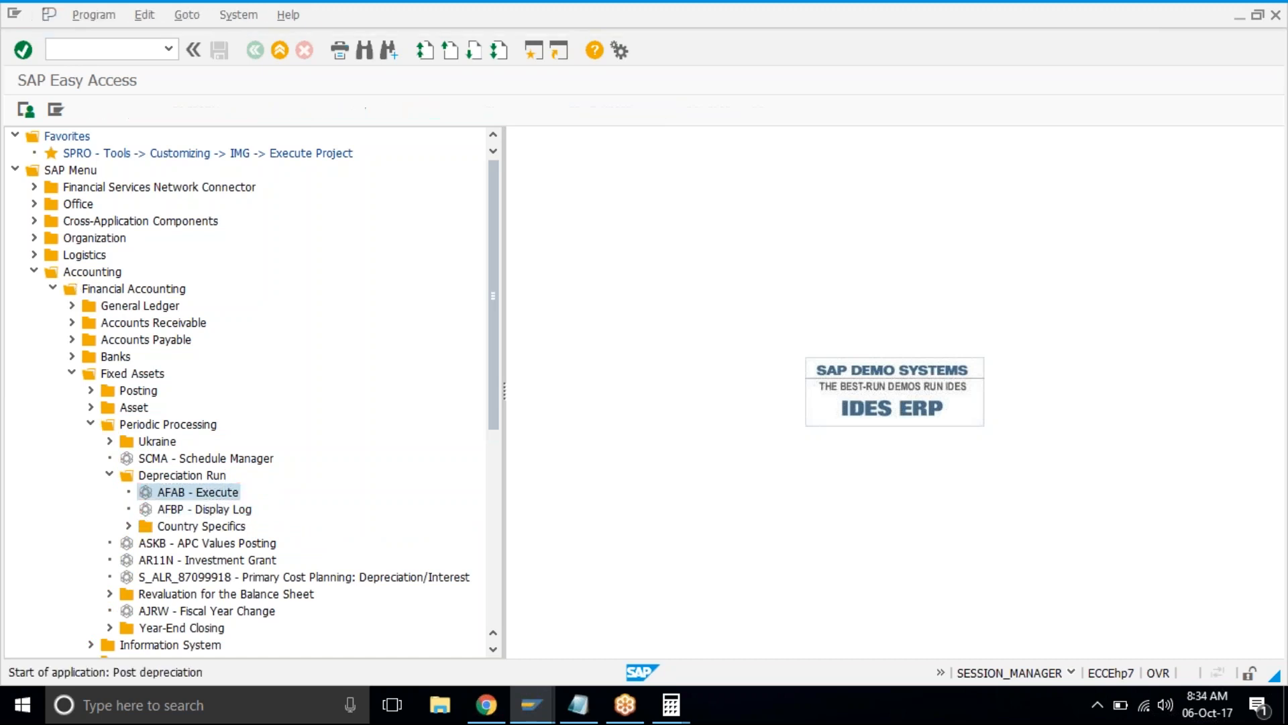
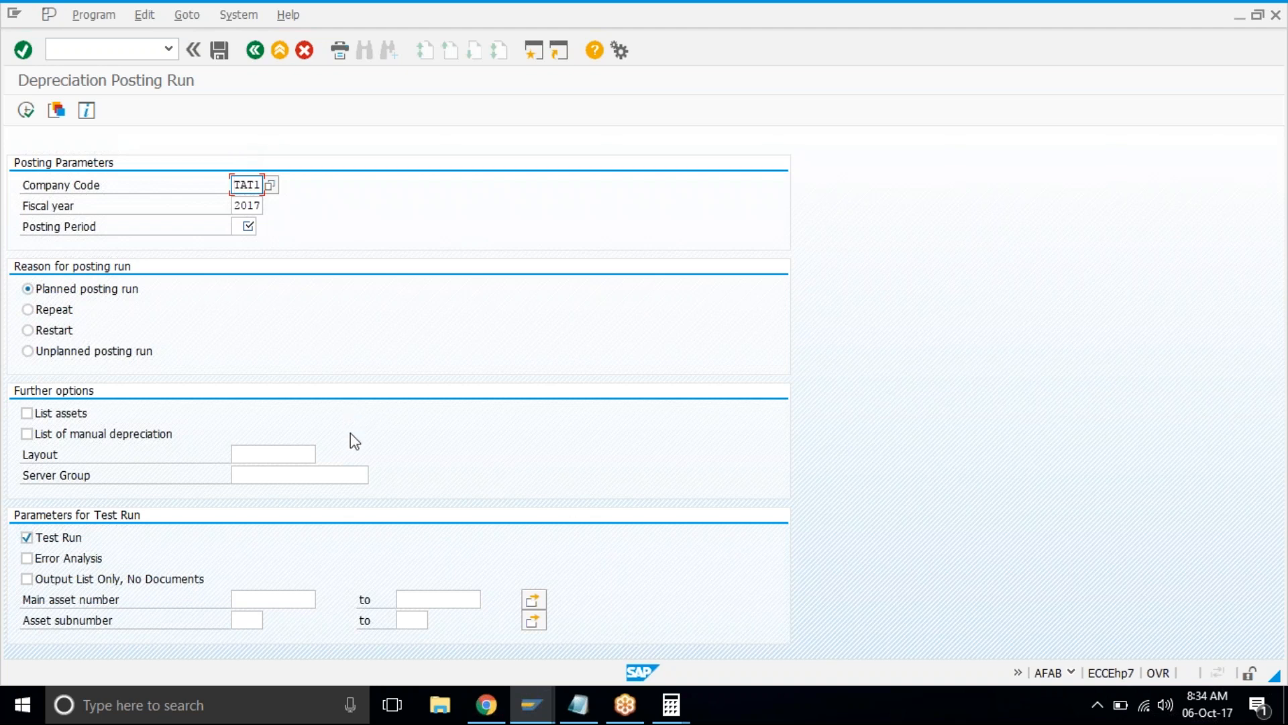
Set the posting period of the planned depreciation posting run to 1.
click(245, 227)
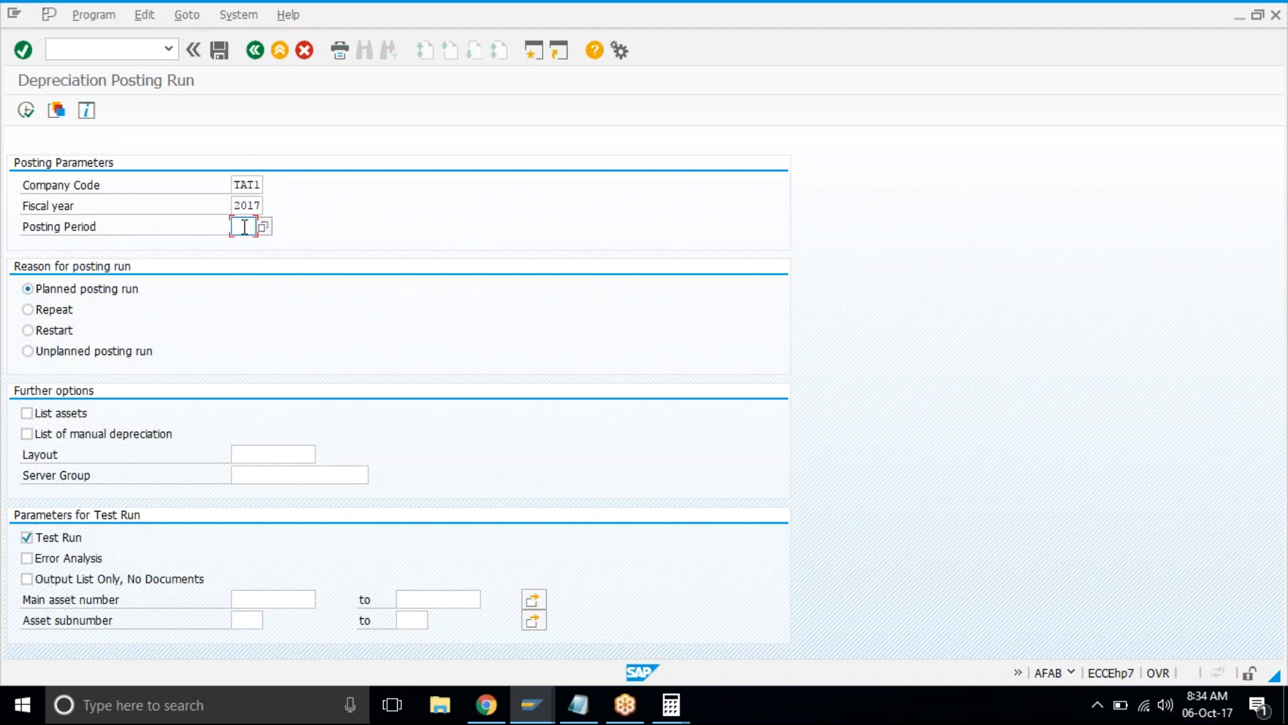
text(01)
key(Delete)
click(149, 230)
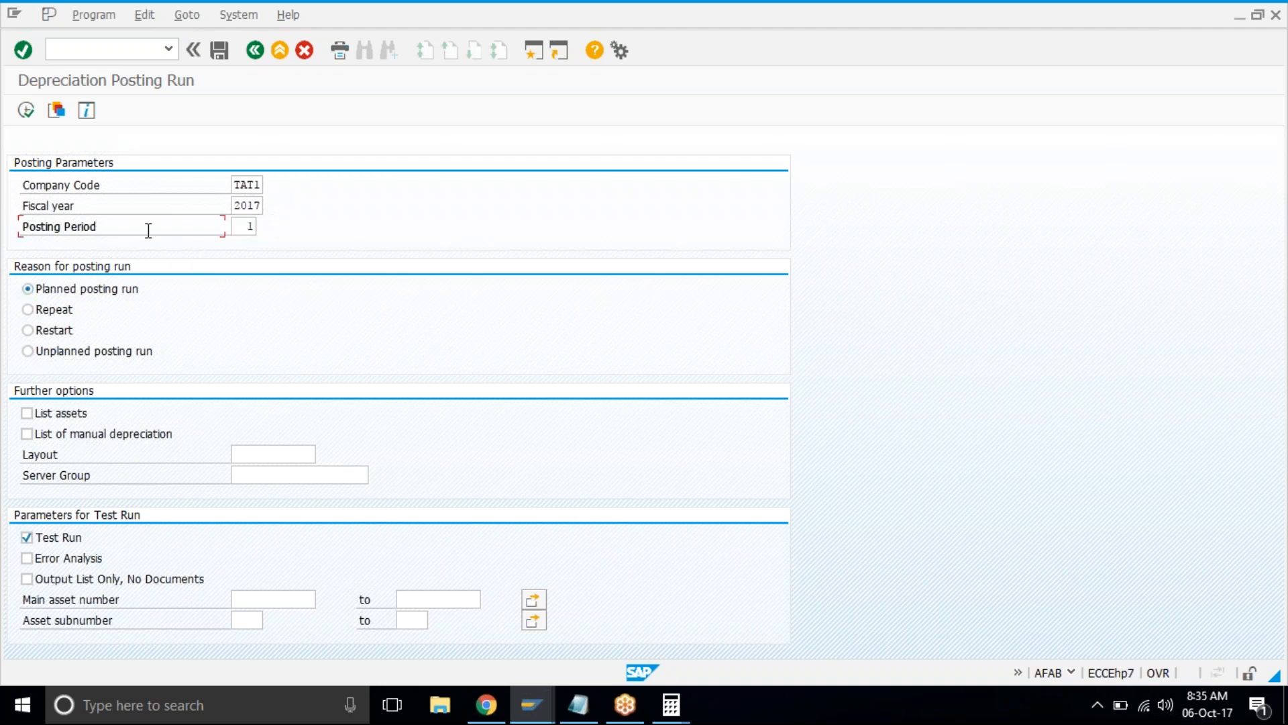
click(239, 229)
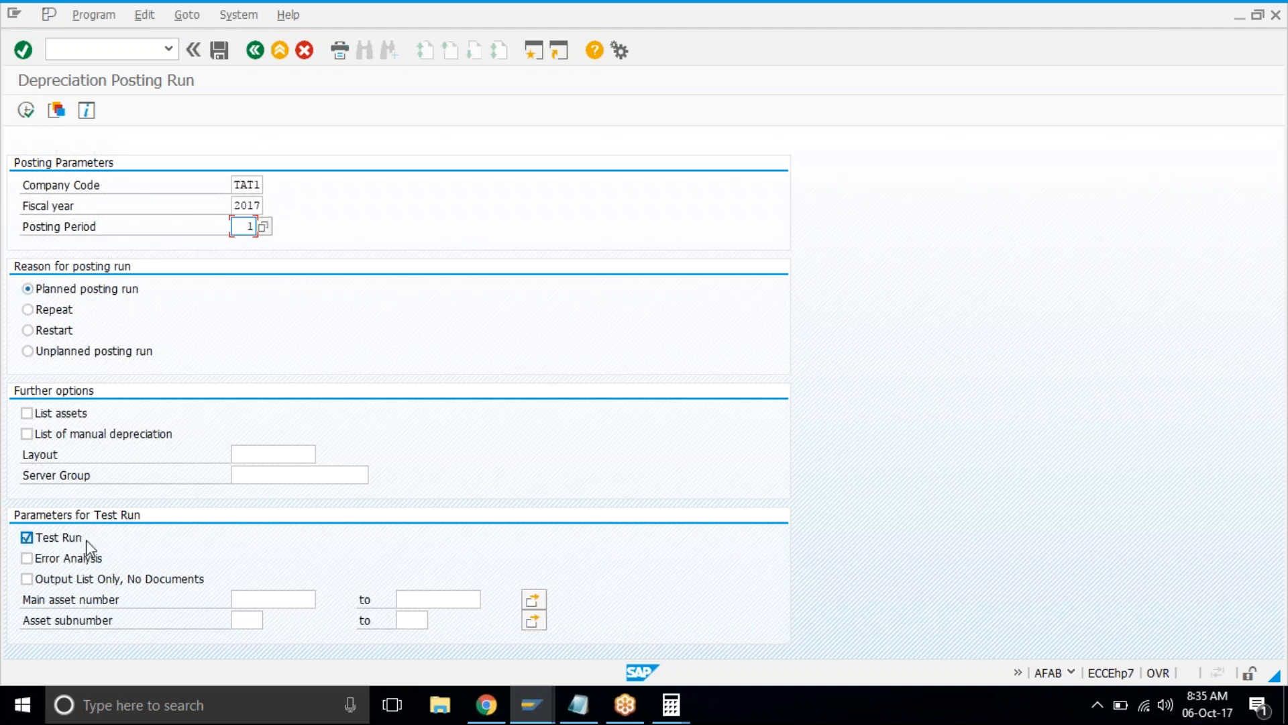
Execute the depreciation test run, agree to online processing, and check the planned amounts for TAT01 and TAT02.
click(27, 111)
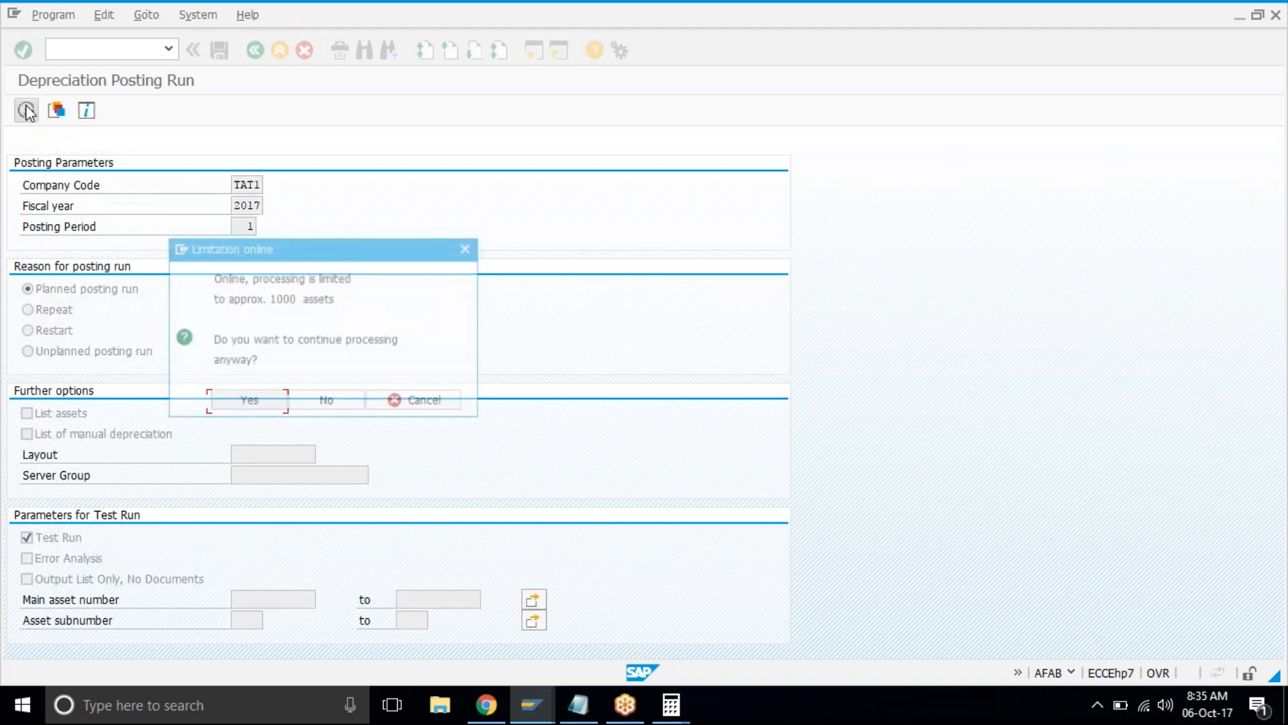
click(265, 401)
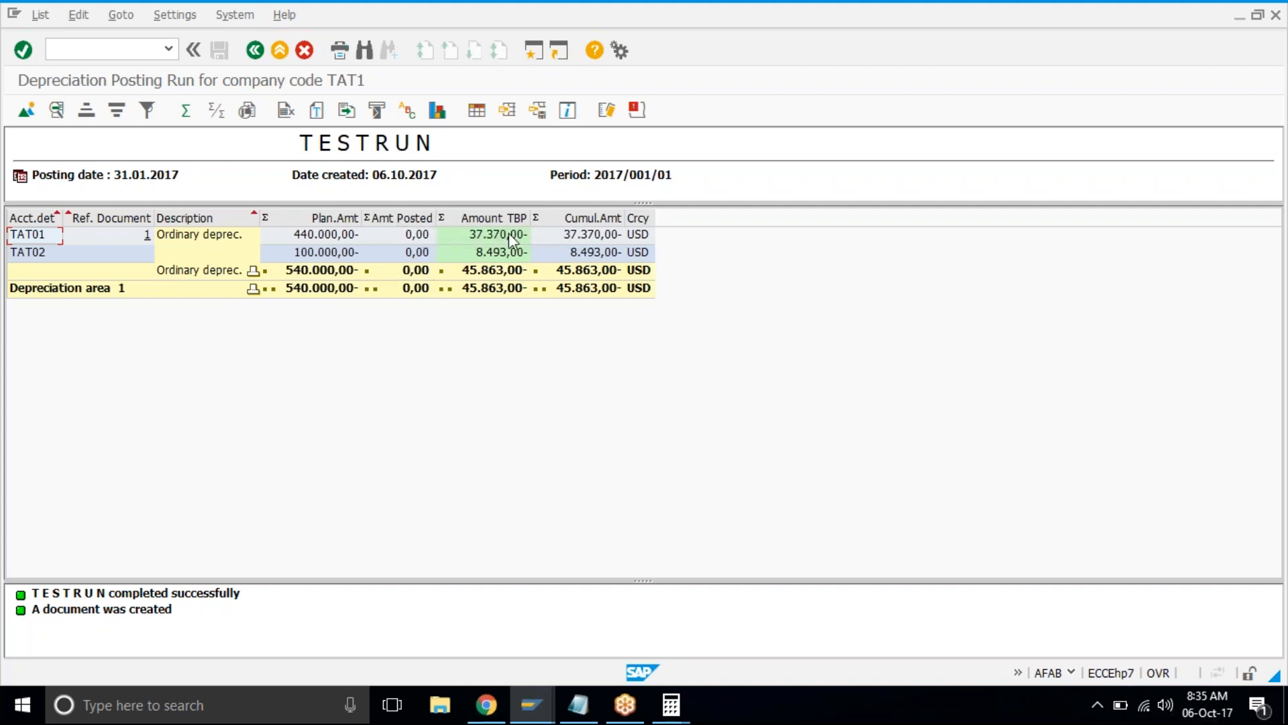
click(341, 235)
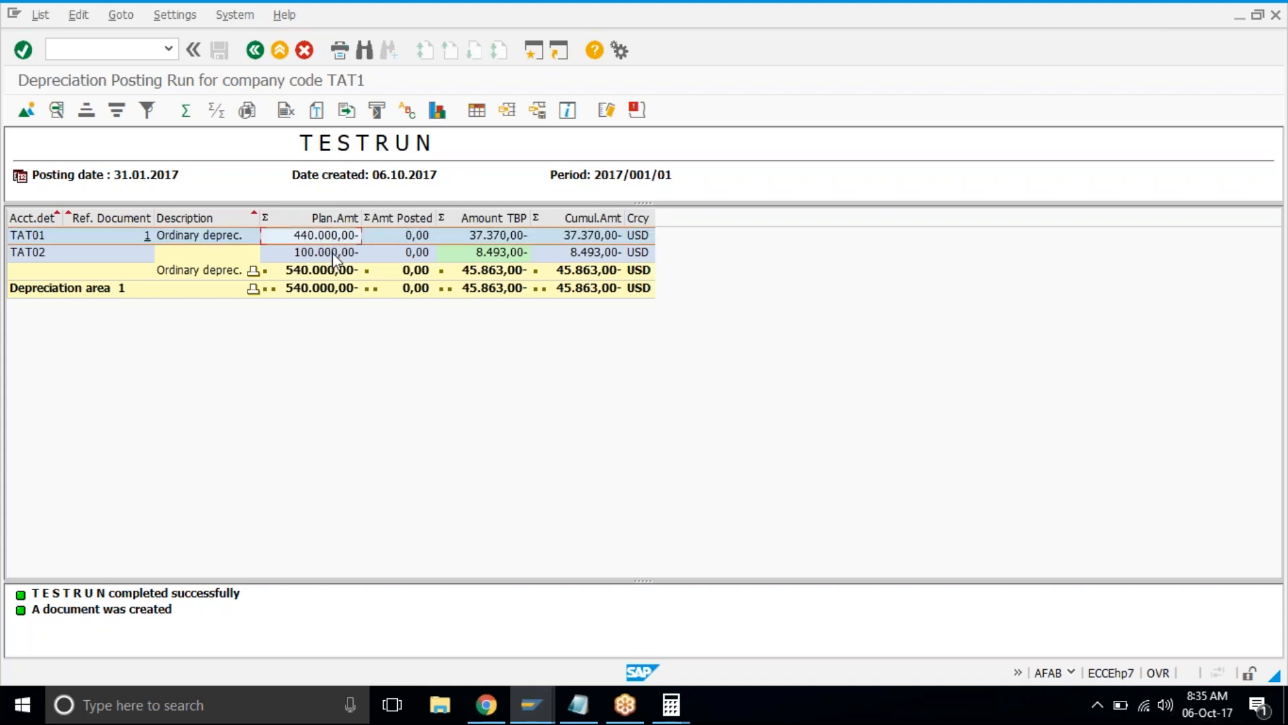
click(332, 252)
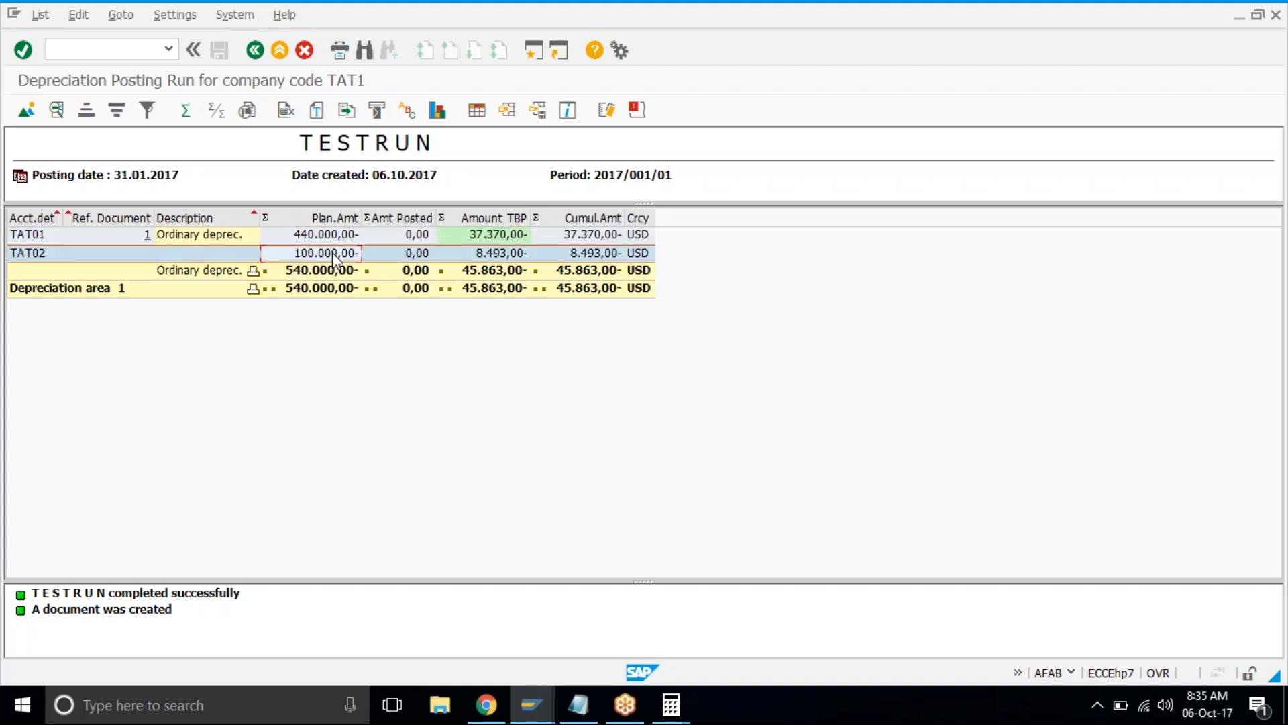
Check the amounts to be posted for TAT01 and TAT02 in the period 1 test run, and return to the run parameters.
click(493, 235)
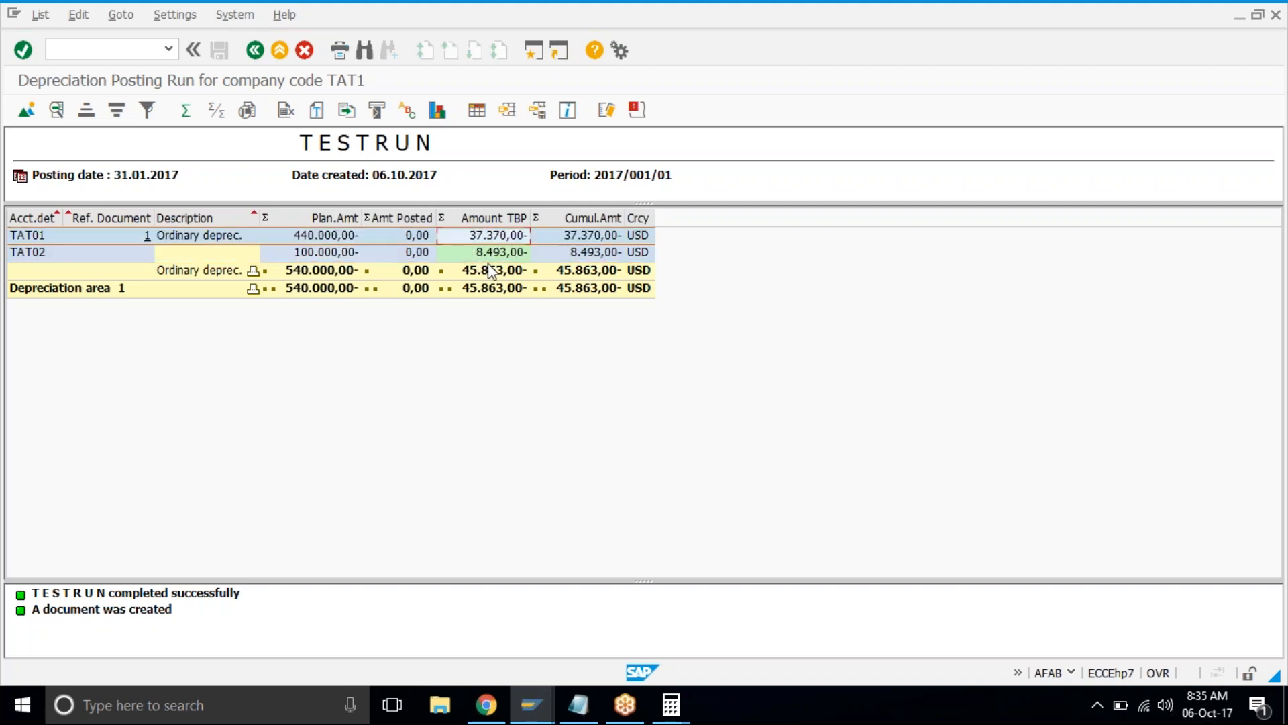
click(490, 258)
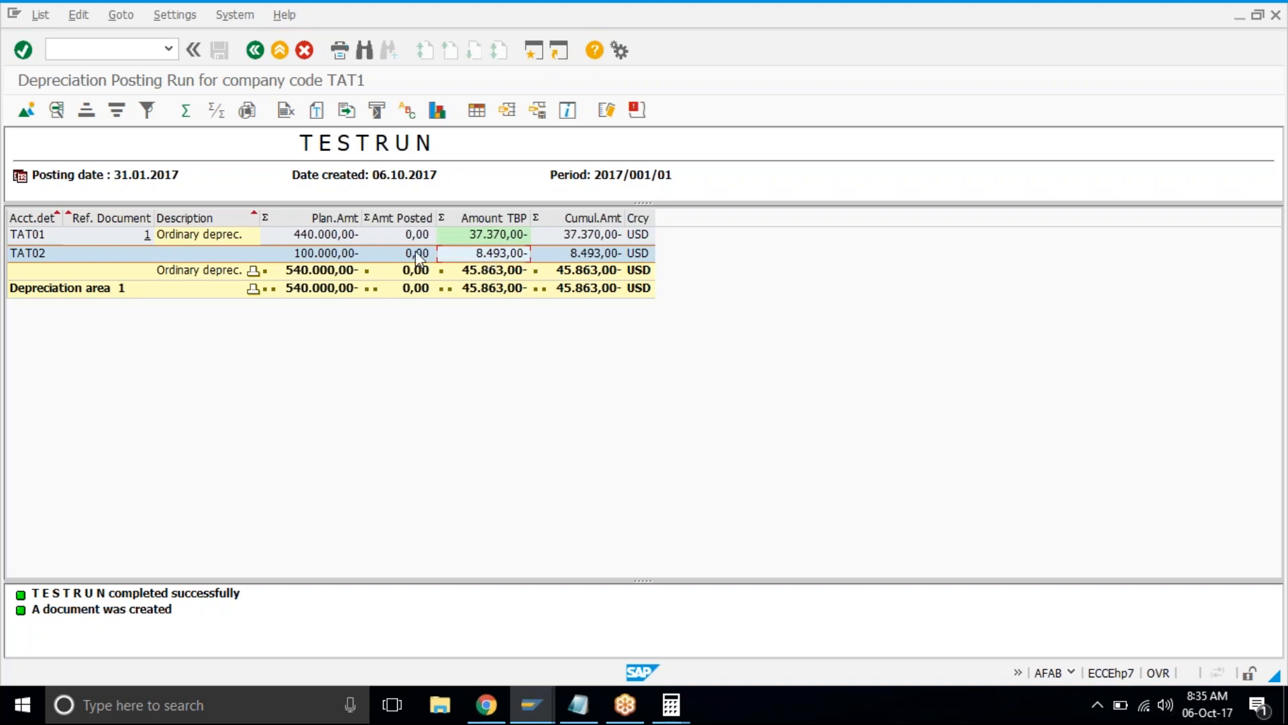
click(255, 57)
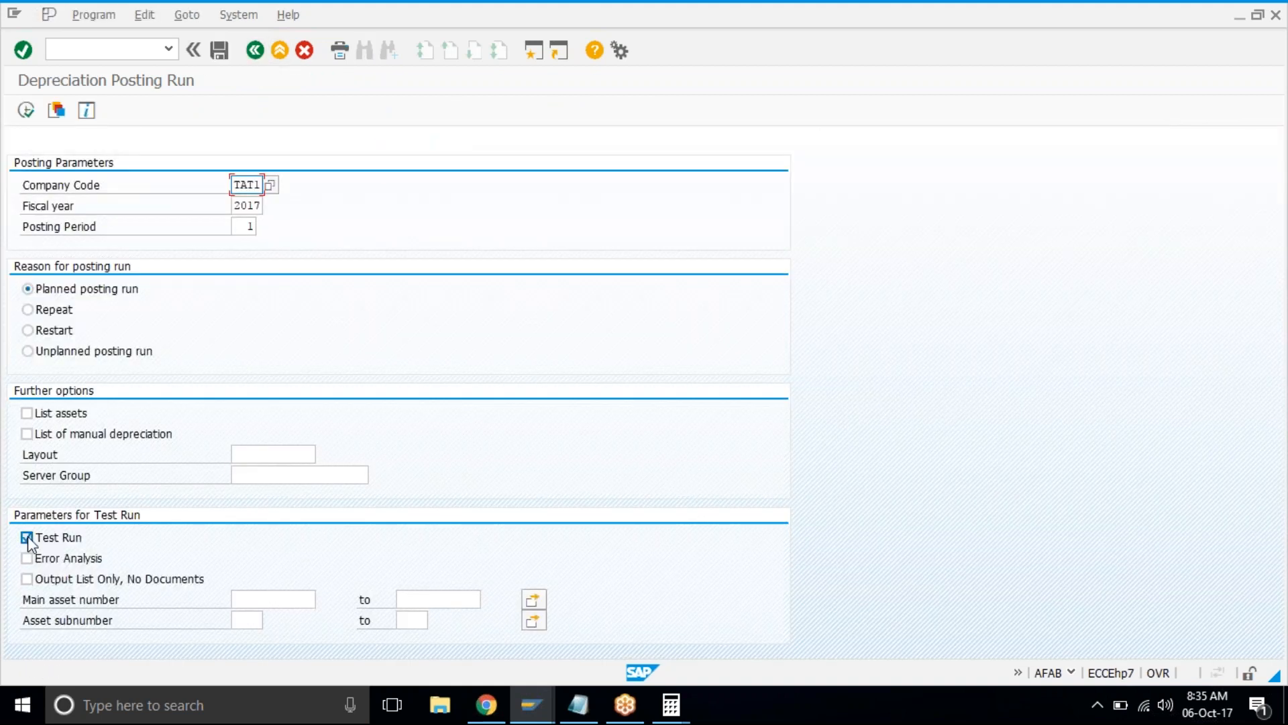
Turn off Test Run, try to execute the period 1 posting run directly, and close the information dialog.
click(27, 538)
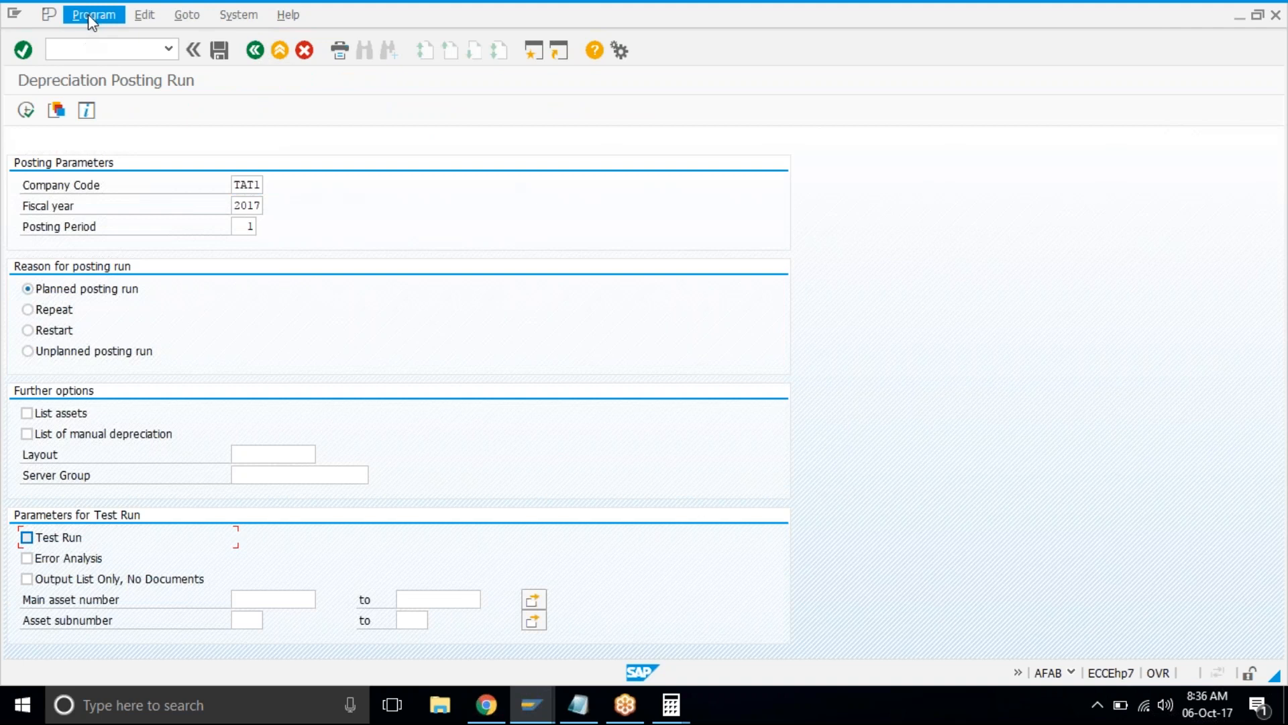
click(88, 14)
click(503, 109)
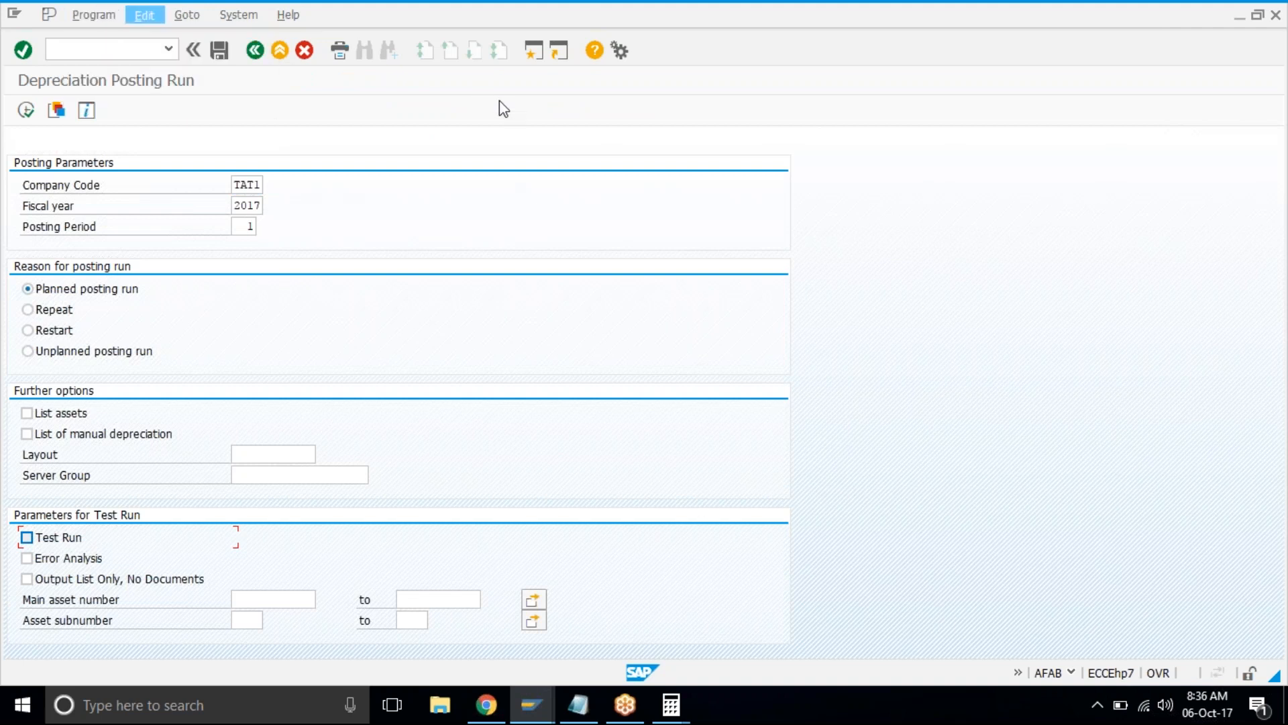
key(Down)
key(Escape)
click(27, 110)
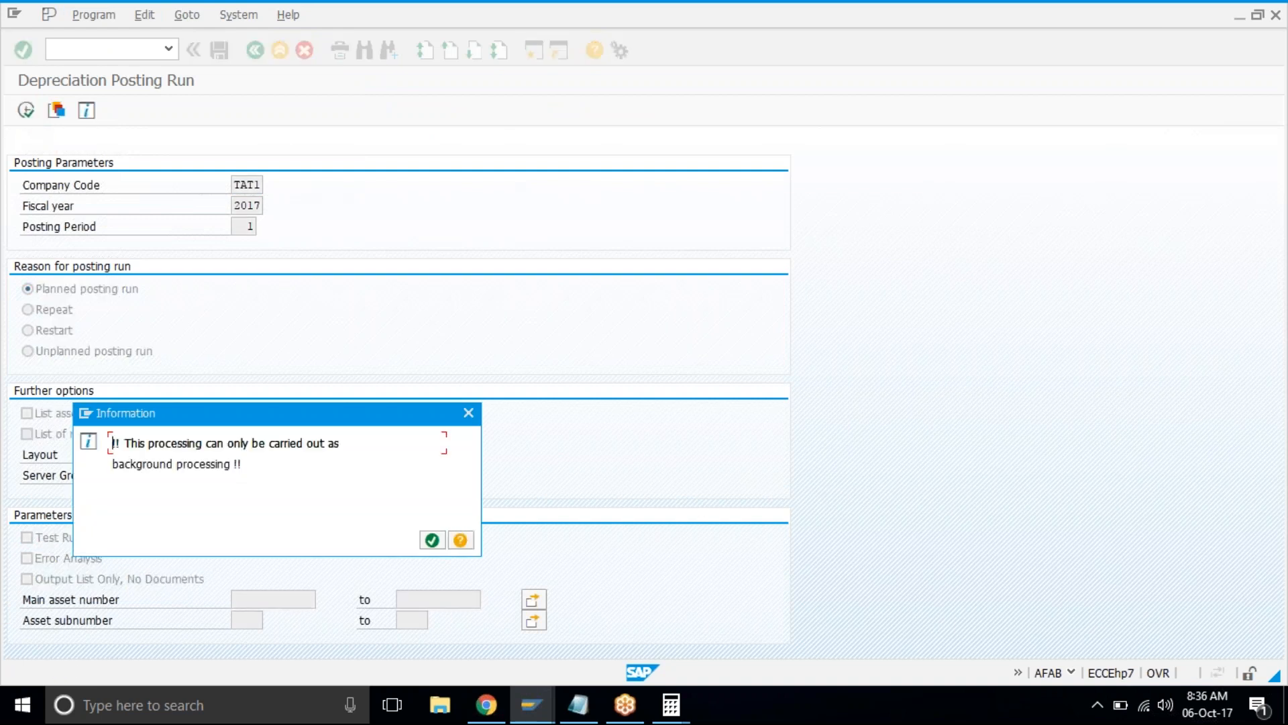
drag(131, 437, 284, 483)
click(284, 483)
click(432, 540)
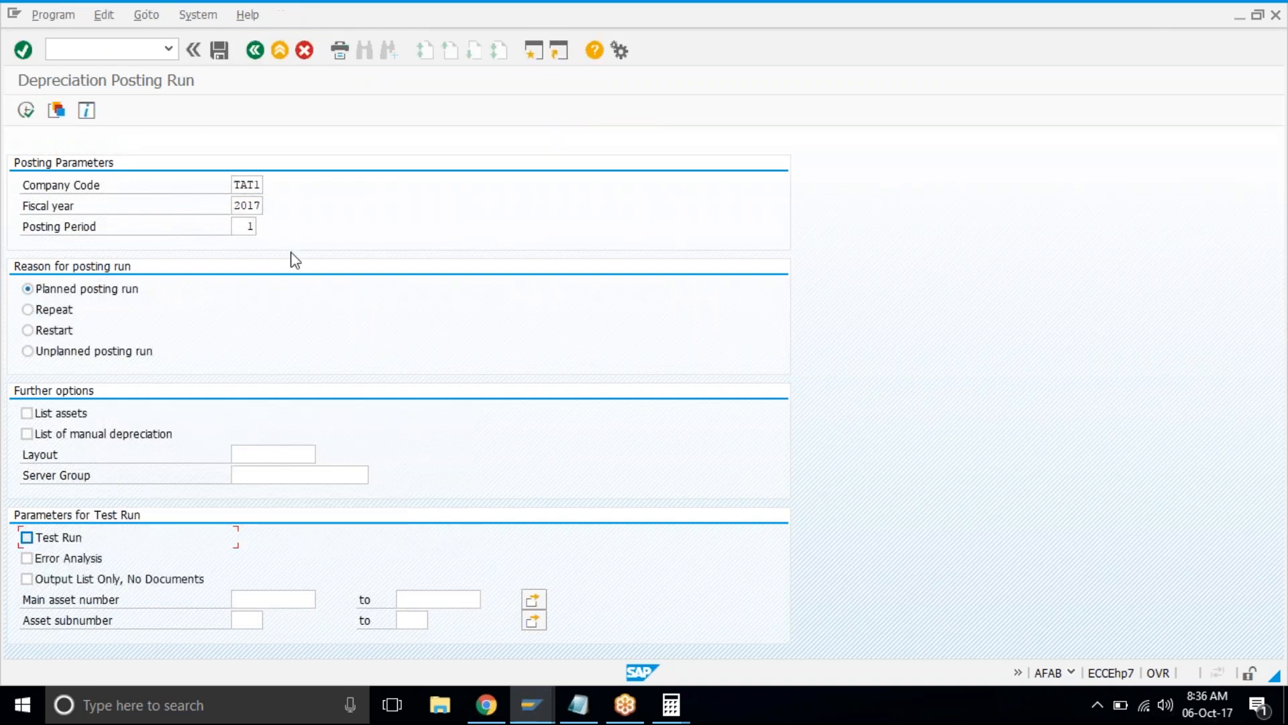
Execute the period 1 depreciation posting in the background with output device LP01, and save the job with an immediate start.
click(54, 15)
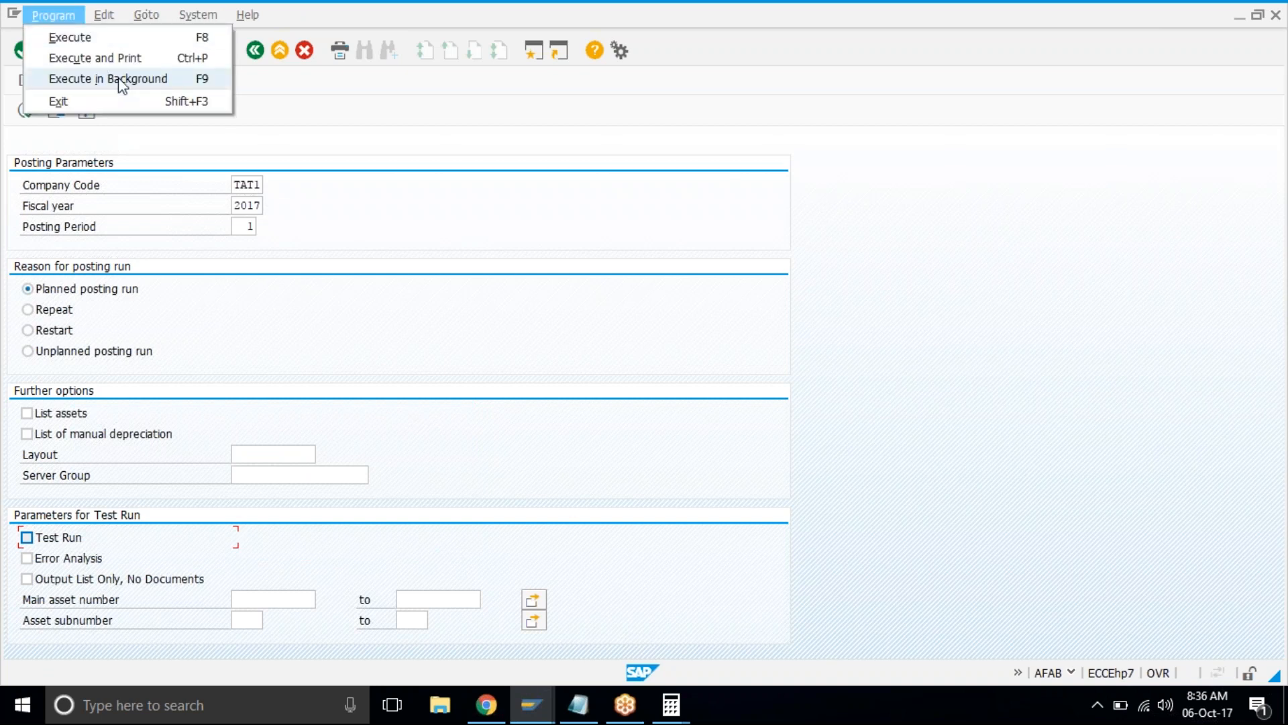
click(150, 80)
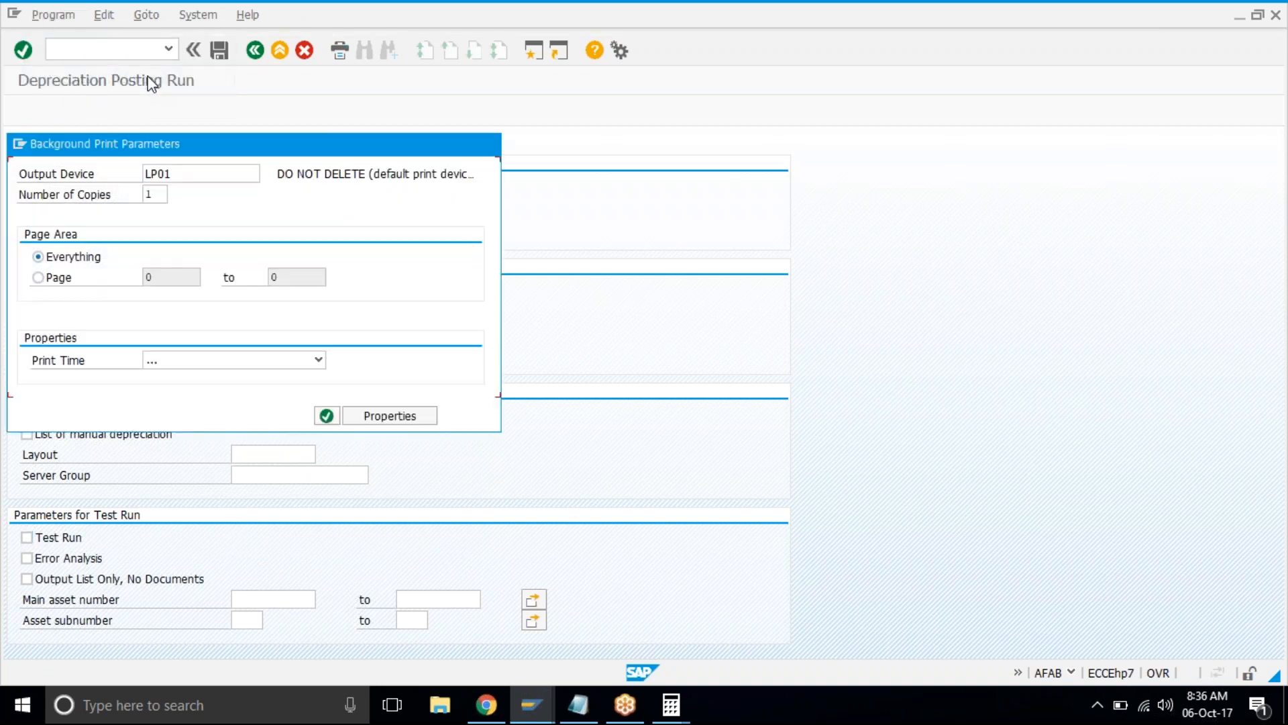
click(326, 415)
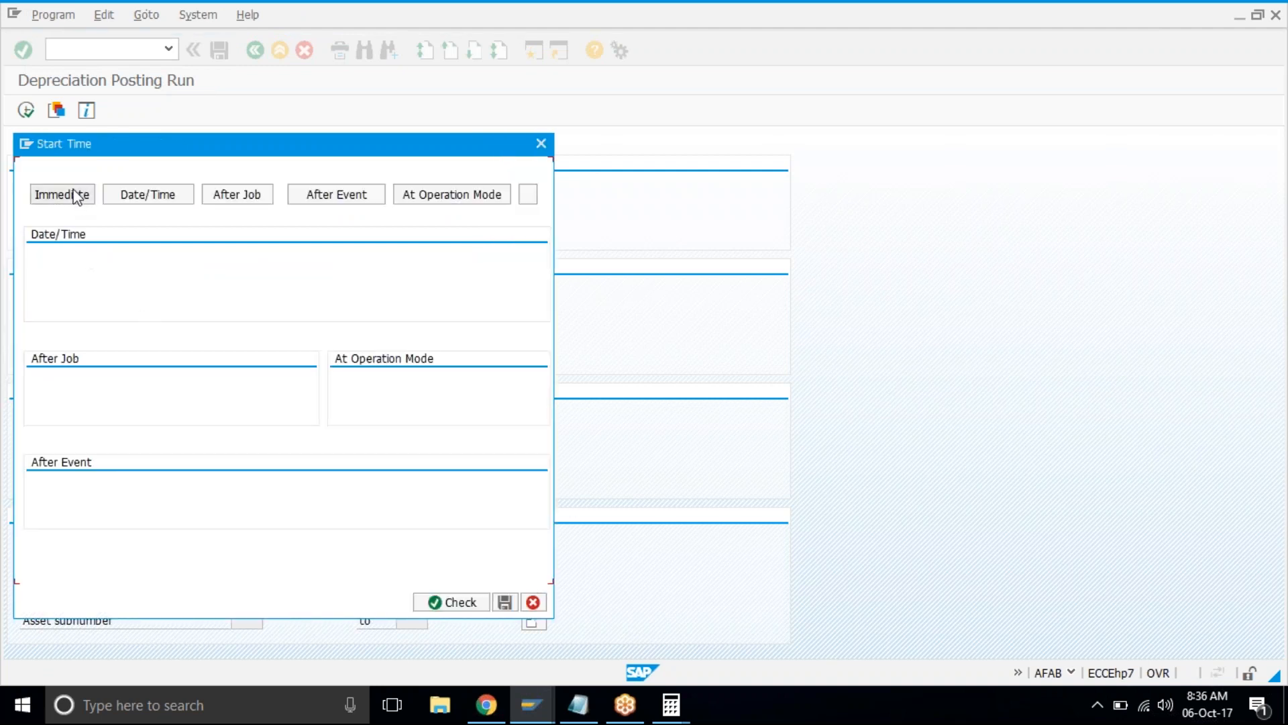
click(75, 196)
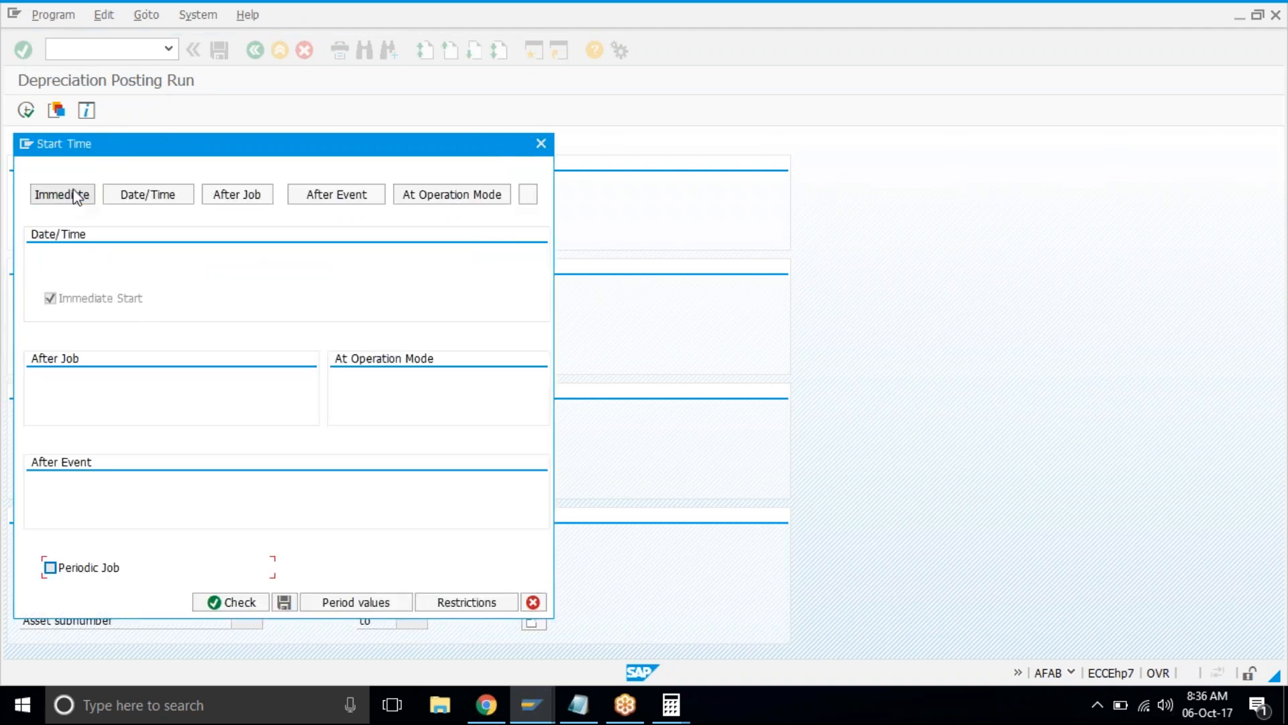
click(284, 603)
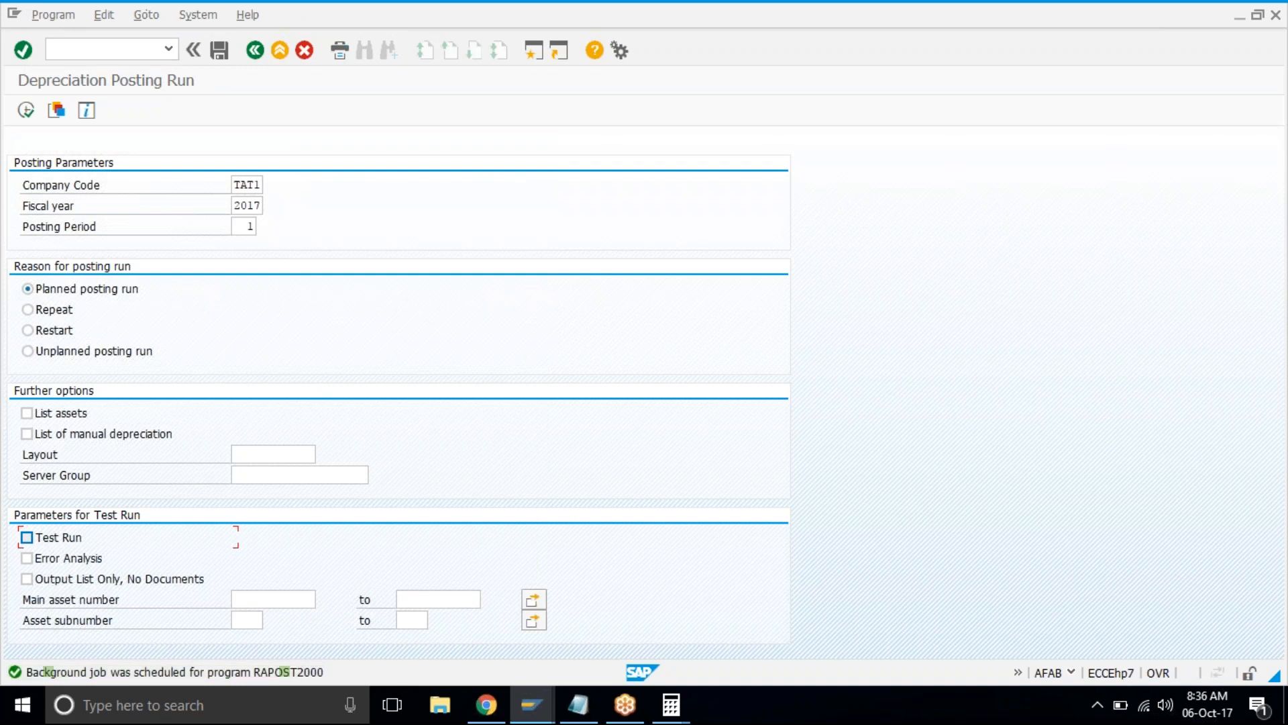
Switch to the Asset Explorer session and look over the planned and posted values of asset 2000.
click(536, 717)
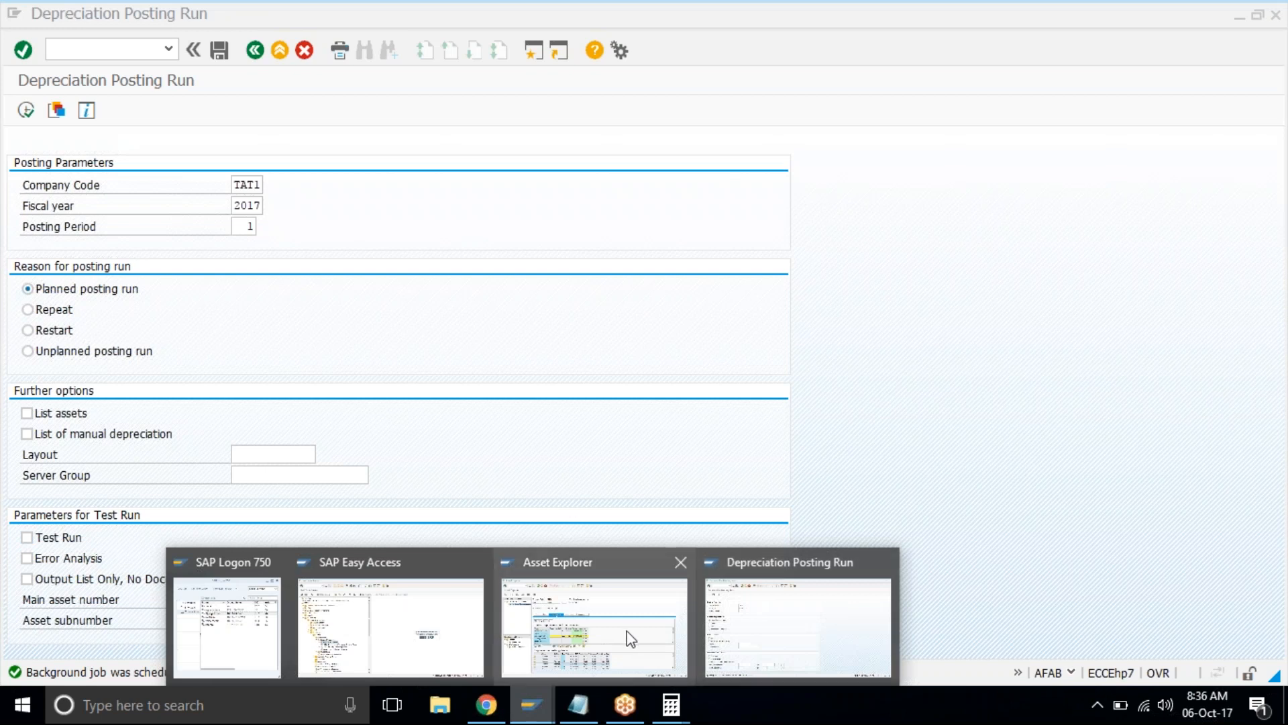
click(631, 638)
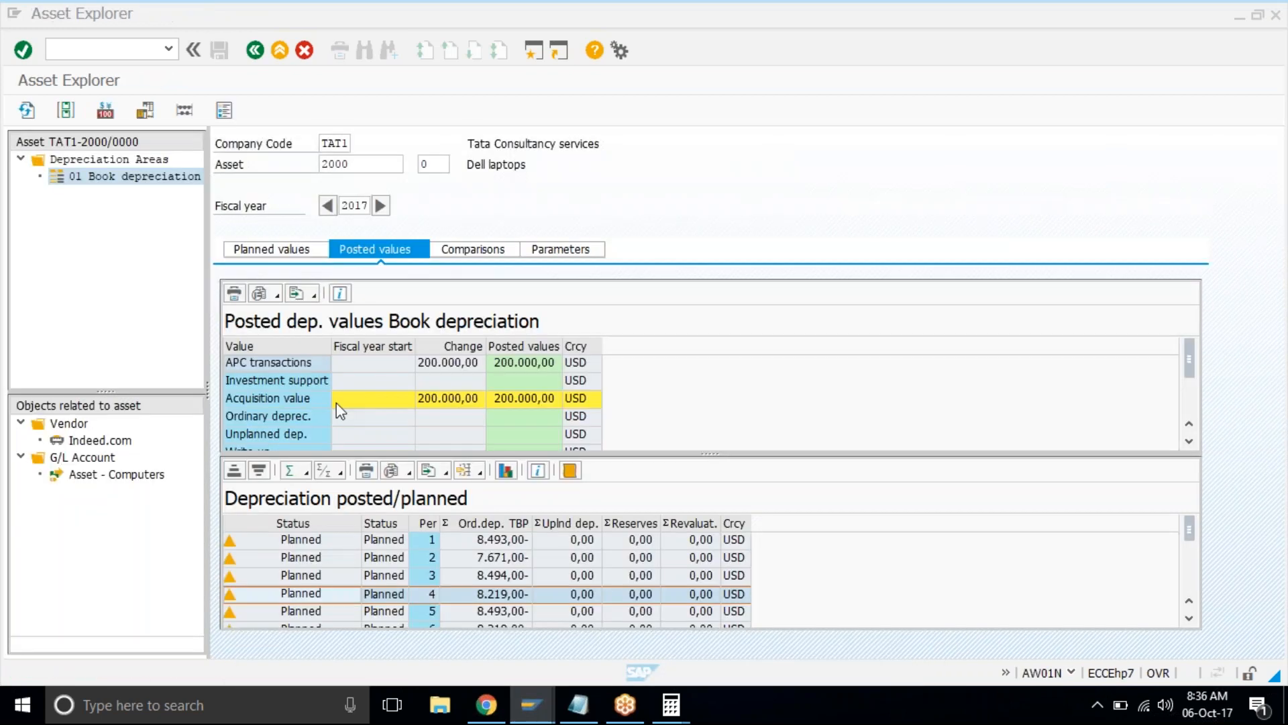
click(272, 249)
click(379, 248)
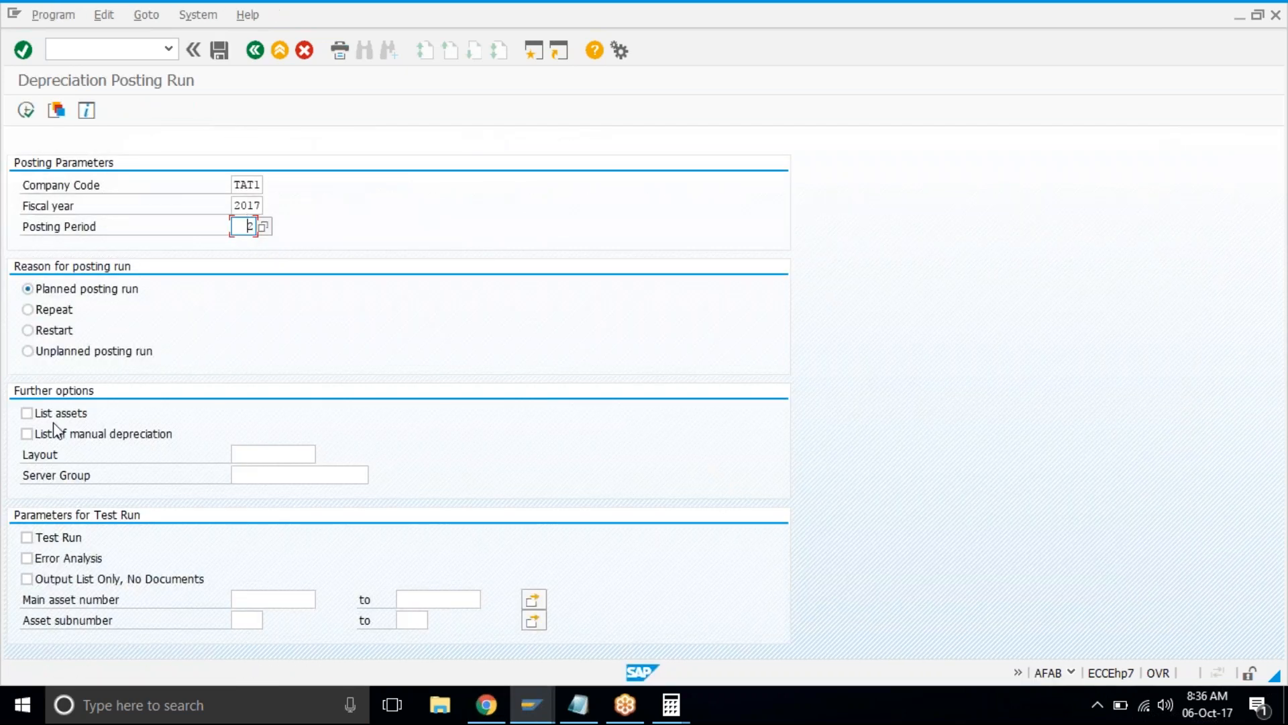
Turn on Test Run and execute the depreciation posting run for period 2, agreeing to online processing.
click(52, 542)
click(27, 110)
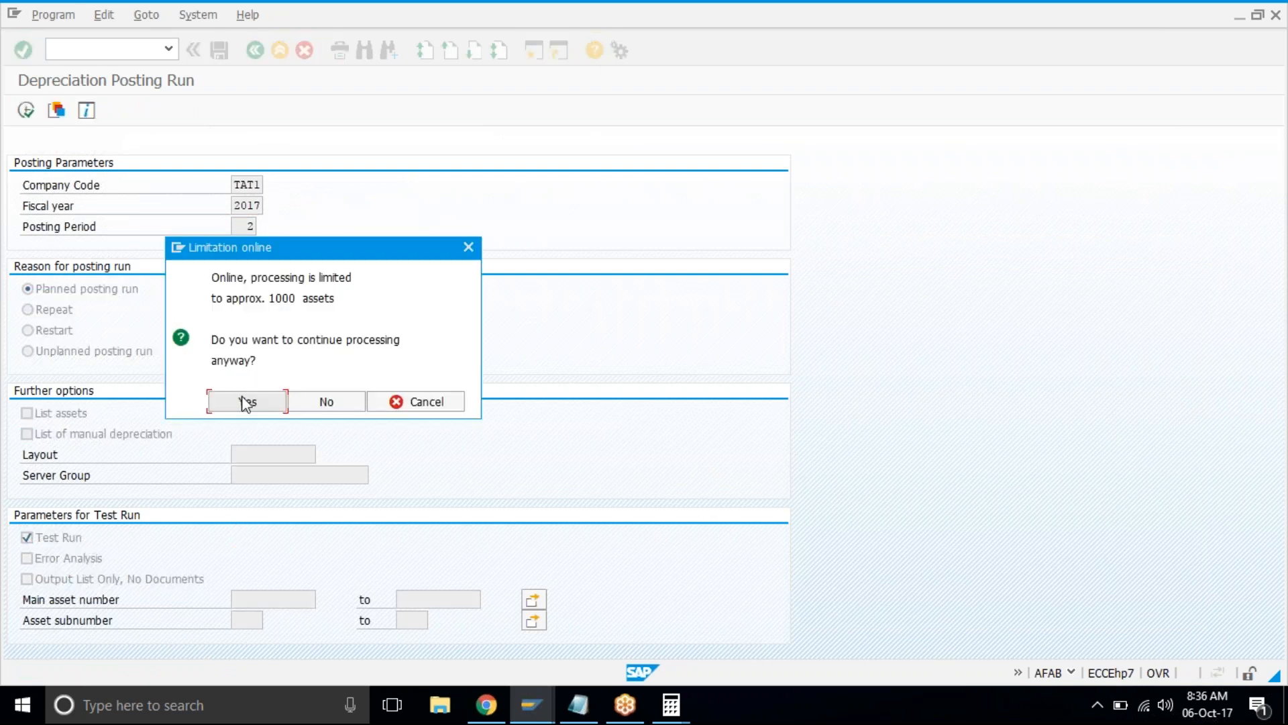
click(247, 401)
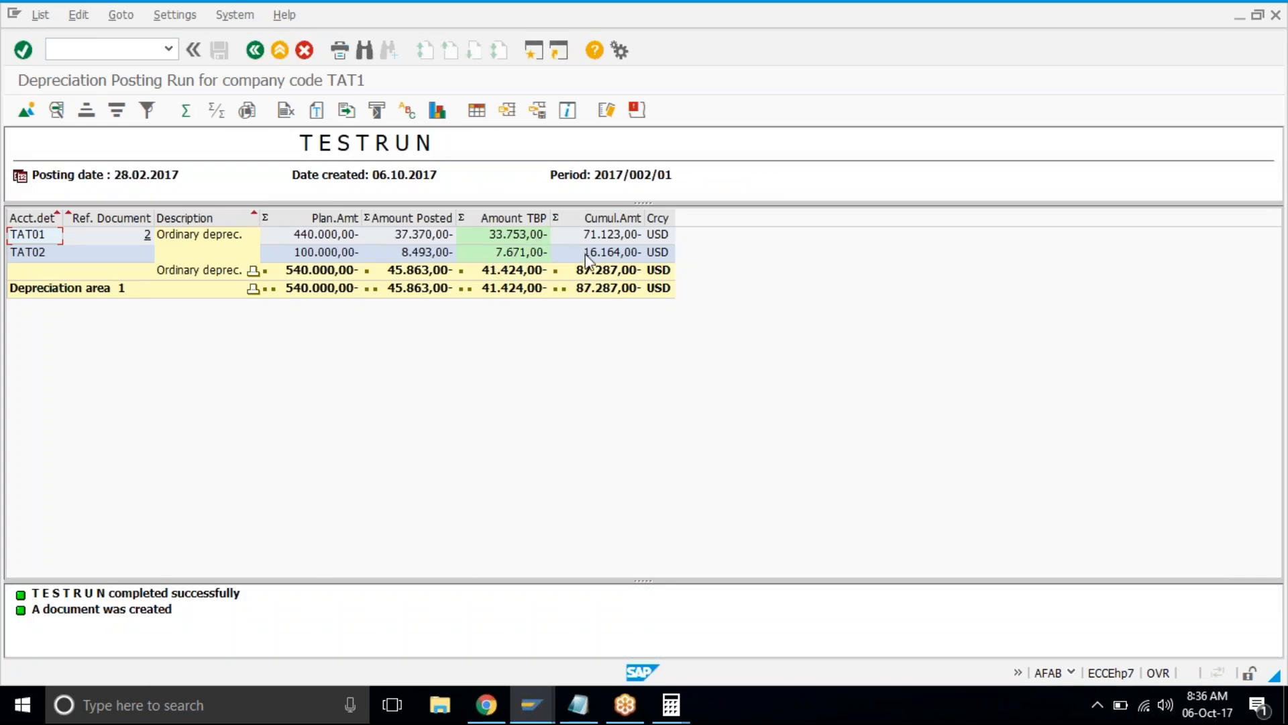
Check the posted and to-be-posted amounts for TAT01 and TAT02 in the period 2 test run, and return to the run parameters.
click(527, 254)
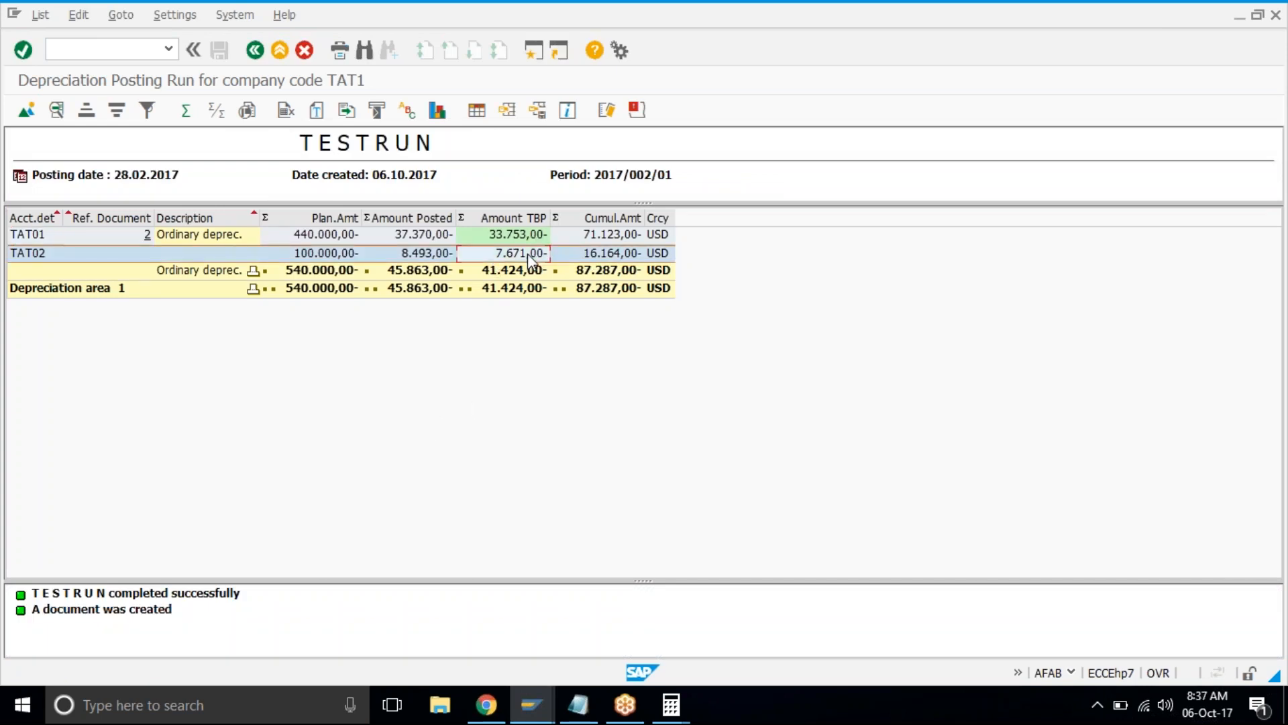
click(522, 236)
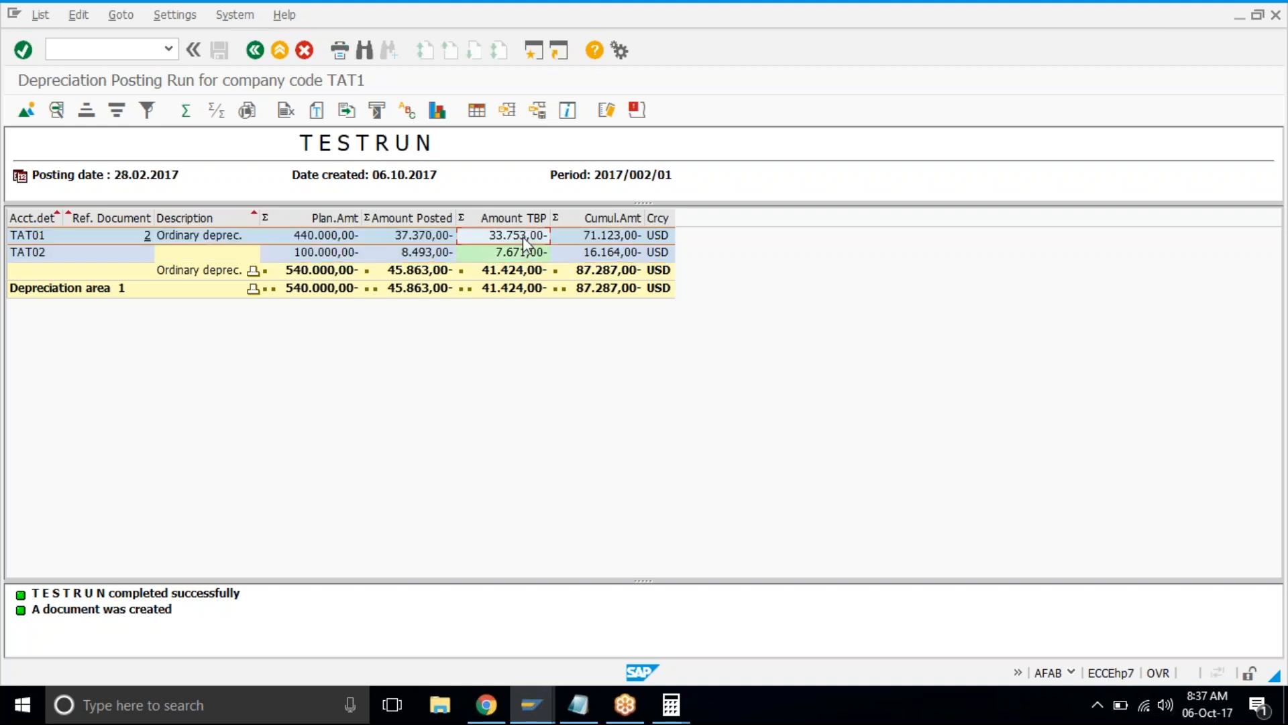
click(423, 255)
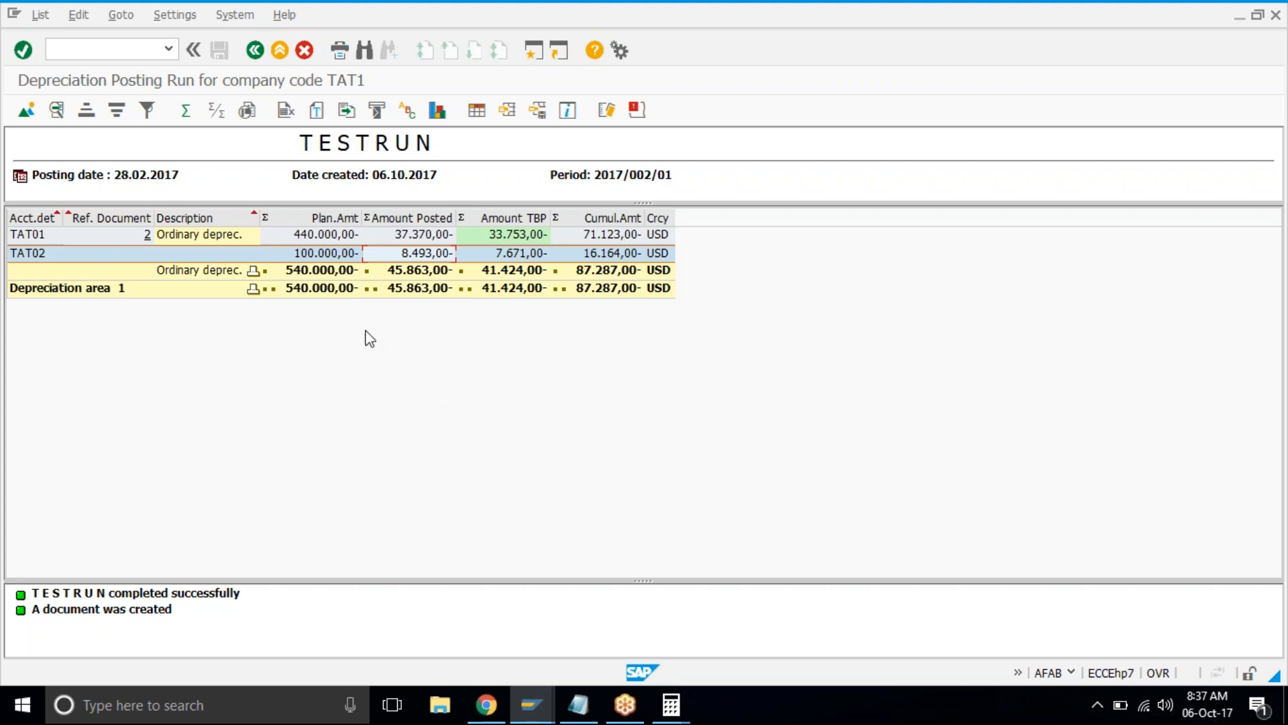
click(255, 51)
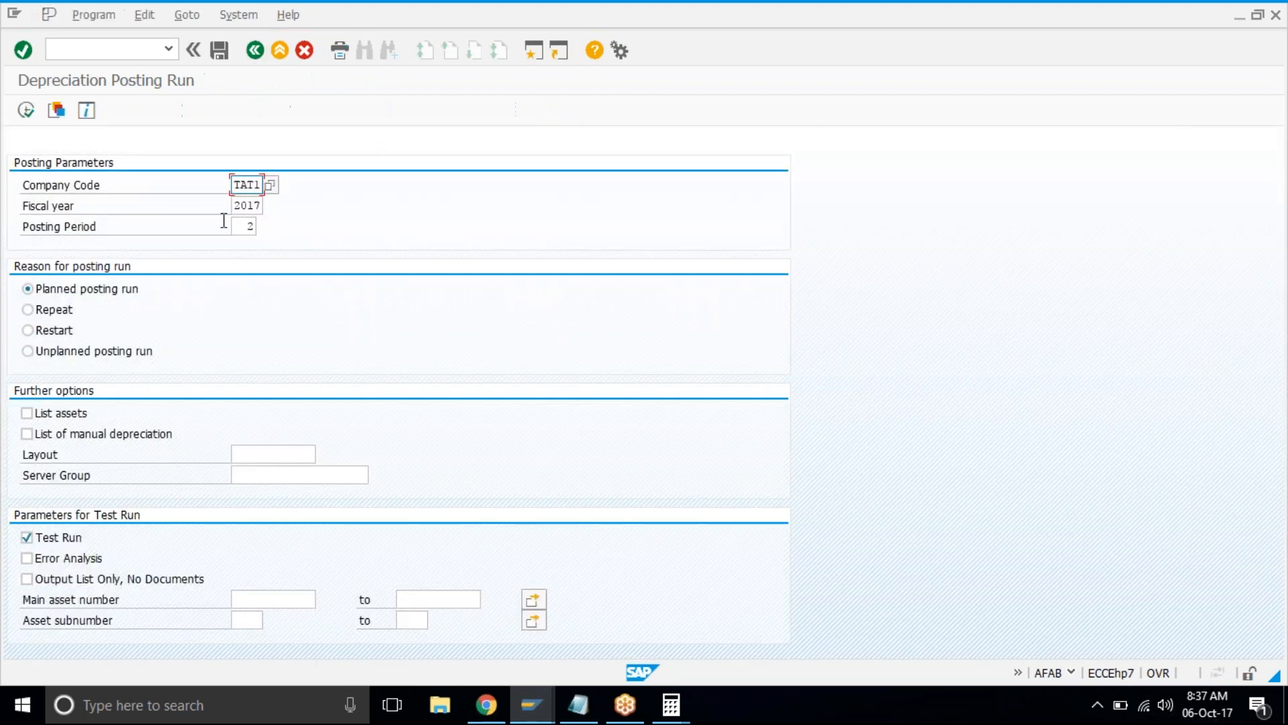
Set the posting period to 3, execute the test run with online processing, and return to the run parameters.
click(241, 231)
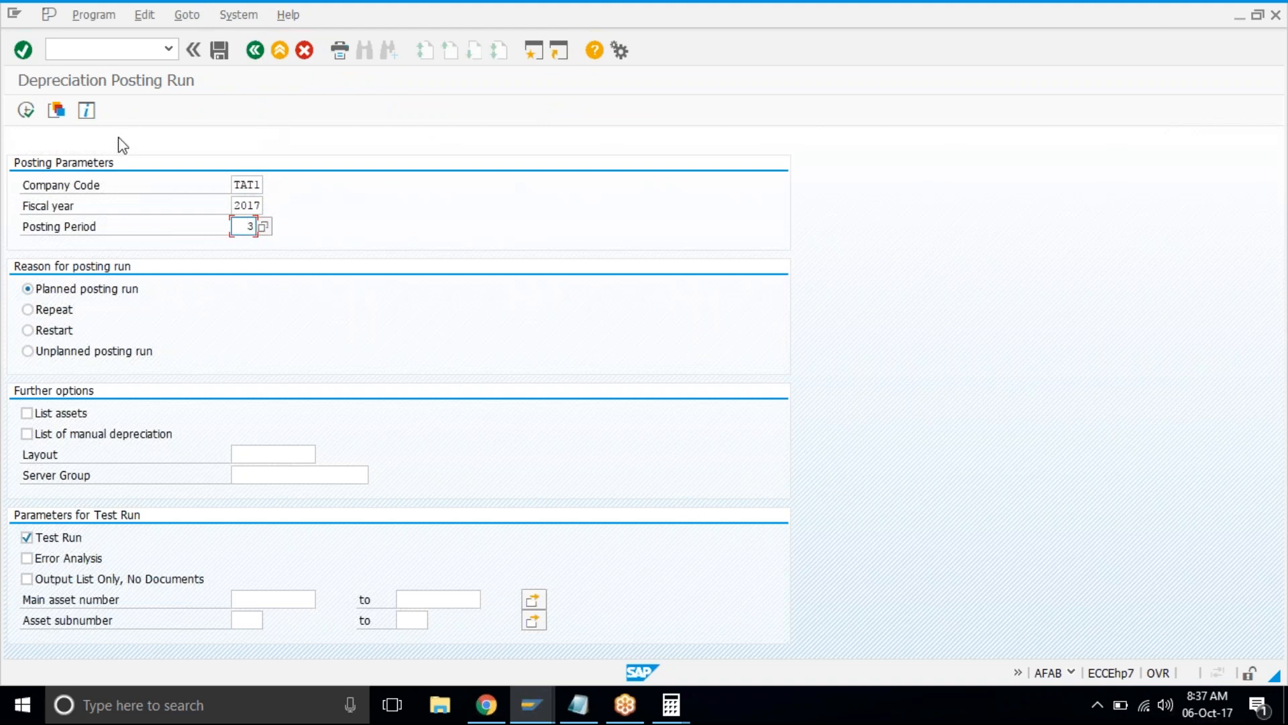
click(26, 110)
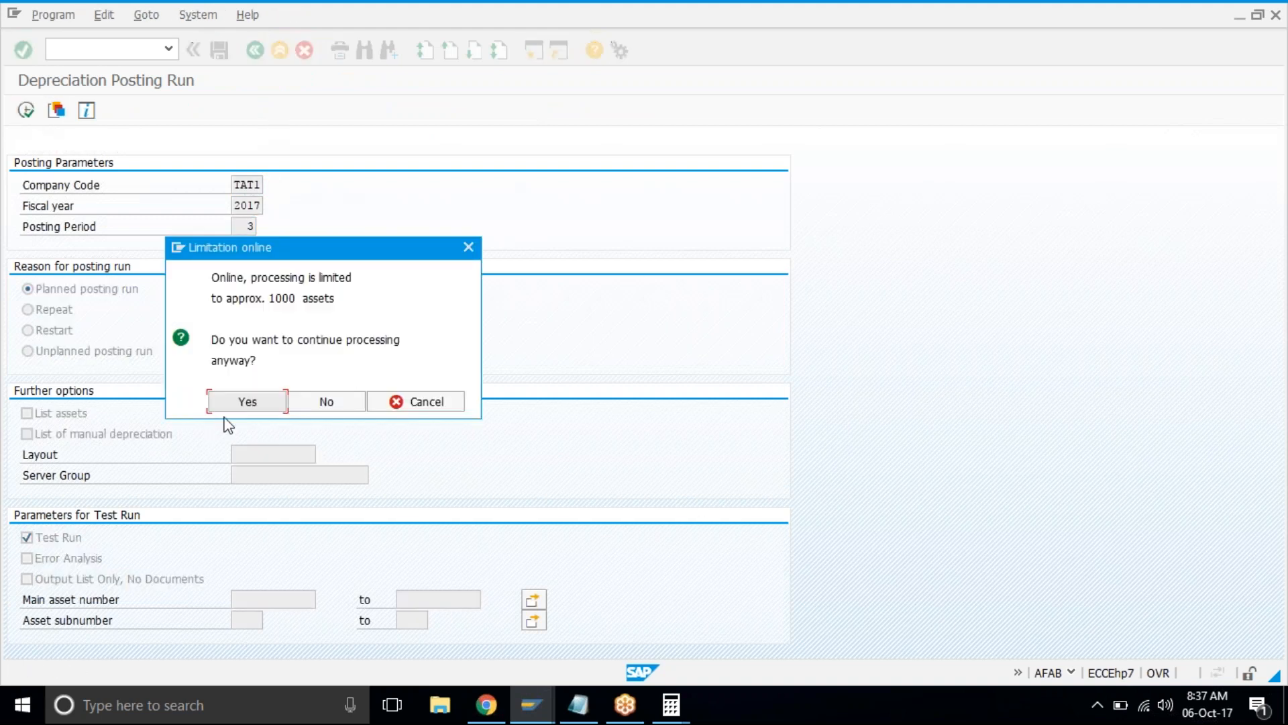
click(242, 401)
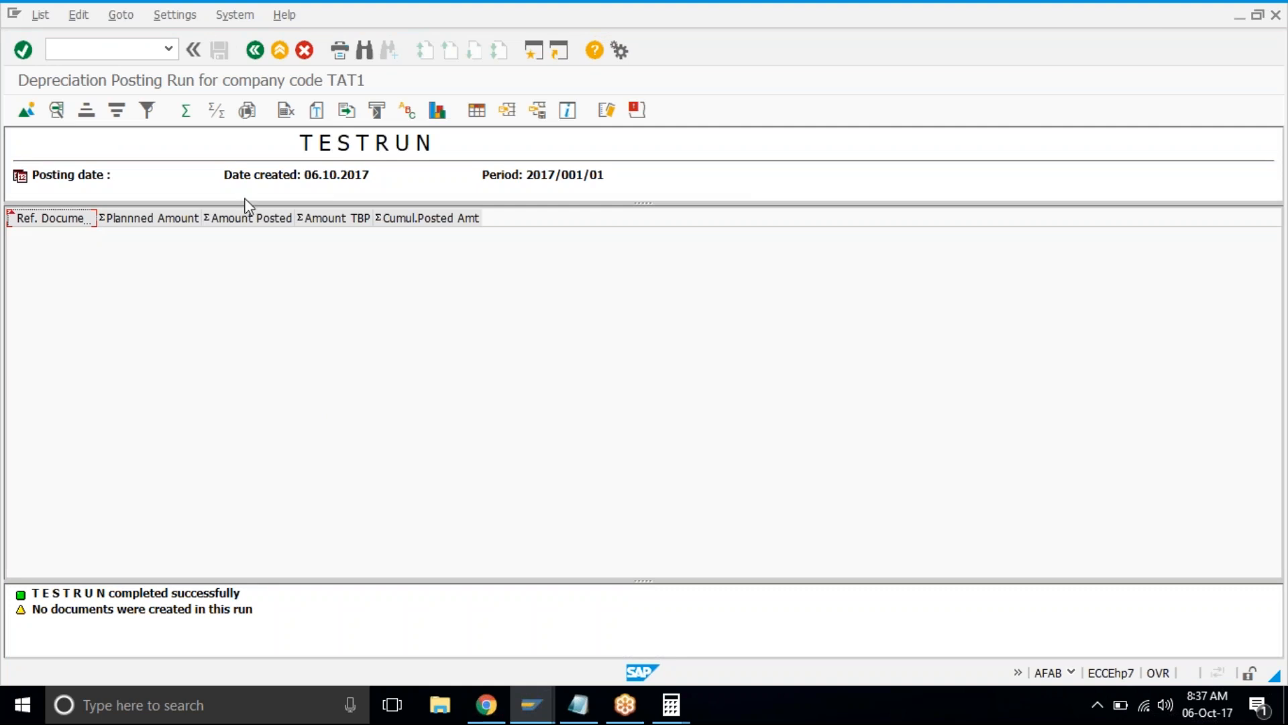
click(255, 51)
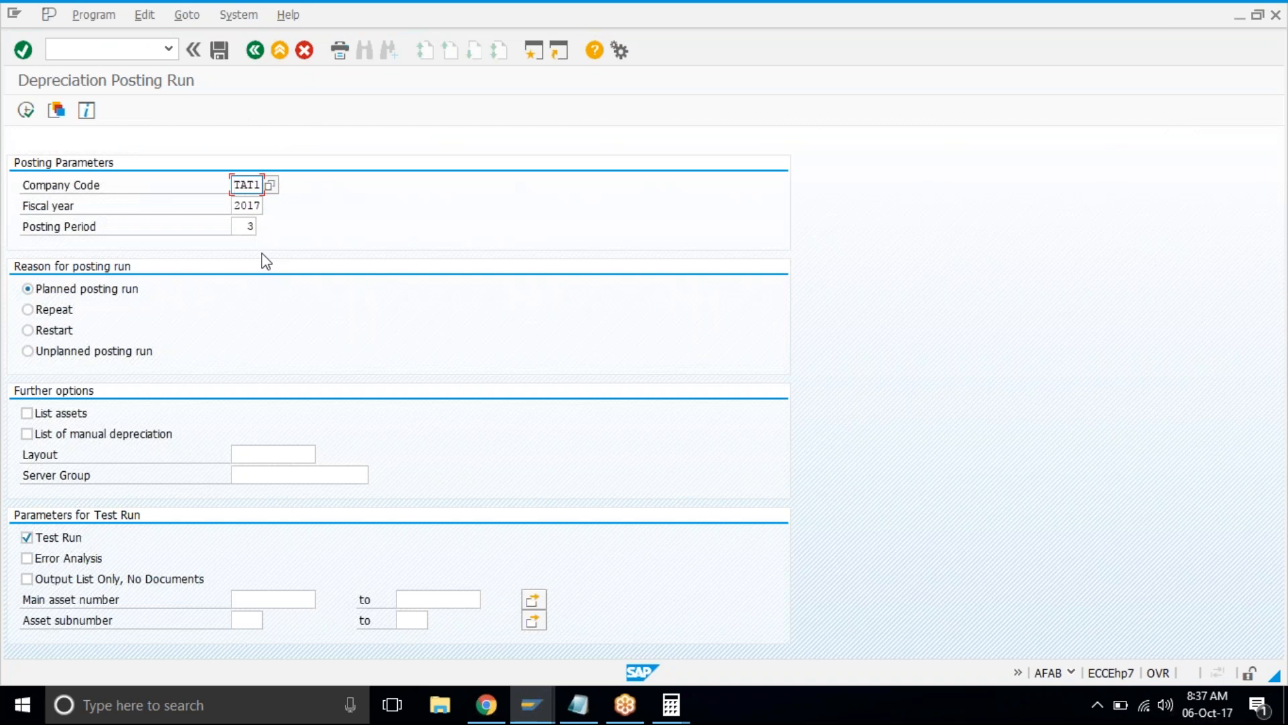
Turn off Test Run and schedule the period 3 depreciation posting as a background job with an immediate start.
click(28, 537)
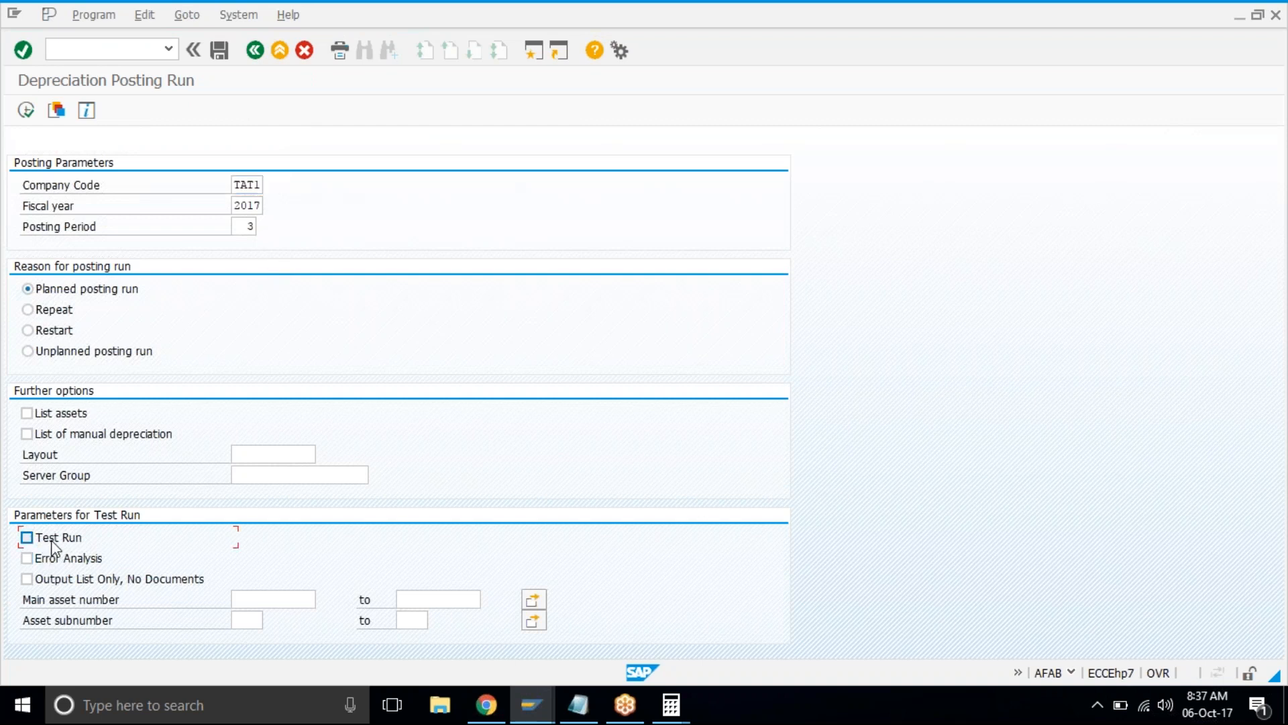
click(94, 15)
click(131, 82)
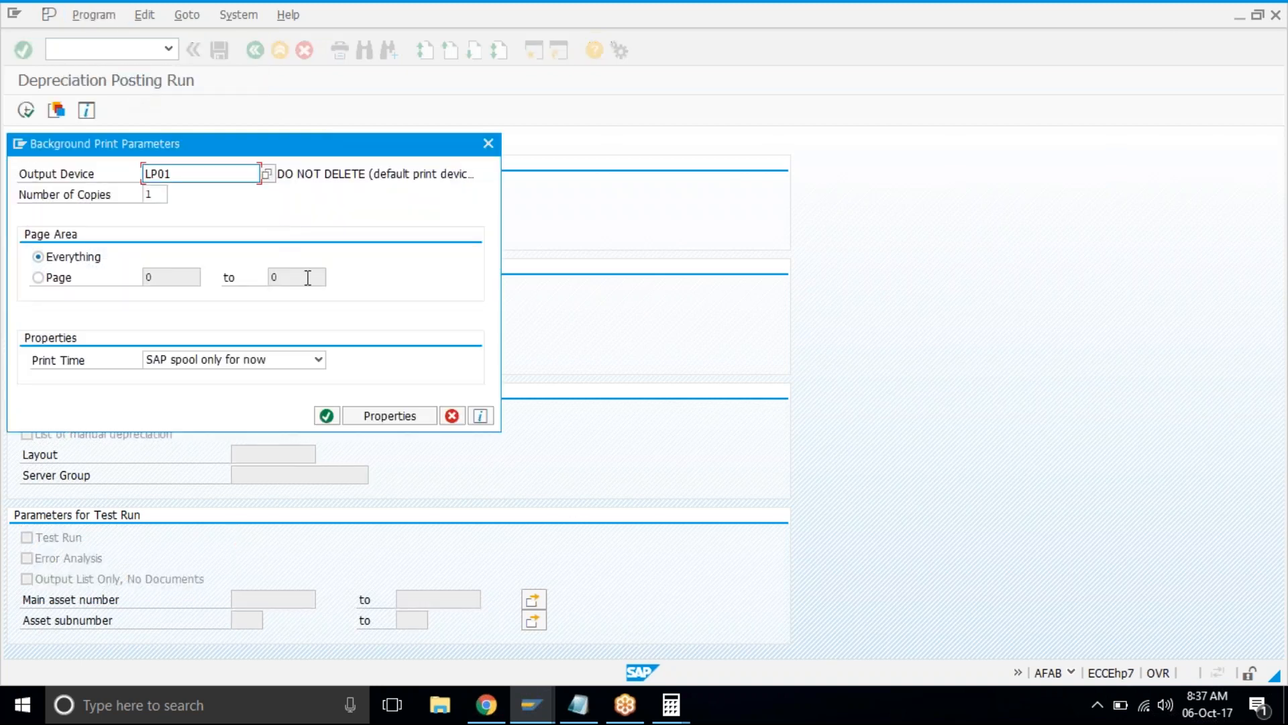
click(326, 415)
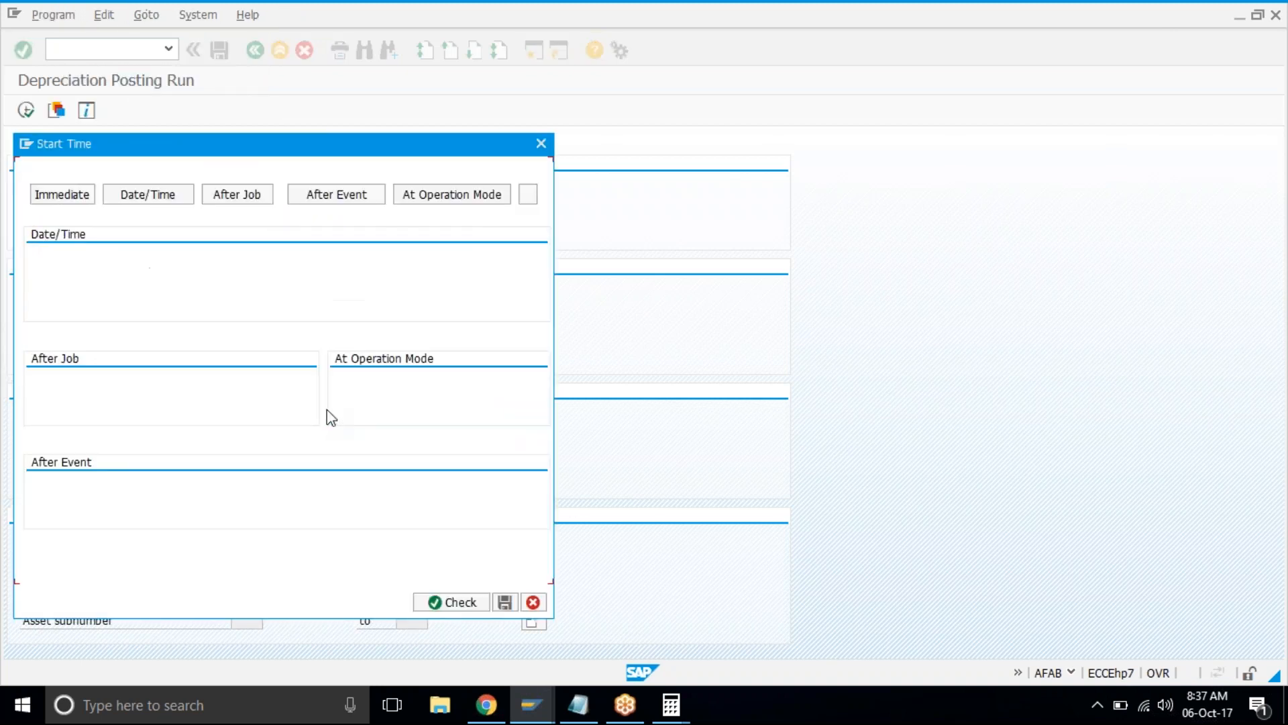
click(83, 199)
click(284, 602)
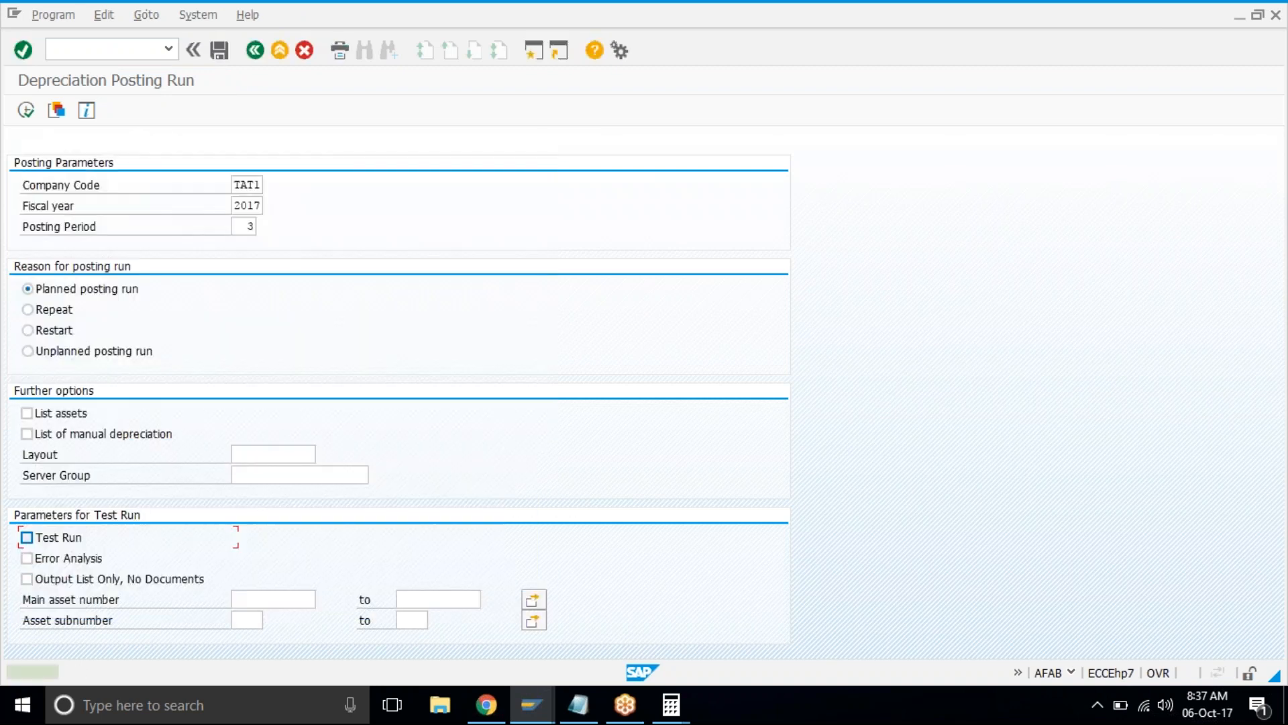
Re-enter 3 as the posting period and schedule the posting run again in the background, starting immediately.
click(246, 226)
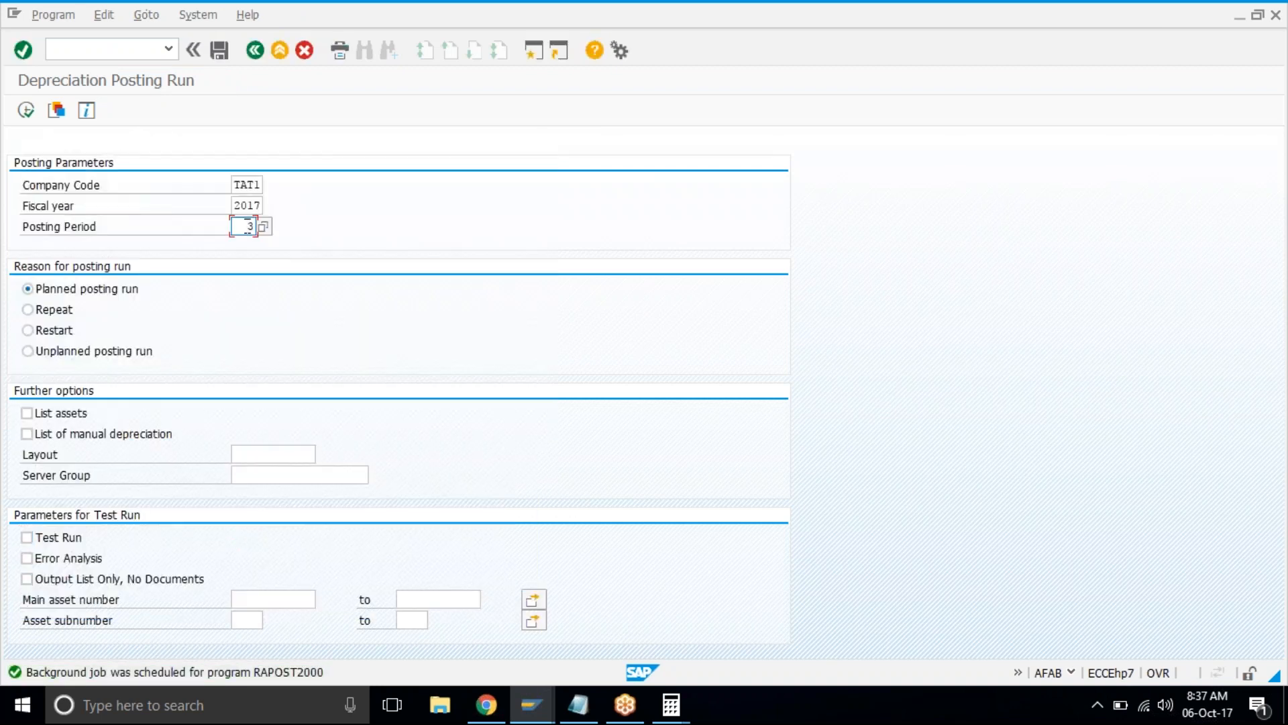
key(BackSpace)
text(3)
key(Return)
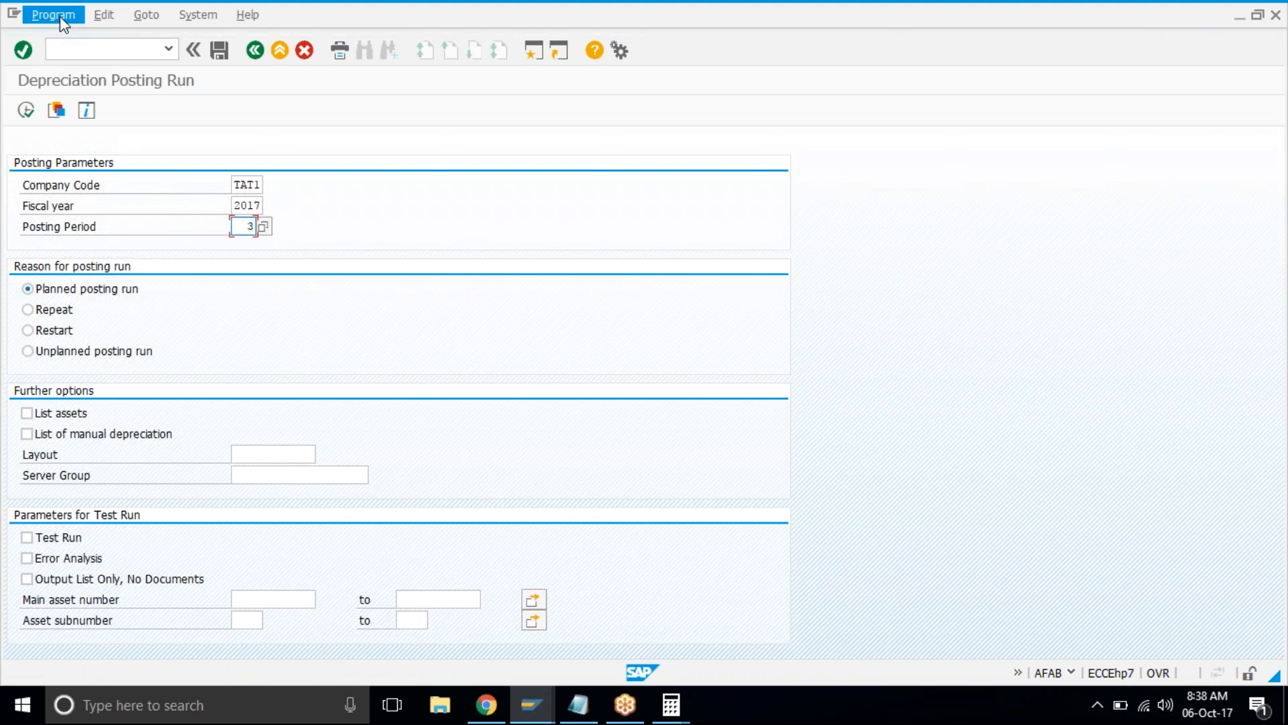
click(59, 16)
click(83, 84)
key(Delete)
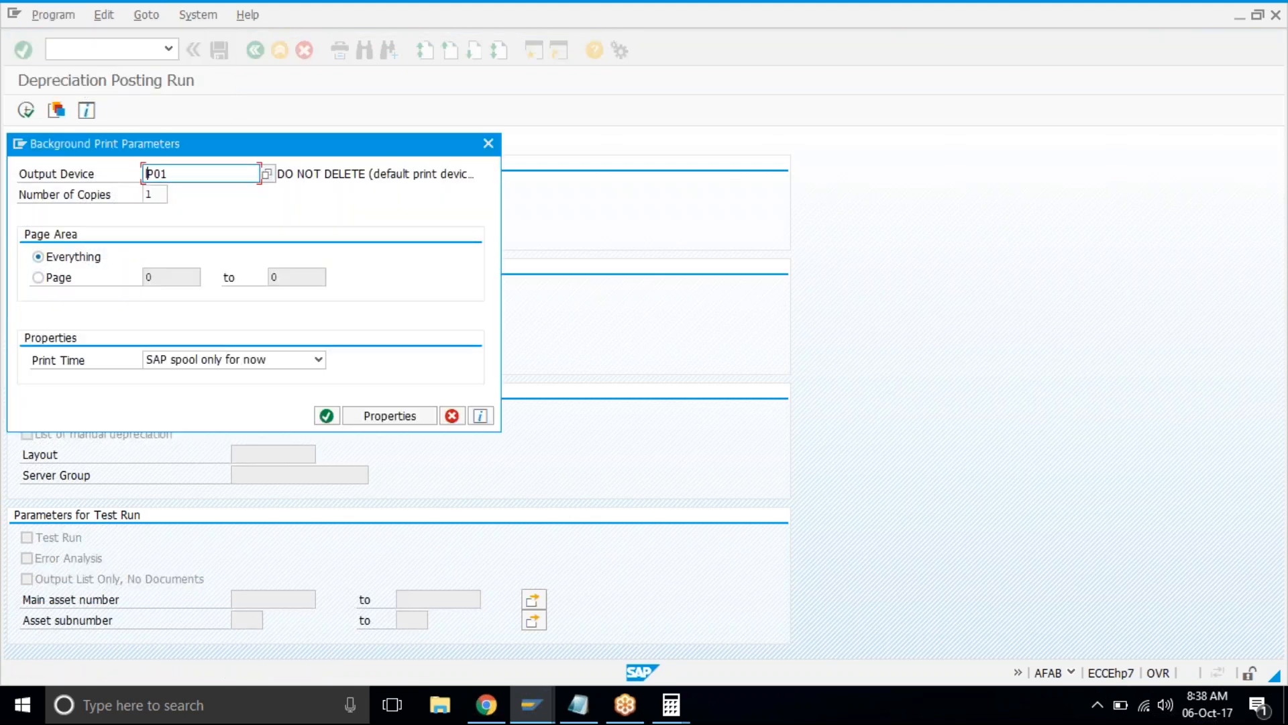
click(325, 416)
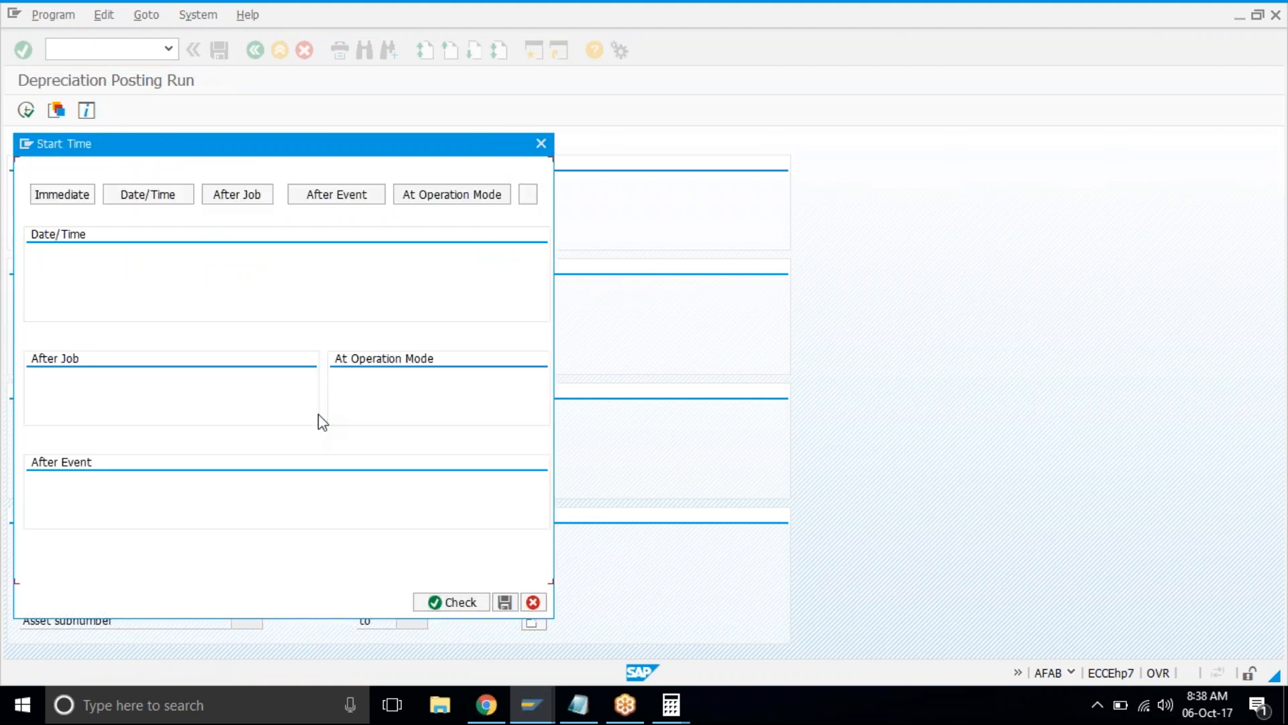
click(80, 195)
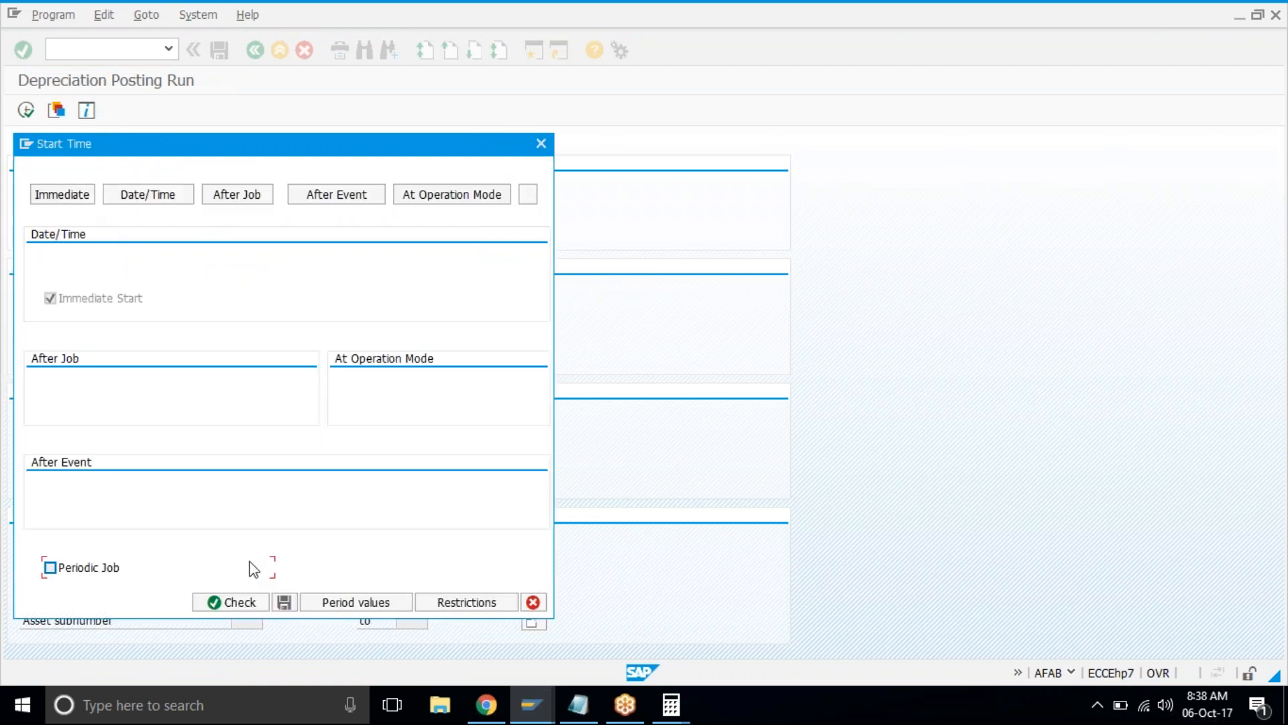
click(284, 603)
Set the posting period to 4 and schedule the depreciation posting run as a background job with an immediate start.
text(4)
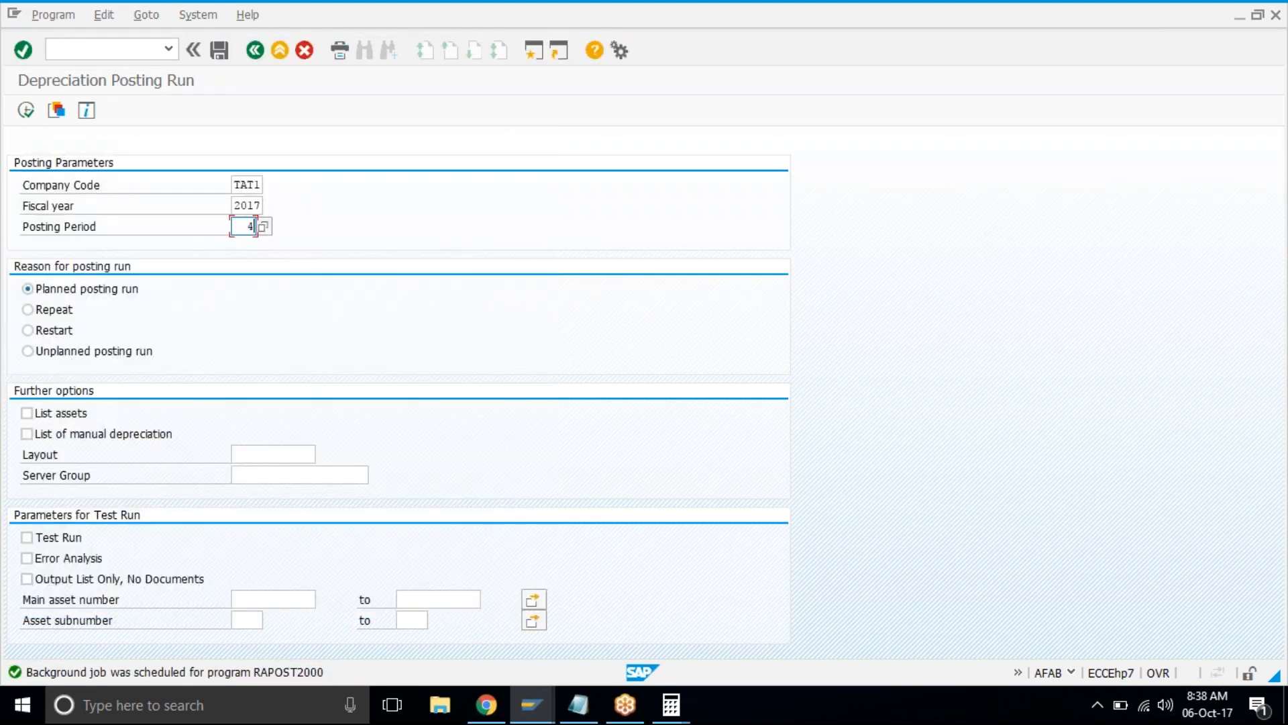
key(F9)
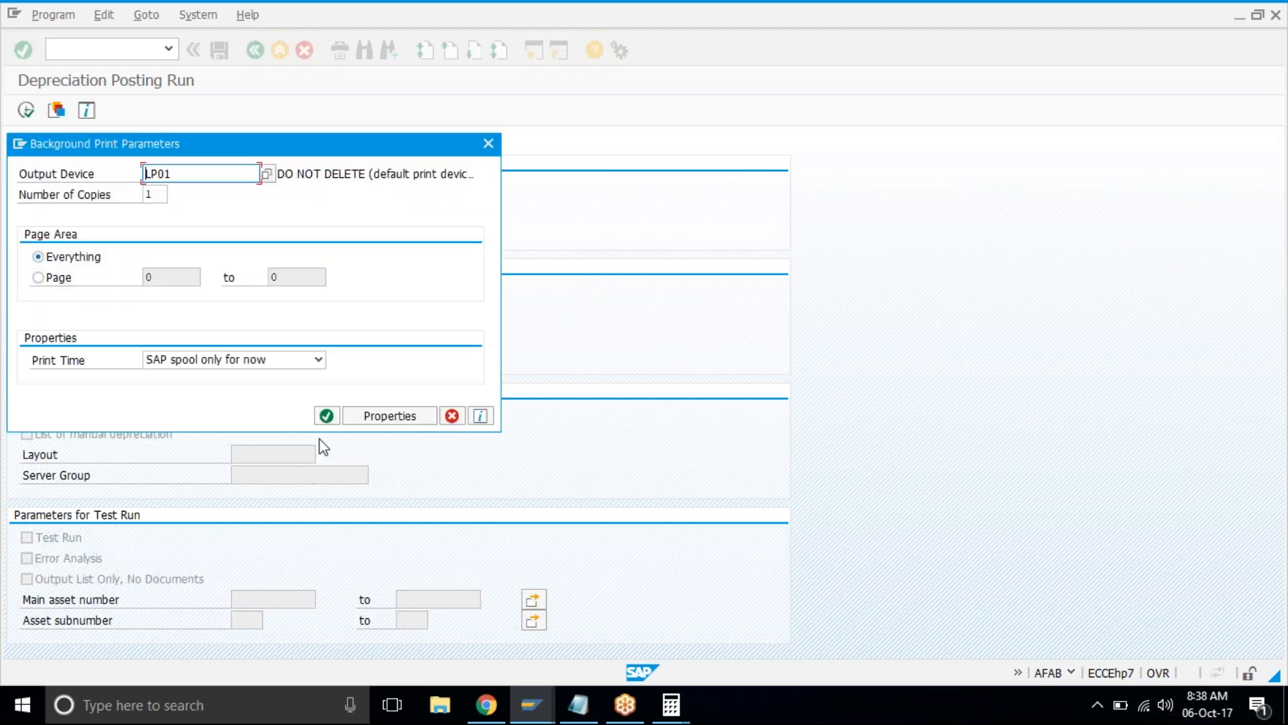
click(326, 416)
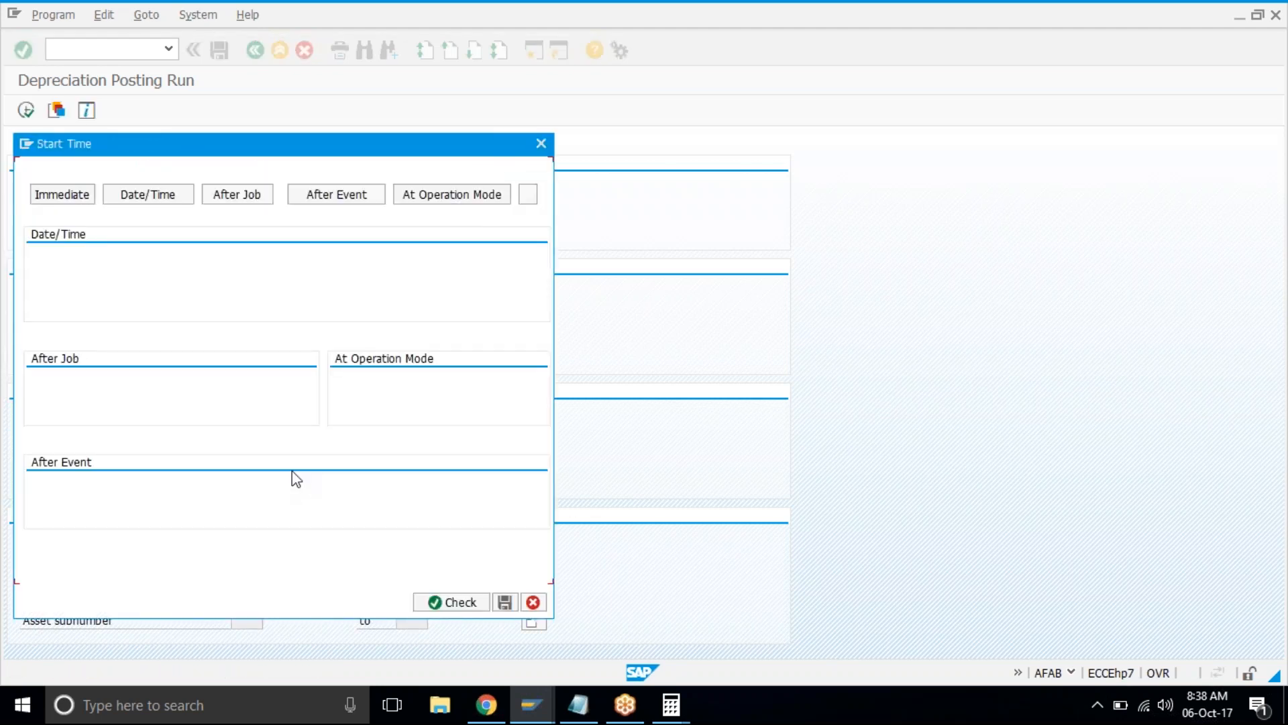
click(92, 200)
click(285, 601)
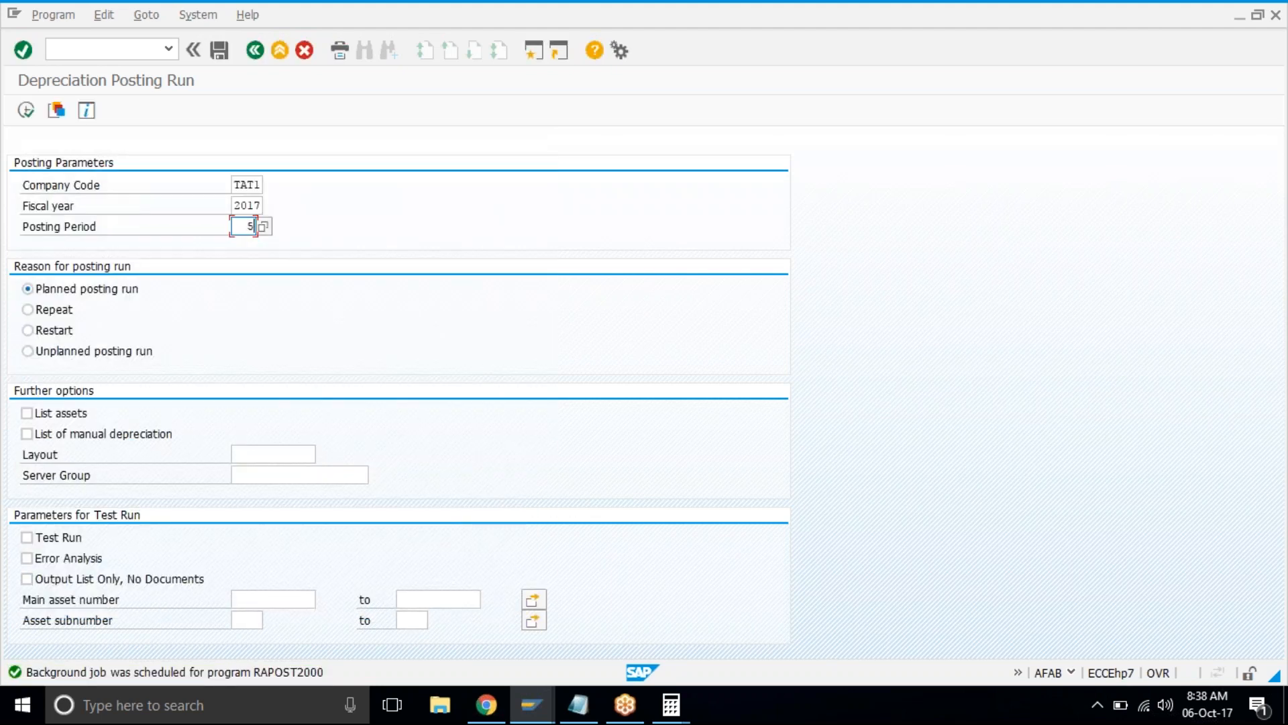
Set the posting period to 5 and schedule its depreciation posting in the background, starting immediately.
key(Return)
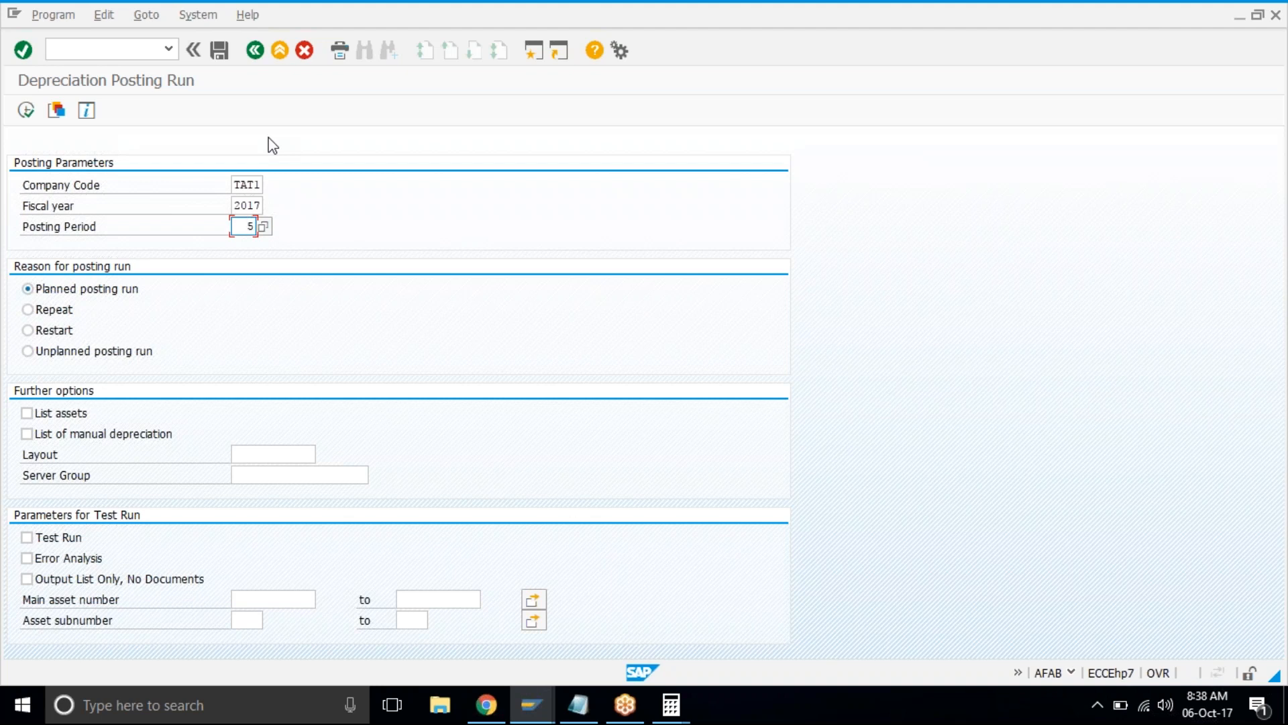
click(67, 13)
click(102, 82)
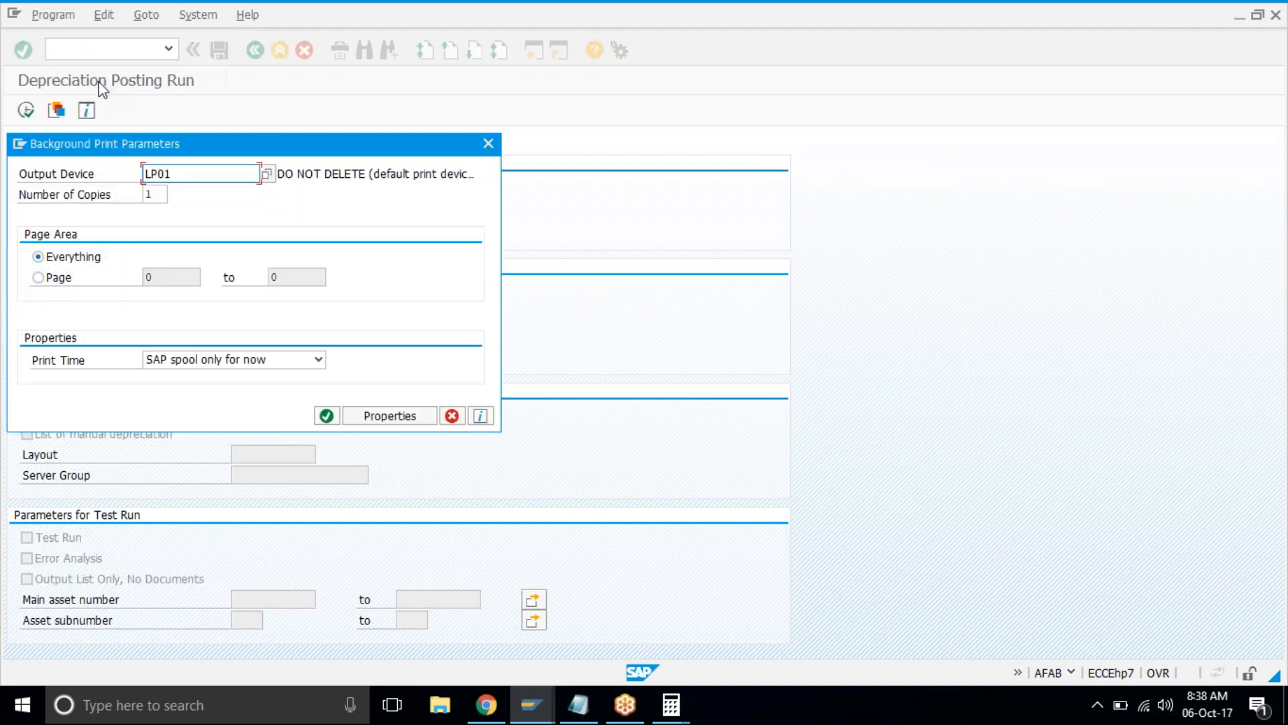
click(324, 419)
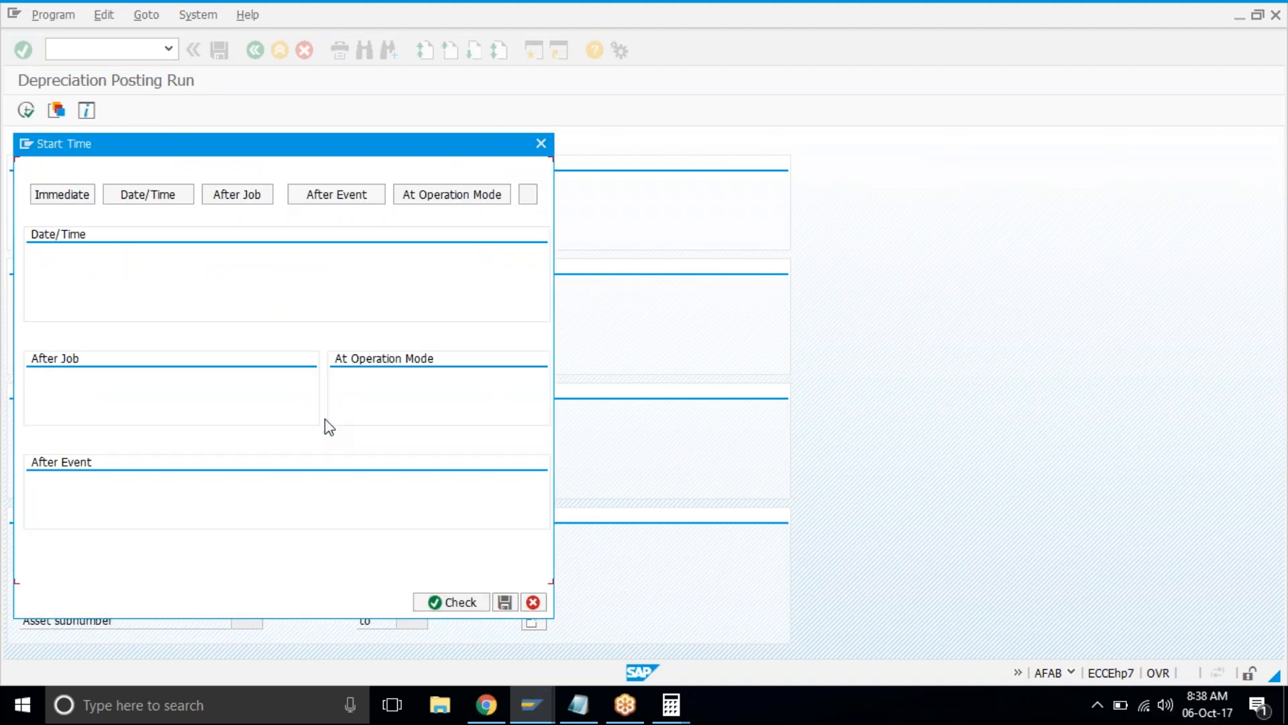
click(86, 194)
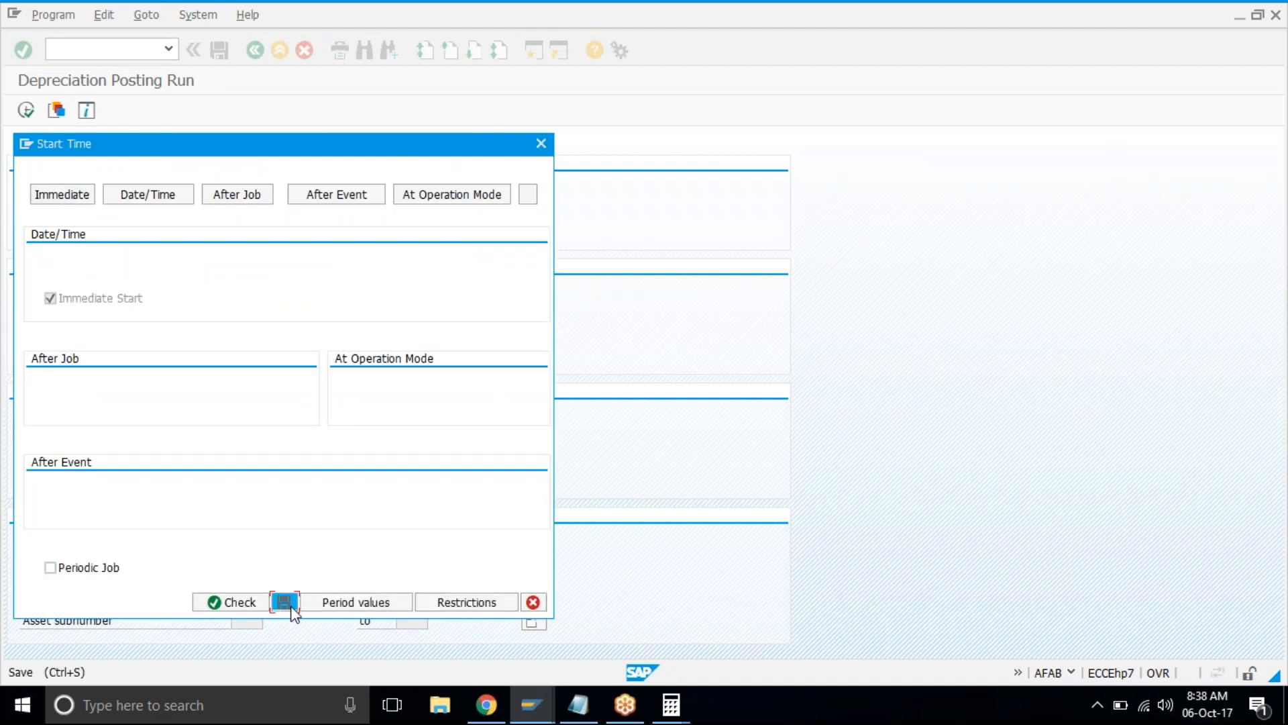
click(288, 602)
Change the posting period to 6 and schedule the planned posting run as an immediate background job.
text(6)
click(67, 13)
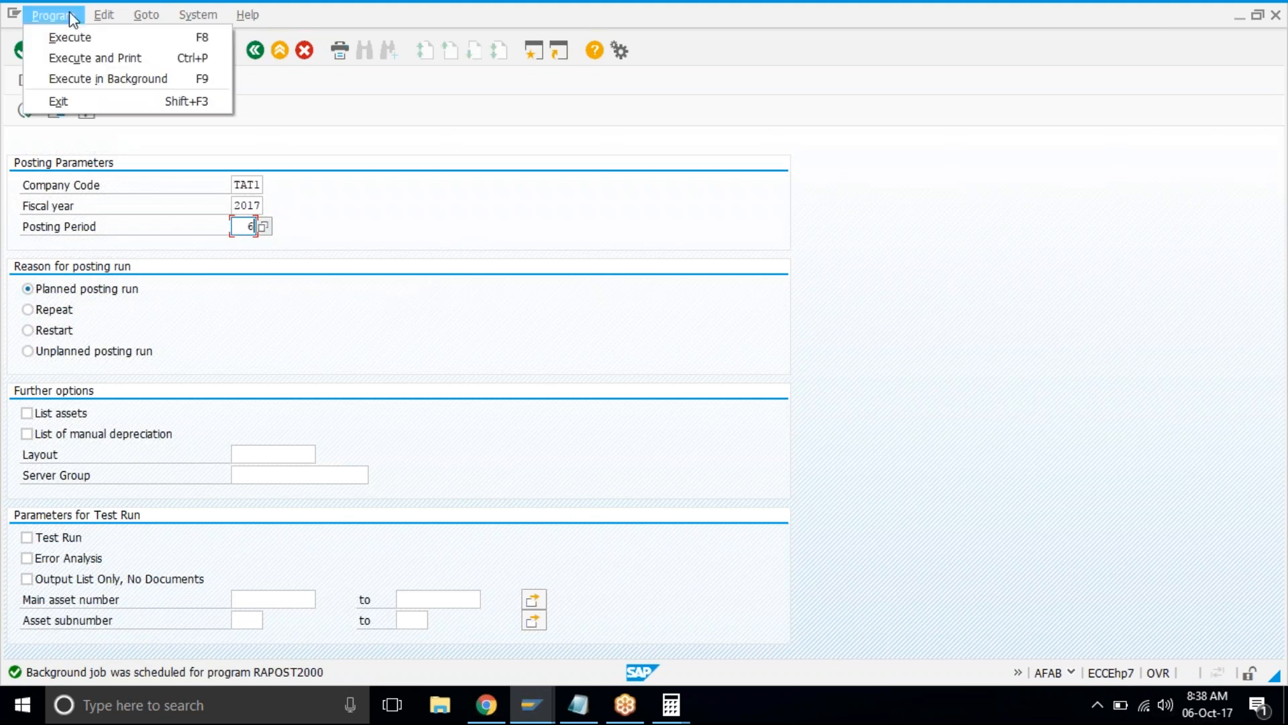
click(92, 79)
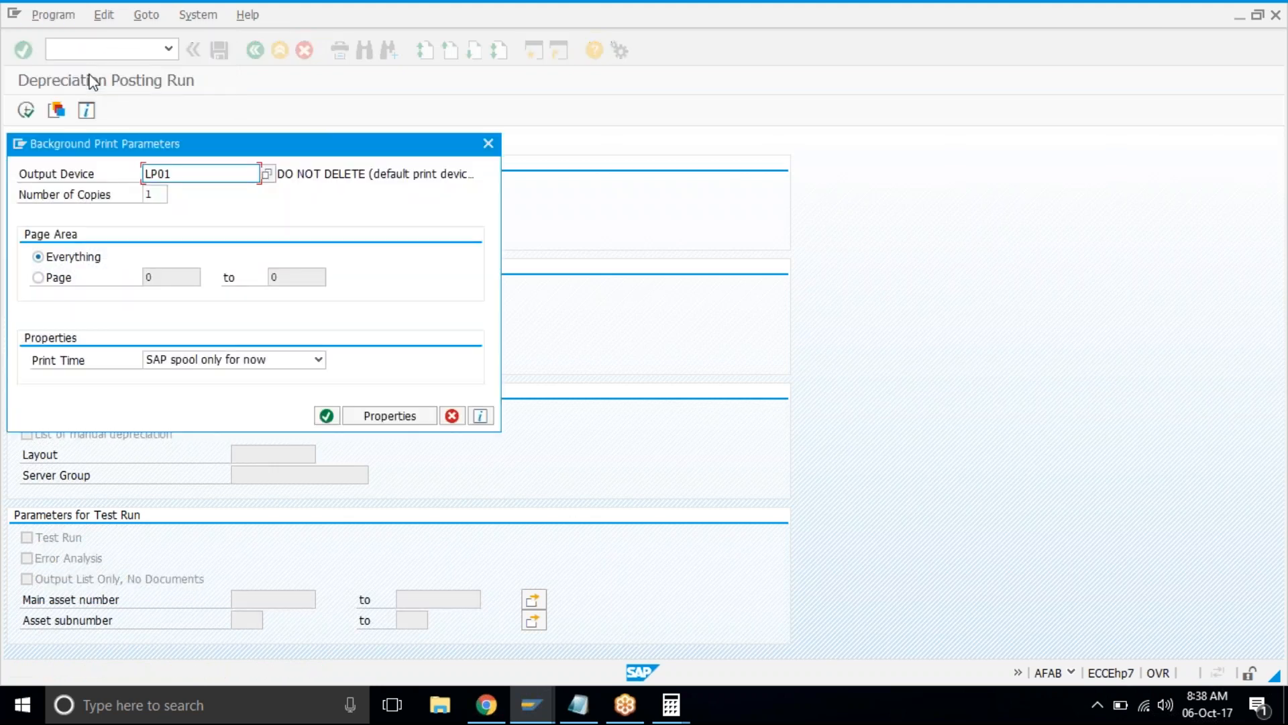
click(327, 416)
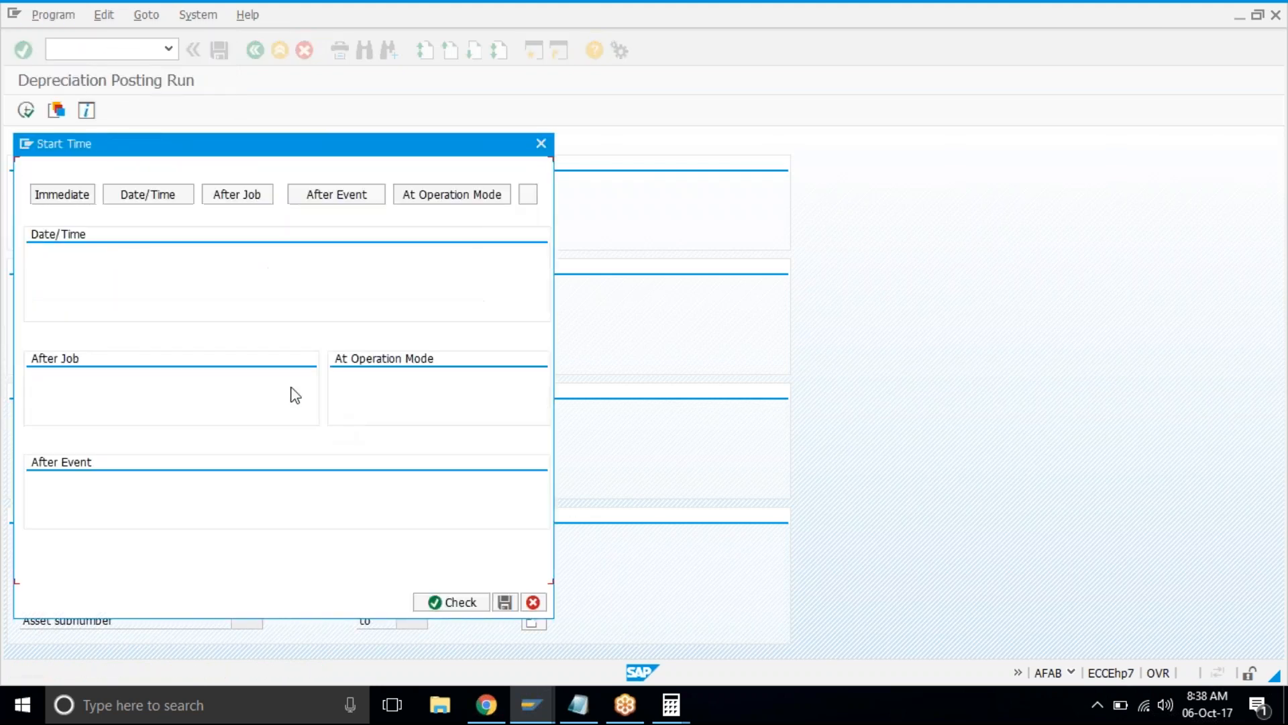
click(67, 200)
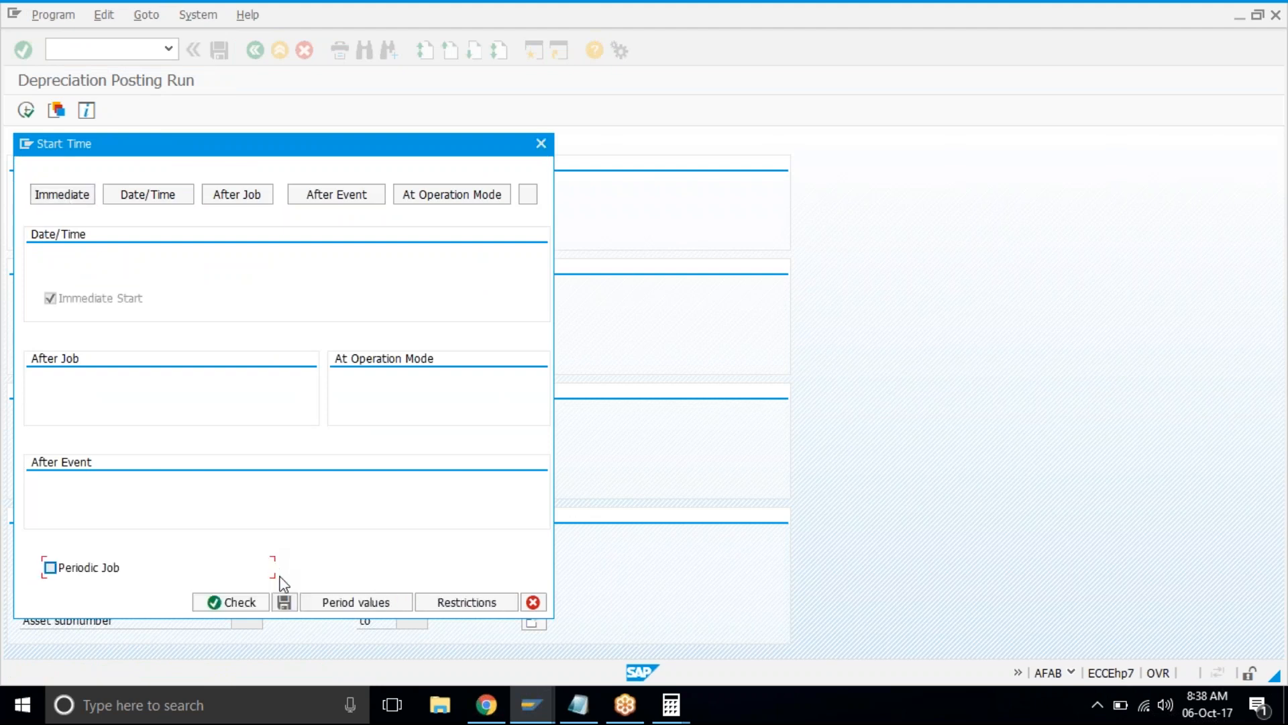
click(282, 601)
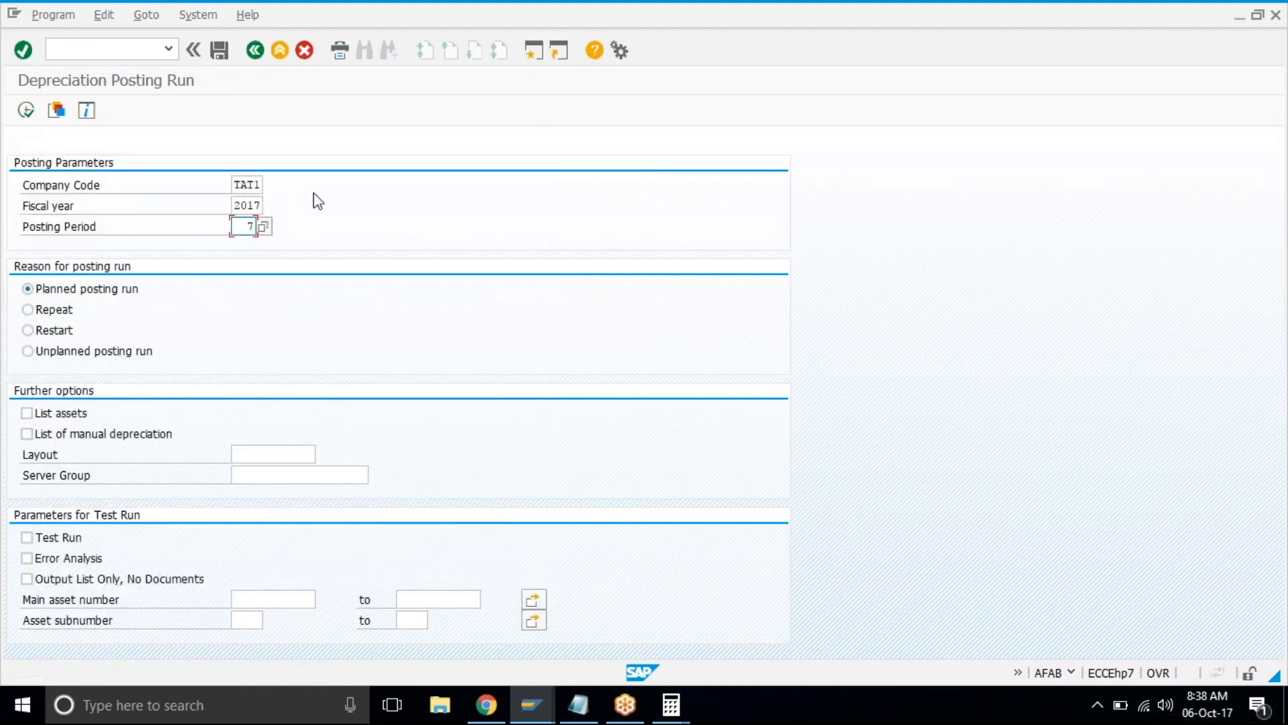
Schedule the planned depreciation posting for period 7 as a background job with an immediate start.
click(54, 14)
click(101, 78)
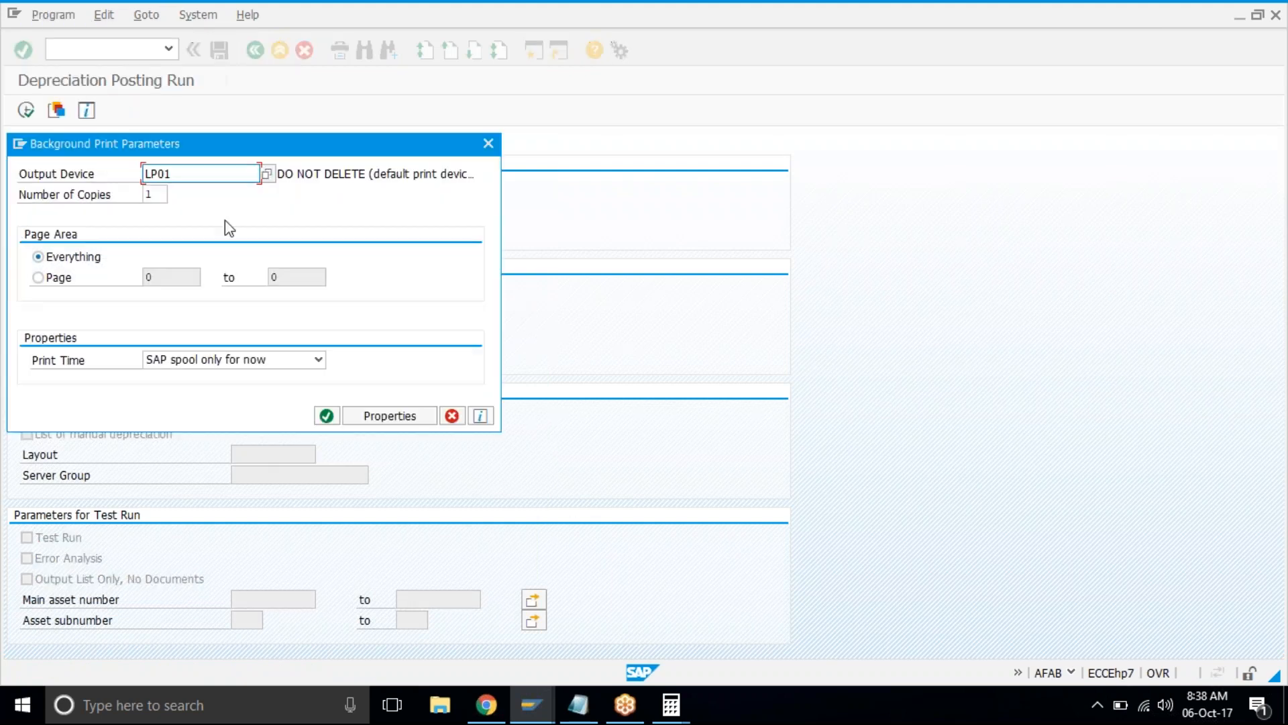
click(327, 416)
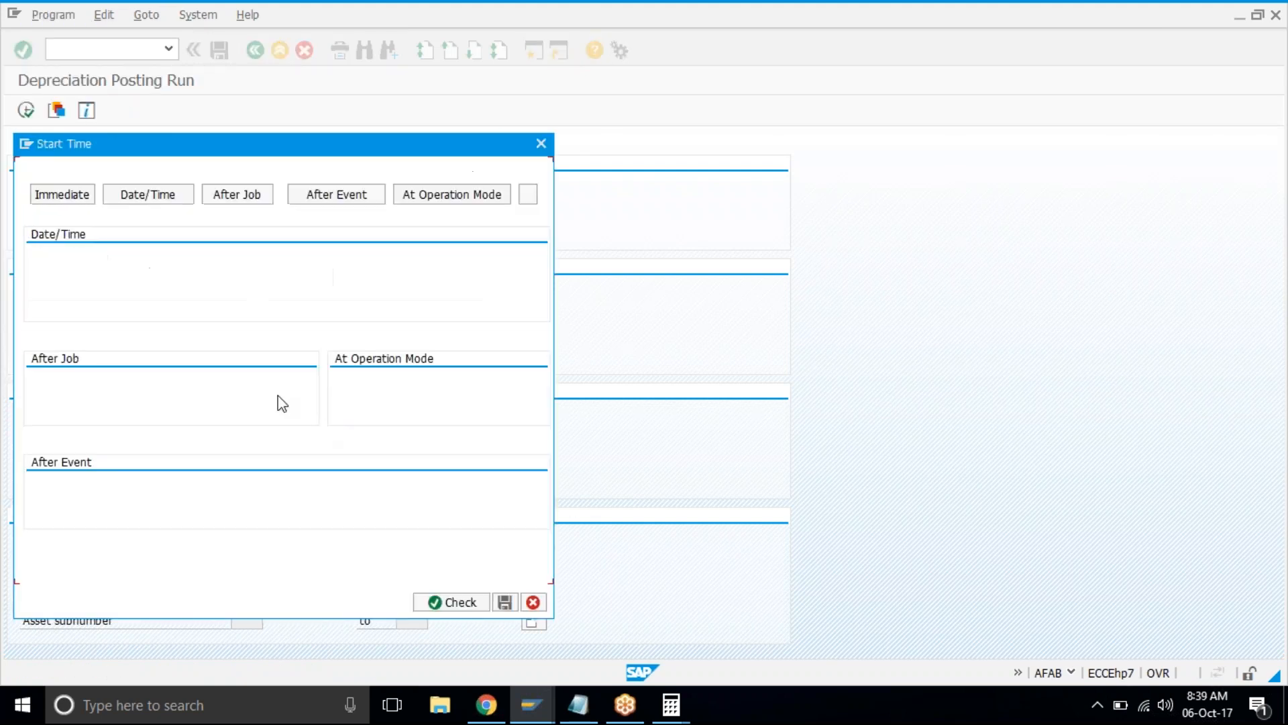
click(64, 198)
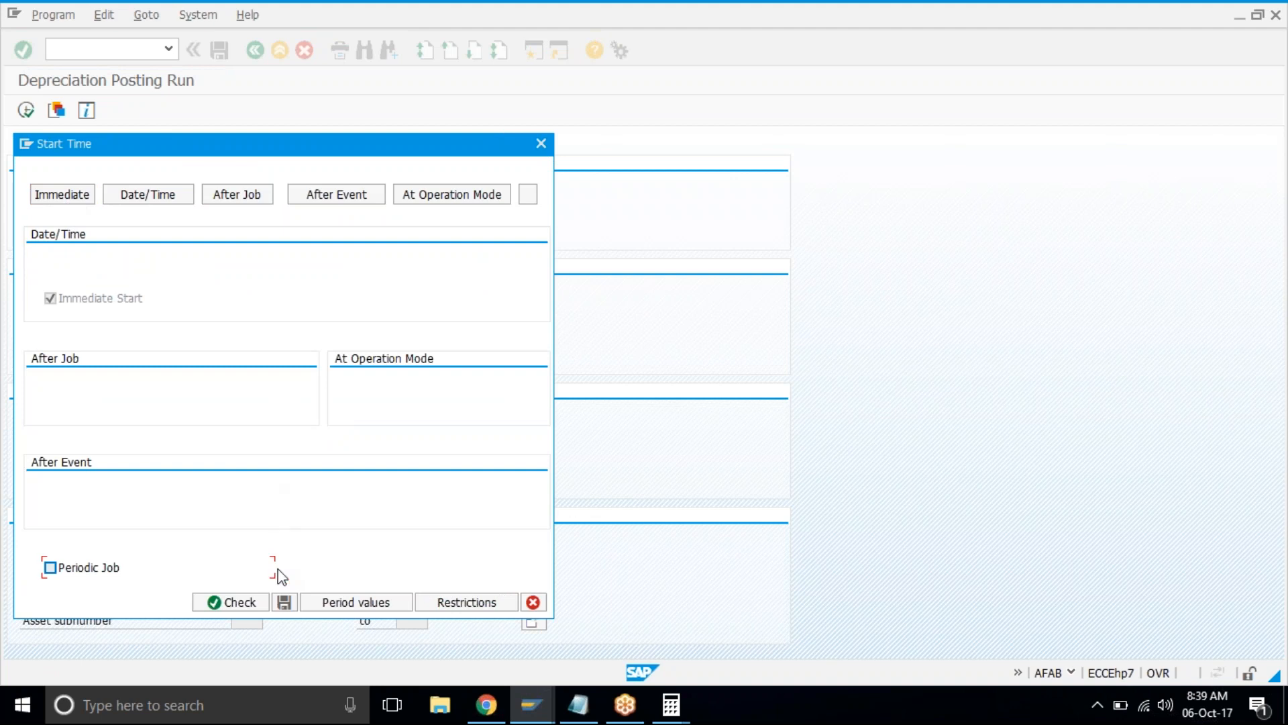
click(287, 605)
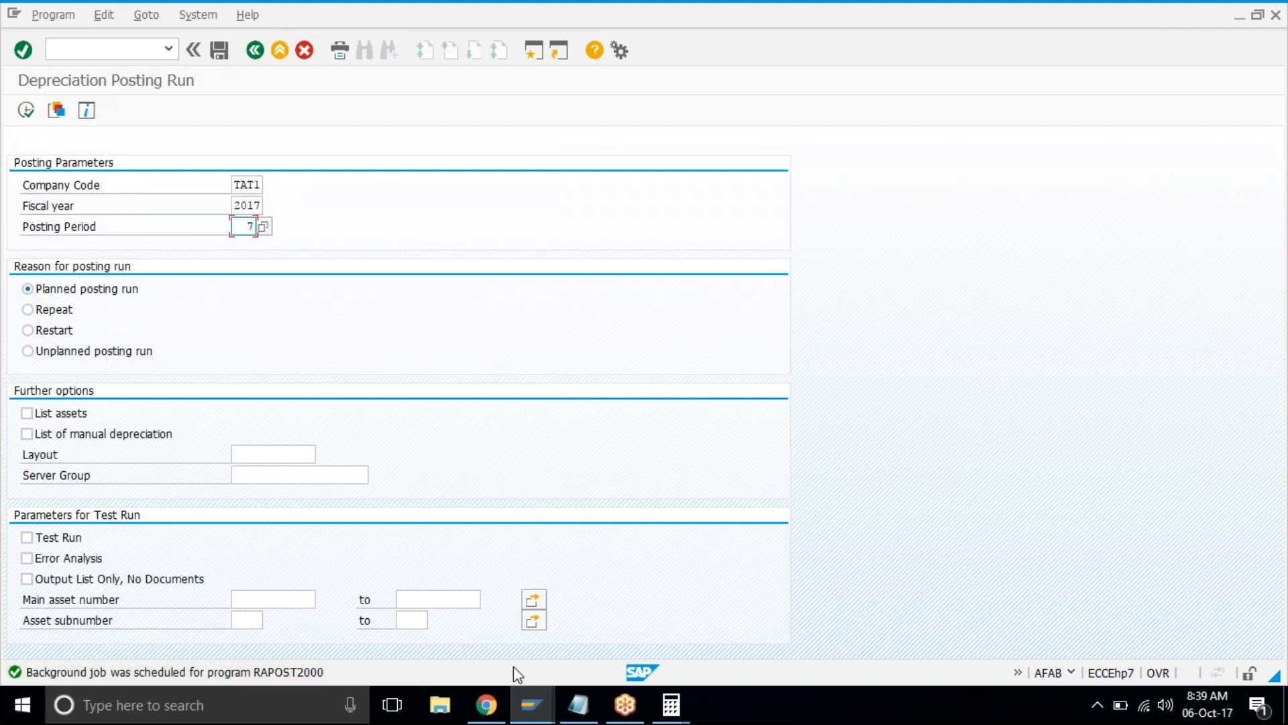
Switch to the Asset Explorer session, refresh asset 2000 and check the posting status of its depreciation periods.
click(529, 706)
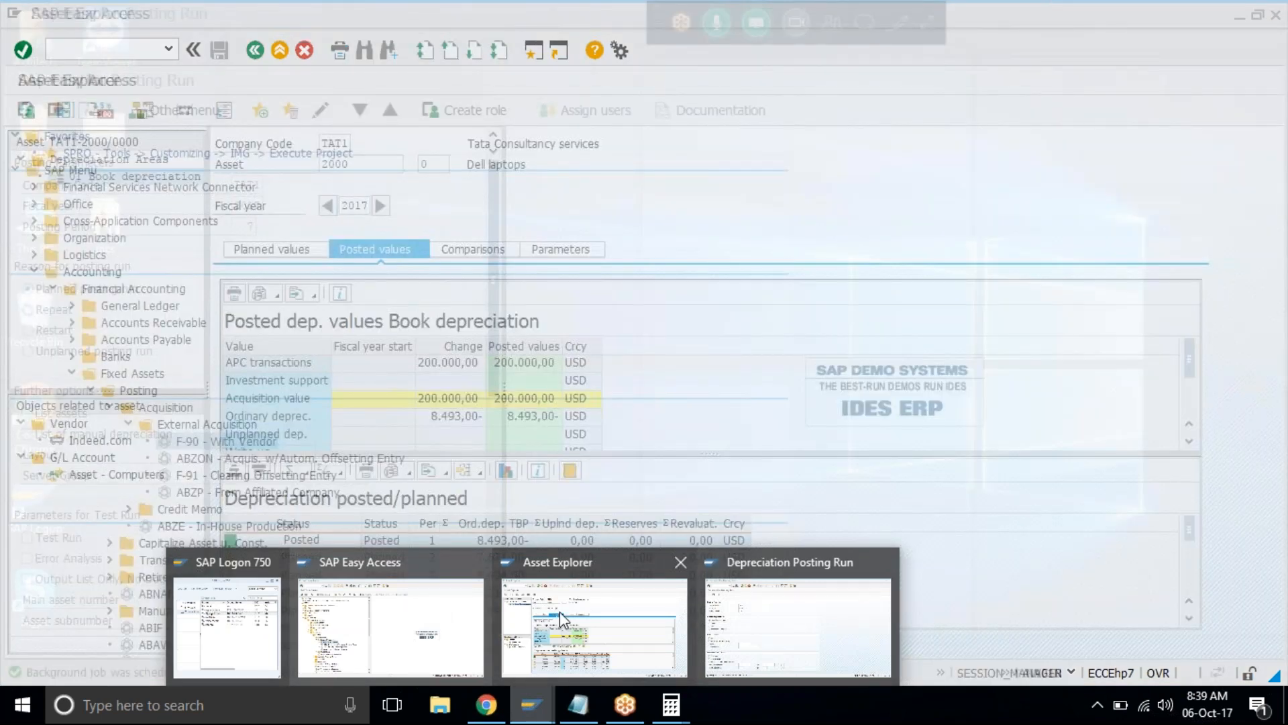
click(546, 562)
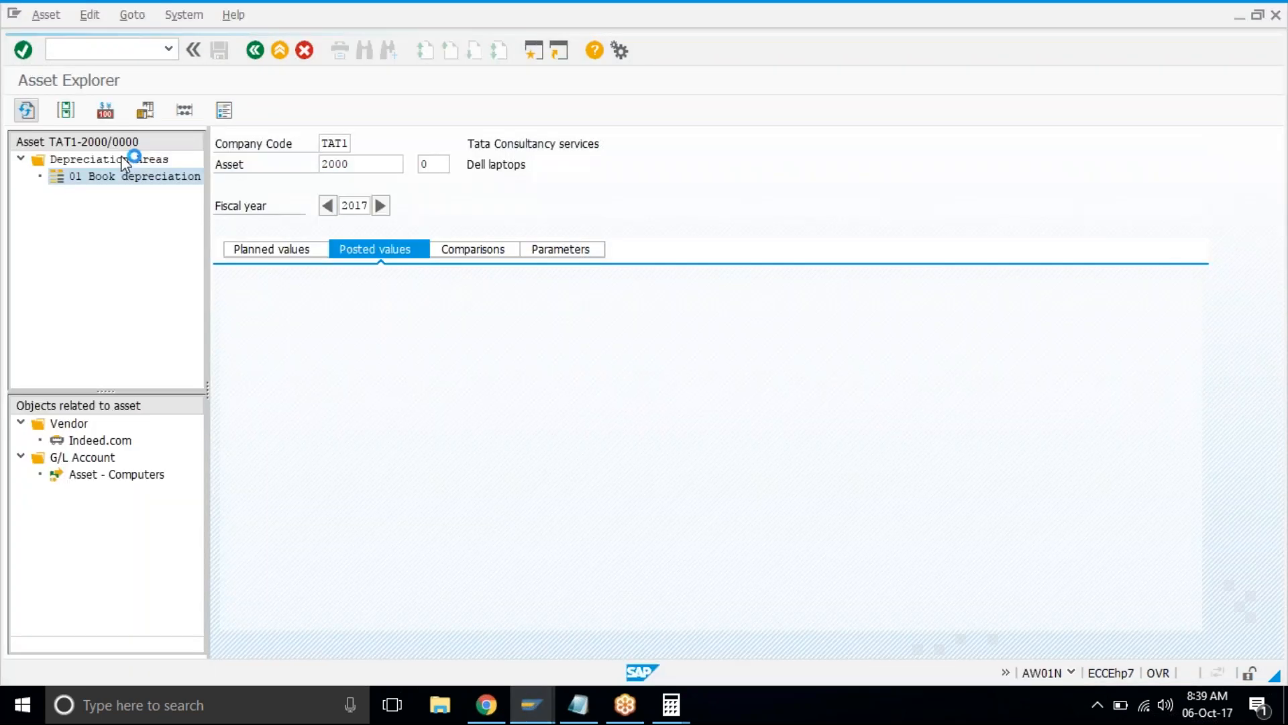
click(385, 253)
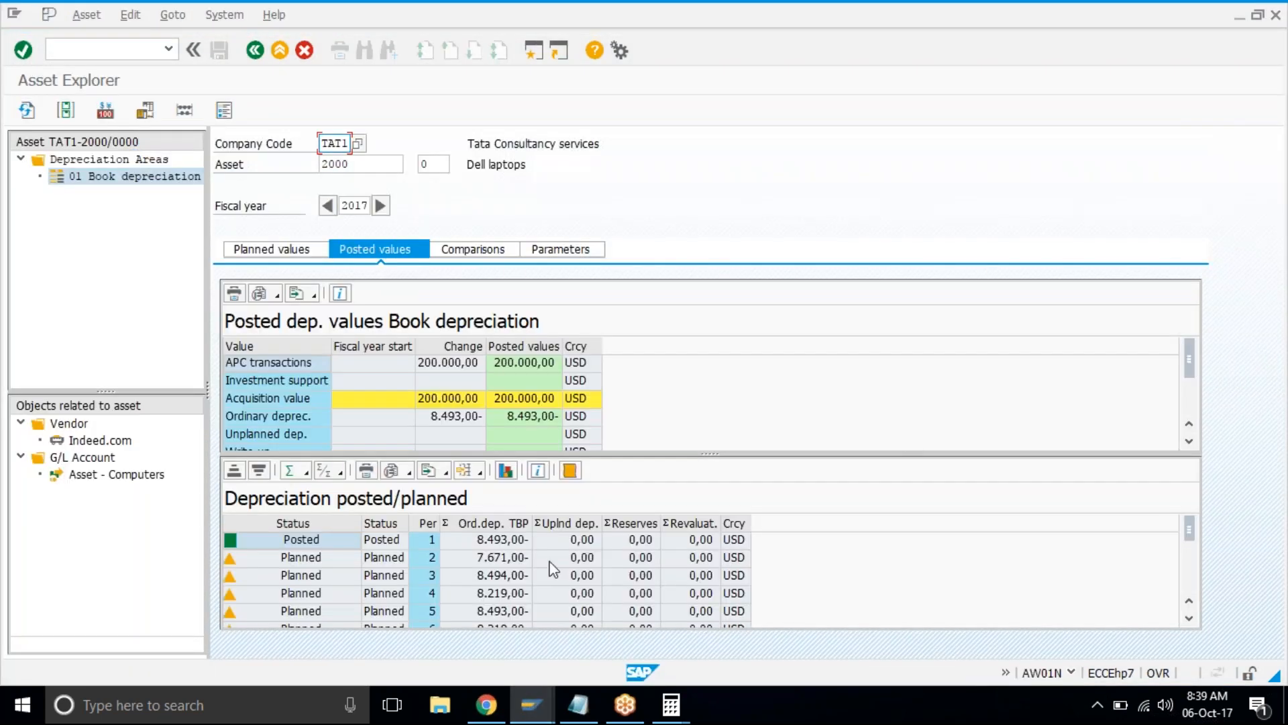
click(414, 559)
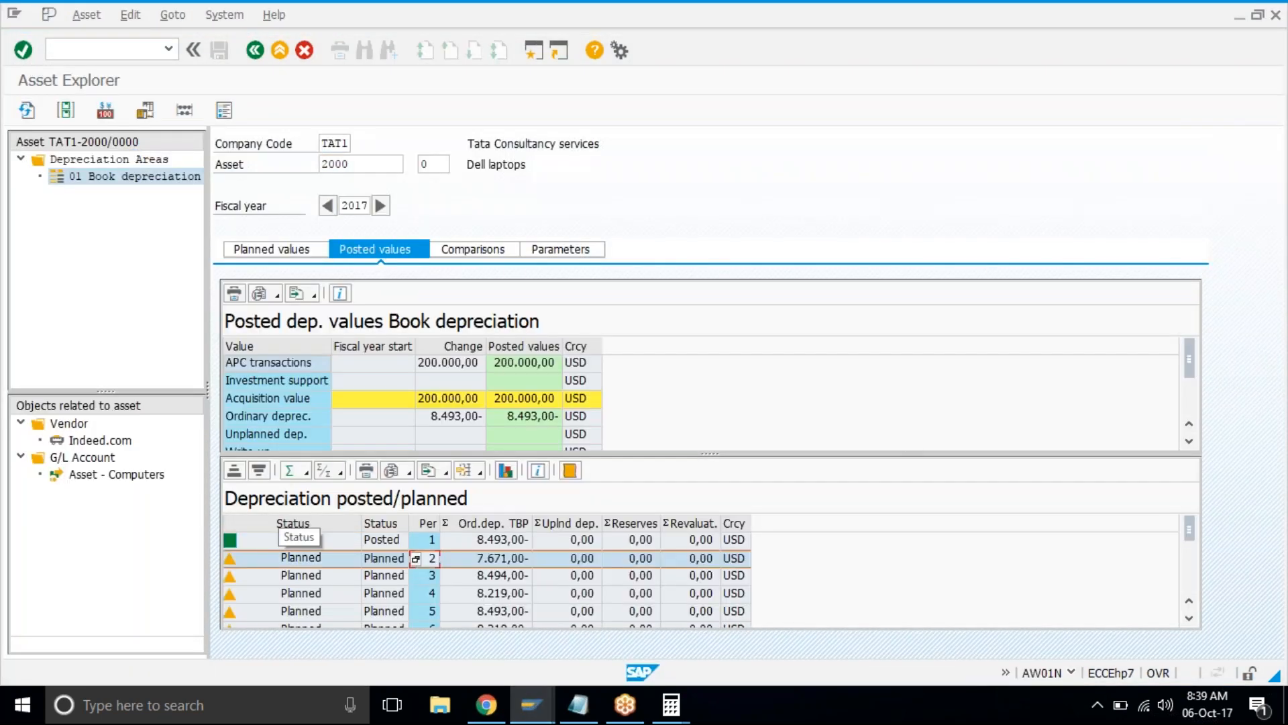
click(34, 115)
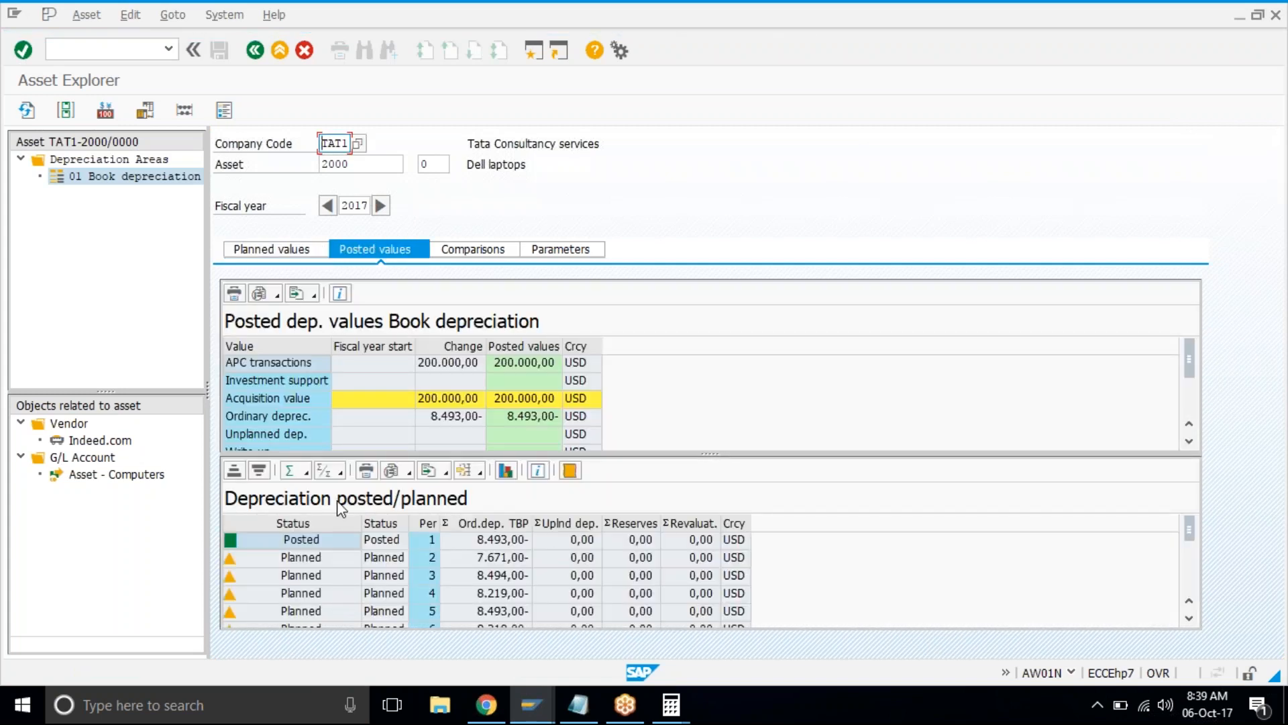
click(345, 558)
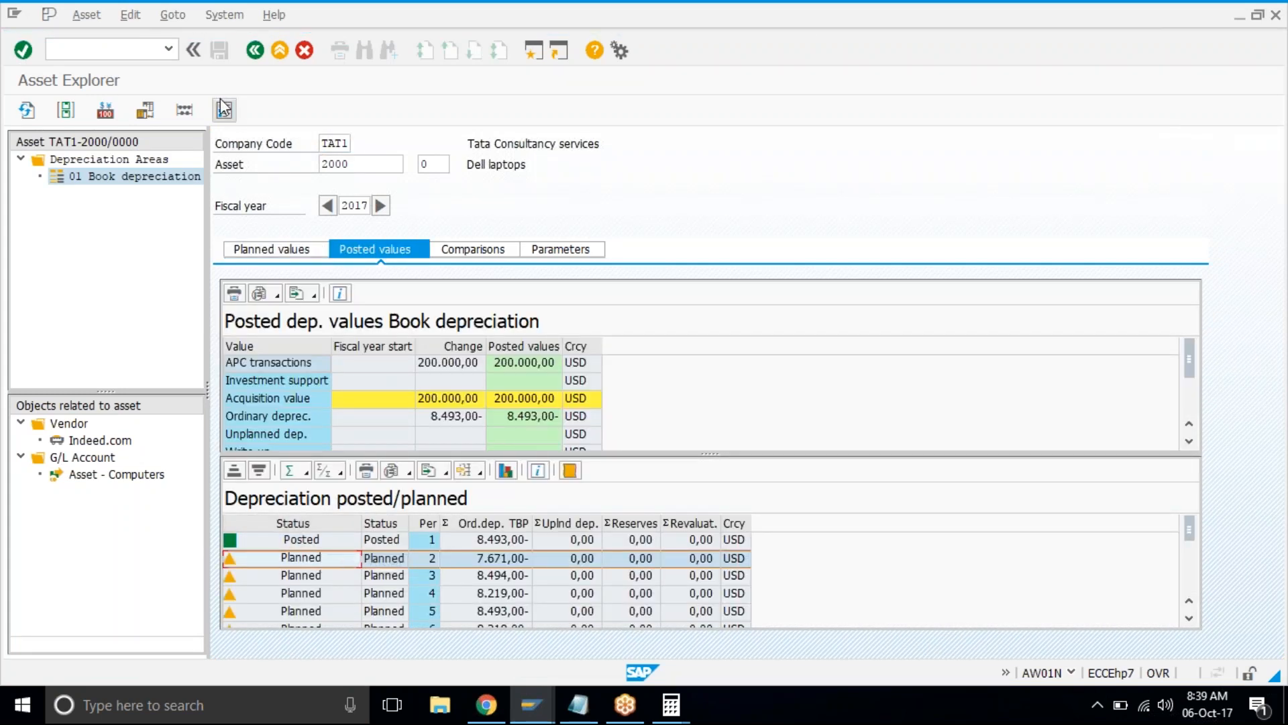
Return to the Depreciation Posting Run session, set the posting period to 2 and schedule the posting in the background with an immediate start.
click(534, 716)
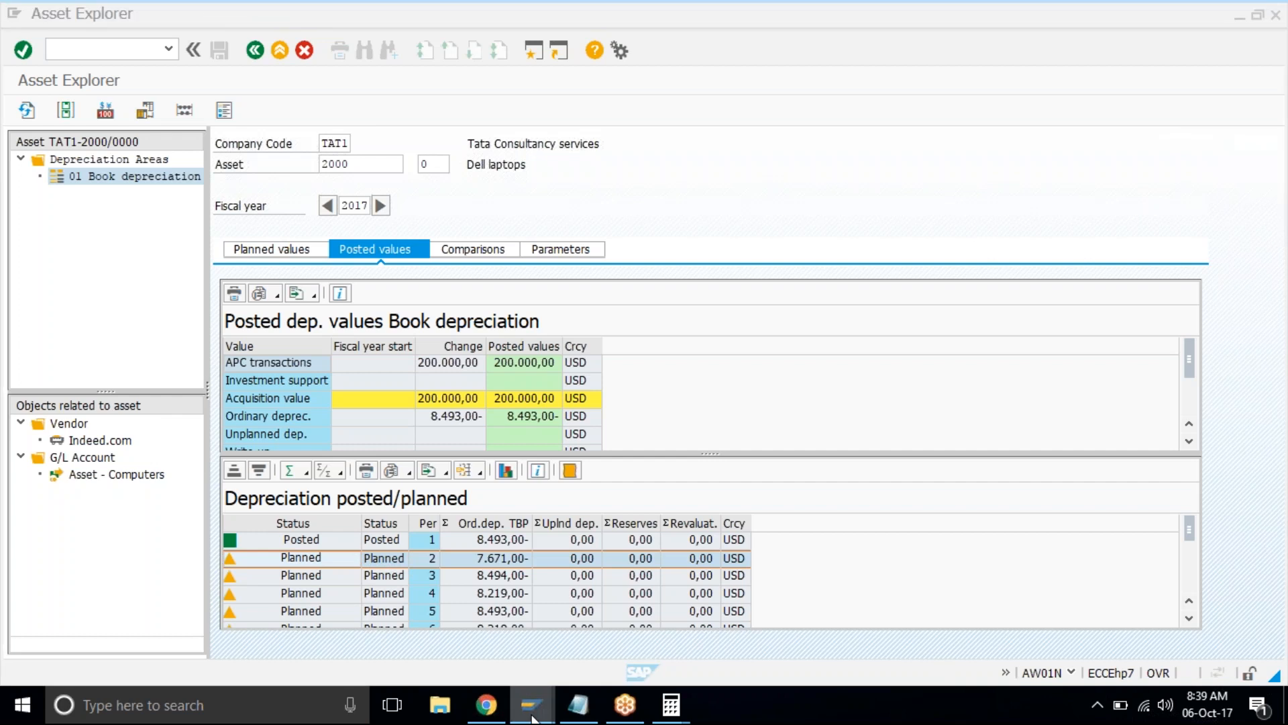
mouse_move(534, 717)
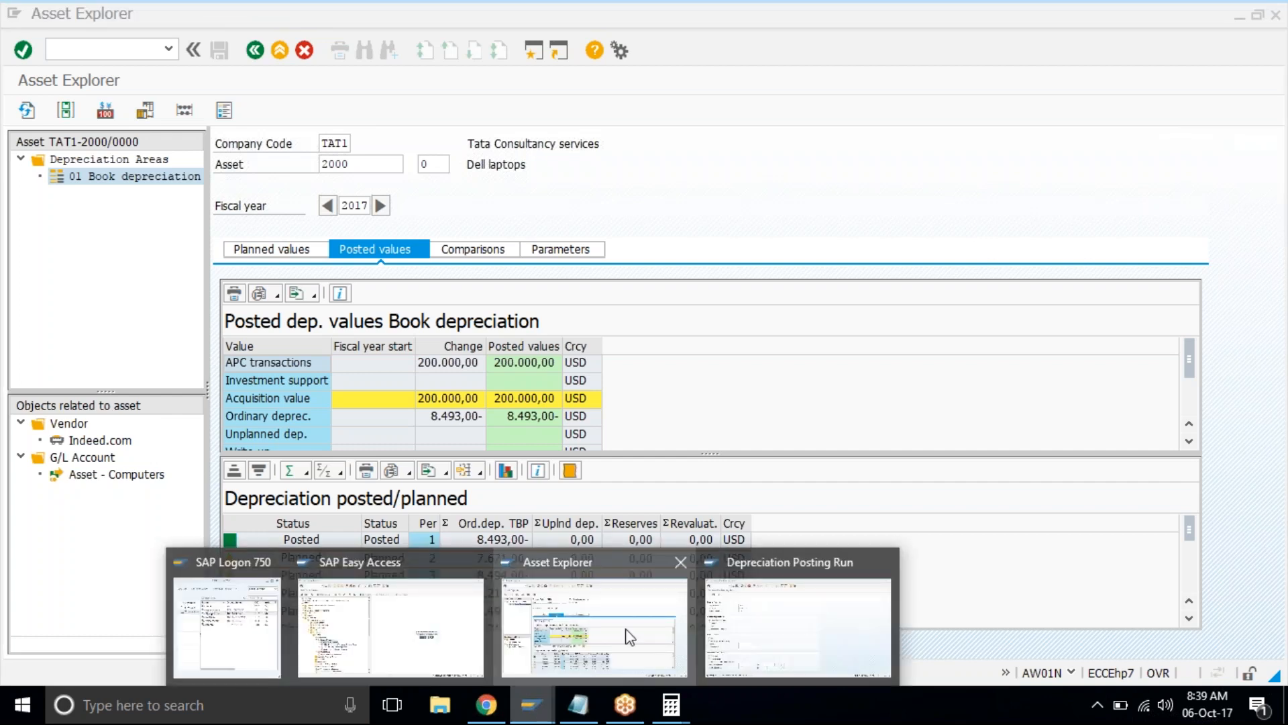
click(798, 627)
key(Return)
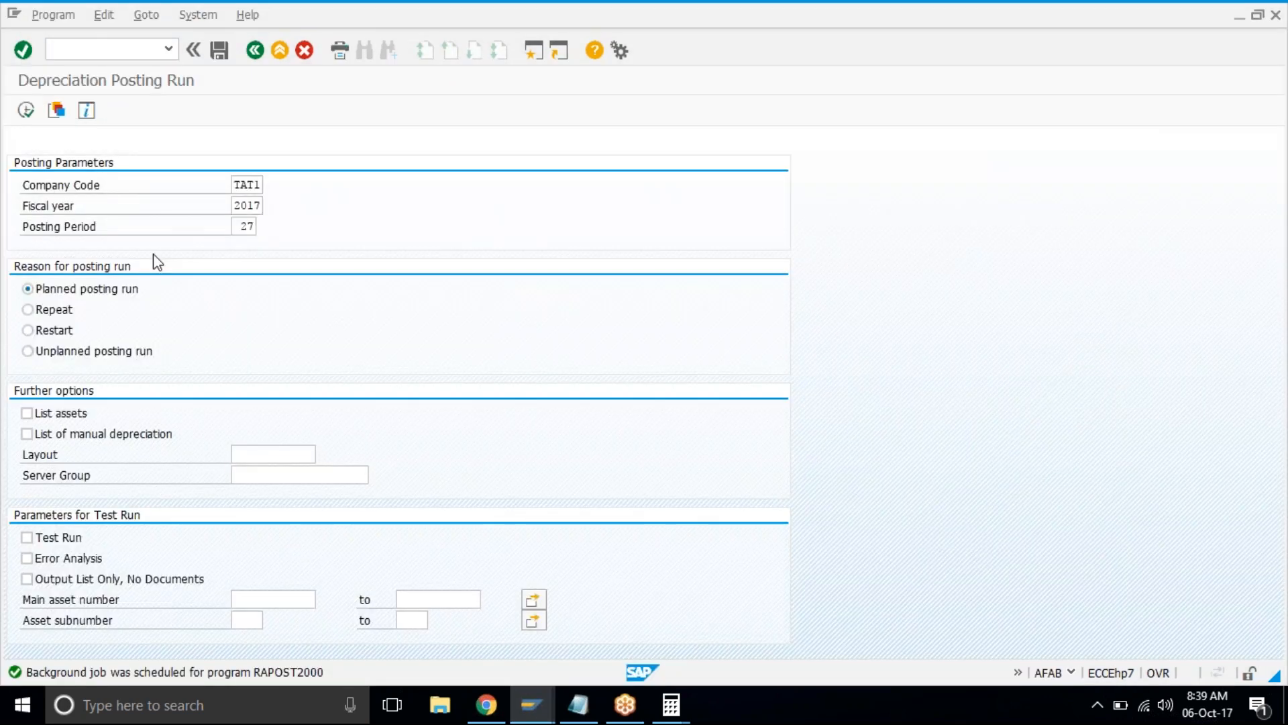
click(248, 226)
key(BackSpace)
key(Return)
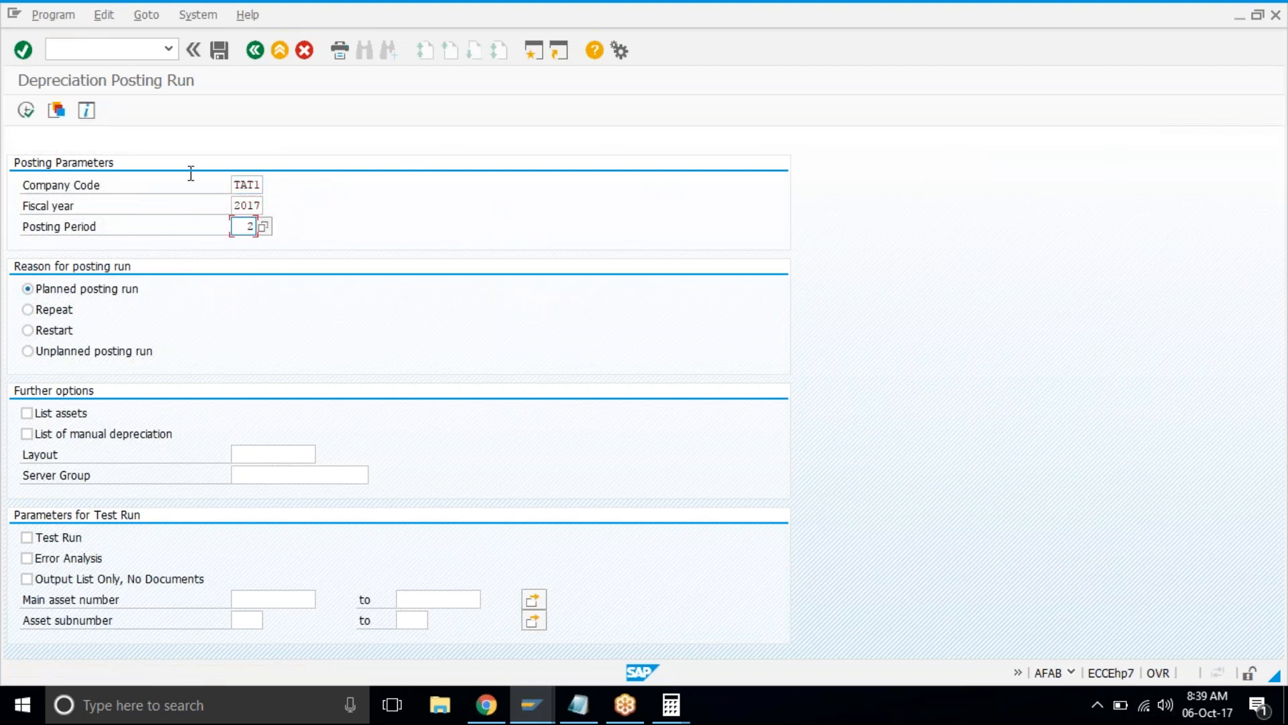
click(48, 15)
click(75, 78)
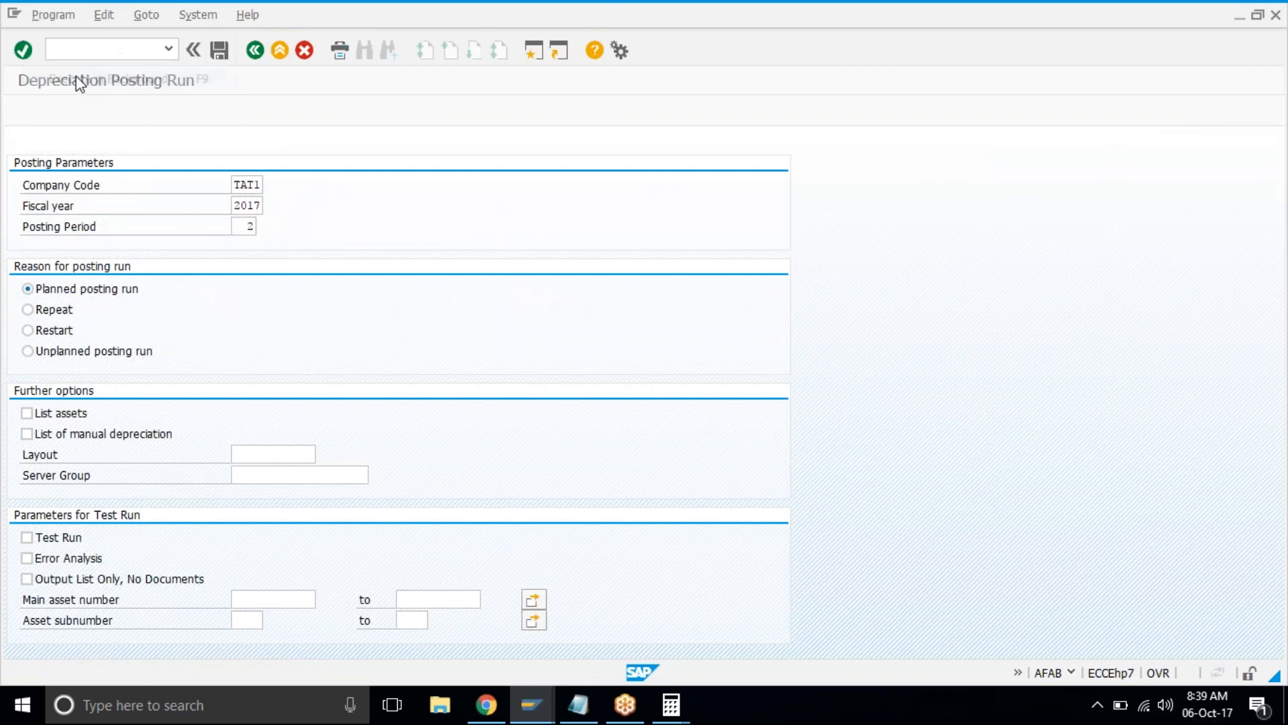
click(328, 417)
click(82, 196)
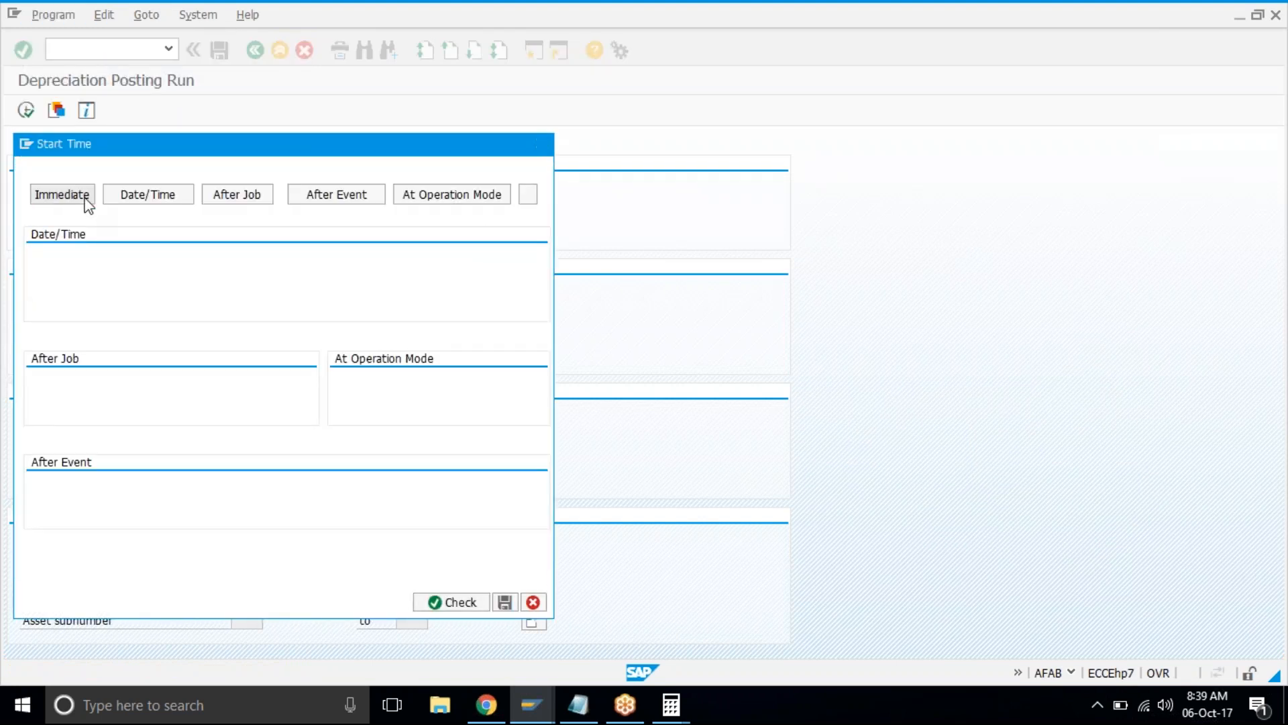
click(286, 603)
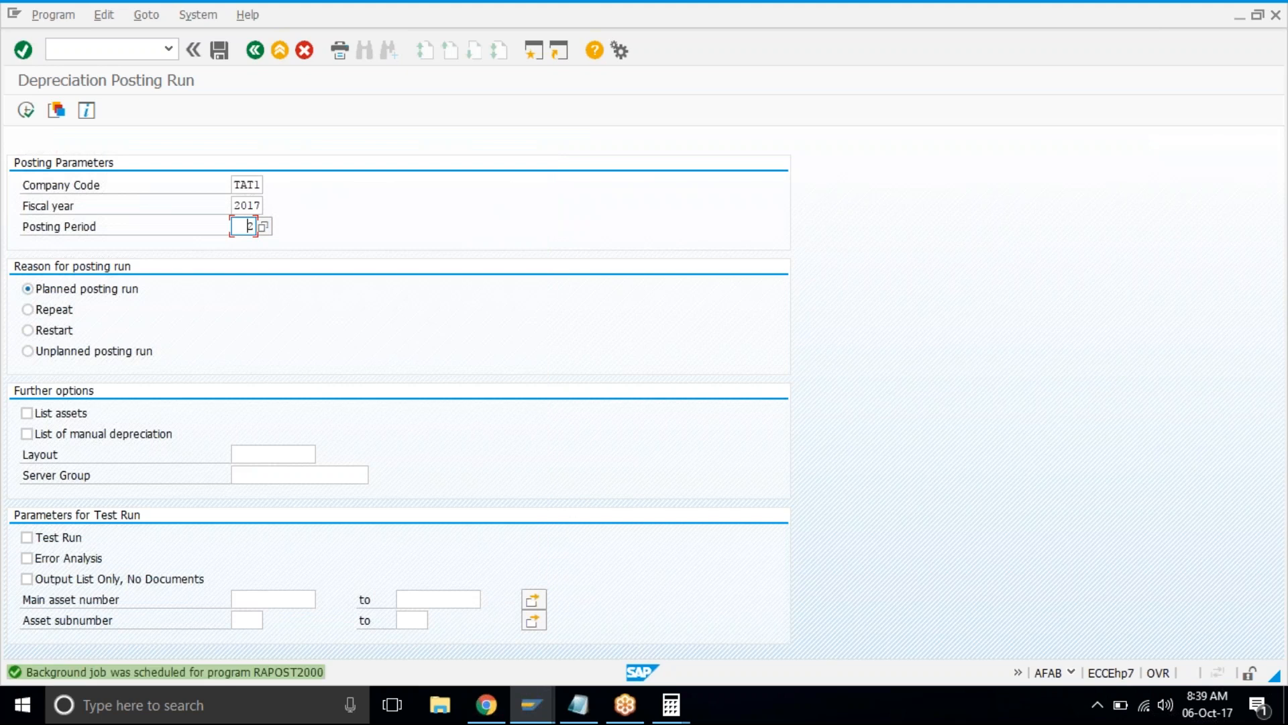
Refresh asset 2000's posted values in the Asset Explorer session and check the depreciation status for period 2.
click(530, 704)
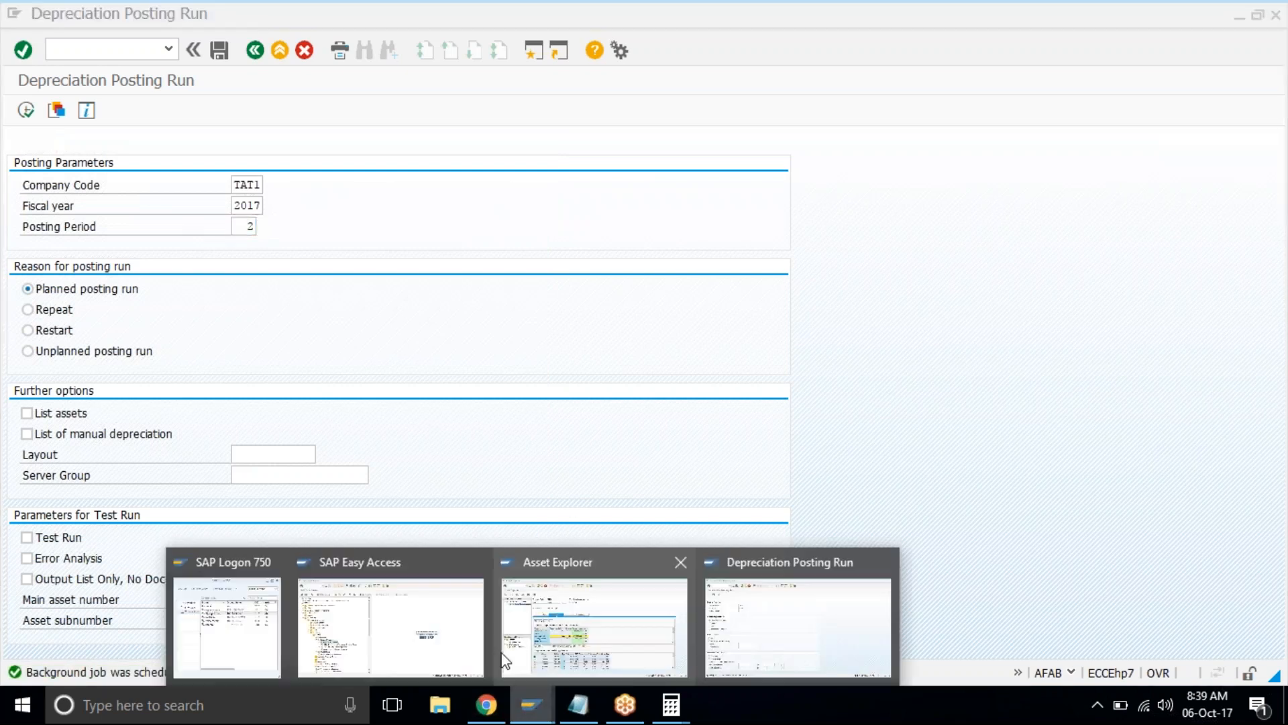
click(551, 638)
click(26, 110)
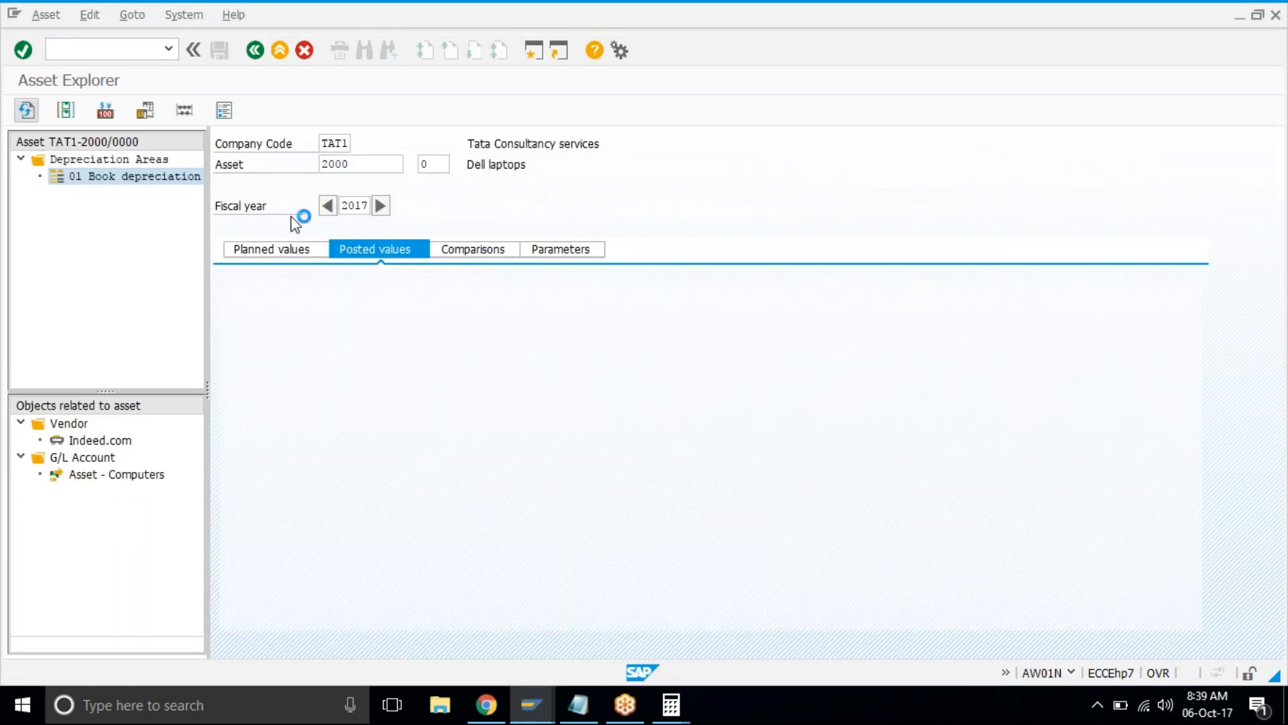
click(399, 258)
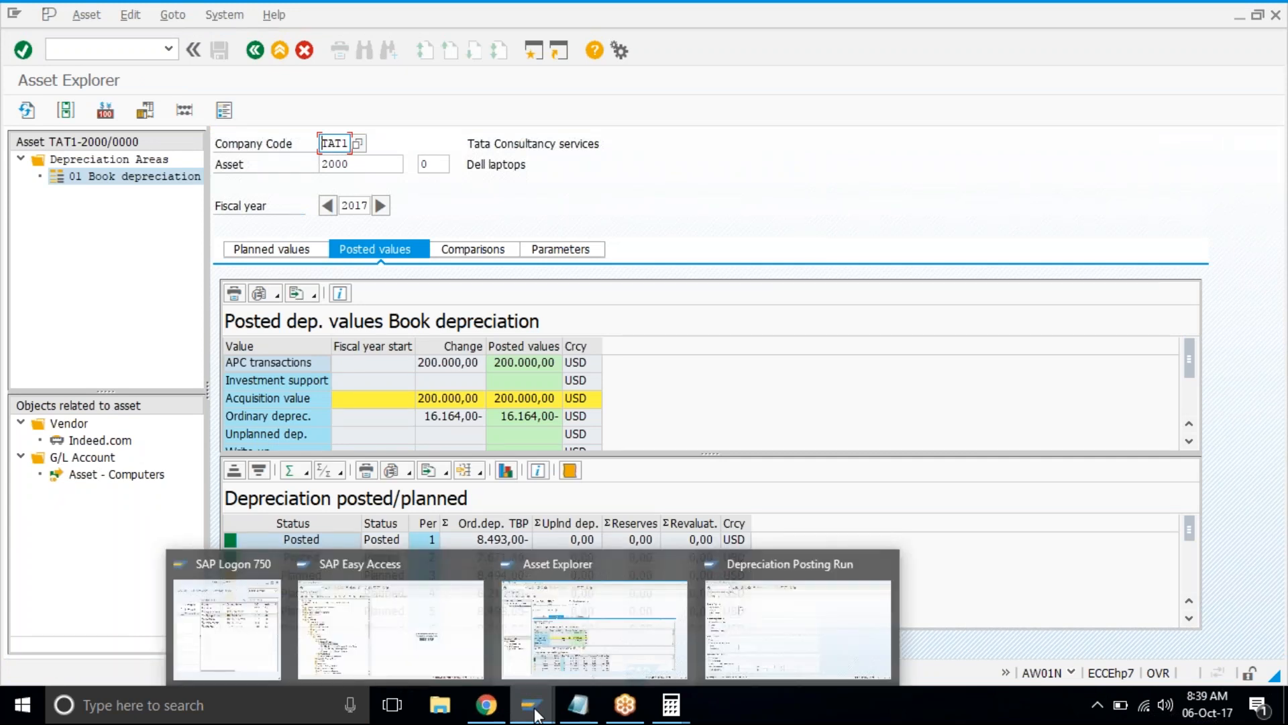
click(589, 619)
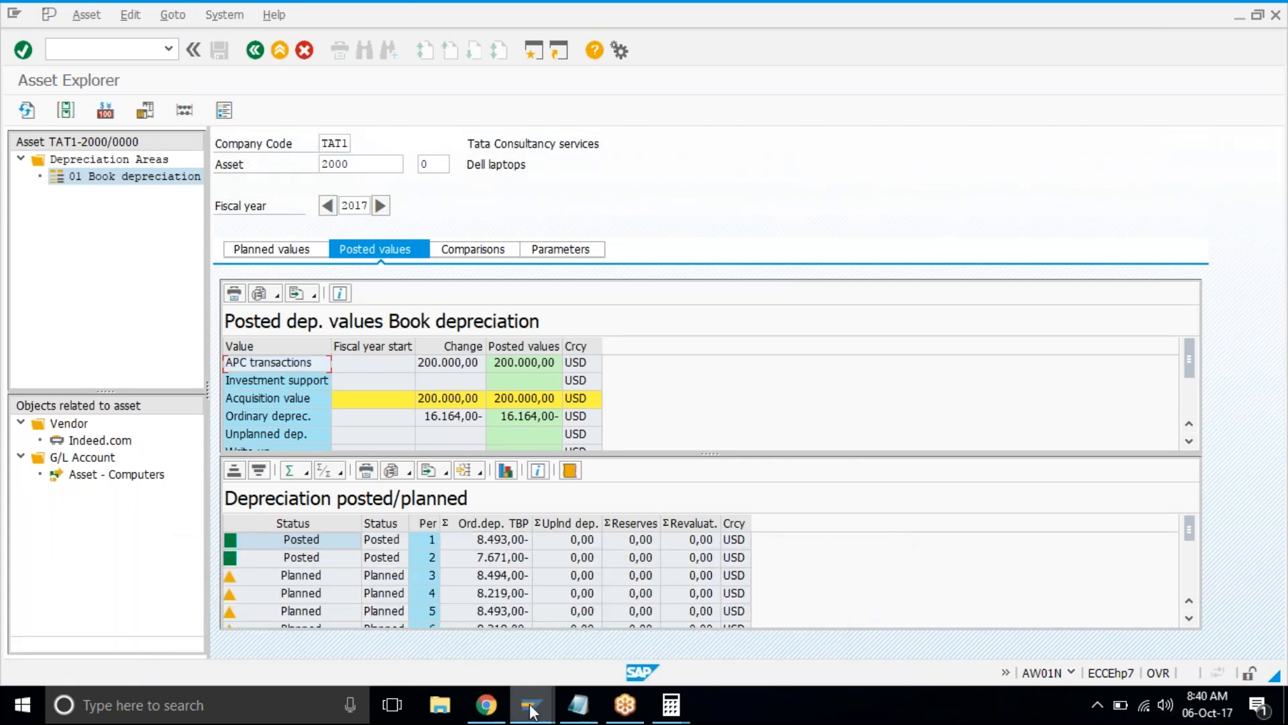
click(627, 642)
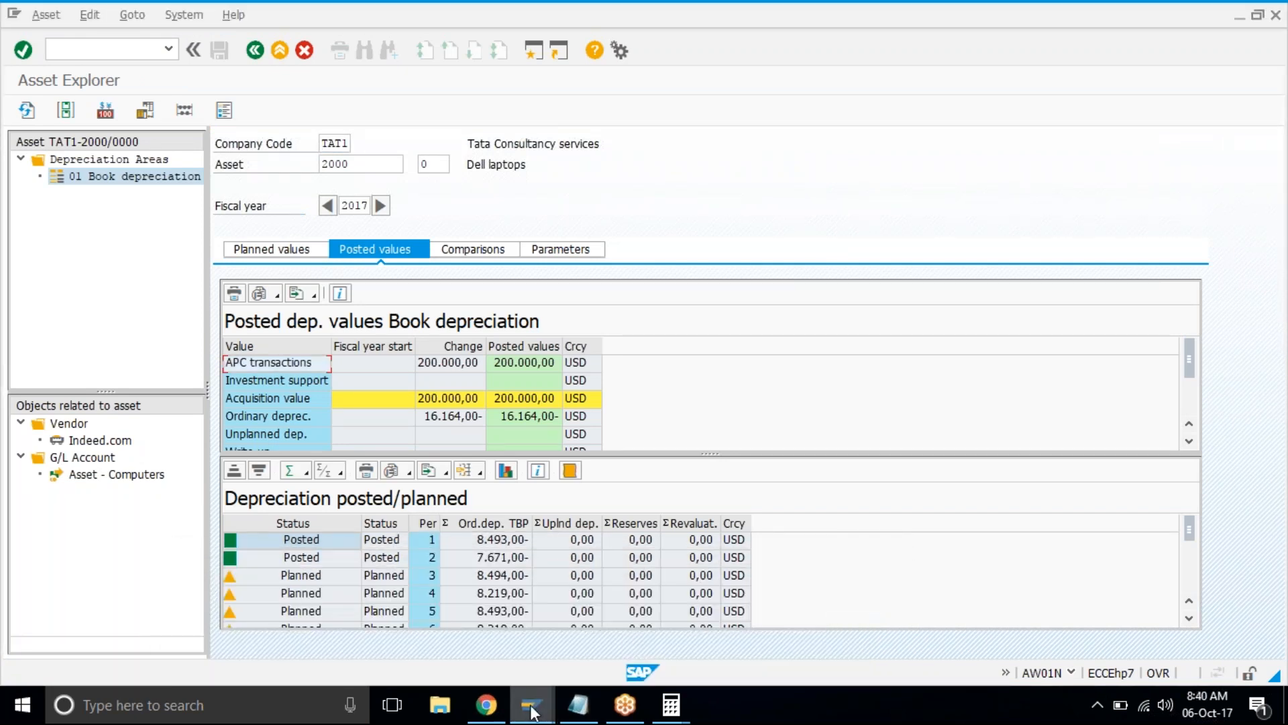
Switch to the Depreciation Posting Run session, set the posting period to 3 and schedule the planned posting in the background with an immediate start.
mouse_move(530, 710)
click(799, 614)
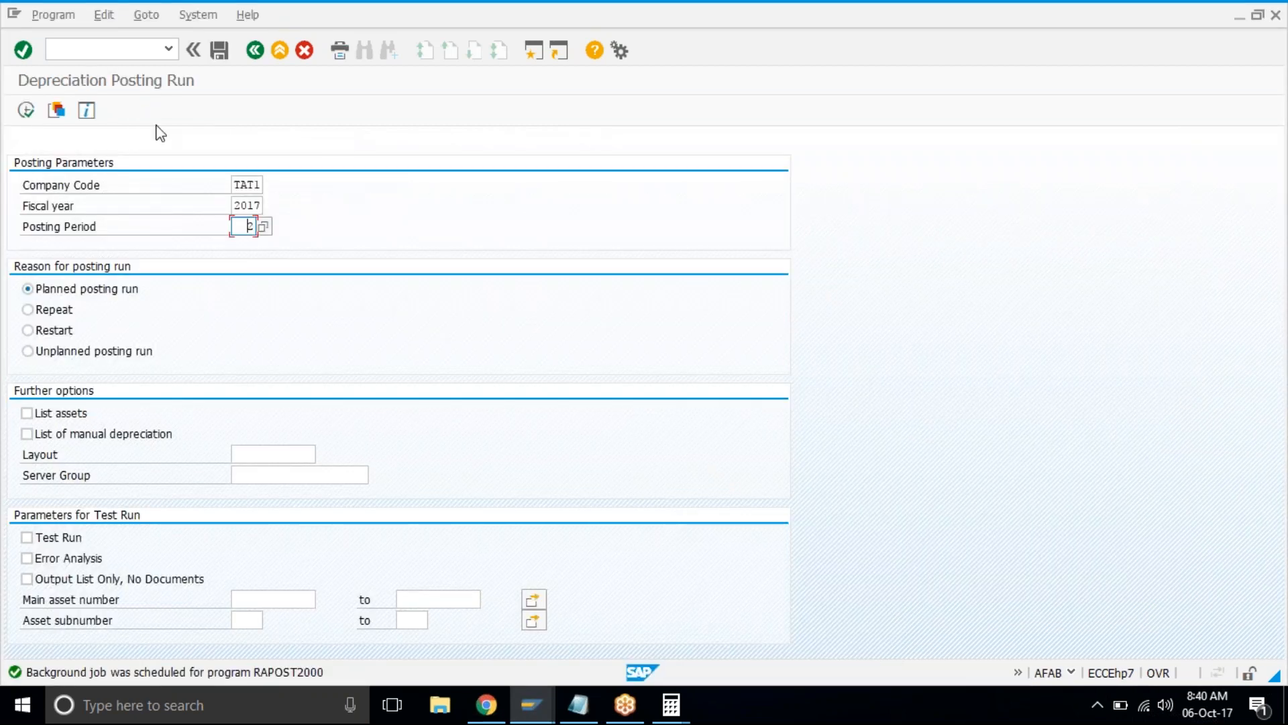
text(3)
key(F9)
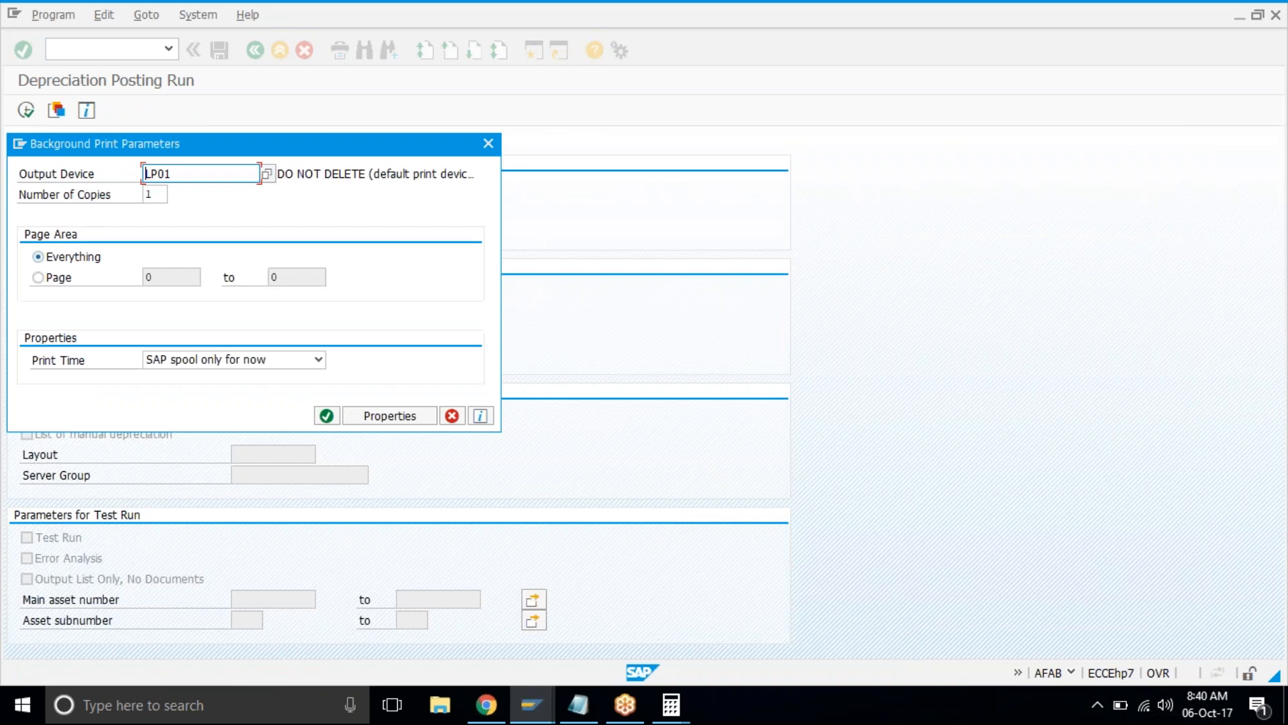
click(327, 415)
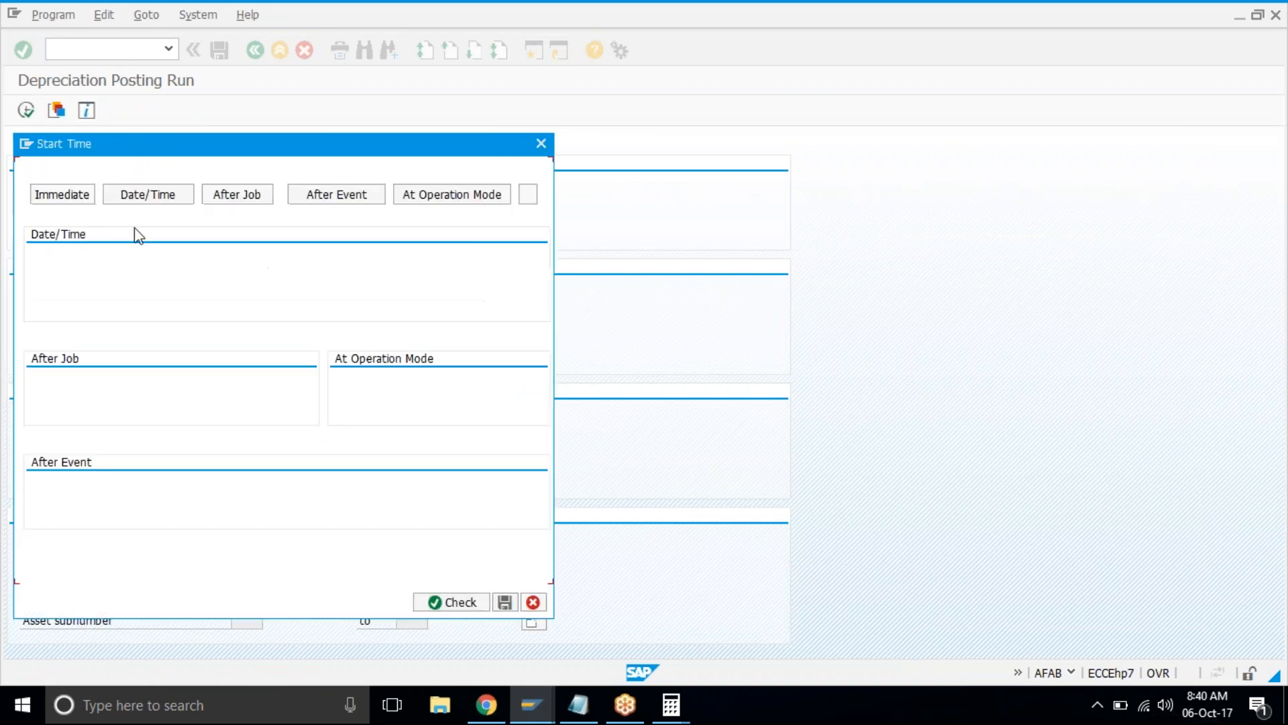
click(62, 193)
click(284, 601)
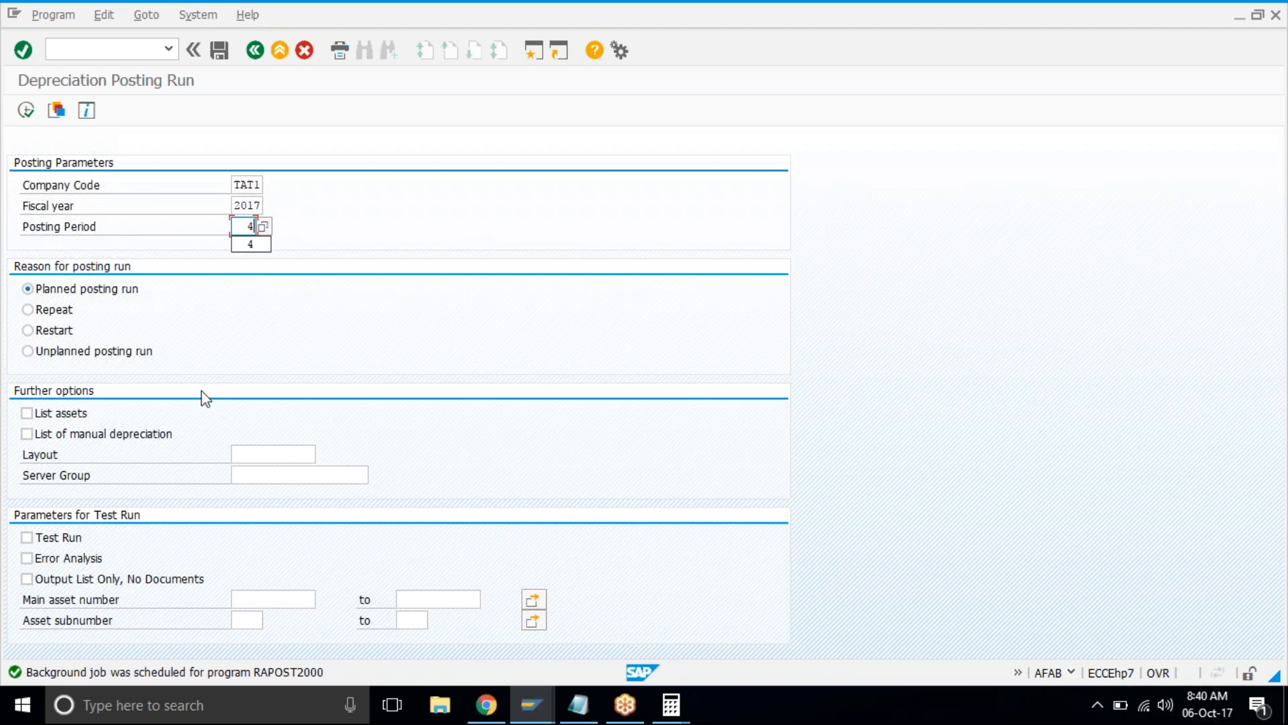
Set the posting period to 4 and schedule the planned depreciation posting as a background job with an immediate start.
key(F9)
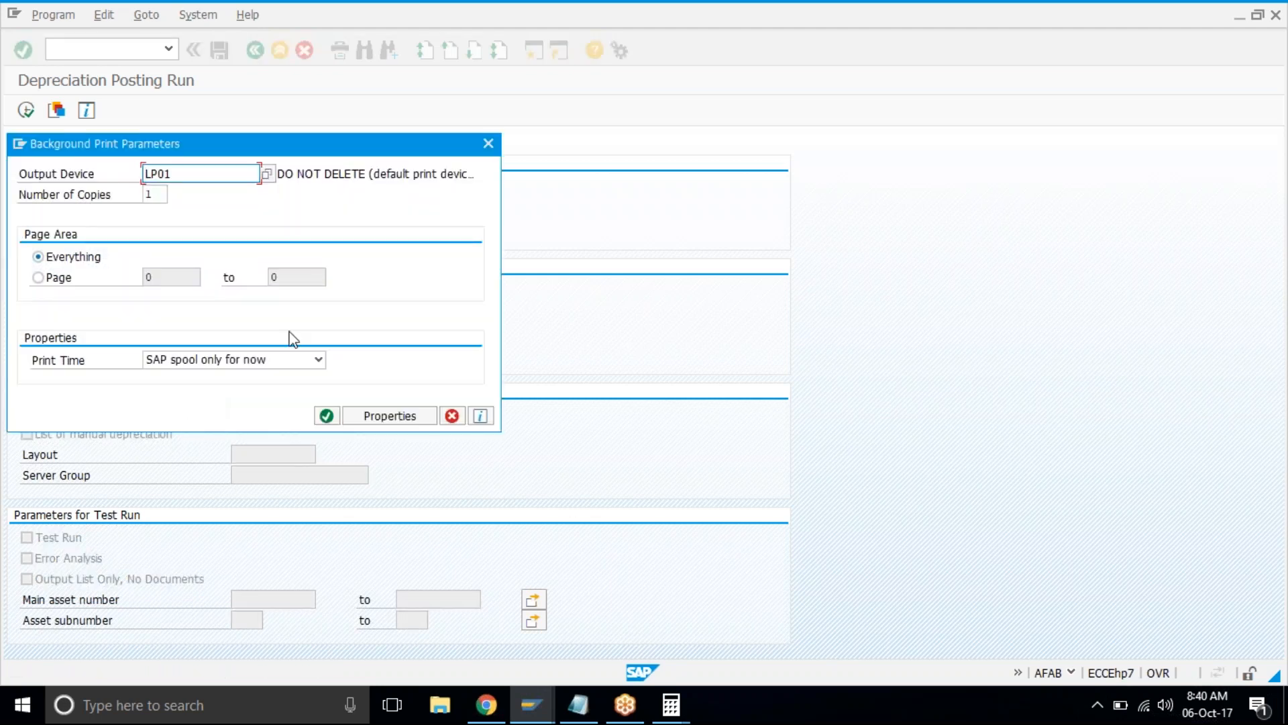
click(327, 416)
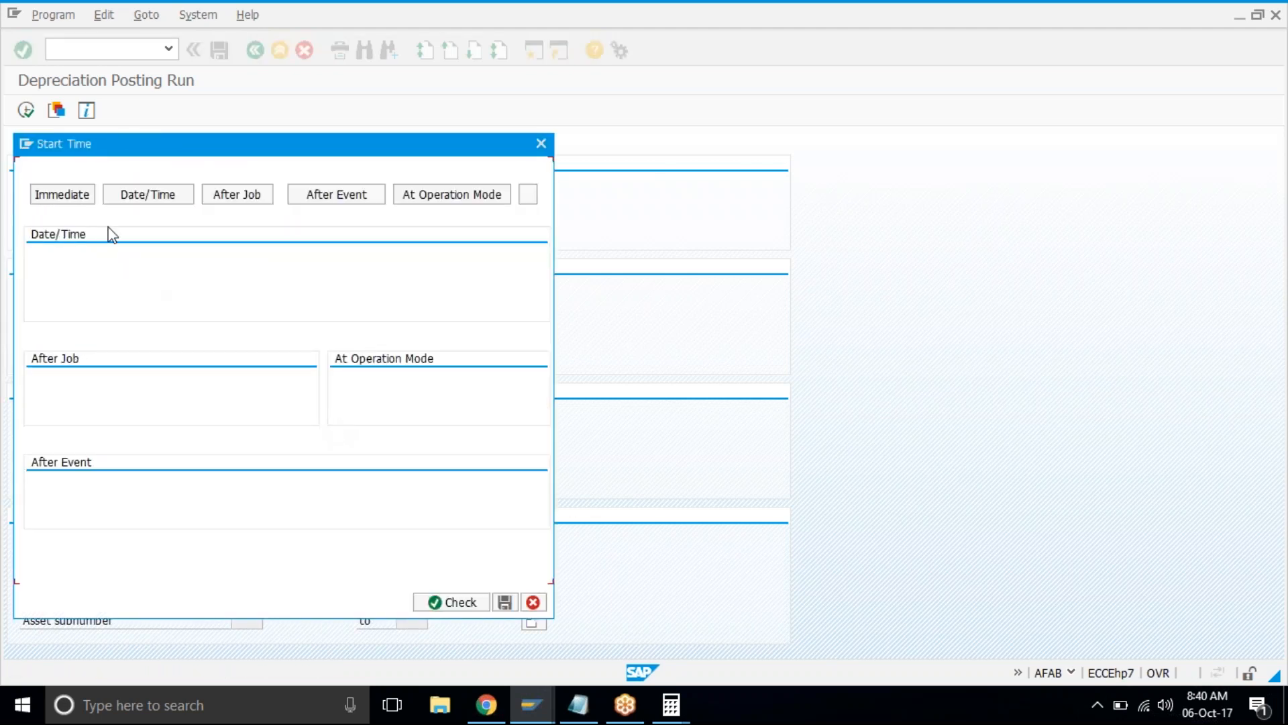
click(74, 193)
click(283, 602)
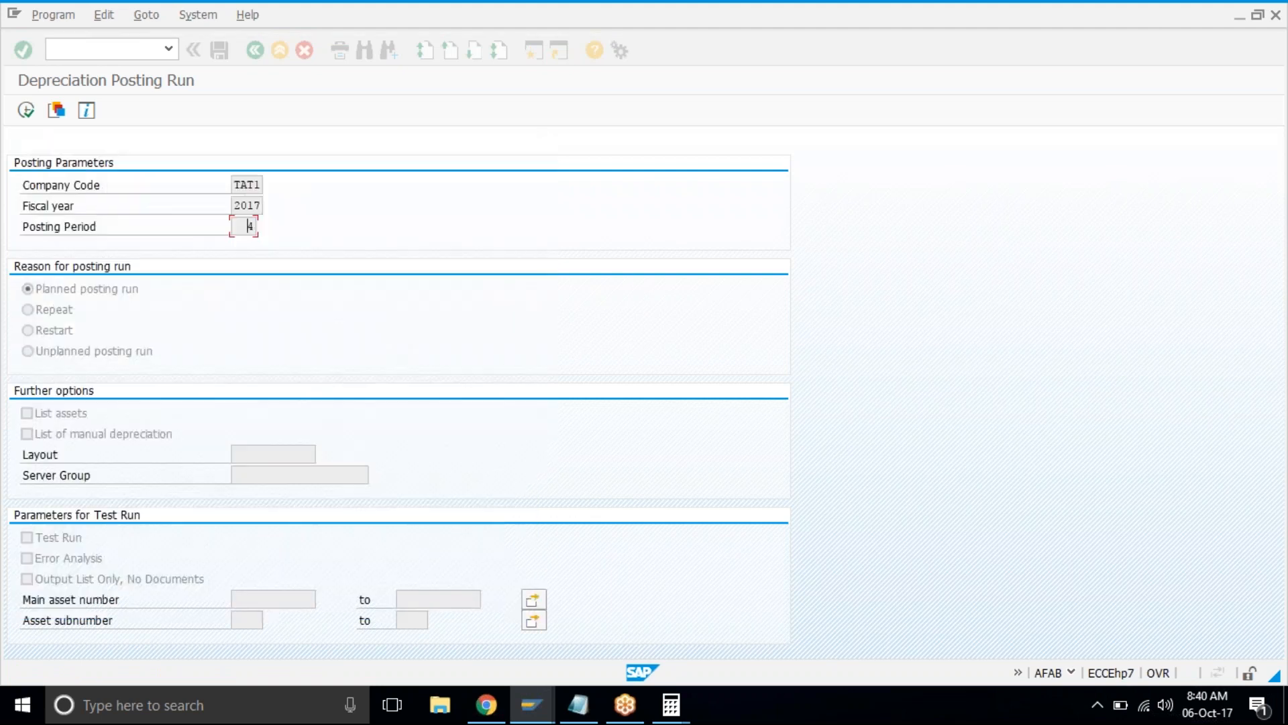
Set the posting period to 5 and schedule the planned depreciation posting as a background job with an immediate start.
click(255, 226)
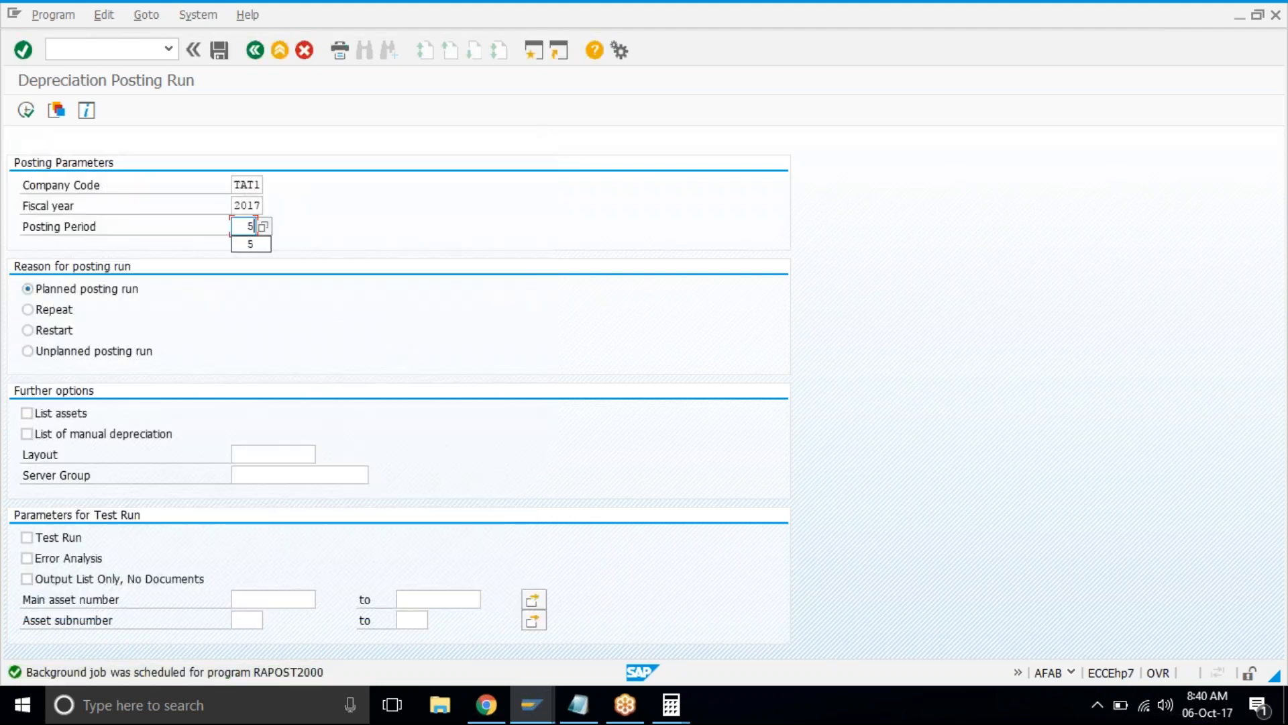
key(F9)
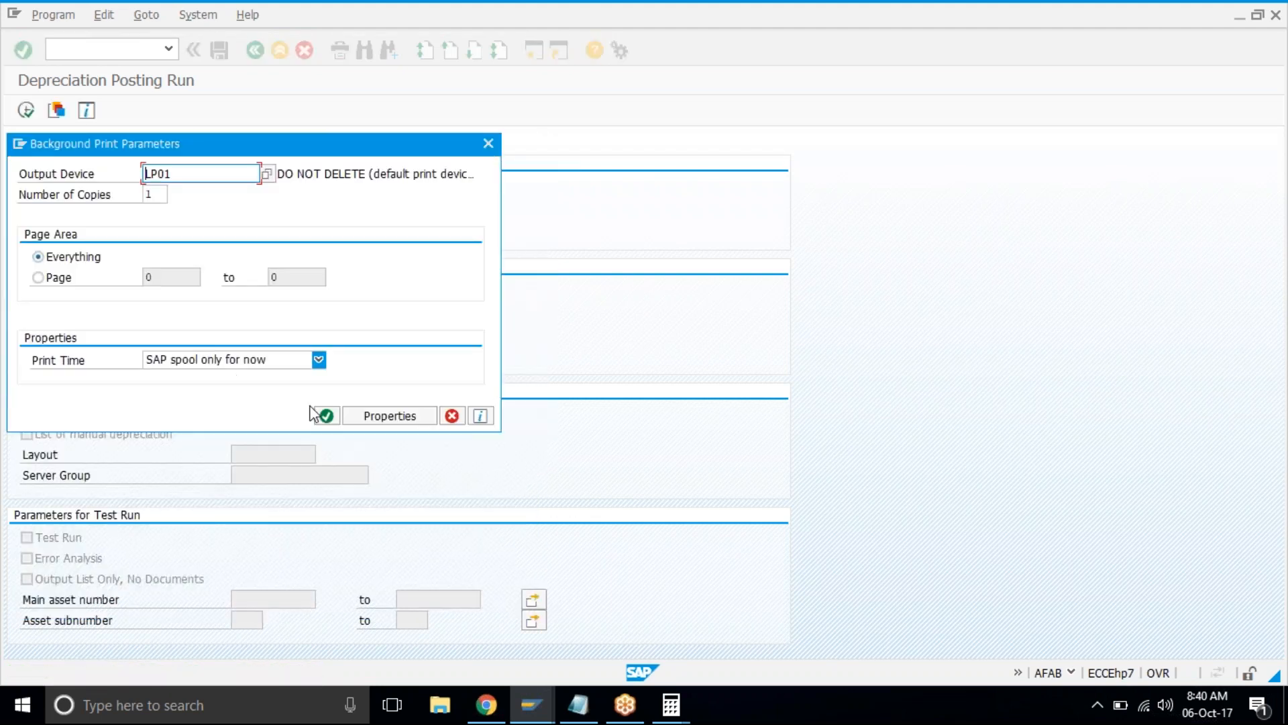
click(327, 416)
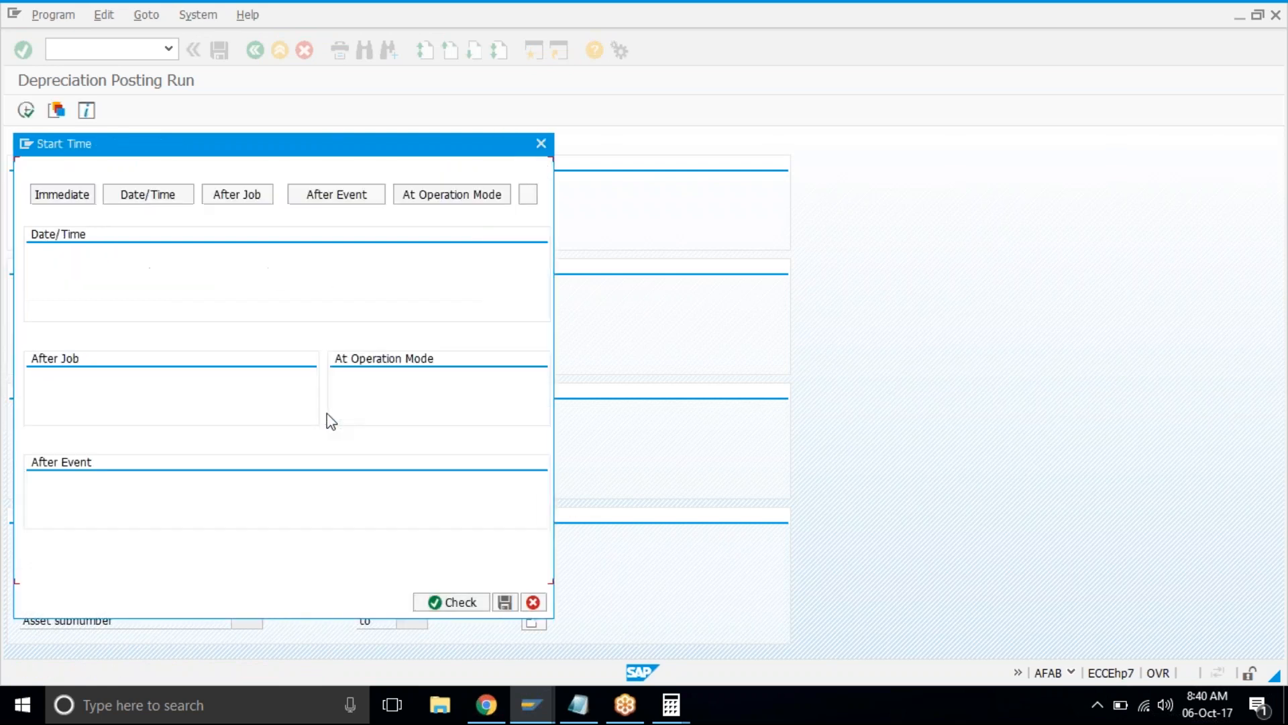
click(67, 195)
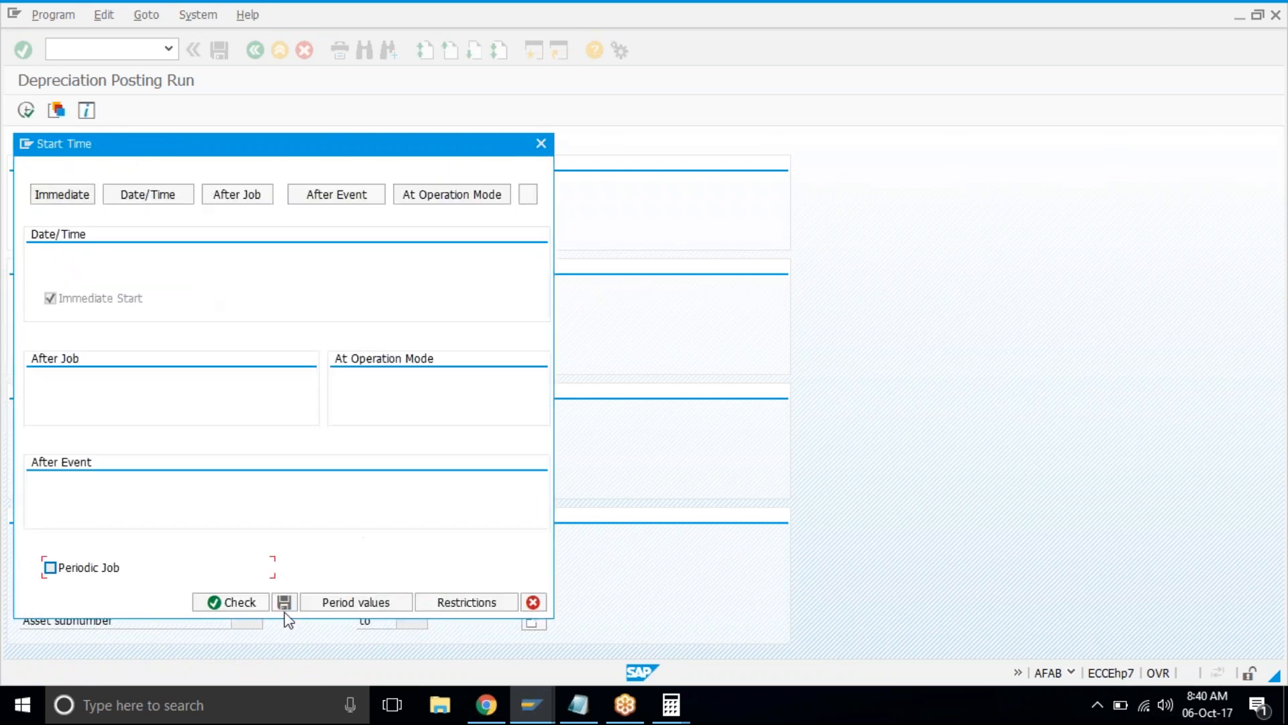
click(284, 603)
Set the posting period to 6 and schedule the planned depreciation posting as a background job with an immediate start.
text(6)
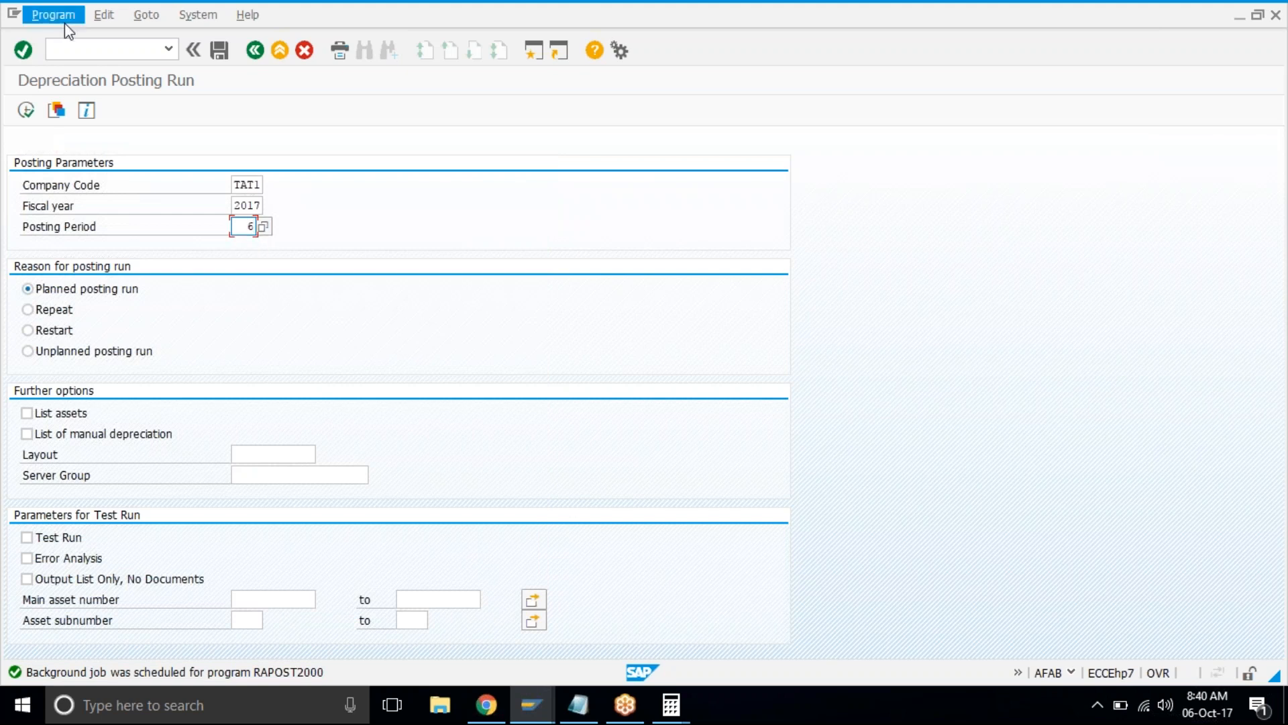
click(64, 20)
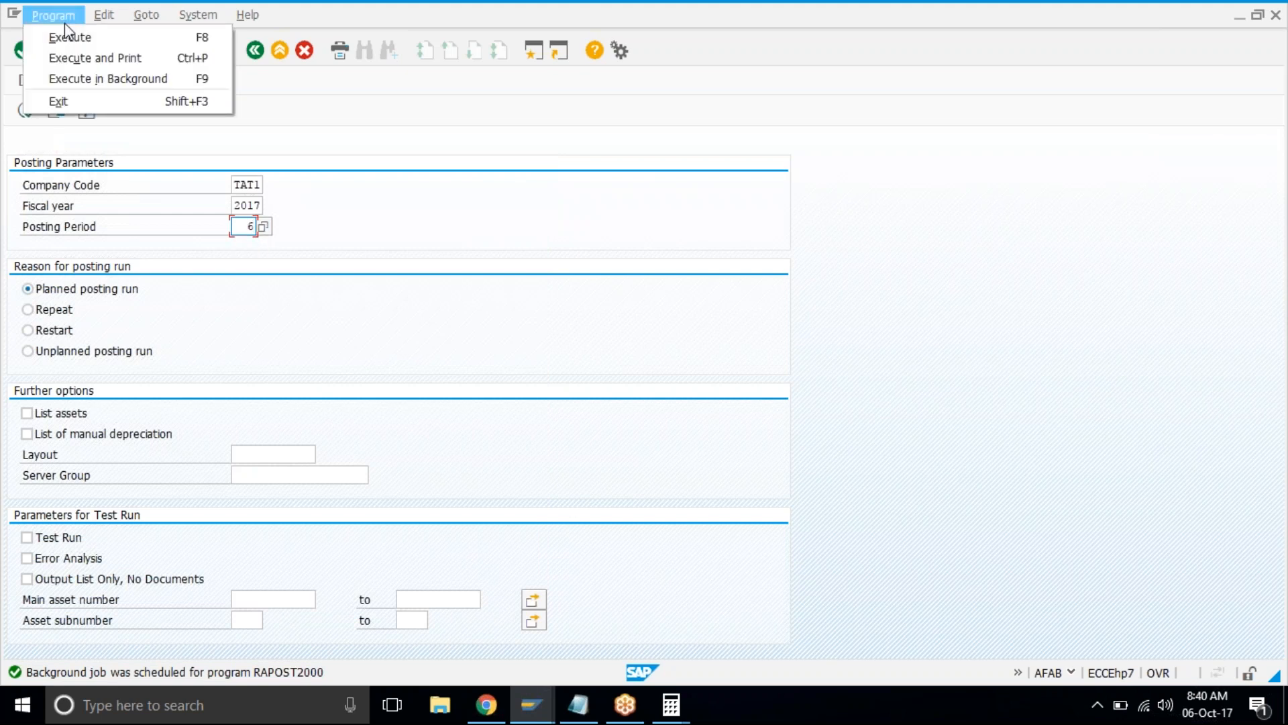
click(206, 80)
click(327, 415)
click(89, 196)
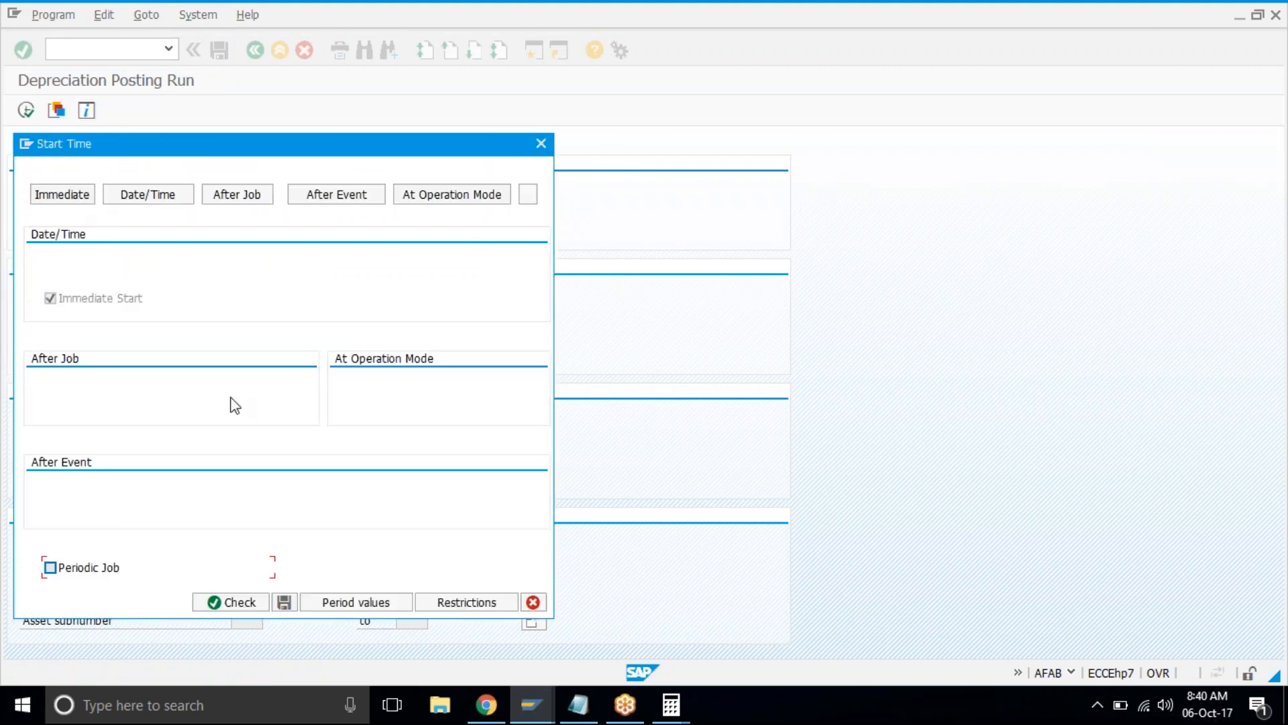
click(279, 601)
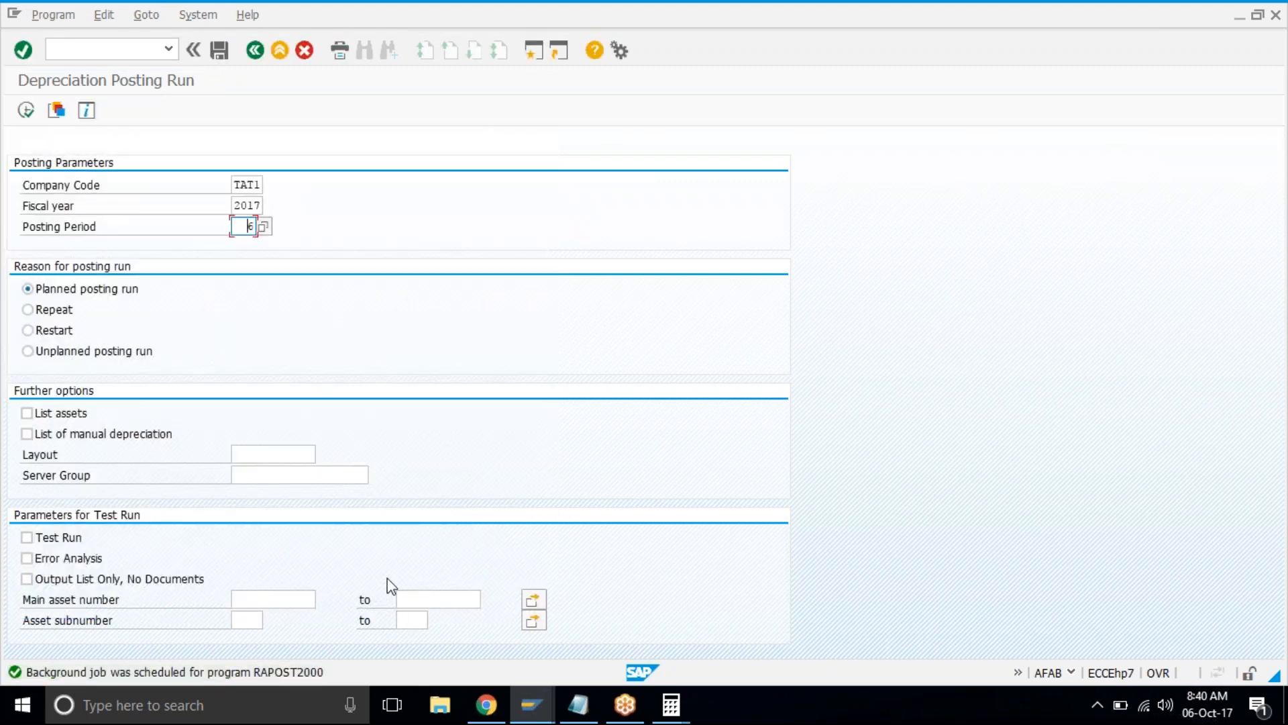
Switch to the Asset Explorer session, refresh asset 2000's posted values and check the depreciation status through period 6.
mouse_move(530, 718)
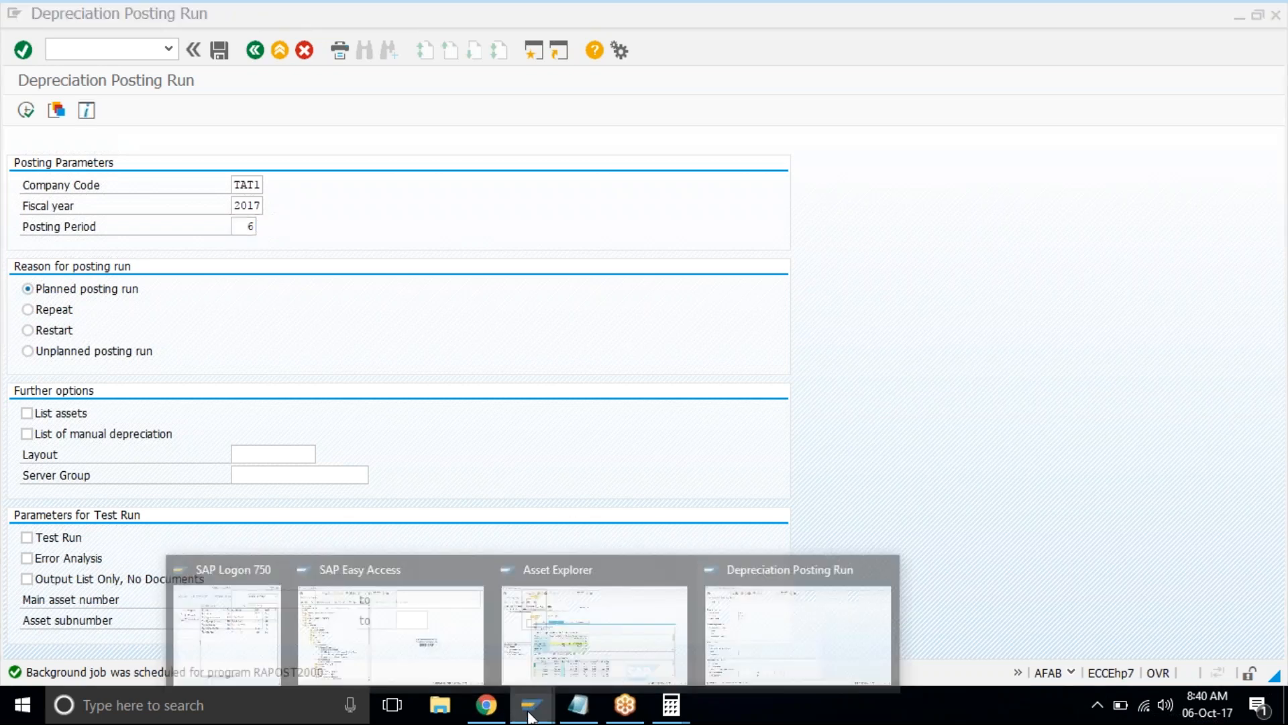
click(604, 590)
click(27, 108)
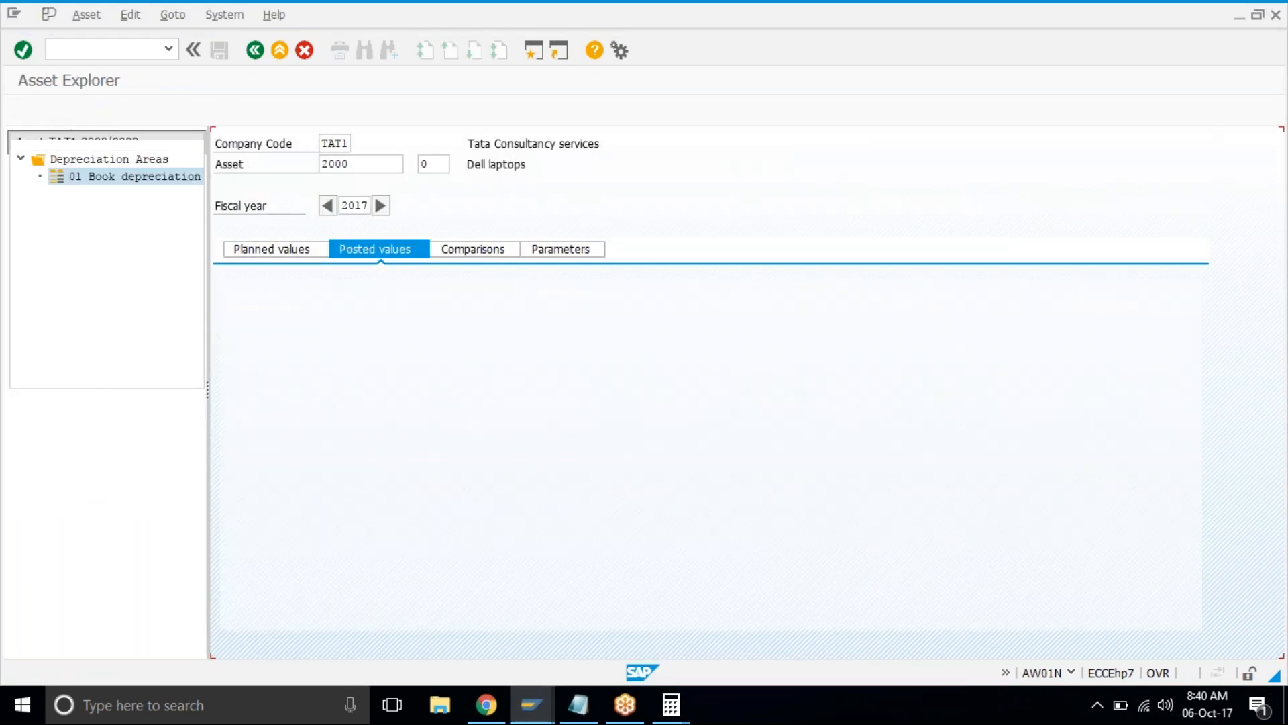
click(373, 248)
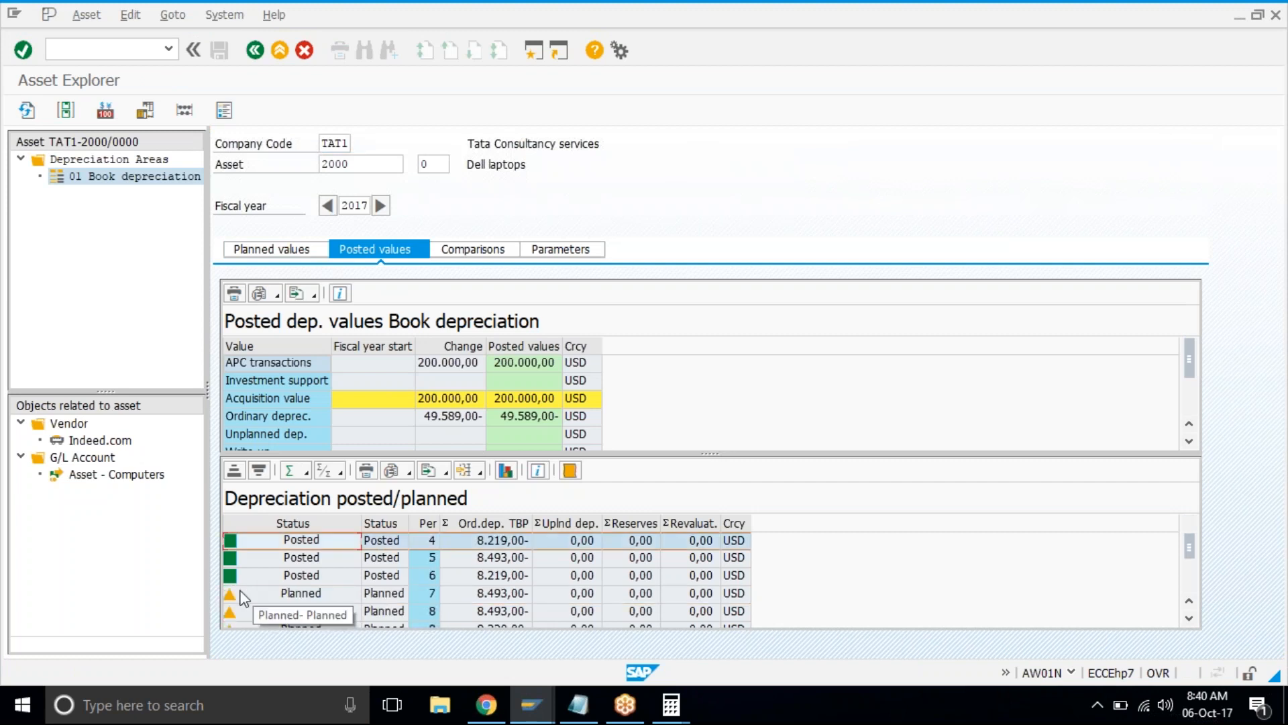
click(428, 577)
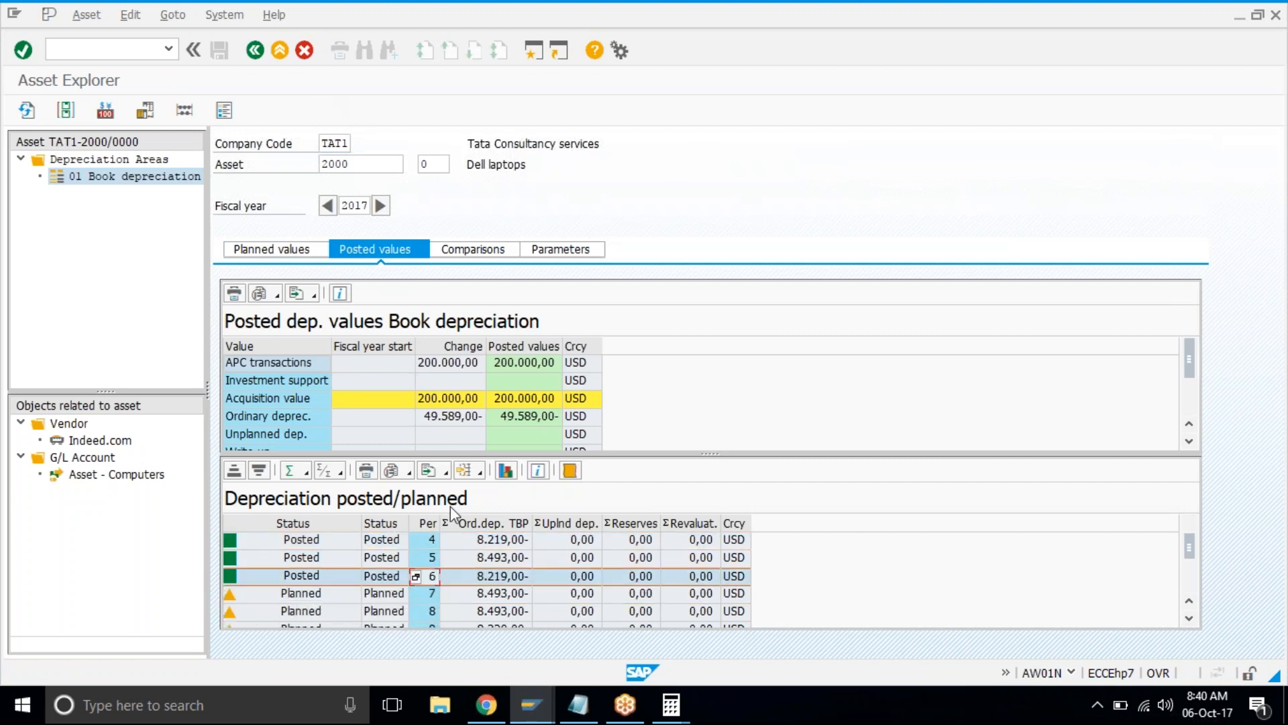
Return to the Depreciation Posting Run session, enable Test Run, set the posting period to 7 and execute the test run.
click(540, 702)
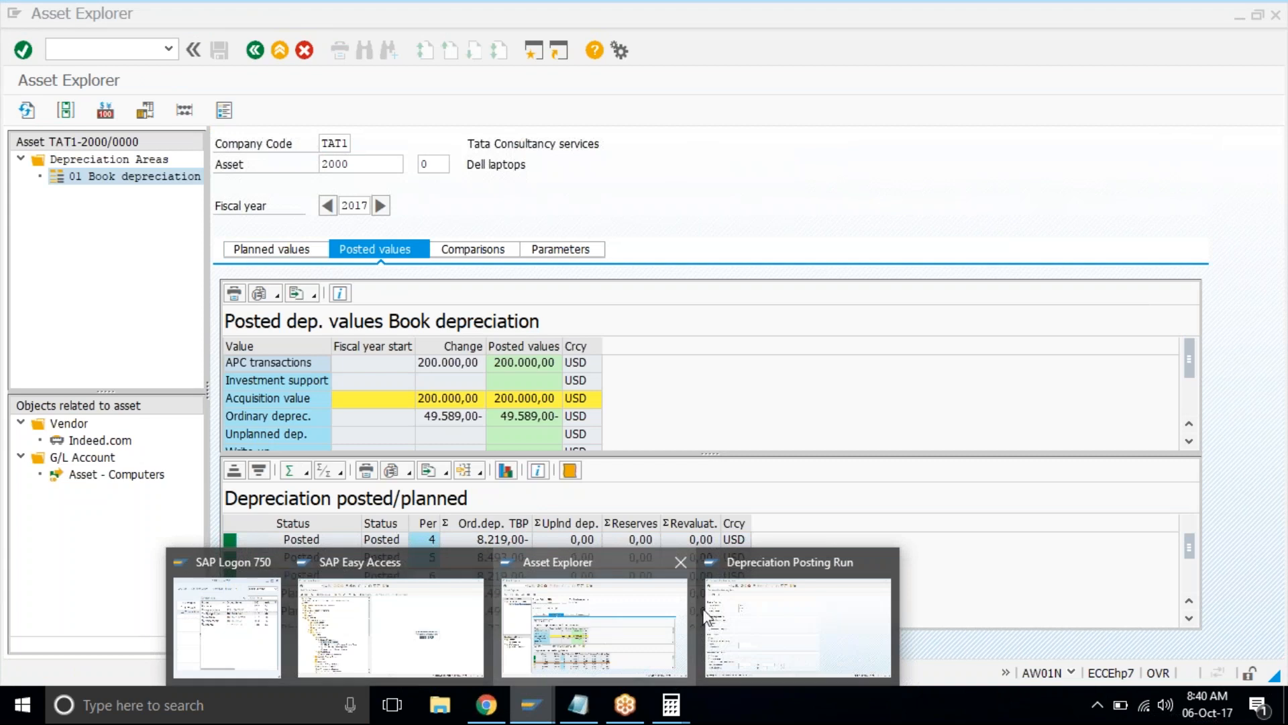
click(815, 614)
click(253, 228)
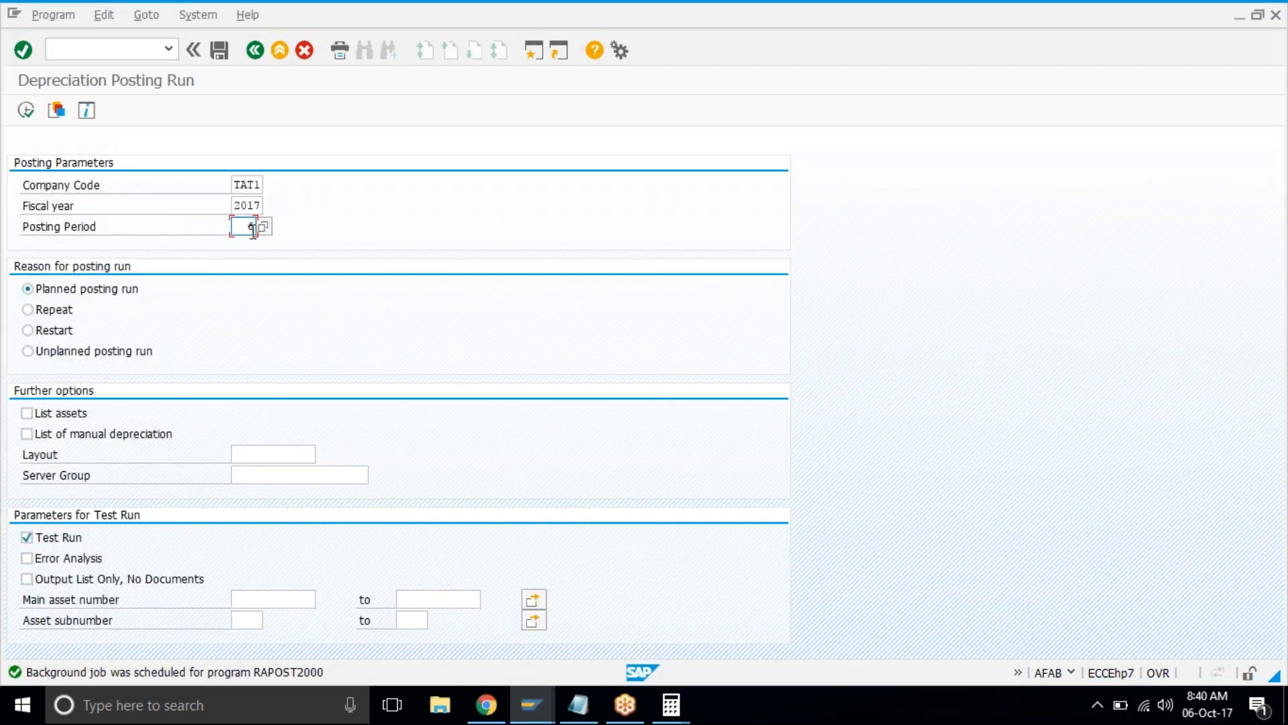
key(BackSpace)
text(7)
click(27, 110)
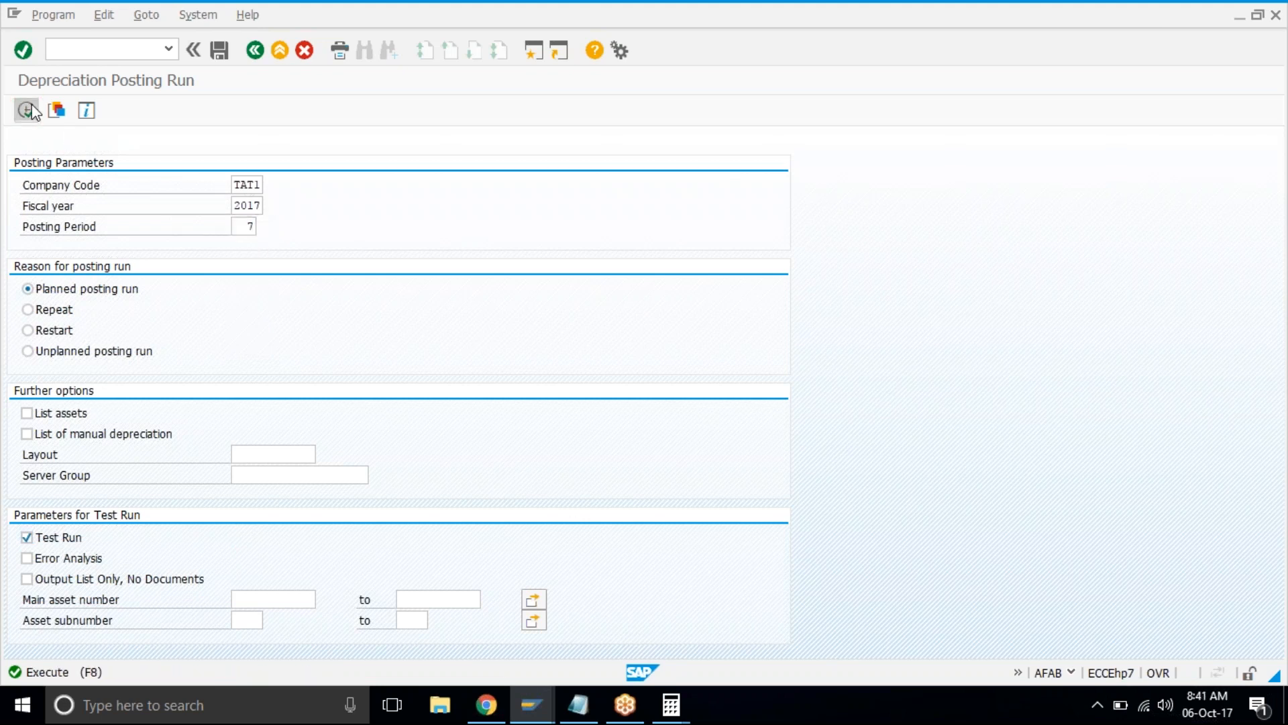
click(247, 403)
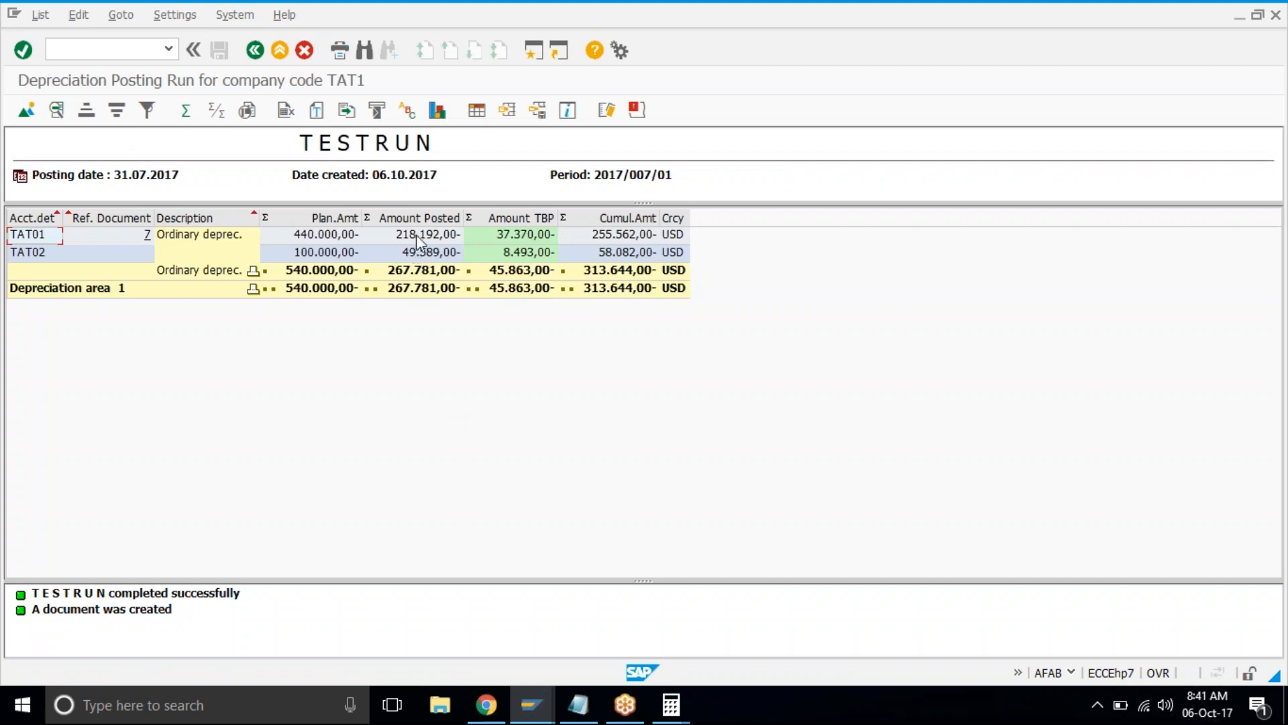
Examine the posted and to-be-posted amounts for TAT01 and TAT02 in the test run list, and return to the posting parameters.
click(416, 235)
click(549, 236)
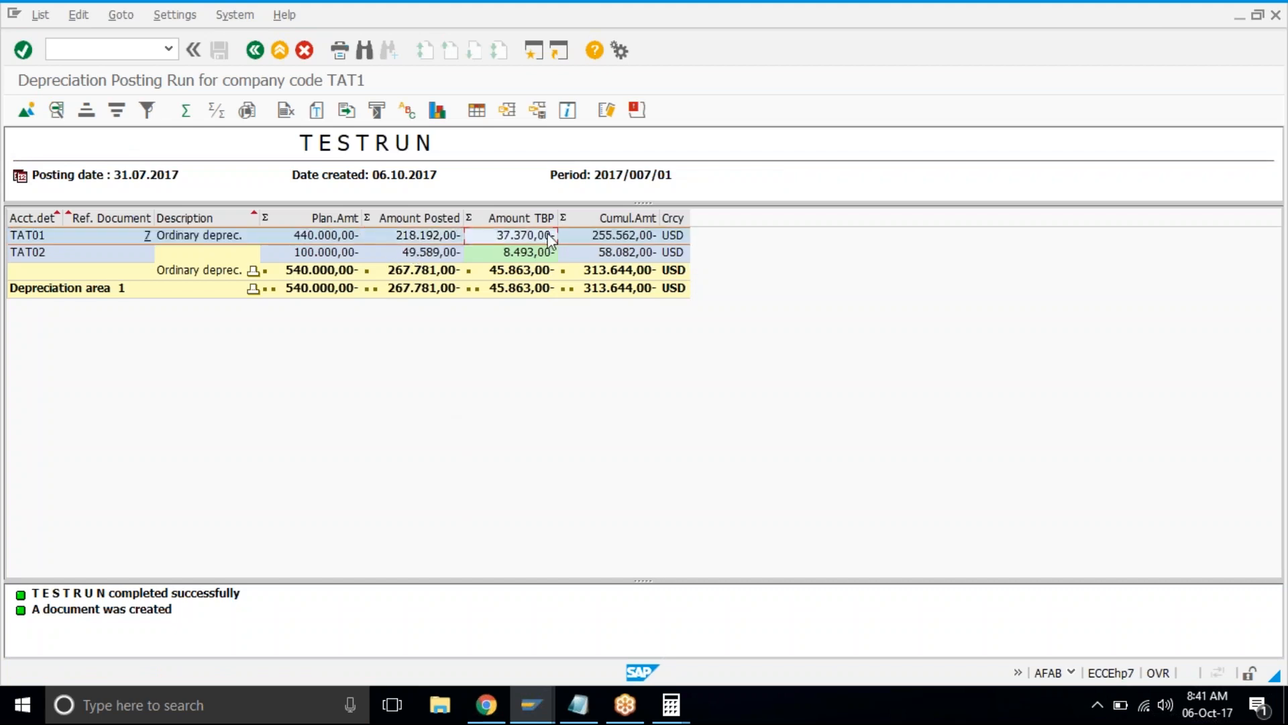
click(418, 254)
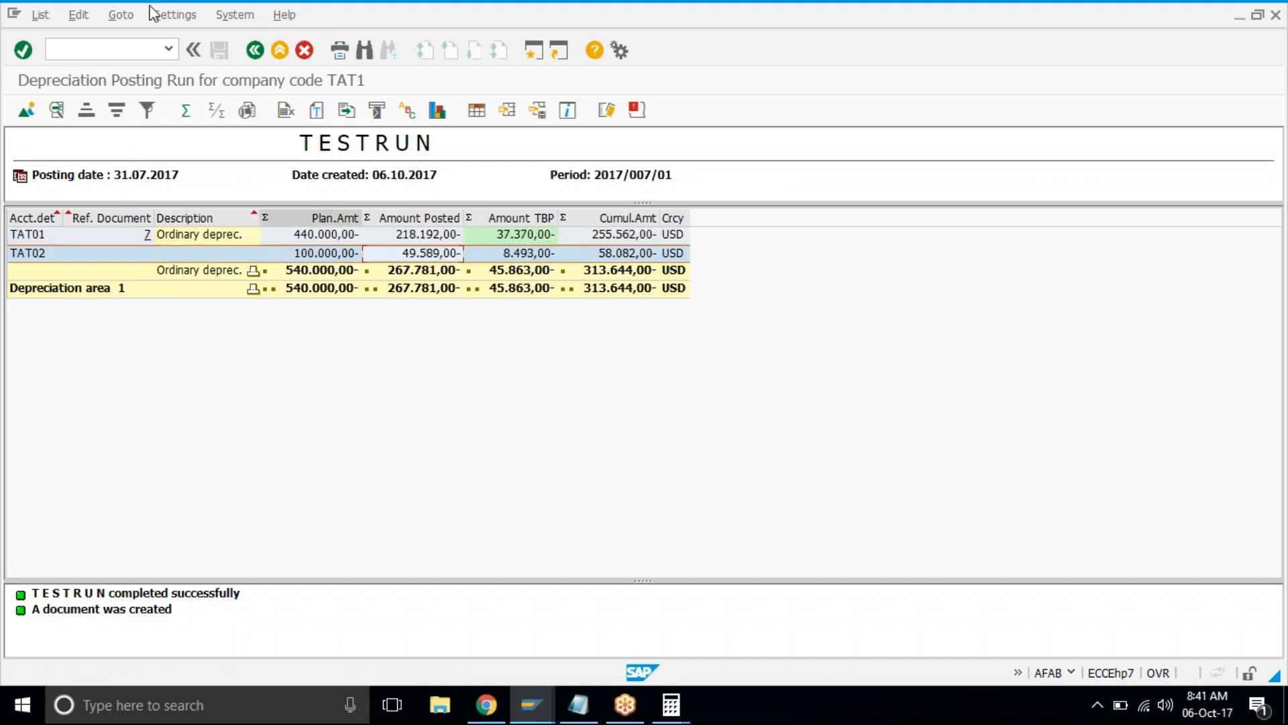
click(253, 54)
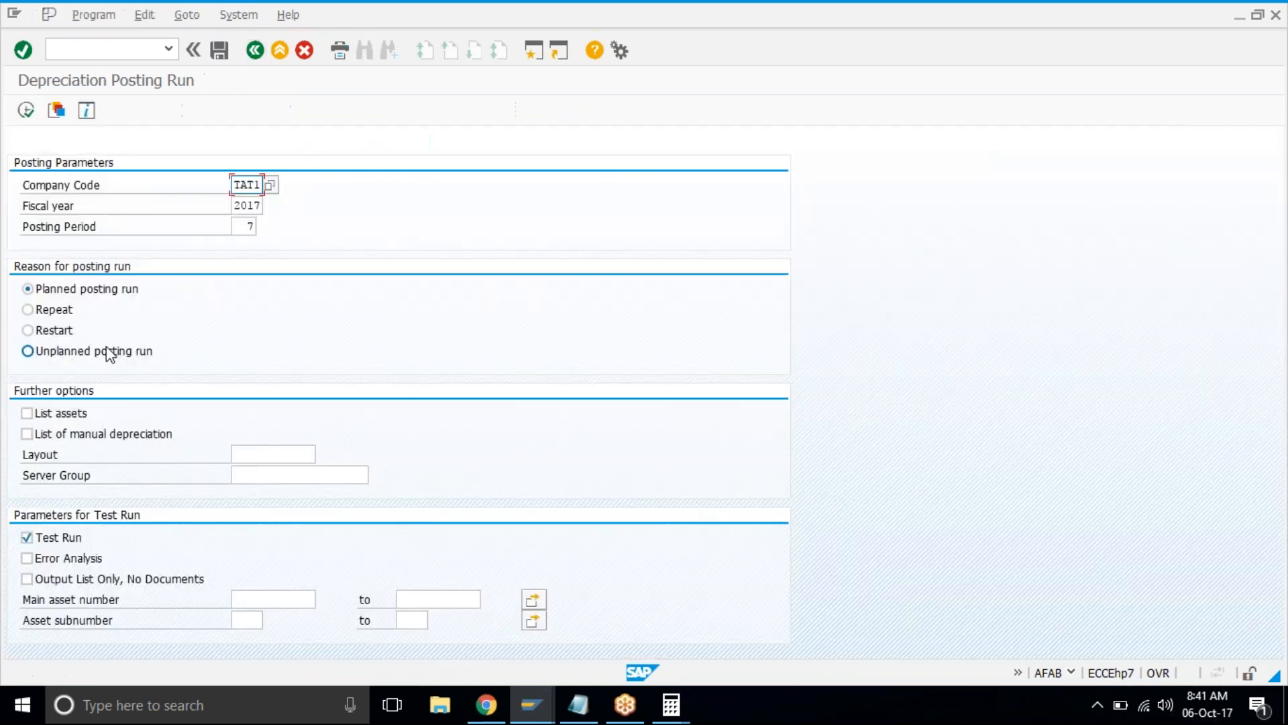
Try to schedule the period 7 depreciation posting as a background job with an immediate start.
key(F9)
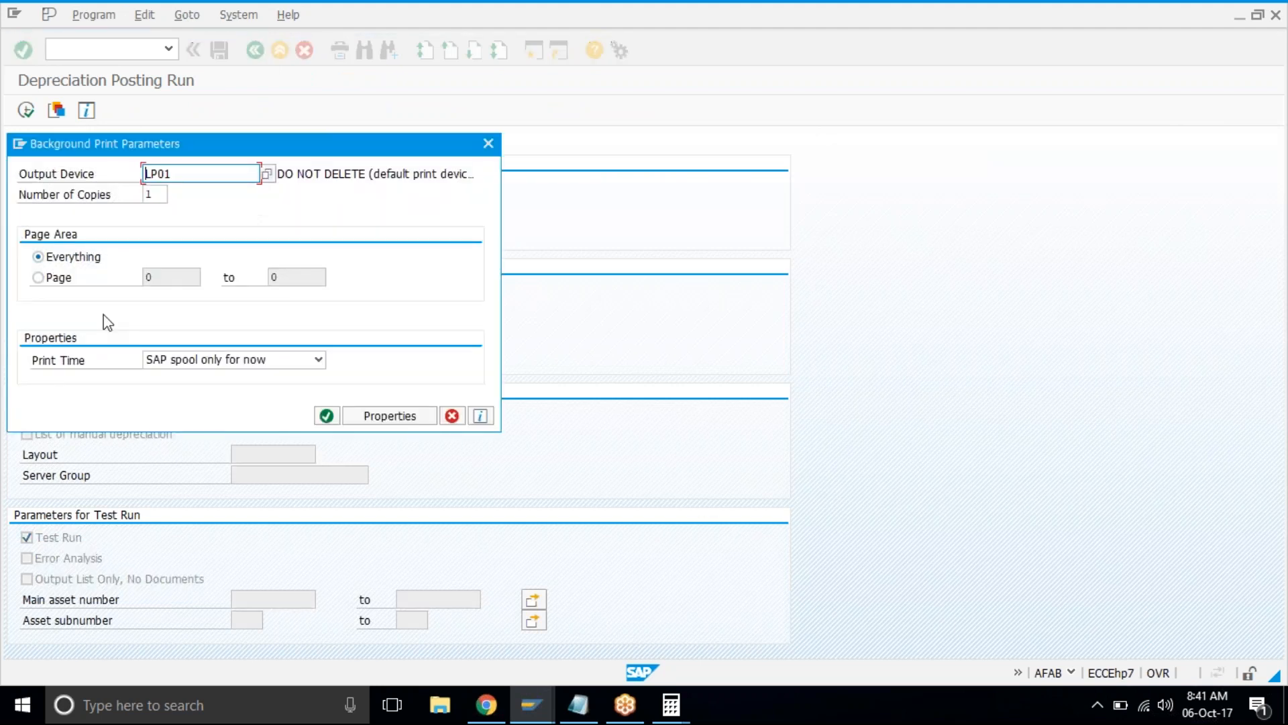
click(327, 416)
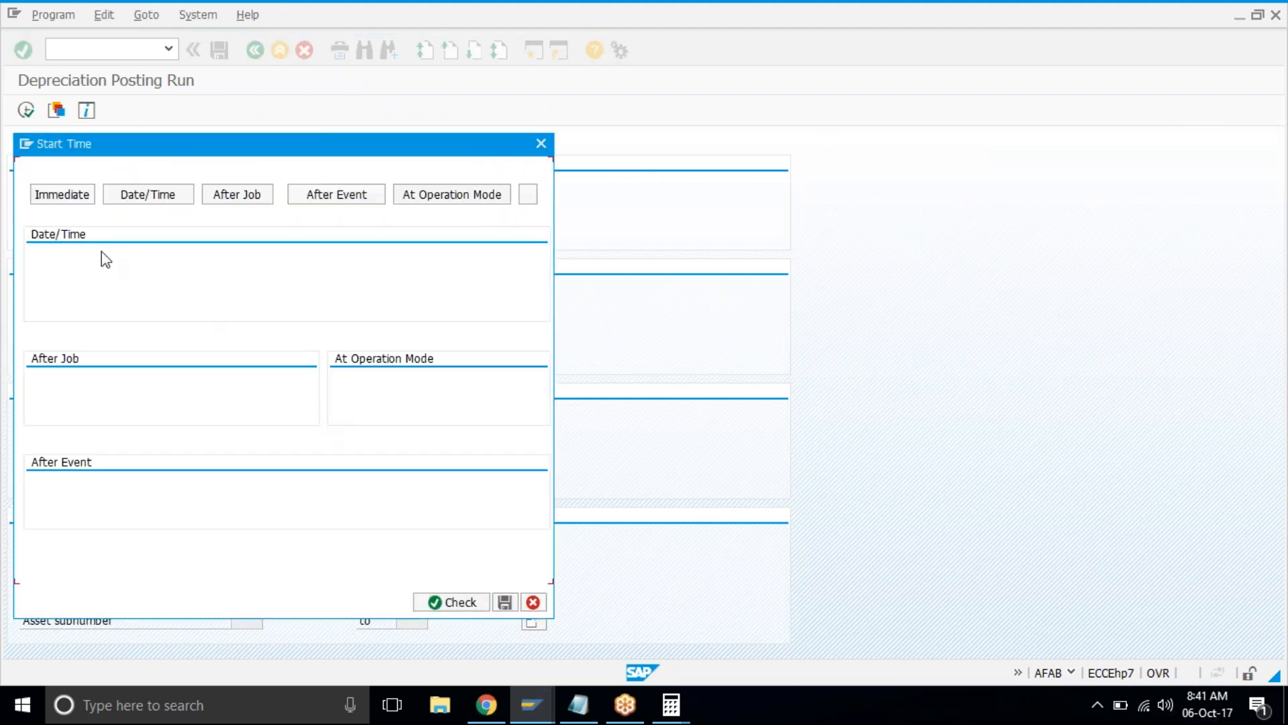
click(89, 194)
click(284, 601)
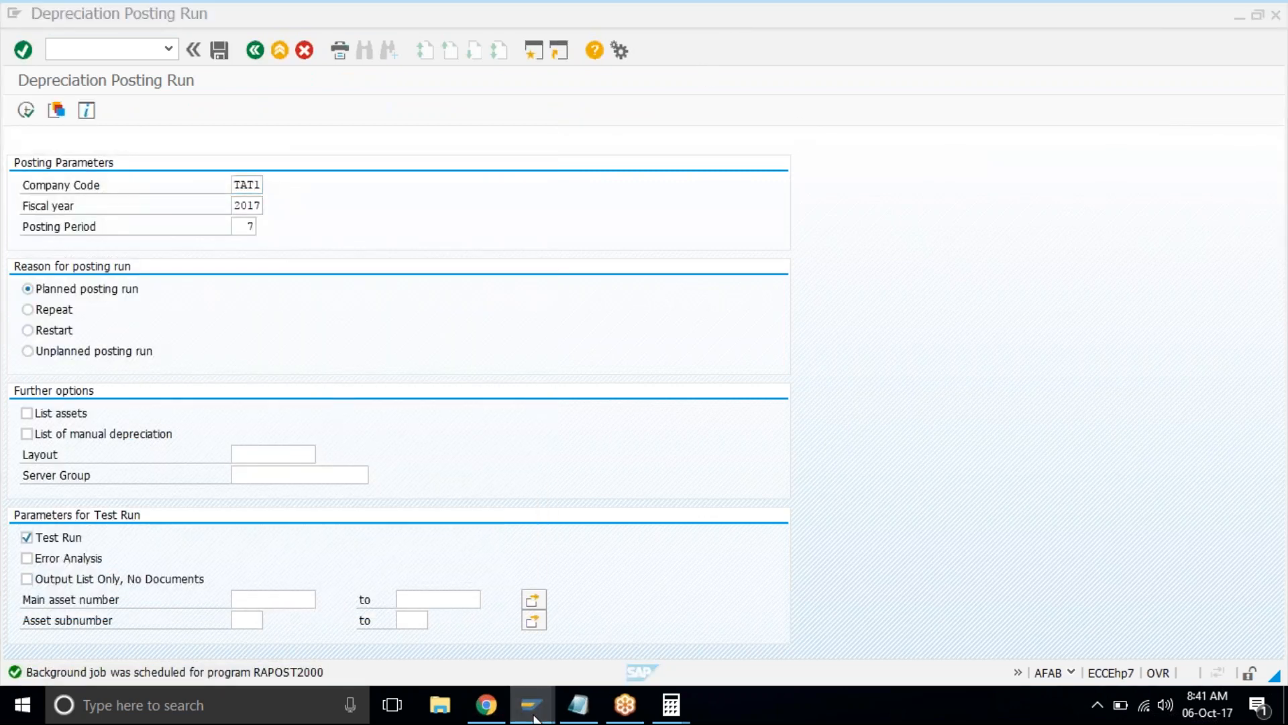
Refresh asset 2000 in the Asset Explorer session and check the depreciation status for period 7.
click(535, 718)
click(630, 621)
click(28, 109)
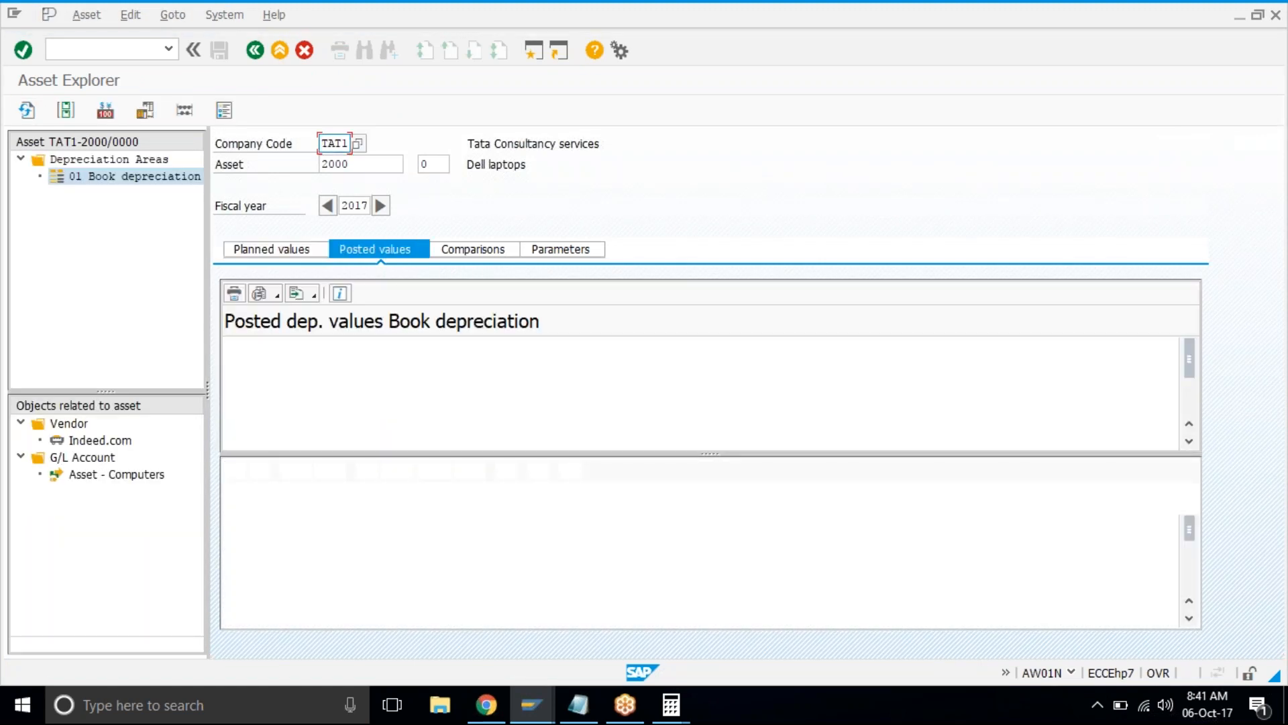
click(356, 593)
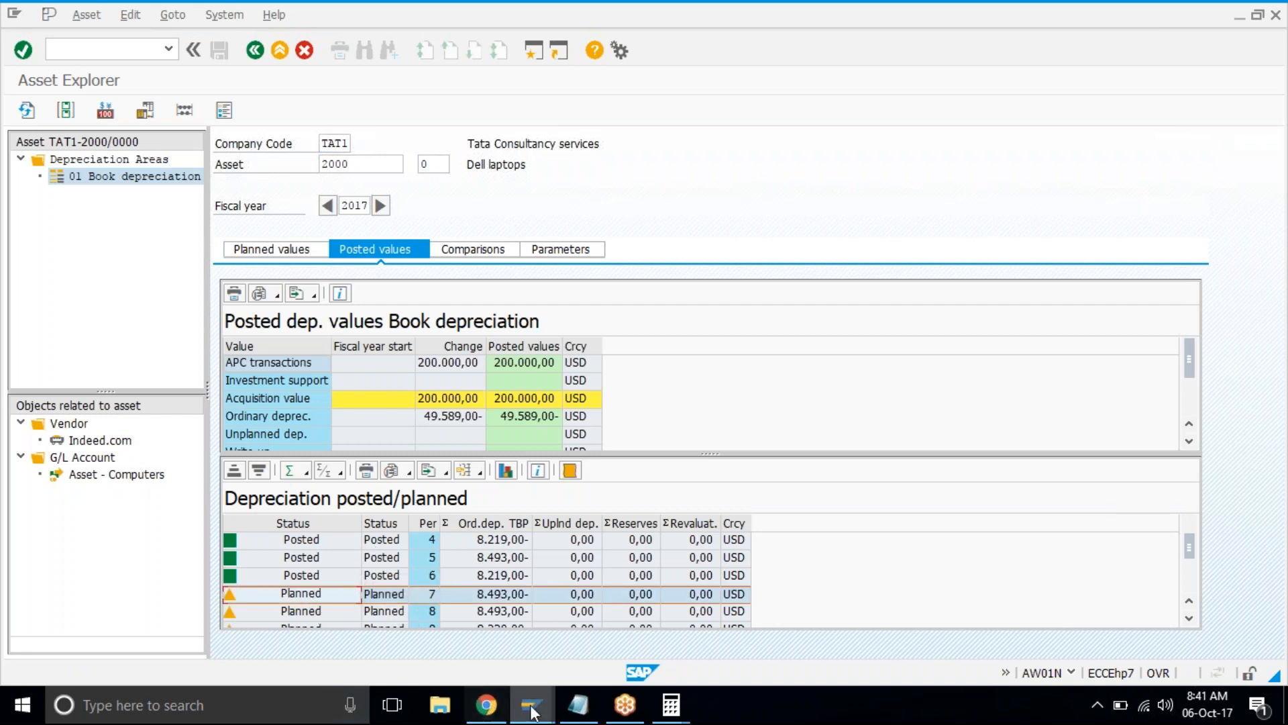
Return to the Depreciation Posting Run session and schedule the period 7 background job on output device LP01 with an immediate start.
mouse_move(531, 705)
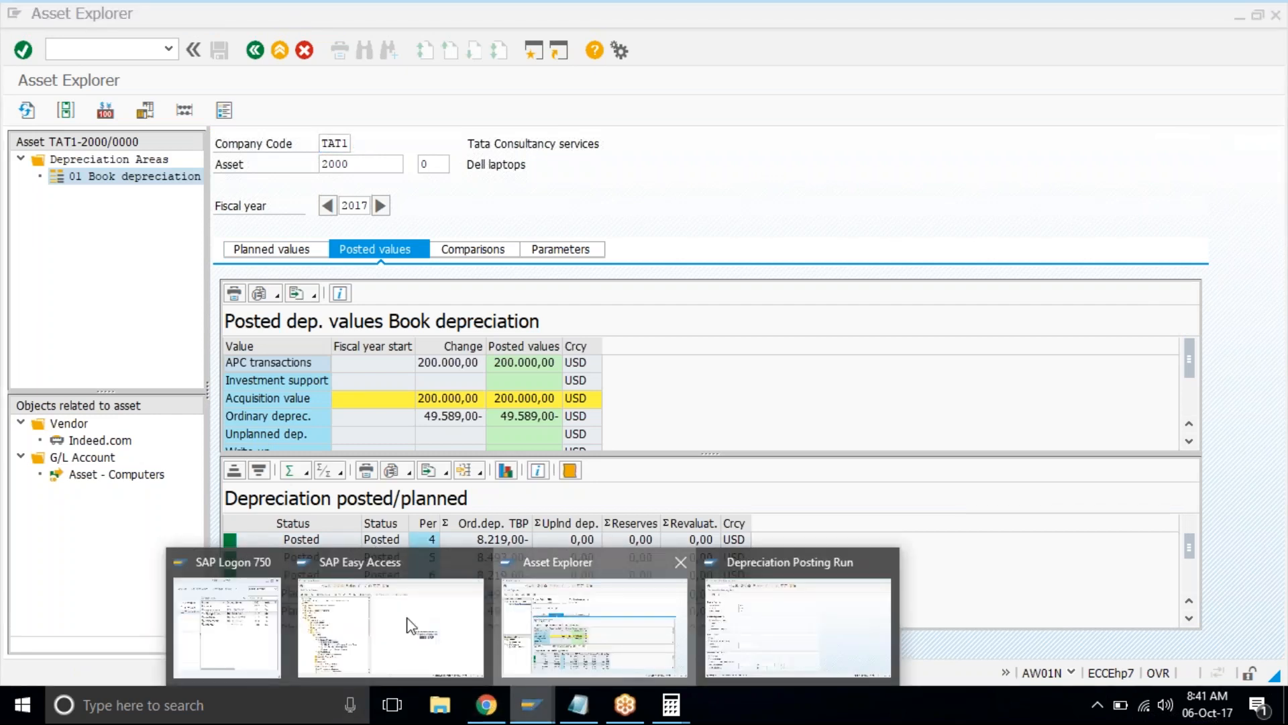
click(798, 627)
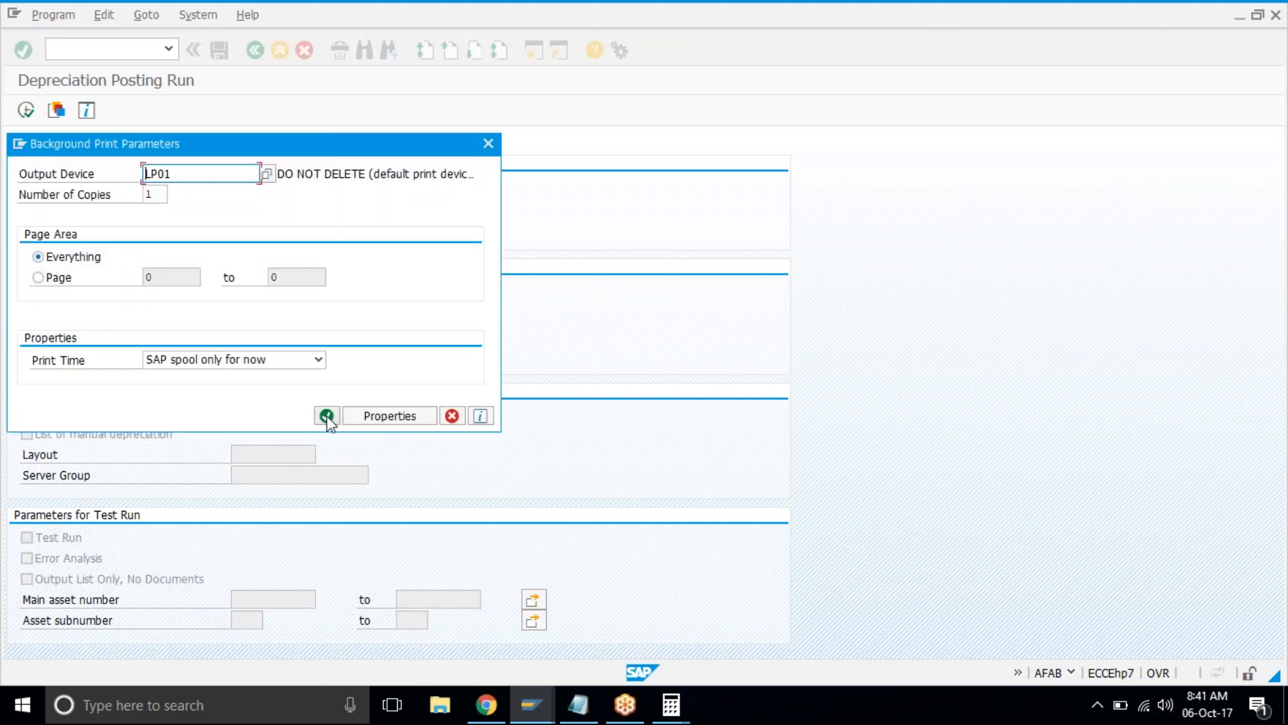
click(326, 416)
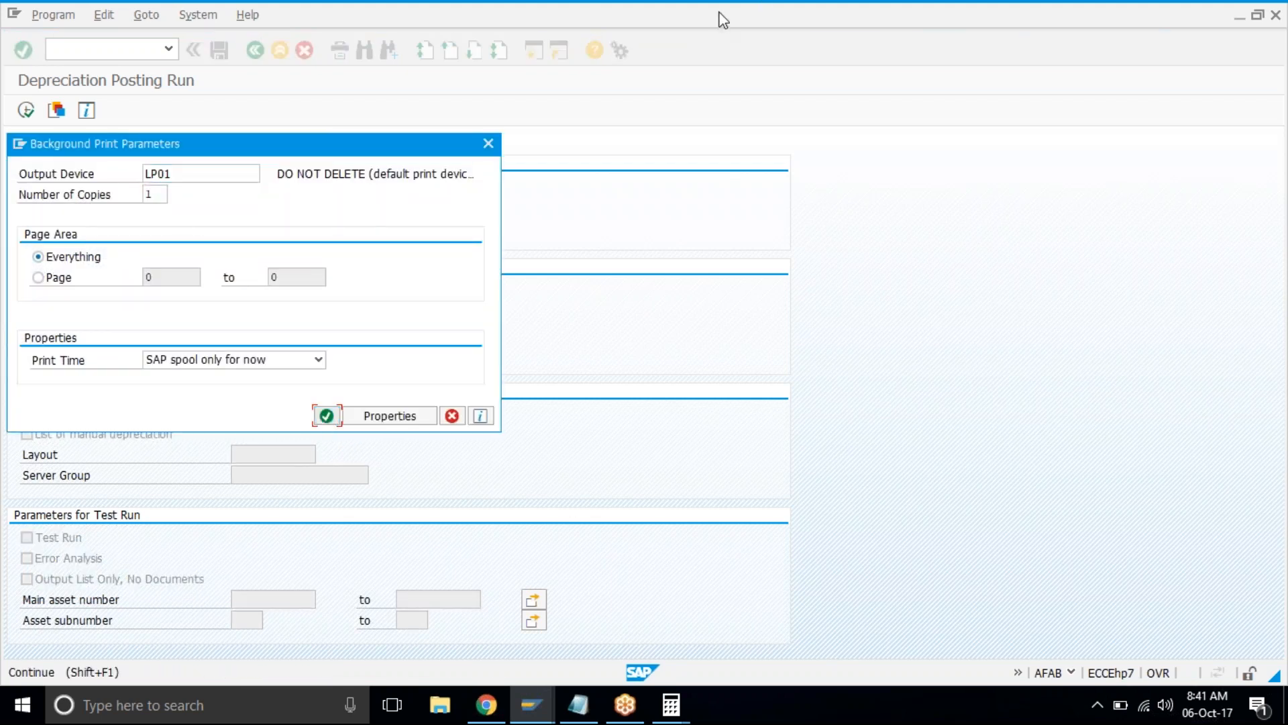
click(326, 416)
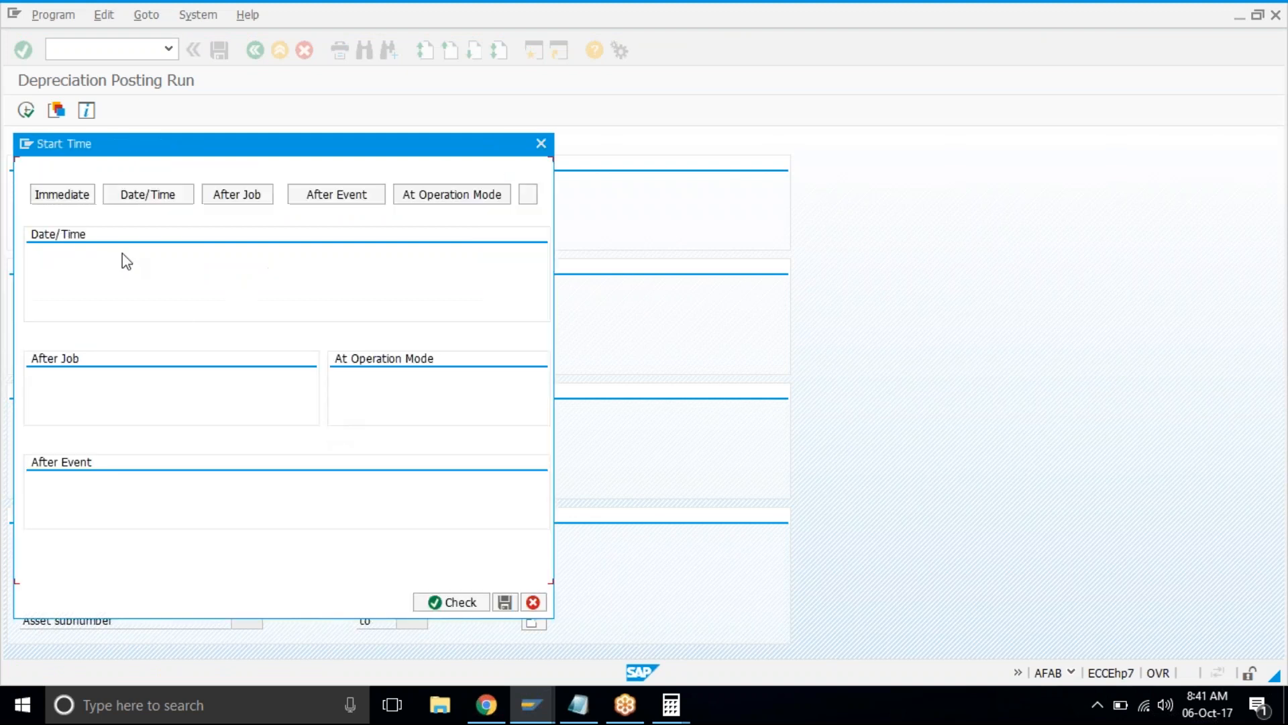
click(79, 198)
click(286, 602)
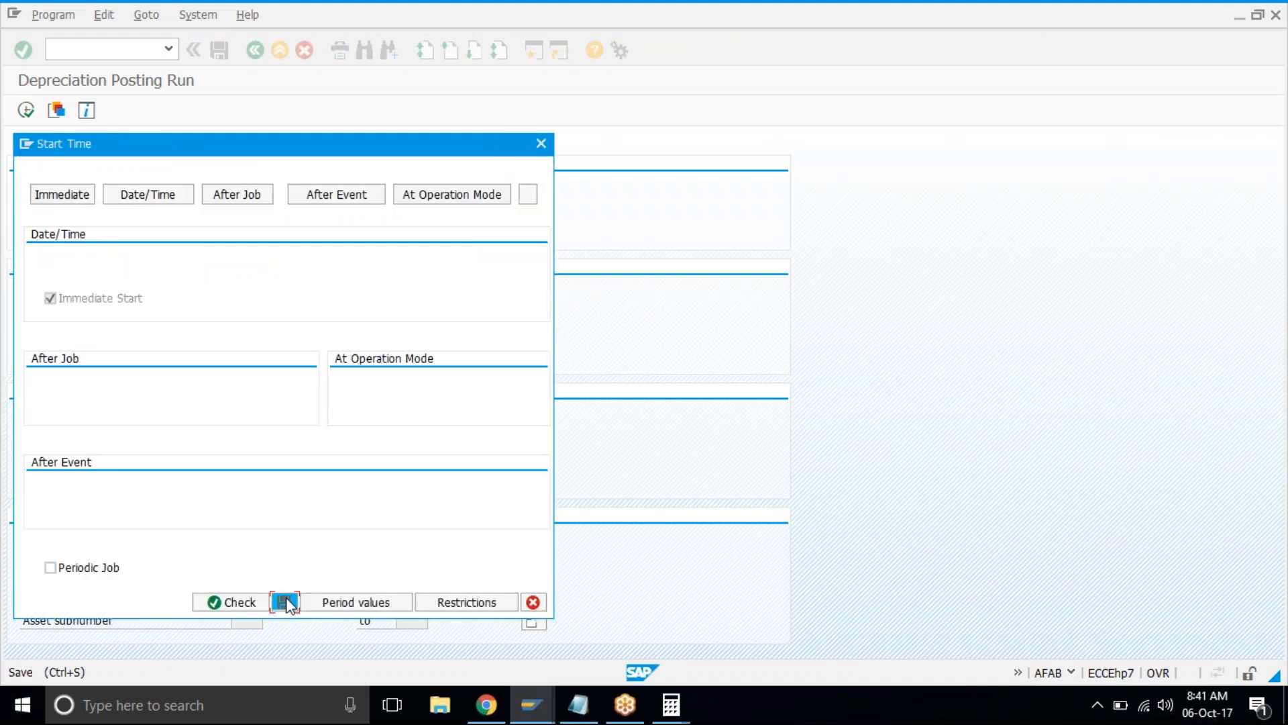
Set the posting period to 8 and schedule the planned posting run as a background job with an immediate start.
click(245, 224)
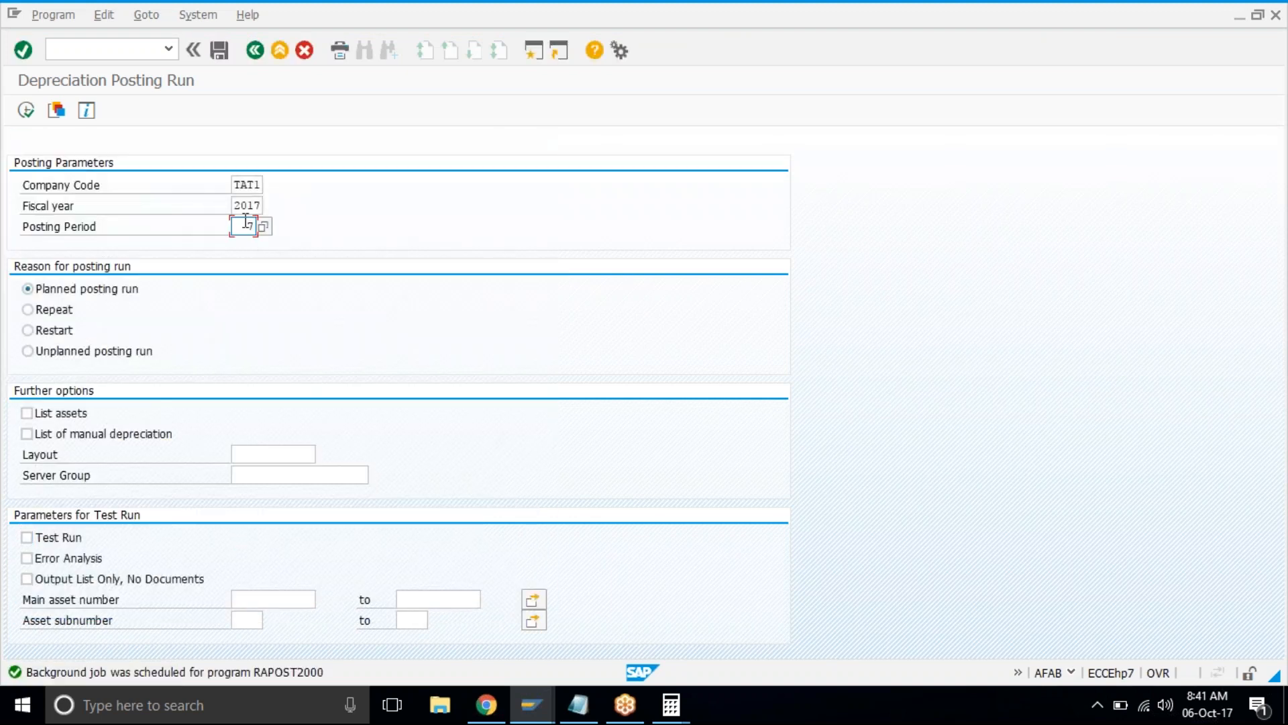
text(8)
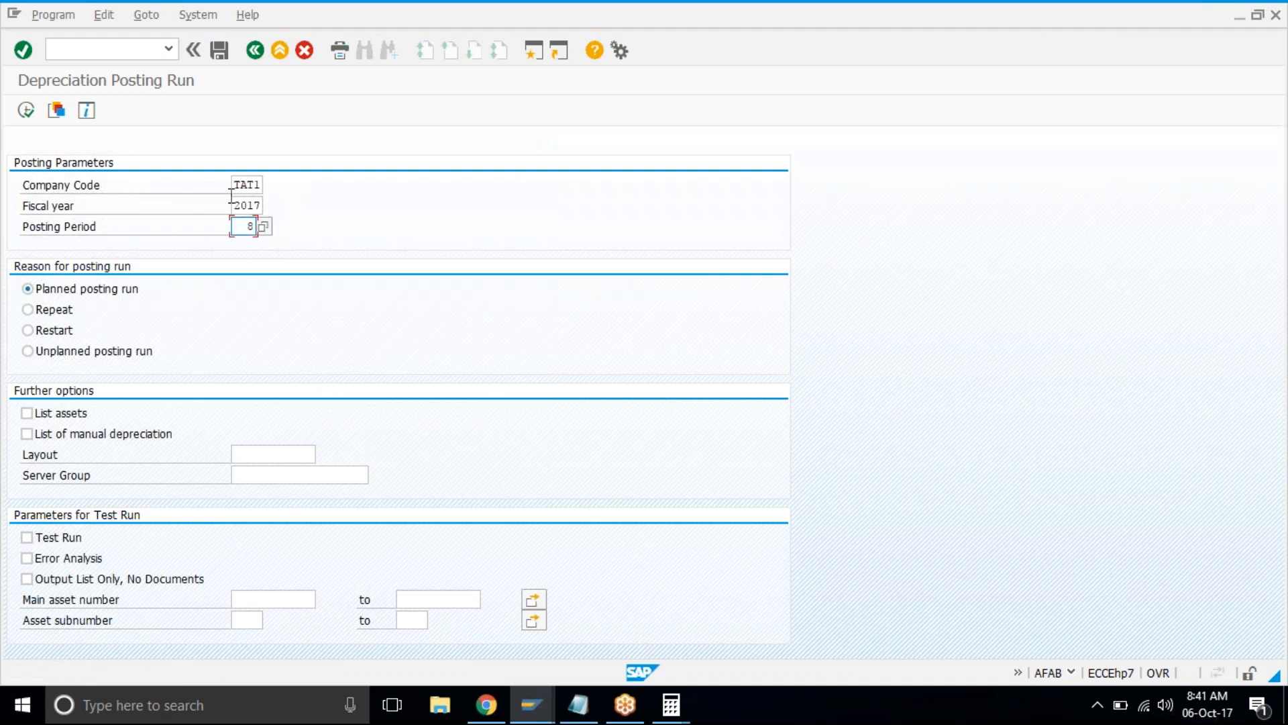
click(54, 14)
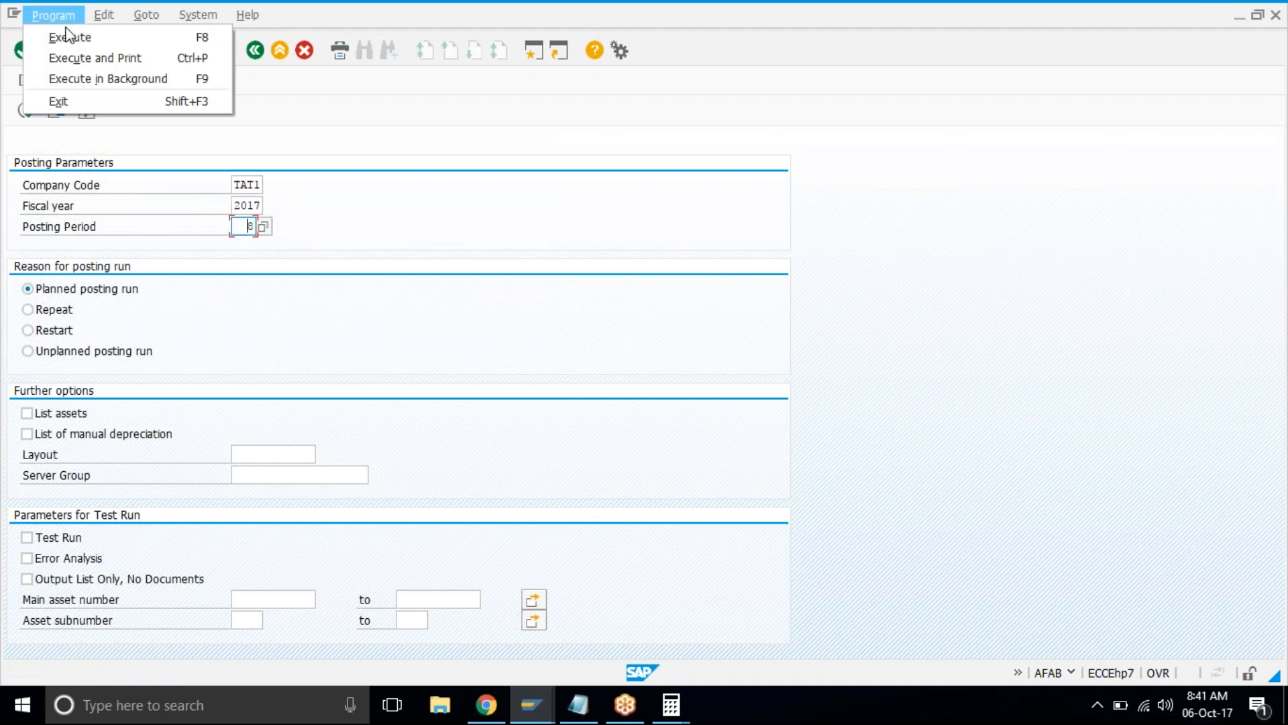
click(83, 80)
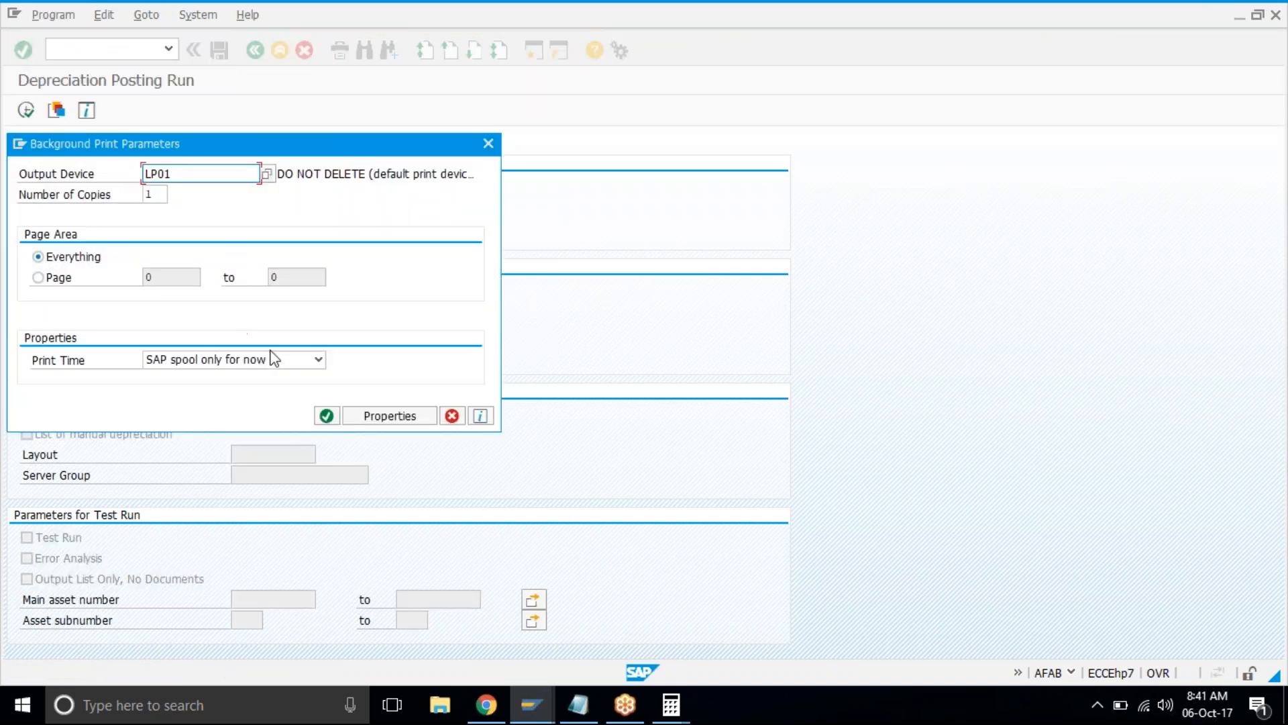
click(327, 417)
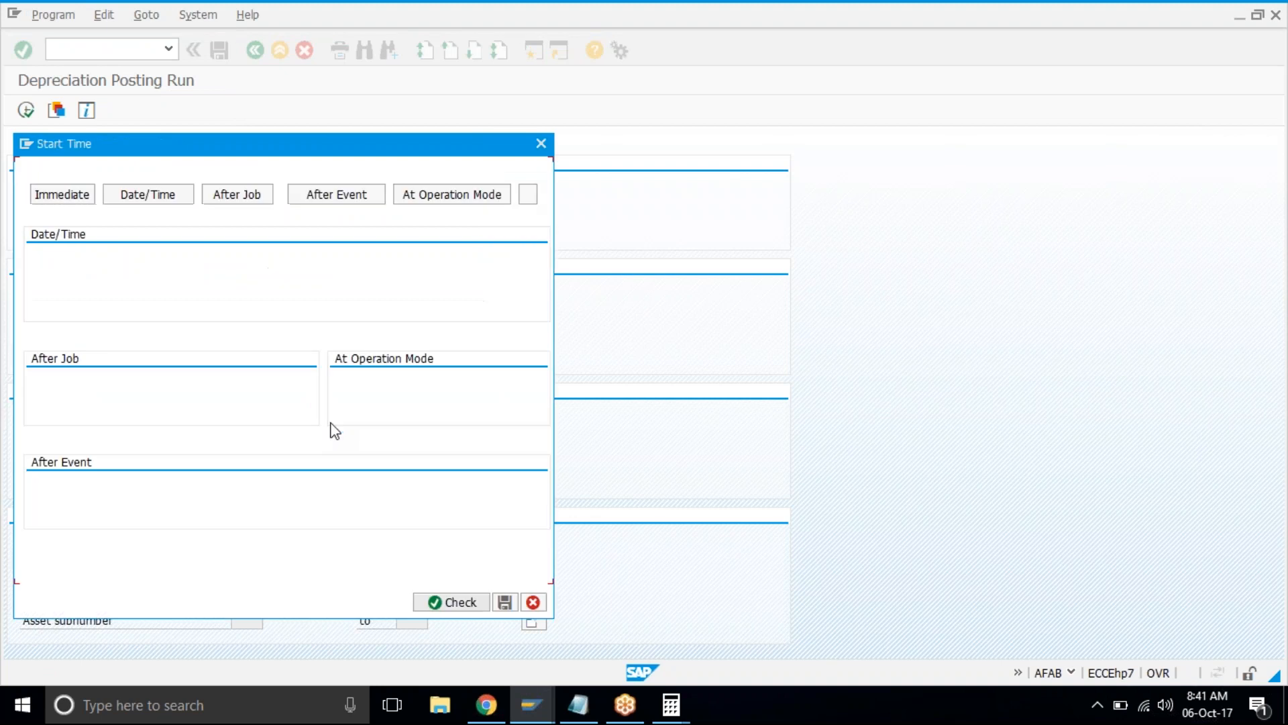
click(84, 198)
click(284, 602)
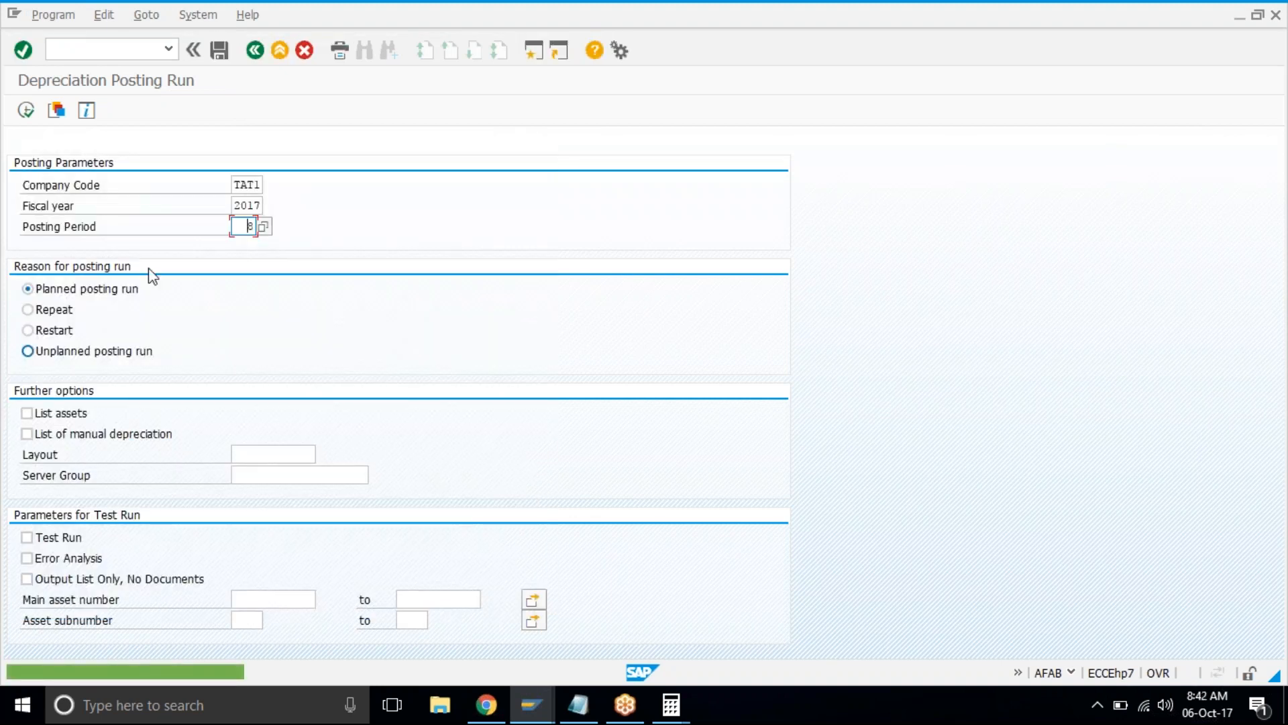
Change the posting period to 9 and schedule that depreciation run in the background with an immediate start.
text(9)
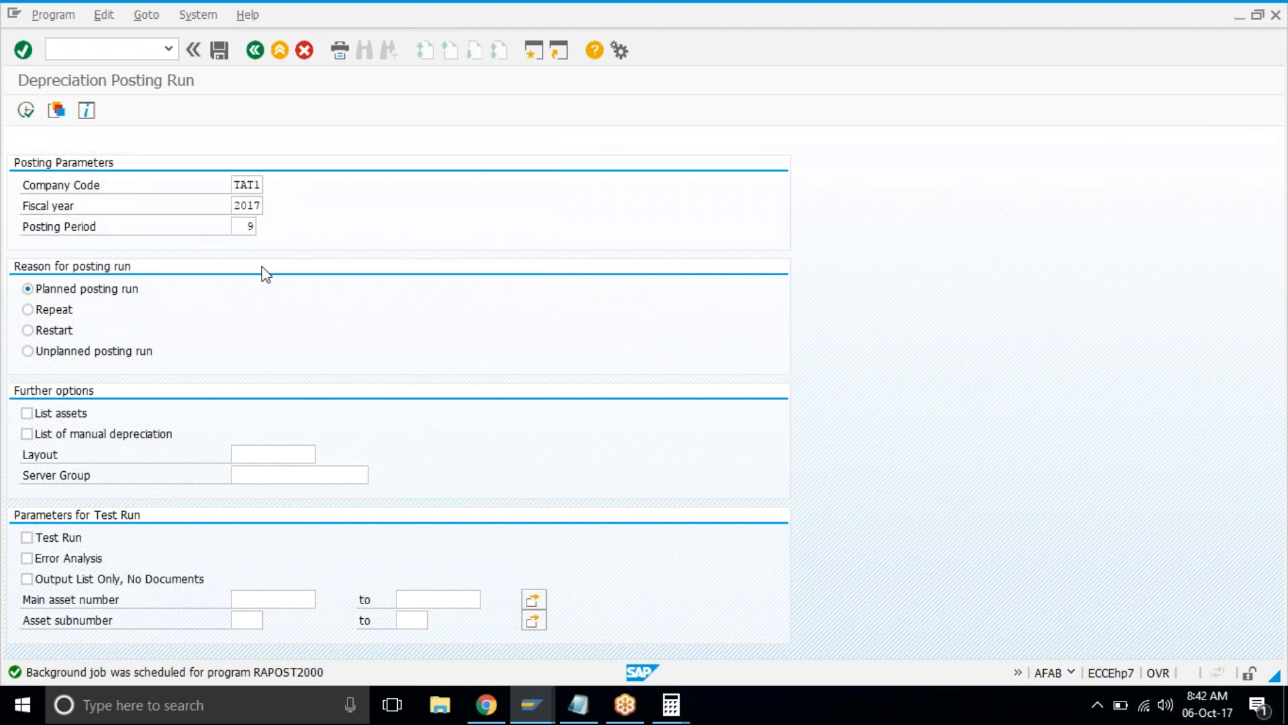
key(Return)
click(55, 11)
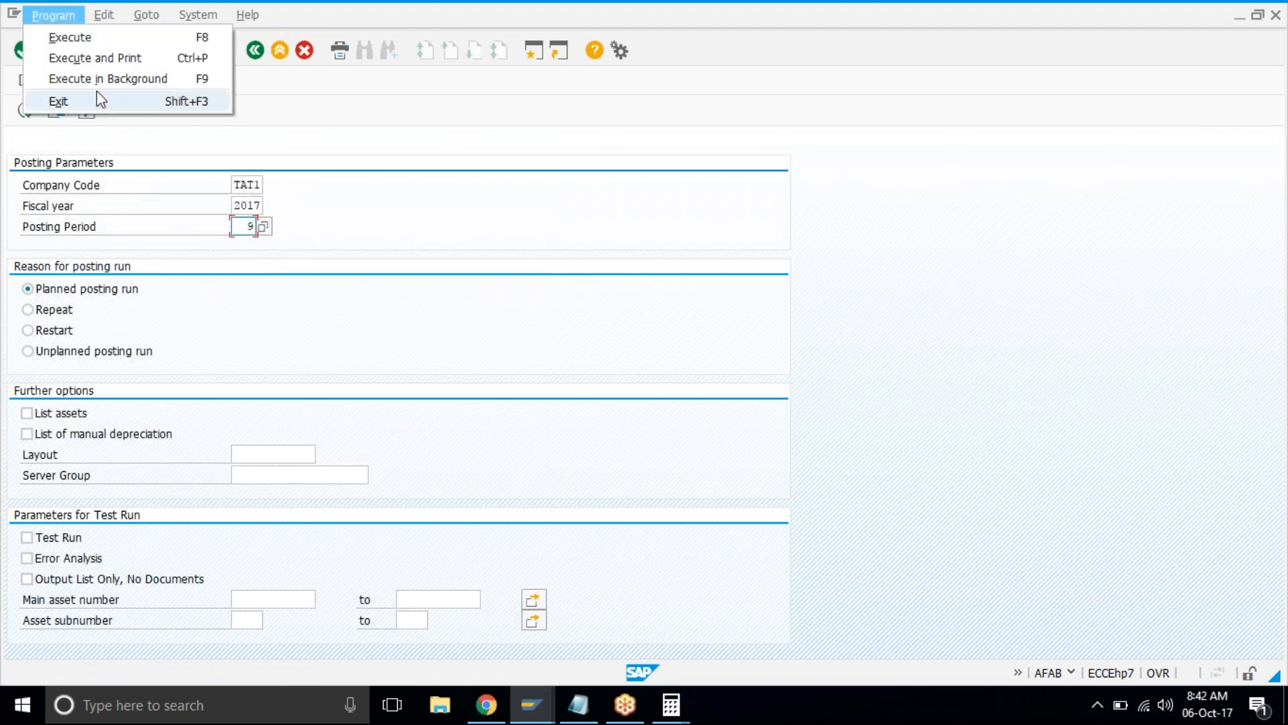
click(102, 82)
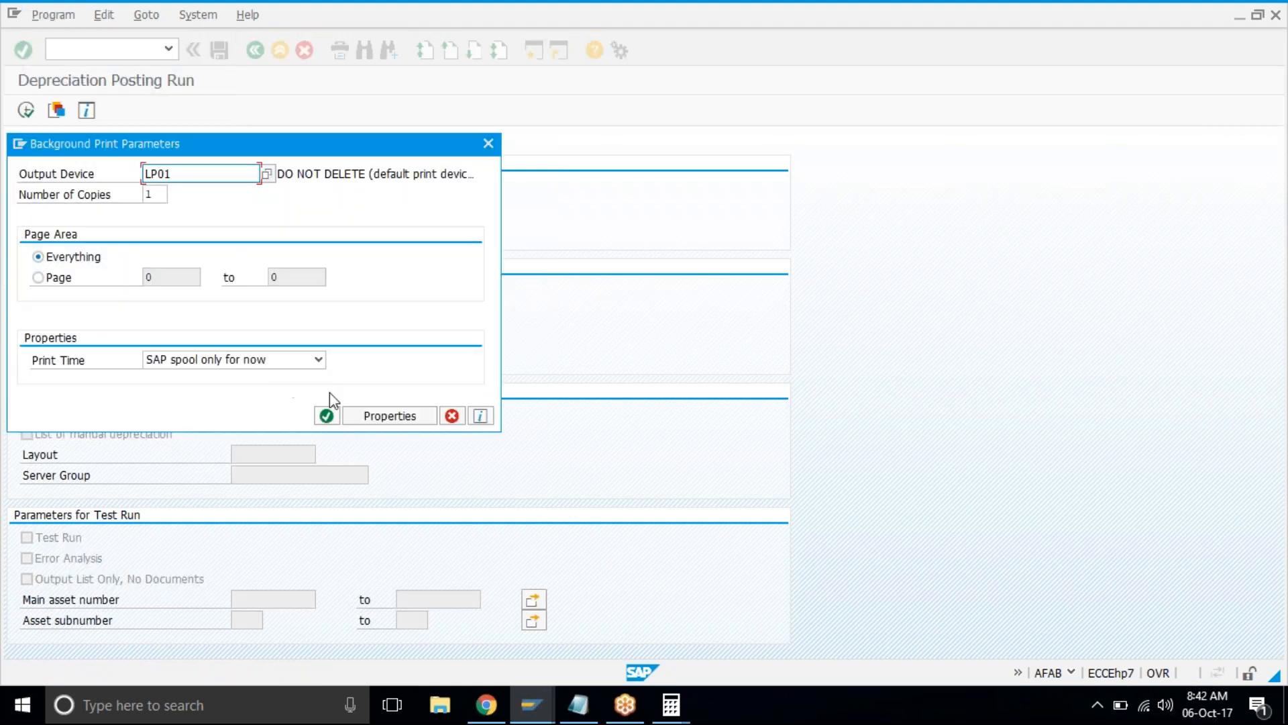
click(327, 415)
click(85, 196)
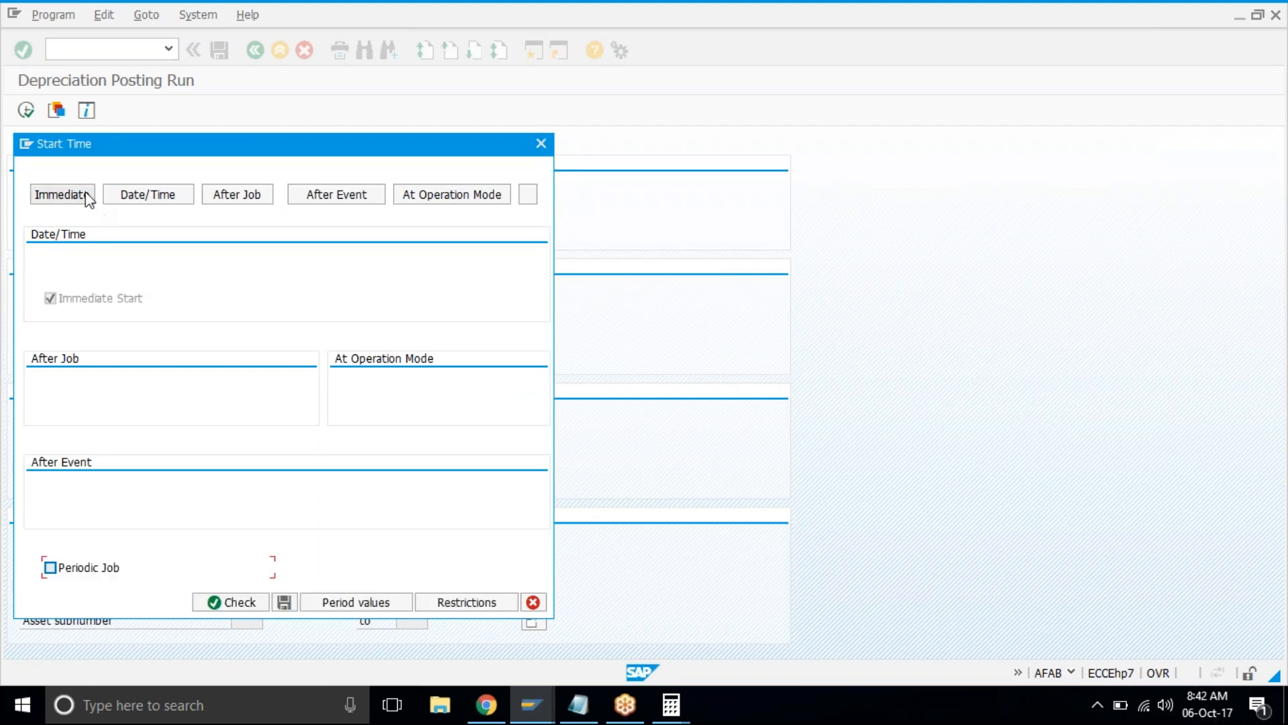
click(282, 602)
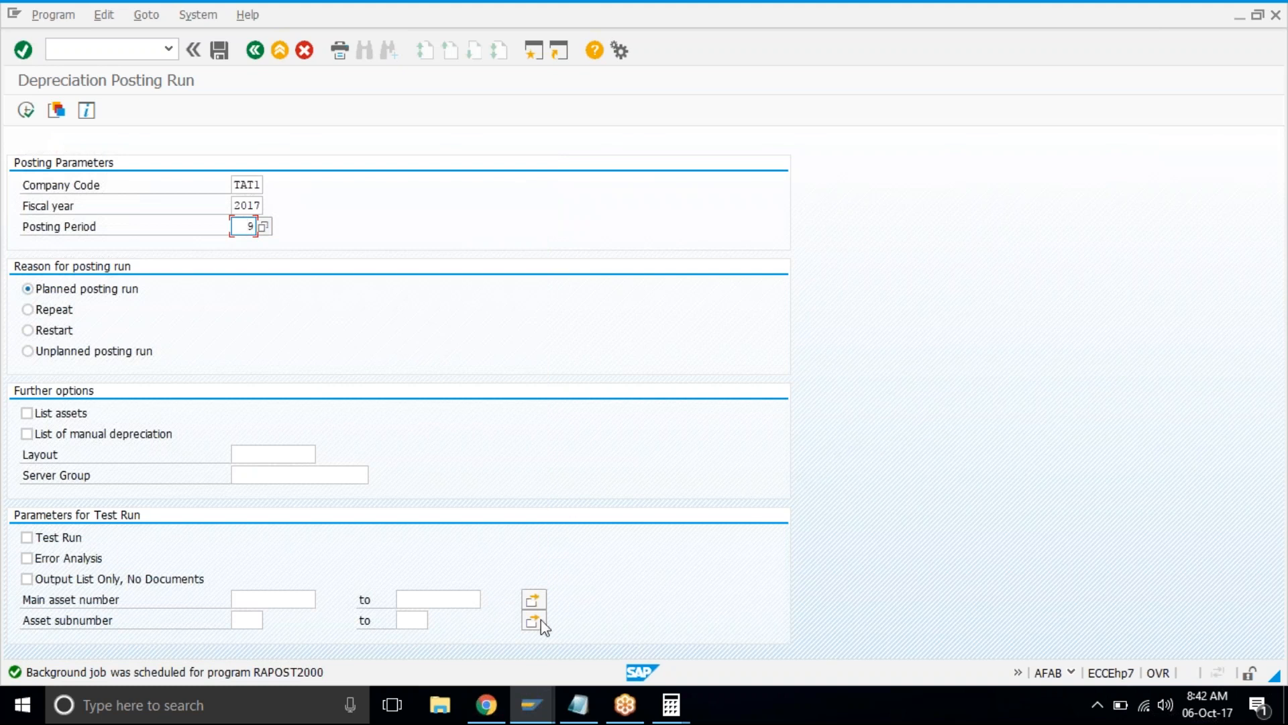
Switch to the training document in Google Sheets and fill the Asset Acquisitions and Depreciation Running cells with the custom light green.
click(487, 705)
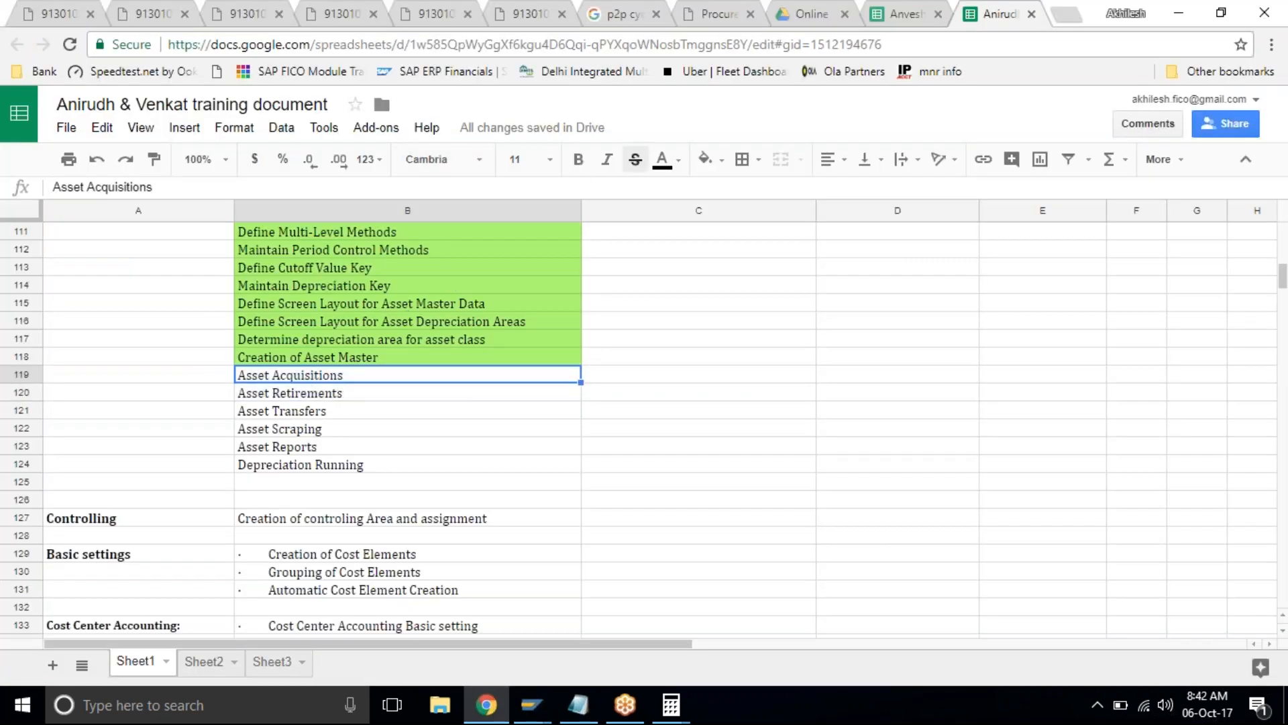
click(722, 161)
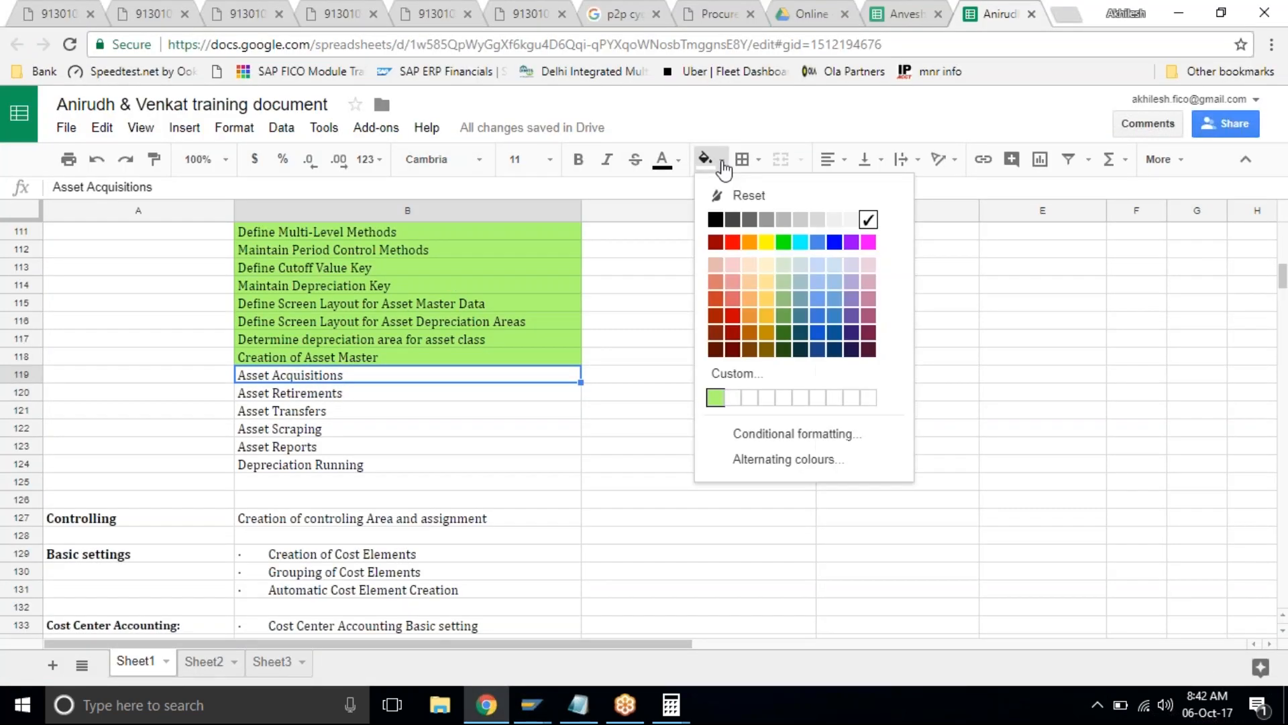
click(715, 398)
click(389, 415)
click(311, 464)
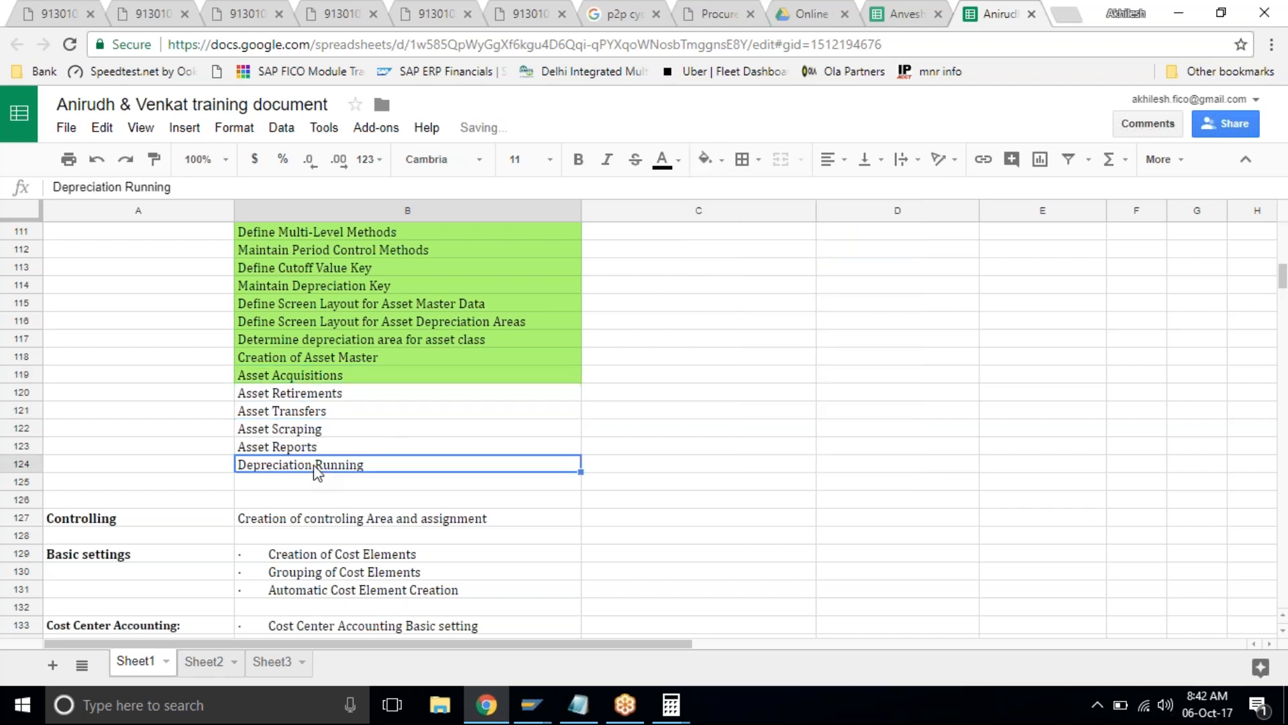
click(716, 166)
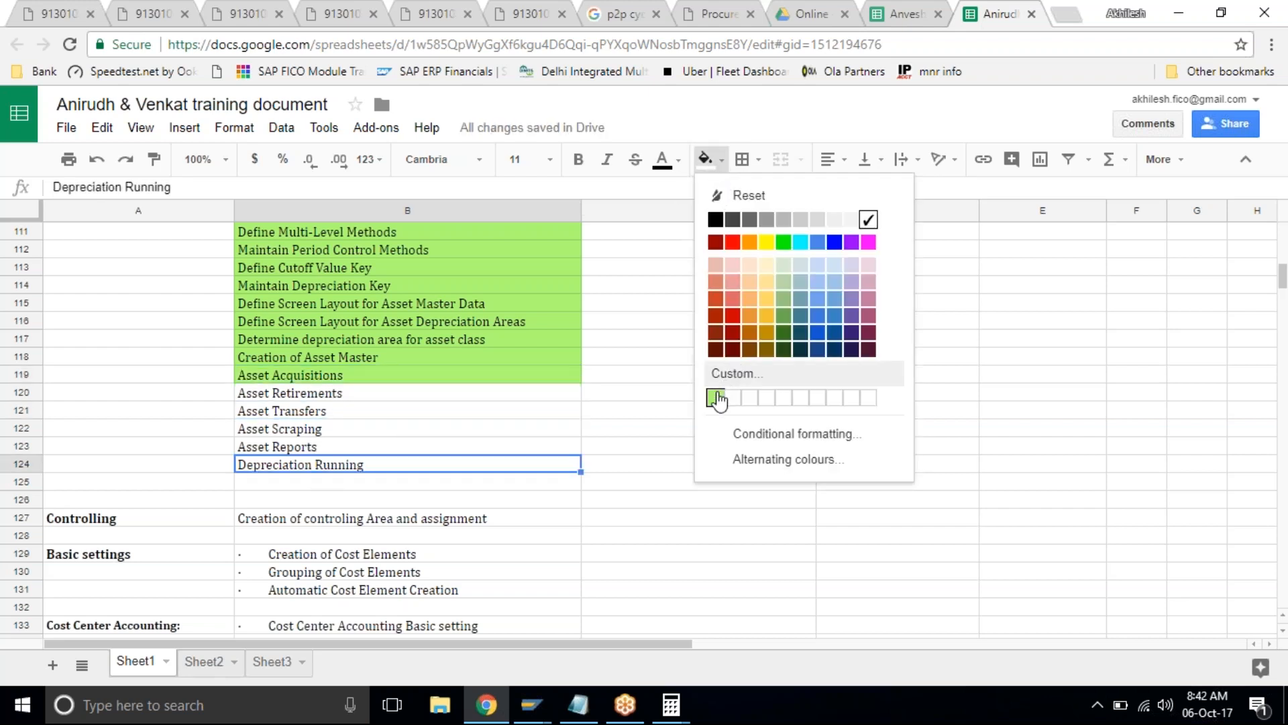
click(713, 397)
click(570, 452)
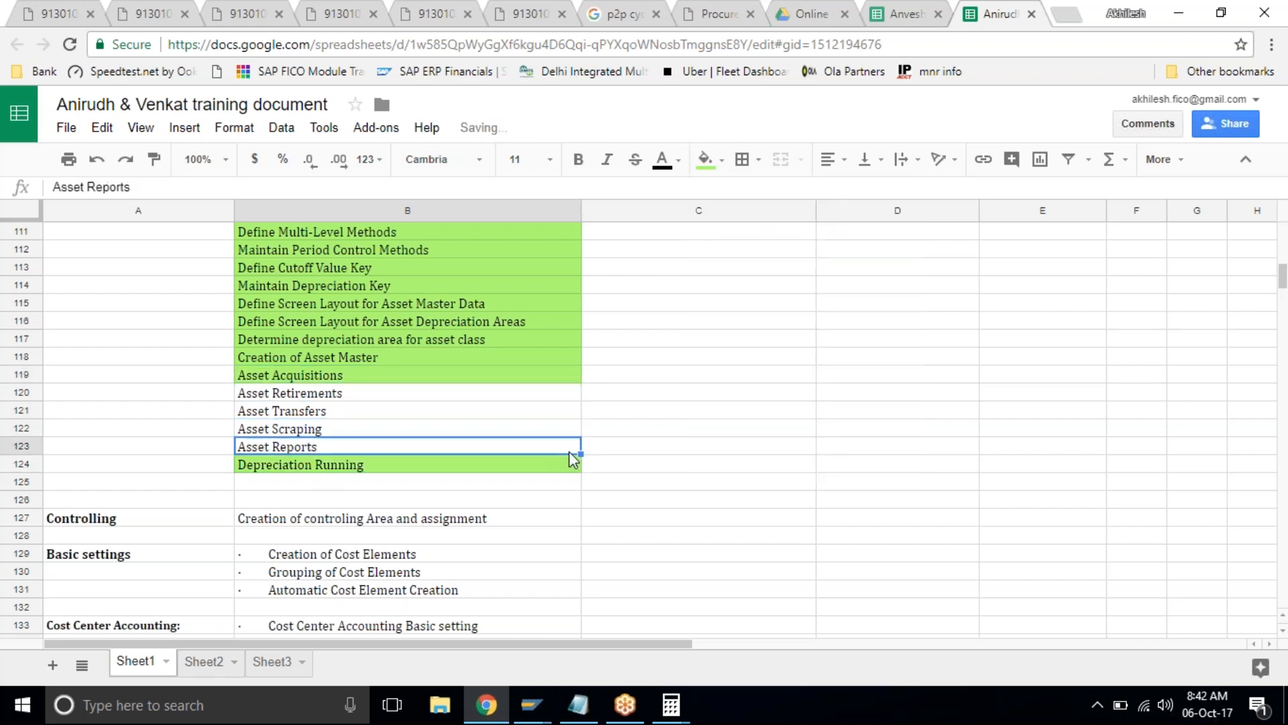
click(489, 430)
click(489, 411)
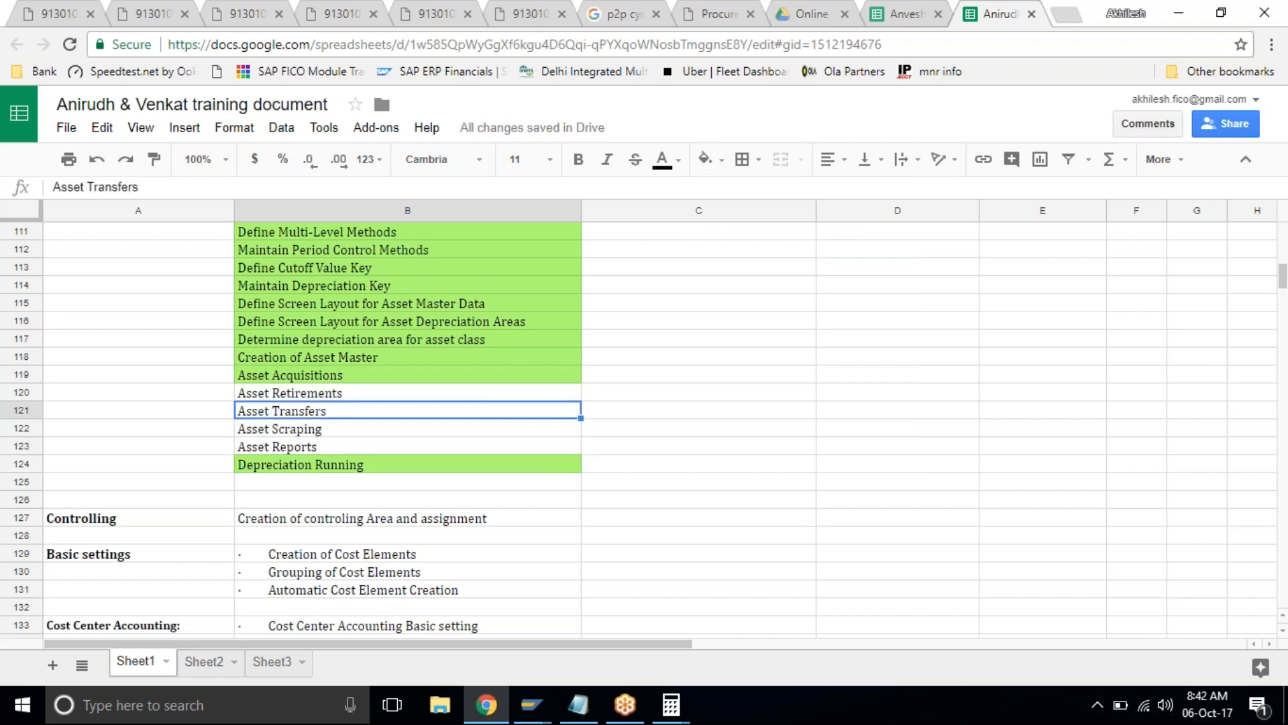
click(508, 393)
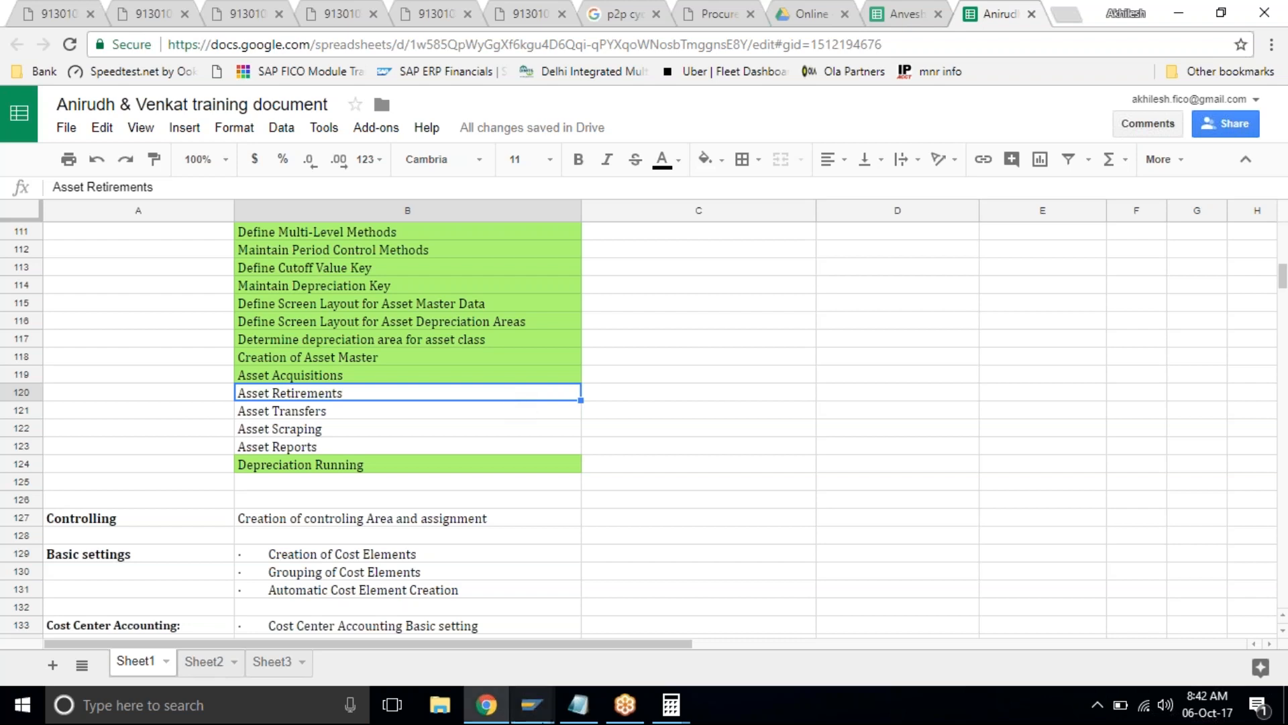
Switch to the Asset Explorer session, refresh asset 2000 and check the posted values for periods 7 to 9.
click(534, 712)
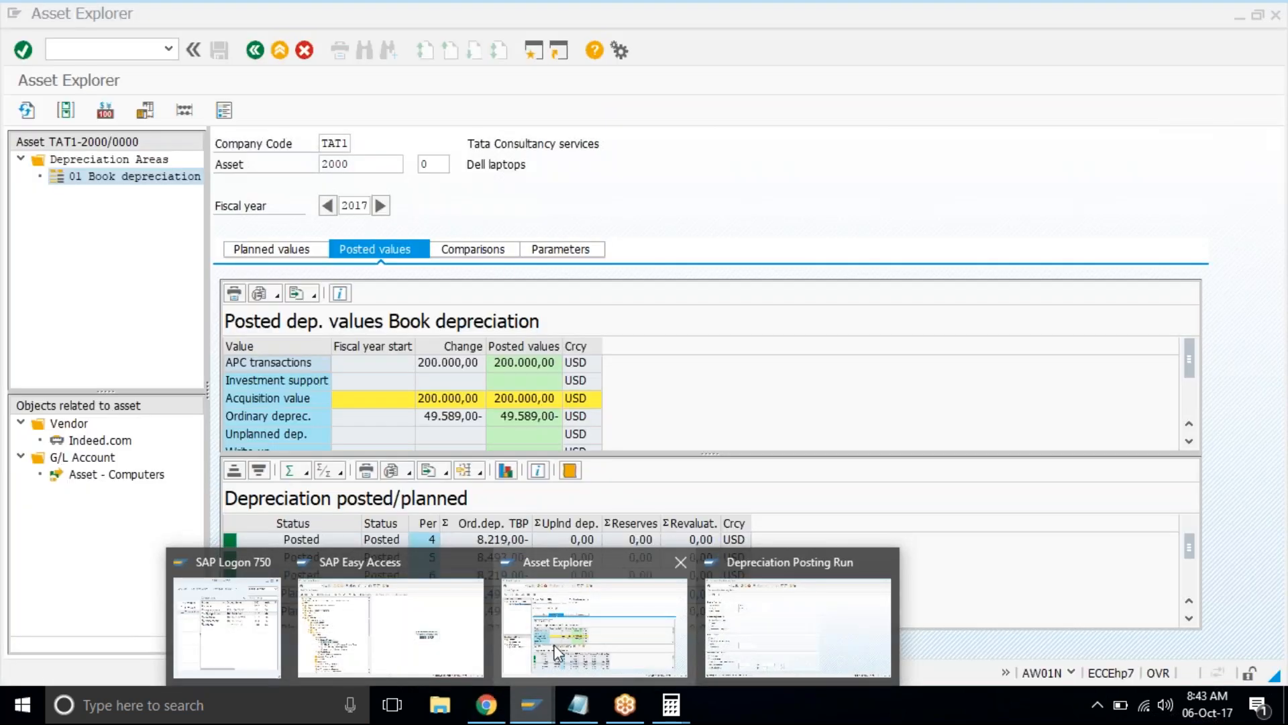
click(590, 621)
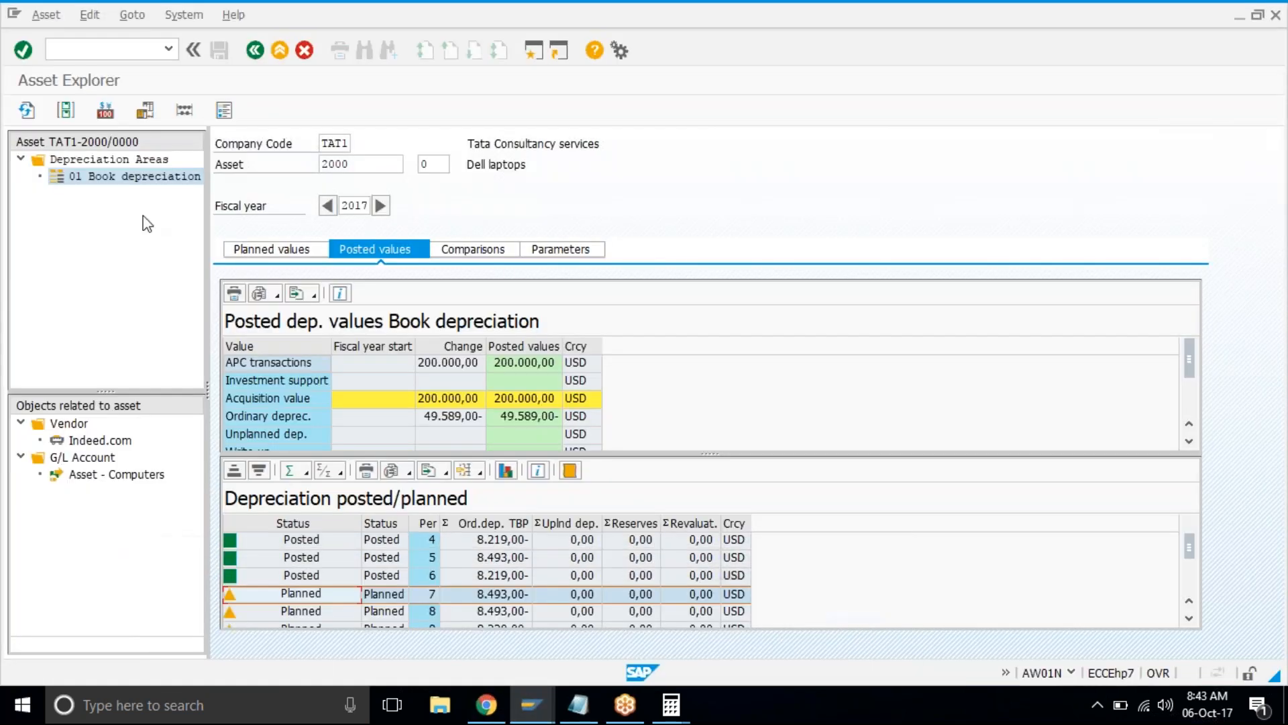
click(27, 110)
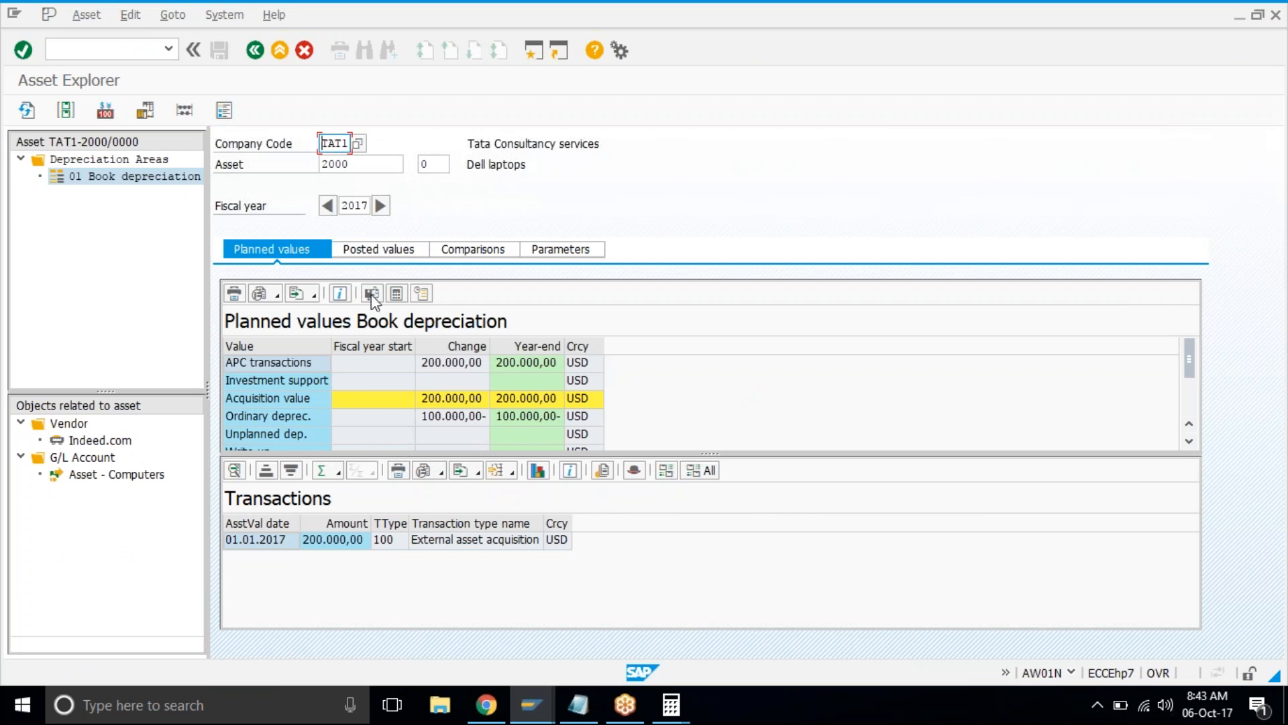
click(389, 251)
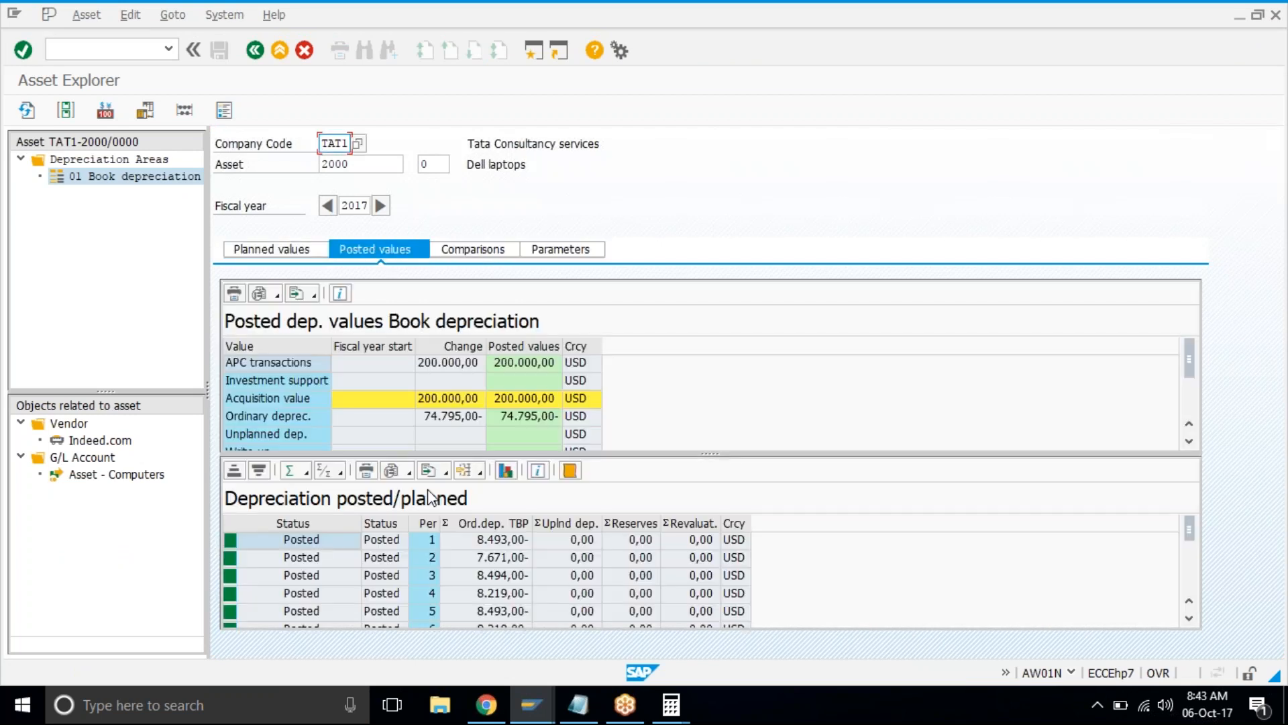
scroll(434, 537, down, 1)
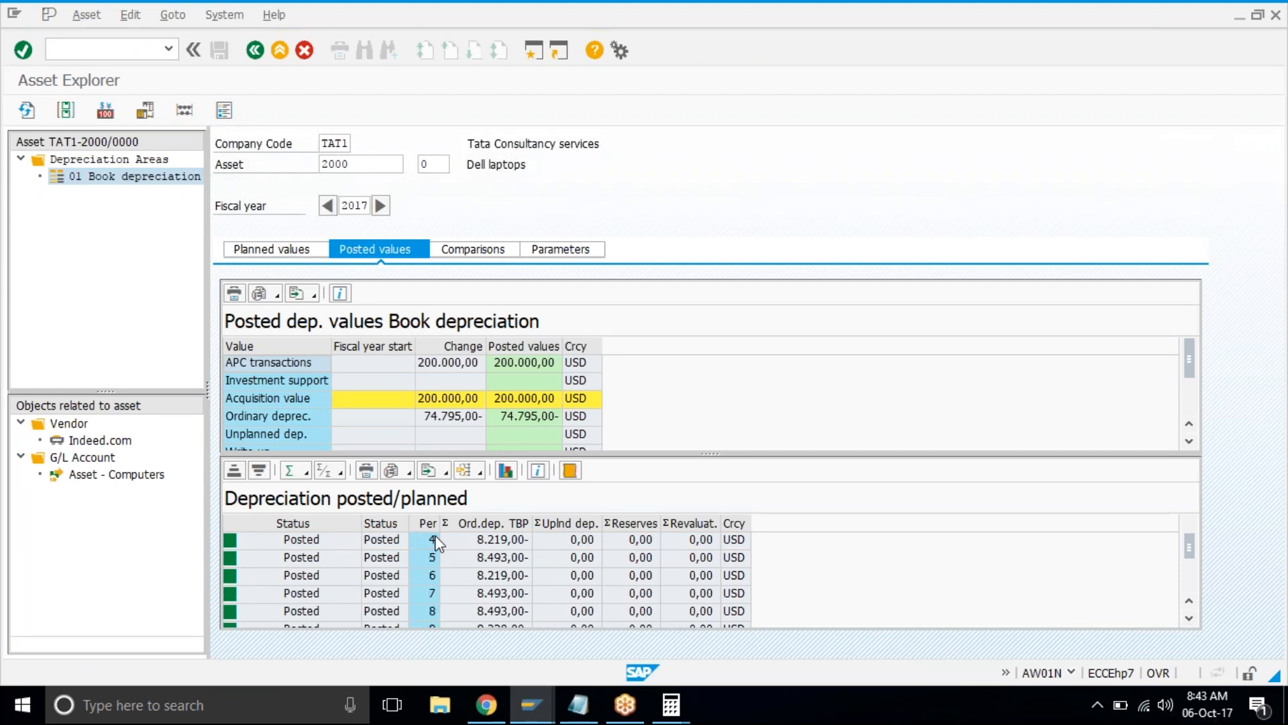
click(349, 612)
scroll(349, 612, down, 1)
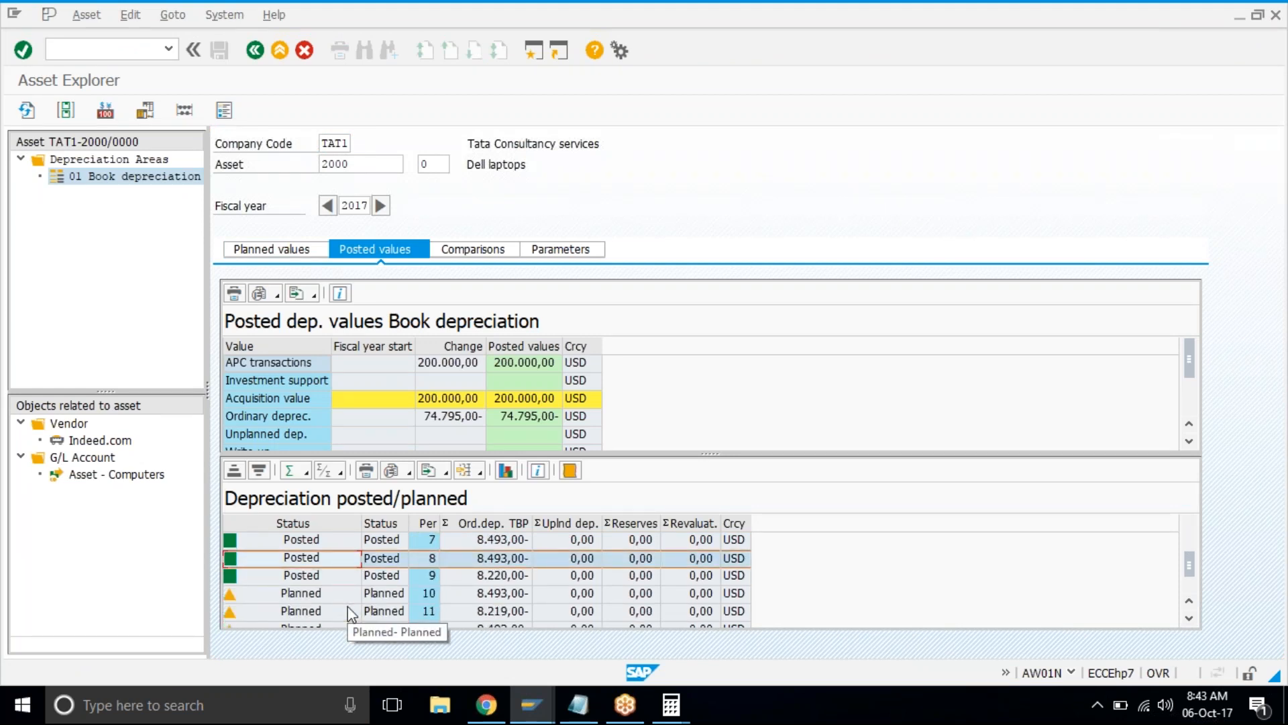
click(432, 576)
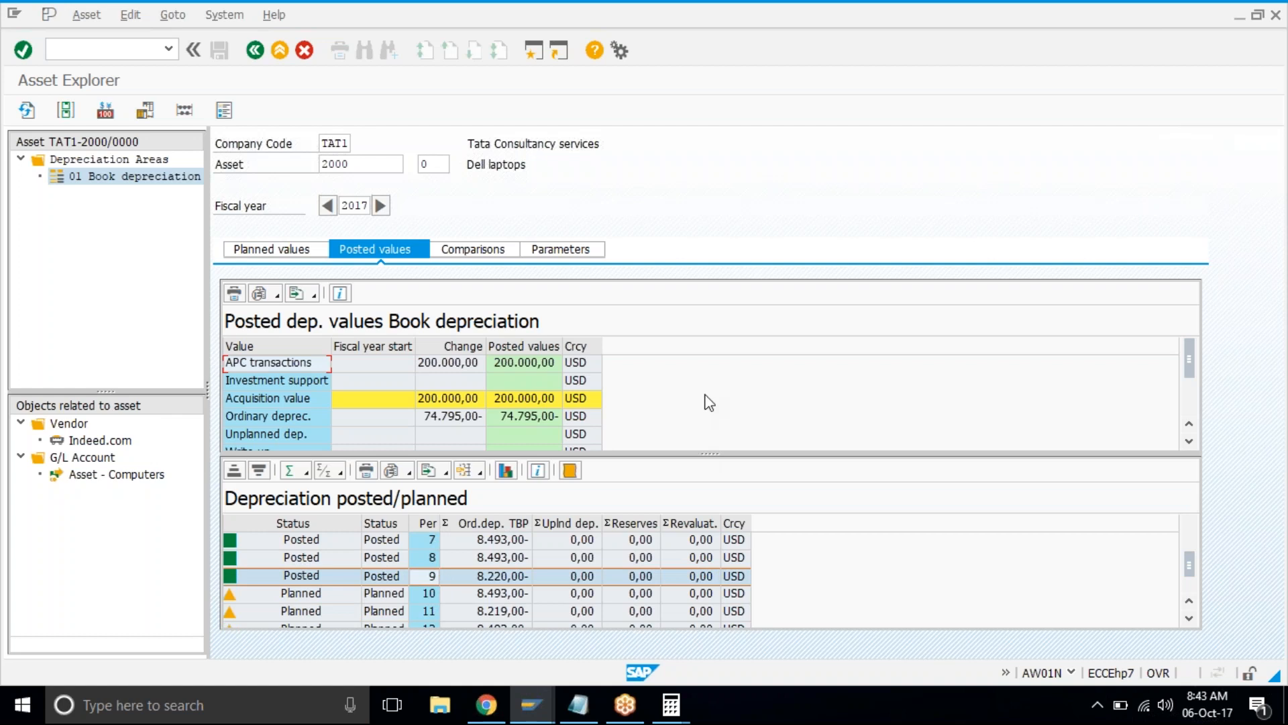
Log off from the SAP system and return to the training document in Google Sheets.
click(230, 16)
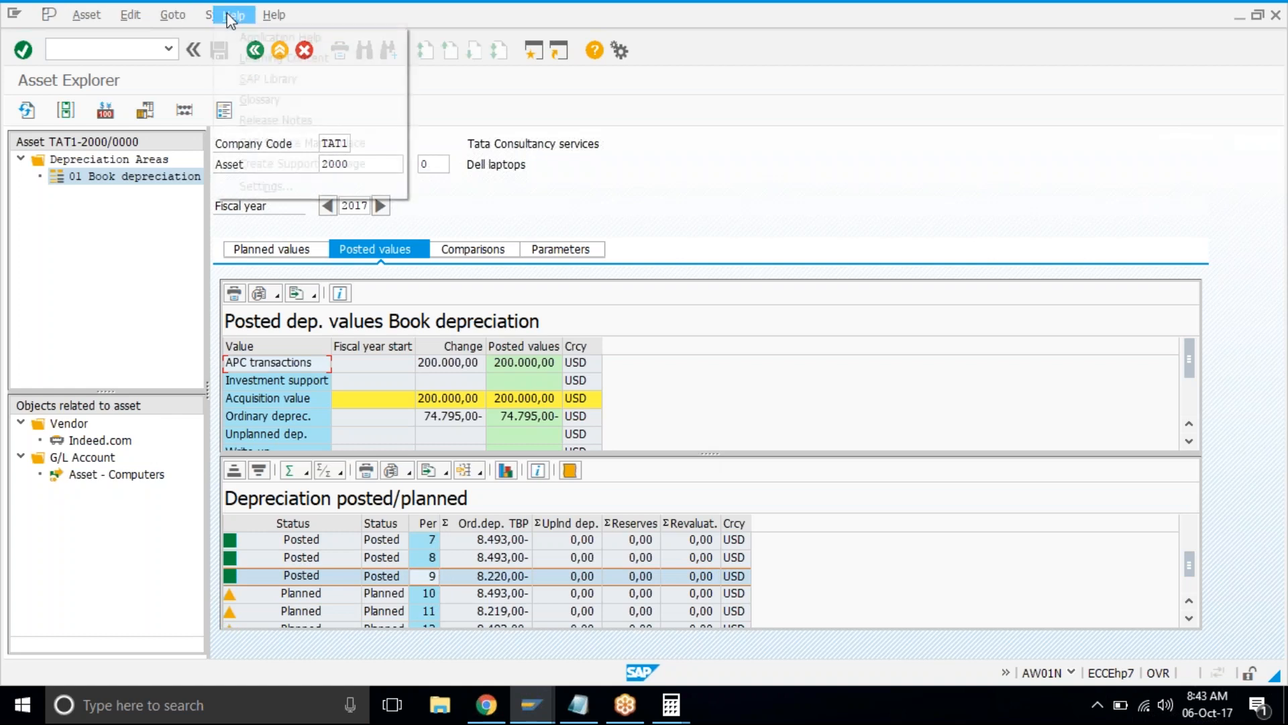
mouse_move(204, 18)
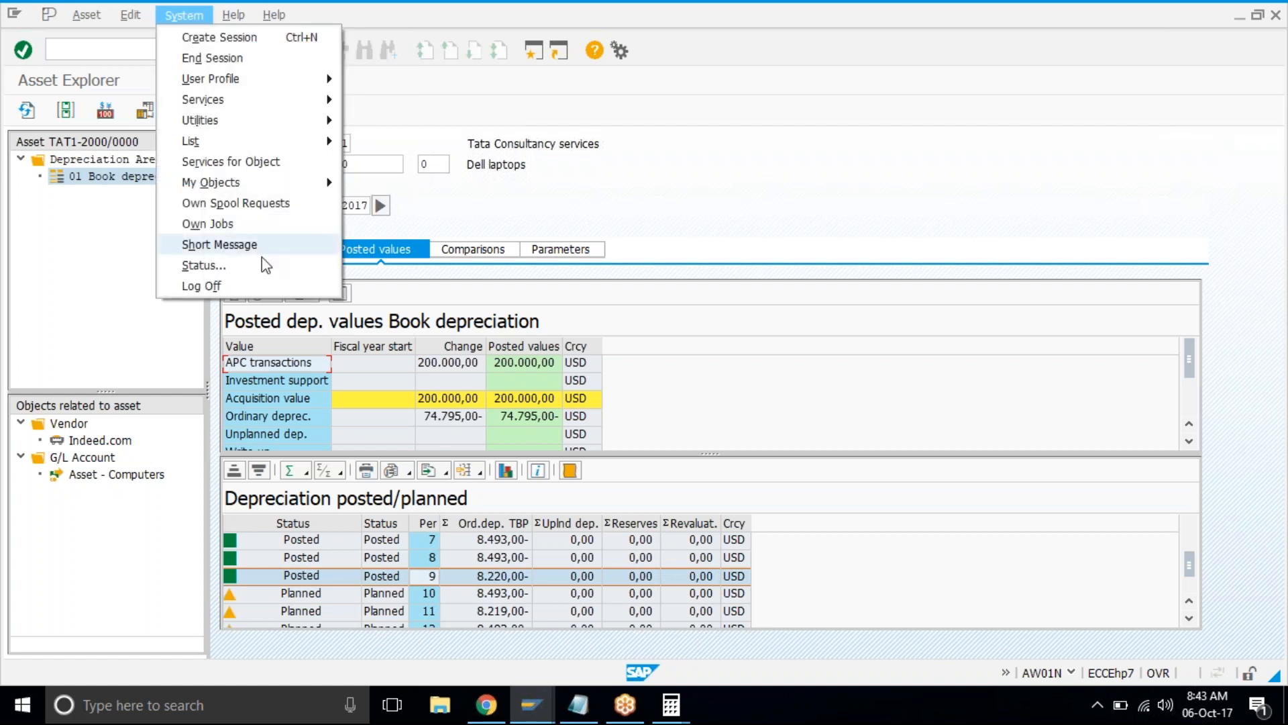
click(194, 286)
key(alt+Tab)
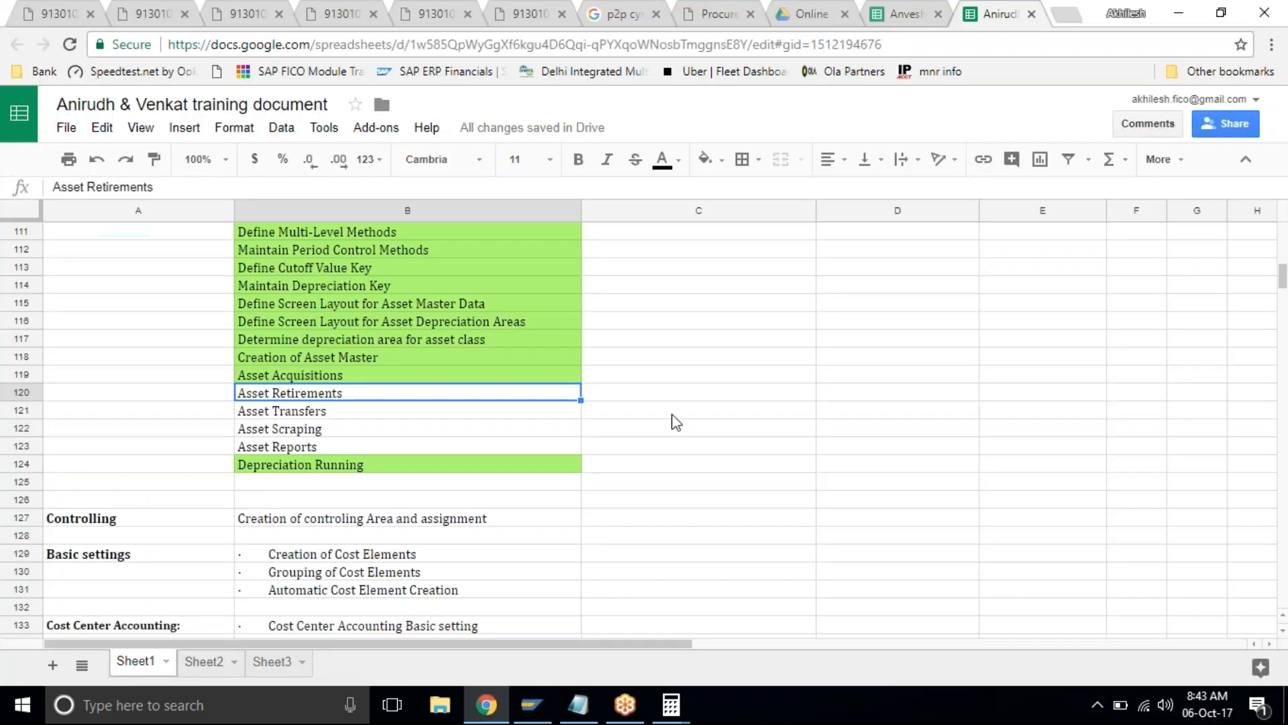
click(676, 415)
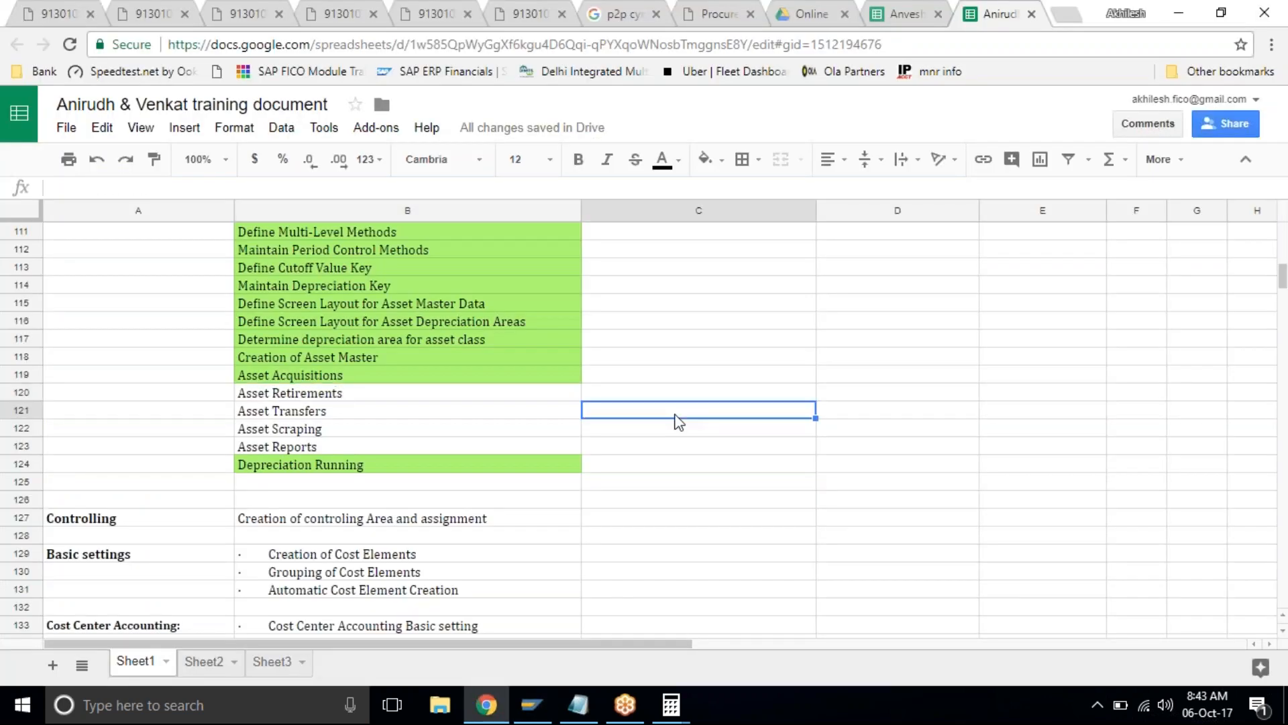
scroll(676, 420, down, 1)
scroll(679, 422, down, 1)
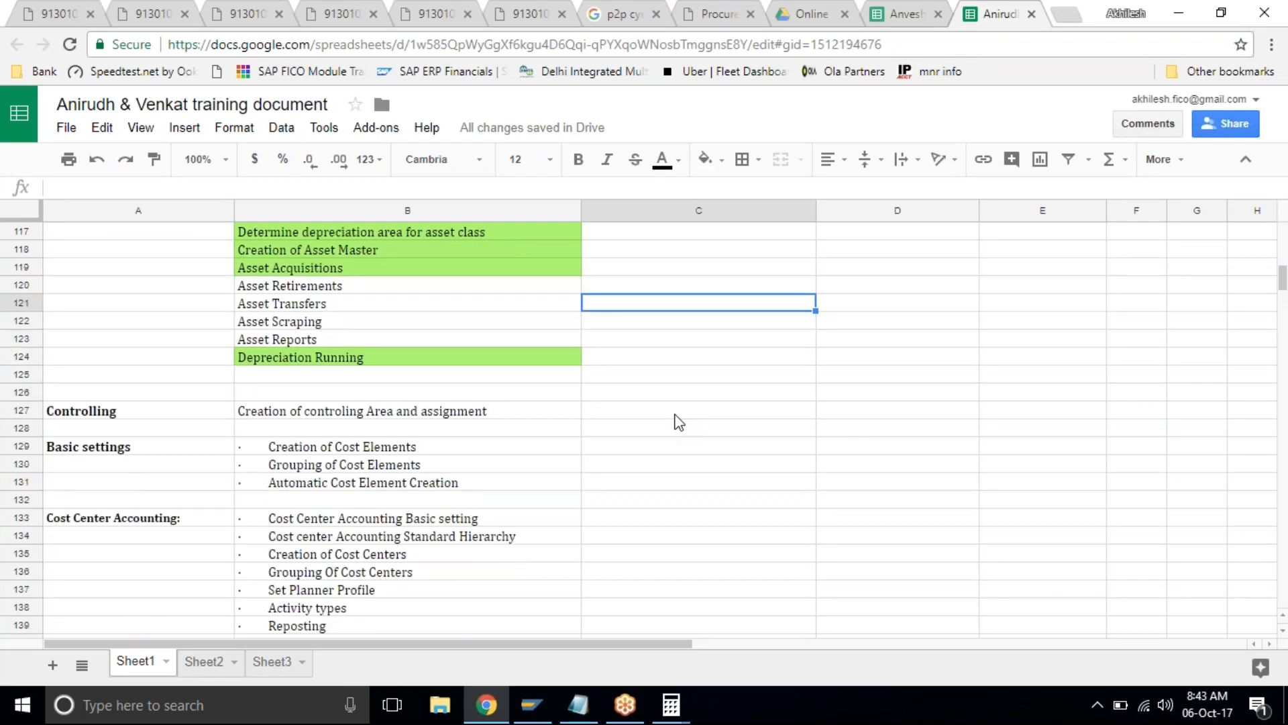
Review the remaining asset, Controlling, Cost Center, Profit Center and Internal orders topics in the training document, and close the browser window.
scroll(679, 421, up, 8)
scroll(679, 421, down, 8)
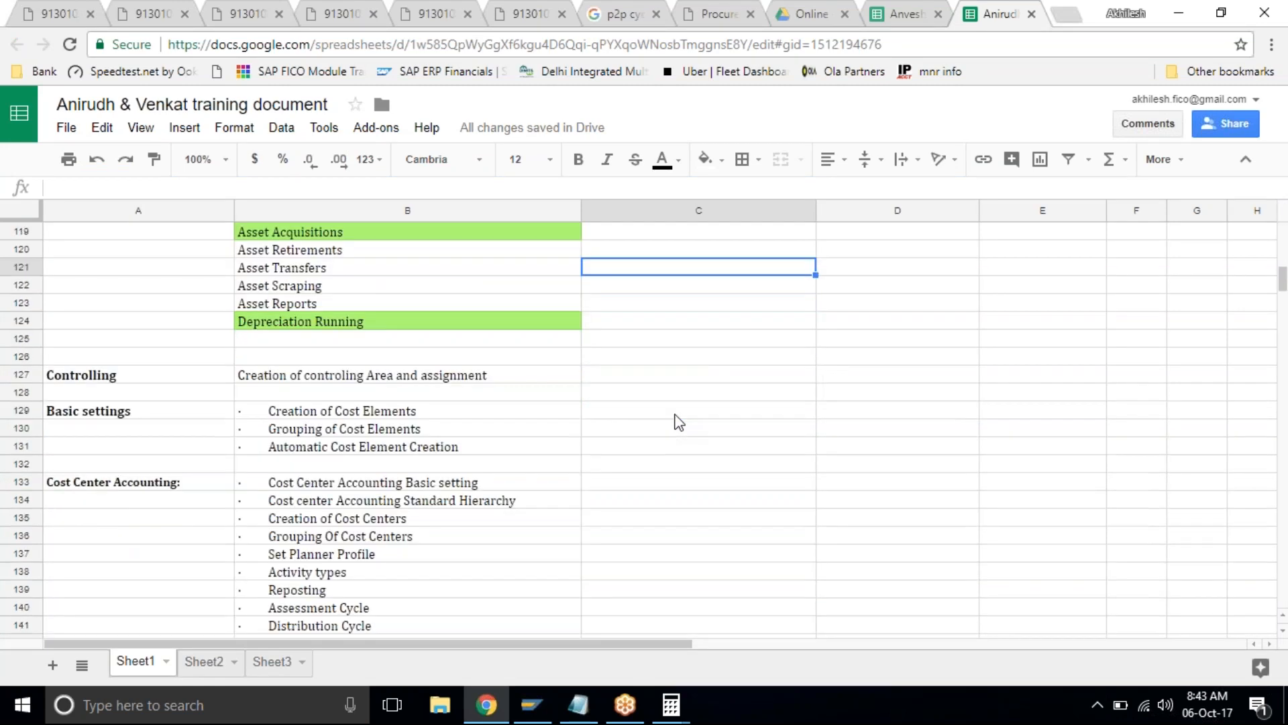
scroll(679, 421, down, 7)
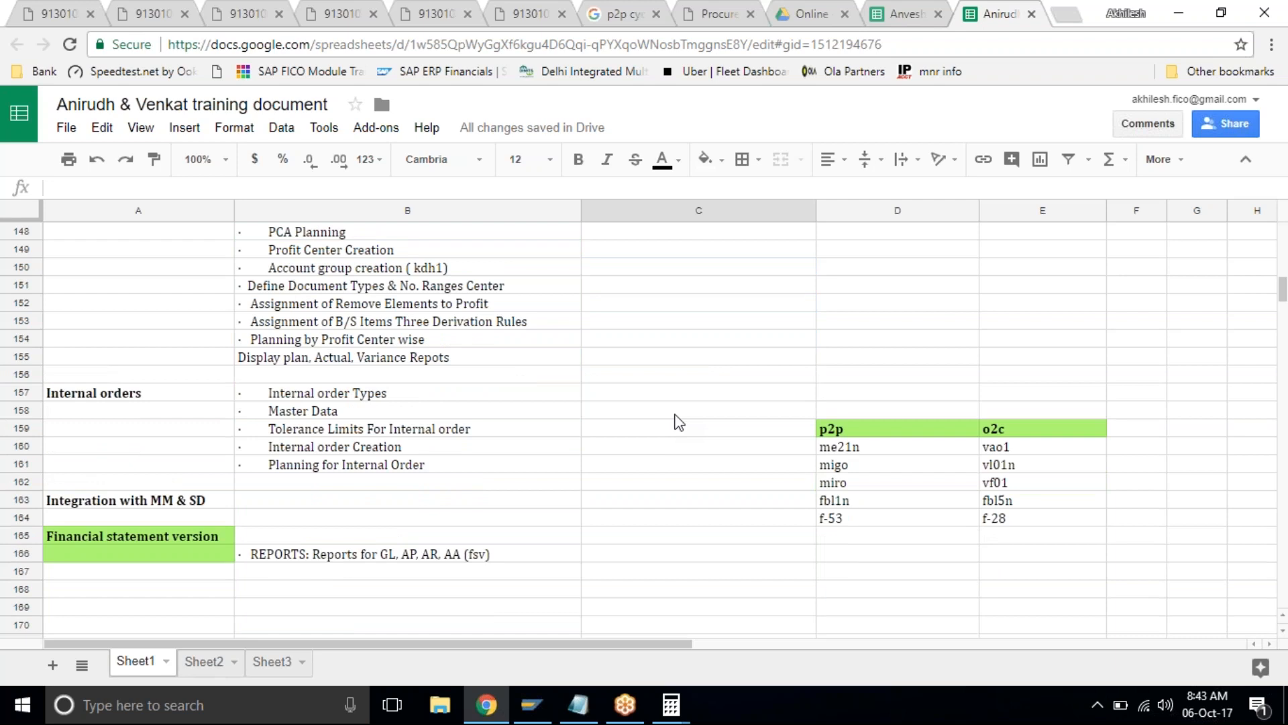
scroll(679, 421, up, 3)
scroll(679, 421, down, 2)
scroll(679, 421, up, 4)
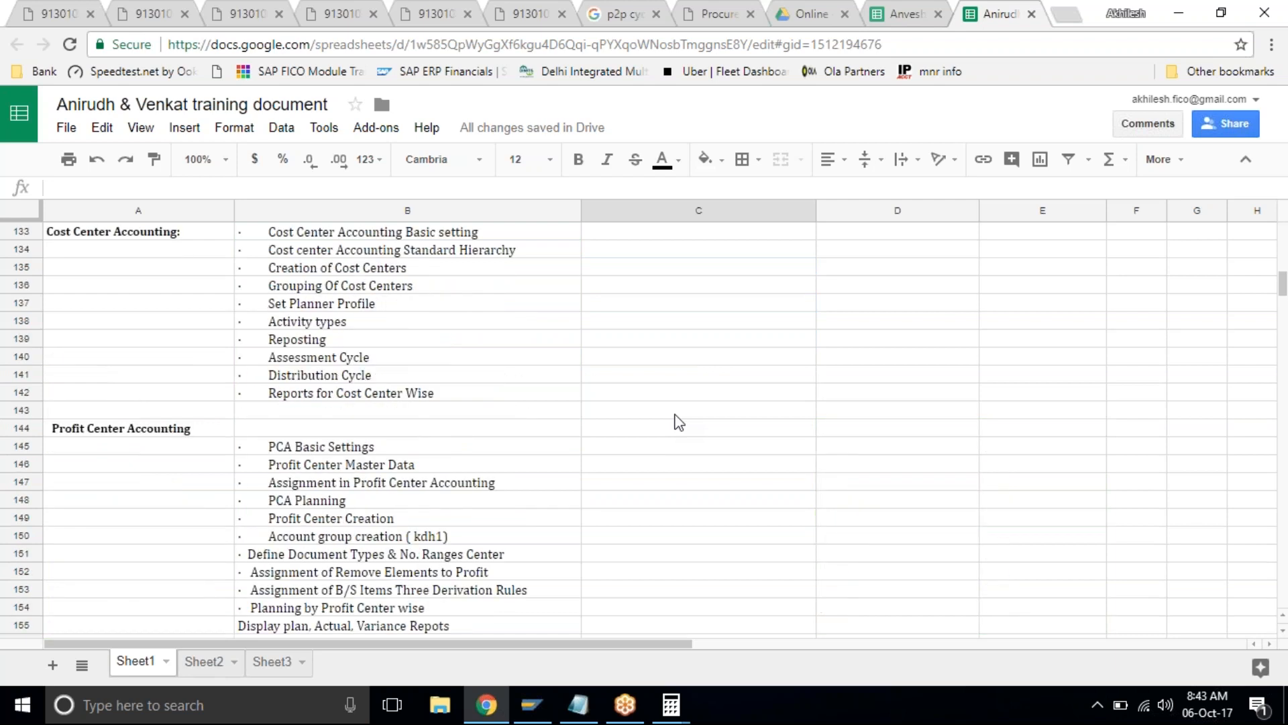
scroll(679, 421, up, 1)
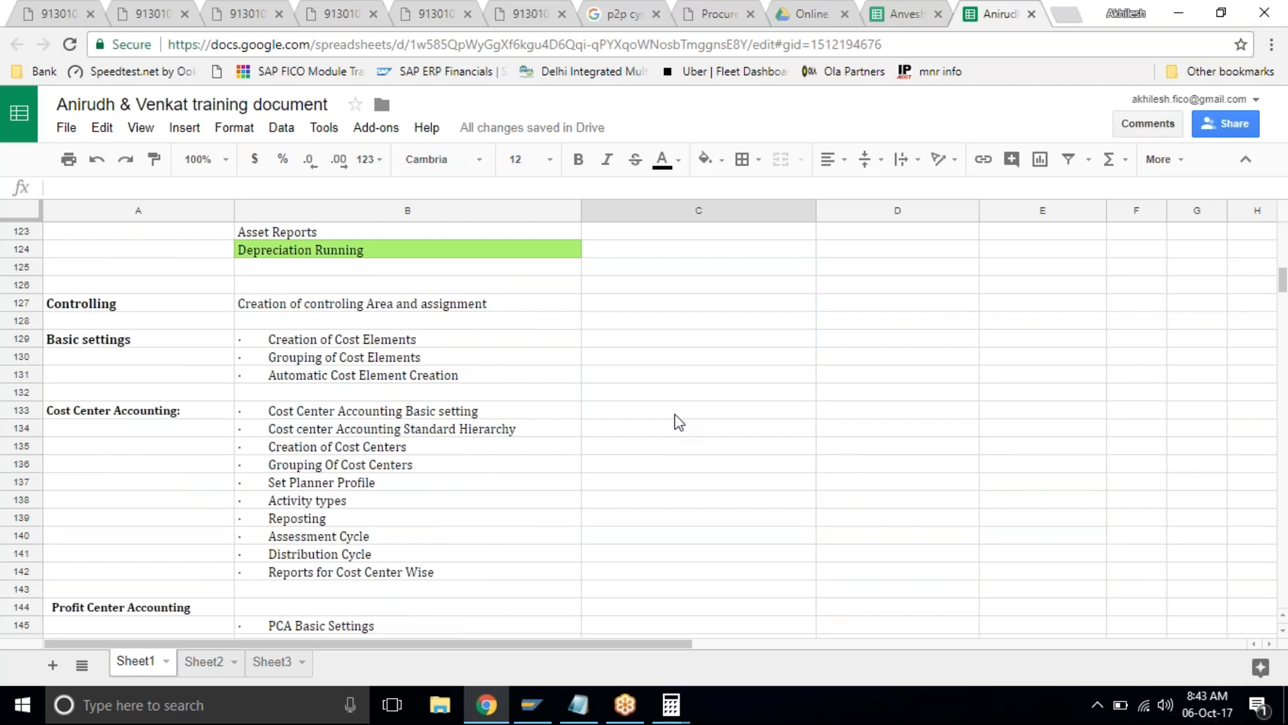
scroll(679, 422, up, 3)
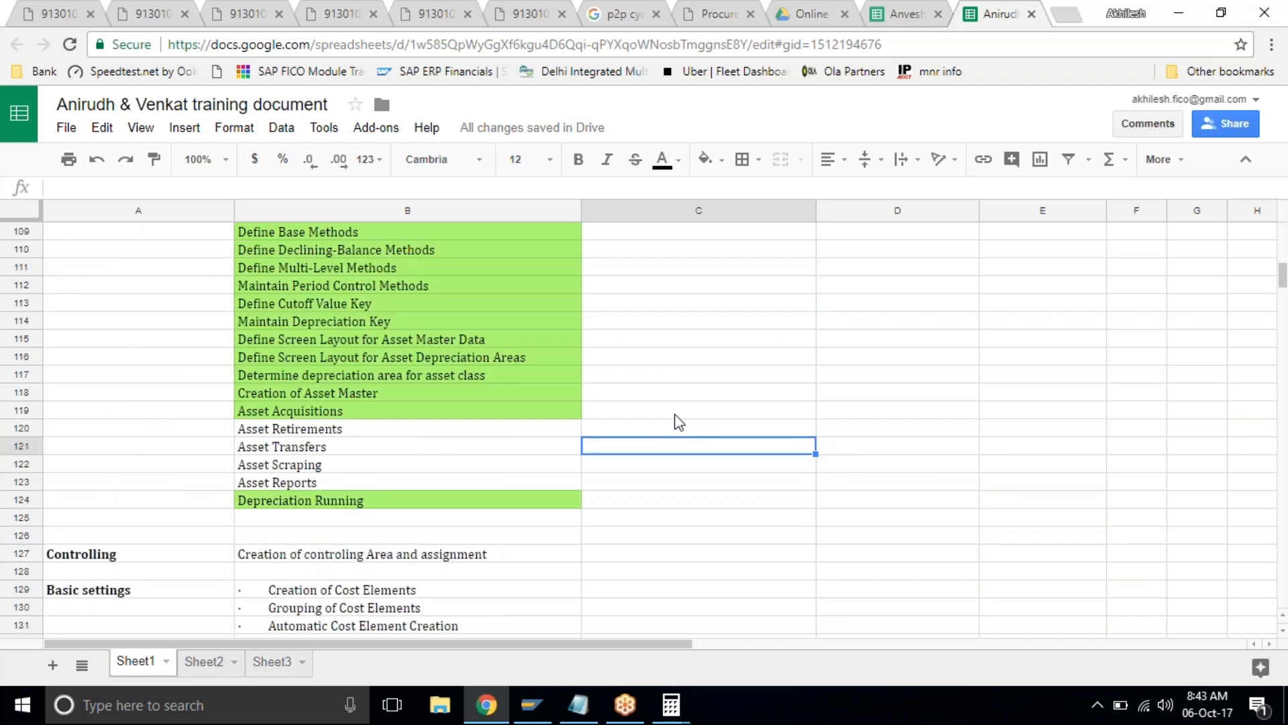
scroll(679, 421, up, 1)
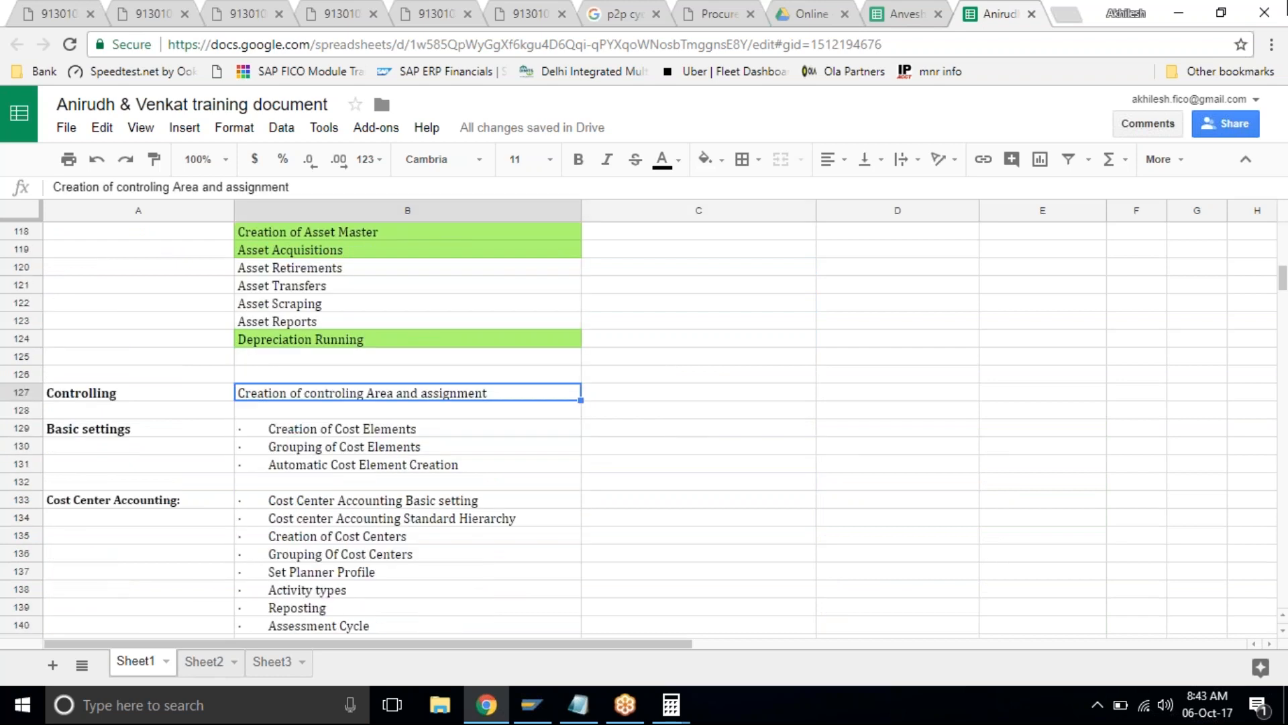
click(1287, 2)
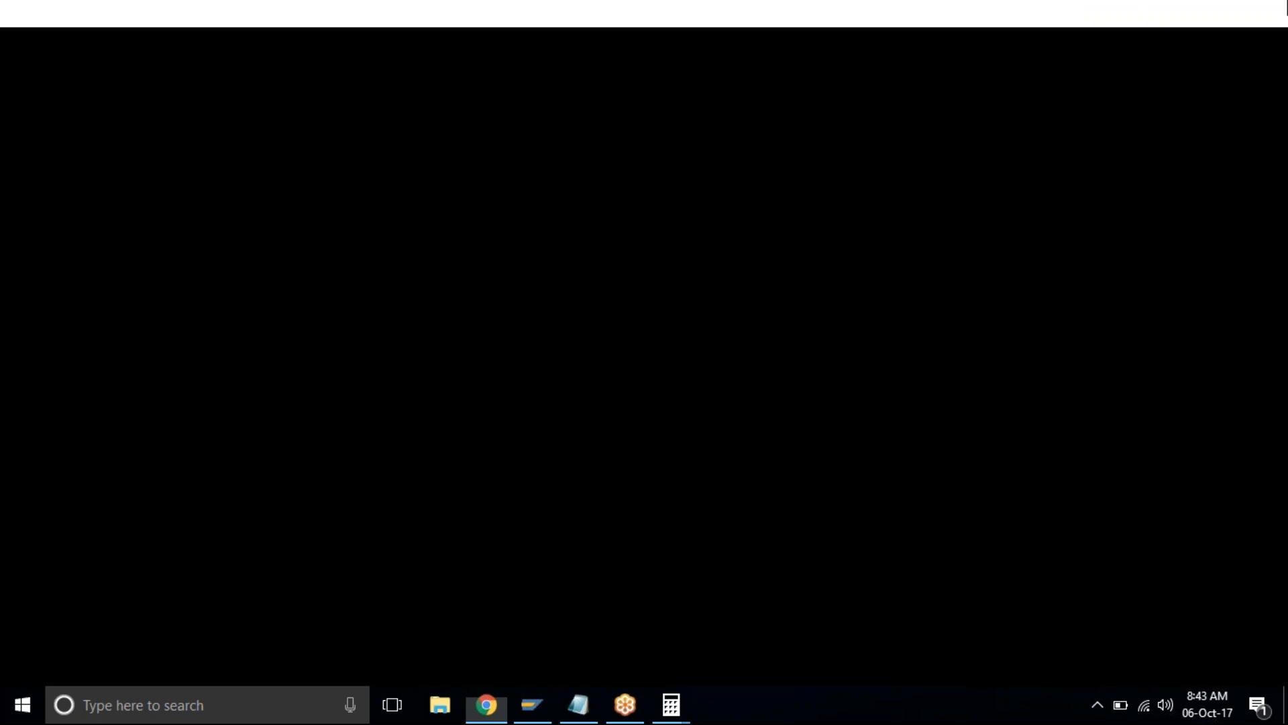